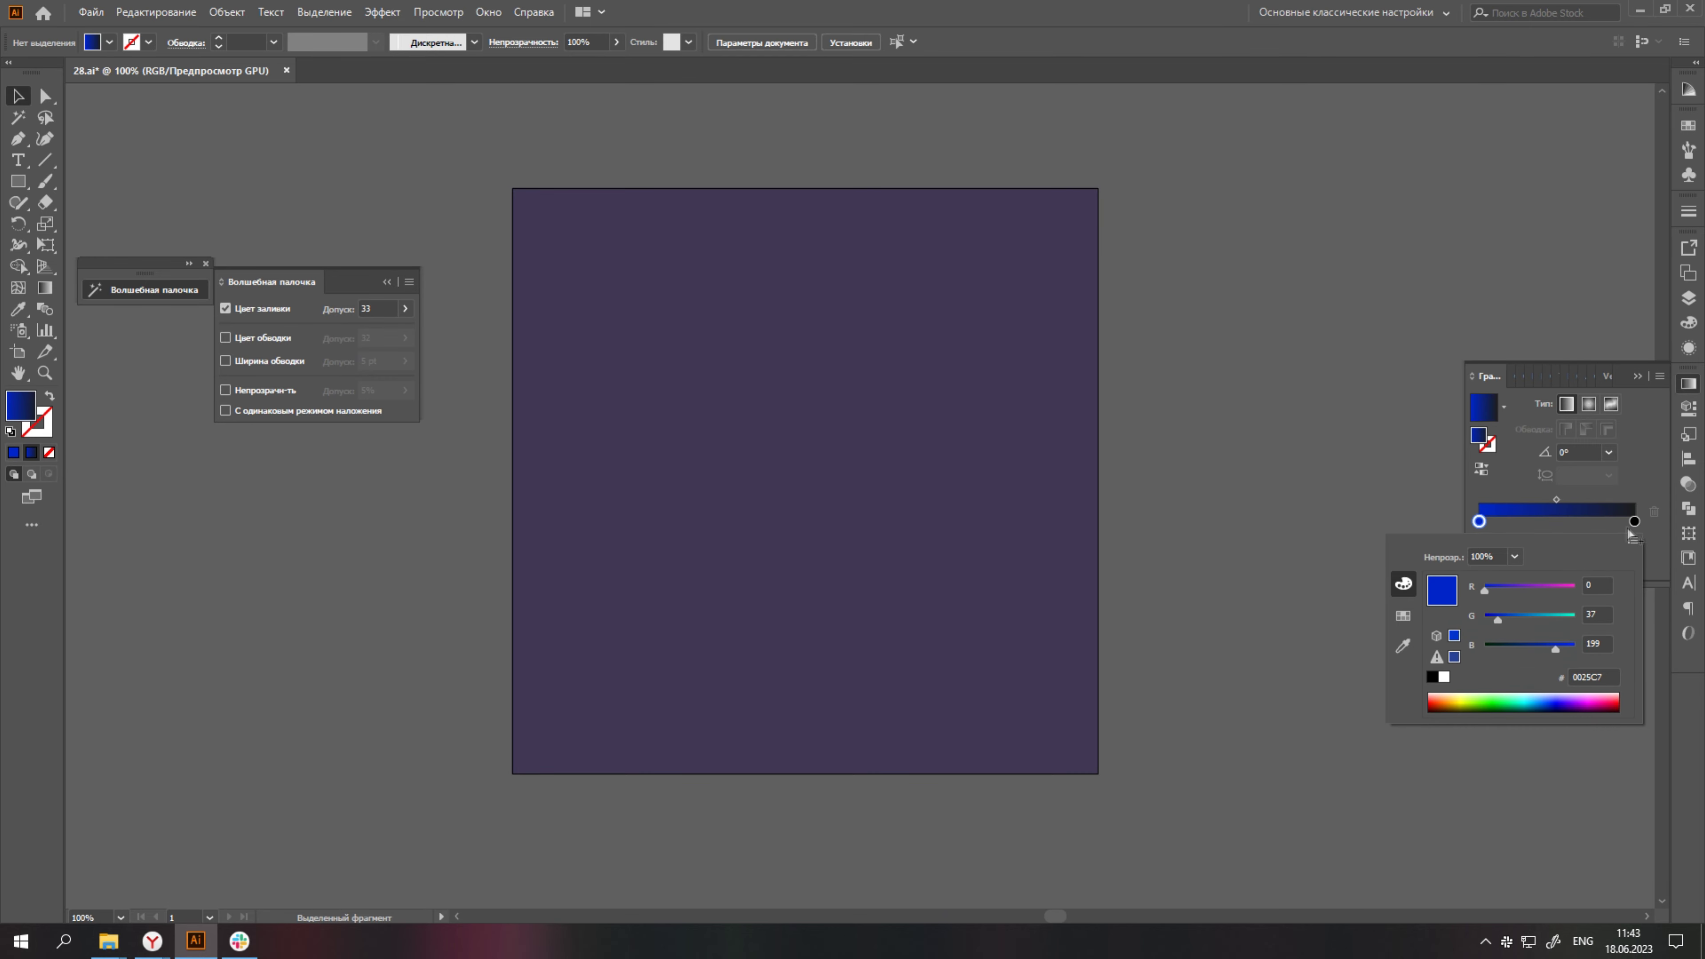
Set the gradient stop colour to blue 0025C7 in the colour popup.
{"action": "left_click", "coordinate": [1633, 538]}
{"action": "left_click", "coordinate": [1523, 579]}
Set the other stop to bright blue 1D50FF and pen-draw the crystal outline.
{"action": "left_click_drag", "start_coordinate": [1497, 619], "coordinate": [1510, 622]}
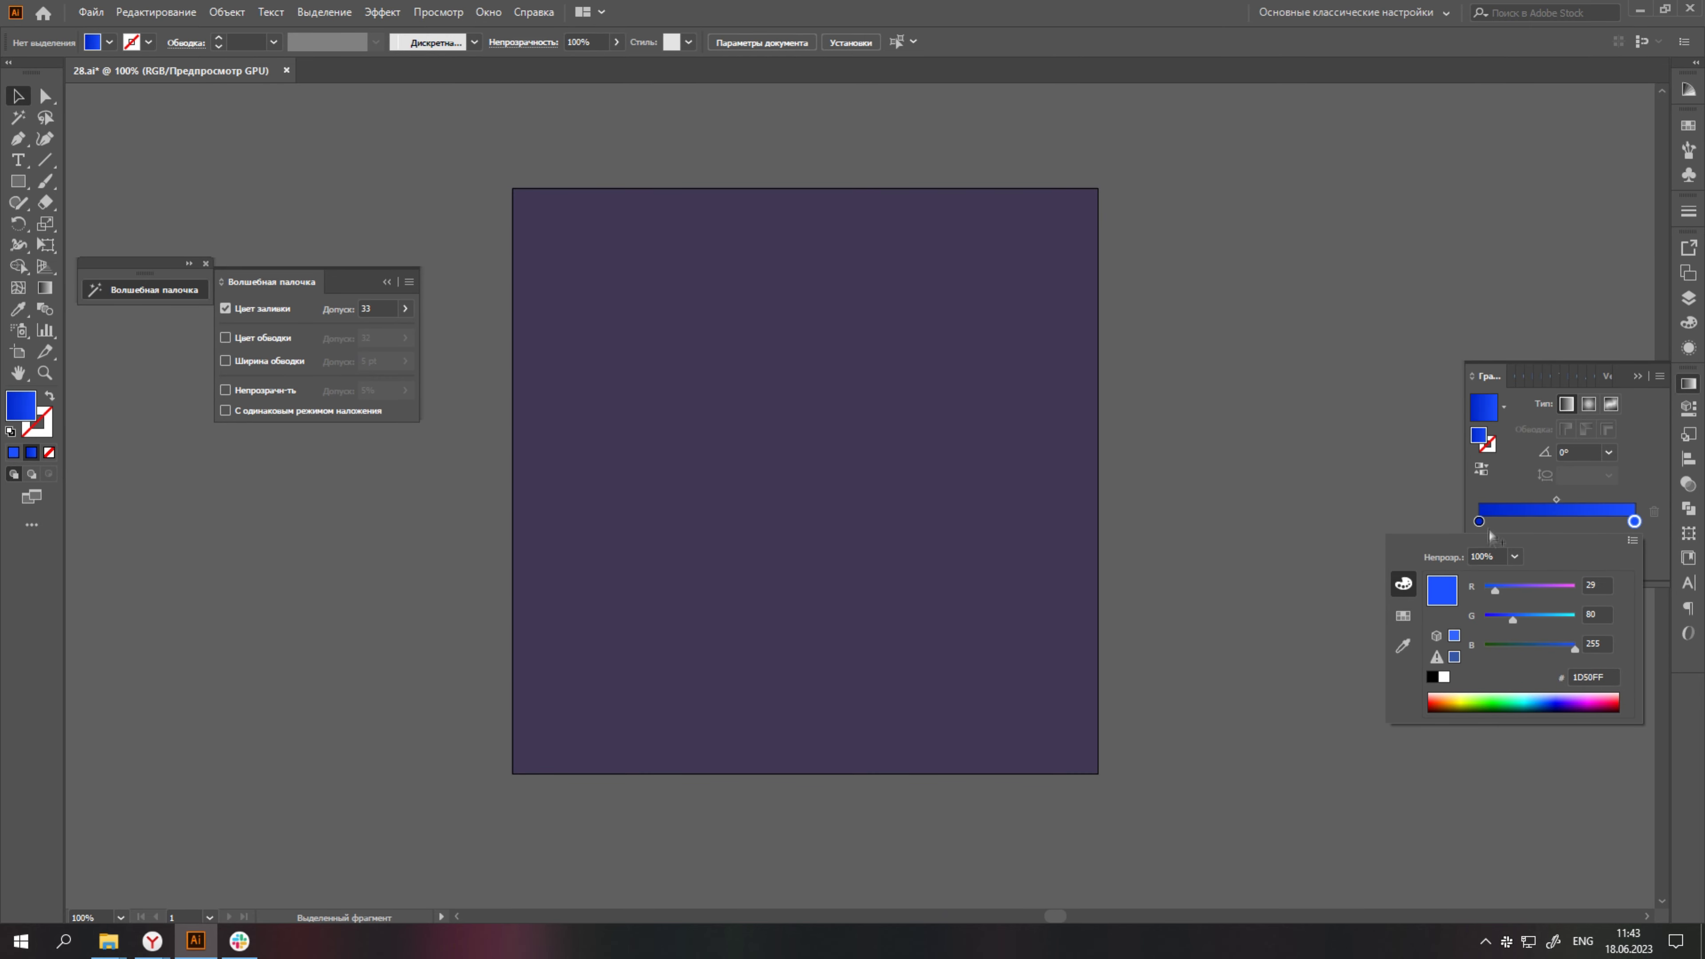
{"action": "key", "text": "p"}
{"action": "scroll", "coordinate": [738, 480], "scroll_direction": "up", "scroll_amount": 1}
{"action": "left_click", "coordinate": [691, 500]}
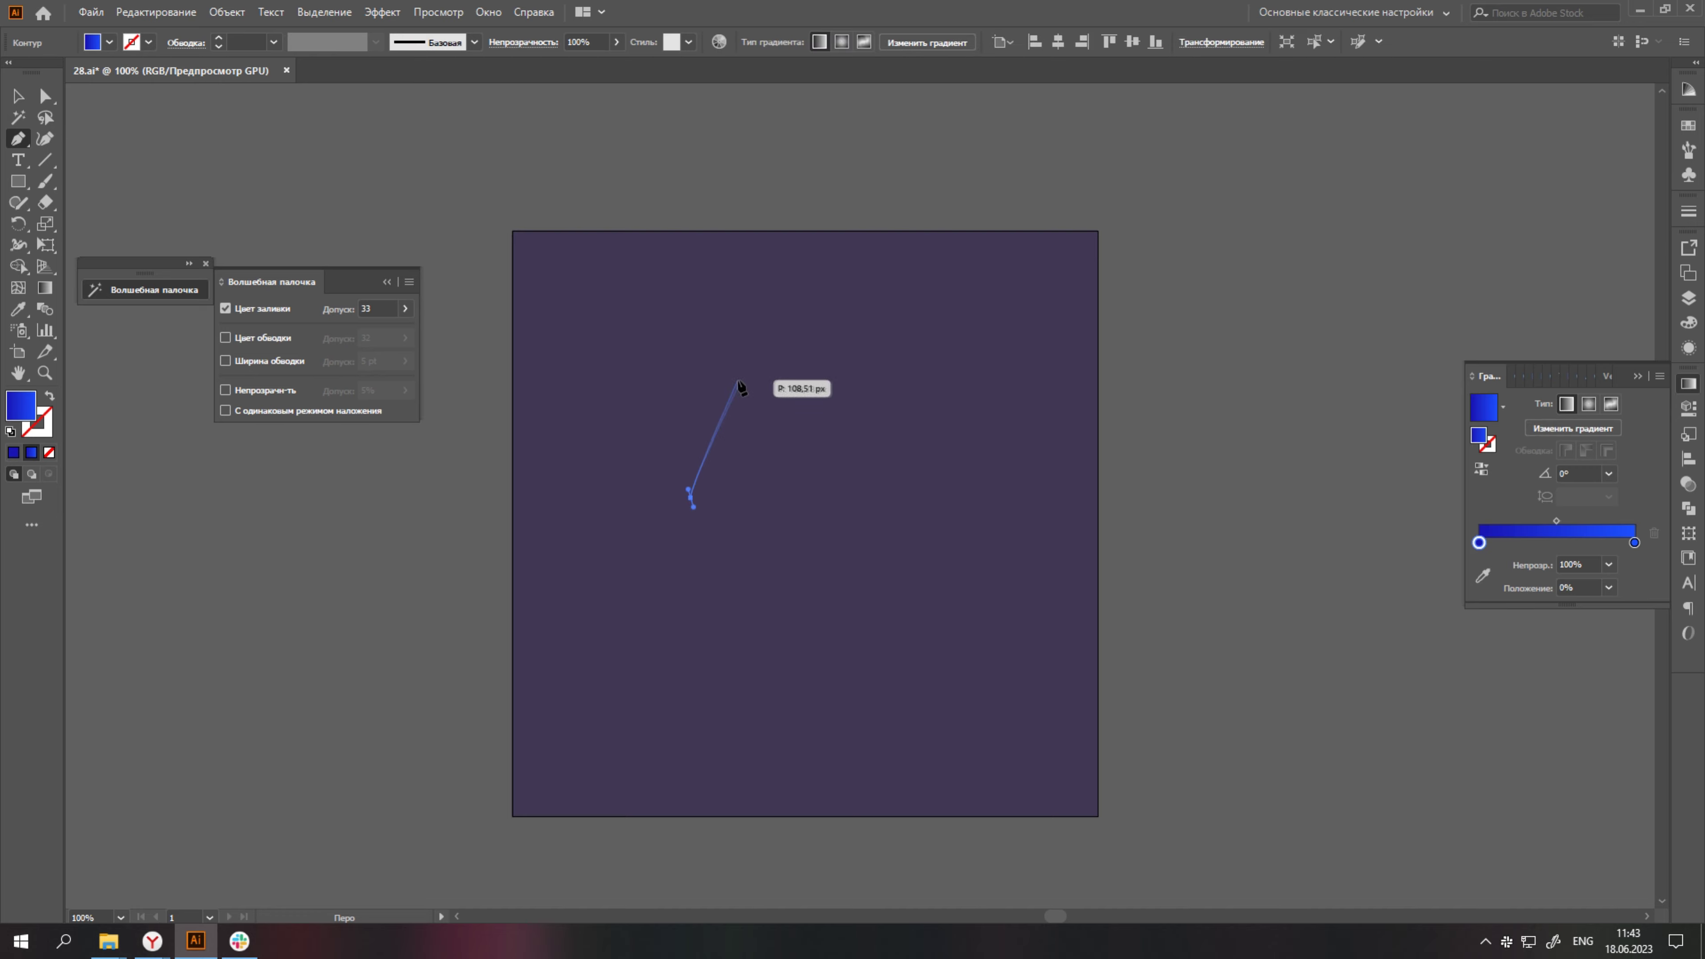
{"action": "left_click", "coordinate": [741, 369]}
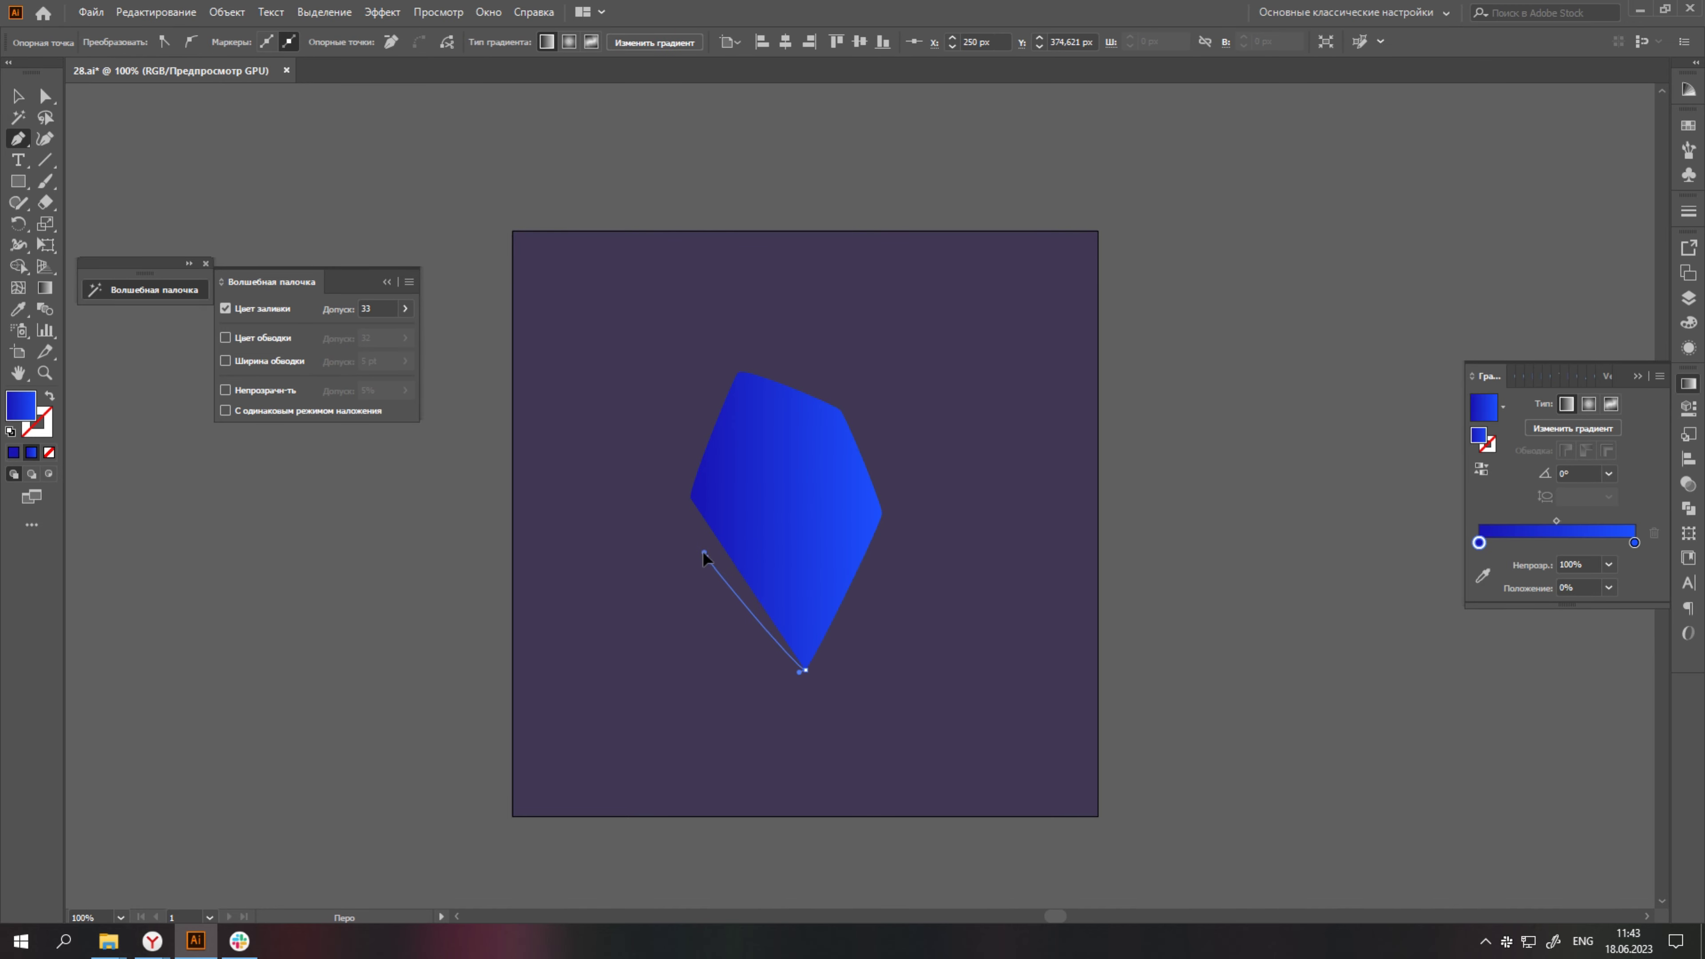
{"action": "left_click", "coordinate": [1549, 434]}
Make the crystal's gradient run vertically at 90° and recolour a gradient stop.
{"action": "left_click_drag", "start_coordinate": [745, 380], "coordinate": [772, 664]}
{"action": "scroll", "coordinate": [706, 574], "scroll_direction": "up", "scroll_amount": 1}
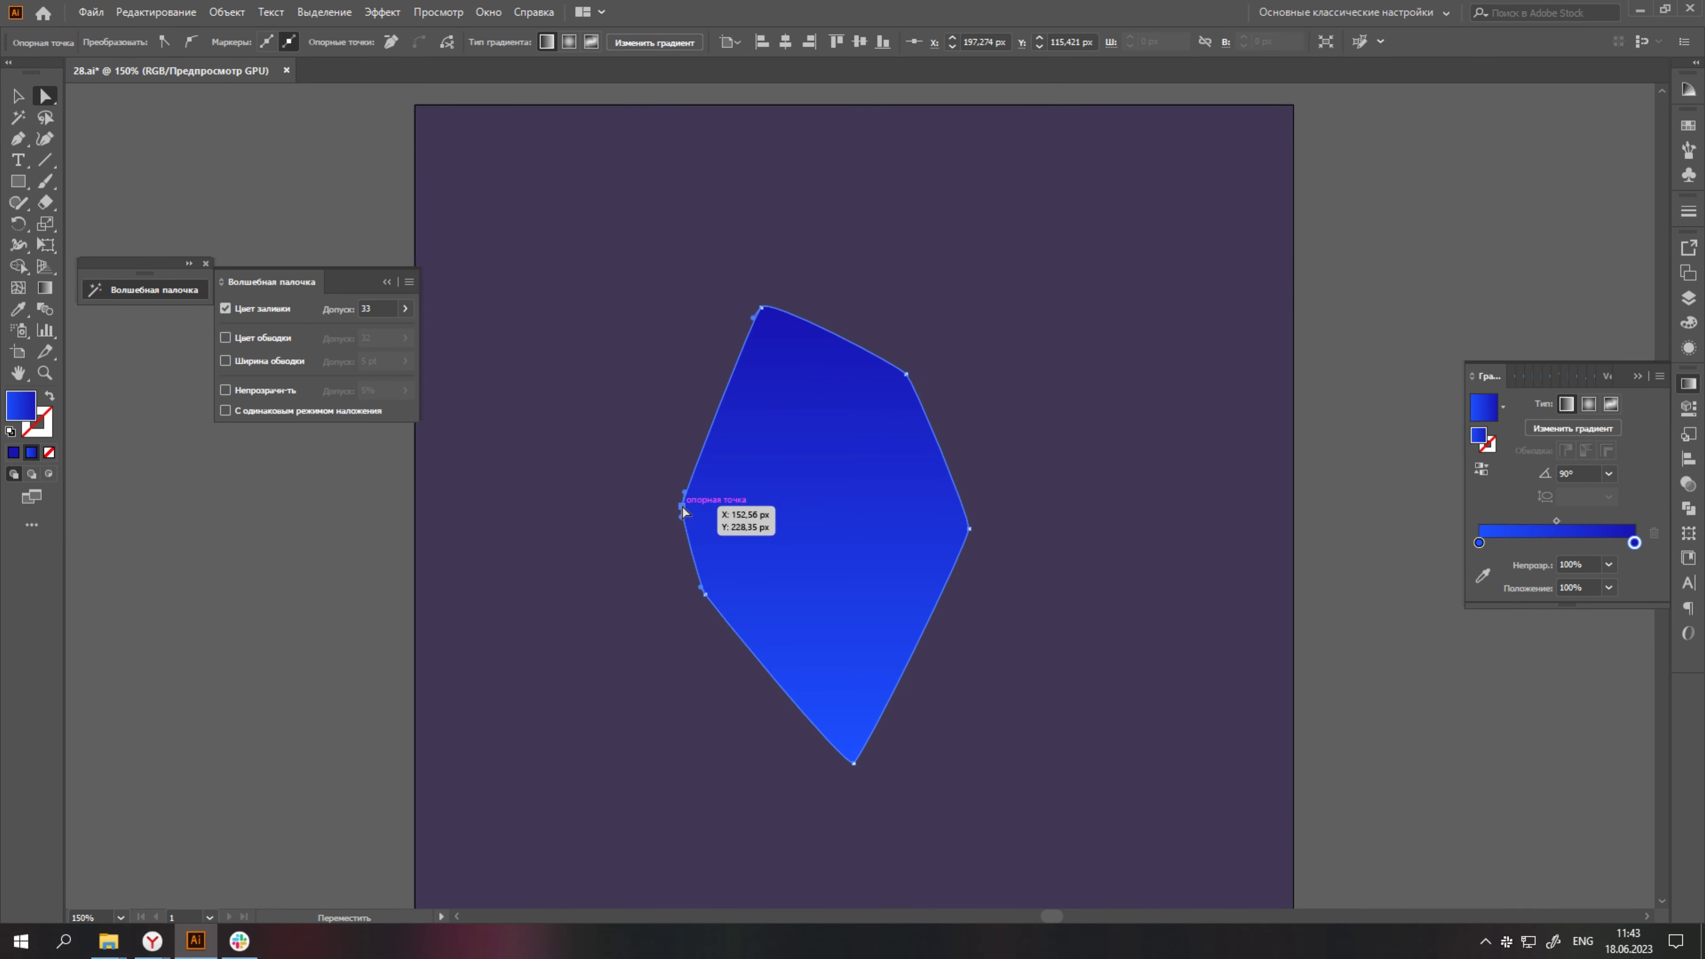
{"action": "key", "text": "a"}
{"action": "double_click", "coordinate": [1480, 542]}
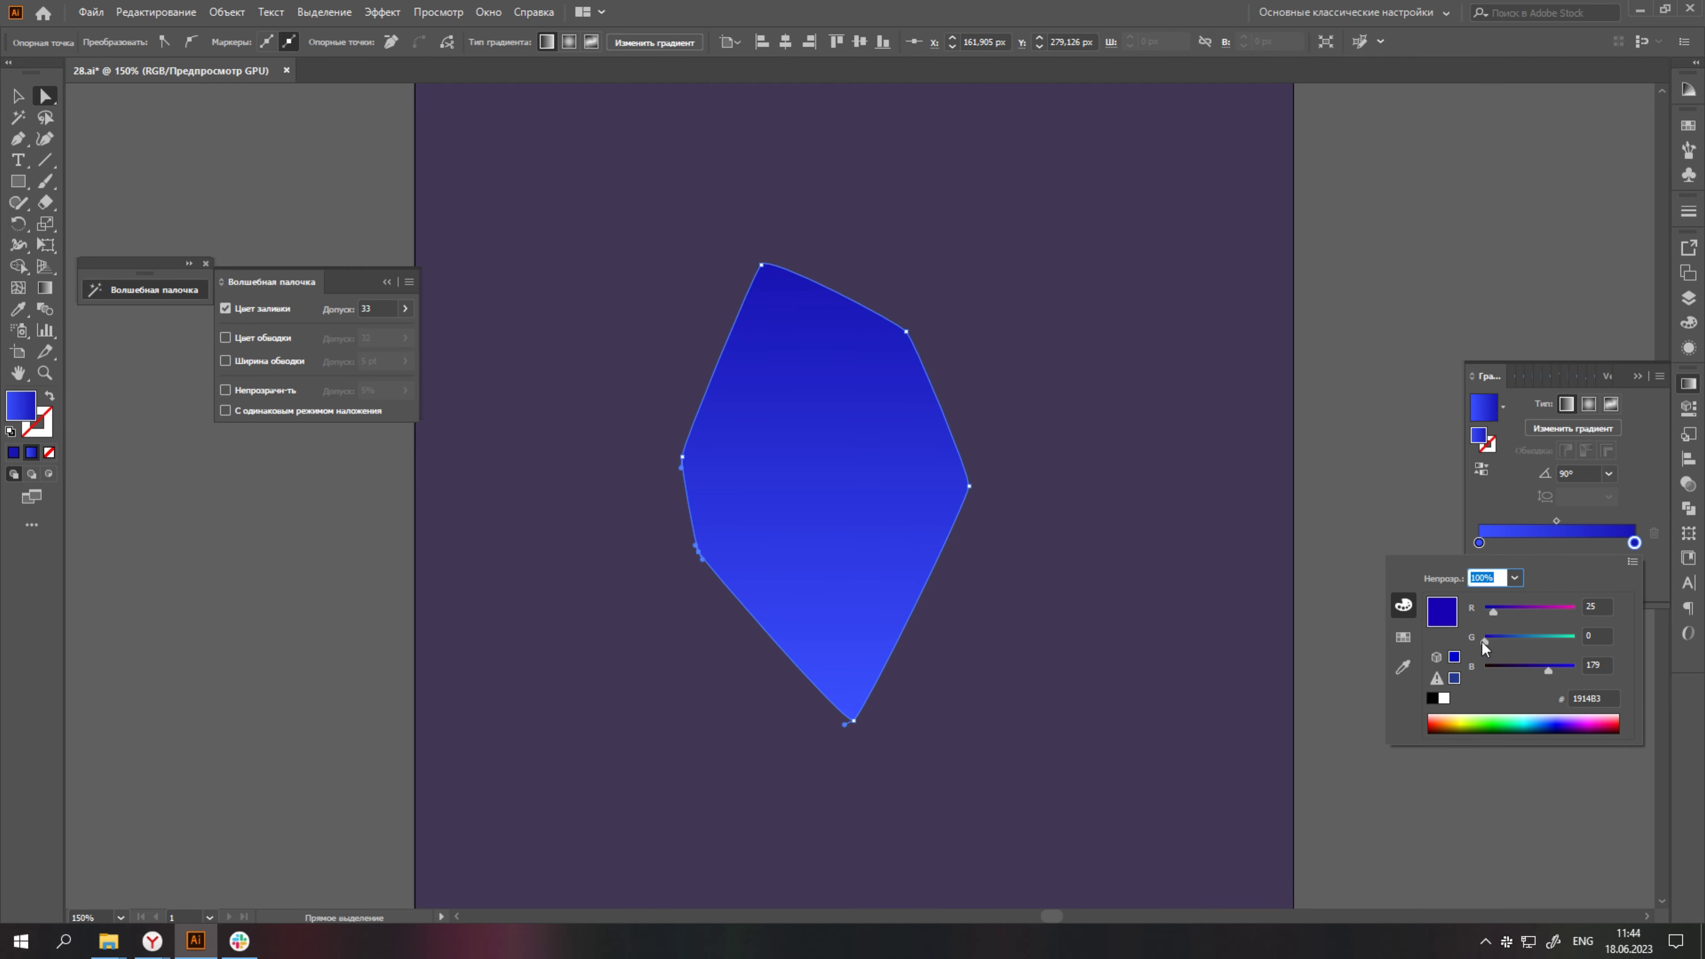
{"action": "key", "text": "v"}
{"action": "key", "text": "ctrl+1"}
Resize the crystal and reposition its top, side and bottom corner anchors.
{"action": "left_click_drag", "start_coordinate": [909, 689], "coordinate": [929, 689]}
{"action": "key", "text": "a"}
{"action": "left_click_drag", "start_coordinate": [972, 425], "coordinate": [985, 422]}
{"action": "left_click_drag", "start_coordinate": [1010, 530], "coordinate": [1023, 552]}
{"action": "left_click_drag", "start_coordinate": [820, 511], "coordinate": [809, 502]}
{"action": "left_click_drag", "start_coordinate": [872, 366], "coordinate": [873, 371]}
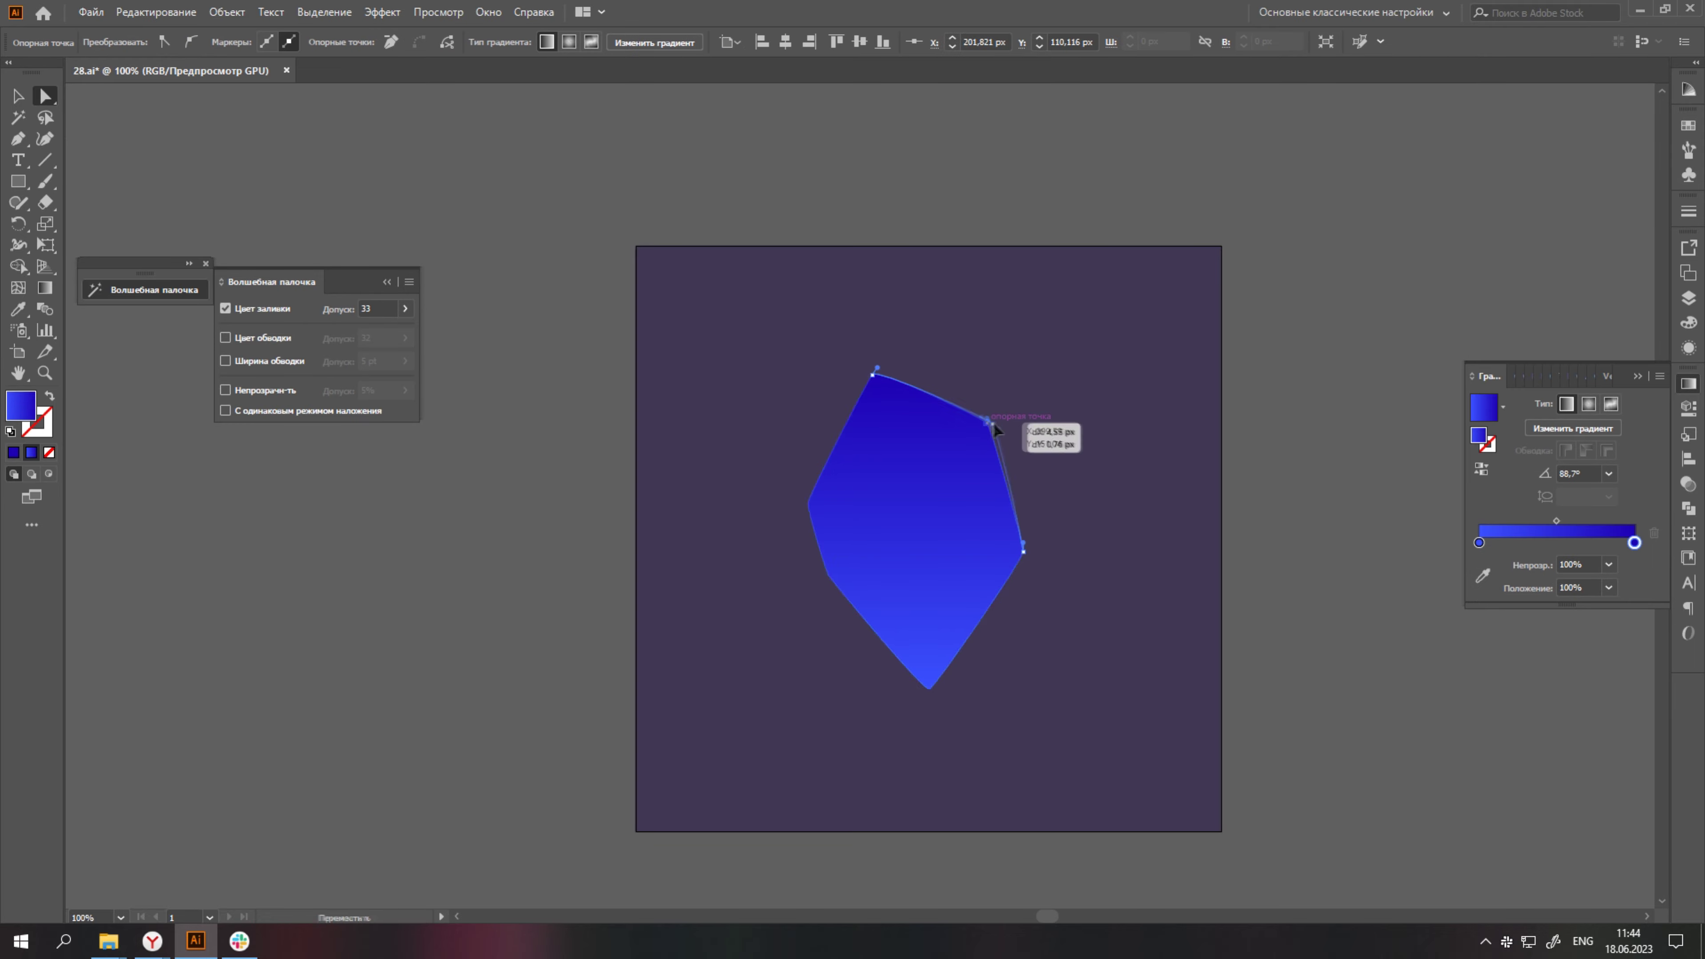
{"action": "left_click_drag", "start_coordinate": [922, 685], "coordinate": [920, 685]}
{"action": "key", "text": "ctrl+equal"}
{"action": "left_click_drag", "start_coordinate": [757, 568], "coordinate": [742, 582]}
{"action": "scroll", "coordinate": [974, 534], "scroll_direction": "down", "scroll_amount": 2}
{"action": "scroll", "coordinate": [974, 535], "scroll_direction": "up", "scroll_amount": 3}
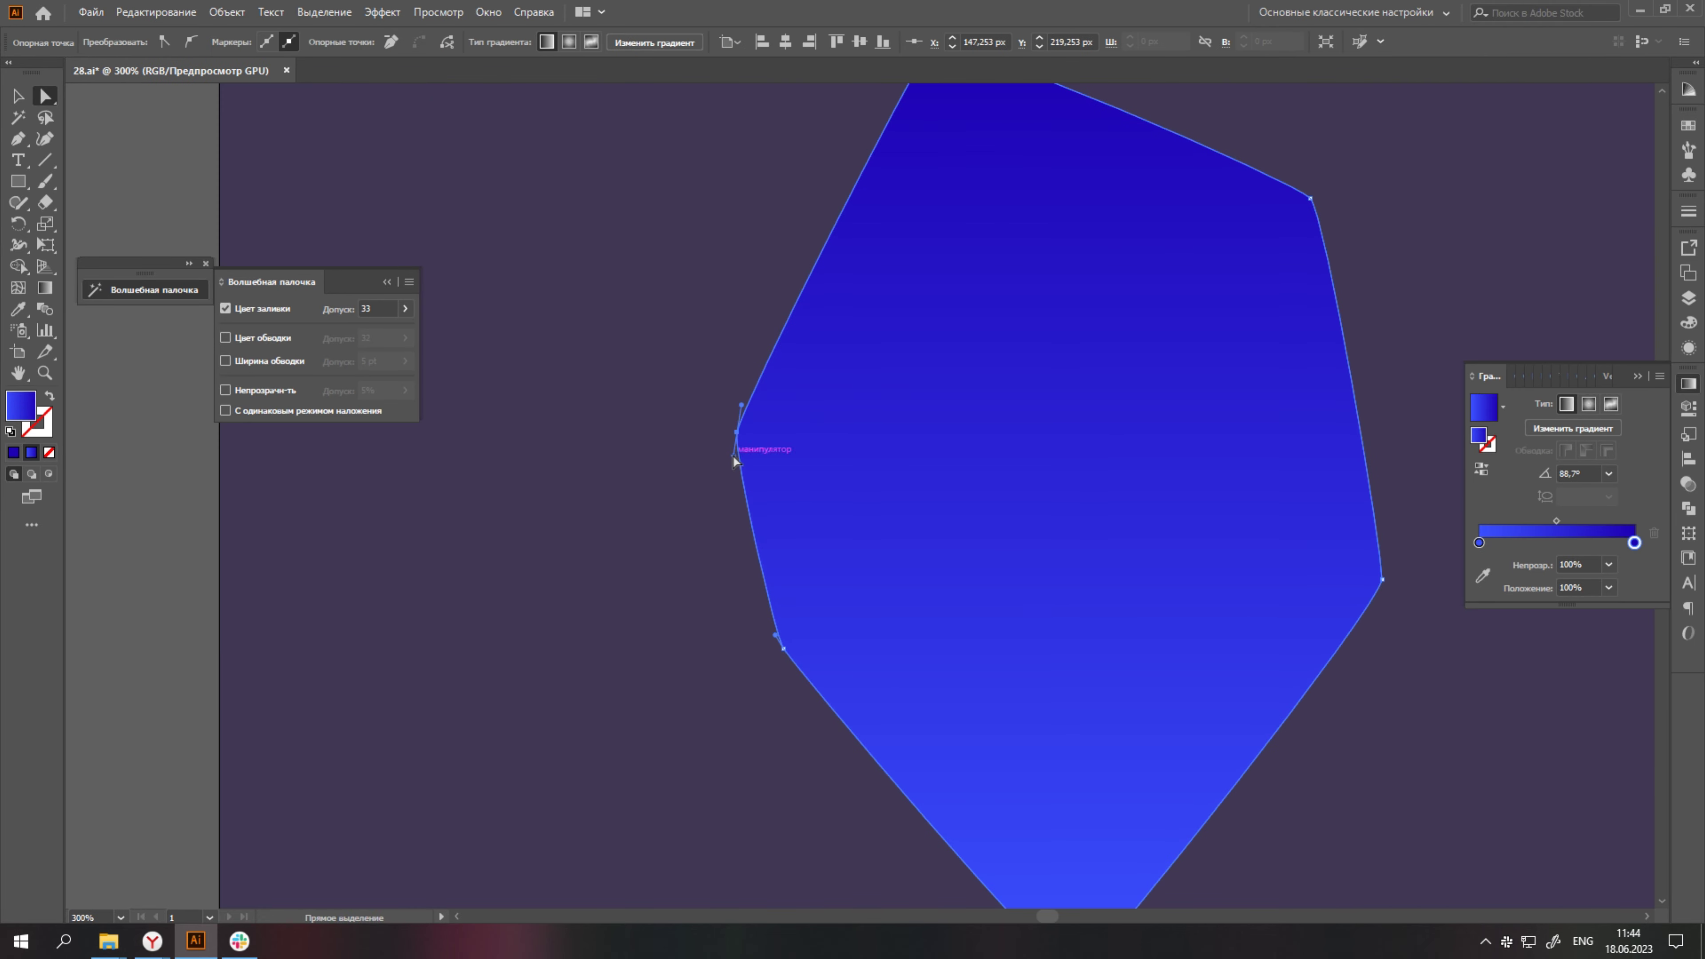
Review the crystal by deselecting and reselecting it, then place a first facet point at its top.
{"action": "left_click", "coordinate": [1428, 495]}
{"action": "scroll", "coordinate": [969, 484], "scroll_direction": "down", "scroll_amount": 2}
{"action": "left_click", "coordinate": [900, 481]}
{"action": "left_click", "coordinate": [1233, 574]}
{"action": "scroll", "coordinate": [1209, 515], "scroll_direction": "up", "scroll_amount": 1}
{"action": "scroll", "coordinate": [779, 478], "scroll_direction": "up", "scroll_amount": 1}
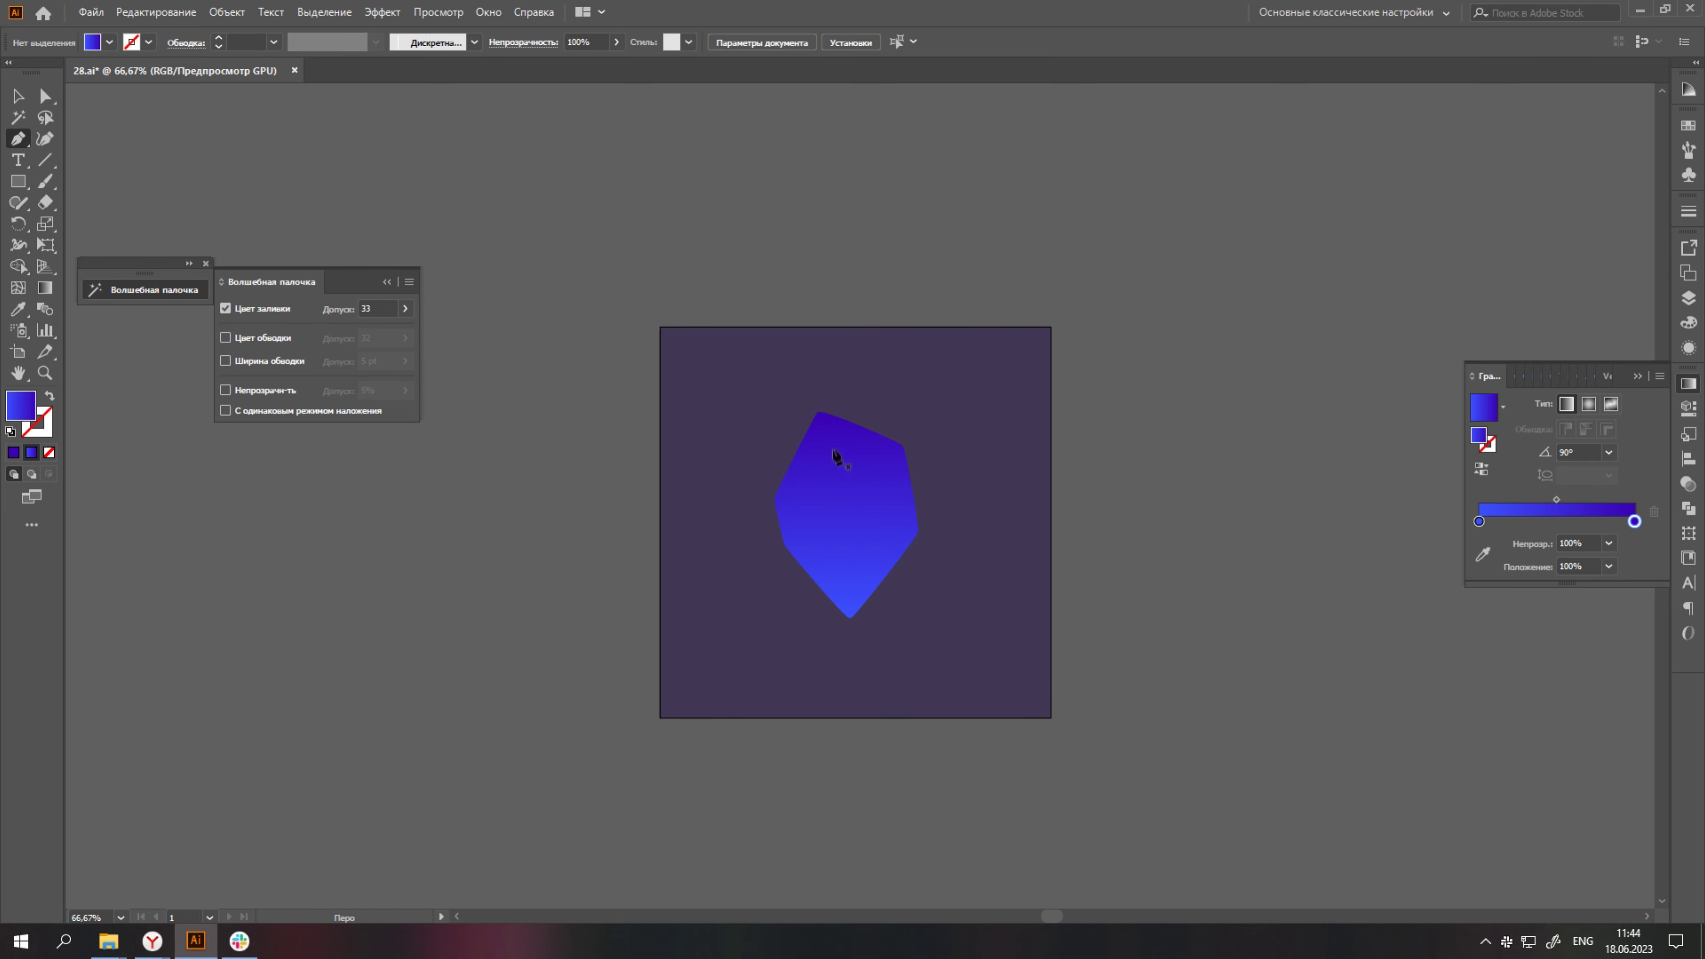
{"action": "left_click", "coordinate": [817, 411]}
Complete the triangular top facet and edit its gradient stop colour.
{"action": "left_click", "coordinate": [836, 517]}
{"action": "left_click", "coordinate": [893, 474]}
{"action": "scroll", "coordinate": [823, 429], "scroll_direction": "up", "scroll_amount": 1}
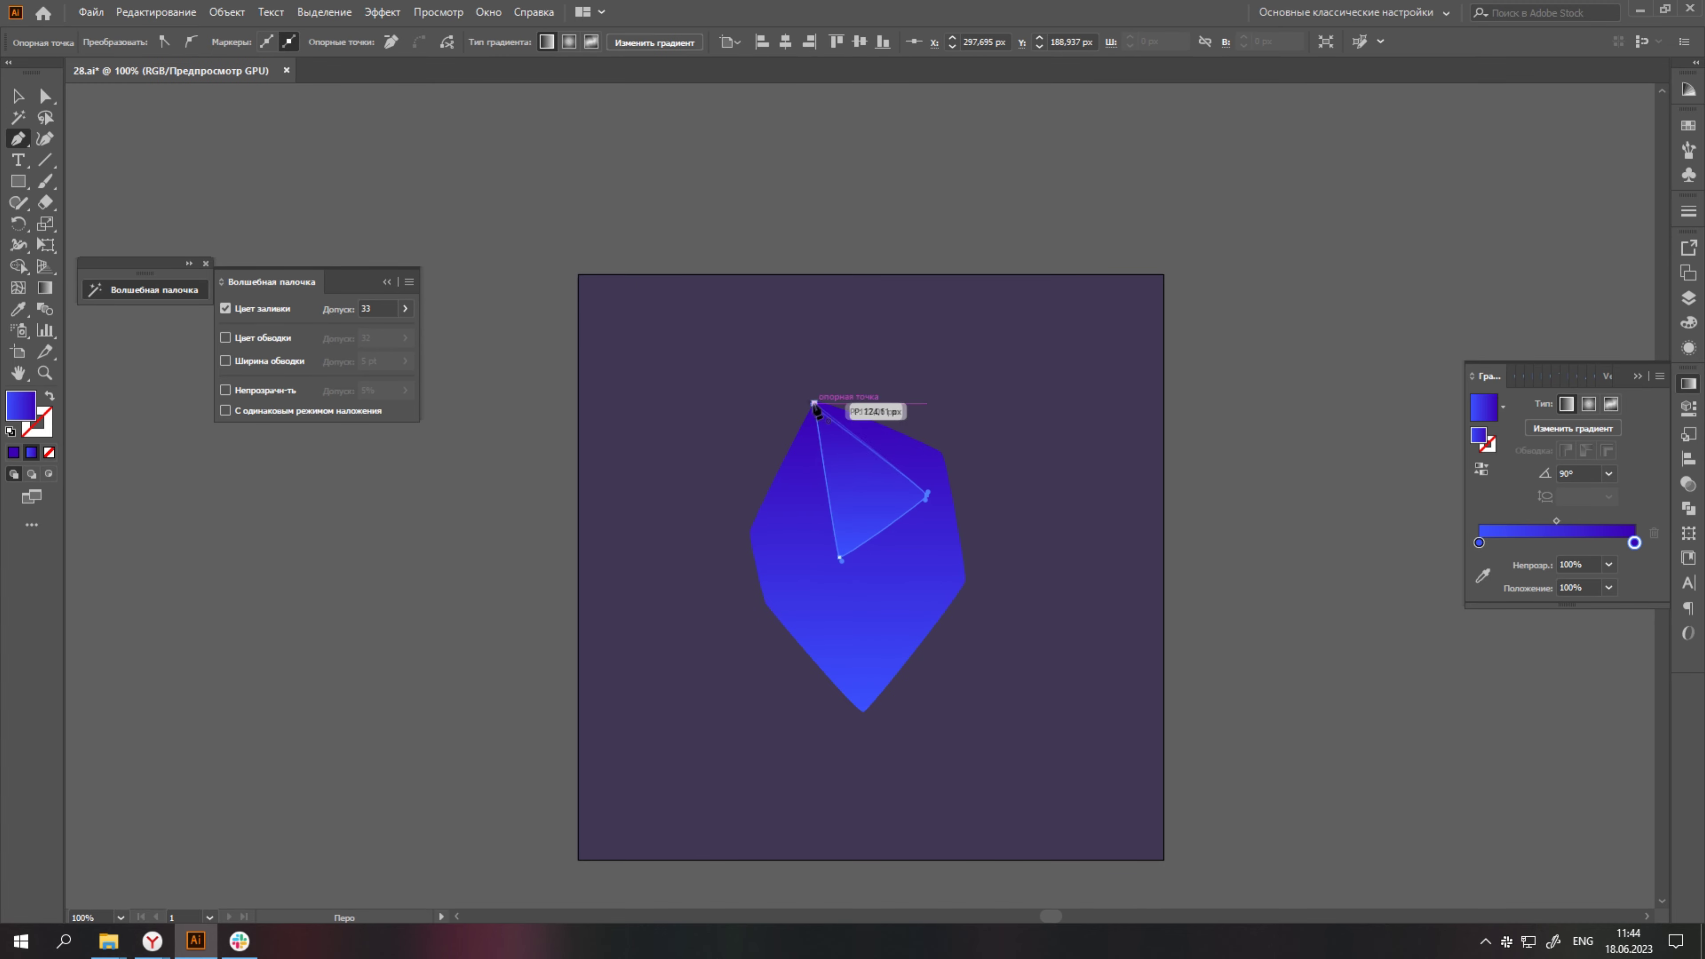
{"action": "left_click", "coordinate": [814, 402]}
{"action": "double_click", "coordinate": [1479, 543]}
{"action": "scroll", "coordinate": [936, 490], "scroll_direction": "up", "scroll_amount": 1}
Draw a facet from the crystal's right vertex and drag its bottom anchor lower to bend the edge.
{"action": "left_click", "coordinate": [944, 434]}
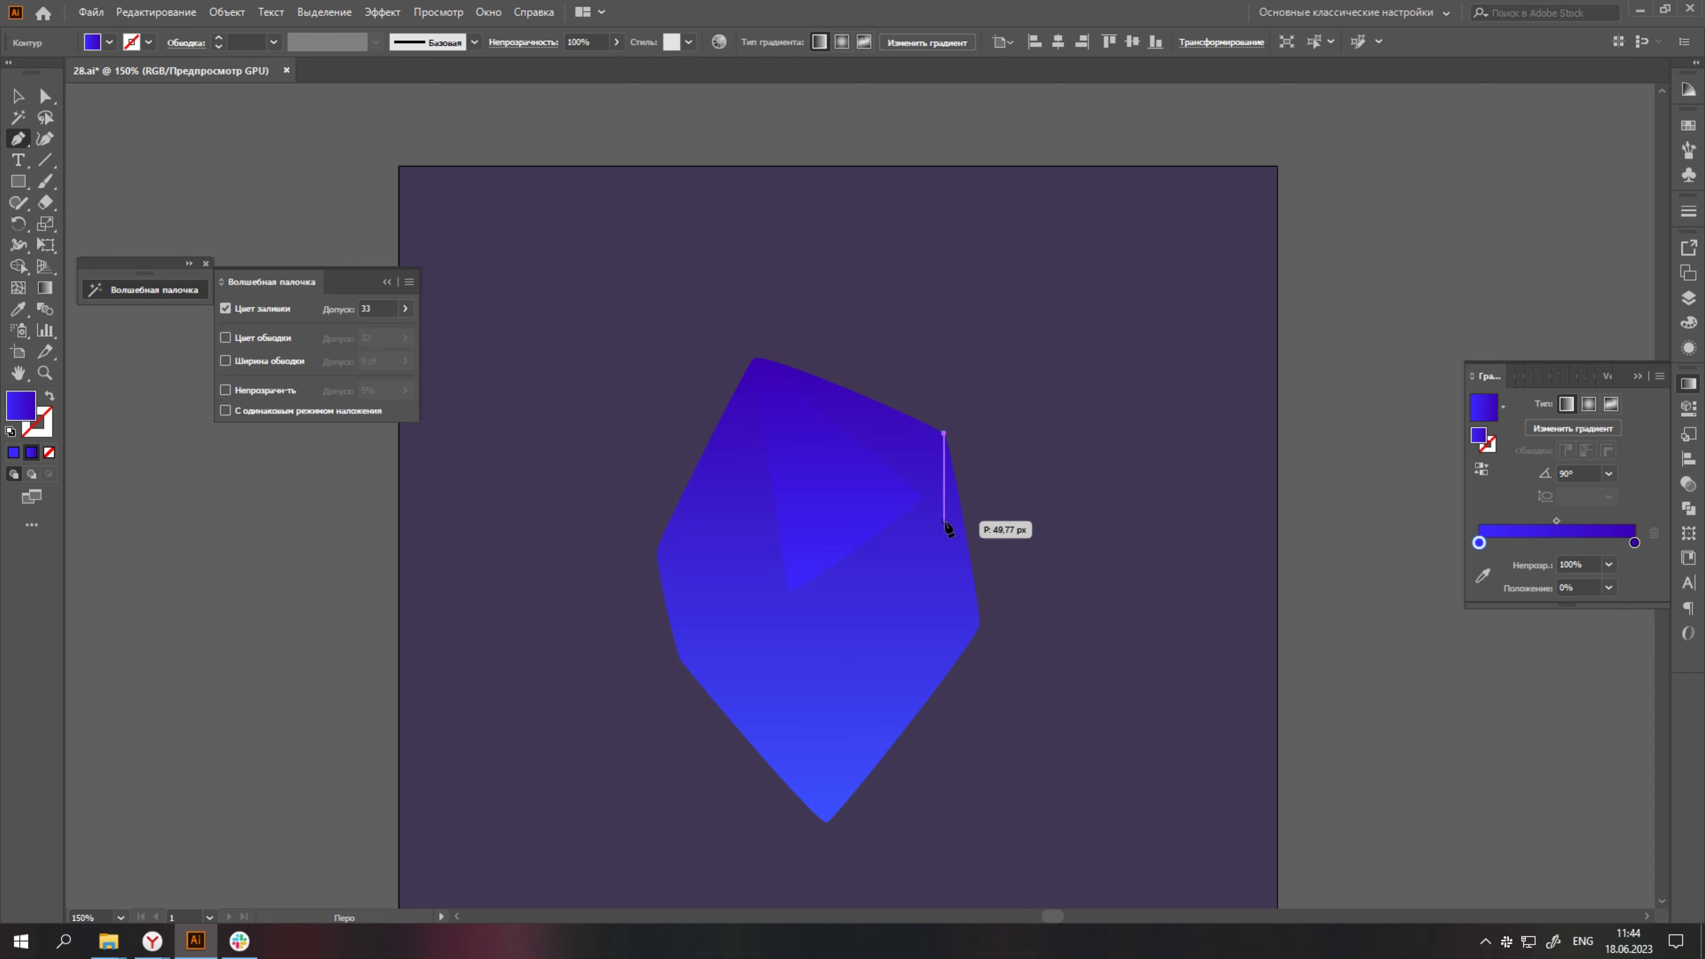
{"action": "left_click", "coordinate": [920, 497]}
{"action": "left_click_drag", "start_coordinate": [772, 374], "coordinate": [774, 375]}
{"action": "scroll", "coordinate": [773, 373], "scroll_direction": "up", "scroll_amount": 1}
{"action": "scroll", "coordinate": [1028, 440], "scroll_direction": "down", "scroll_amount": 2}
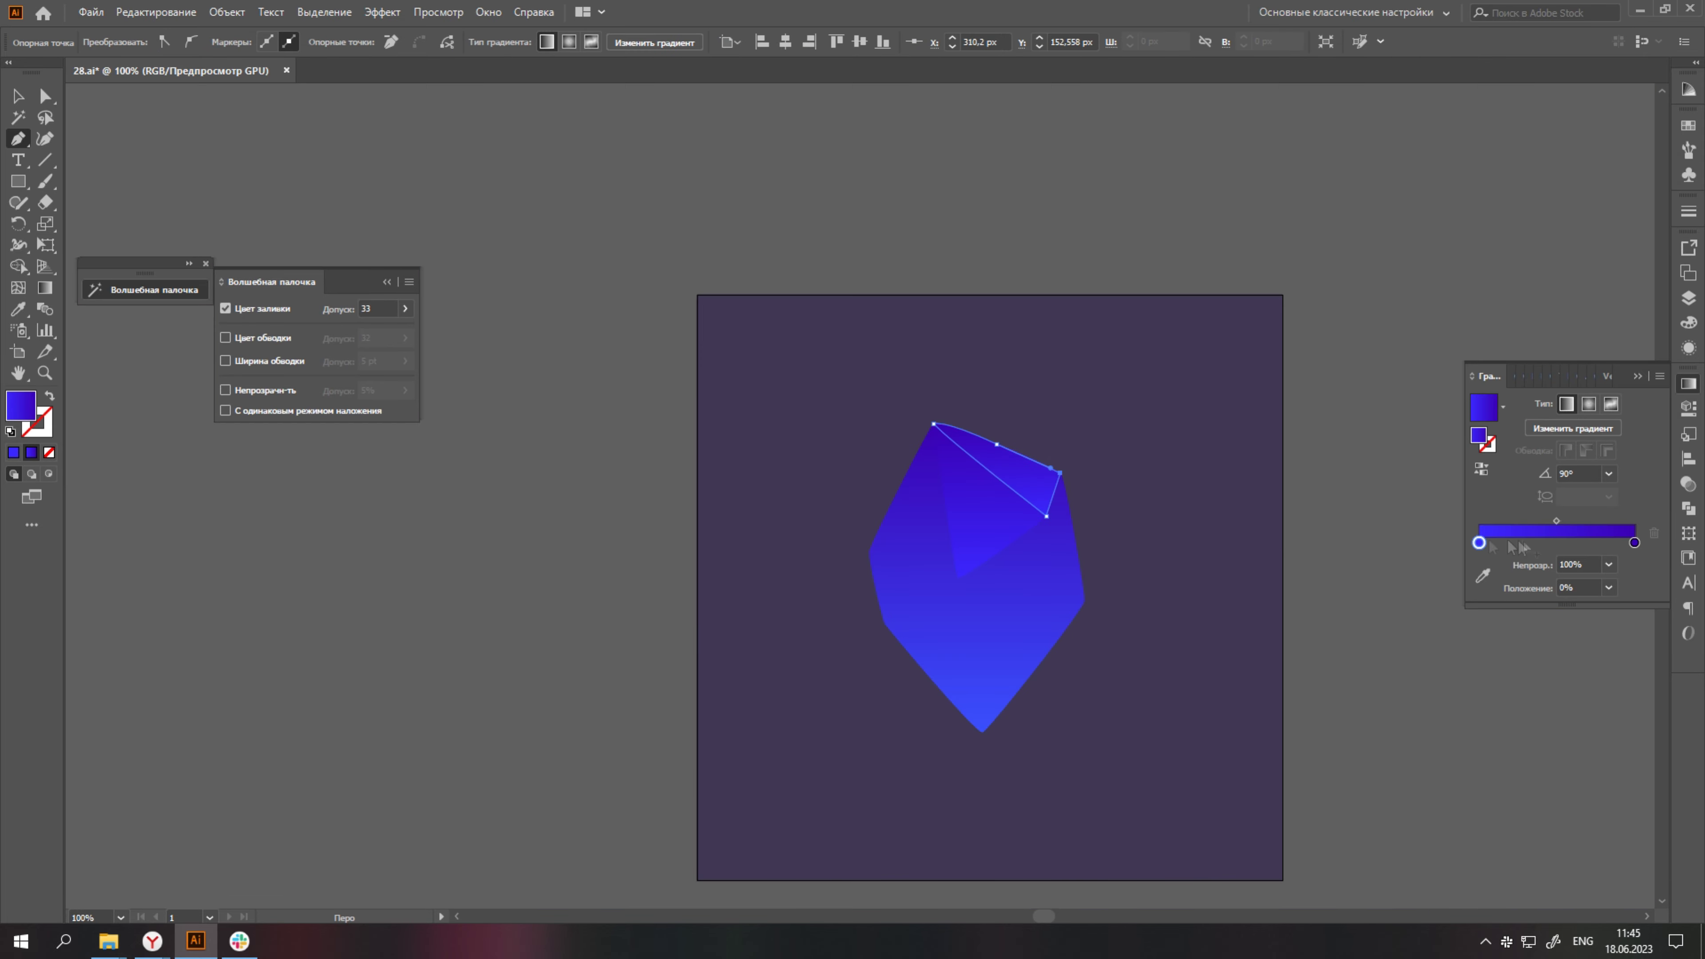
{"action": "key", "text": "a"}
{"action": "left_click", "coordinate": [1046, 521]}
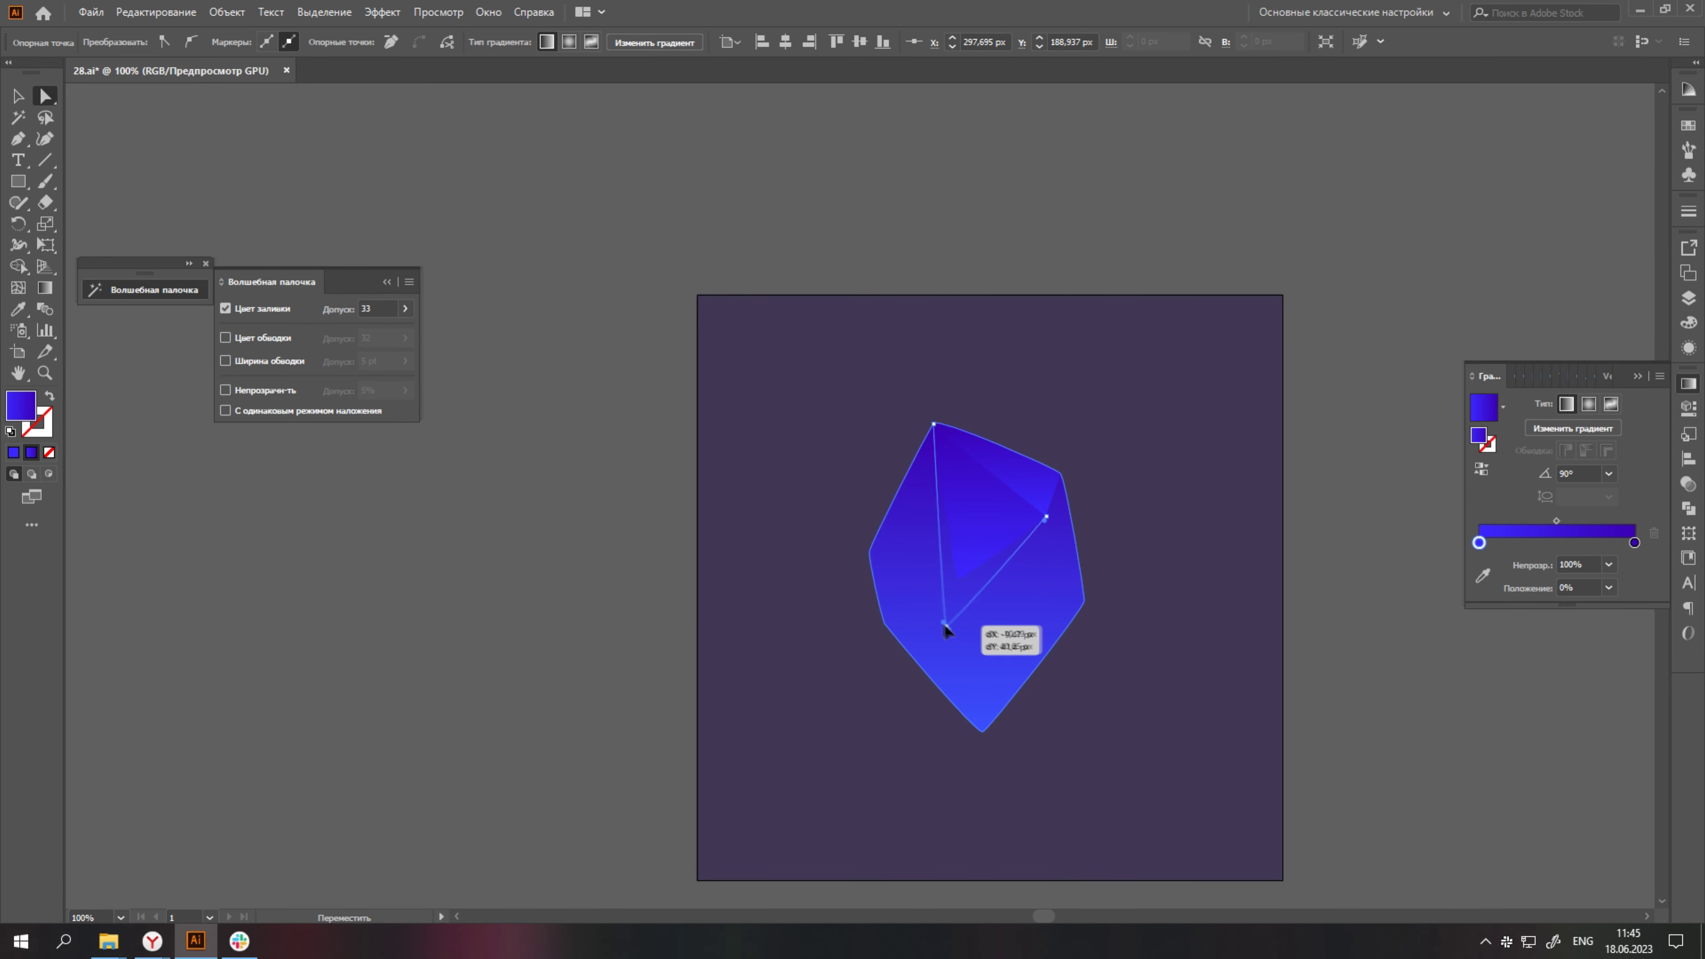
{"action": "left_click_drag", "start_coordinate": [997, 579], "coordinate": [1052, 591]}
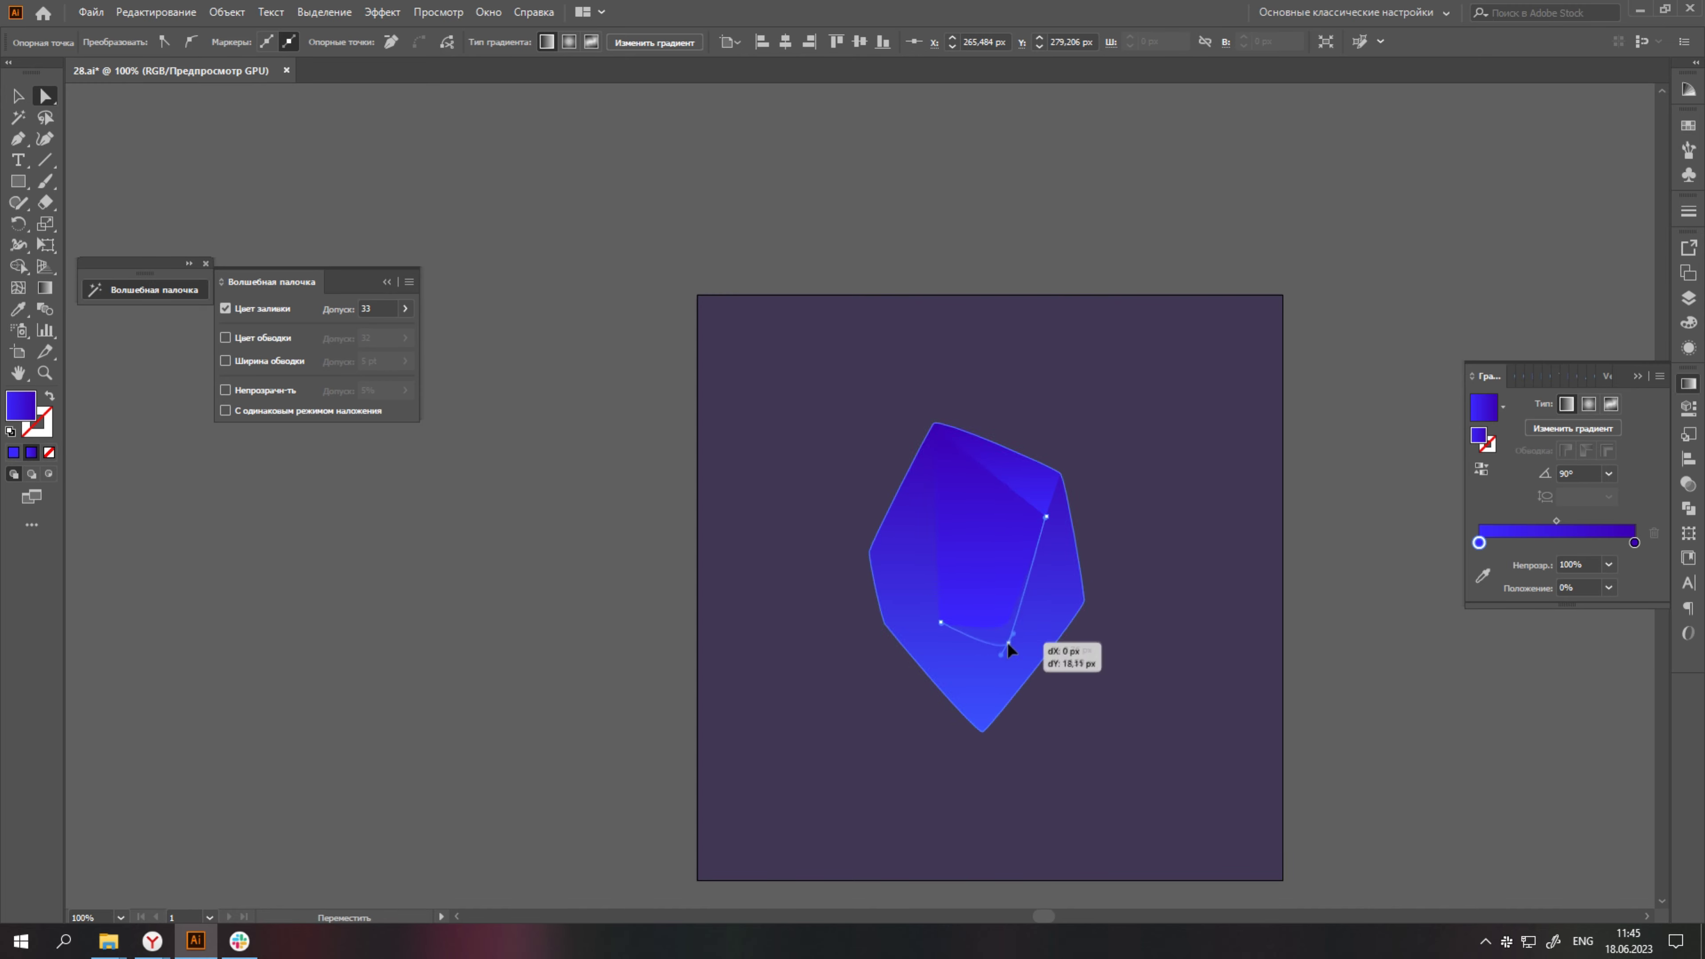
Pen-draw a four-point facet at the crystal's left vertex and adjust its stop colour.
{"action": "key", "text": "p"}
{"action": "left_click", "coordinate": [870, 554]}
{"action": "scroll", "coordinate": [903, 582], "scroll_direction": "up", "scroll_amount": 1}
{"action": "left_click", "coordinate": [908, 582]}
{"action": "left_click", "coordinate": [974, 522]}
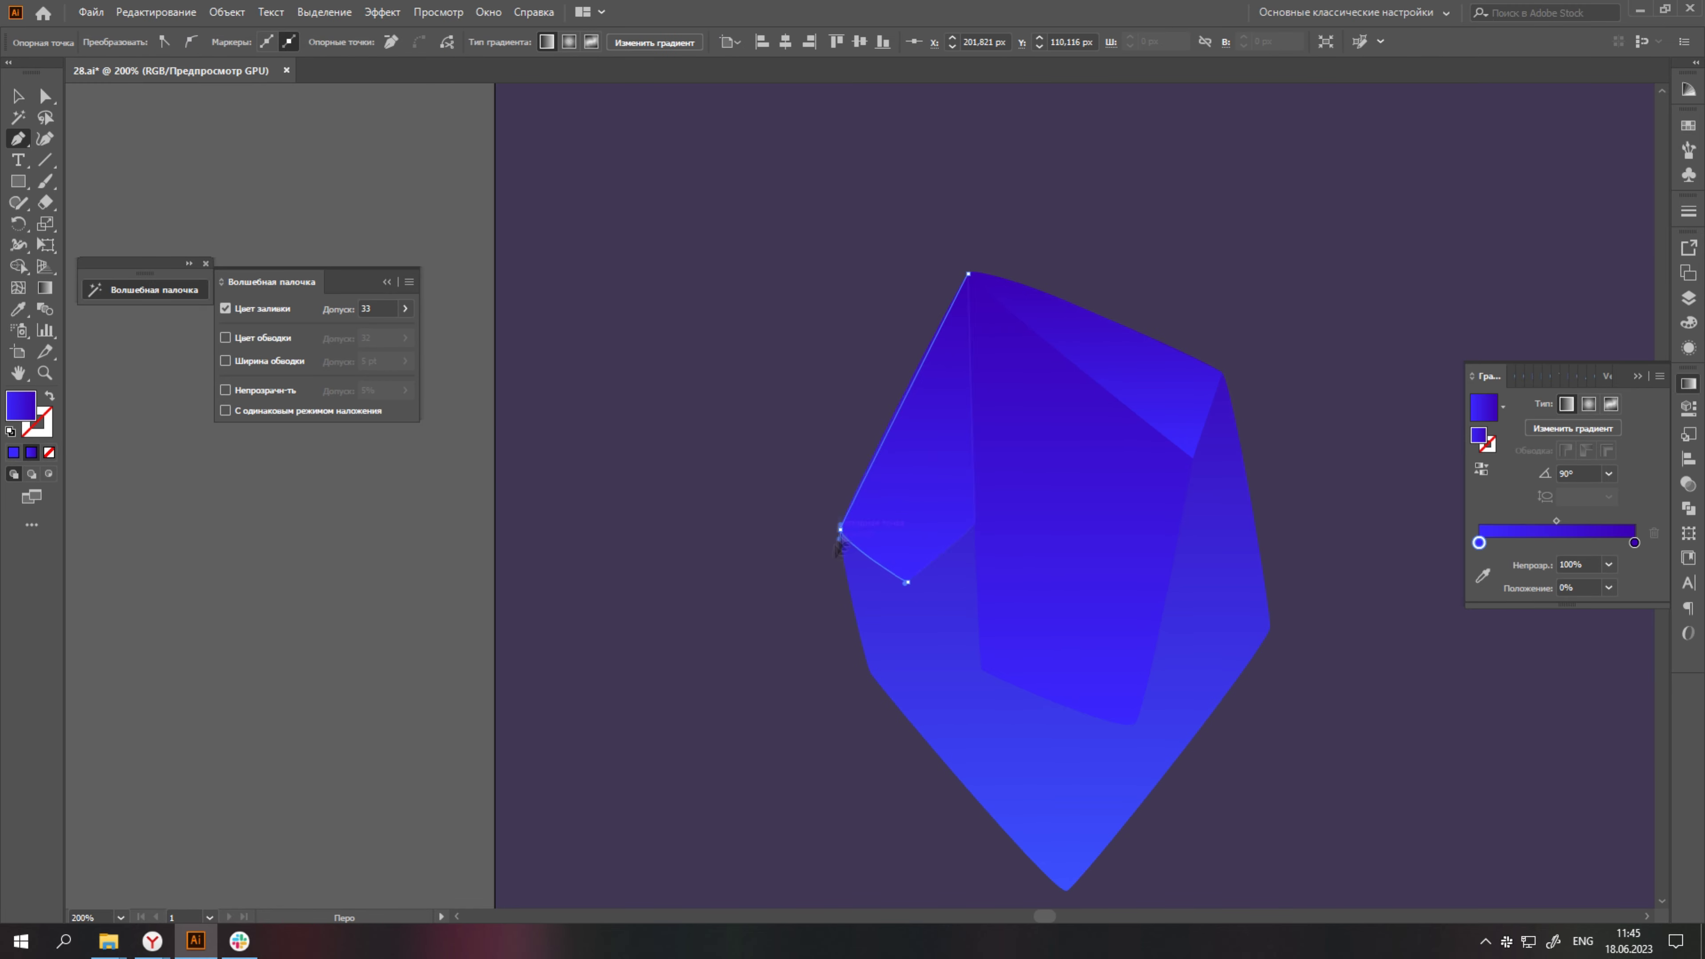
{"action": "left_click", "coordinate": [840, 531]}
{"action": "scroll", "coordinate": [842, 532], "scroll_direction": "down", "scroll_amount": 1}
{"action": "double_click", "coordinate": [1478, 542]}
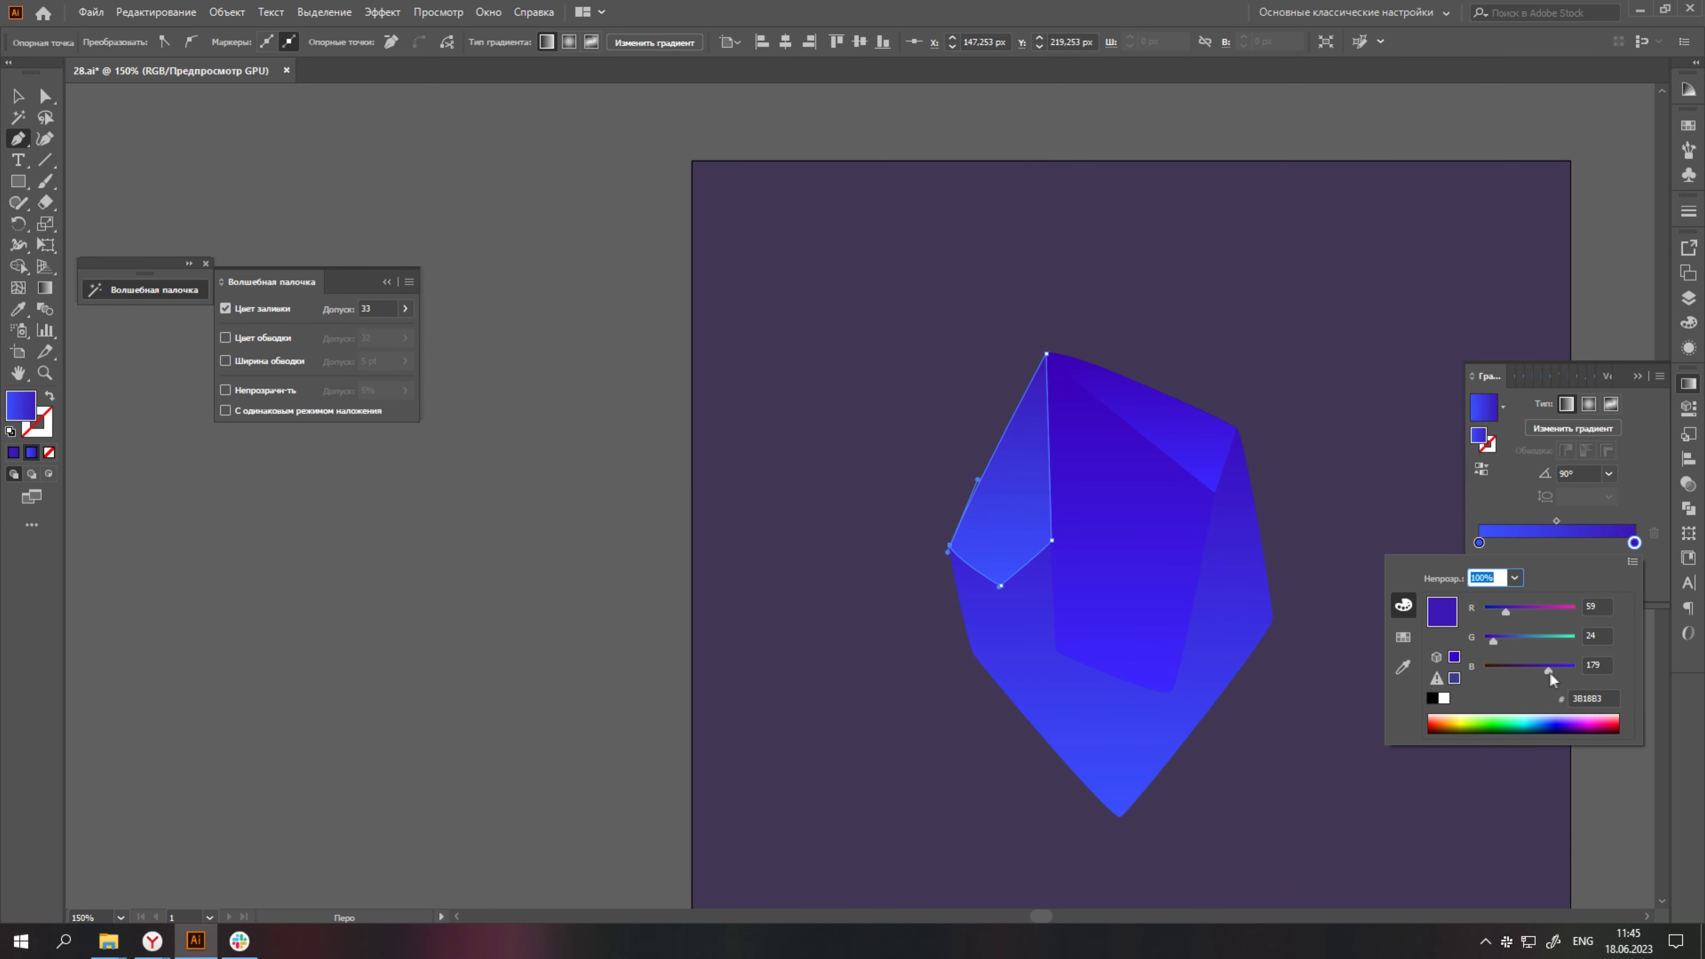
{"action": "scroll", "coordinate": [1055, 650], "scroll_direction": "up", "scroll_amount": 2}
Draw another facet reaching toward the upper right and recolour its gradient stop.
{"action": "left_click", "coordinate": [945, 521]}
{"action": "left_click", "coordinate": [1047, 432]}
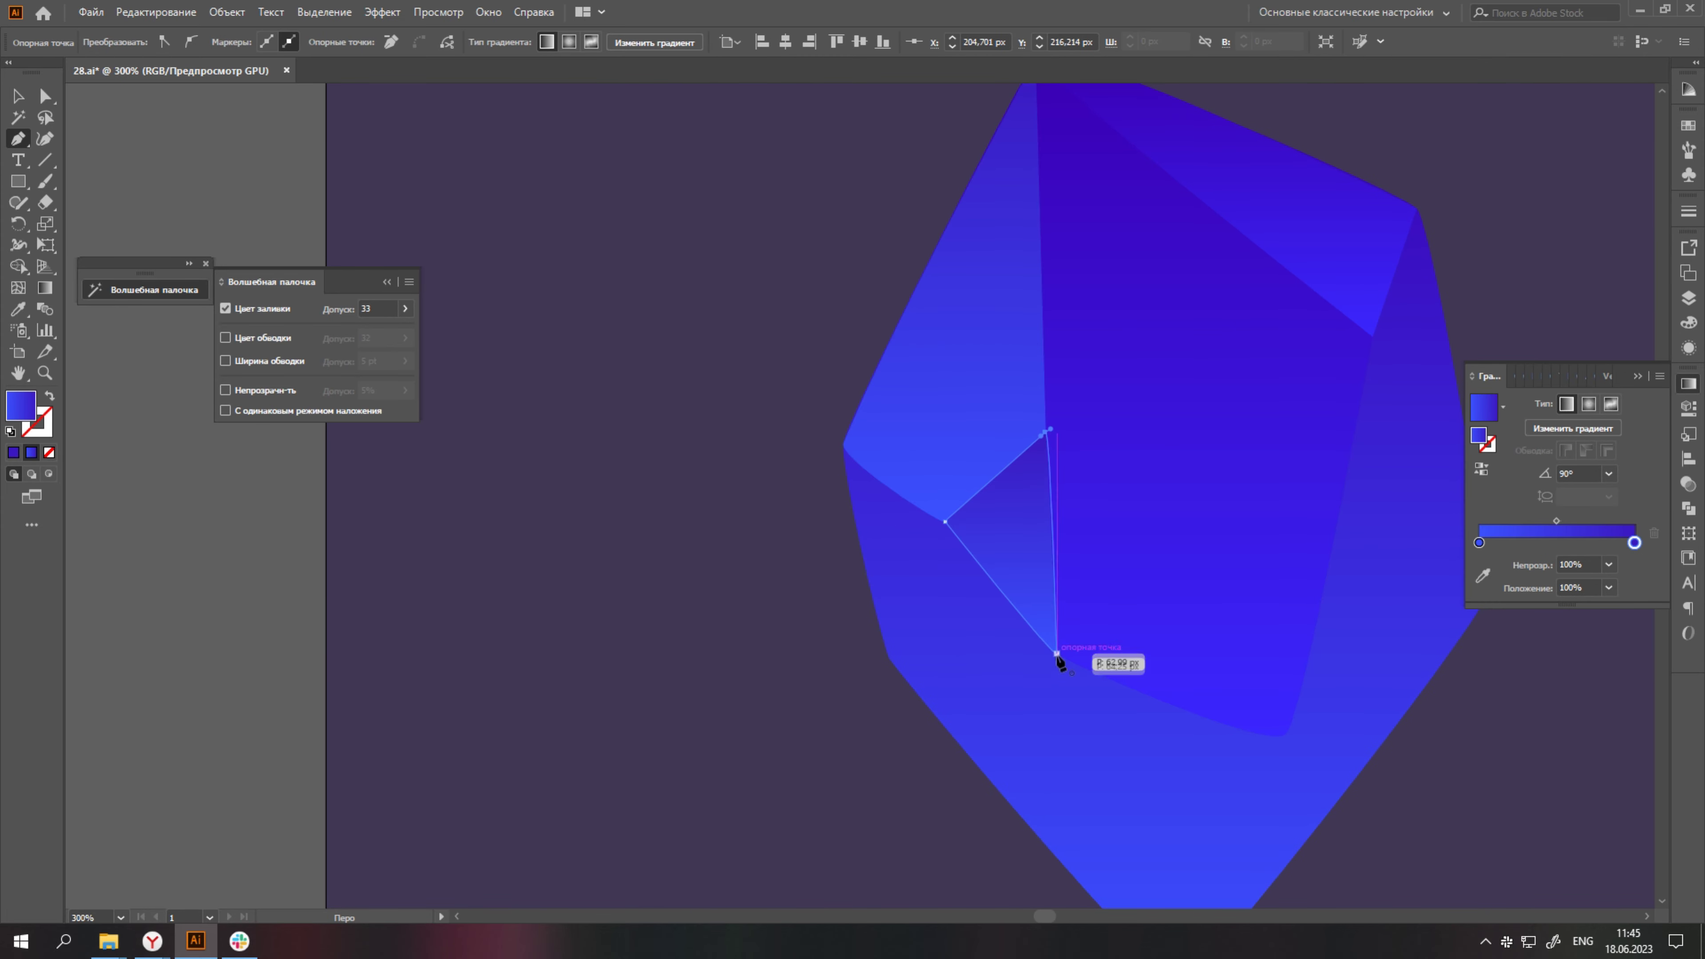
{"action": "left_click", "coordinate": [1057, 653]}
{"action": "scroll", "coordinate": [977, 655], "scroll_direction": "down", "scroll_amount": 1}
{"action": "double_click", "coordinate": [1634, 542]}
{"action": "scroll", "coordinate": [1282, 655], "scroll_direction": "down", "scroll_amount": 1}
{"action": "scroll", "coordinate": [778, 716], "scroll_direction": "up", "scroll_amount": 1}
Move a facet's bottom anchor and outline a further facet along the right edge.
{"action": "key", "text": "a"}
{"action": "left_click_drag", "start_coordinate": [822, 618], "coordinate": [845, 648]}
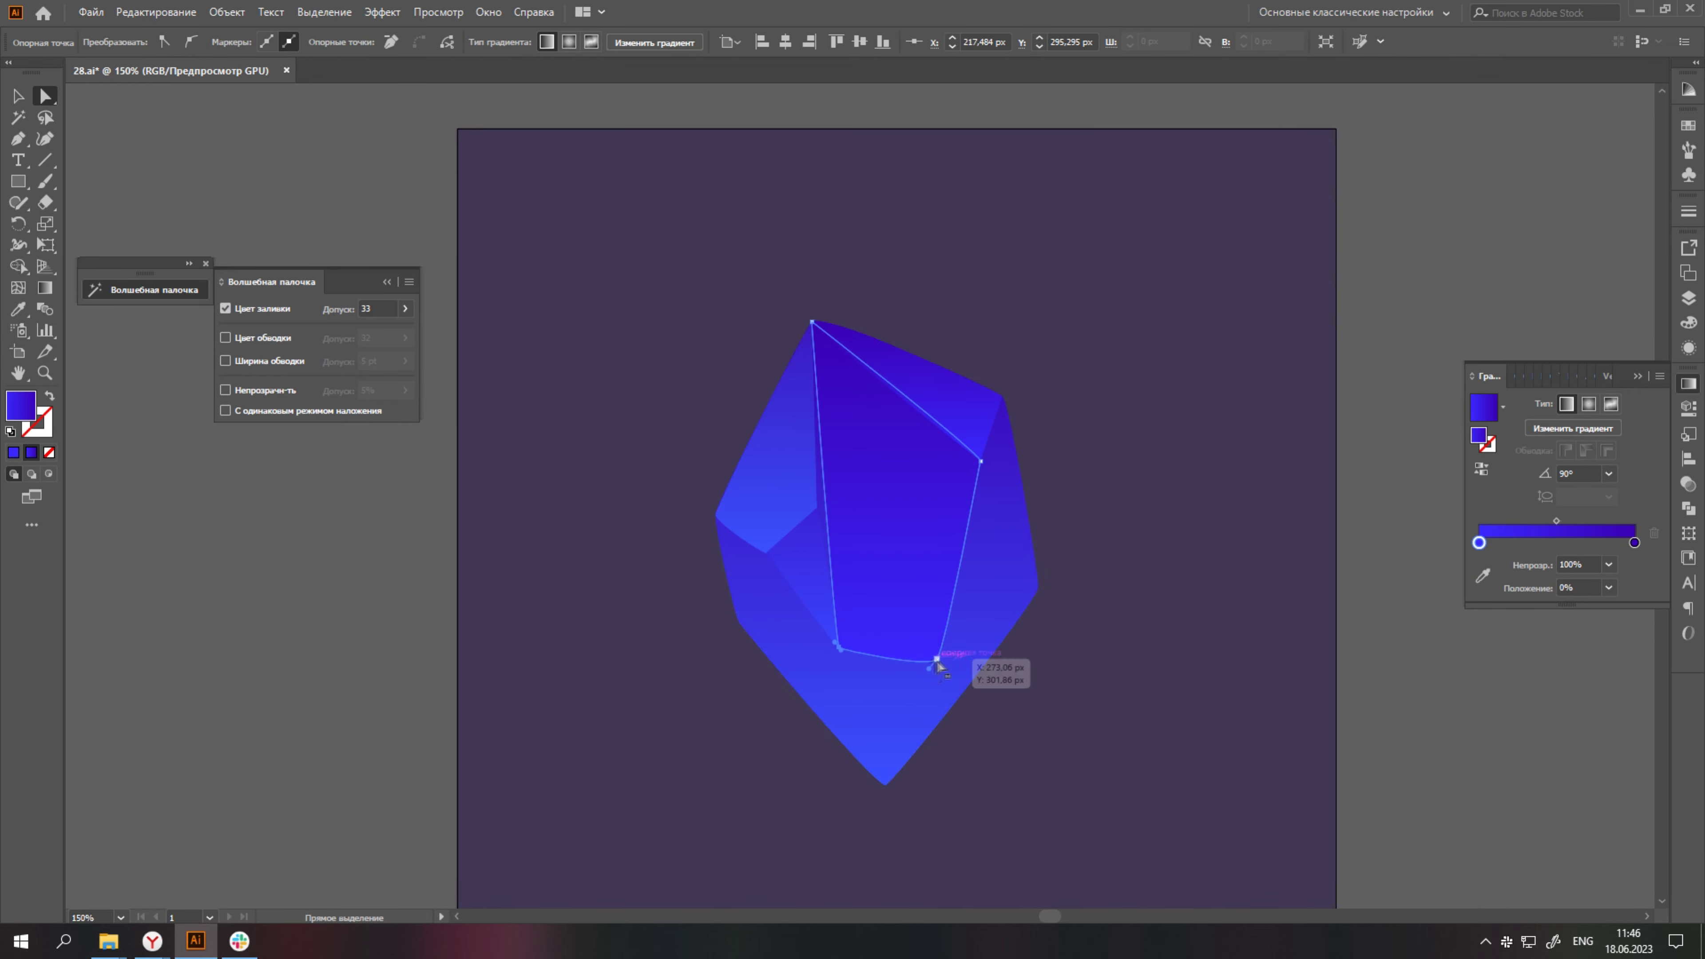
{"action": "left_click", "coordinate": [818, 508]}
{"action": "scroll", "coordinate": [826, 537], "scroll_direction": "up", "scroll_amount": 1}
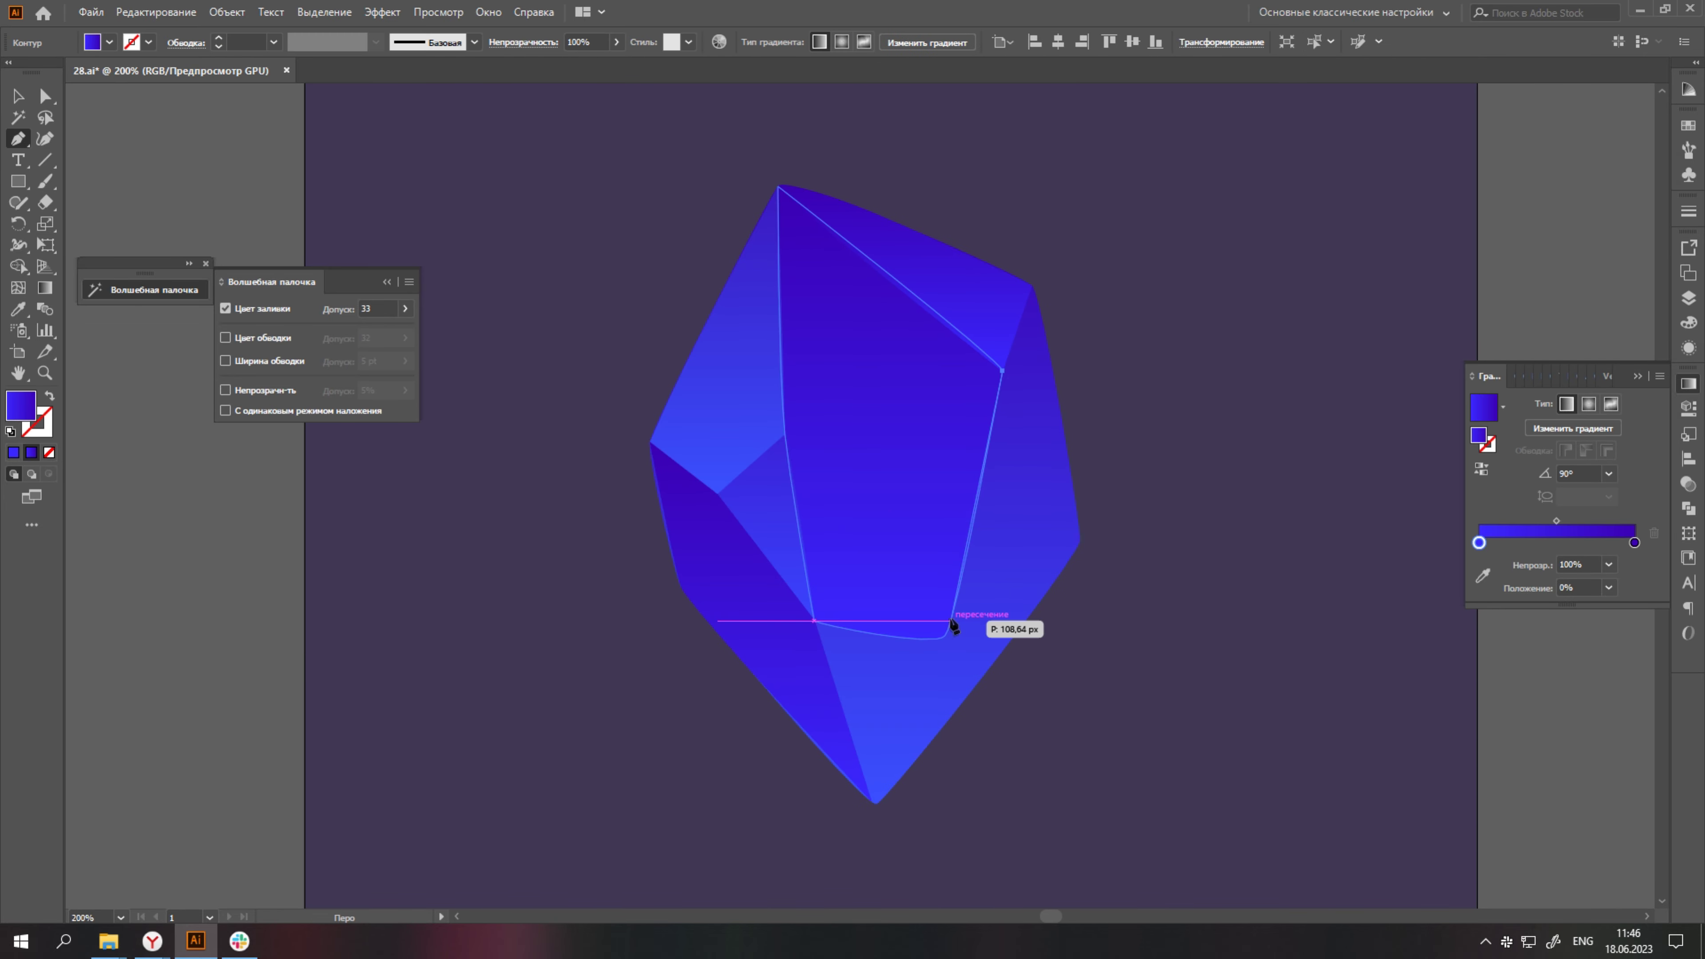
{"action": "left_click", "coordinate": [945, 636]}
{"action": "left_click", "coordinate": [1080, 541]}
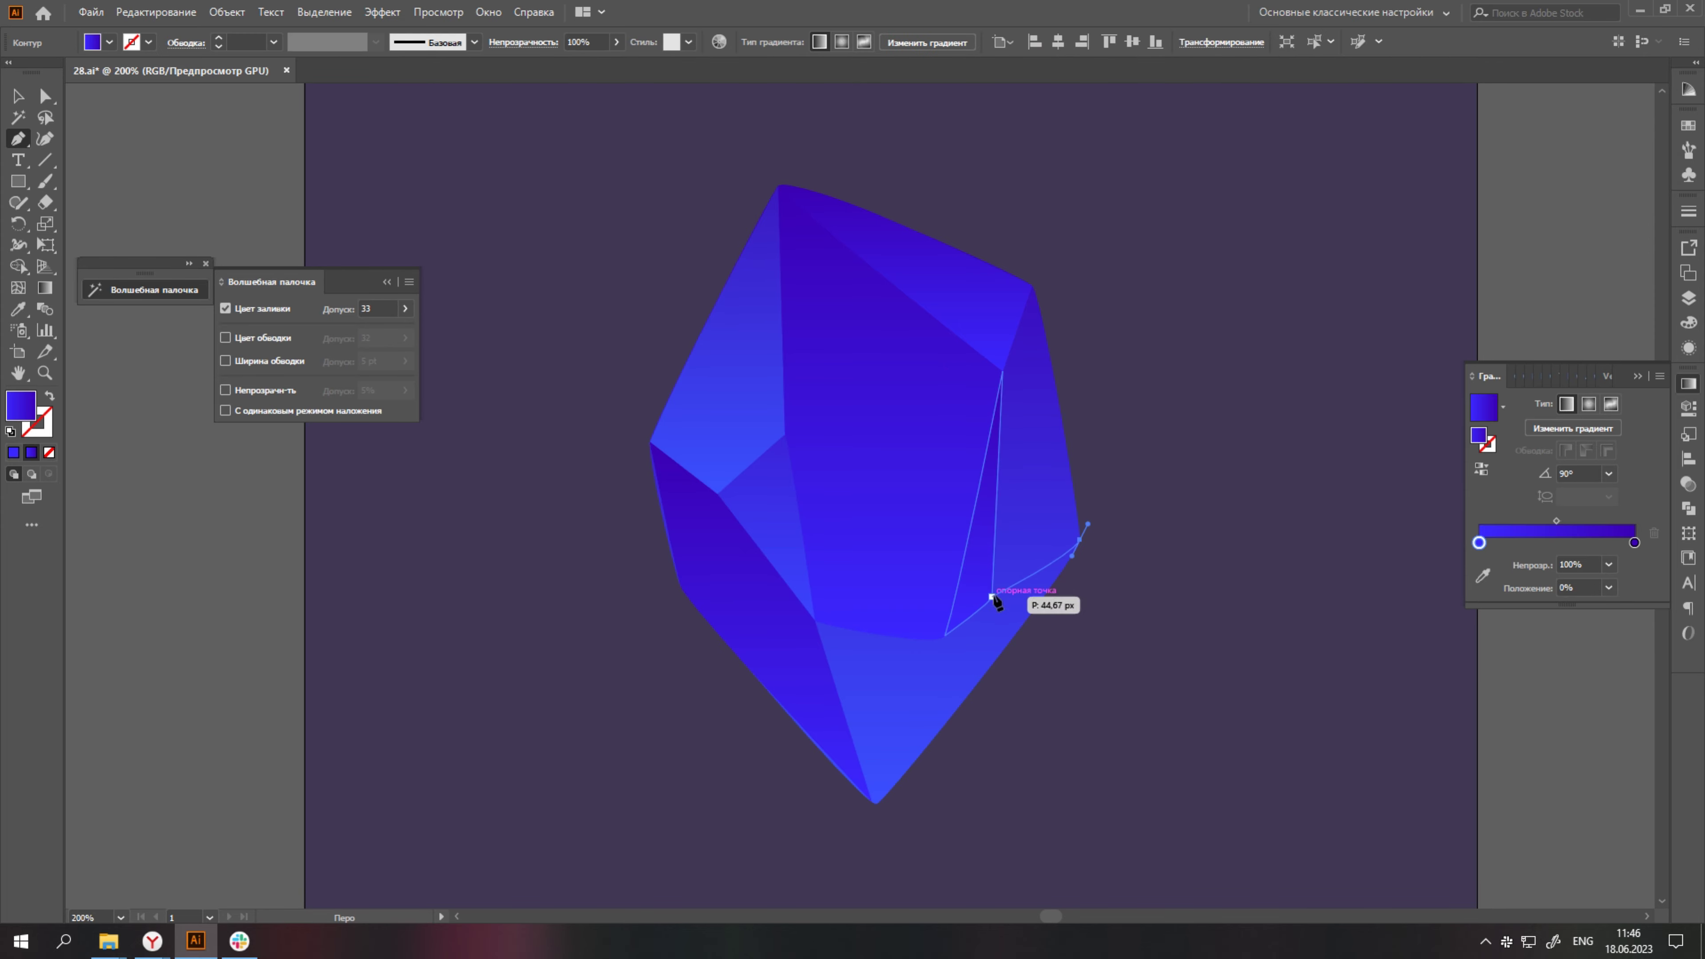
{"action": "left_click", "coordinate": [1033, 285]}
{"action": "scroll", "coordinate": [1070, 423], "scroll_direction": "up", "scroll_amount": 1, "text": "alt"}
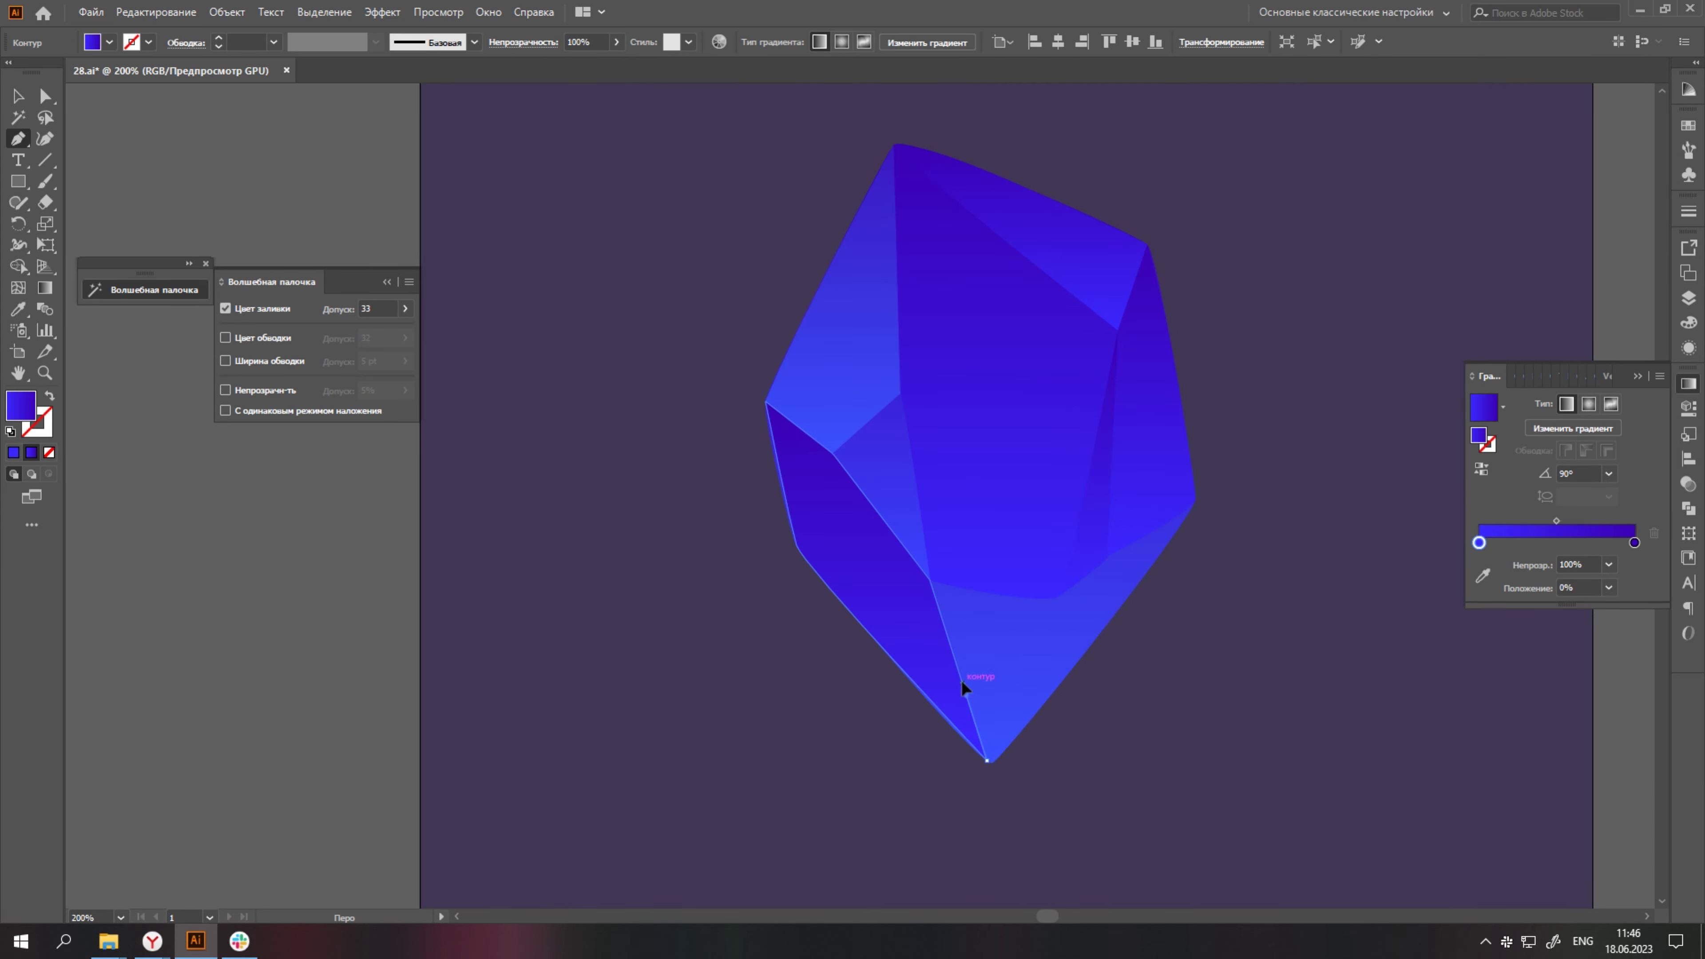
Add a facet point, then brighten the upper-left facet's right gradient stop to vivid blue.
{"action": "left_click", "coordinate": [961, 680]}
{"action": "scroll", "coordinate": [1206, 544], "scroll_direction": "up", "scroll_amount": 1, "text": "alt"}
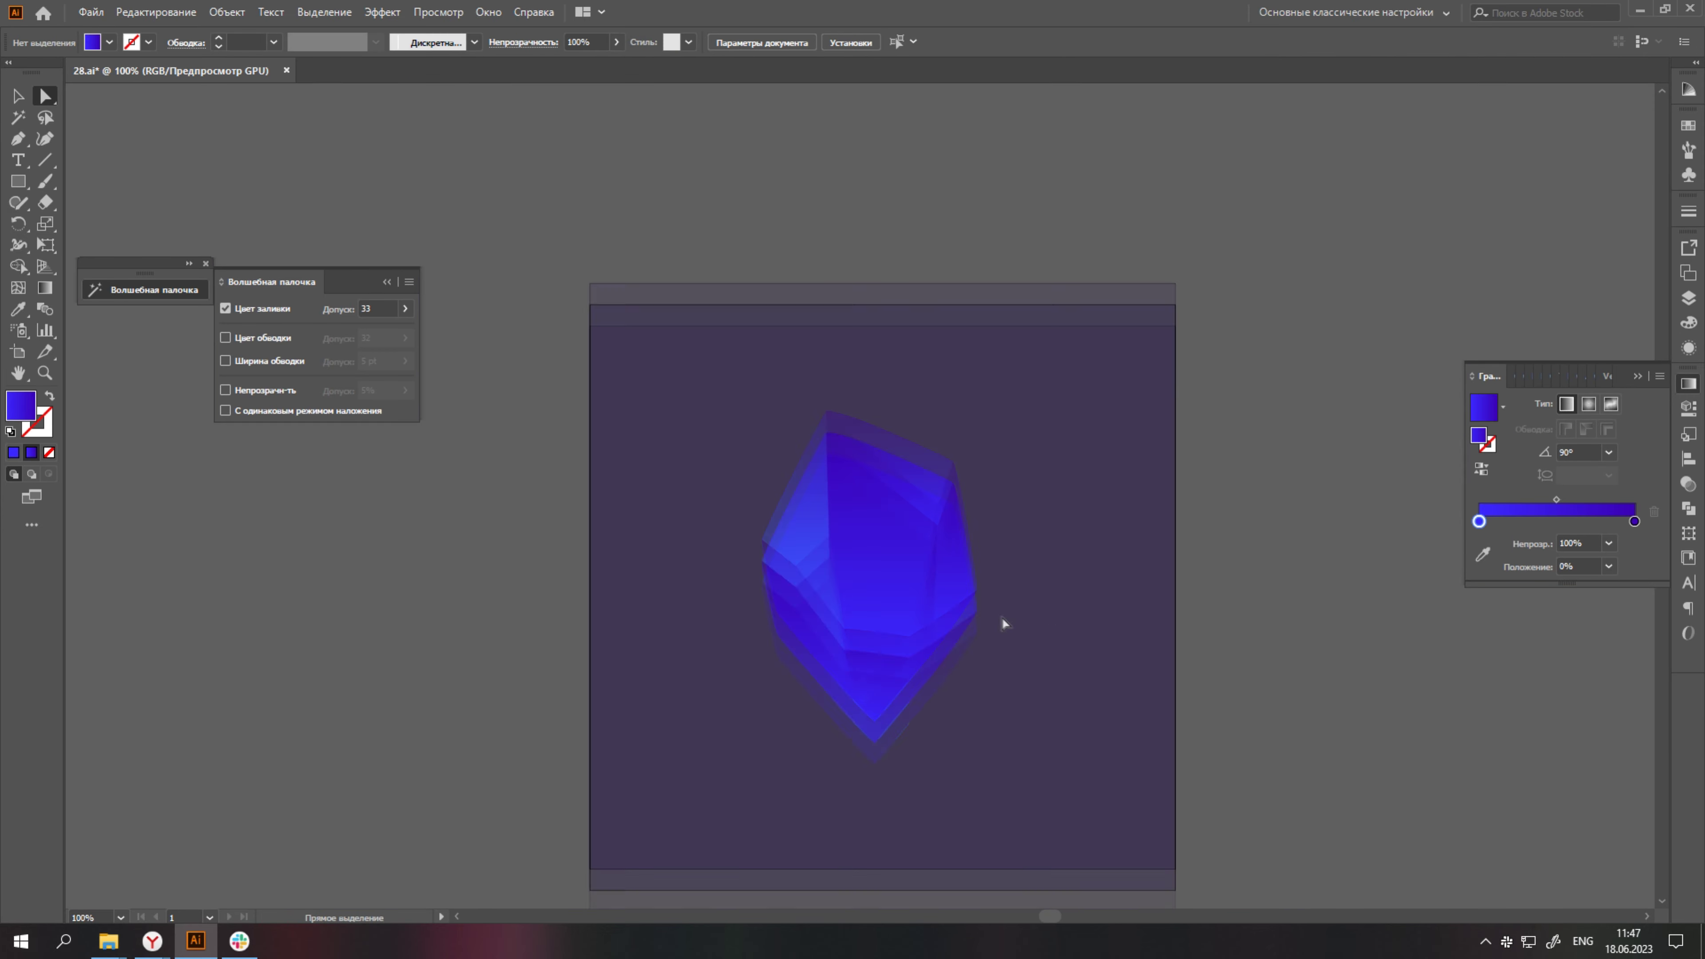
{"action": "left_click", "coordinate": [1689, 508]}
{"action": "left_click", "coordinate": [1689, 383]}
{"action": "double_click", "coordinate": [1634, 543]}
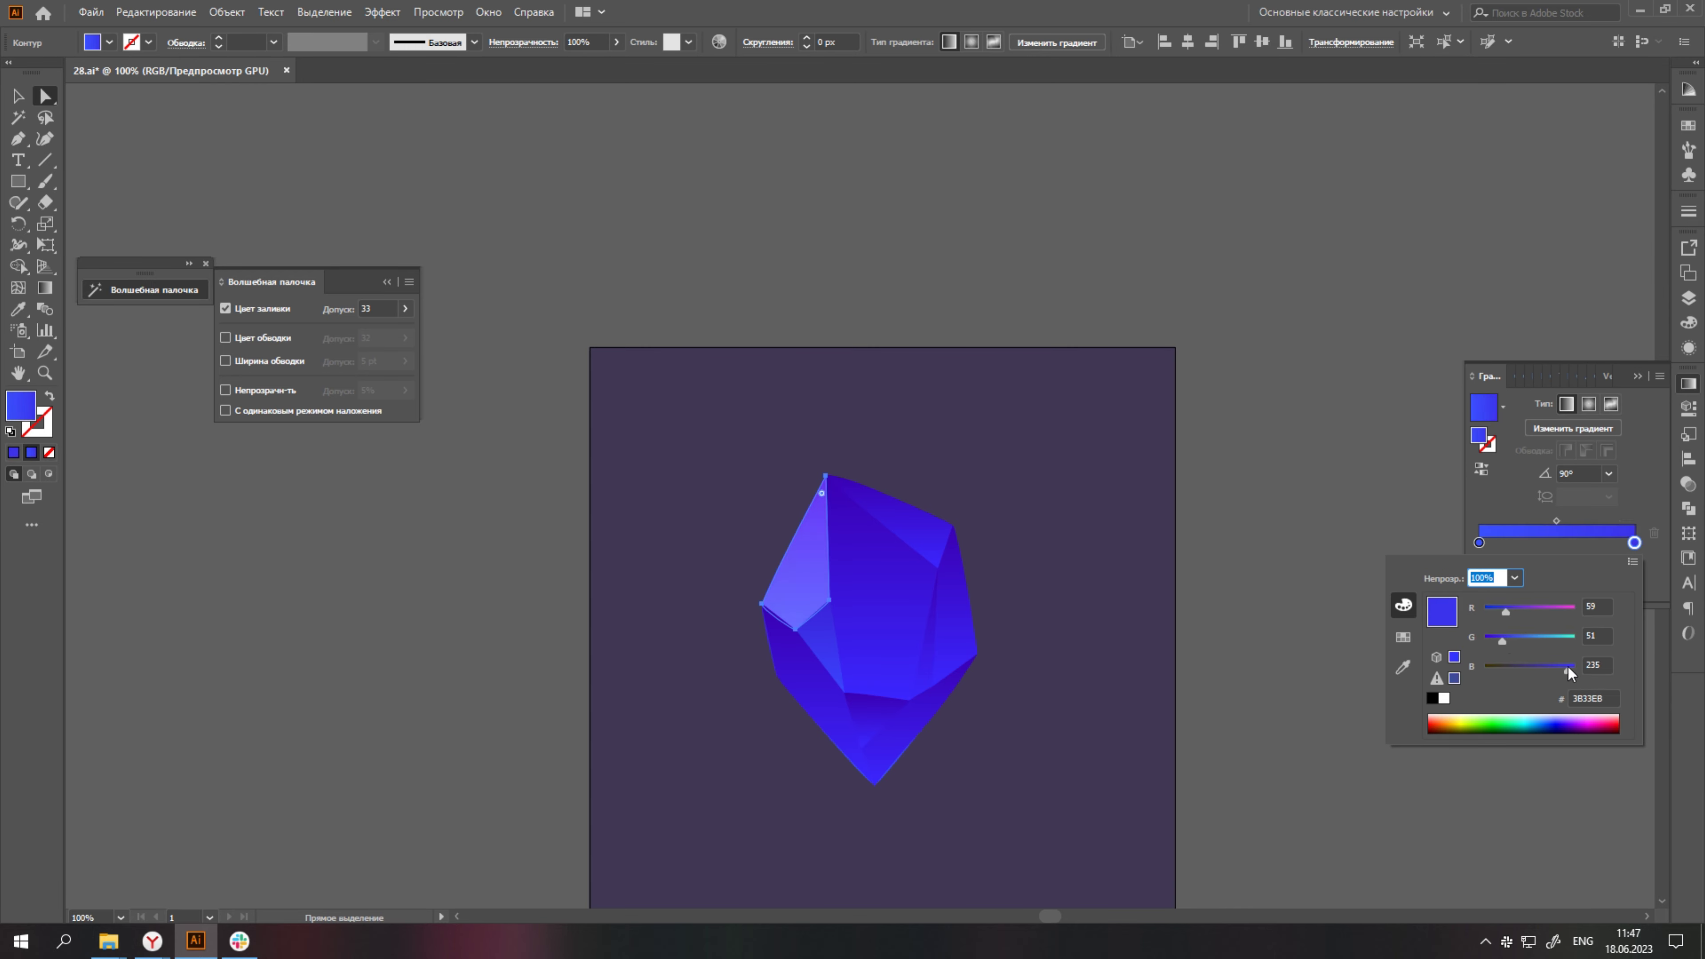
{"action": "left_click_drag", "start_coordinate": [1559, 671], "coordinate": [1522, 614]}
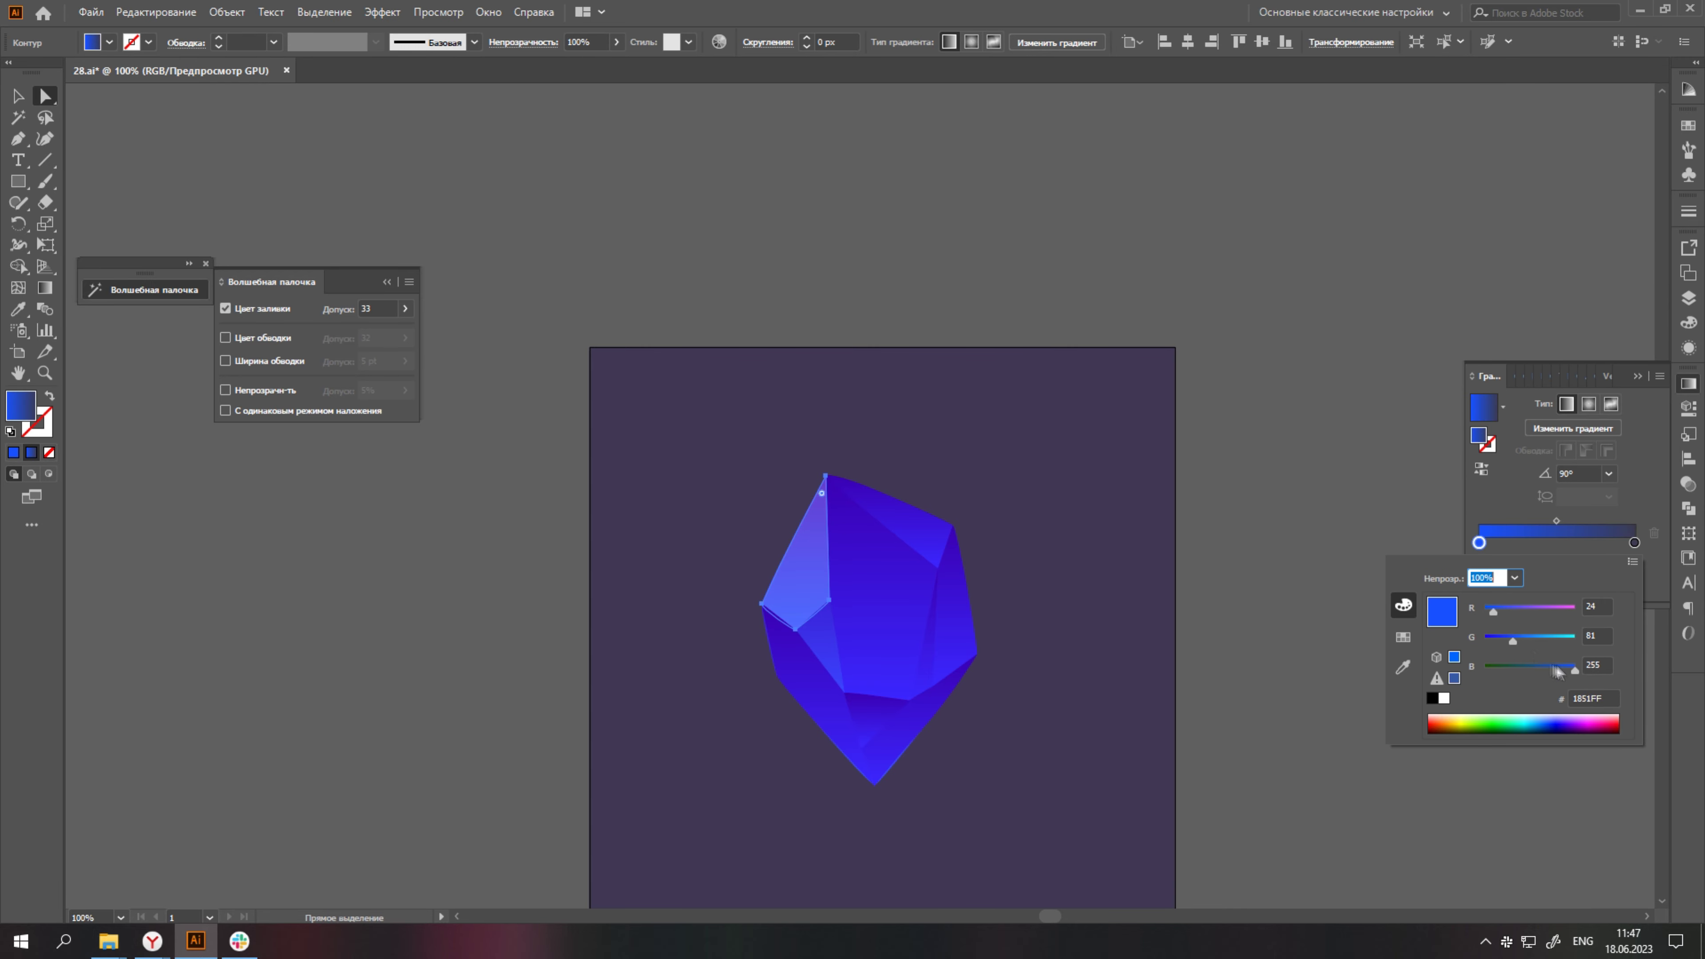
{"action": "left_click", "coordinate": [827, 641]}
Sample colours with the Eyedropper and set the right facet to Multiply at 50% opacity.
{"action": "key", "text": "i"}
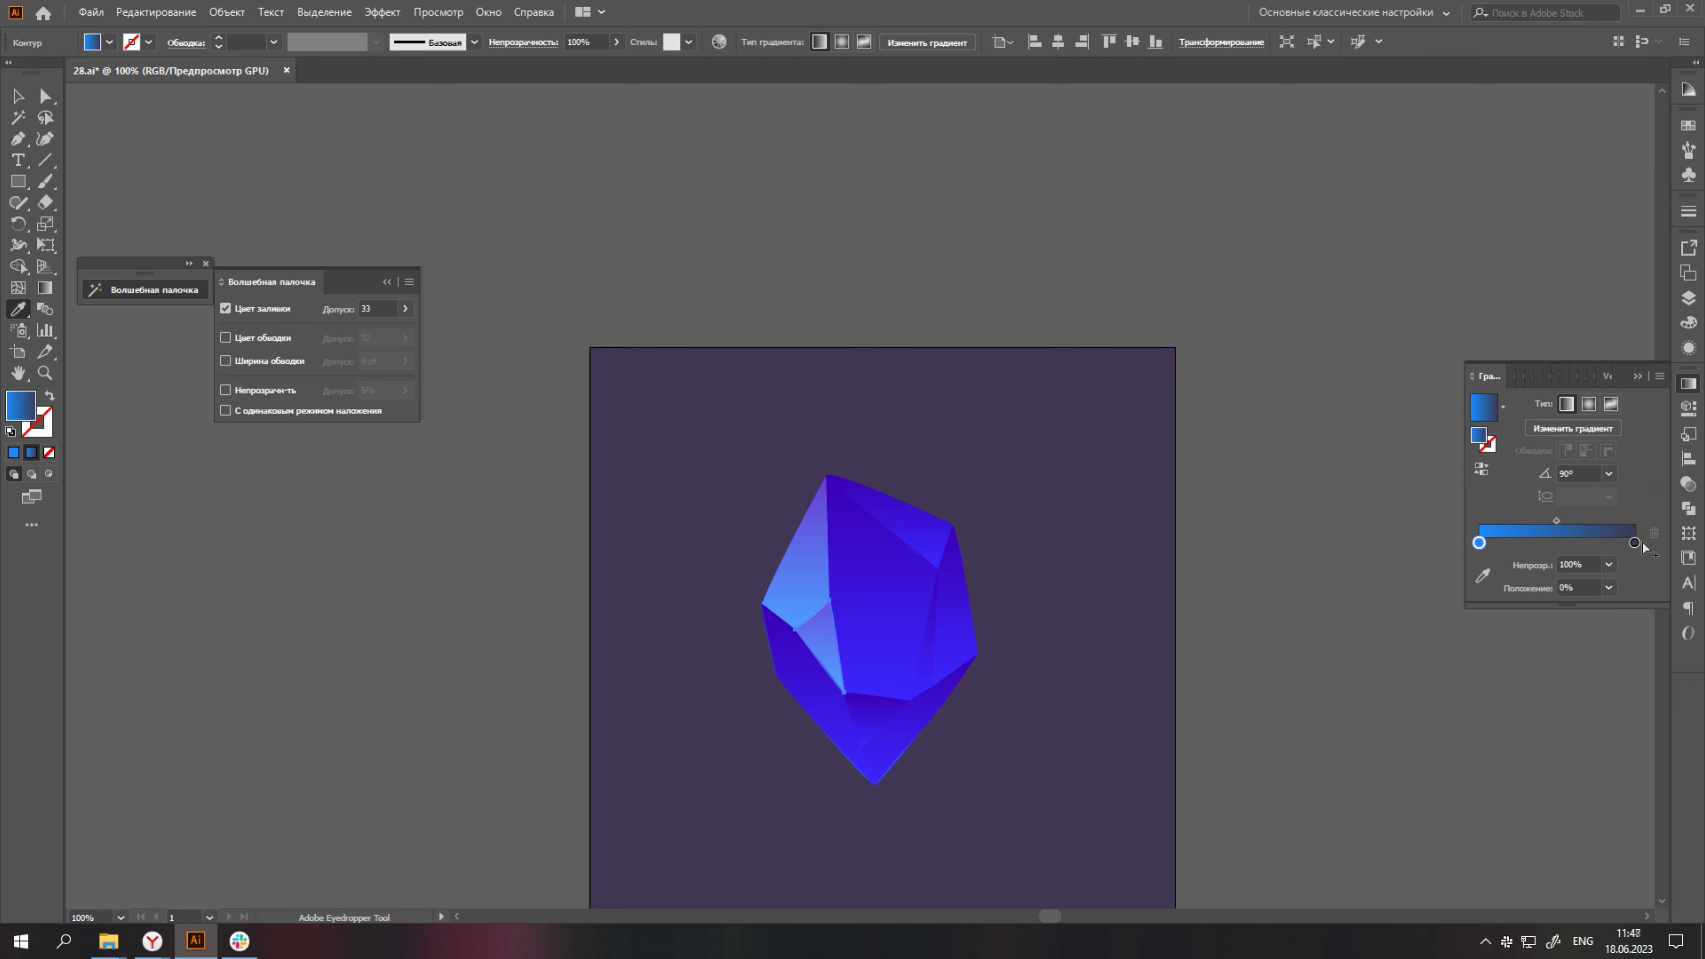
{"action": "double_click", "coordinate": [1634, 542]}
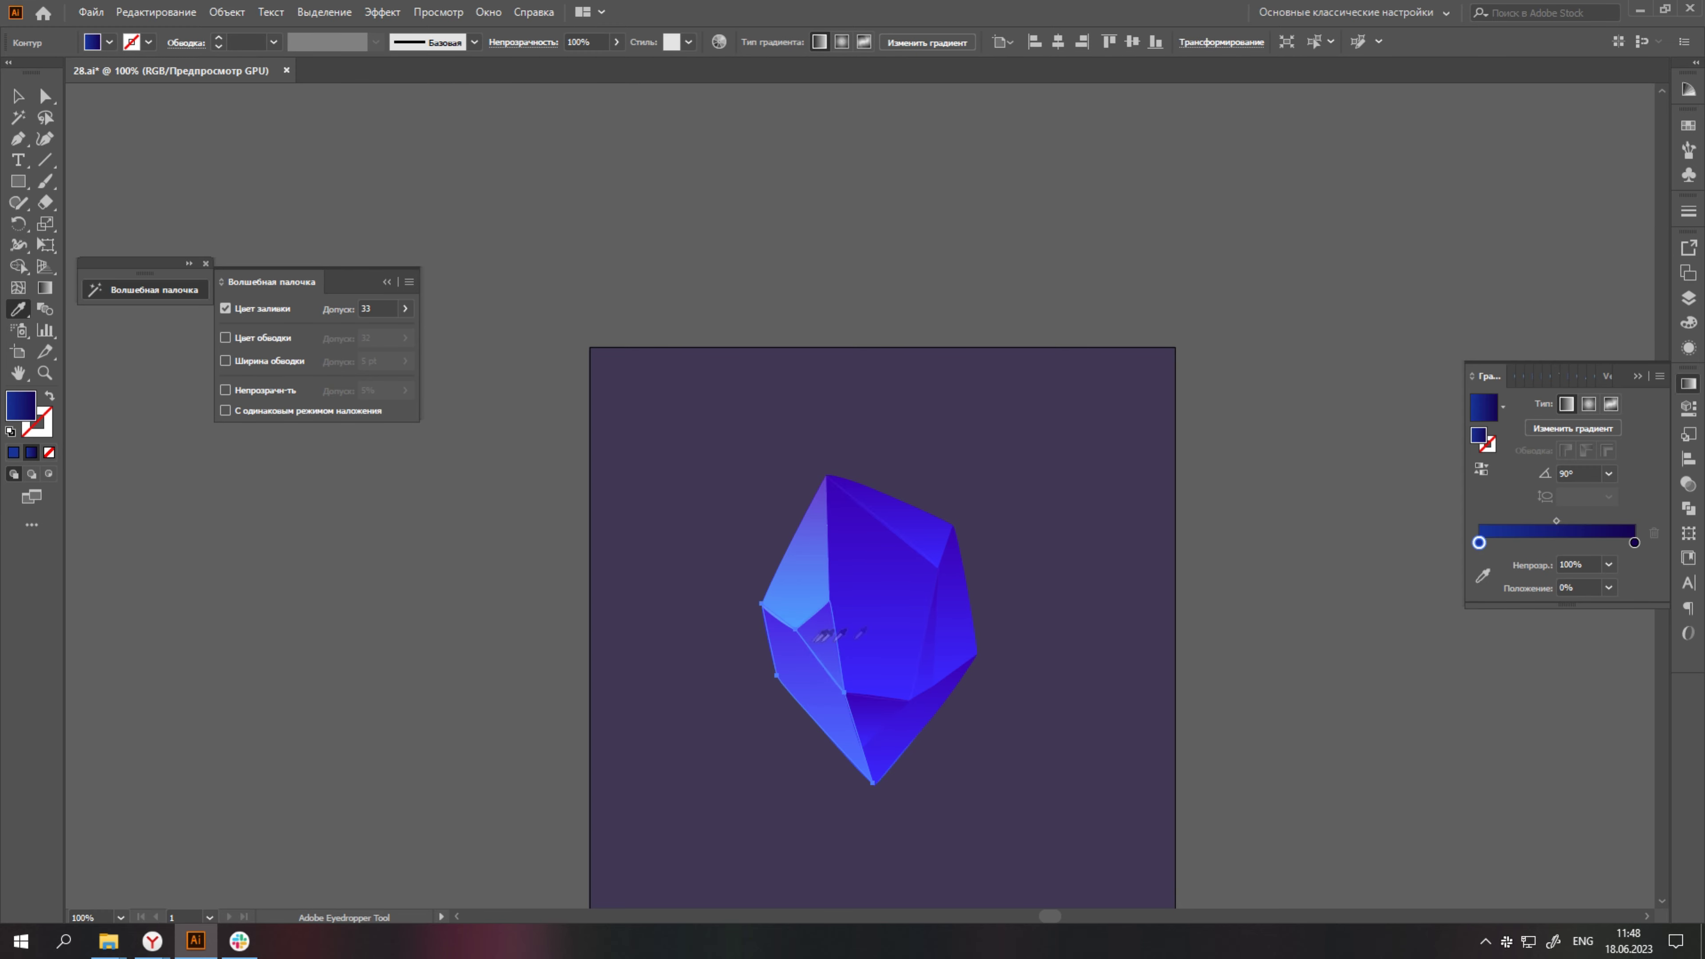
{"action": "left_click", "coordinate": [1688, 483]}
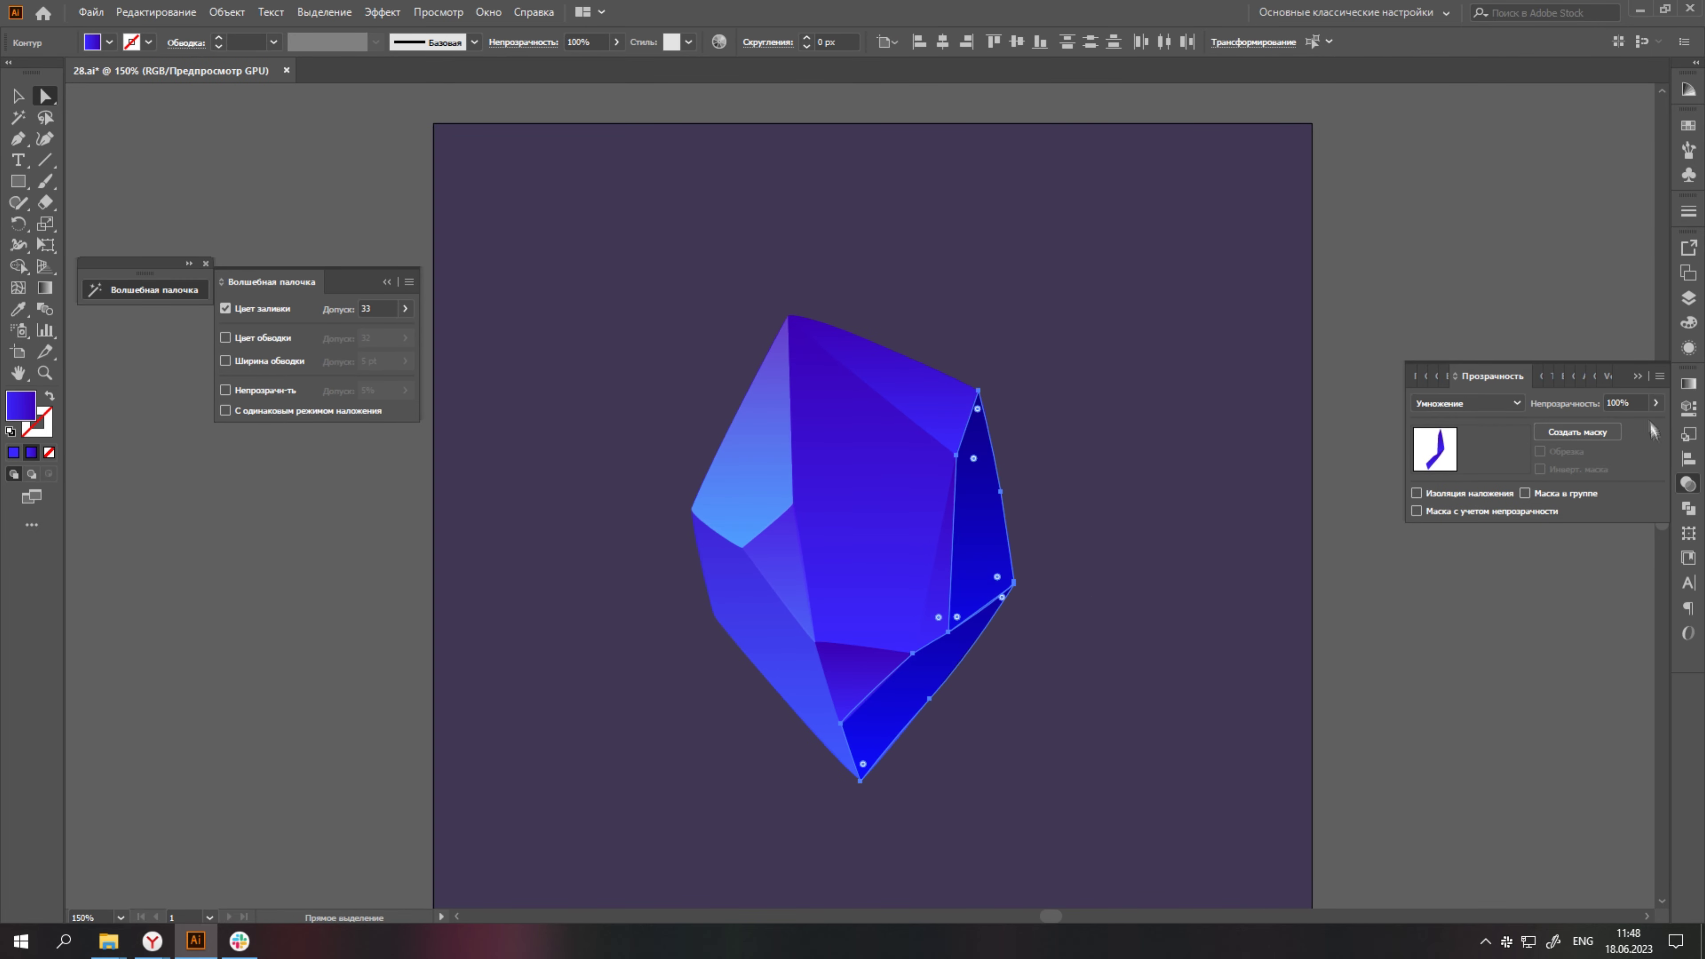
{"action": "left_click", "coordinate": [1688, 383]}
{"action": "double_click", "coordinate": [1479, 521]}
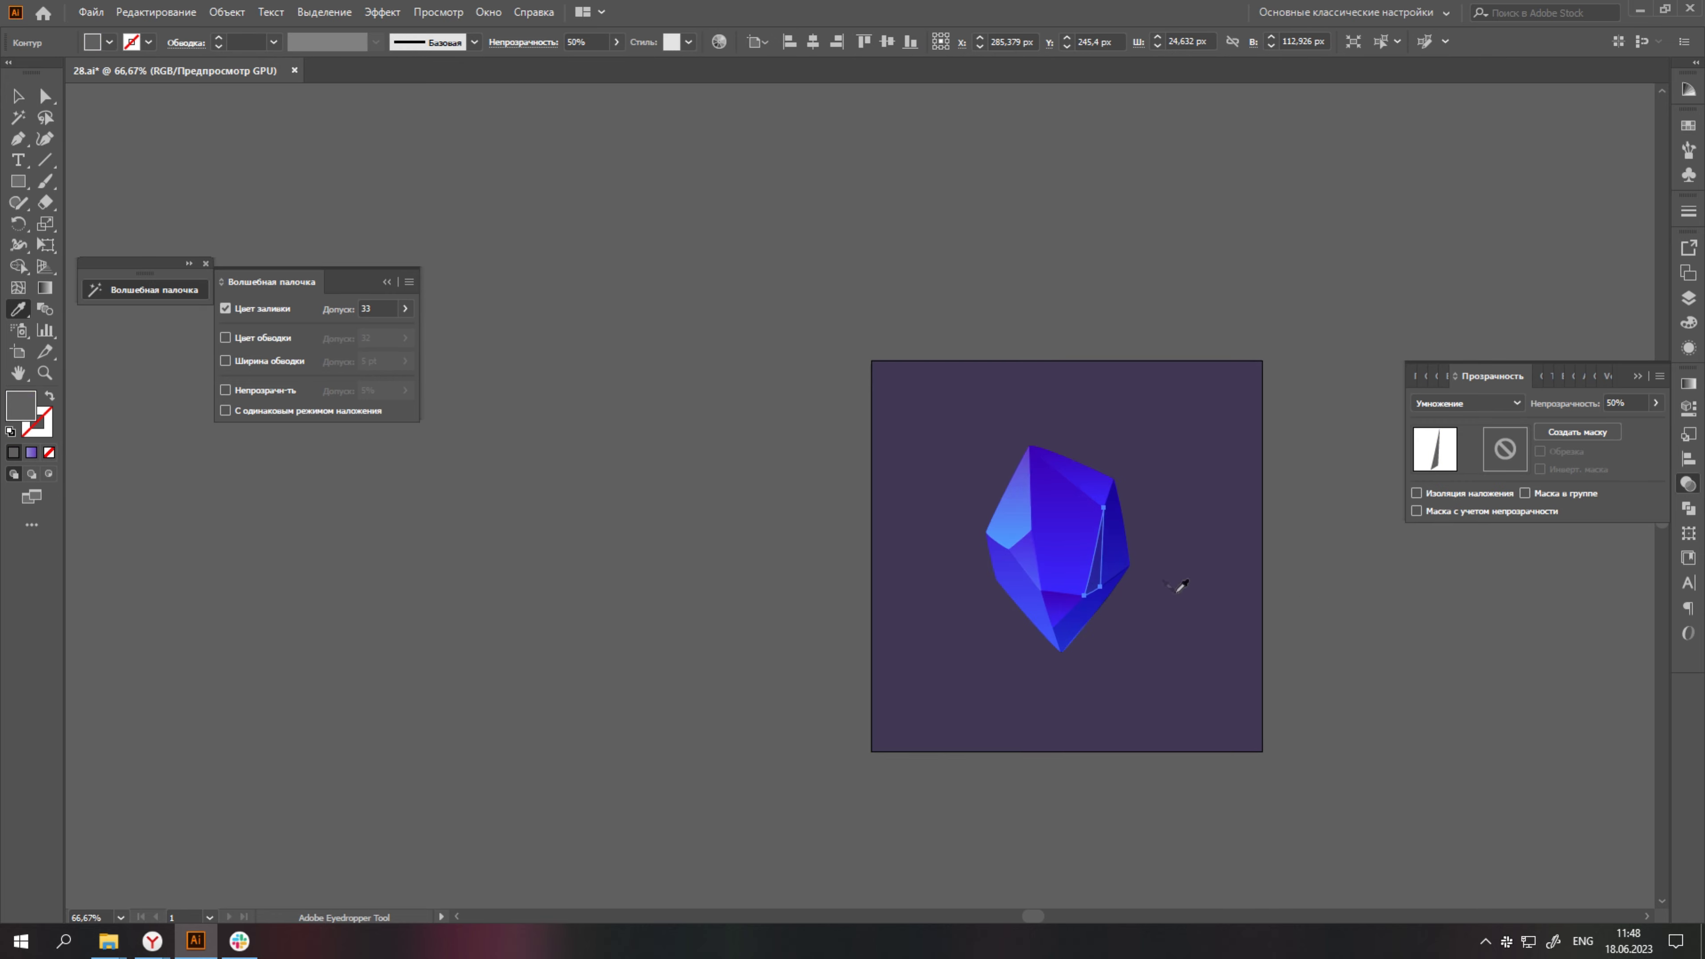
{"action": "left_click", "coordinate": [1688, 383]}
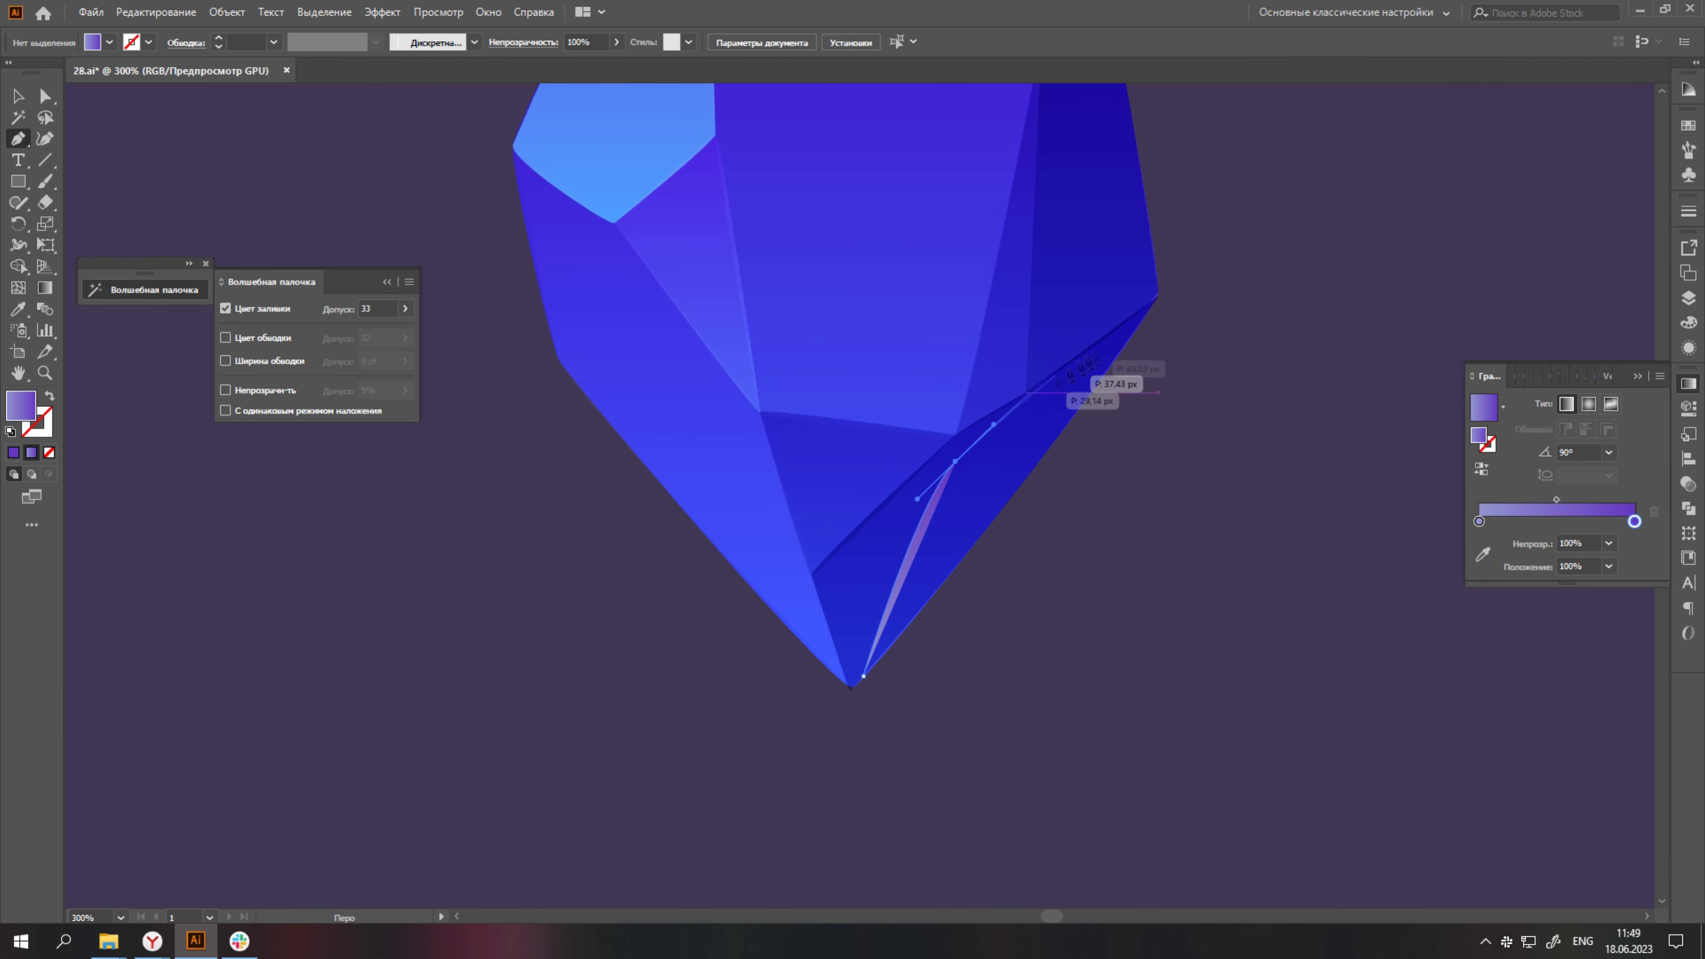
Close a new sliver facet along the lower-right edge, colour it magenta, and check its anchors.
{"action": "left_click", "coordinate": [864, 676]}
{"action": "double_click", "coordinate": [1479, 542]}
{"action": "left_click_drag", "start_coordinate": [1570, 664], "coordinate": [1549, 672]}
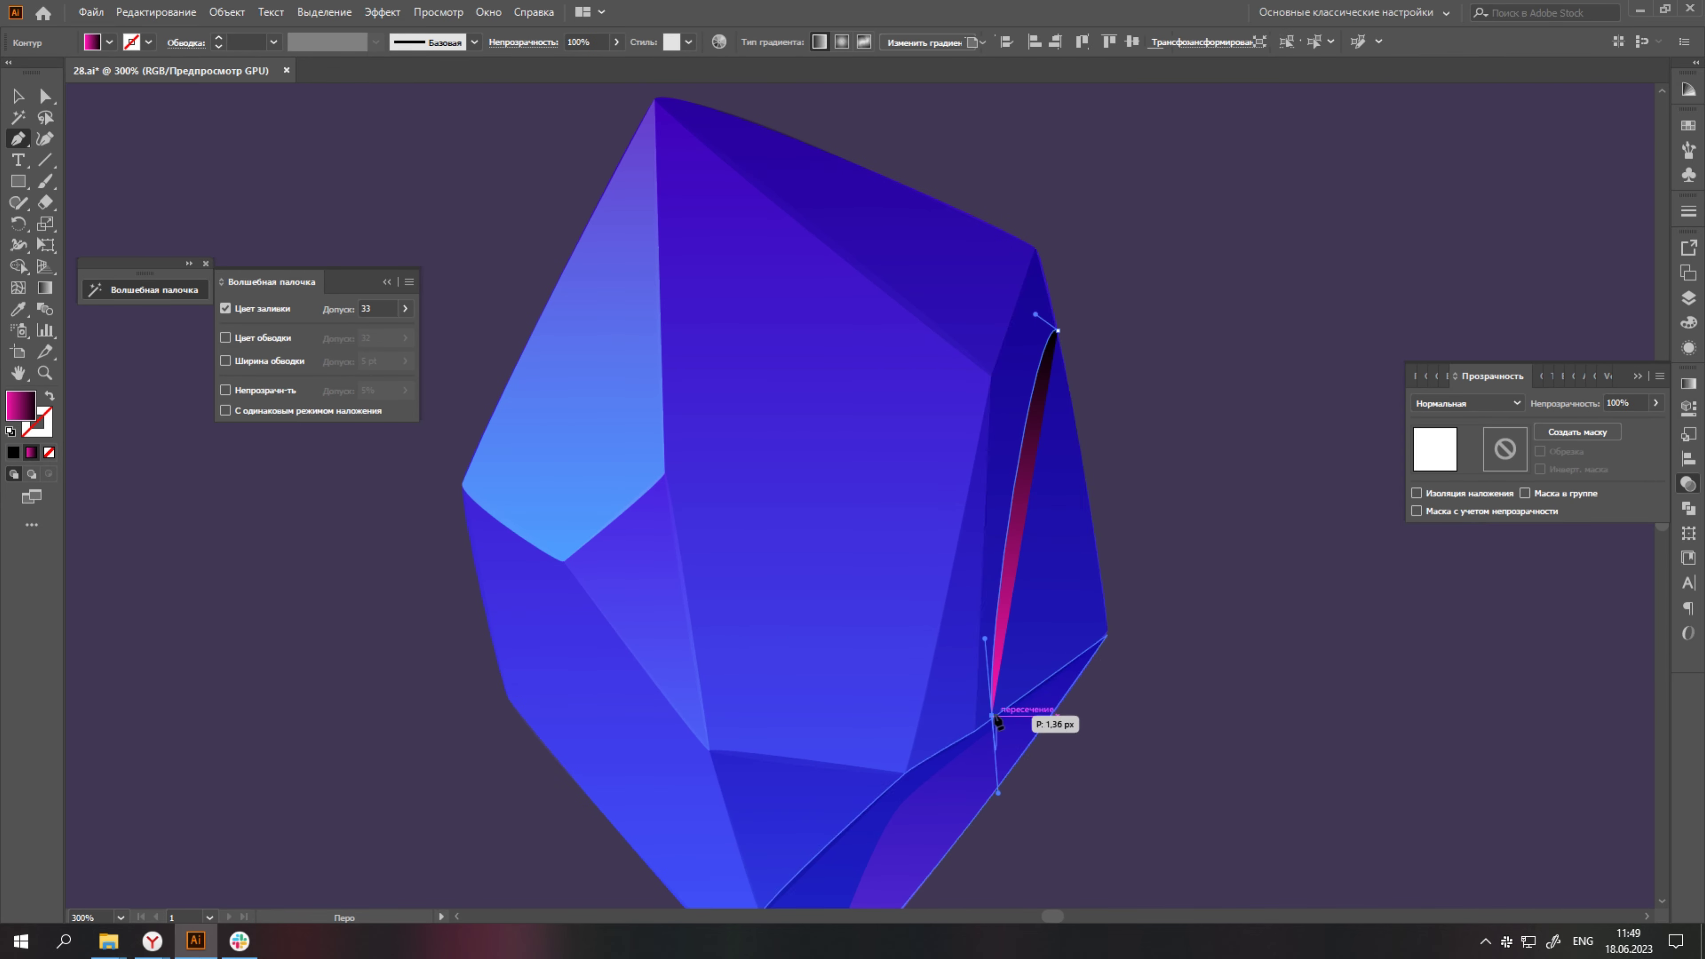
{"action": "left_click", "coordinate": [993, 716]}
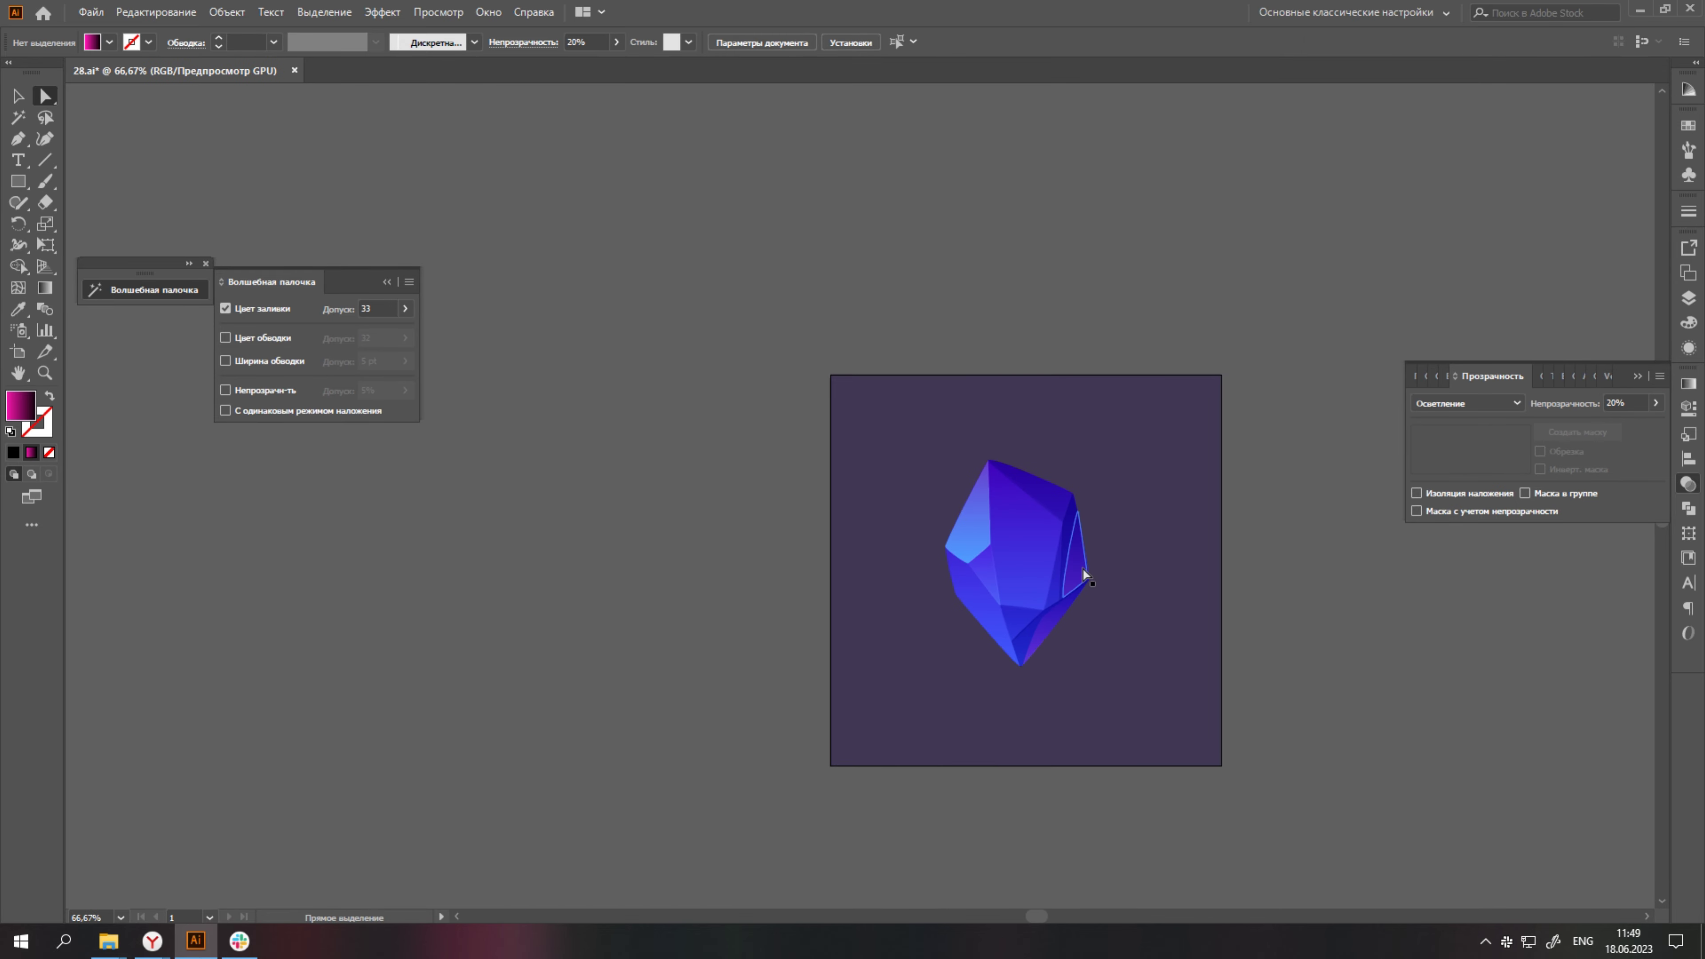
{"action": "scroll", "coordinate": [1088, 609], "scroll_direction": "up", "scroll_amount": 2}
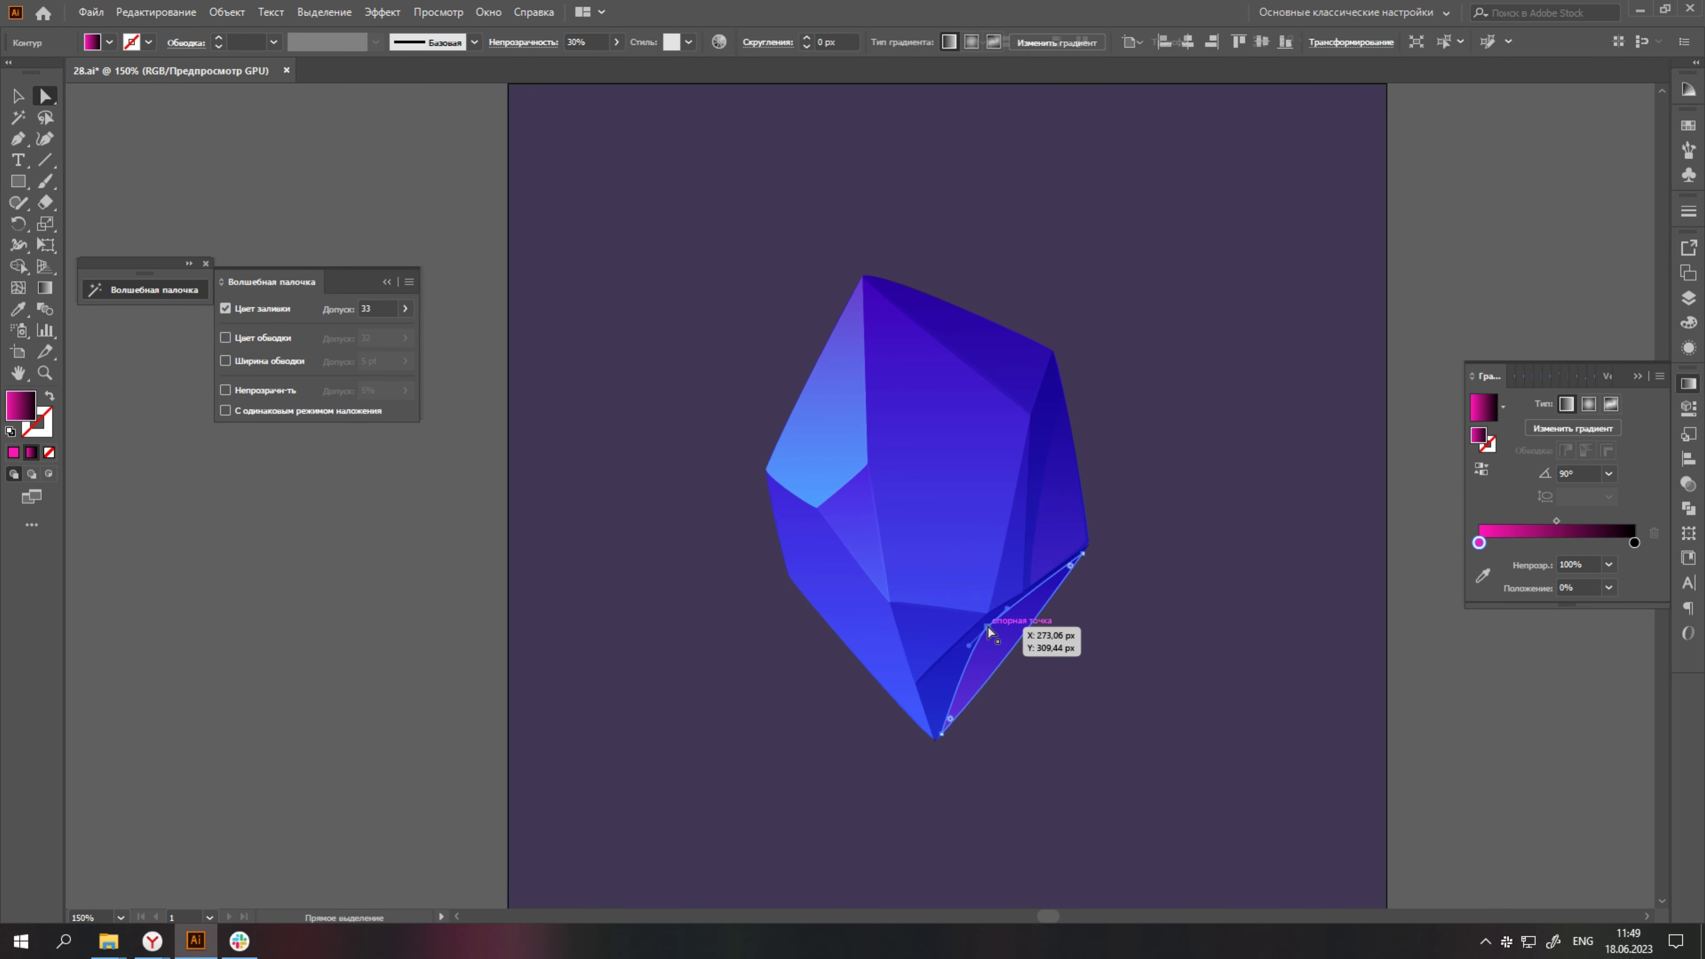
{"action": "left_click", "coordinate": [977, 664]}
{"action": "left_click", "coordinate": [1217, 601]}
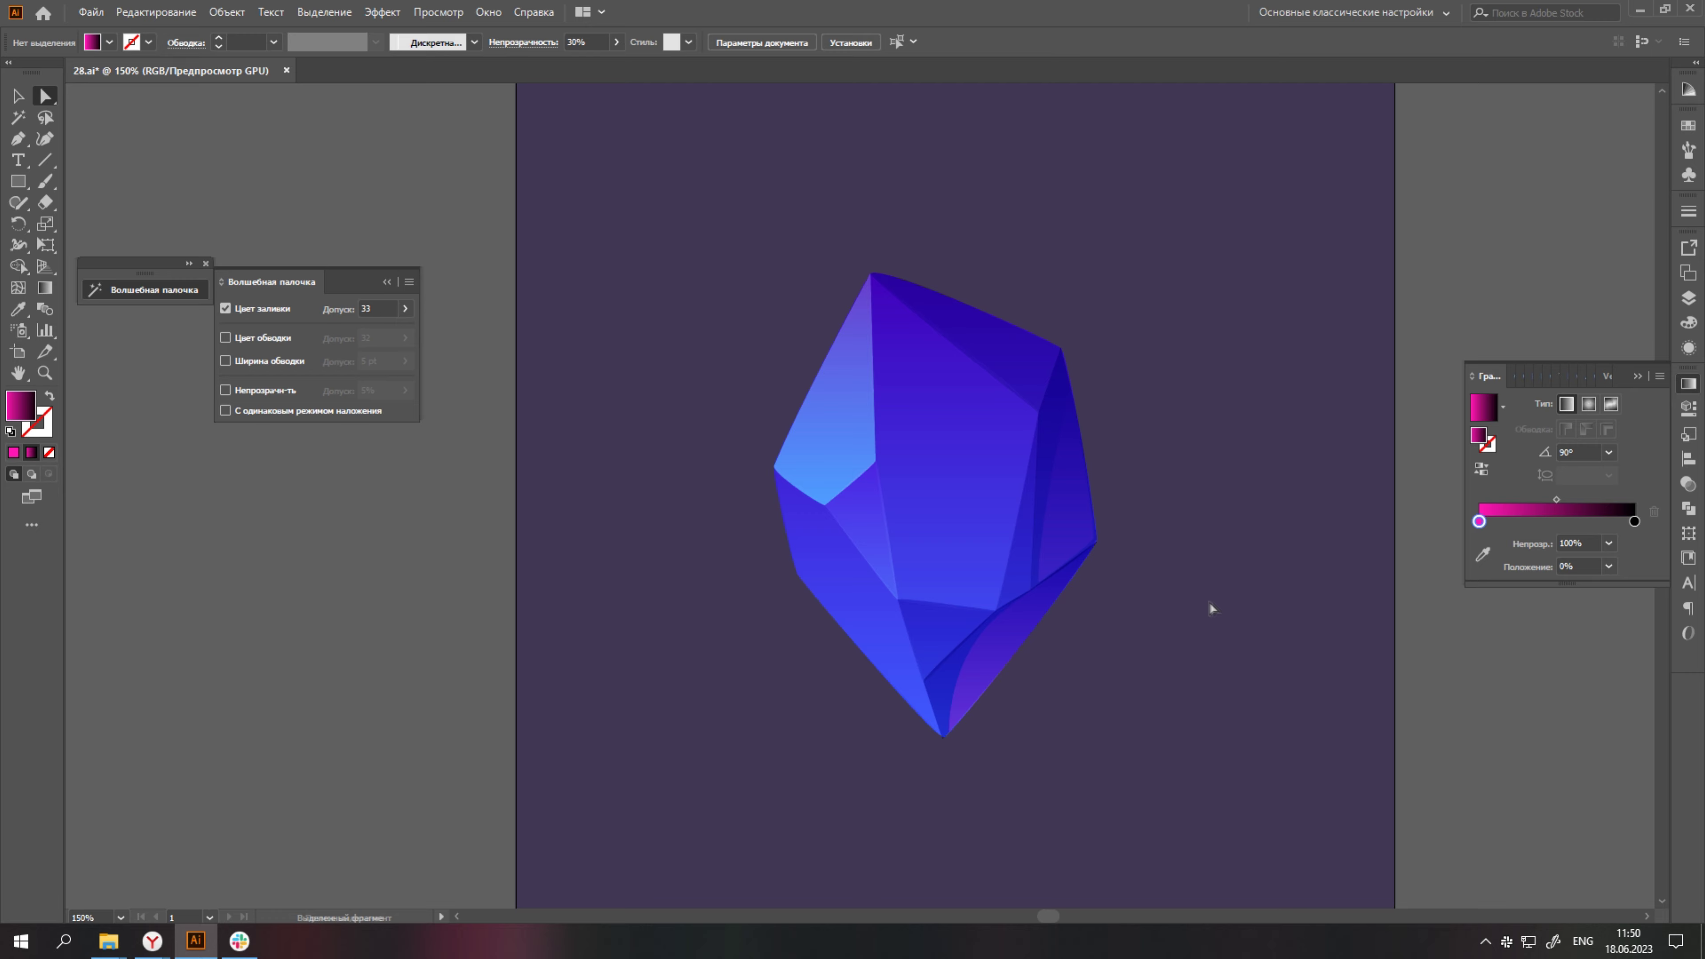
Select the trial spiral and delete it.
{"action": "key", "text": "p"}
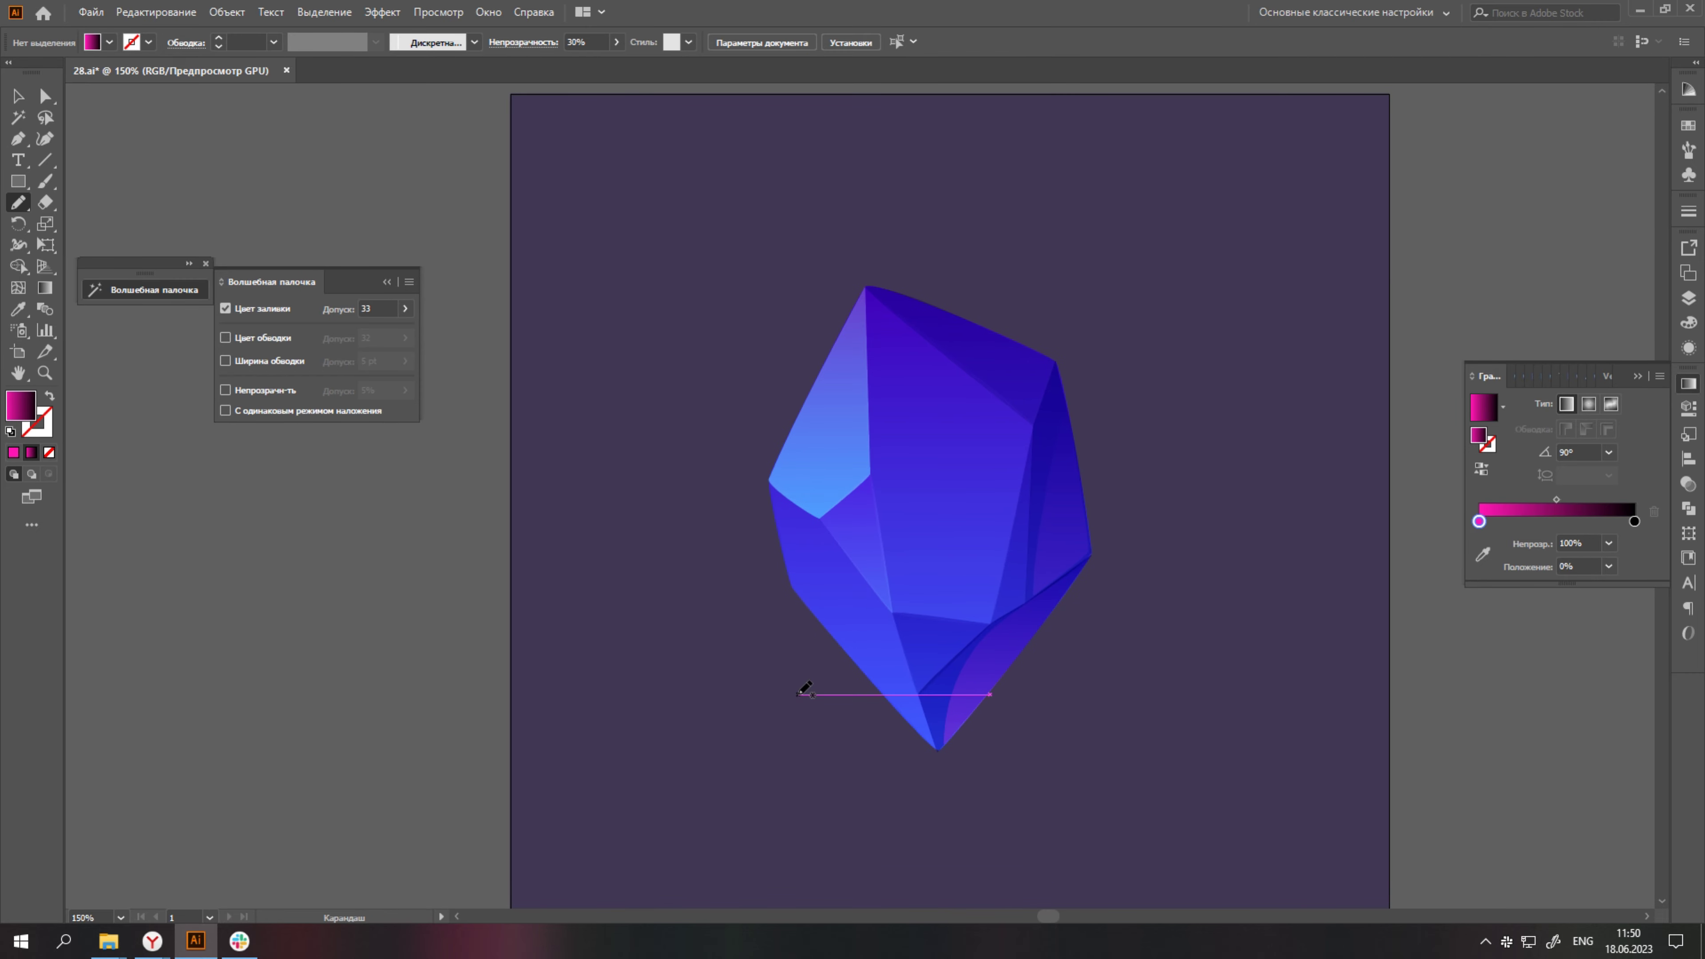
{"action": "scroll", "coordinate": [866, 625], "scroll_direction": "up", "scroll_amount": 1}
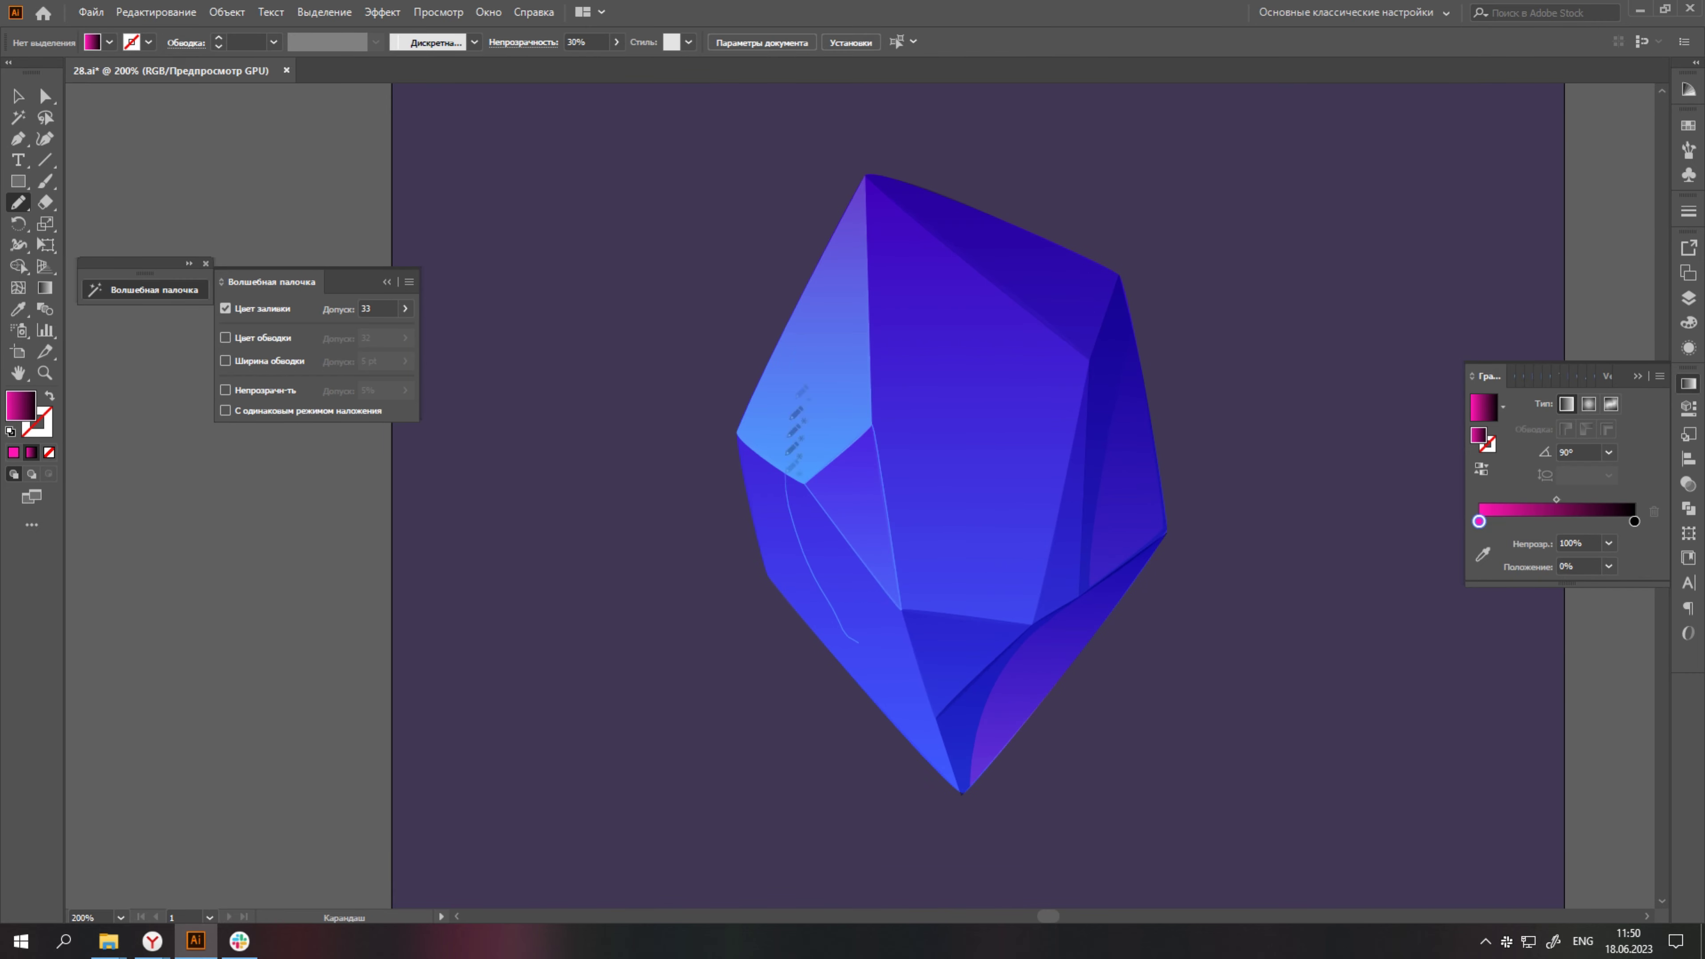
{"action": "scroll", "coordinate": [844, 588], "scroll_direction": "down", "scroll_amount": 1}
{"action": "key", "text": "i"}
{"action": "left_click", "coordinate": [826, 430]}
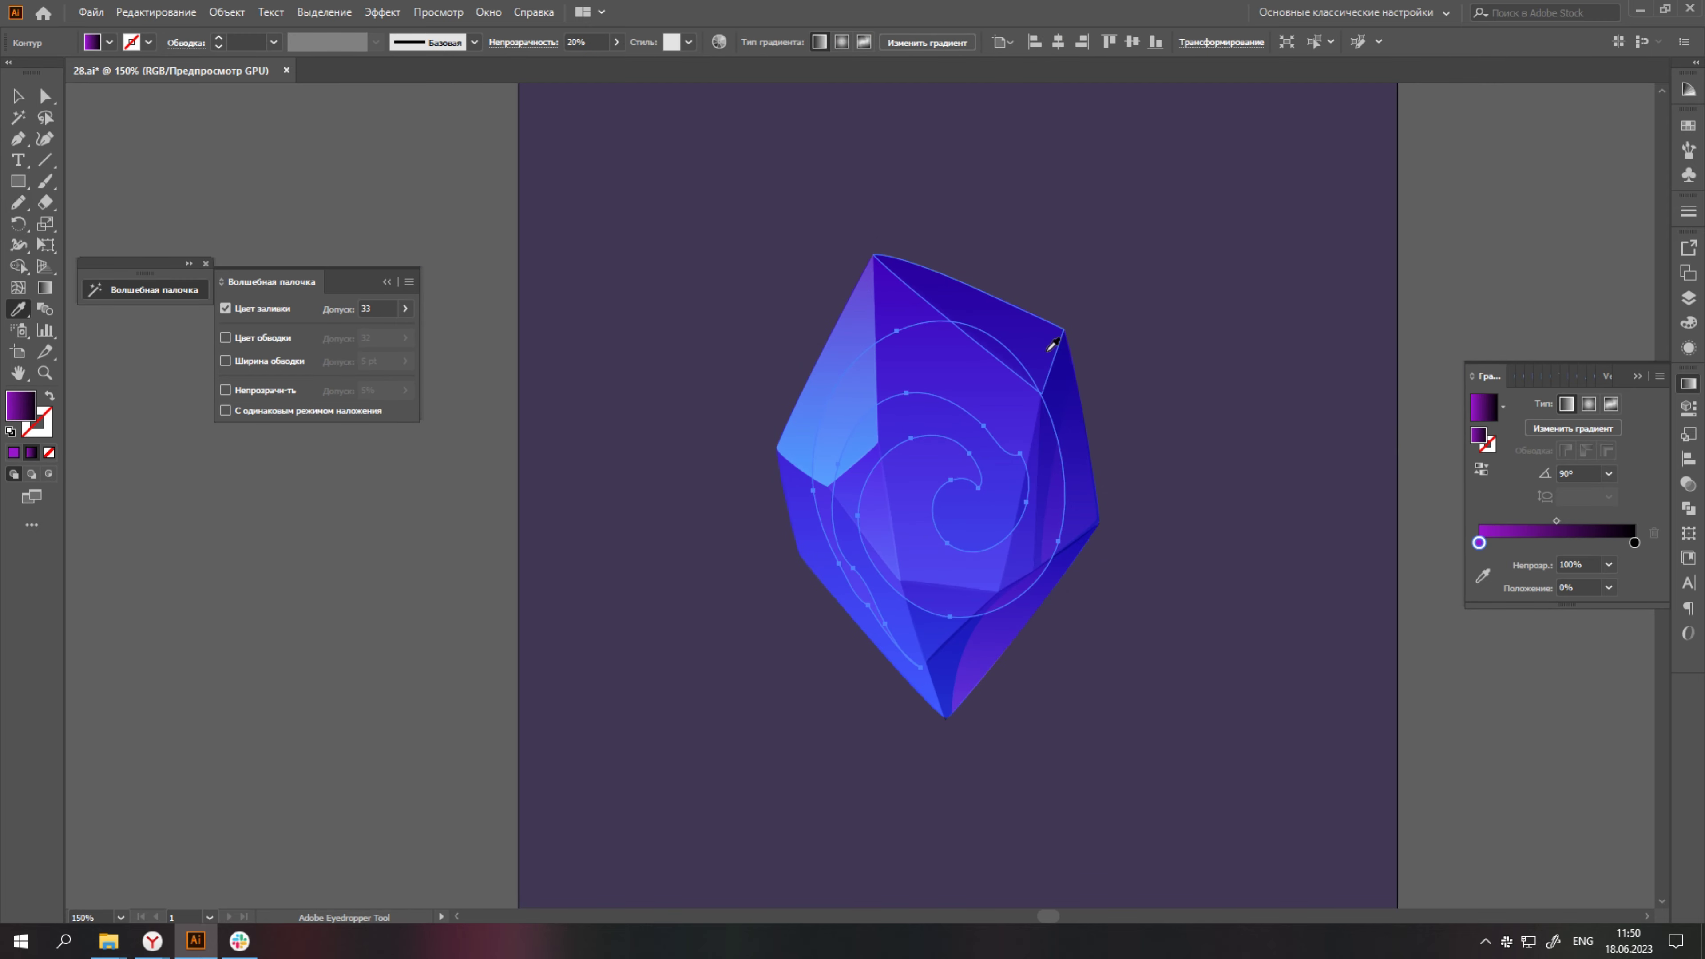
{"action": "double_click", "coordinate": [1479, 542]}
{"action": "scroll", "coordinate": [1185, 552], "scroll_direction": "down", "scroll_amount": 3}
{"action": "scroll", "coordinate": [1138, 464], "scroll_direction": "up", "scroll_amount": 4}
{"action": "key", "text": "v"}
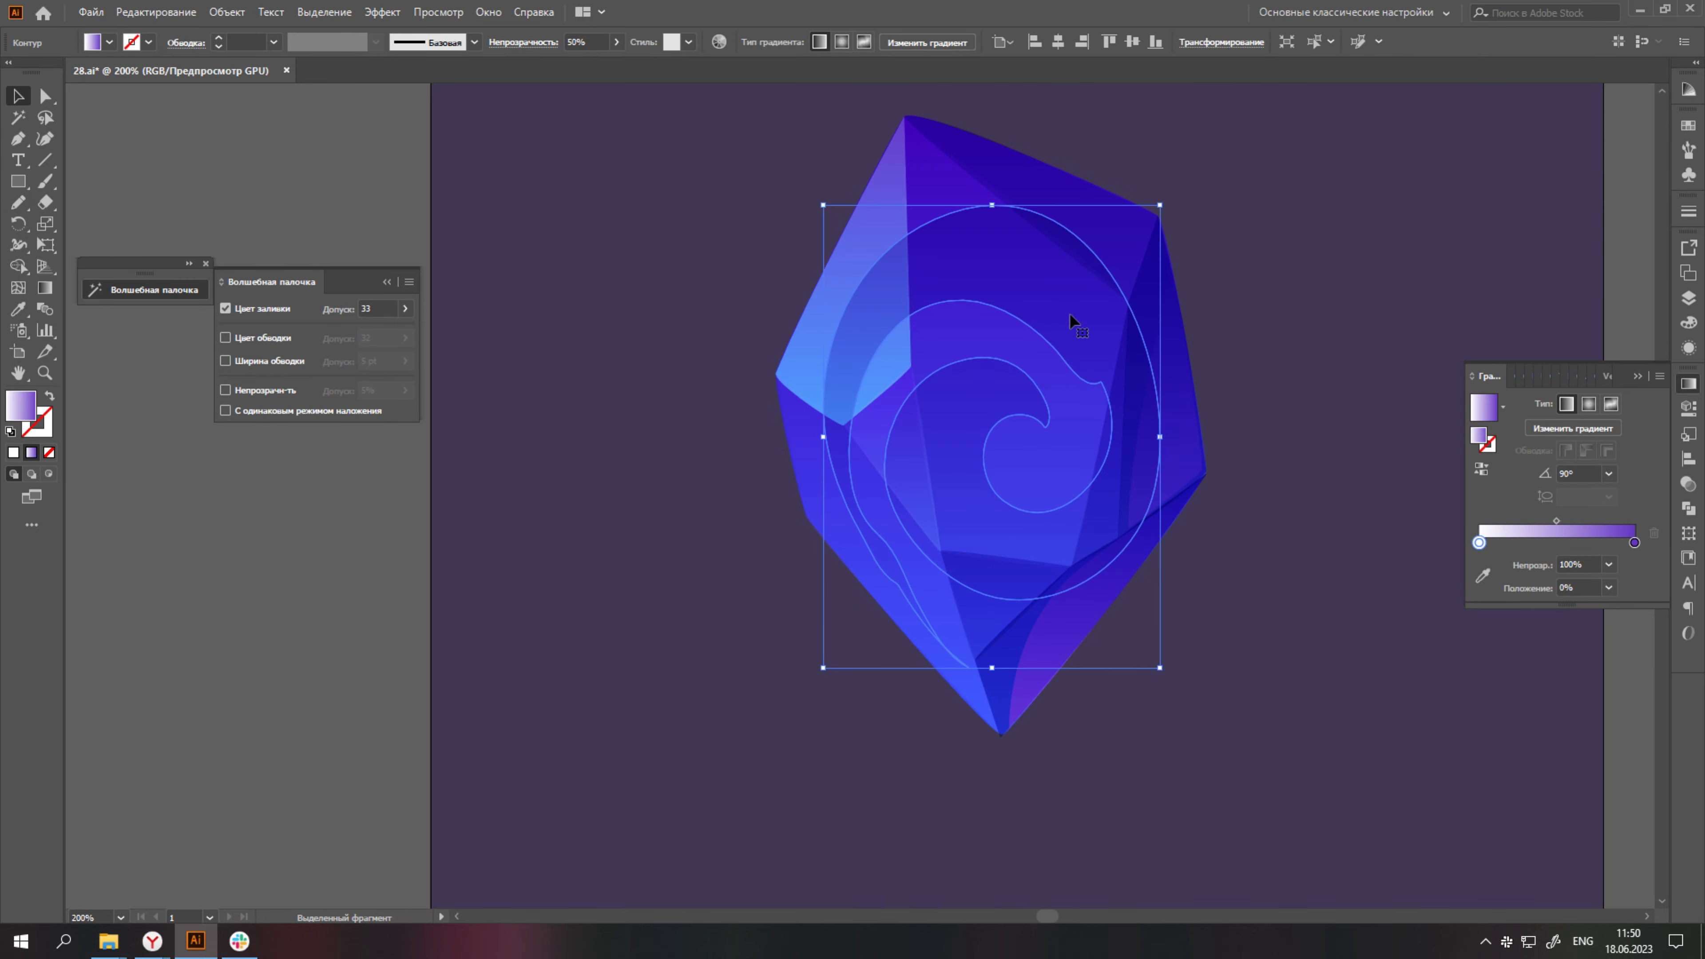
{"action": "key", "text": "Delete"}
Draw a large four-point shading shape over the crystal's upper body.
{"action": "scroll", "coordinate": [939, 498], "scroll_direction": "up", "scroll_amount": 1}
{"action": "key", "text": "n"}
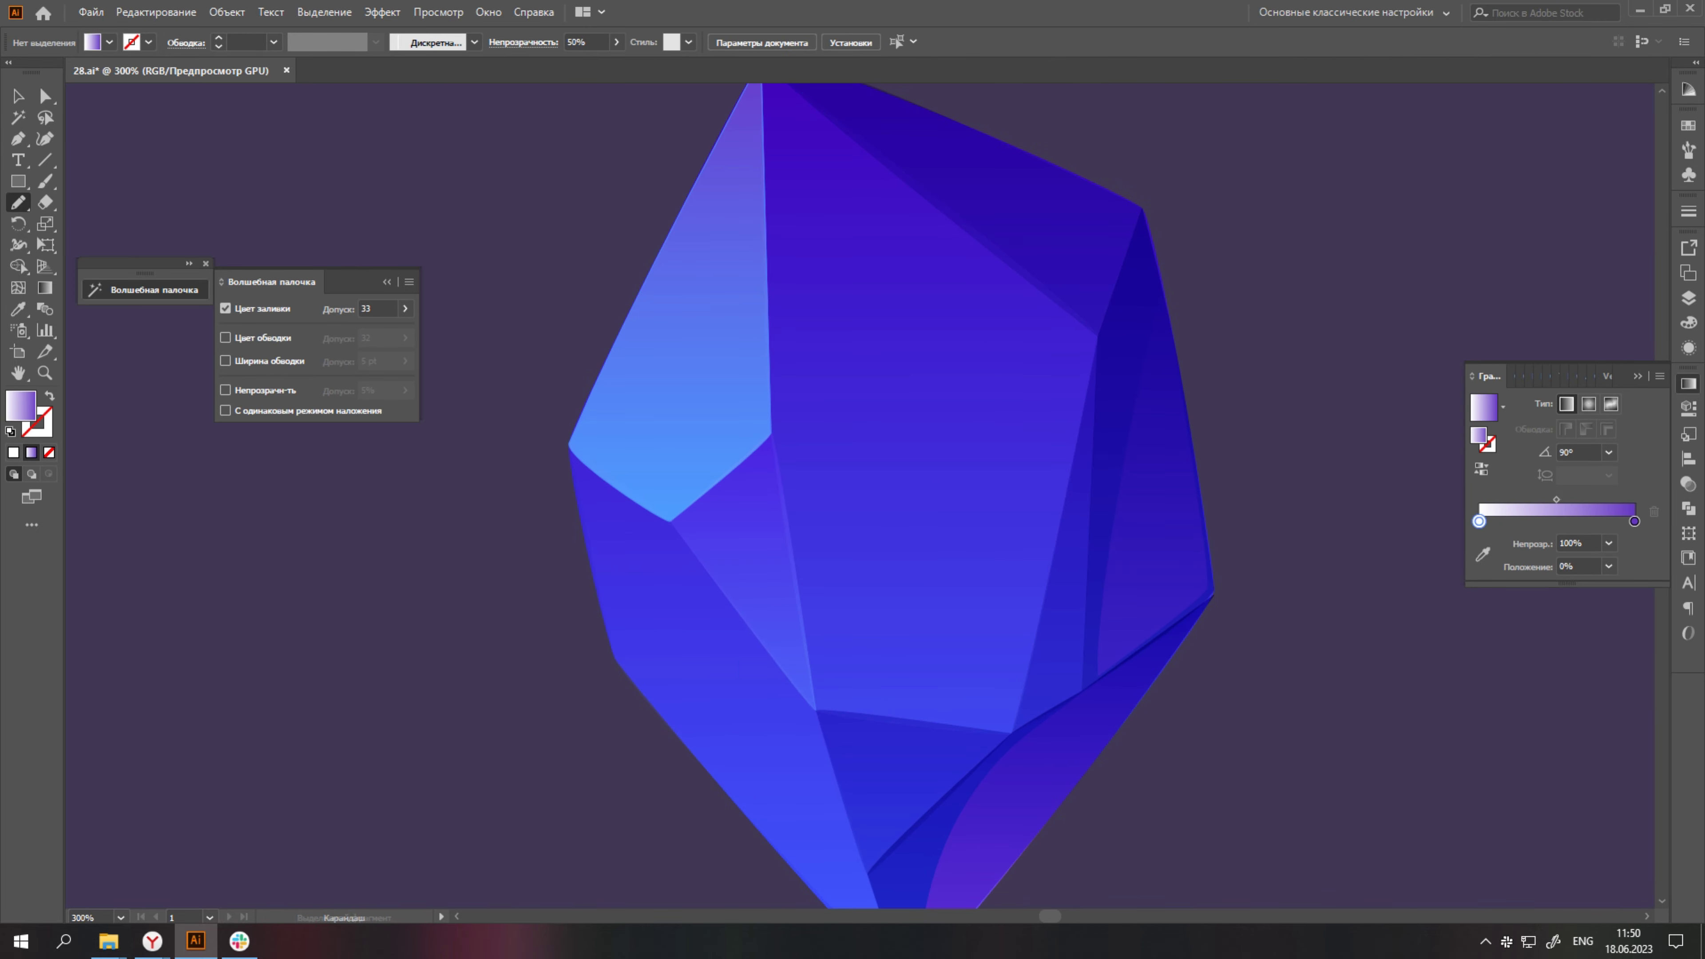
{"action": "left_click", "coordinate": [634, 621]}
{"action": "left_click", "coordinate": [620, 387]}
{"action": "scroll", "coordinate": [872, 403], "scroll_direction": "down", "scroll_amount": 2}
{"action": "left_click", "coordinate": [1142, 201]}
{"action": "left_click", "coordinate": [1135, 537]}
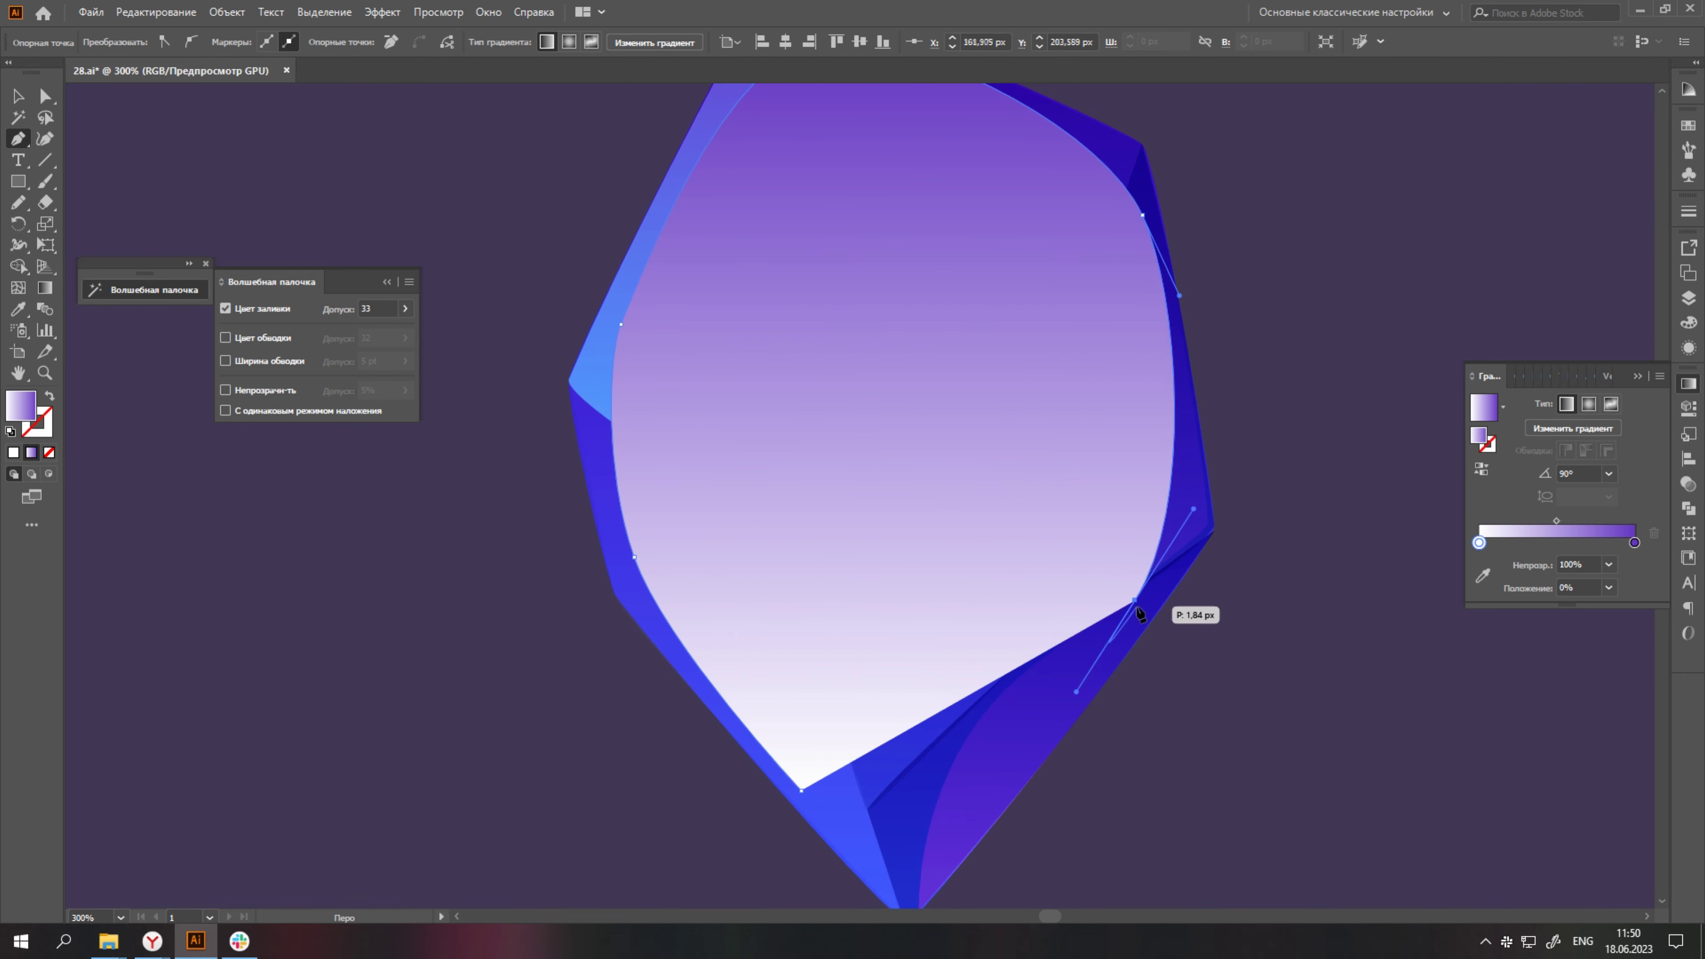
{"action": "left_click_drag", "start_coordinate": [941, 449], "coordinate": [741, 492]}
Give the shading shape Multiply blending, then select the right-hand triangular facet.
{"action": "key", "text": "ctrl+shift+F10"}
{"action": "scroll", "coordinate": [1466, 403], "scroll_direction": "down", "scroll_amount": 2}
{"action": "scroll", "coordinate": [1003, 472], "scroll_direction": "down", "scroll_amount": 1}
{"action": "key", "text": "v"}
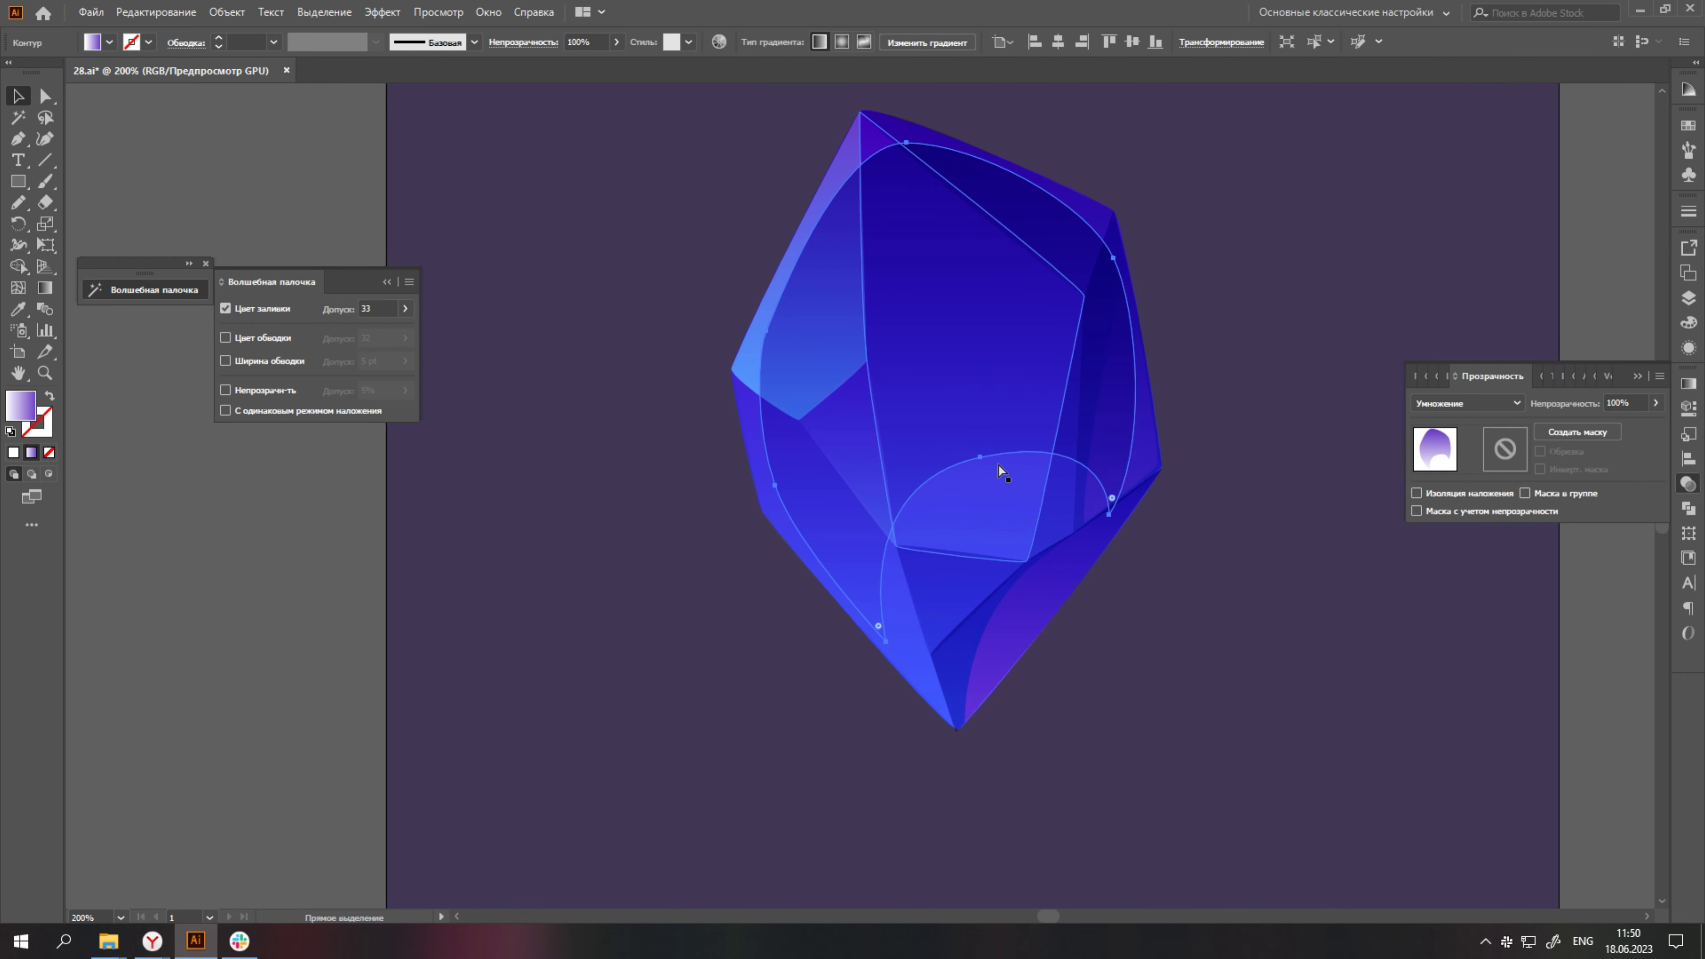
{"action": "scroll", "coordinate": [846, 322], "scroll_direction": "down", "scroll_amount": 2}
{"action": "key", "text": "a"}
{"action": "scroll", "coordinate": [987, 563], "scroll_direction": "up", "scroll_amount": 3}
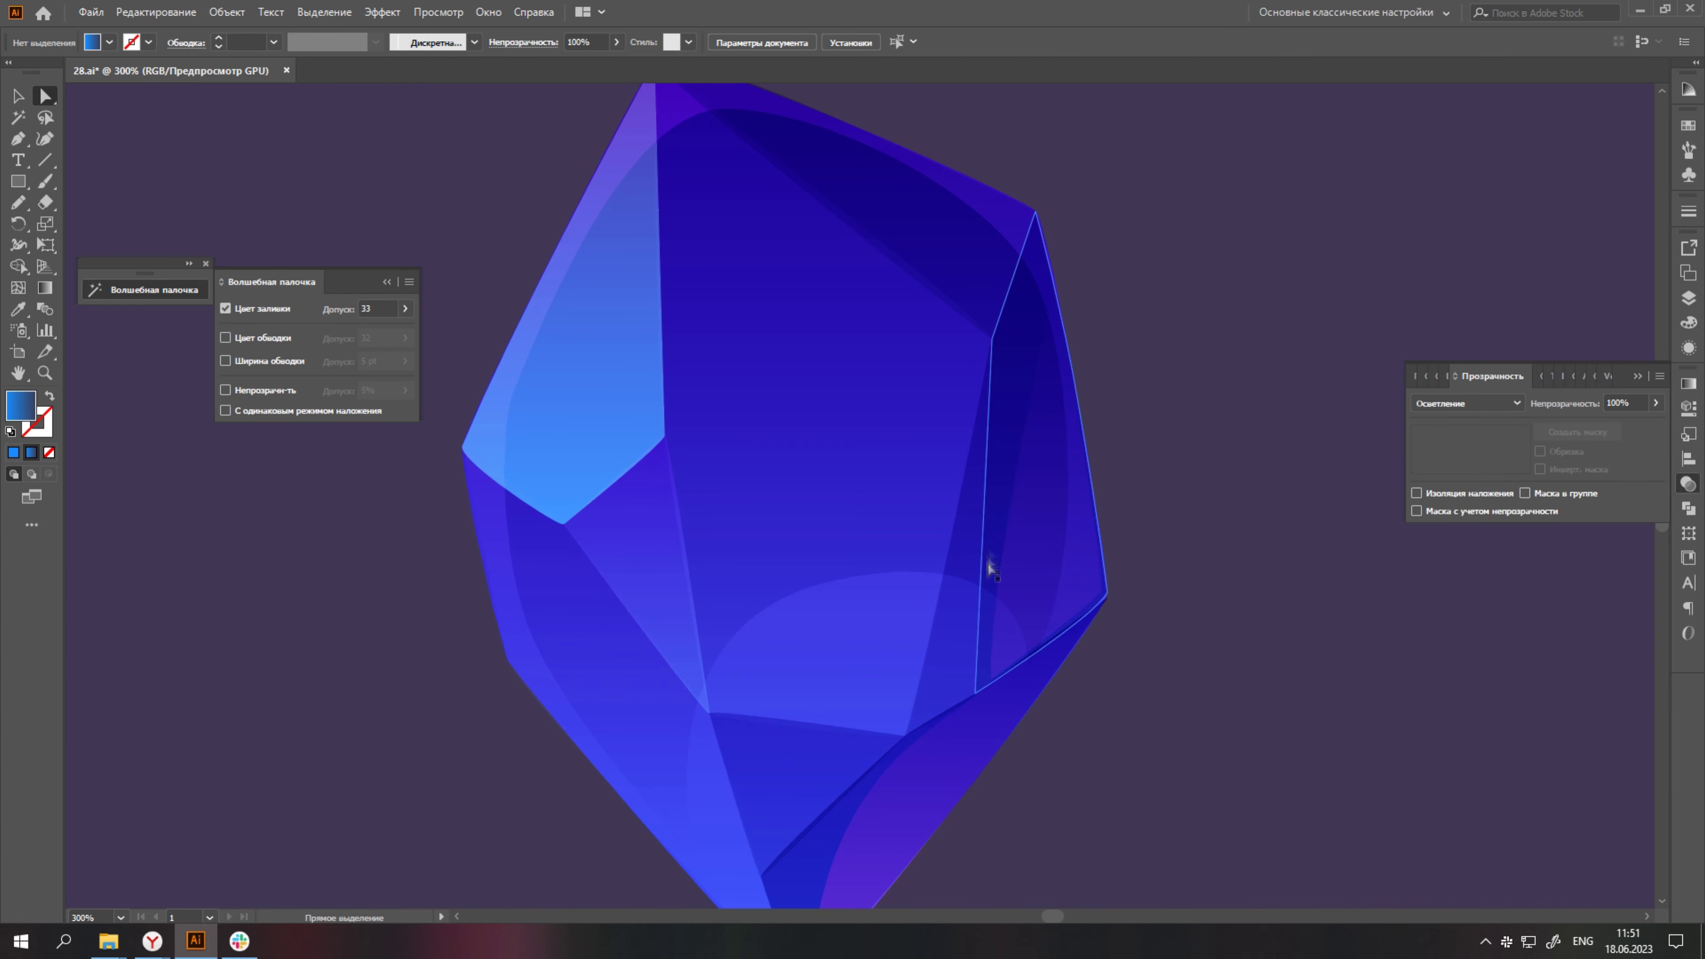
{"action": "left_click", "coordinate": [992, 413]}
{"action": "scroll", "coordinate": [993, 413], "scroll_direction": "up", "scroll_amount": 1}
{"action": "scroll", "coordinate": [1008, 412], "scroll_direction": "down", "scroll_amount": 2}
Pen-draw a three-point sliver and a curved shape on the crystal's lower facets.
{"action": "scroll", "coordinate": [759, 539], "scroll_direction": "down", "scroll_amount": 1}
{"action": "left_click", "coordinate": [759, 539]}
{"action": "key", "text": "p"}
{"action": "scroll", "coordinate": [887, 647], "scroll_direction": "up", "scroll_amount": 3}
{"action": "left_click", "coordinate": [638, 375]}
{"action": "left_click", "coordinate": [644, 569]}
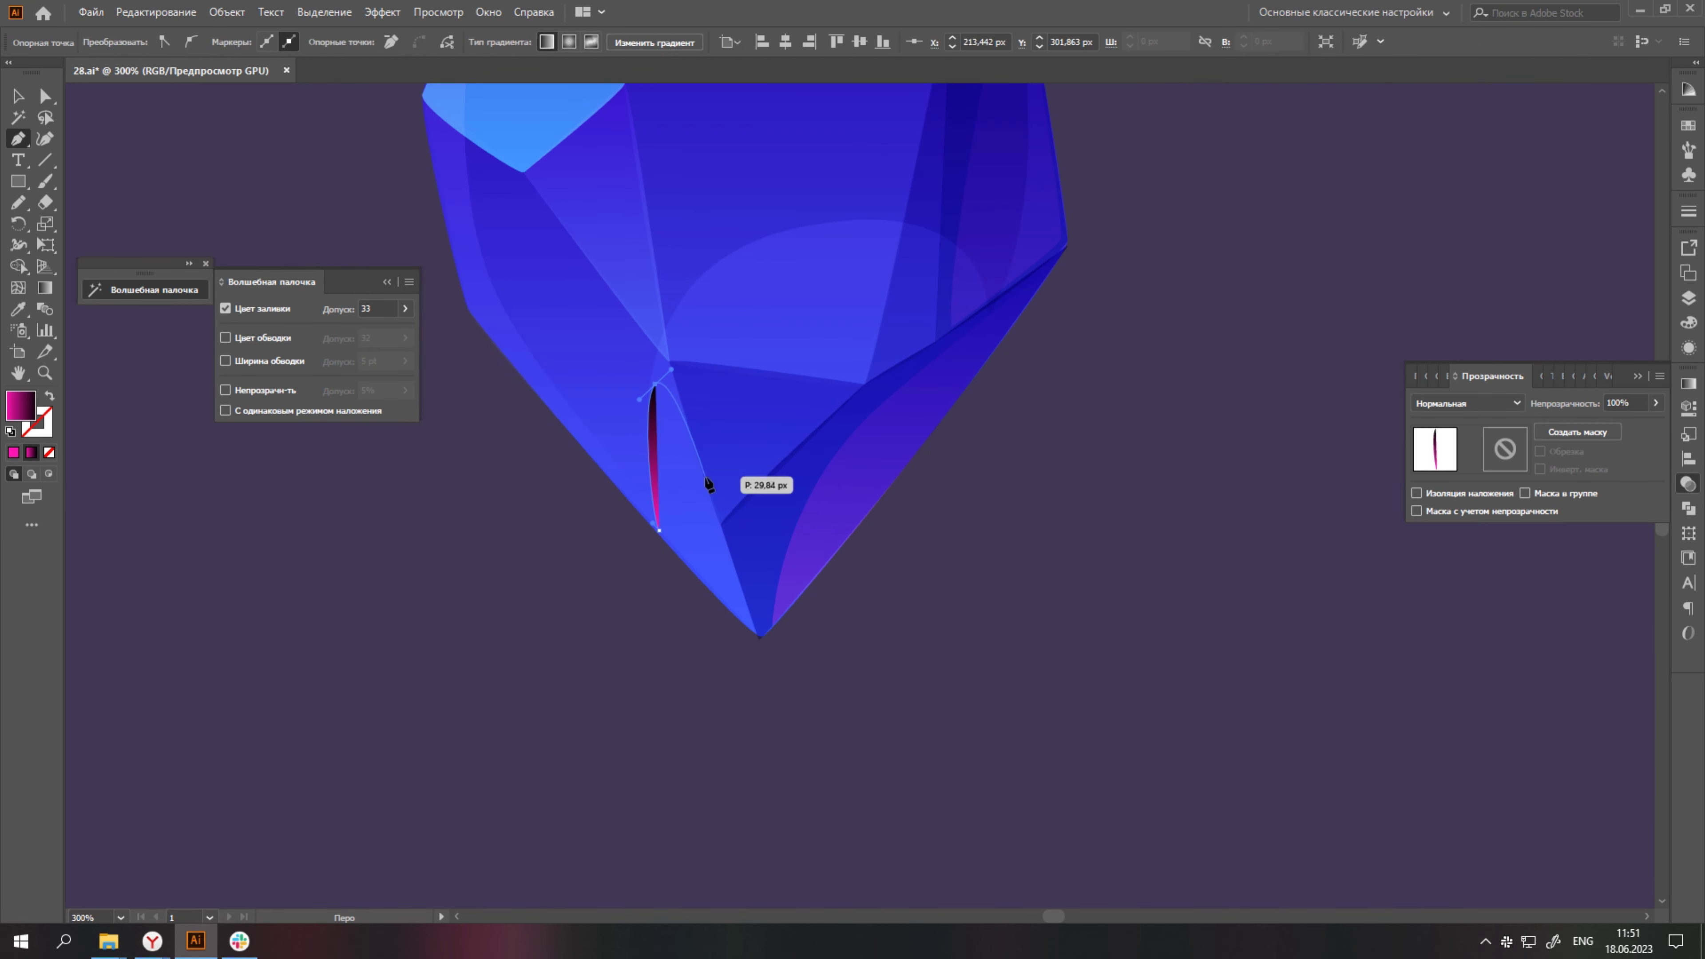
{"action": "left_click", "coordinate": [721, 541]}
{"action": "left_click", "coordinate": [780, 705]}
{"action": "scroll", "coordinate": [780, 705], "scroll_direction": "down", "scroll_amount": 2}
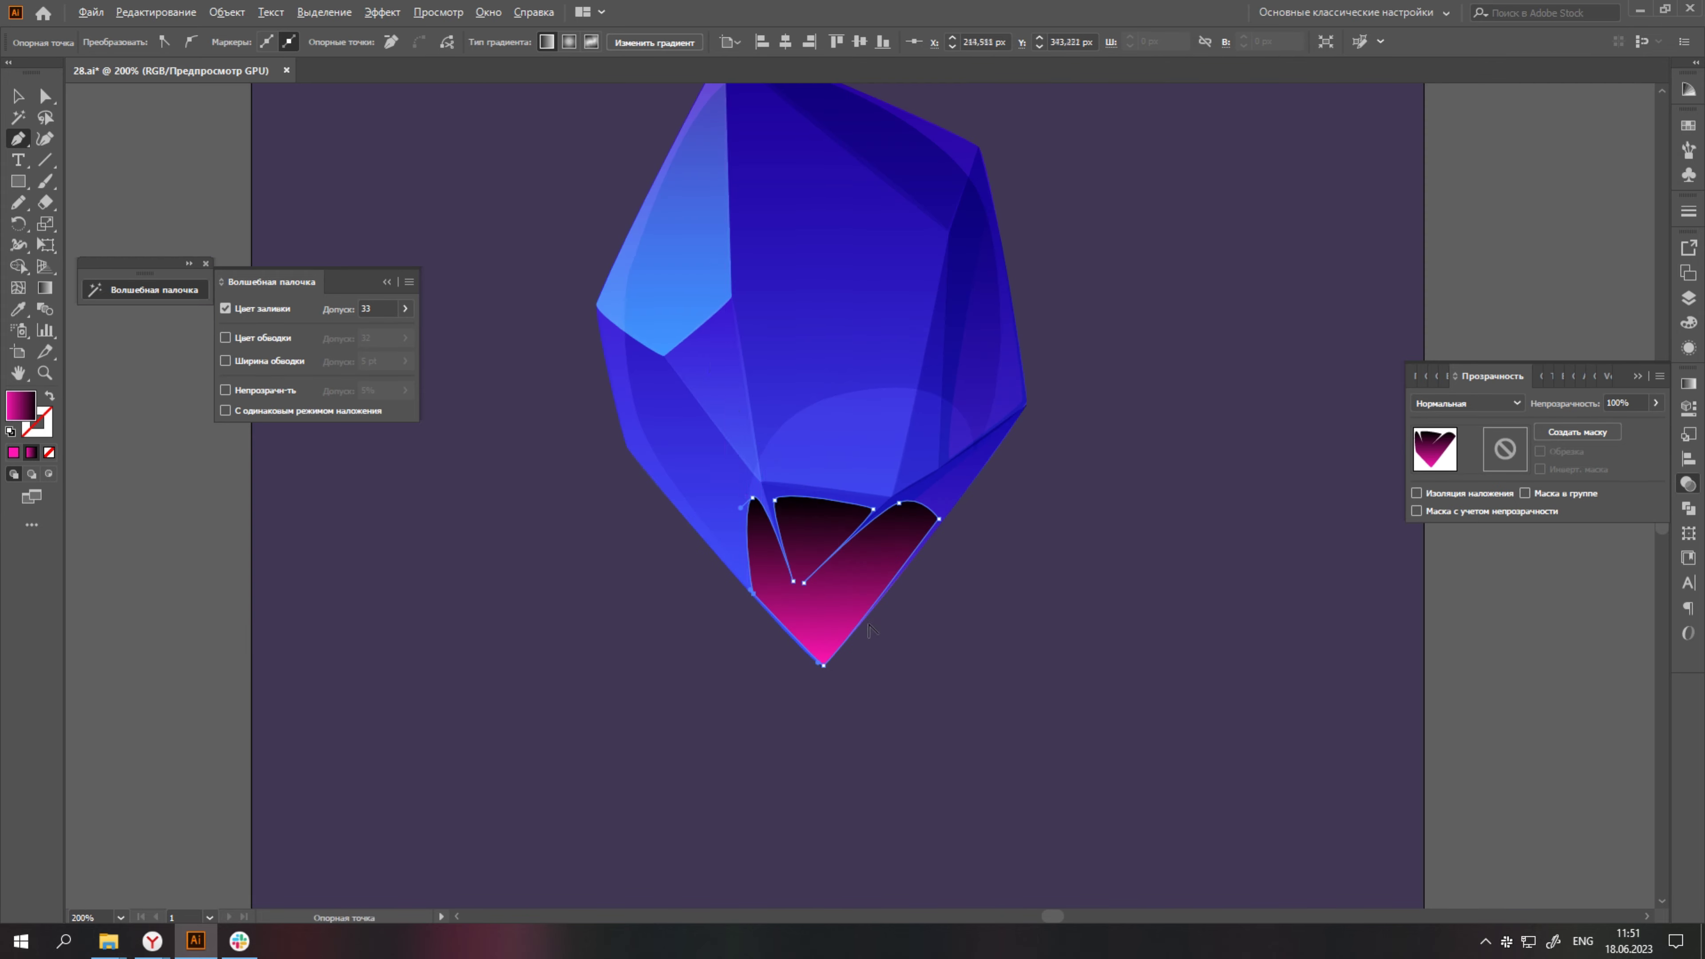
Close the curved bottom shape and give it a blue fill sampled from the crystal.
{"action": "key", "text": "i"}
{"action": "left_click", "coordinate": [671, 323]}
{"action": "left_click", "coordinate": [1689, 383]}
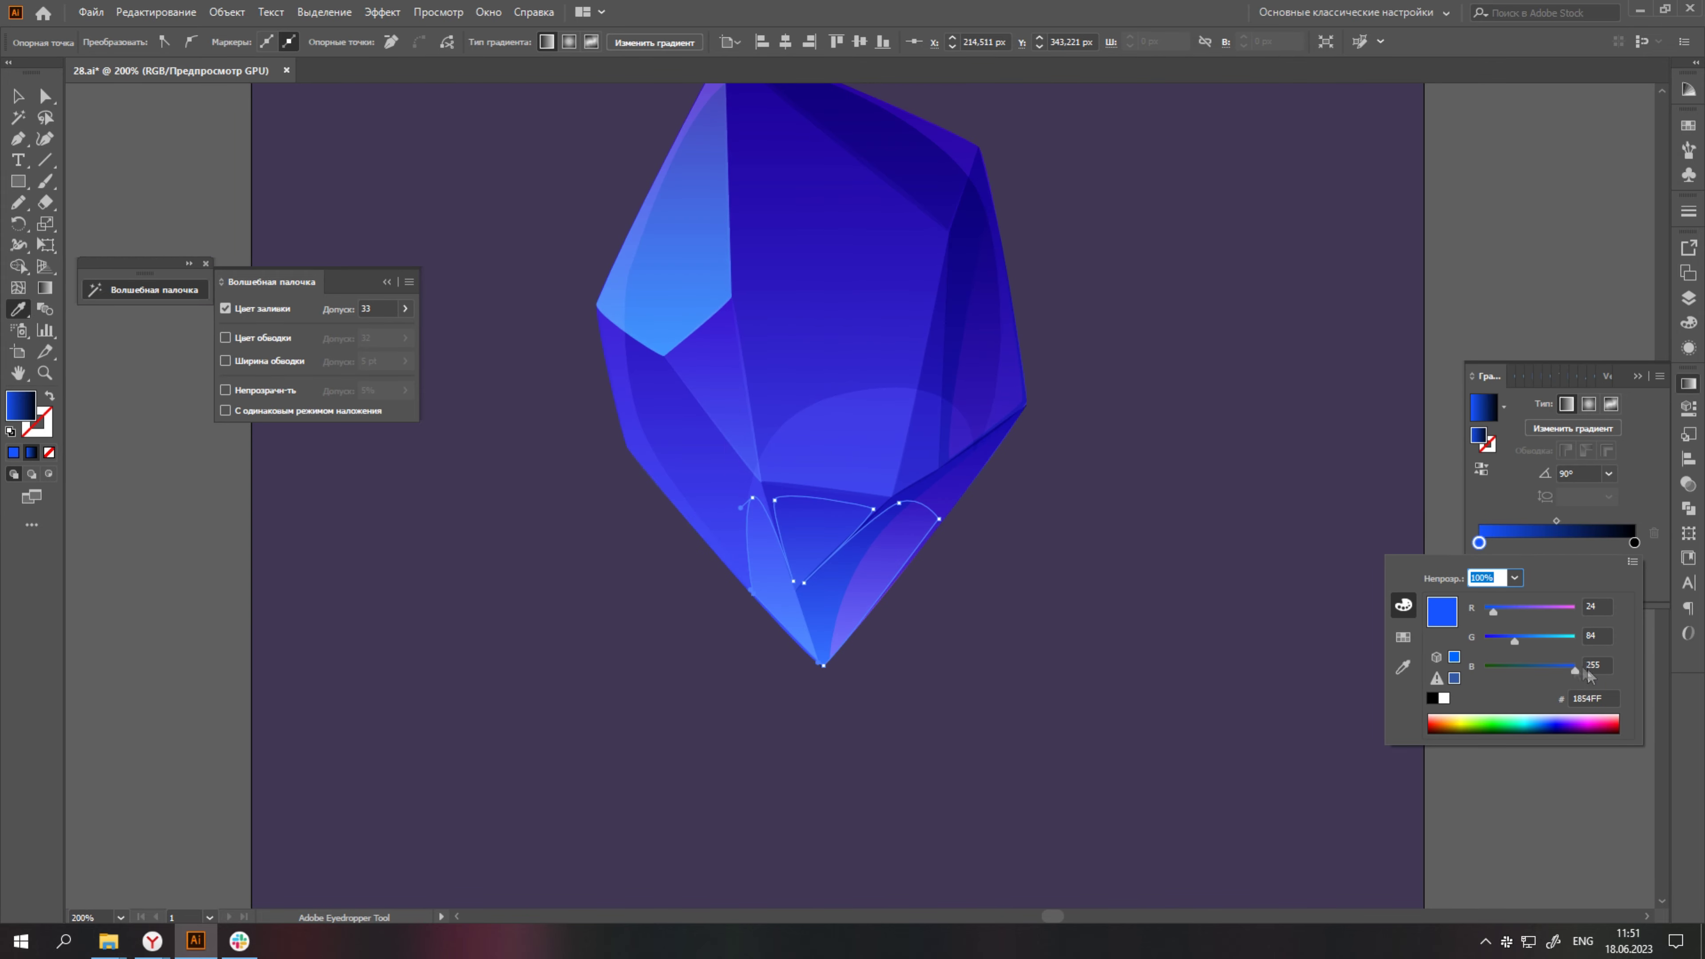
{"action": "key", "text": "ctrl+1"}
{"action": "key", "text": "a"}
{"action": "left_click", "coordinate": [1136, 639]}
{"action": "scroll", "coordinate": [1075, 686], "scroll_direction": "up", "scroll_amount": 3}
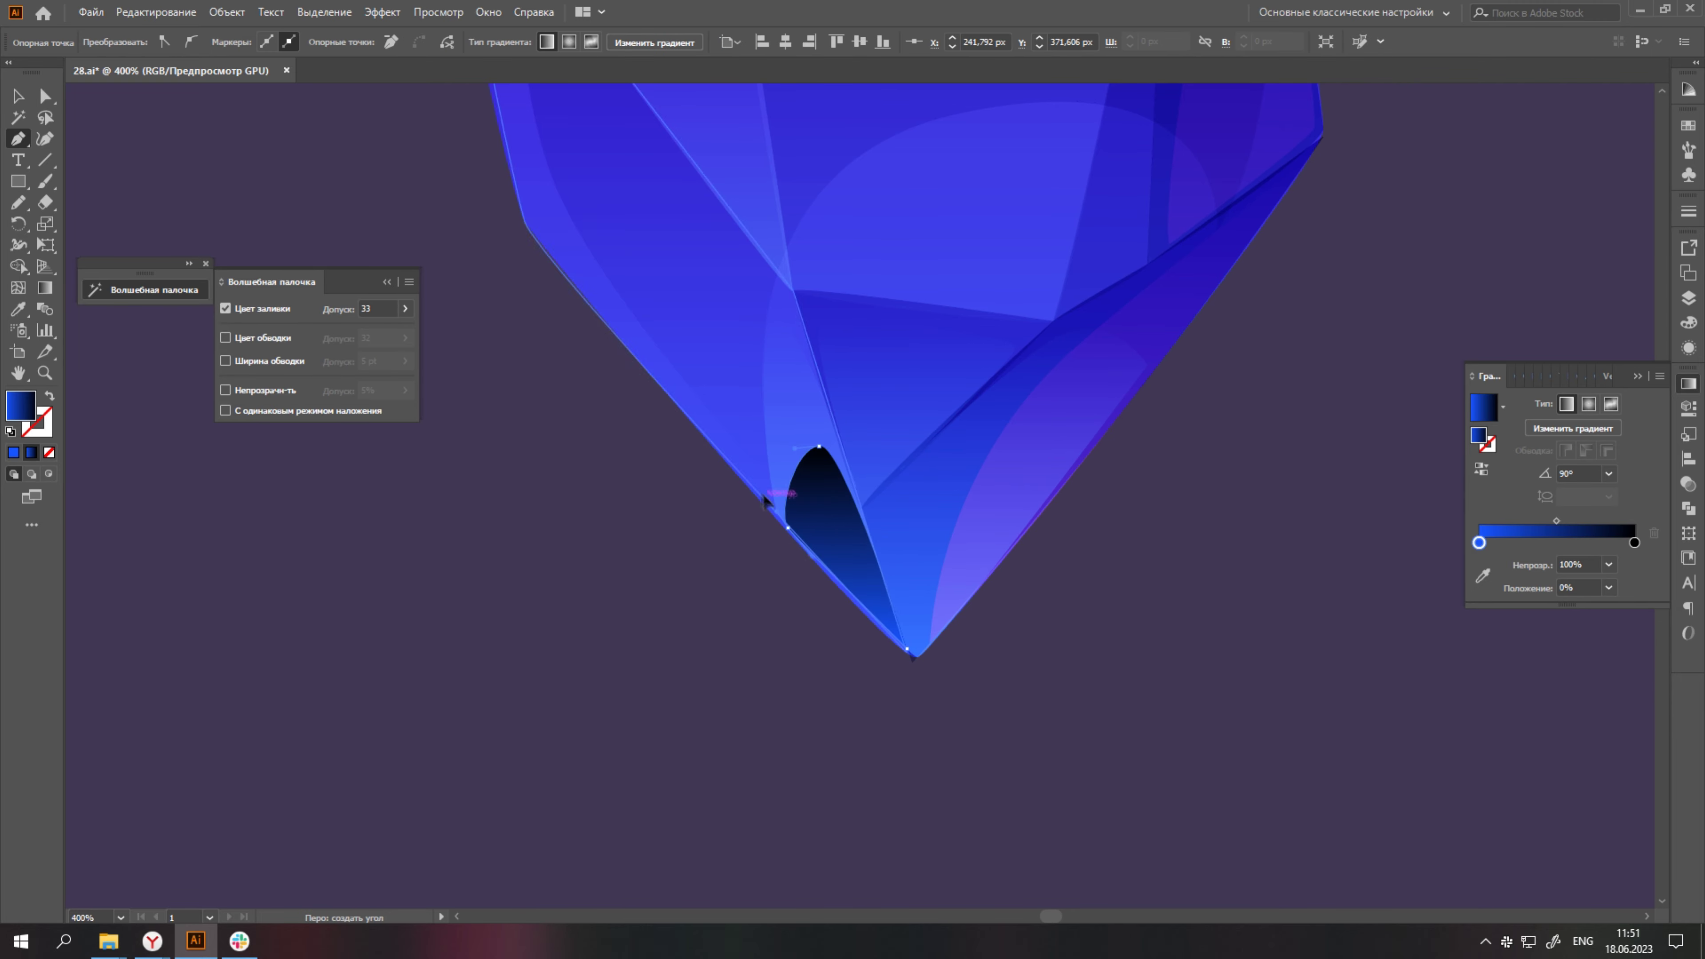
{"action": "scroll", "coordinate": [810, 445], "scroll_direction": "down", "scroll_amount": 2}
{"action": "scroll", "coordinate": [1187, 711], "scroll_direction": "up", "scroll_amount": 2}
Pen-draw a curved shape at the crystal tip and adjust its gradient stop colour.
{"action": "left_click", "coordinate": [995, 685]}
{"action": "left_click", "coordinate": [1153, 431]}
{"action": "left_click", "coordinate": [985, 694]}
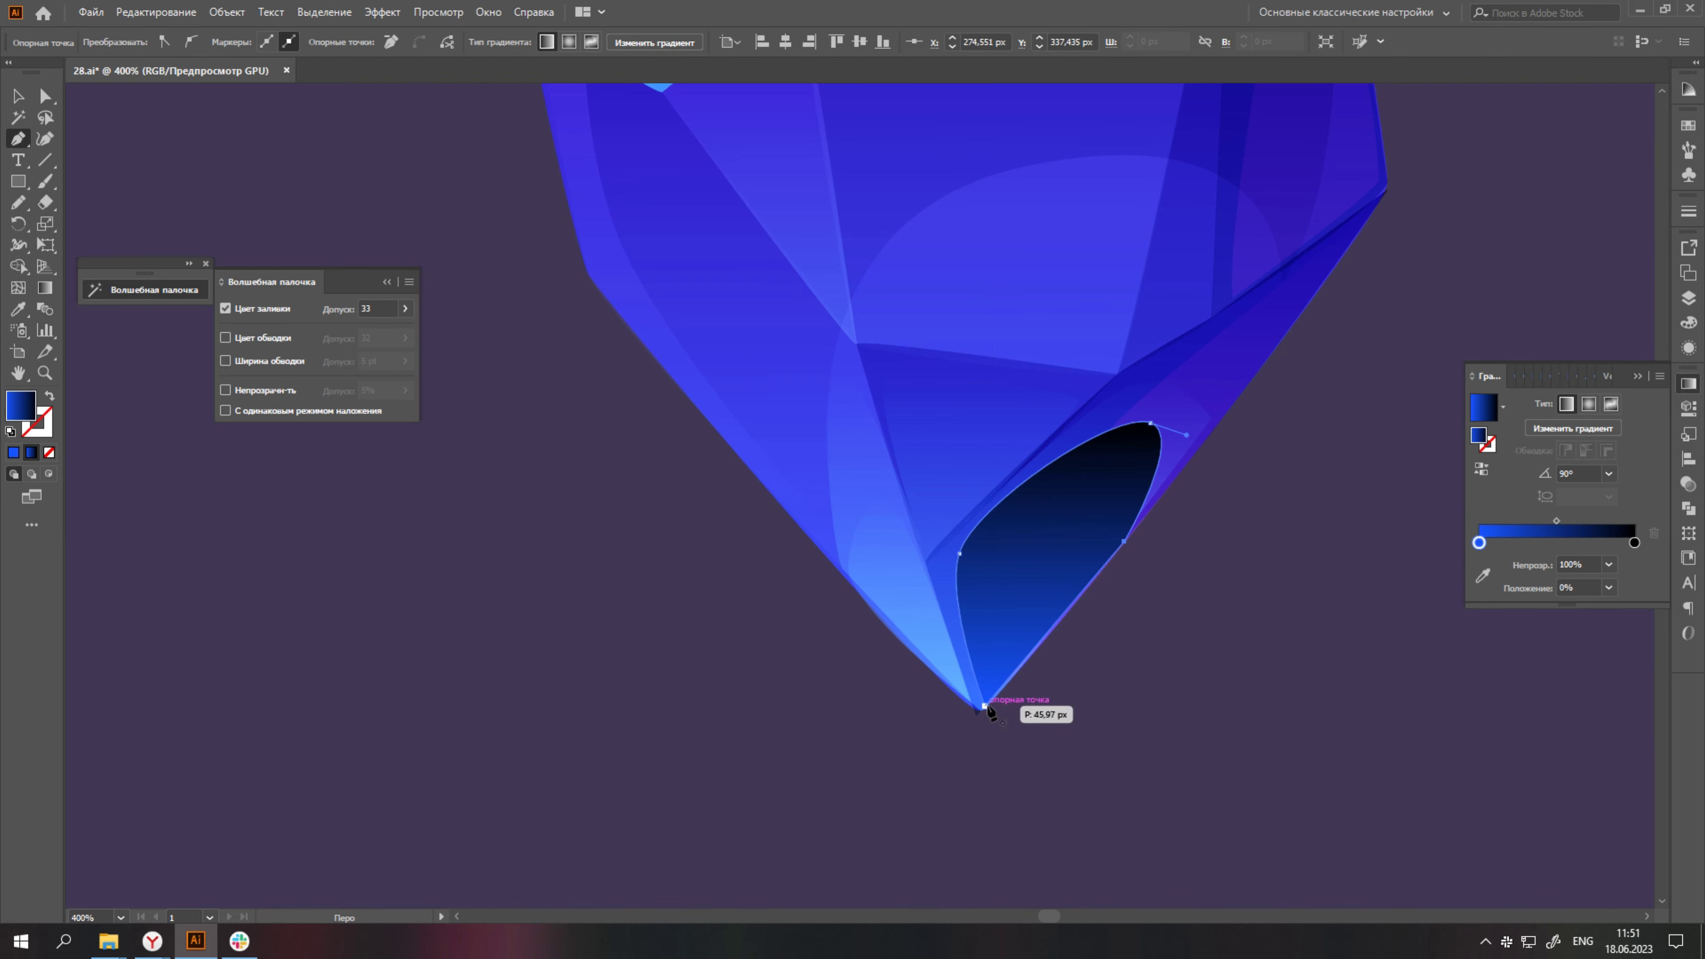
{"action": "scroll", "coordinate": [1040, 672], "scroll_direction": "down", "scroll_amount": 3}
{"action": "key", "text": "a"}
{"action": "scroll", "coordinate": [918, 604], "scroll_direction": "up", "scroll_amount": 2}
{"action": "left_click", "coordinate": [918, 604]}
{"action": "double_click", "coordinate": [1479, 522]}
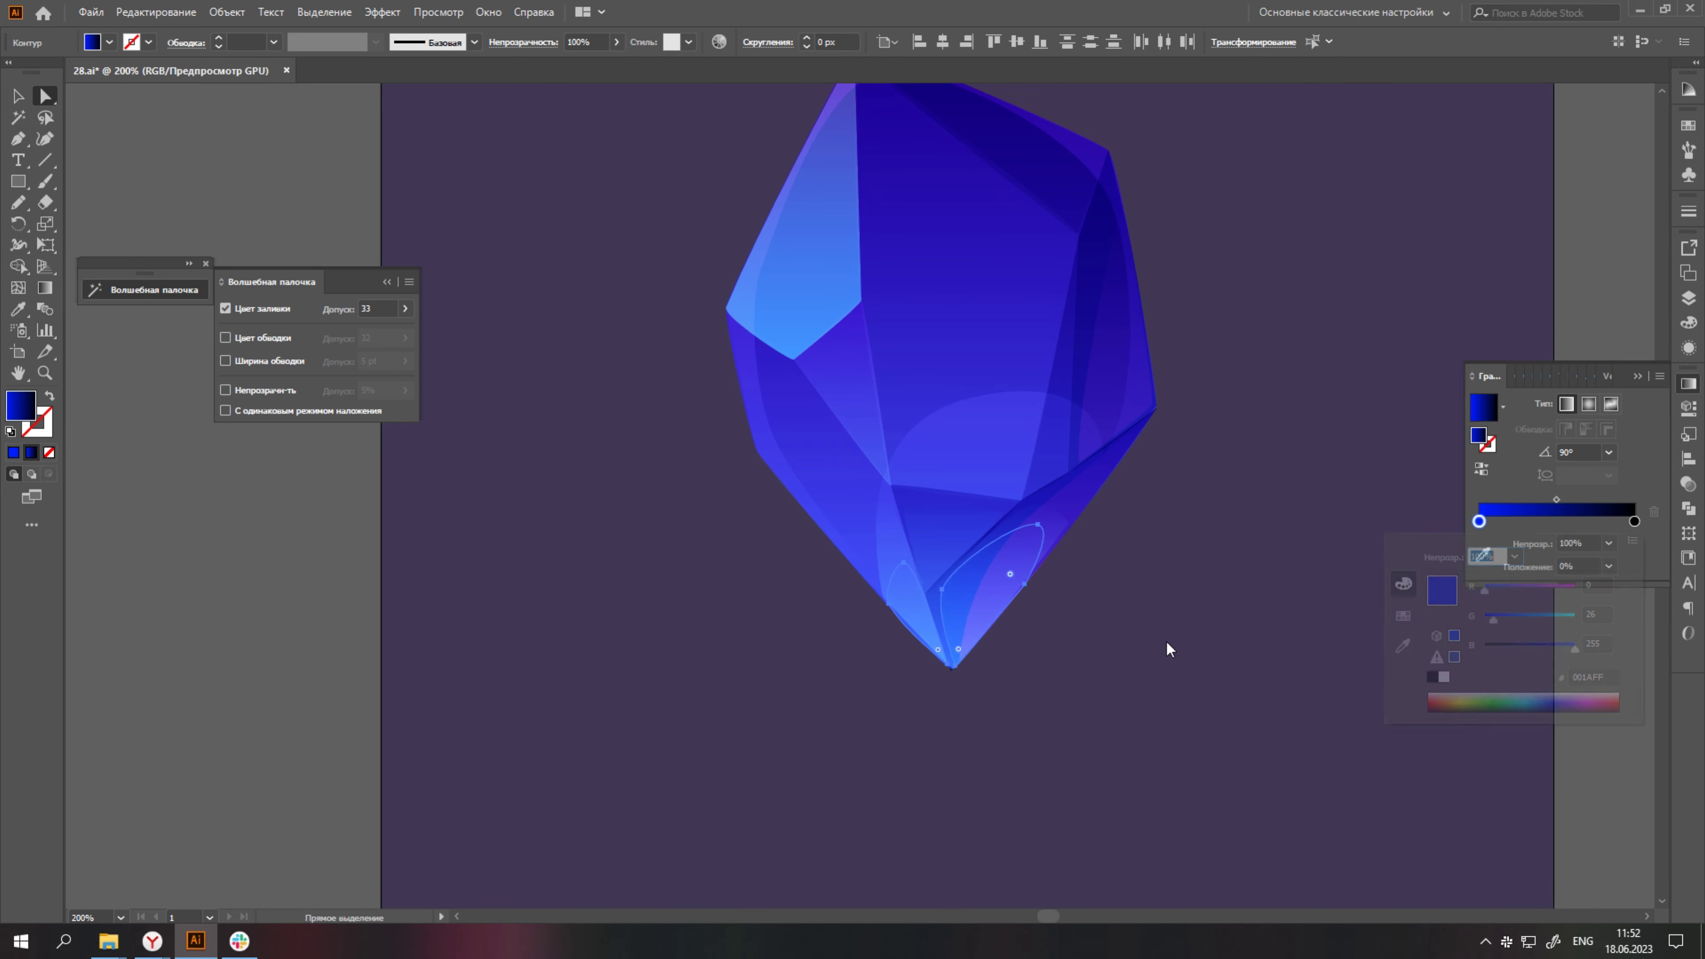
{"action": "scroll", "coordinate": [1141, 605], "scroll_direction": "down", "scroll_amount": 3}
{"action": "scroll", "coordinate": [996, 647], "scroll_direction": "up", "scroll_amount": 4}
Fill the tip shape with cyan #00BDFF and set its blending mode to Screen.
{"action": "left_click", "coordinate": [997, 646]}
{"action": "scroll", "coordinate": [1000, 726], "scroll_direction": "down", "scroll_amount": 1}
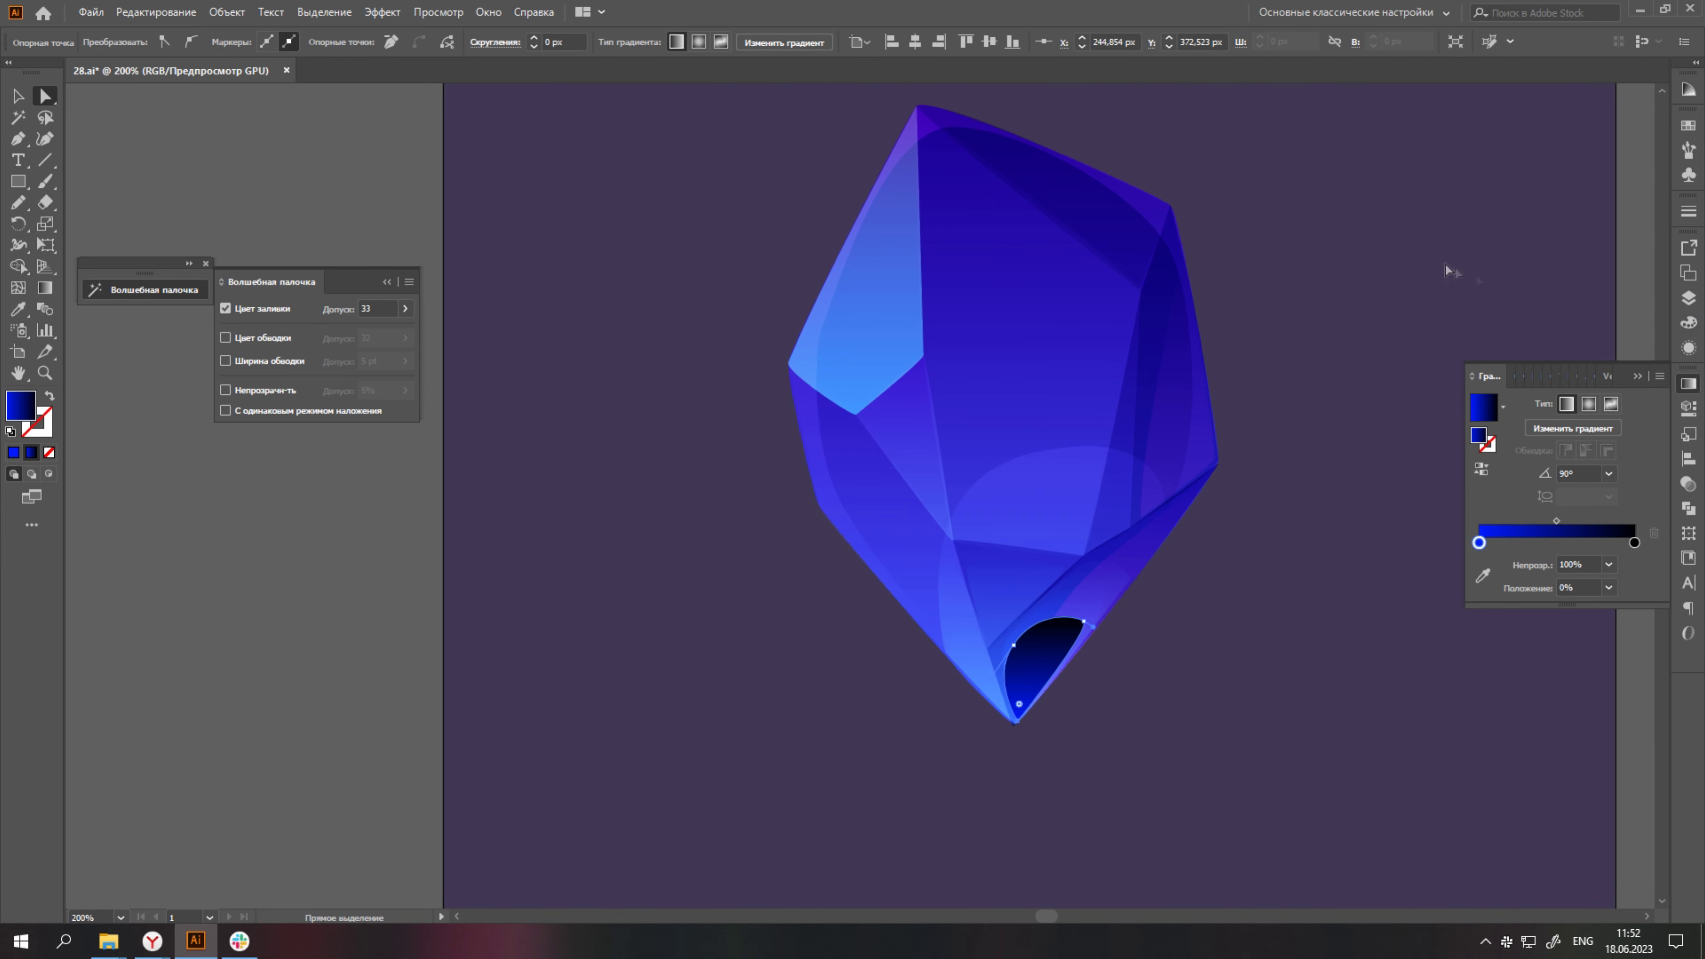
{"action": "left_click", "coordinate": [1556, 388]}
{"action": "scroll", "coordinate": [1146, 606], "scroll_direction": "down", "scroll_amount": 3}
{"action": "left_click", "coordinate": [1146, 607]}
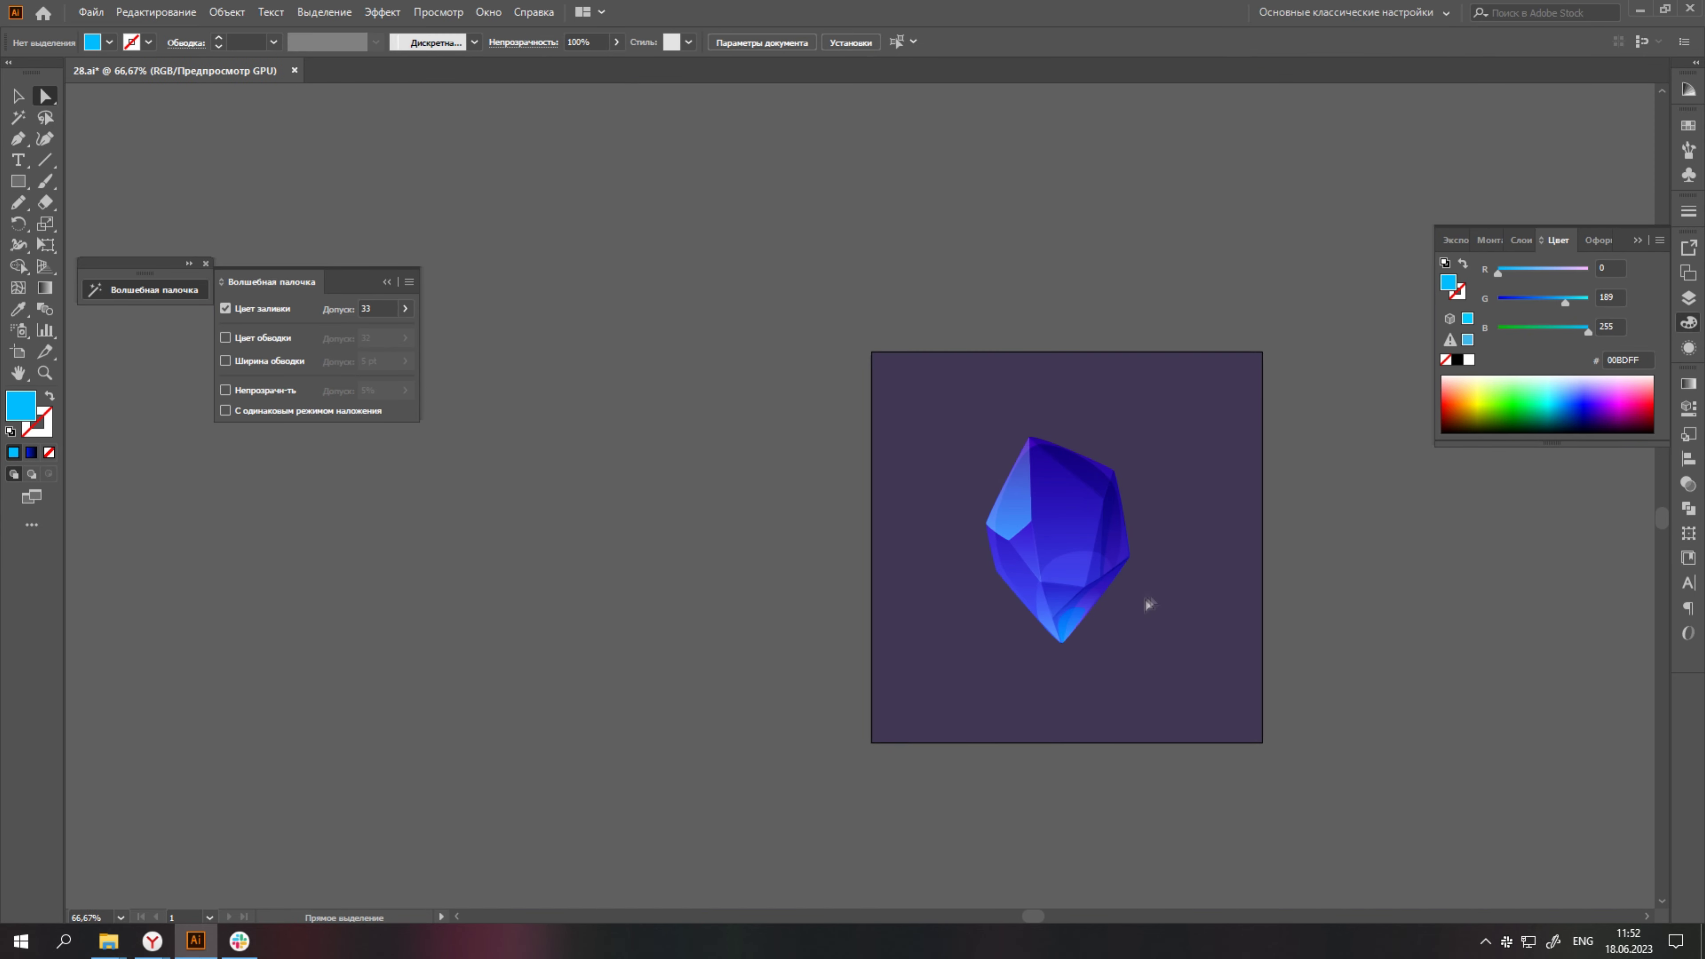
{"action": "scroll", "coordinate": [1027, 634], "scroll_direction": "up", "scroll_amount": 5}
{"action": "left_click", "coordinate": [1027, 685]}
{"action": "scroll", "coordinate": [1026, 685], "scroll_direction": "down", "scroll_amount": 1}
{"action": "scroll", "coordinate": [1199, 609], "scroll_direction": "down", "scroll_amount": 1}
{"action": "scroll", "coordinate": [1135, 578], "scroll_direction": "down", "scroll_amount": 2}
{"action": "scroll", "coordinate": [1134, 578], "scroll_direction": "up", "scroll_amount": 1}
{"action": "left_click", "coordinate": [1688, 484]}
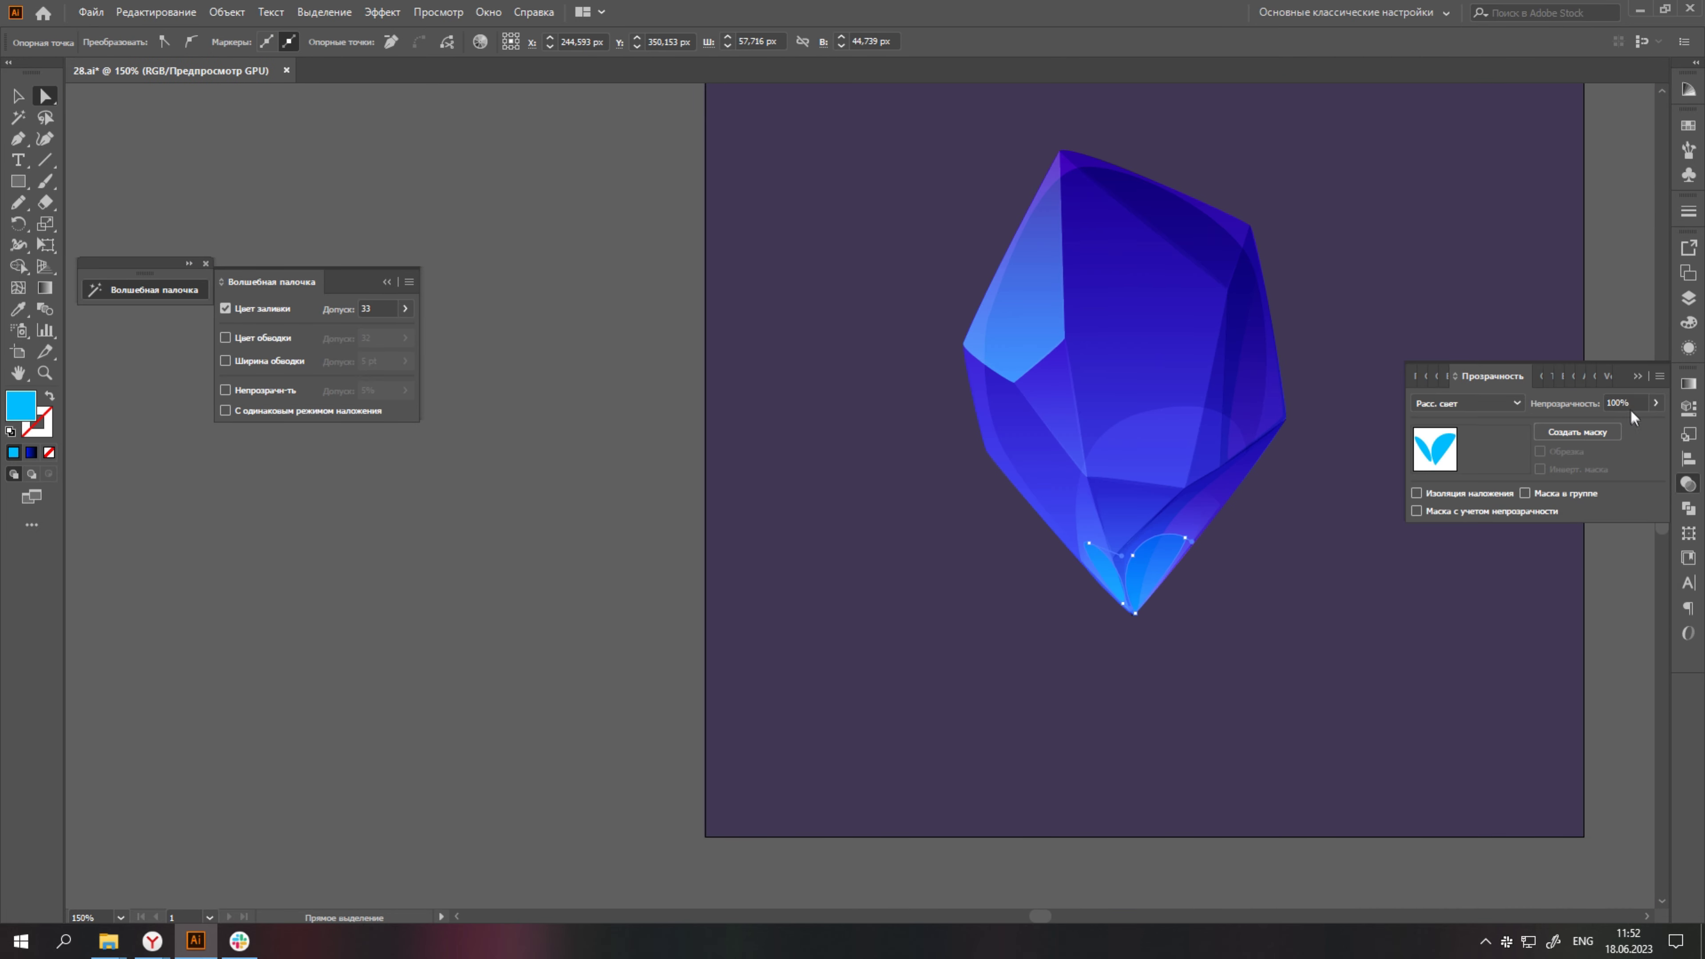
Recolour the lower-left facet's gradient stop and nudge a corner of the right facet.
{"action": "left_click", "coordinate": [1027, 430]}
{"action": "left_click", "coordinate": [1688, 383]}
{"action": "double_click", "coordinate": [1634, 542]}
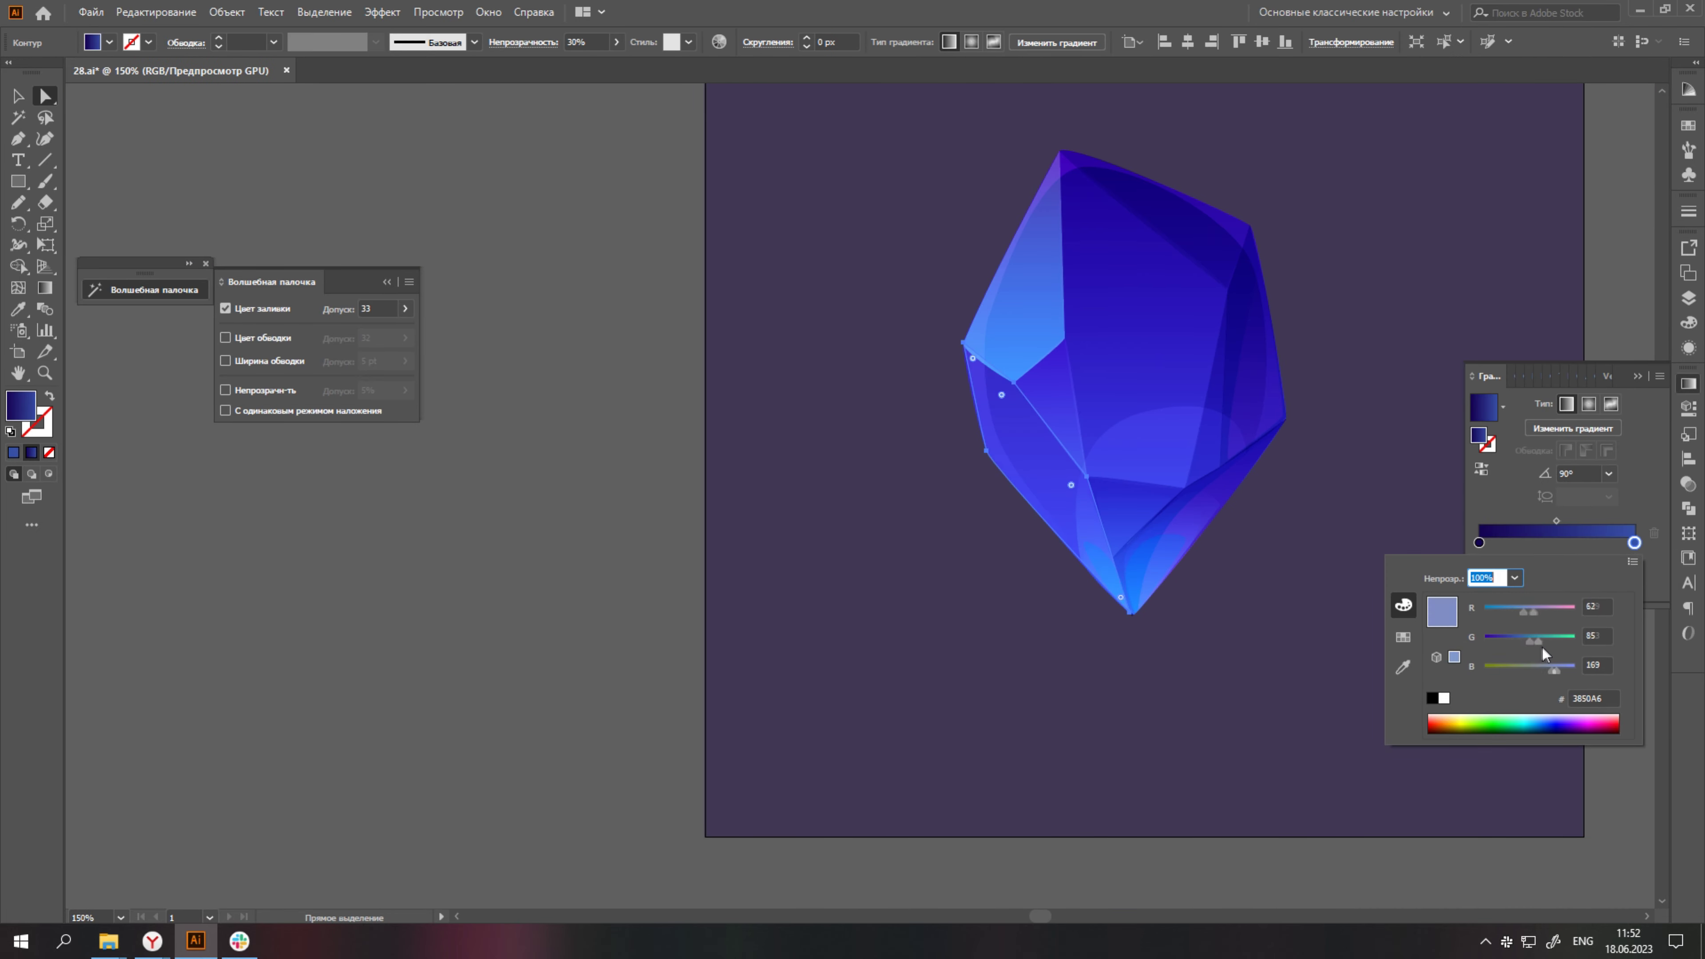
{"action": "left_click", "coordinate": [1363, 671]}
{"action": "scroll", "coordinate": [1275, 658], "scroll_direction": "down", "scroll_amount": 2}
{"action": "left_click", "coordinate": [1085, 591]}
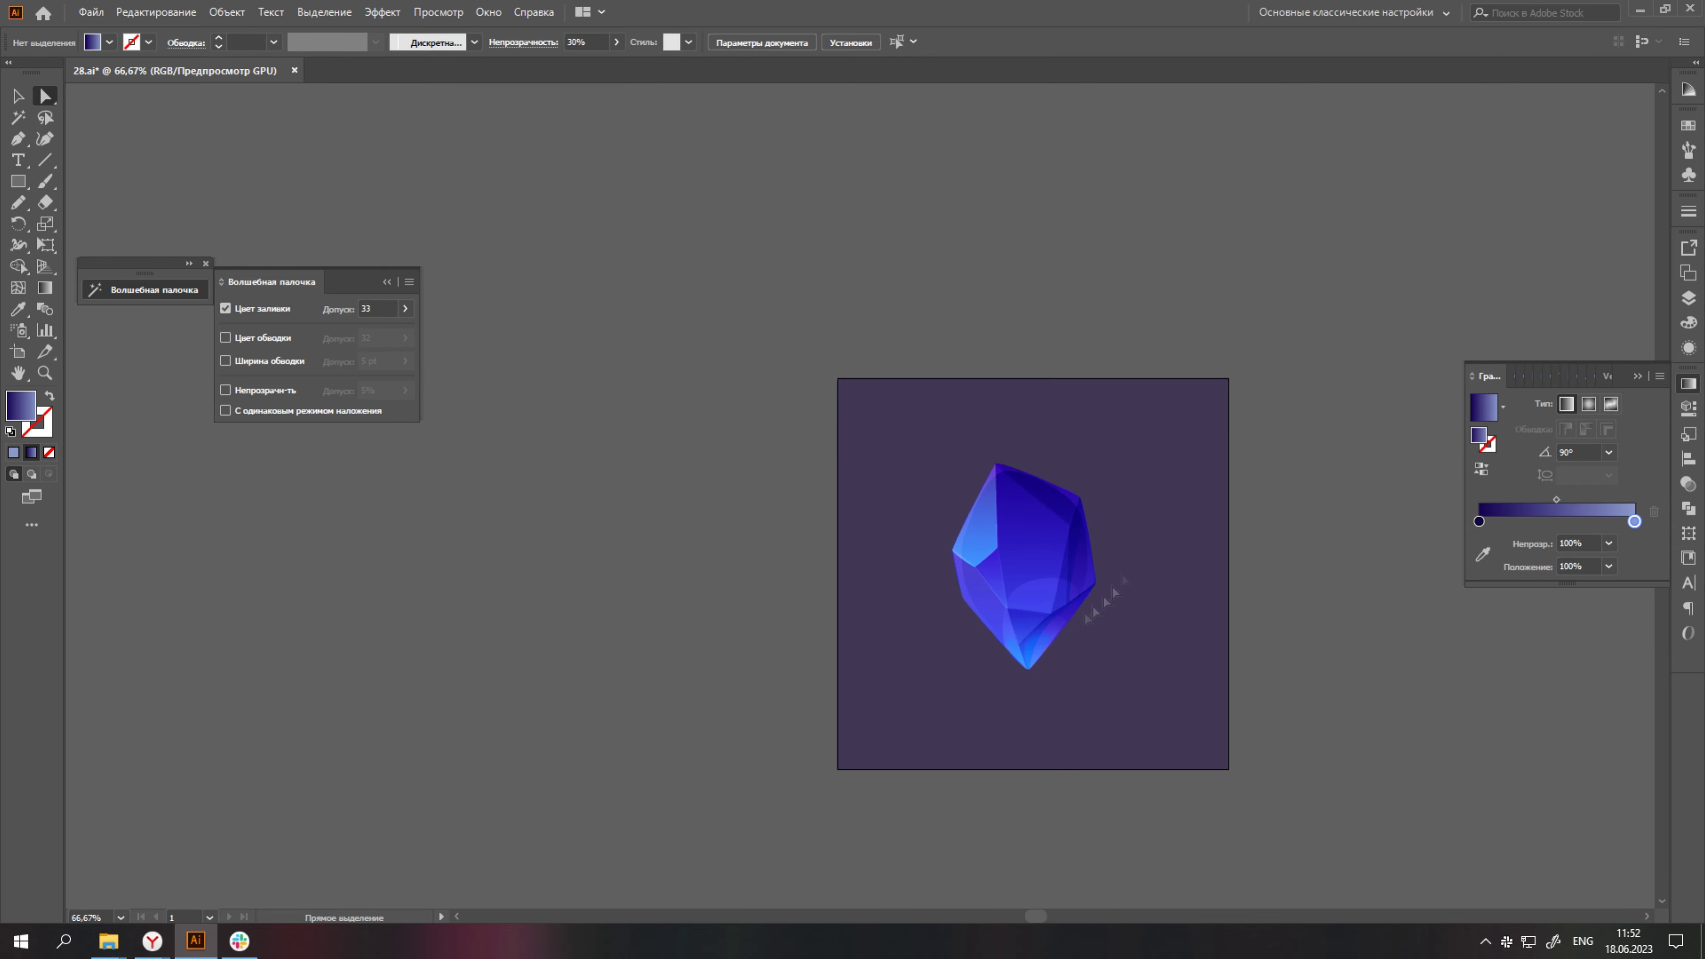
{"action": "scroll", "coordinate": [1092, 596], "scroll_direction": "up", "scroll_amount": 1}
{"action": "scroll", "coordinate": [1107, 584], "scroll_direction": "up", "scroll_amount": 2}
{"action": "scroll", "coordinate": [1110, 582], "scroll_direction": "up", "scroll_amount": 2}
{"action": "left_click_drag", "start_coordinate": [1110, 582], "coordinate": [1111, 584]}
Pen-draw a triangular facet along the crystal's top edge.
{"action": "scroll", "coordinate": [1108, 586], "scroll_direction": "down", "scroll_amount": 5}
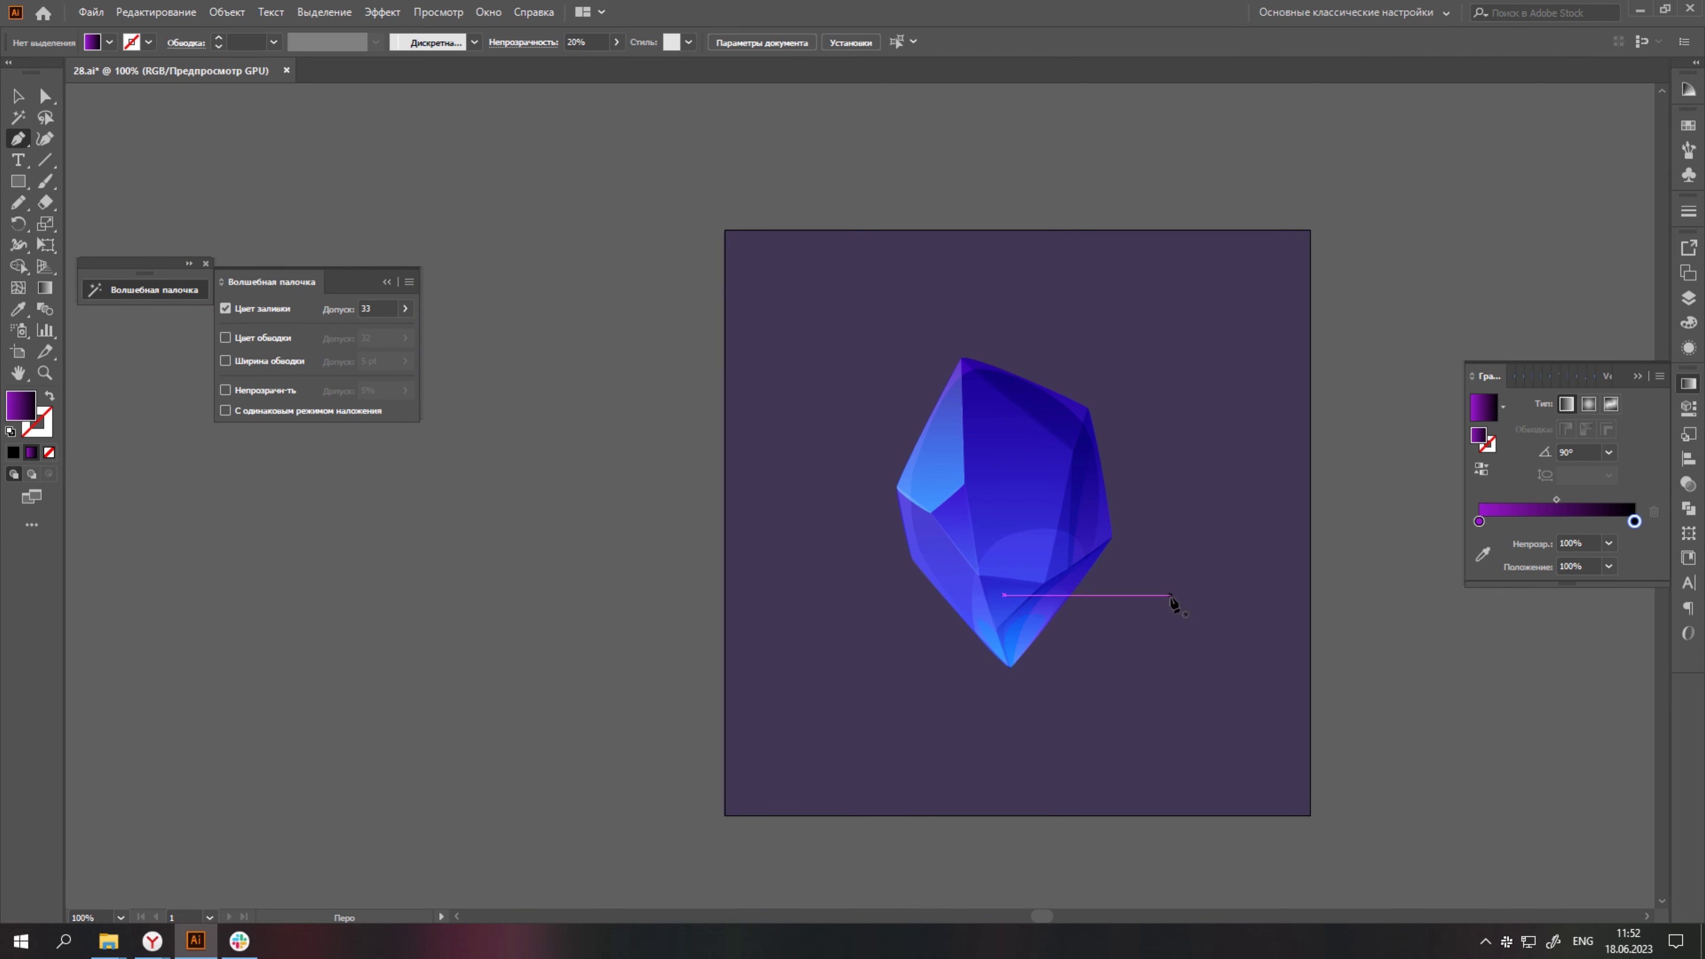
{"action": "scroll", "coordinate": [1096, 457], "scroll_direction": "up", "scroll_amount": 4}
{"action": "key", "text": "p"}
{"action": "left_click", "coordinate": [829, 291]}
{"action": "left_click", "coordinate": [1125, 531]}
{"action": "left_click", "coordinate": [1173, 440]}
{"action": "left_click", "coordinate": [830, 291]}
Give the top facet a purple gradient with Lighten blending at 50%.
{"action": "scroll", "coordinate": [925, 407], "scroll_direction": "down", "scroll_amount": 2}
{"action": "key", "text": "i"}
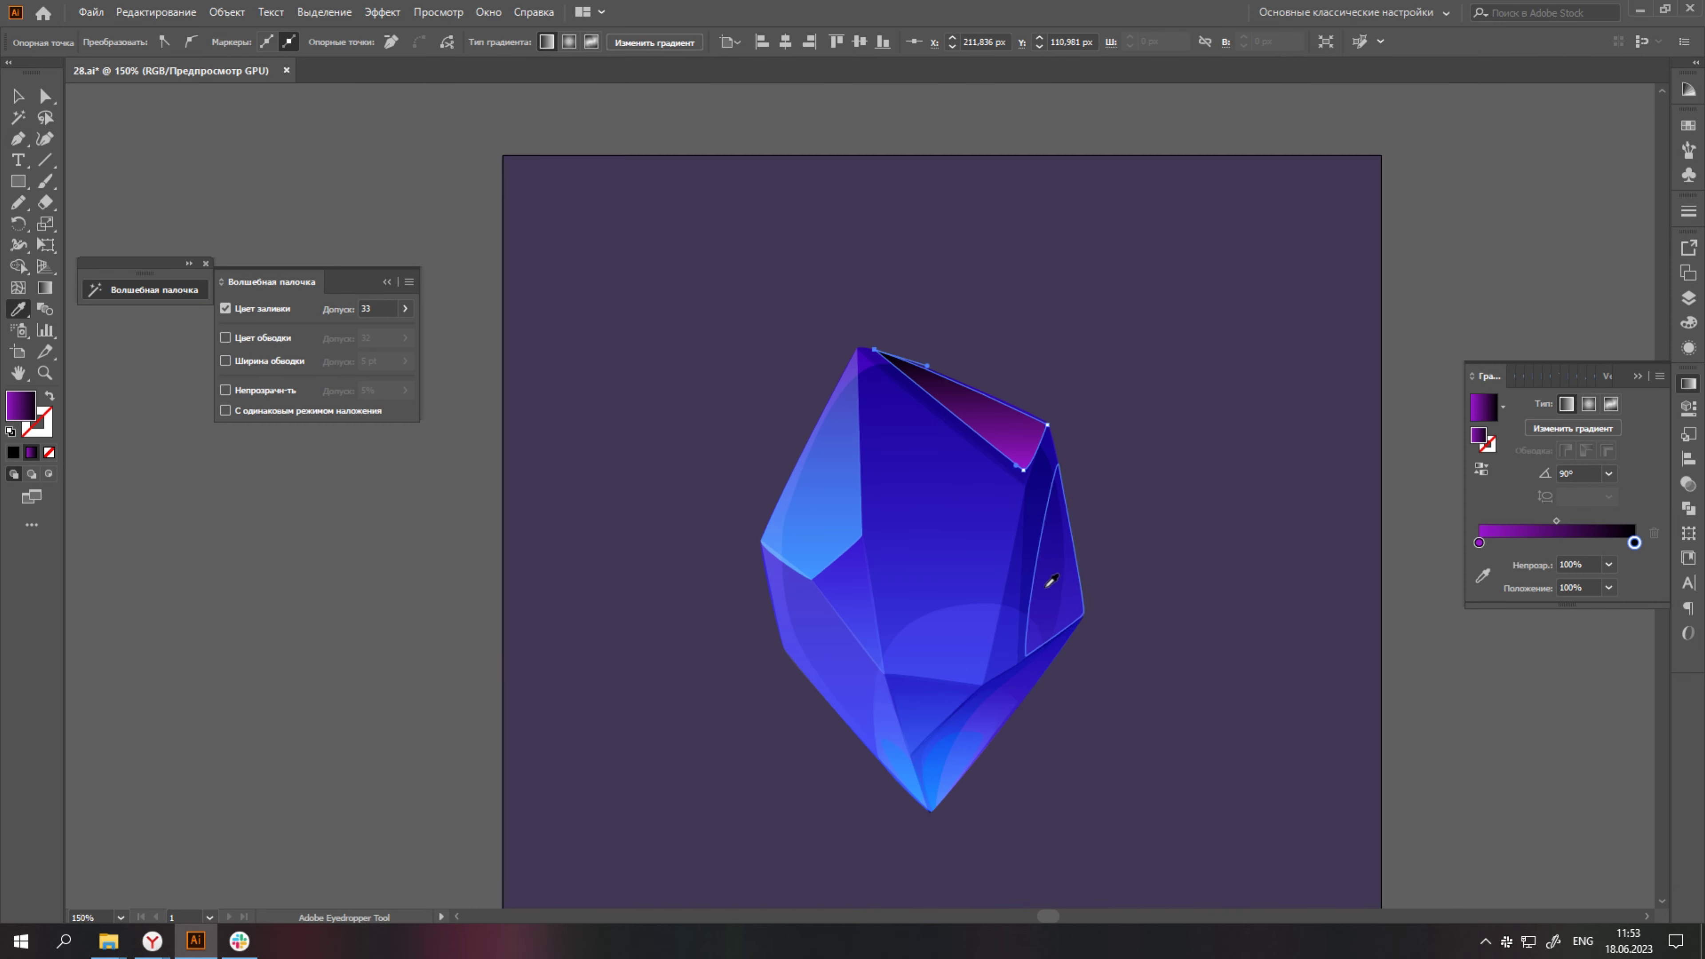
{"action": "scroll", "coordinate": [1227, 404], "scroll_direction": "down", "scroll_amount": 3}
{"action": "key", "text": "ctrl+shift+F10"}
{"action": "key", "text": "a"}
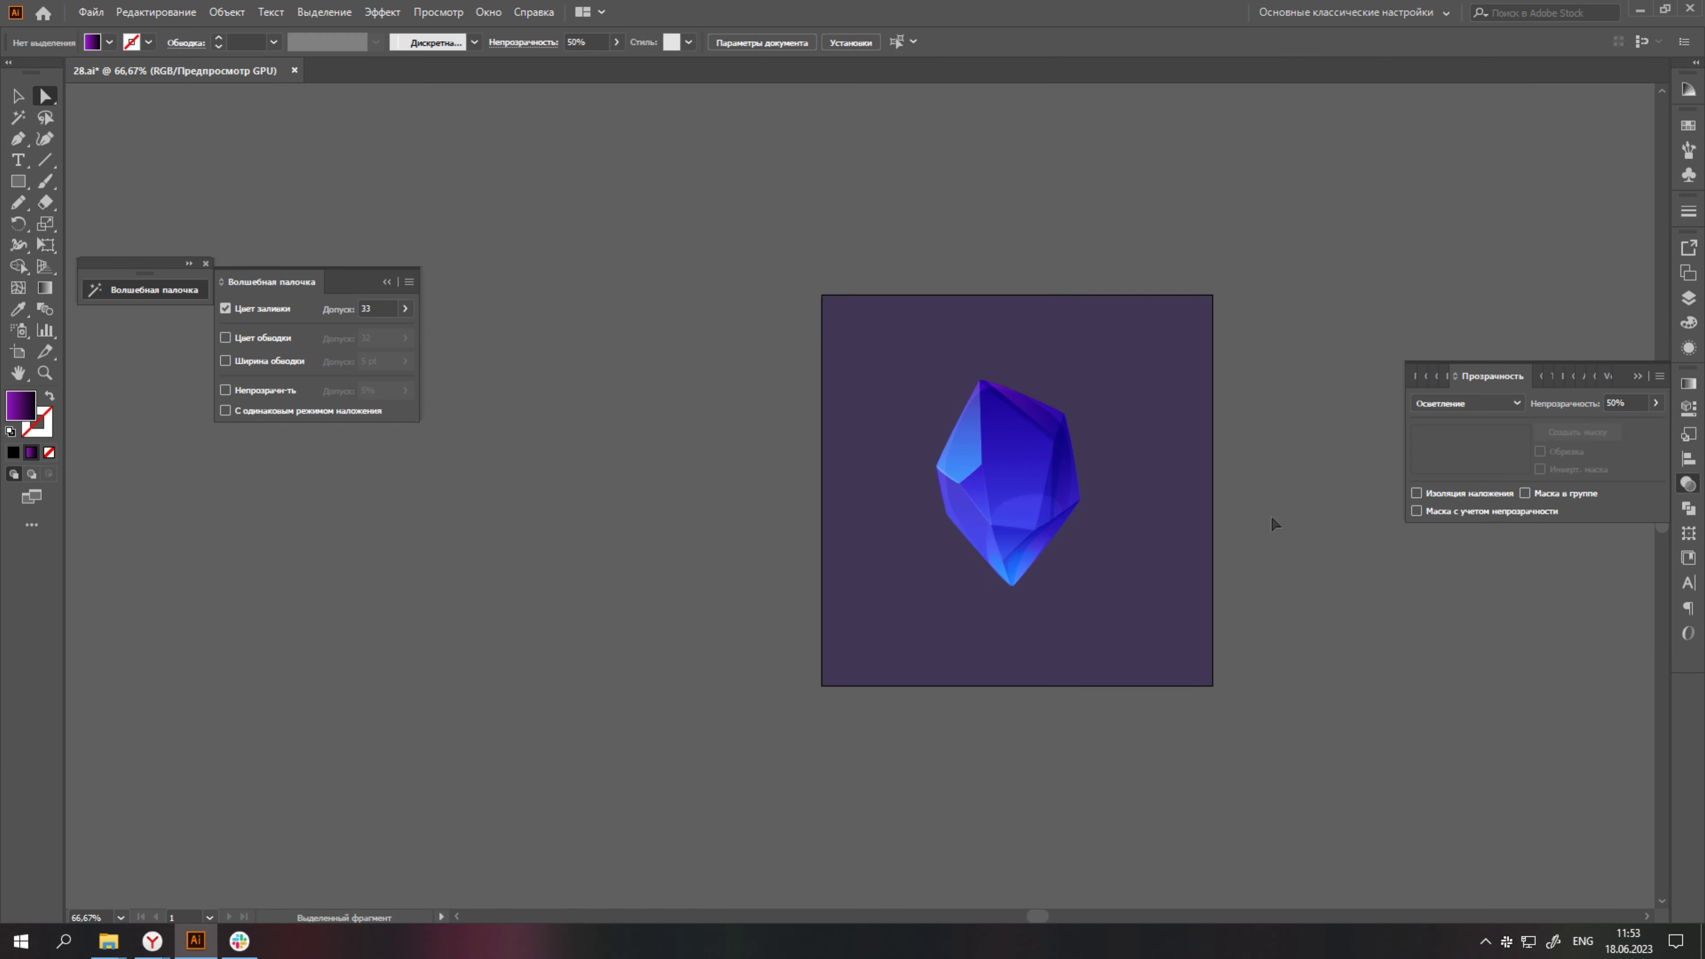
{"action": "key", "text": "ctrl+F9"}
{"action": "scroll", "coordinate": [1076, 381], "scroll_direction": "up", "scroll_amount": 3}
{"action": "scroll", "coordinate": [761, 259], "scroll_direction": "up", "scroll_amount": 2}
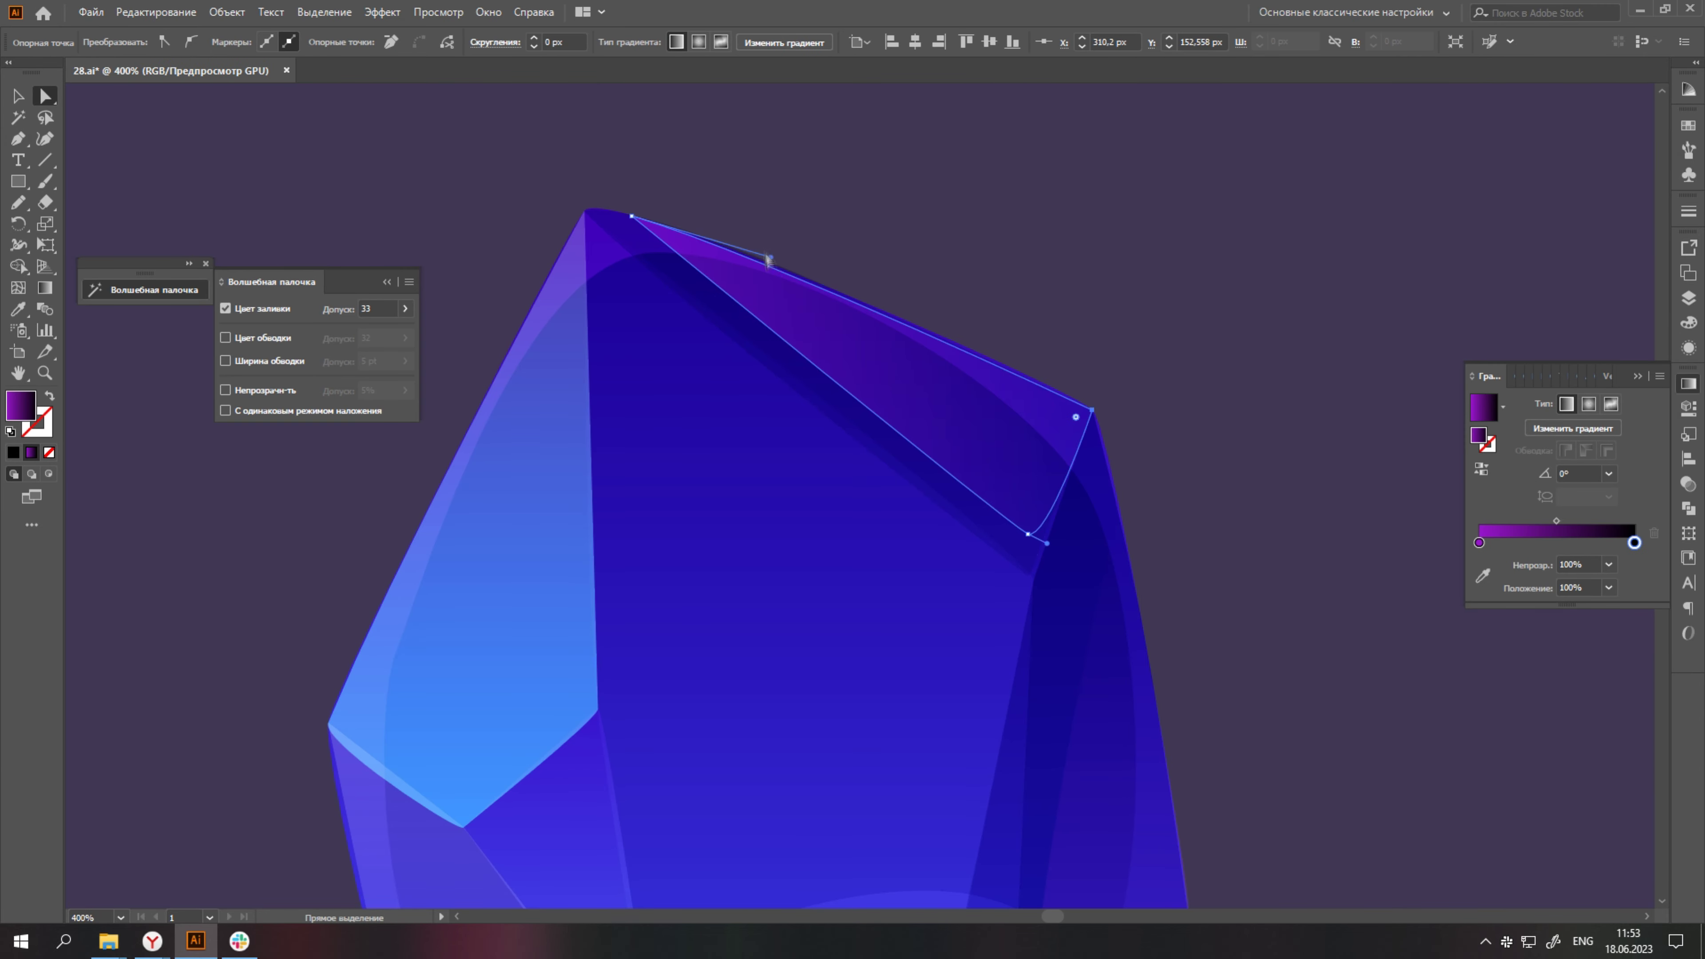
{"action": "scroll", "coordinate": [1106, 427], "scroll_direction": "down", "scroll_amount": 5}
{"action": "left_click", "coordinate": [1106, 427]}
Pen-draw a curved shadow shape across the crystal's upper face.
{"action": "scroll", "coordinate": [886, 397], "scroll_direction": "up", "scroll_amount": 3}
{"action": "key", "text": "p"}
{"action": "left_click", "coordinate": [804, 314]}
{"action": "left_click", "coordinate": [798, 514]}
{"action": "left_click_drag", "start_coordinate": [898, 472], "coordinate": [967, 470]}
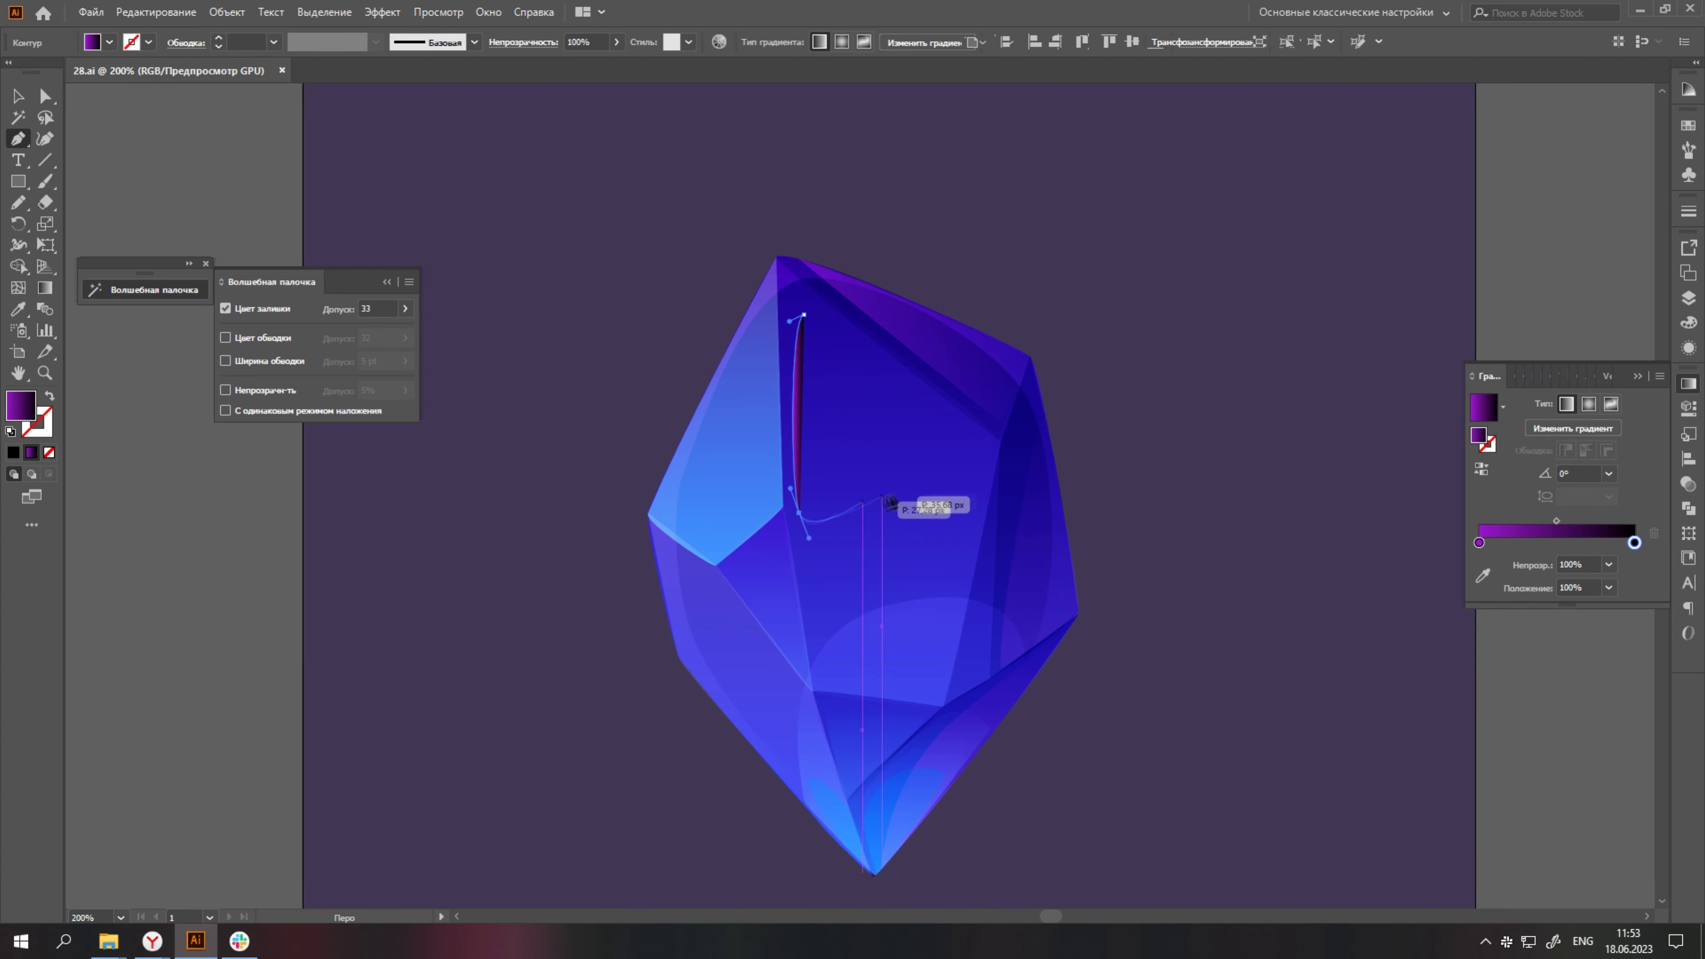
{"action": "left_click", "coordinate": [964, 564]}
{"action": "left_click", "coordinate": [992, 448]}
{"action": "left_click", "coordinate": [804, 314]}
Fill the curved shape with the sampled purple gradient, then light lavender.
{"action": "scroll", "coordinate": [993, 450], "scroll_direction": "down", "scroll_amount": 1}
{"action": "key", "text": "i"}
{"action": "key", "text": "F6"}
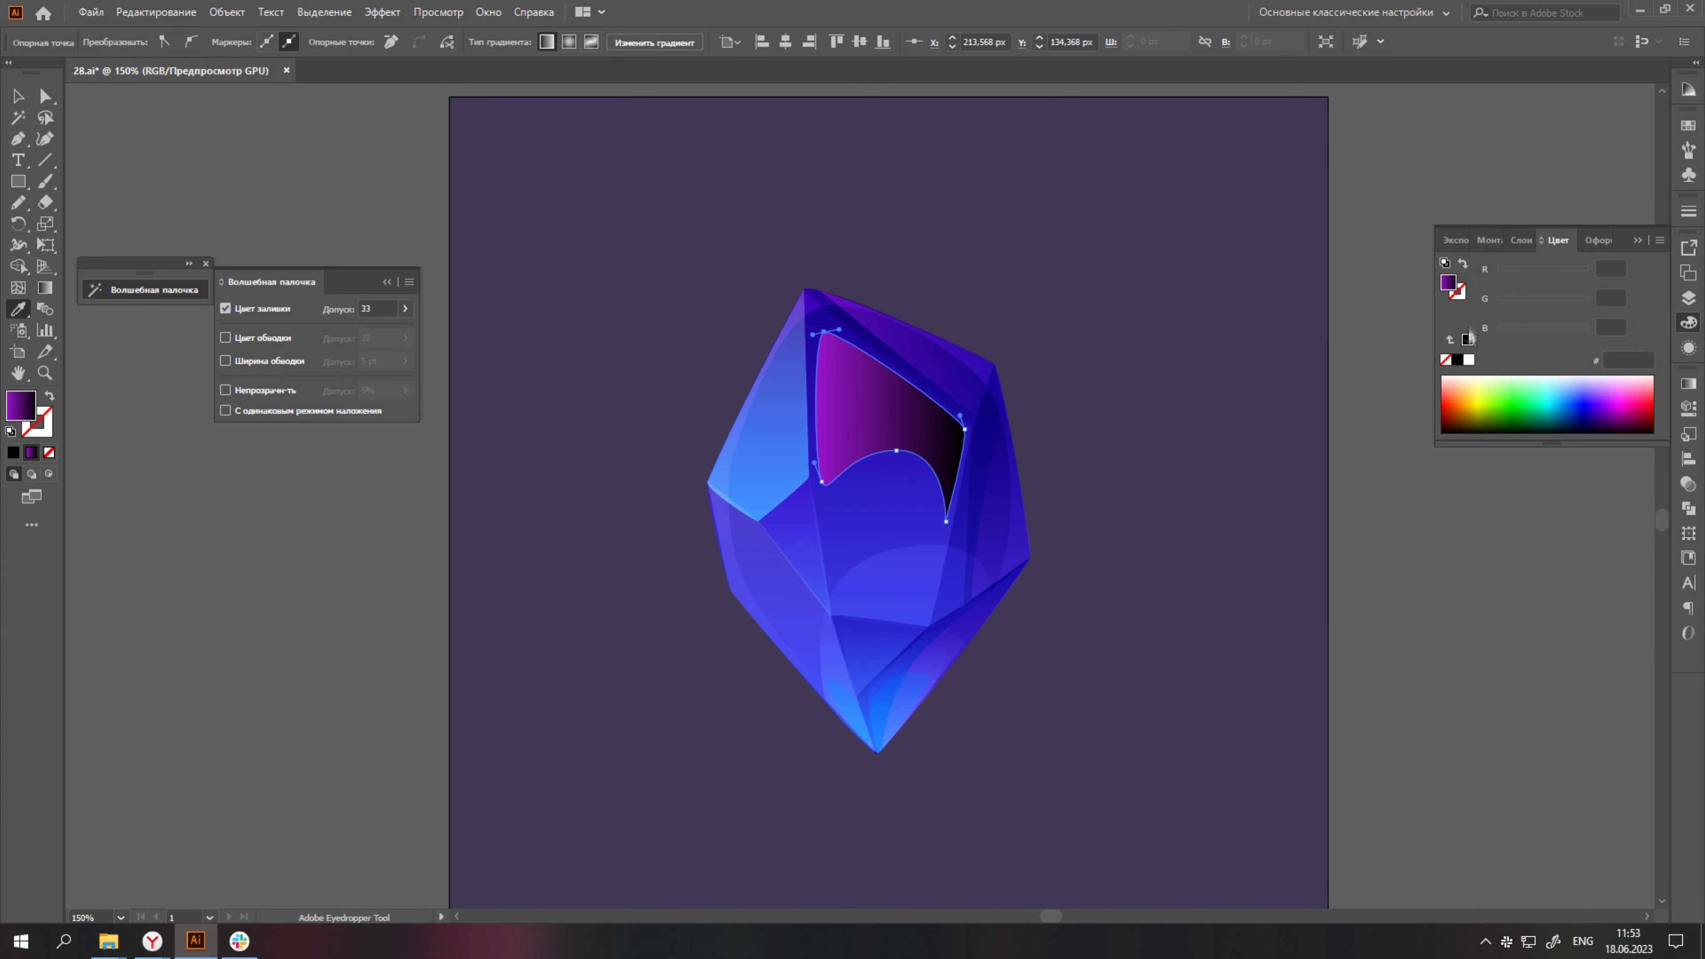
{"action": "left_click", "coordinate": [1558, 406]}
{"action": "left_click", "coordinate": [1557, 270]}
{"action": "key", "text": "ctrl+shift+F10"}
Set the lavender shape's transparency and start a curved highlight shape near the top.
{"action": "key", "text": "a"}
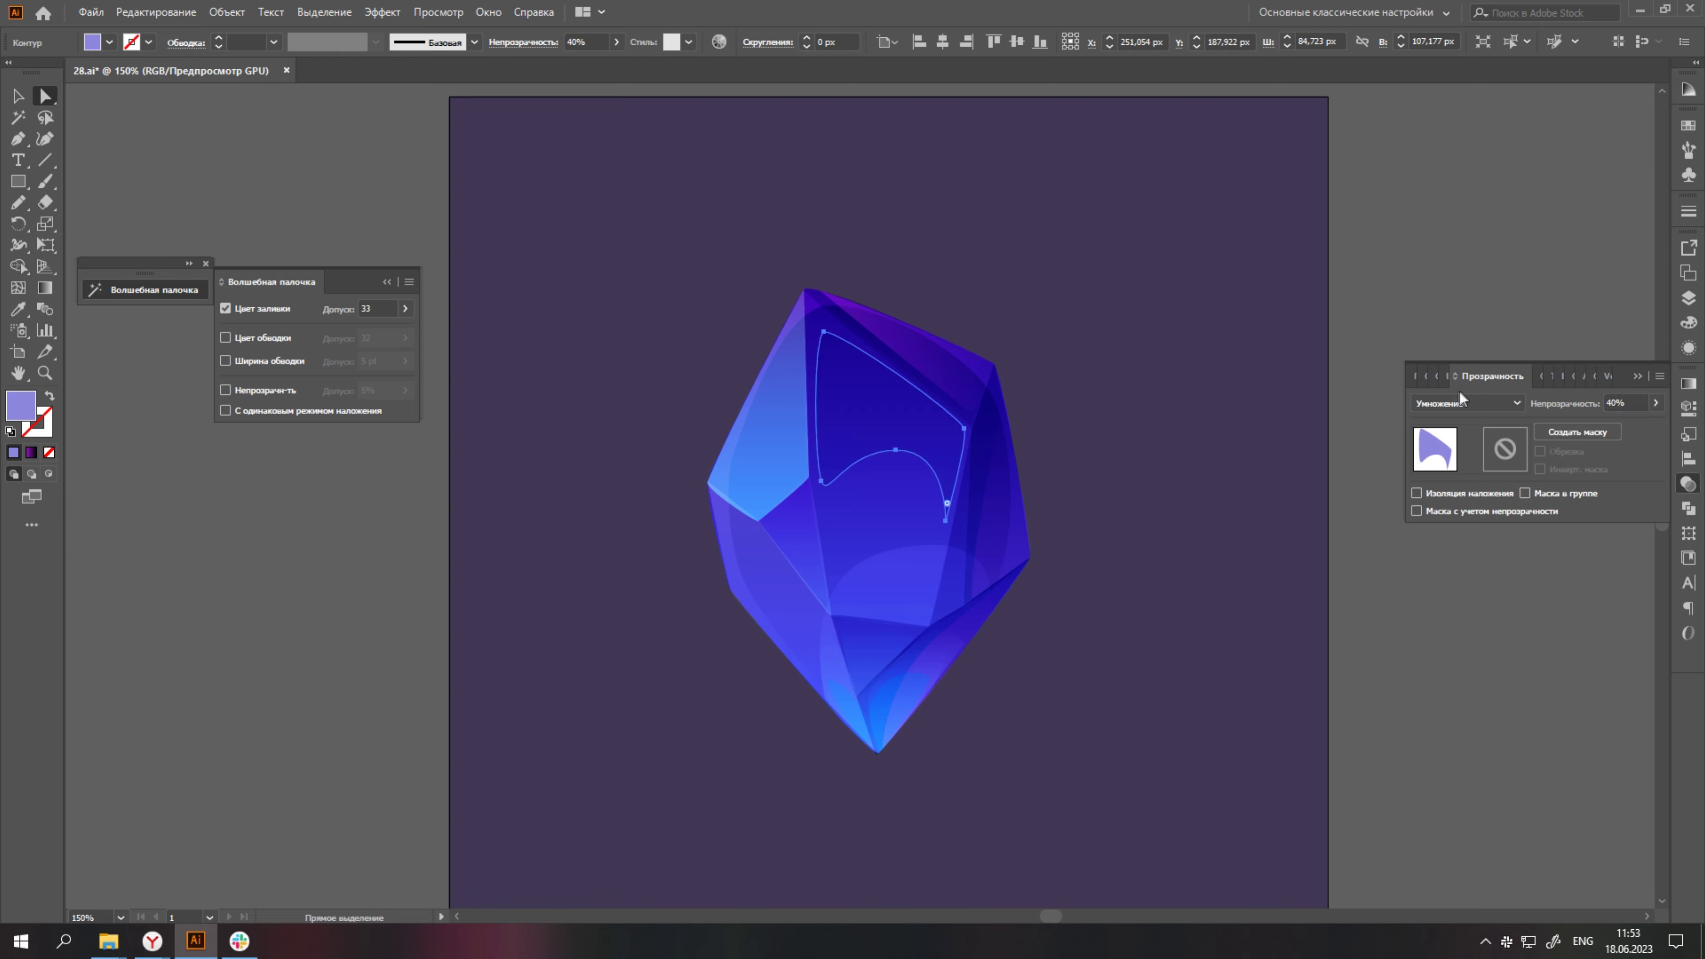
{"action": "scroll", "coordinate": [1174, 395], "scroll_direction": "down", "scroll_amount": 3}
{"action": "key", "text": "p"}
{"action": "scroll", "coordinate": [940, 376], "scroll_direction": "up", "scroll_amount": 3}
{"action": "scroll", "coordinate": [939, 376], "scroll_direction": "up", "scroll_amount": 2}
{"action": "left_click", "coordinate": [869, 260]}
{"action": "left_click_drag", "start_coordinate": [1010, 387], "coordinate": [1075, 376]}
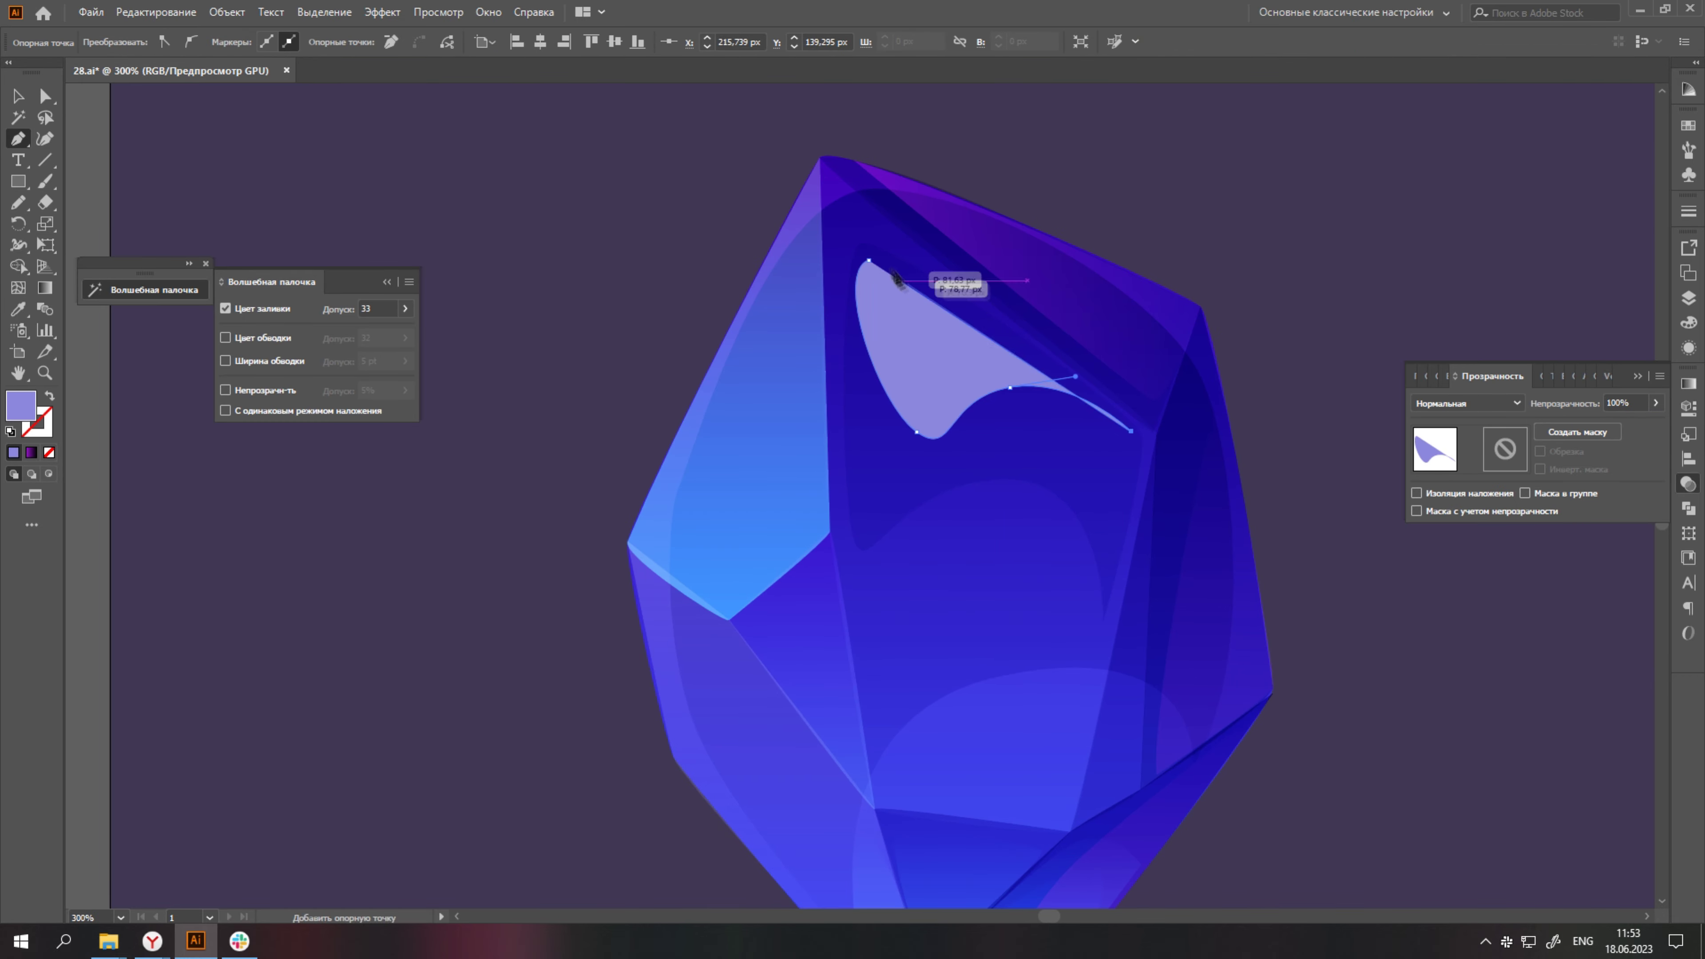
Pen-draw a shading shape along the crystal's right facet.
{"action": "key", "text": "p"}
{"action": "scroll", "coordinate": [1067, 463], "scroll_direction": "down", "scroll_amount": 5}
{"action": "scroll", "coordinate": [1067, 463], "scroll_direction": "up", "scroll_amount": 4}
{"action": "scroll", "coordinate": [940, 495], "scroll_direction": "up", "scroll_amount": 2}
{"action": "left_click", "coordinate": [932, 594]}
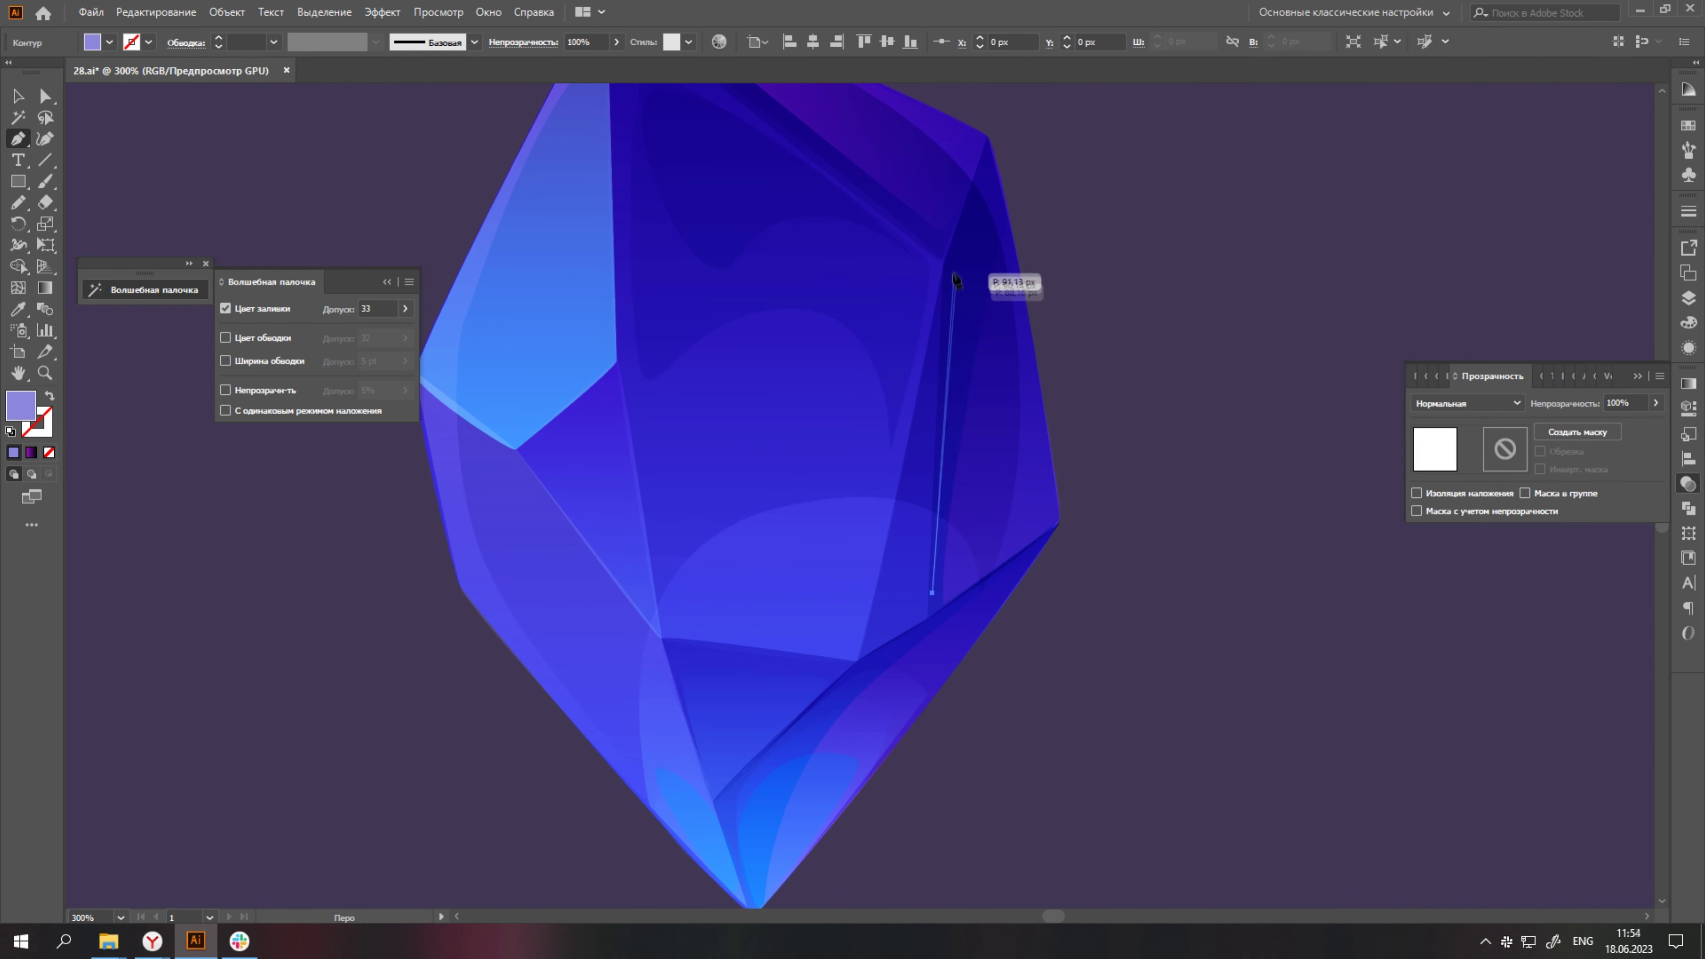
{"action": "left_click", "coordinate": [986, 186]}
{"action": "left_click", "coordinate": [1032, 484]}
{"action": "left_click", "coordinate": [933, 593]}
{"action": "scroll", "coordinate": [1074, 470], "scroll_direction": "down", "scroll_amount": 4}
{"action": "scroll", "coordinate": [1077, 457], "scroll_direction": "up", "scroll_amount": 3}
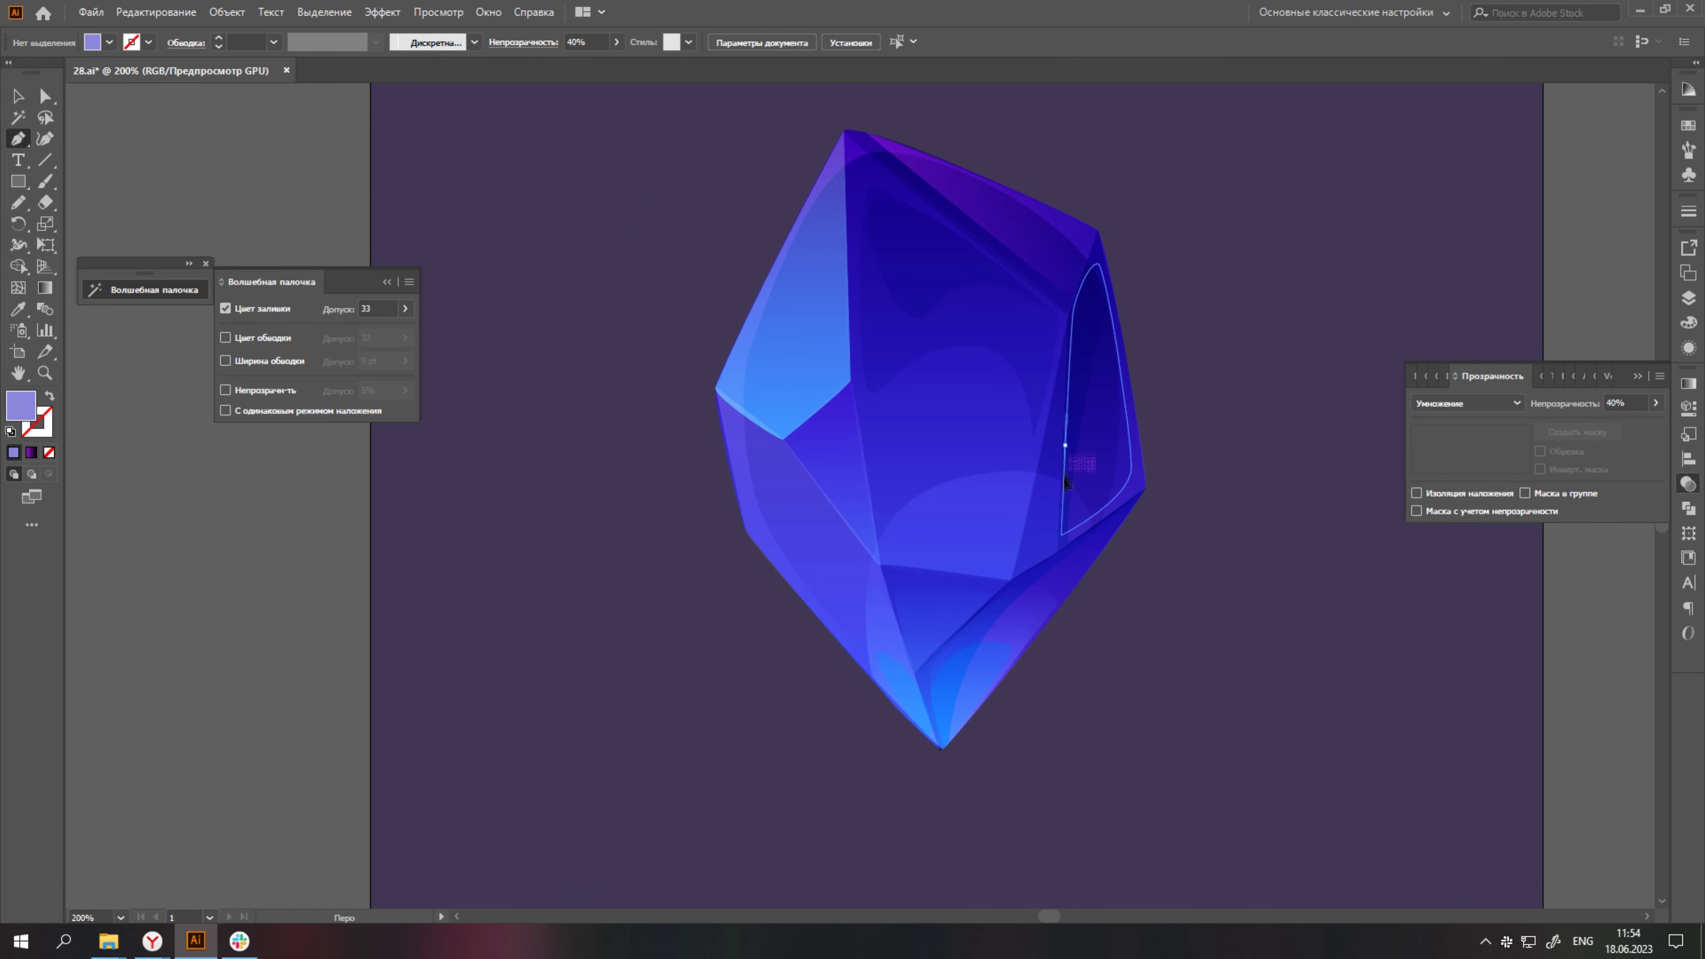
{"action": "scroll", "coordinate": [1095, 129], "scroll_direction": "up", "scroll_amount": 2}
{"action": "left_click", "coordinate": [1095, 128]}
{"action": "scroll", "coordinate": [1035, 495], "scroll_direction": "up", "scroll_amount": 1}
Set the right-edge shading to Multiply at 60% opacity.
{"action": "key", "text": "a"}
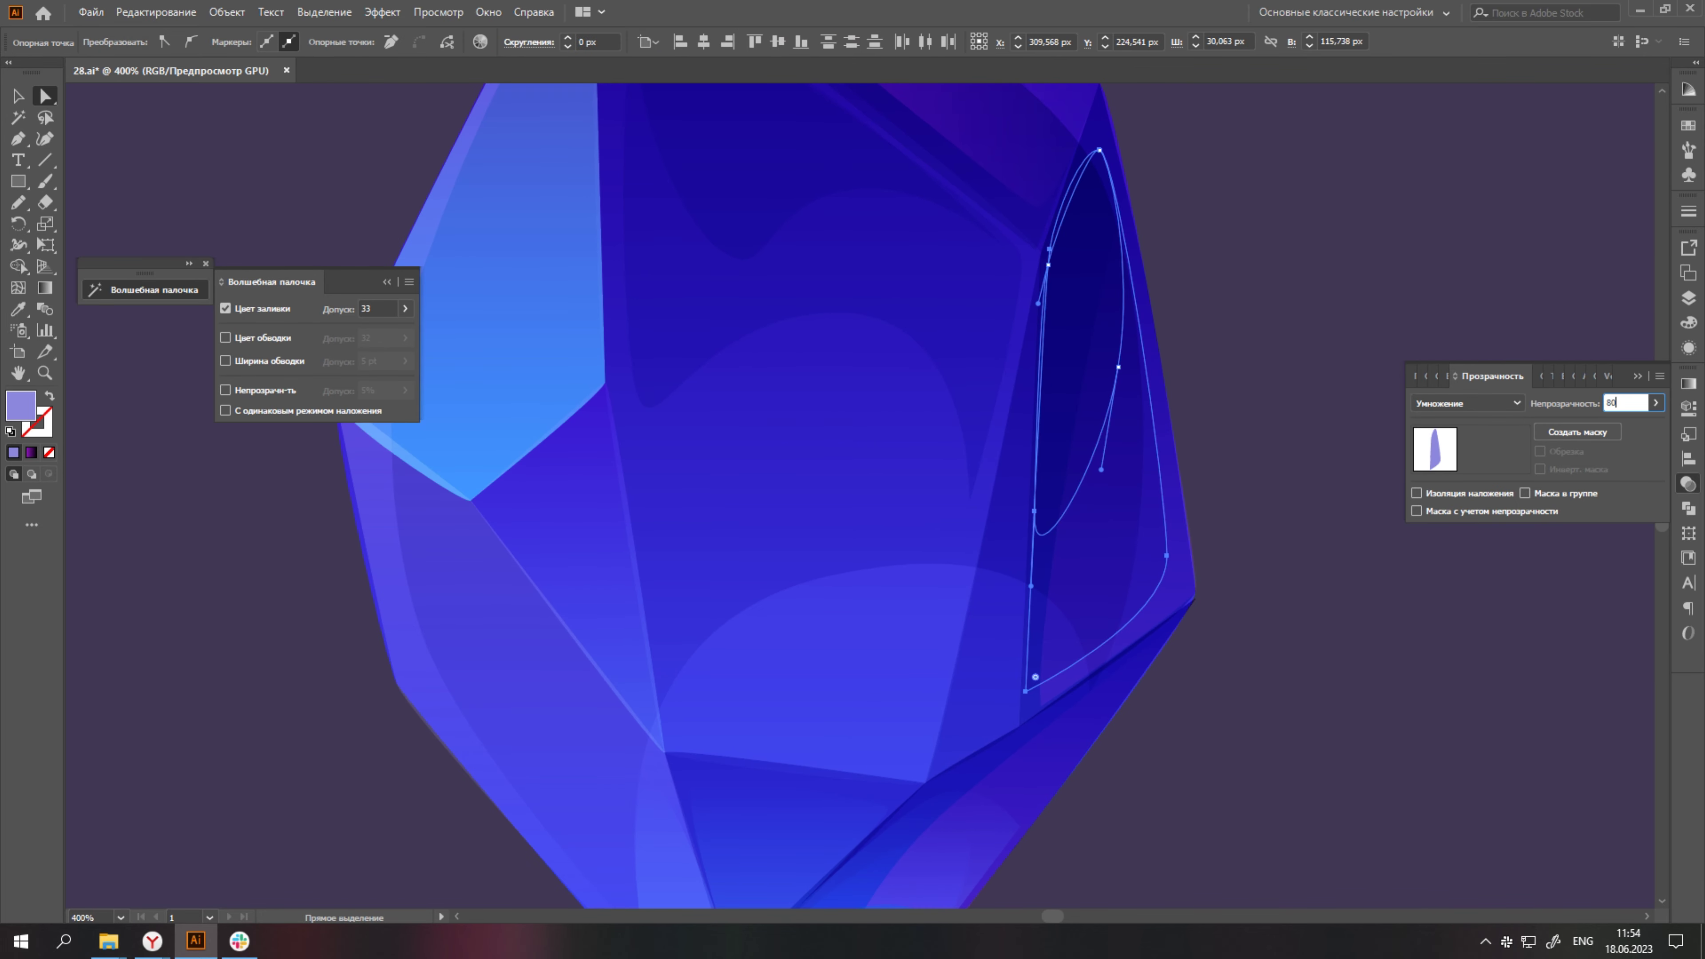
{"action": "key", "text": "Return"}
{"action": "key", "text": "ctrl+shift+a"}
{"action": "scroll", "coordinate": [1362, 606], "scroll_direction": "down", "scroll_amount": 5}
{"action": "scroll", "coordinate": [986, 520], "scroll_direction": "up", "scroll_amount": 4}
Pen-draw thin lavender sliver shapes along the lower-right facet.
{"action": "key", "text": "p"}
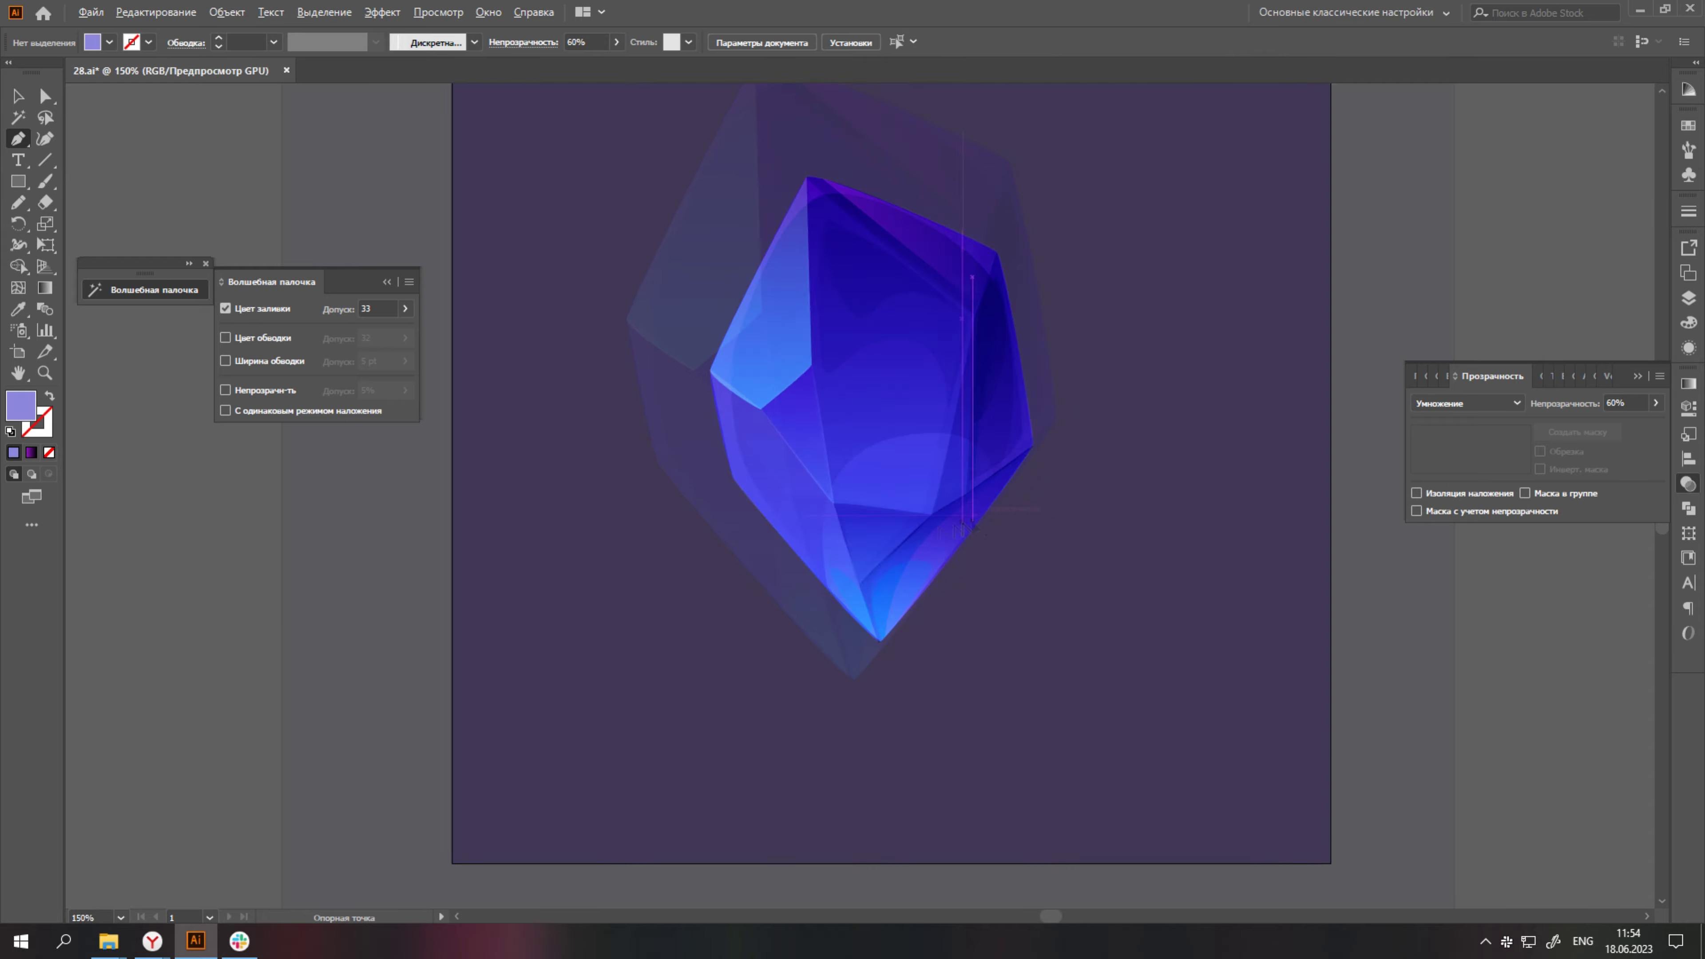
{"action": "scroll", "coordinate": [985, 524], "scroll_direction": "up", "scroll_amount": 4}
{"action": "left_click", "coordinate": [1260, 363]}
{"action": "left_click", "coordinate": [1009, 509]}
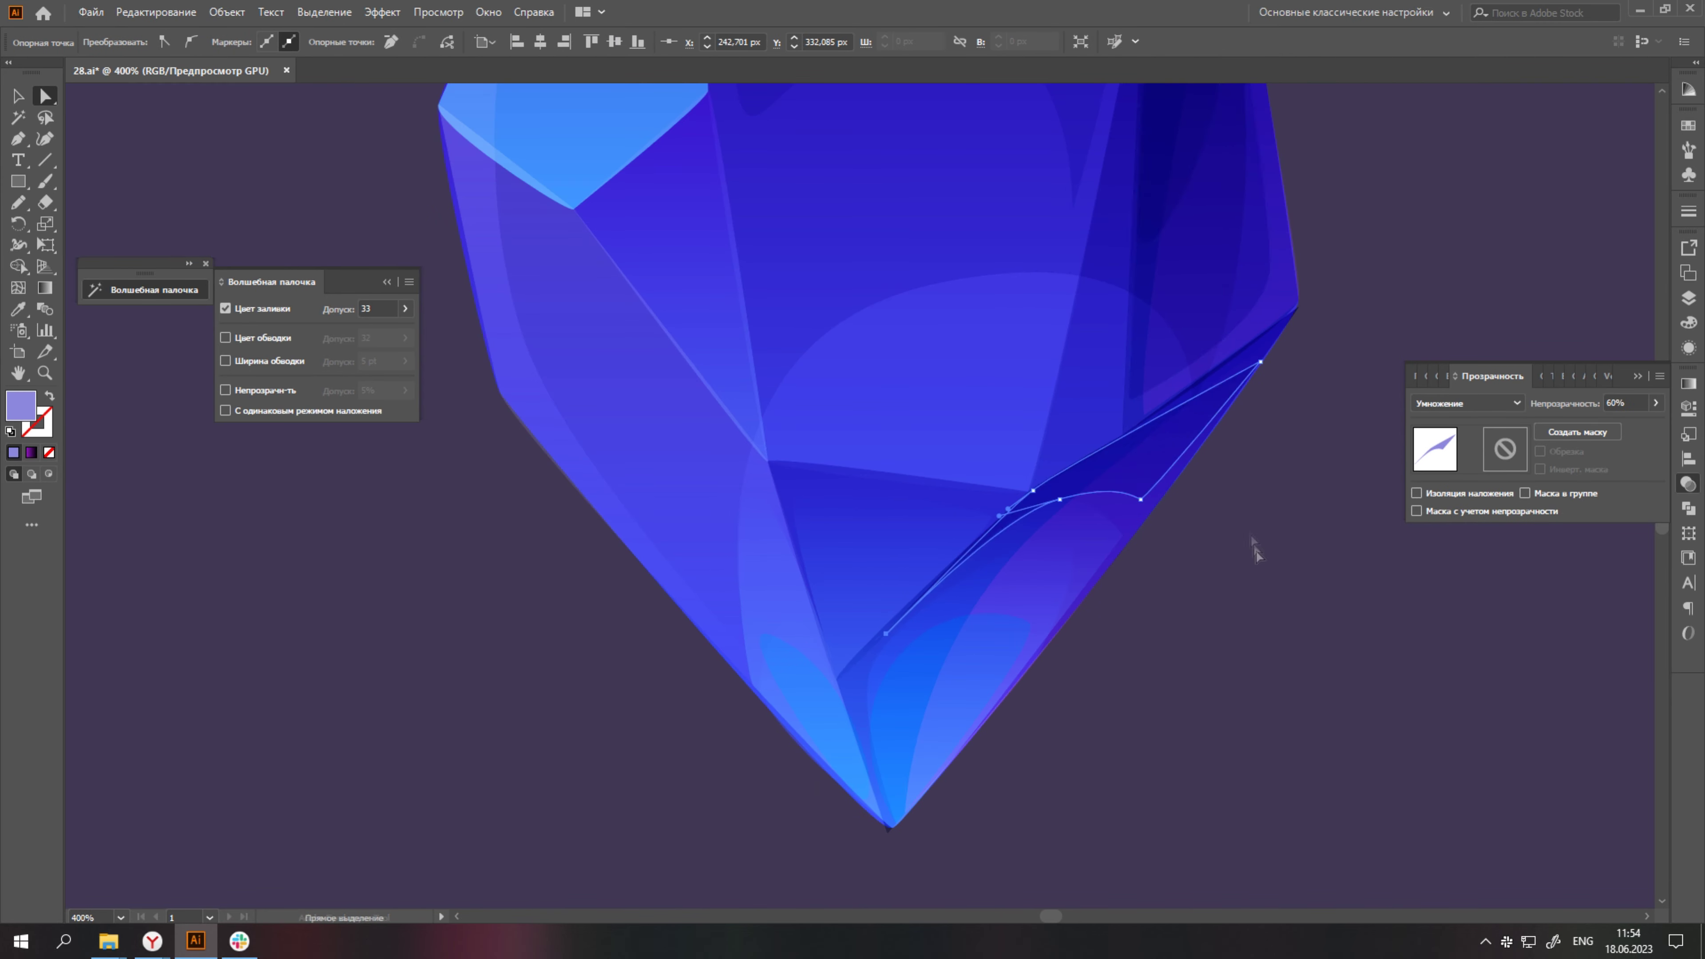
{"action": "scroll", "coordinate": [1245, 519], "scroll_direction": "down", "scroll_amount": 4}
{"action": "scroll", "coordinate": [1252, 517], "scroll_direction": "up", "scroll_amount": 3}
{"action": "key", "text": "p"}
{"action": "left_click", "coordinate": [1295, 557]}
{"action": "left_click", "coordinate": [1191, 635]}
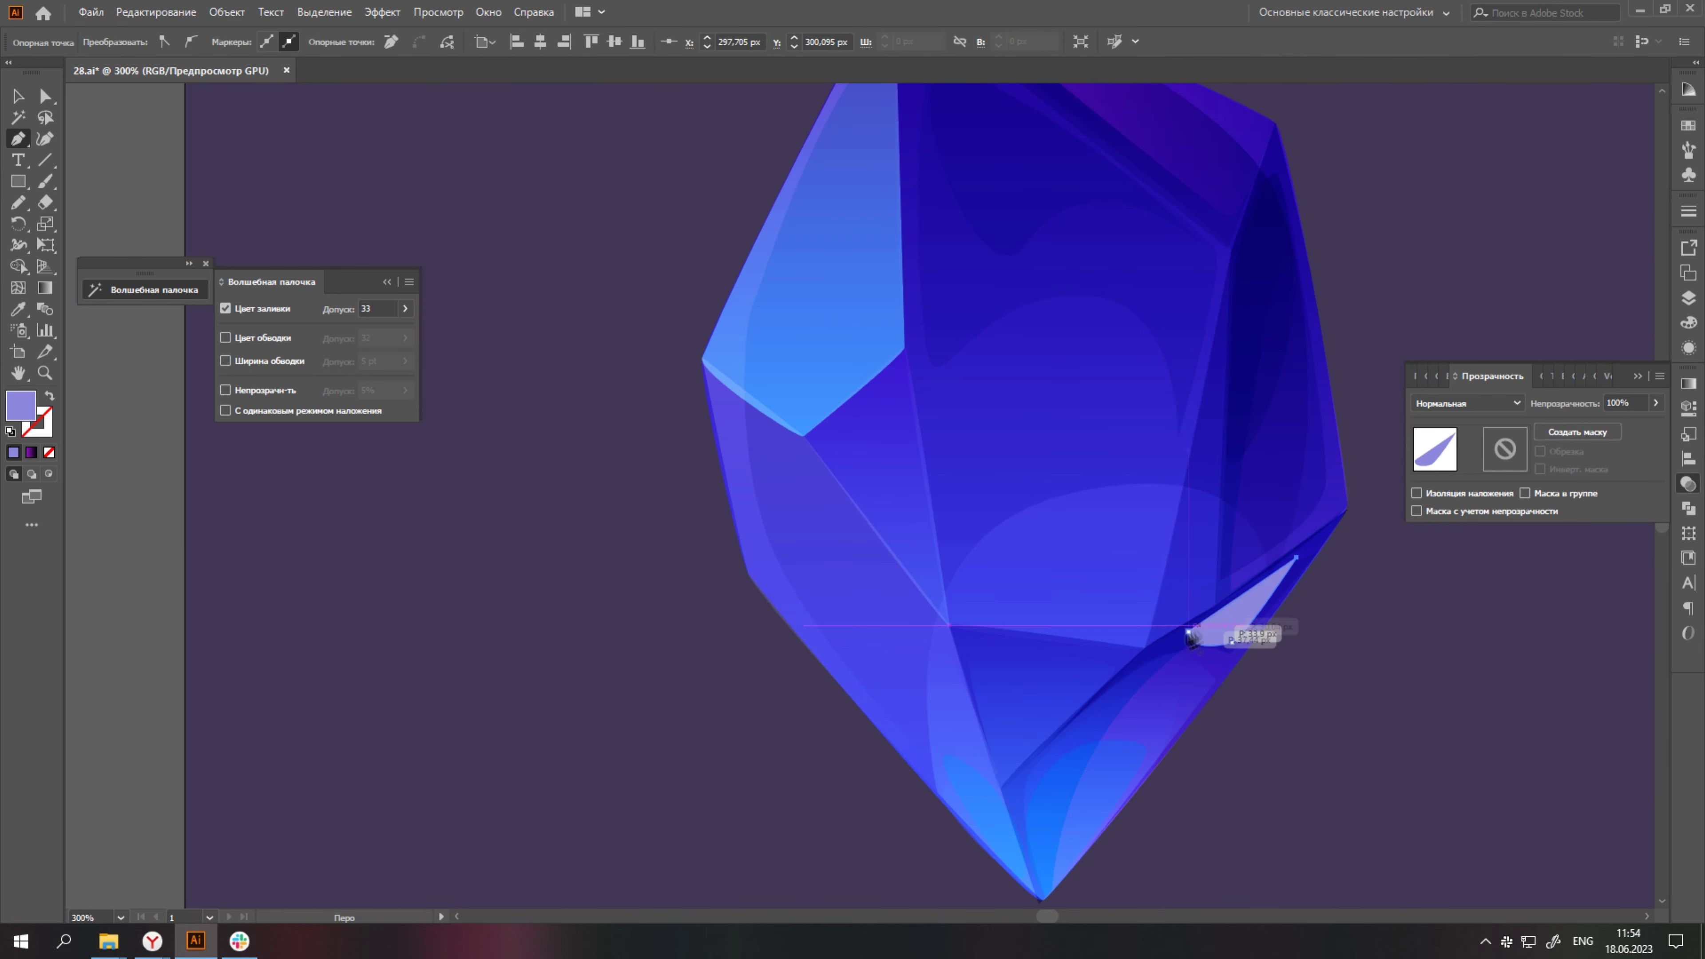
{"action": "key", "text": "ctrl+shift+a"}
Copy the blue Lighten style onto the new shape with the Eyedropper, then select the upper-right facet.
{"action": "scroll", "coordinate": [1239, 633], "scroll_direction": "down", "scroll_amount": 3}
{"action": "scroll", "coordinate": [1121, 563], "scroll_direction": "down", "scroll_amount": 1}
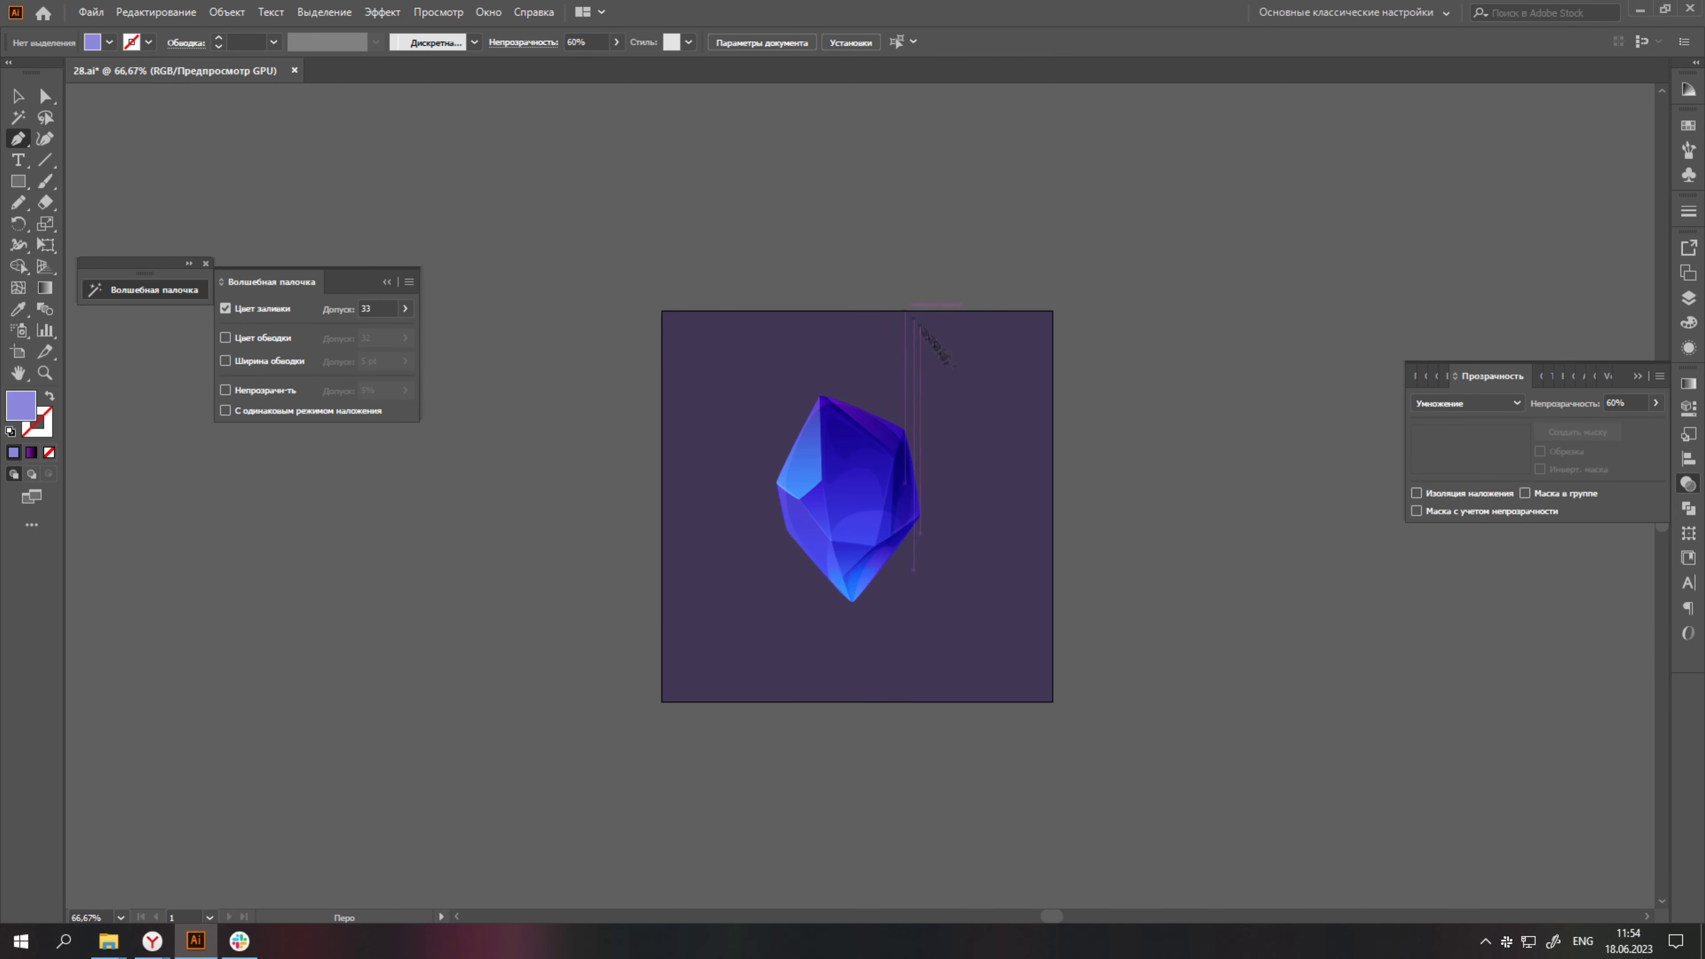
{"action": "key", "text": "p"}
{"action": "scroll", "coordinate": [749, 492], "scroll_direction": "up", "scroll_amount": 1}
{"action": "key", "text": "i"}
{"action": "left_click", "coordinate": [749, 490]}
{"action": "key", "text": "p"}
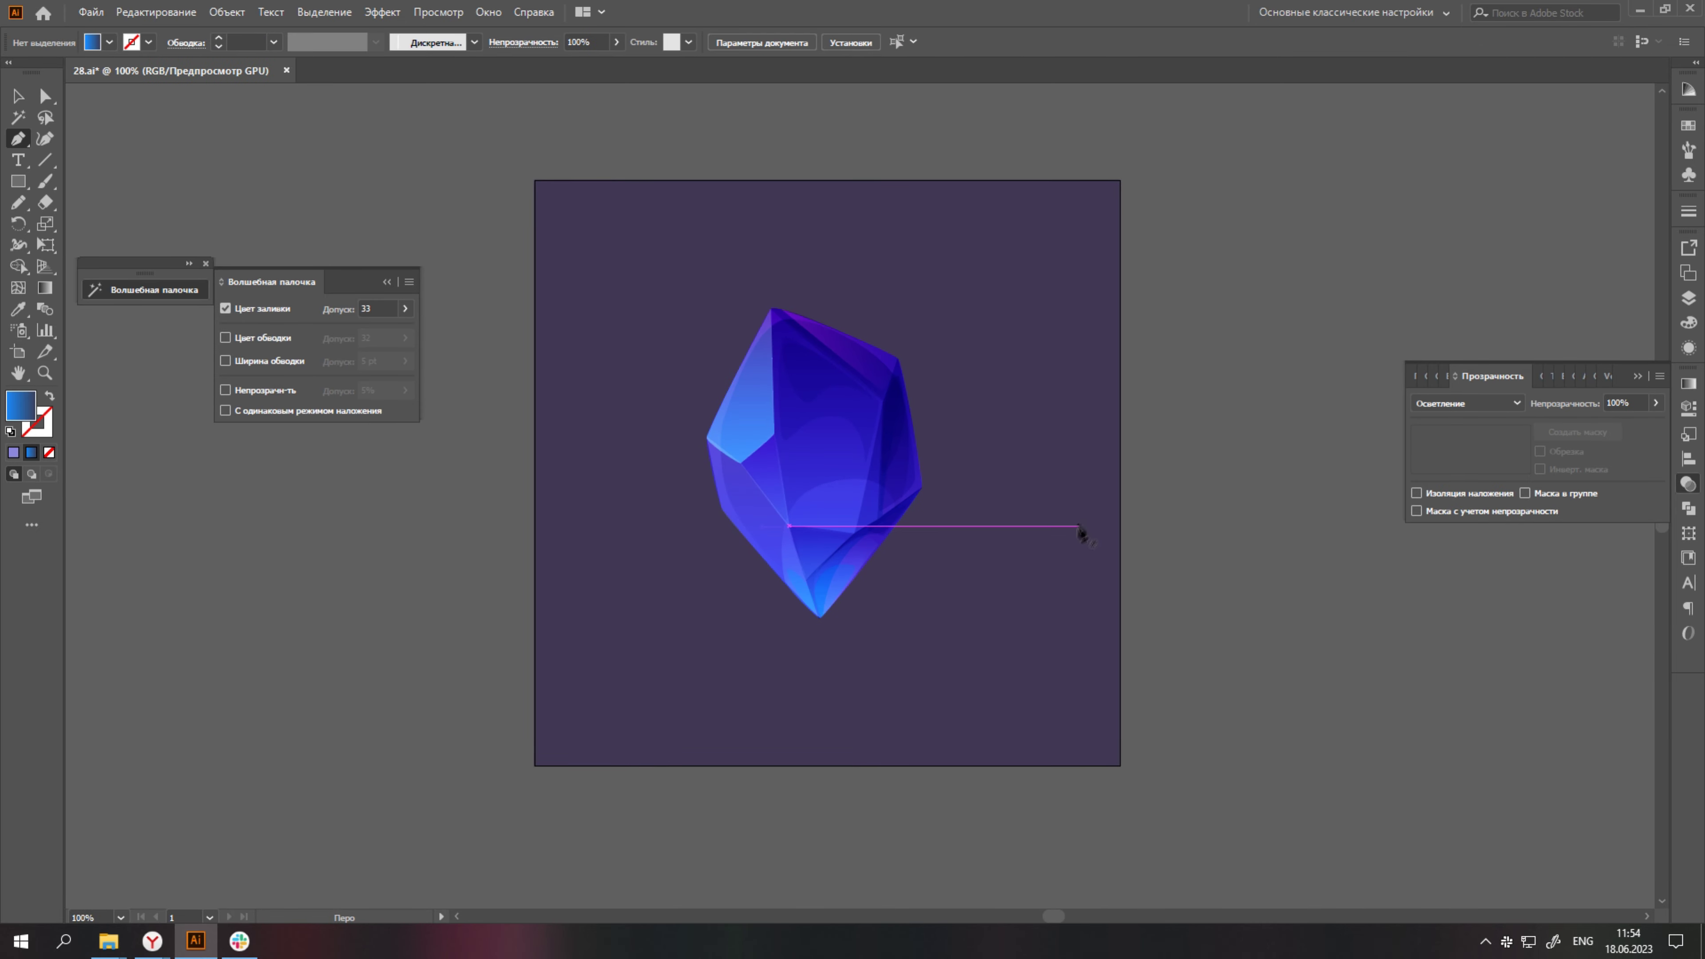
{"action": "scroll", "coordinate": [1083, 519], "scroll_direction": "down", "scroll_amount": 1}
{"action": "key", "text": "a"}
{"action": "scroll", "coordinate": [943, 482], "scroll_direction": "up", "scroll_amount": 2}
{"action": "left_click", "coordinate": [954, 430]}
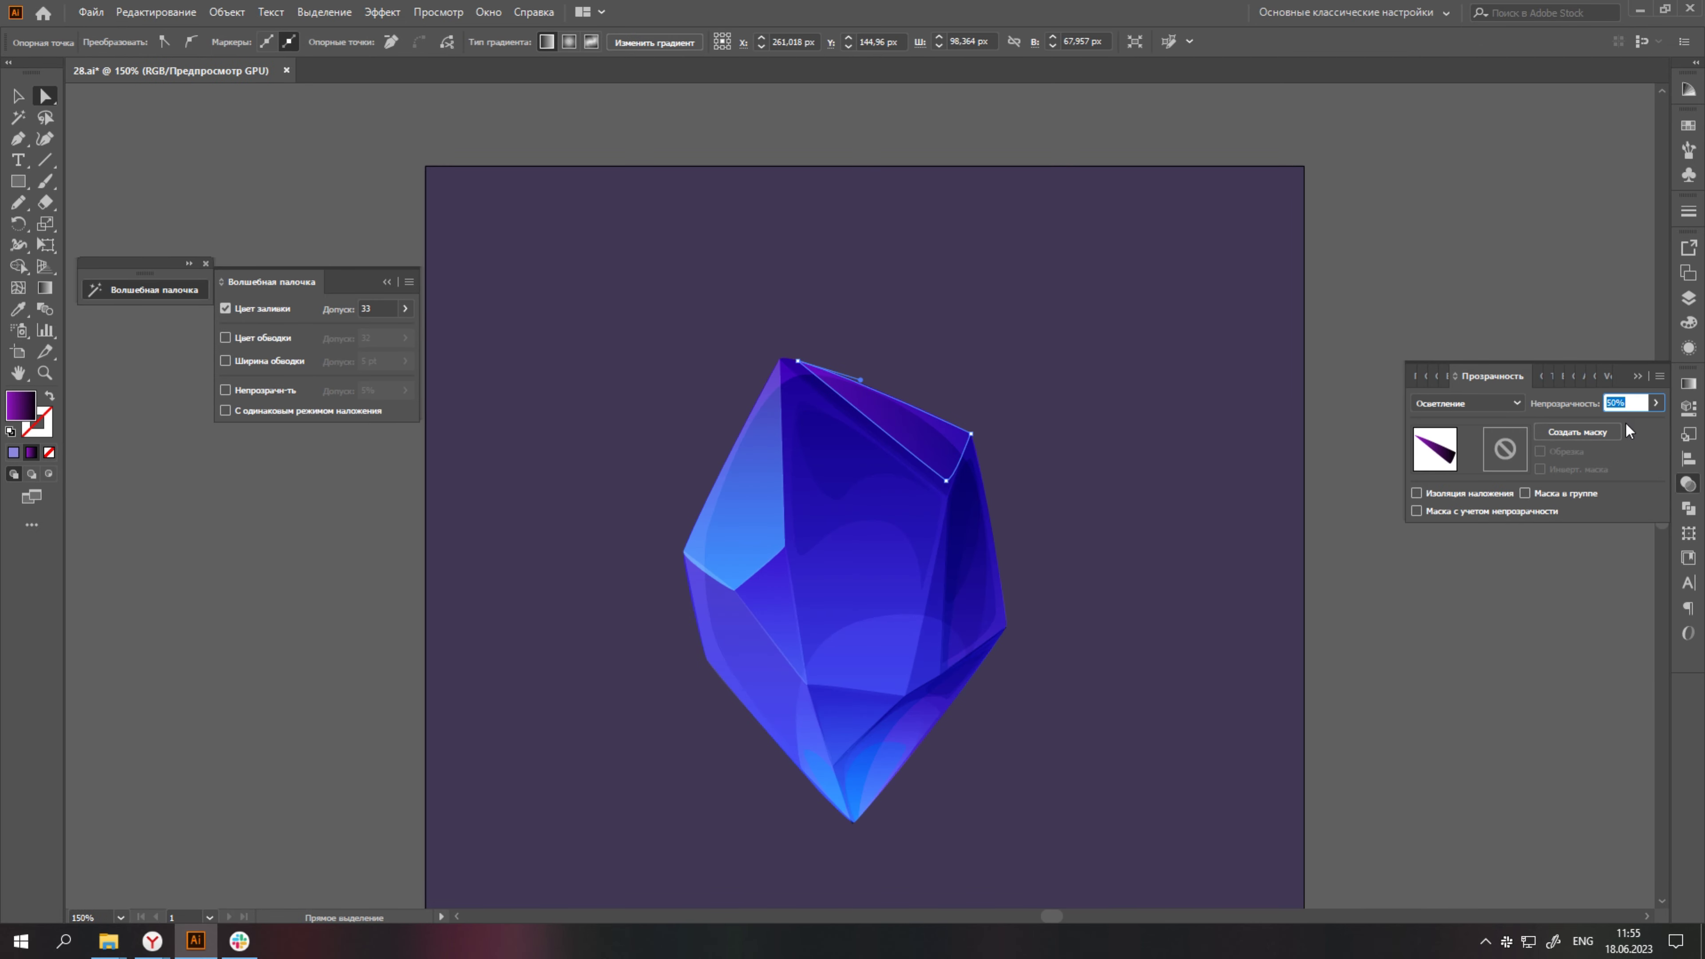
Draw a three-point highlight shape along the bright facet's lower edge.
{"action": "scroll", "coordinate": [1192, 510], "scroll_direction": "up", "scroll_amount": 2}
{"action": "key", "text": "ctrl+shift+a"}
{"action": "scroll", "coordinate": [1190, 422], "scroll_direction": "down", "scroll_amount": 3}
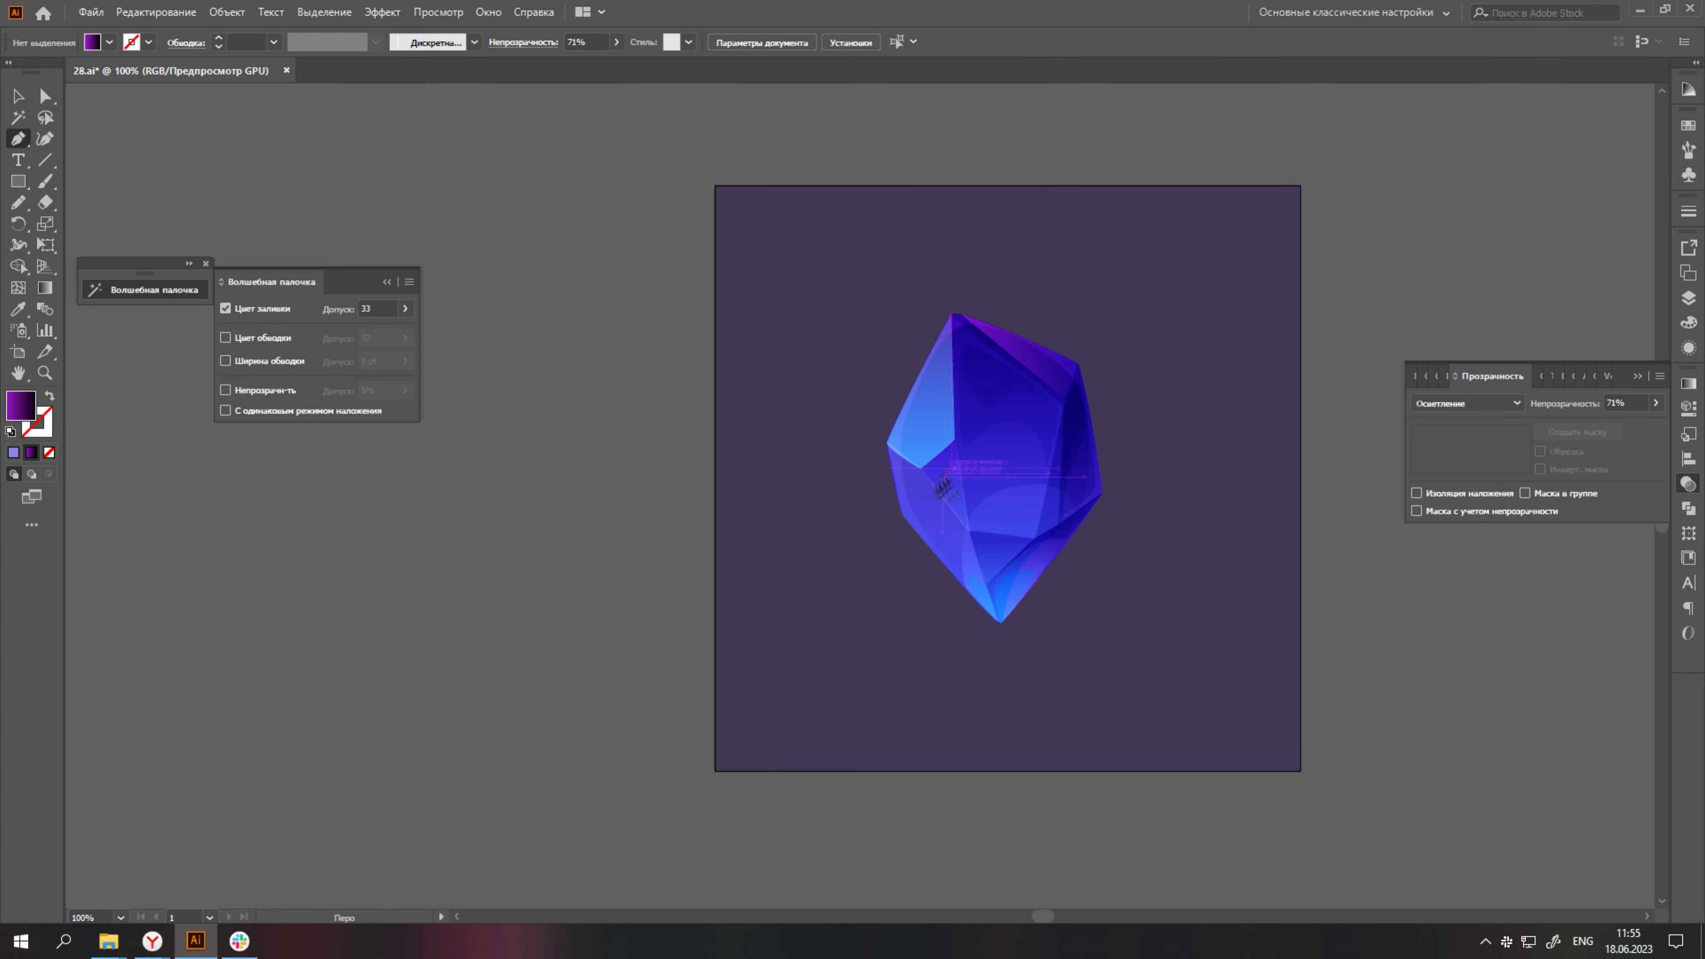
{"action": "scroll", "coordinate": [1223, 538], "scroll_direction": "down", "scroll_amount": 1}
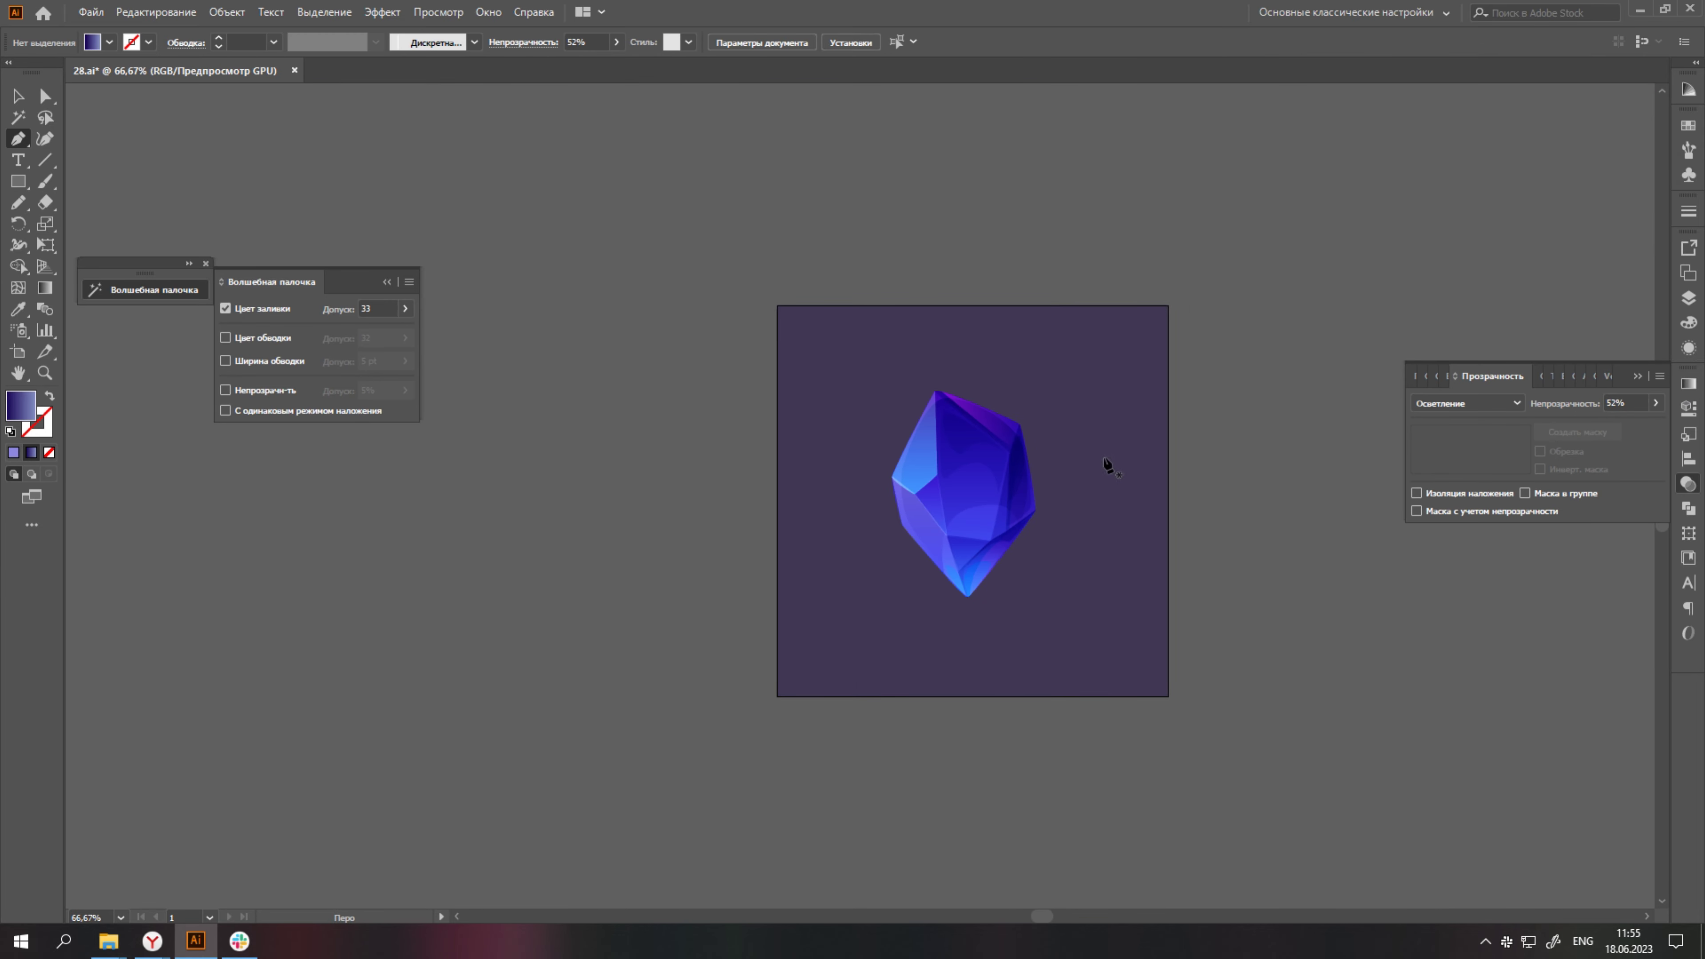
{"action": "scroll", "coordinate": [926, 479], "scroll_direction": "up", "scroll_amount": 6}
{"action": "scroll", "coordinate": [726, 568], "scroll_direction": "up", "scroll_amount": 2}
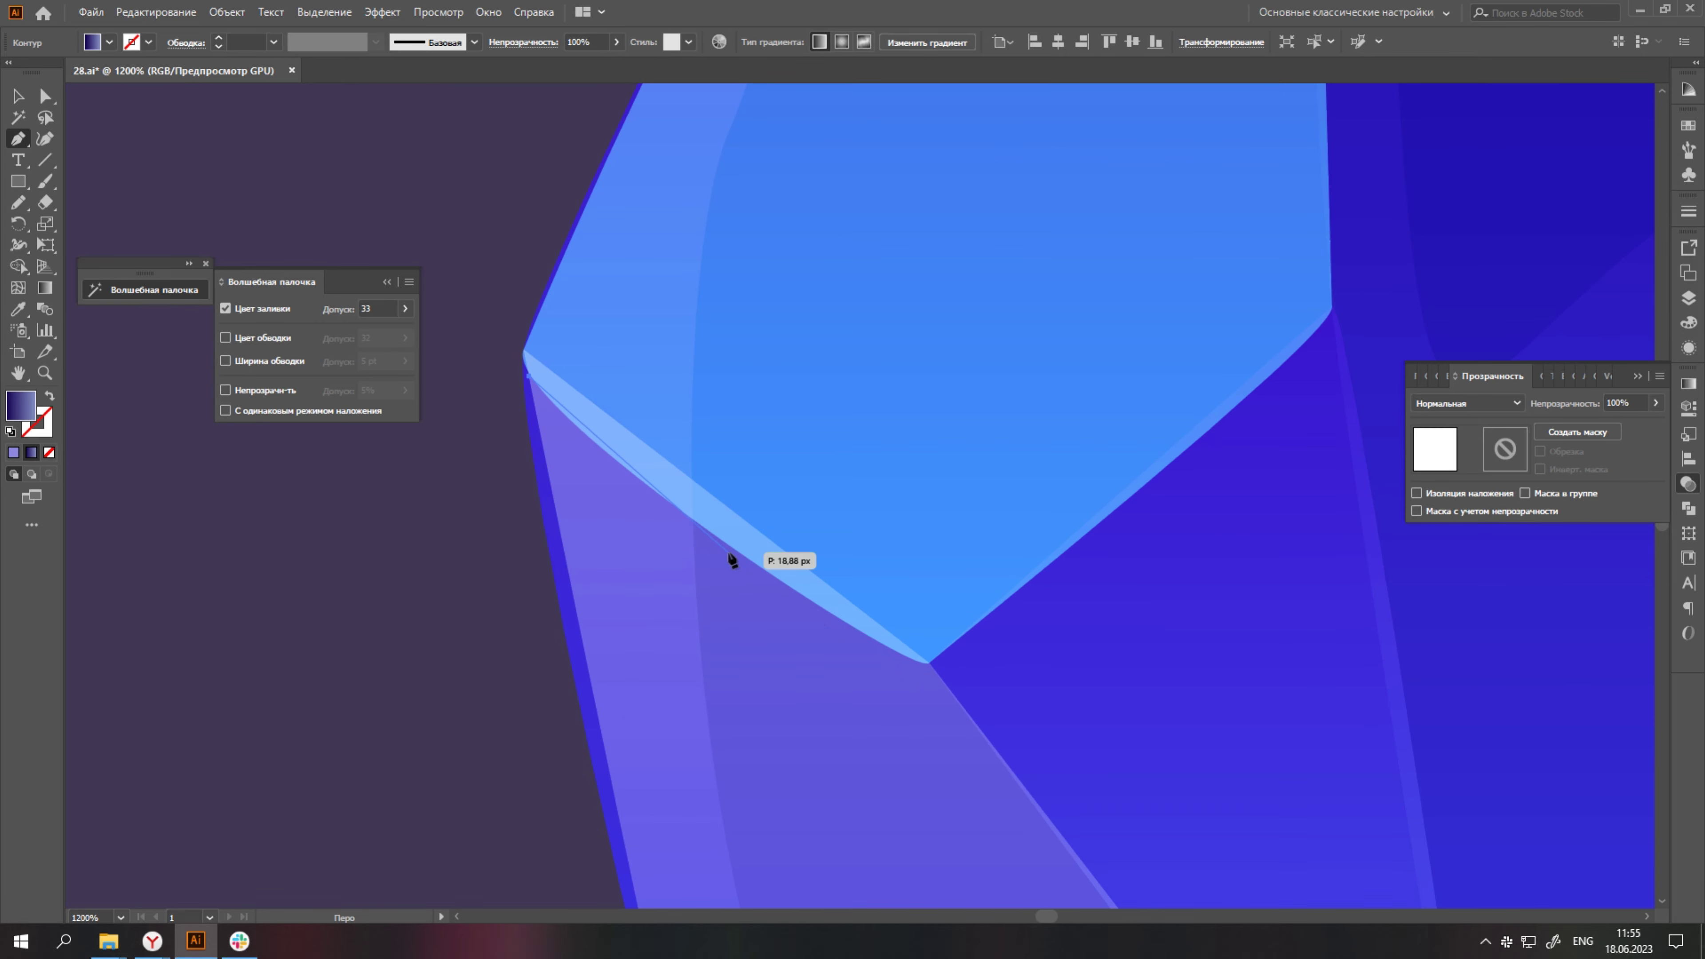
{"action": "left_click", "coordinate": [730, 559]}
{"action": "scroll", "coordinate": [730, 560], "scroll_direction": "down", "scroll_amount": 2}
{"action": "left_click", "coordinate": [997, 750]}
{"action": "scroll", "coordinate": [997, 750], "scroll_direction": "up", "scroll_amount": 1}
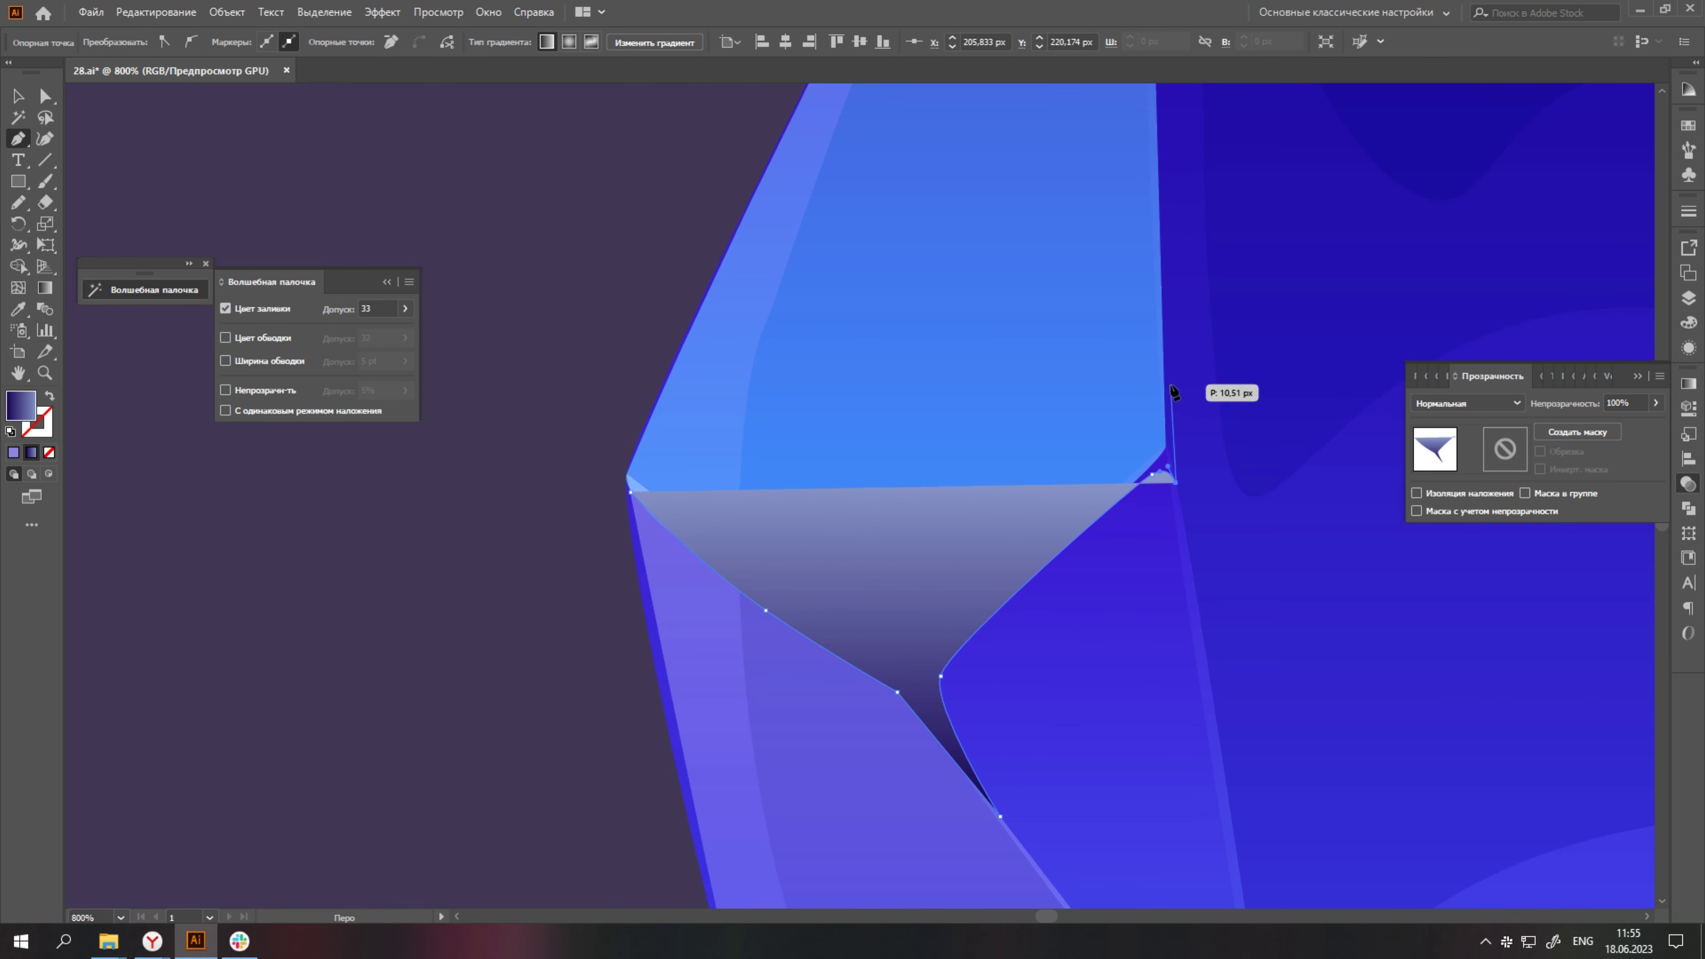
{"action": "left_click", "coordinate": [1172, 393]}
{"action": "scroll", "coordinate": [1171, 393], "scroll_direction": "down", "scroll_amount": 2}
Set the highlight's blend mode to Lighten in the Transparency panel and deselect it.
{"action": "key", "text": "a"}
{"action": "scroll", "coordinate": [839, 598], "scroll_direction": "down", "scroll_amount": 2}
{"action": "left_click", "coordinate": [1466, 403]}
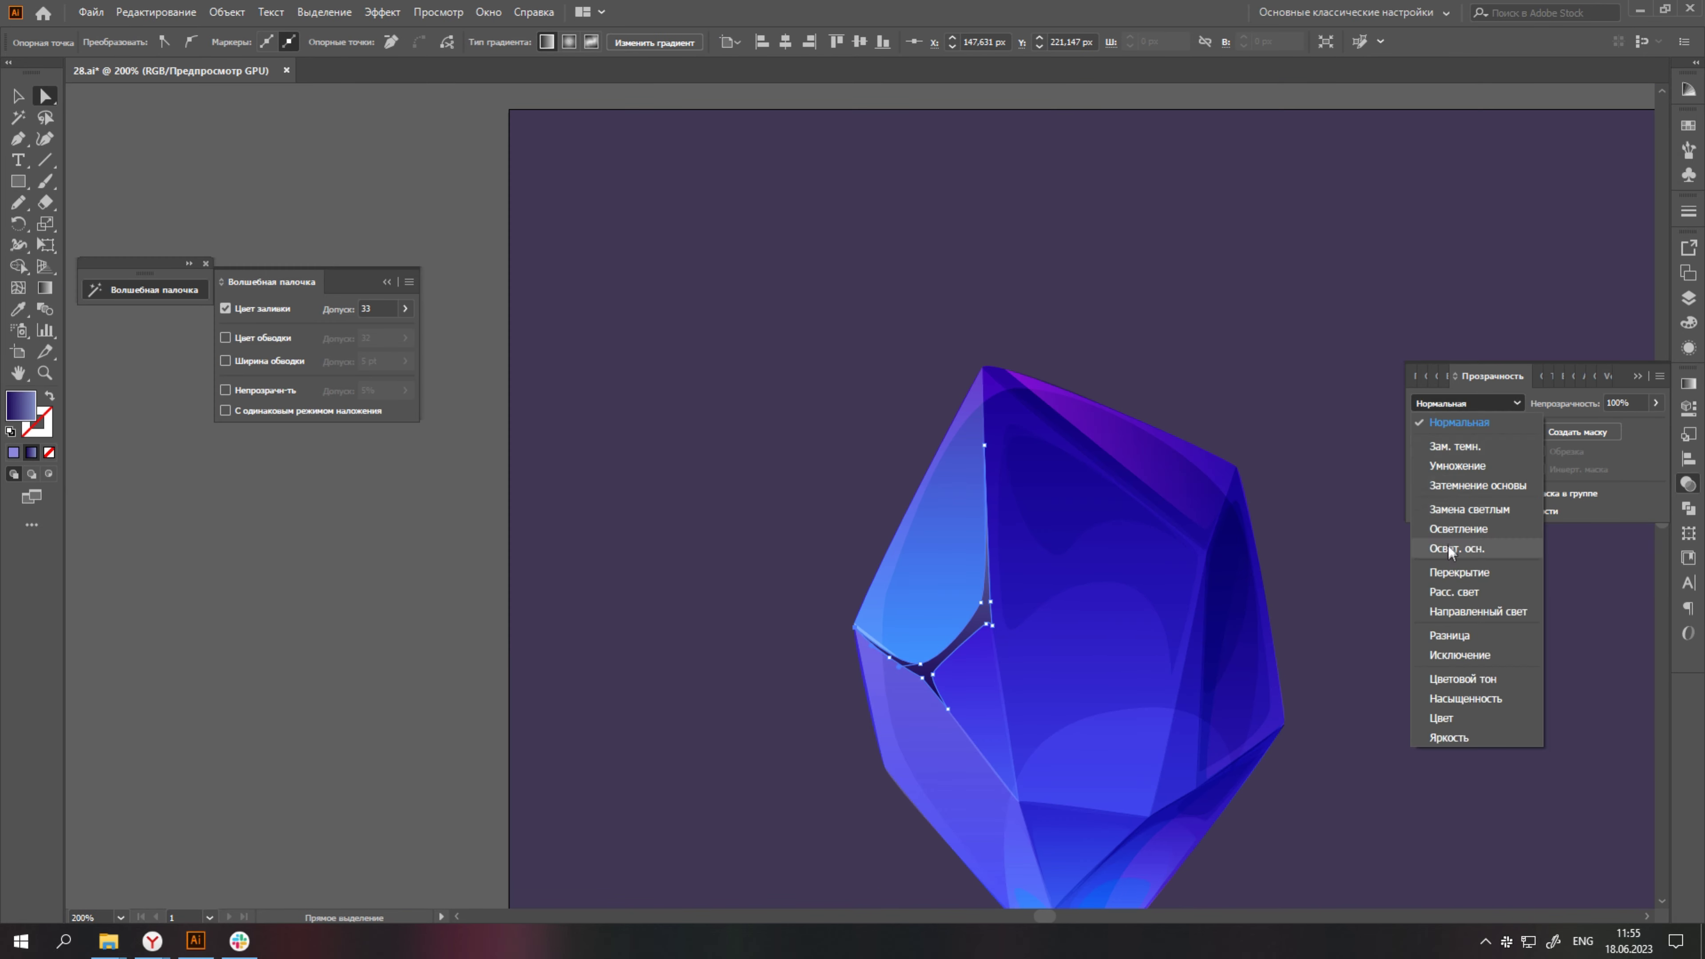
{"action": "key", "text": "Escape"}
{"action": "key", "text": "ctrl+minus"}
{"action": "left_click", "coordinate": [1689, 384]}
{"action": "left_click", "coordinate": [1689, 484]}
{"action": "key", "text": "ctrl+shift+a"}
{"action": "scroll", "coordinate": [1306, 654], "scroll_direction": "down", "scroll_amount": 1}
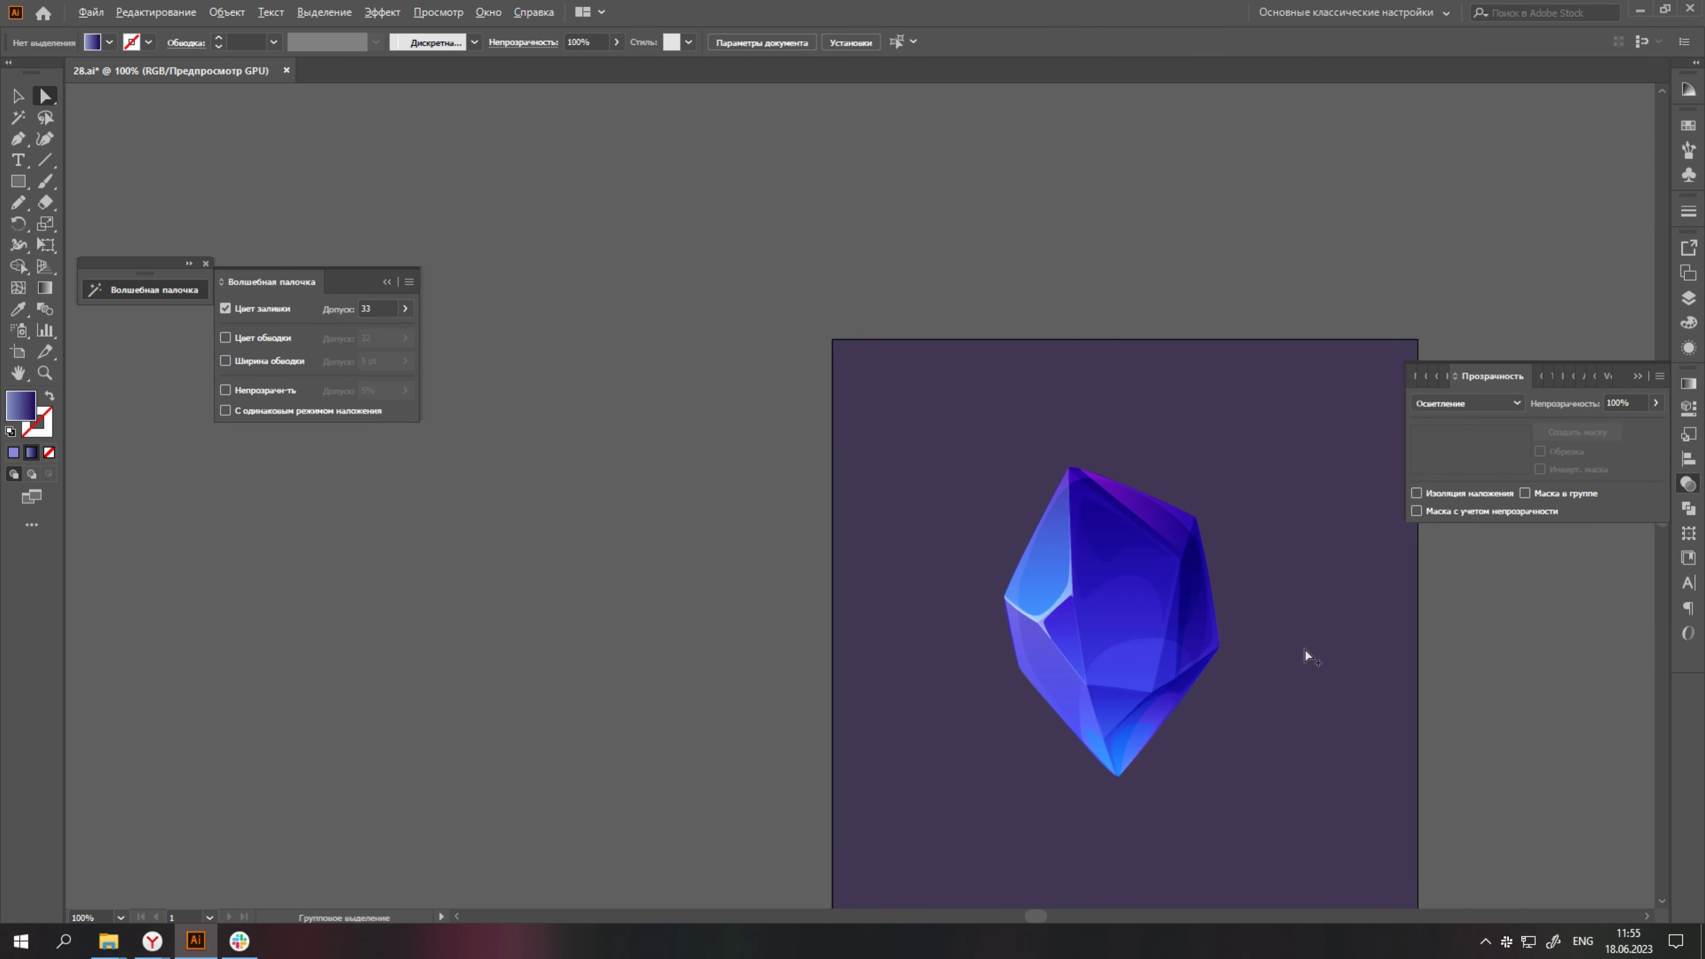
Start a thin highlight strip along the lower-right seam and sample an existing style.
{"action": "key", "text": "p"}
{"action": "scroll", "coordinate": [1122, 514], "scroll_direction": "up", "scroll_amount": 3}
{"action": "scroll", "coordinate": [886, 766], "scroll_direction": "down", "scroll_amount": 3}
{"action": "scroll", "coordinate": [845, 617], "scroll_direction": "up", "scroll_amount": 5}
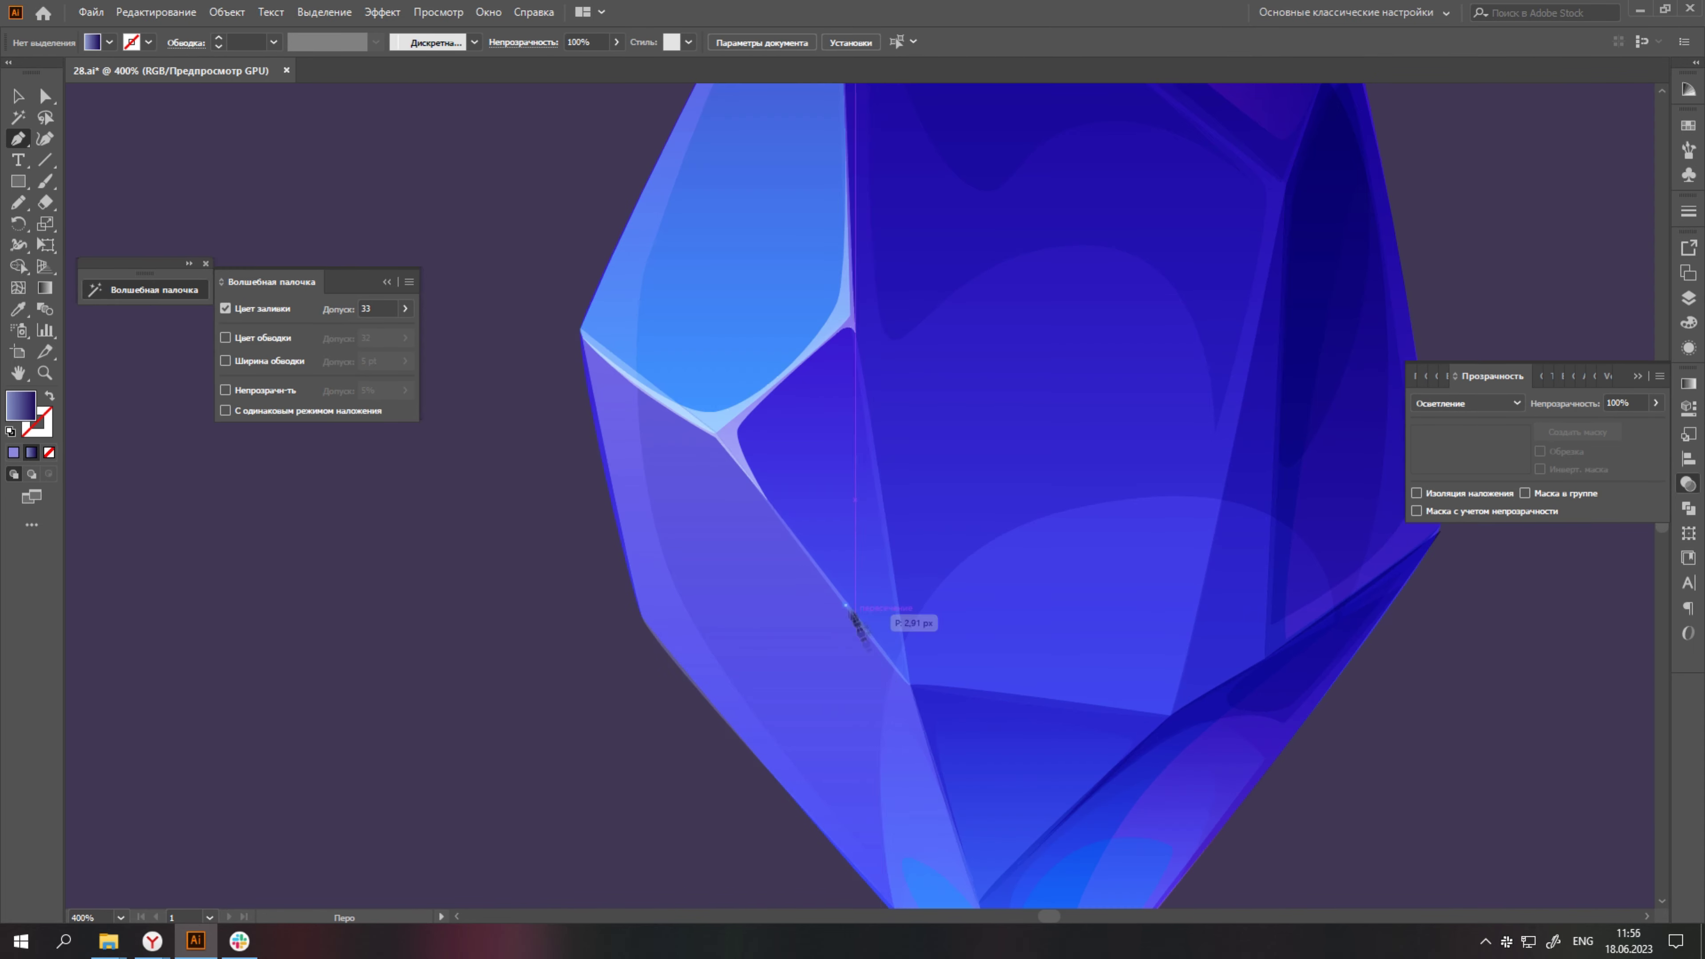
{"action": "scroll", "coordinate": [932, 571], "scroll_direction": "up", "scroll_amount": 3}
{"action": "left_click", "coordinate": [932, 571]}
{"action": "left_click", "coordinate": [1014, 720]}
{"action": "scroll", "coordinate": [1015, 720], "scroll_direction": "down", "scroll_amount": 3}
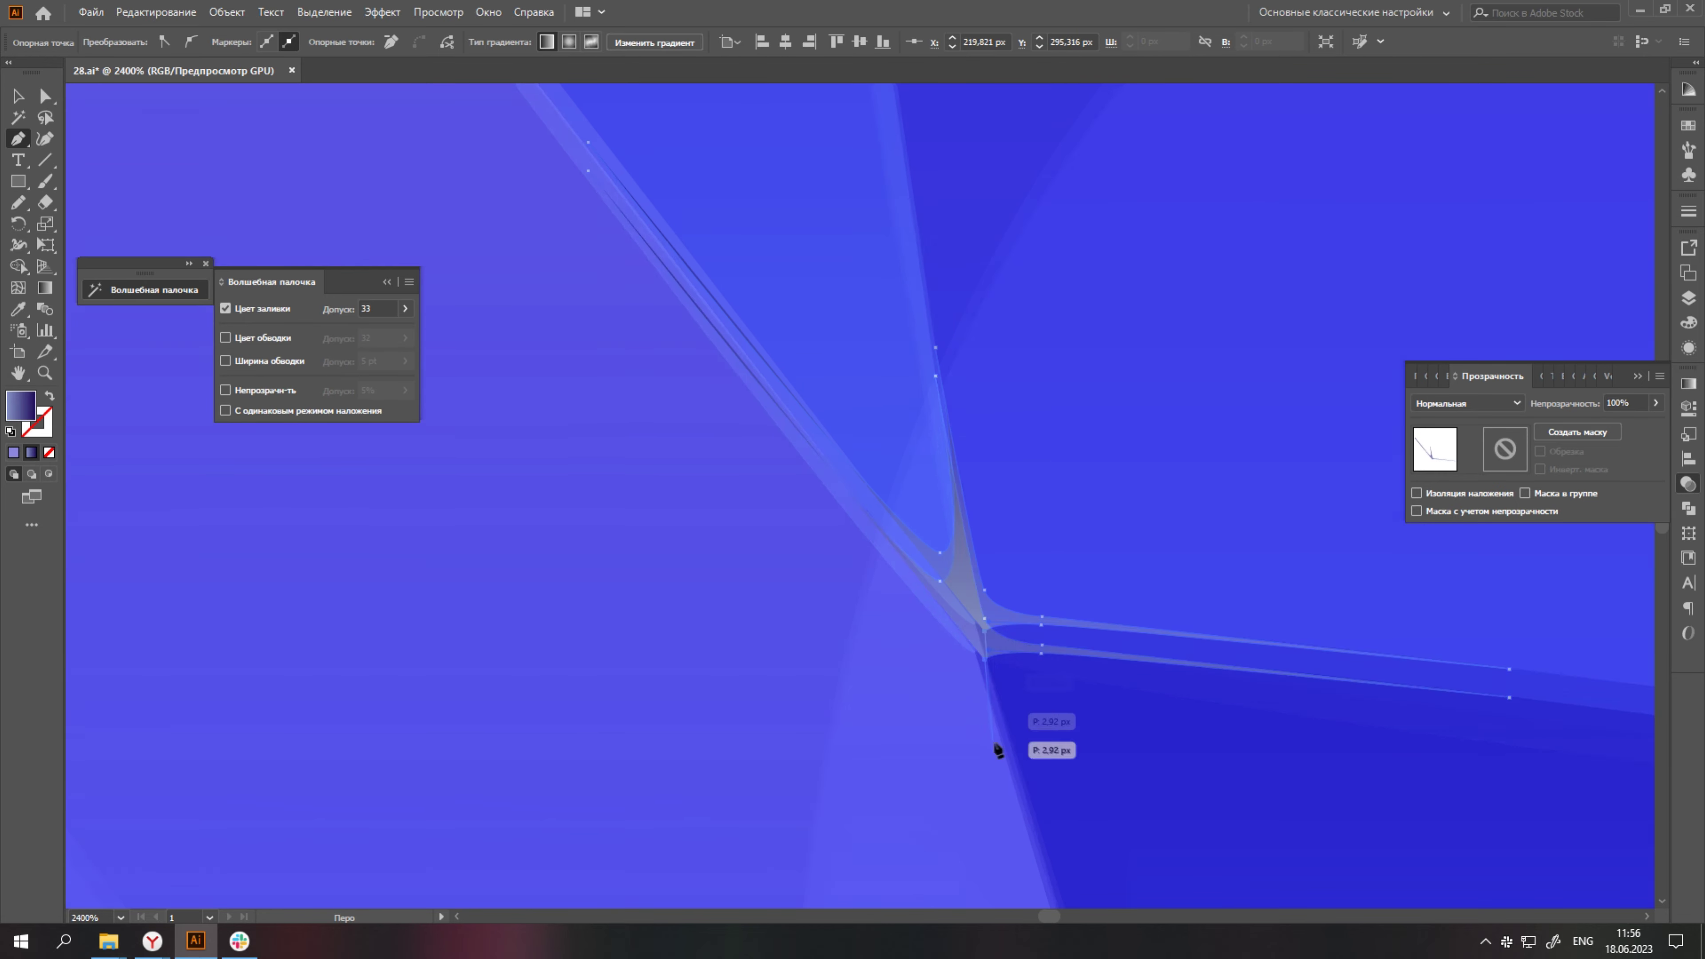
{"action": "scroll", "coordinate": [997, 750], "scroll_direction": "down", "scroll_amount": 2}
{"action": "scroll", "coordinate": [845, 475], "scroll_direction": "down", "scroll_amount": 2}
{"action": "key", "text": "i"}
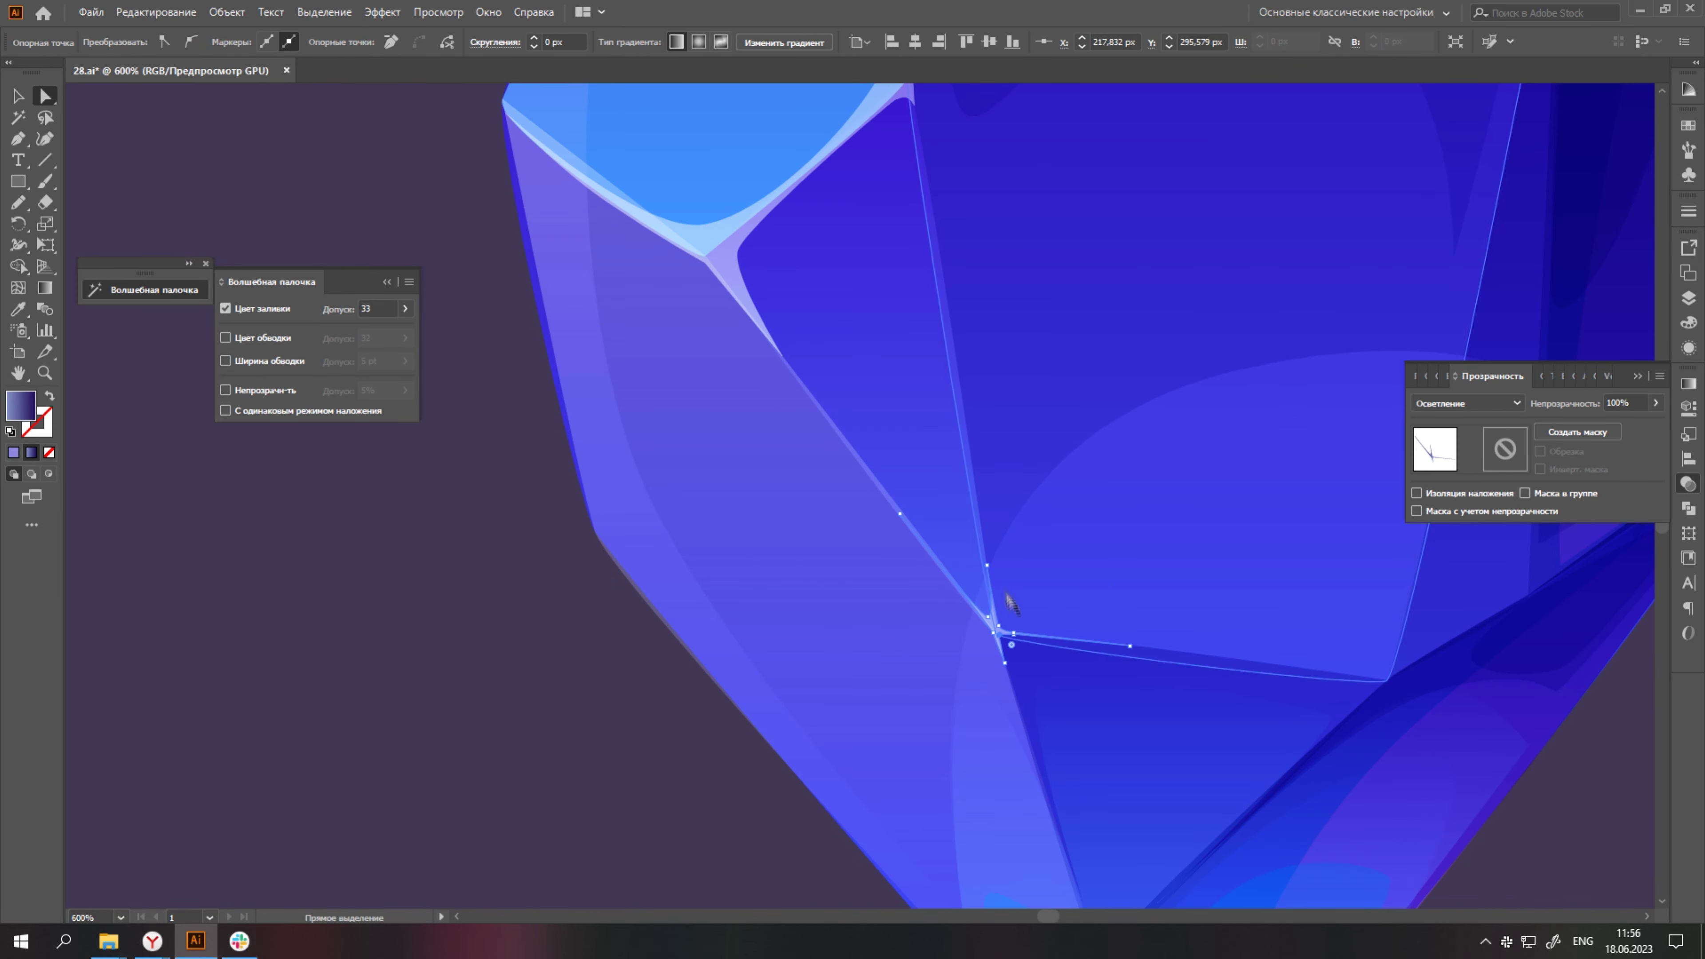
{"action": "key", "text": "a"}
{"action": "scroll", "coordinate": [1000, 605], "scroll_direction": "up", "scroll_amount": 3}
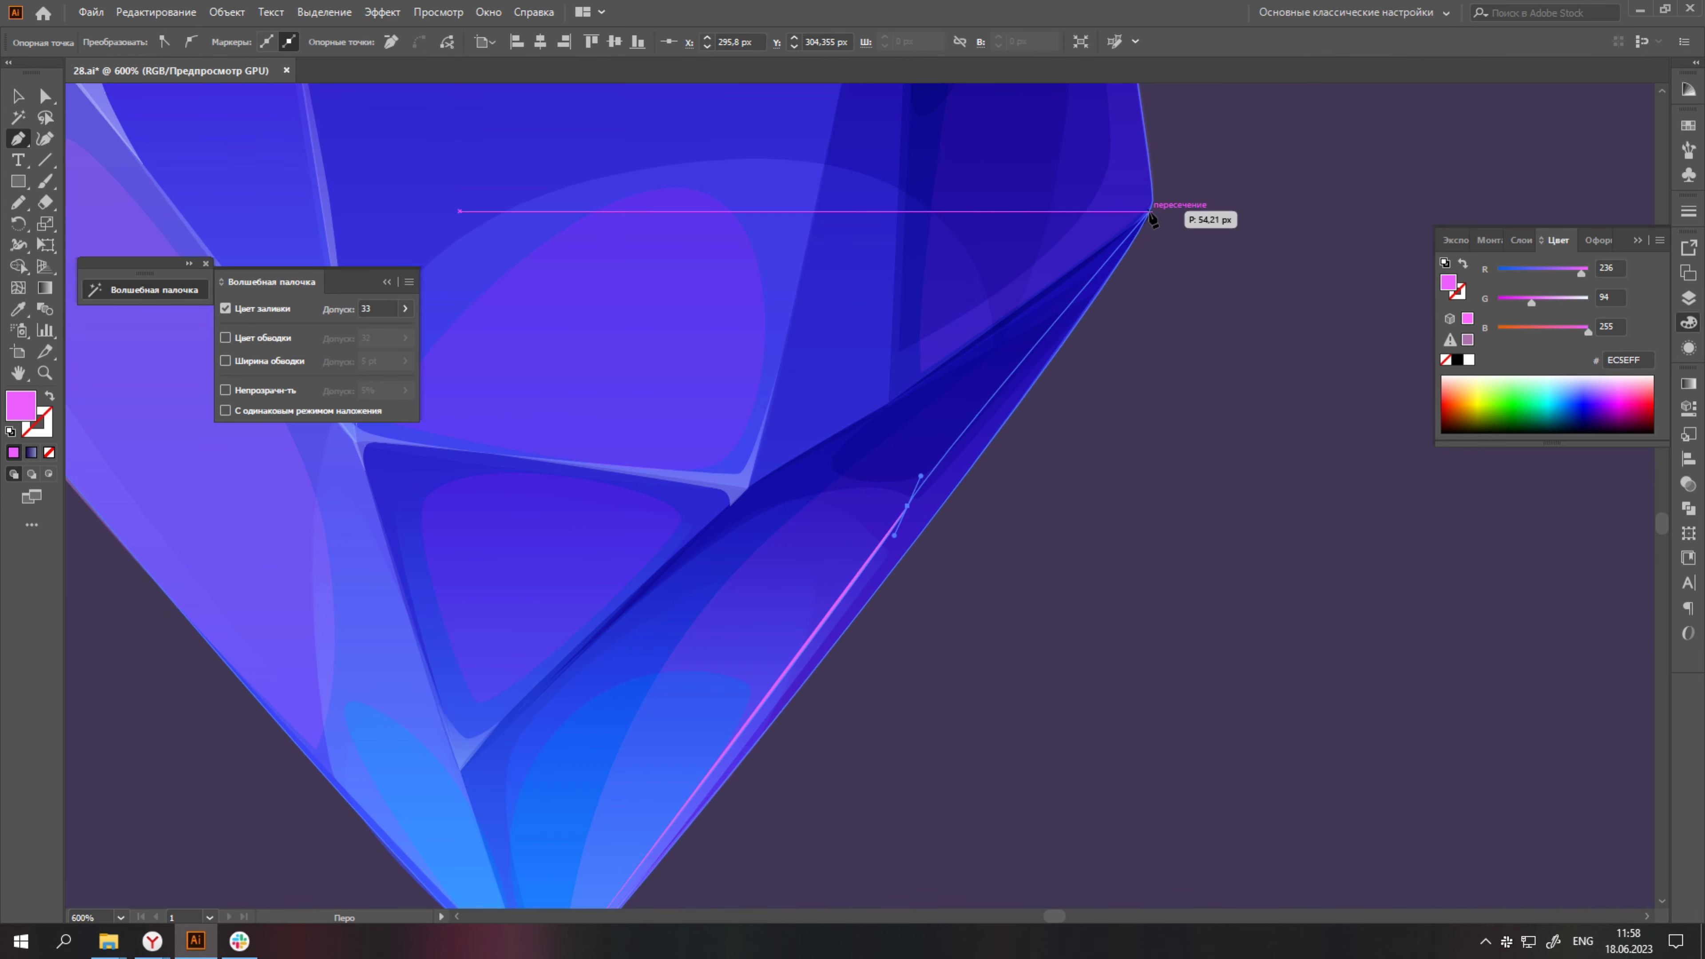
End the edge path at the top vertex and apply the pink gradient with the Eyedropper.
{"action": "left_click", "coordinate": [1151, 212]}
{"action": "scroll", "coordinate": [1151, 215], "scroll_direction": "down", "scroll_amount": 1}
{"action": "scroll", "coordinate": [919, 794], "scroll_direction": "down", "scroll_amount": 1}
{"action": "key", "text": "i"}
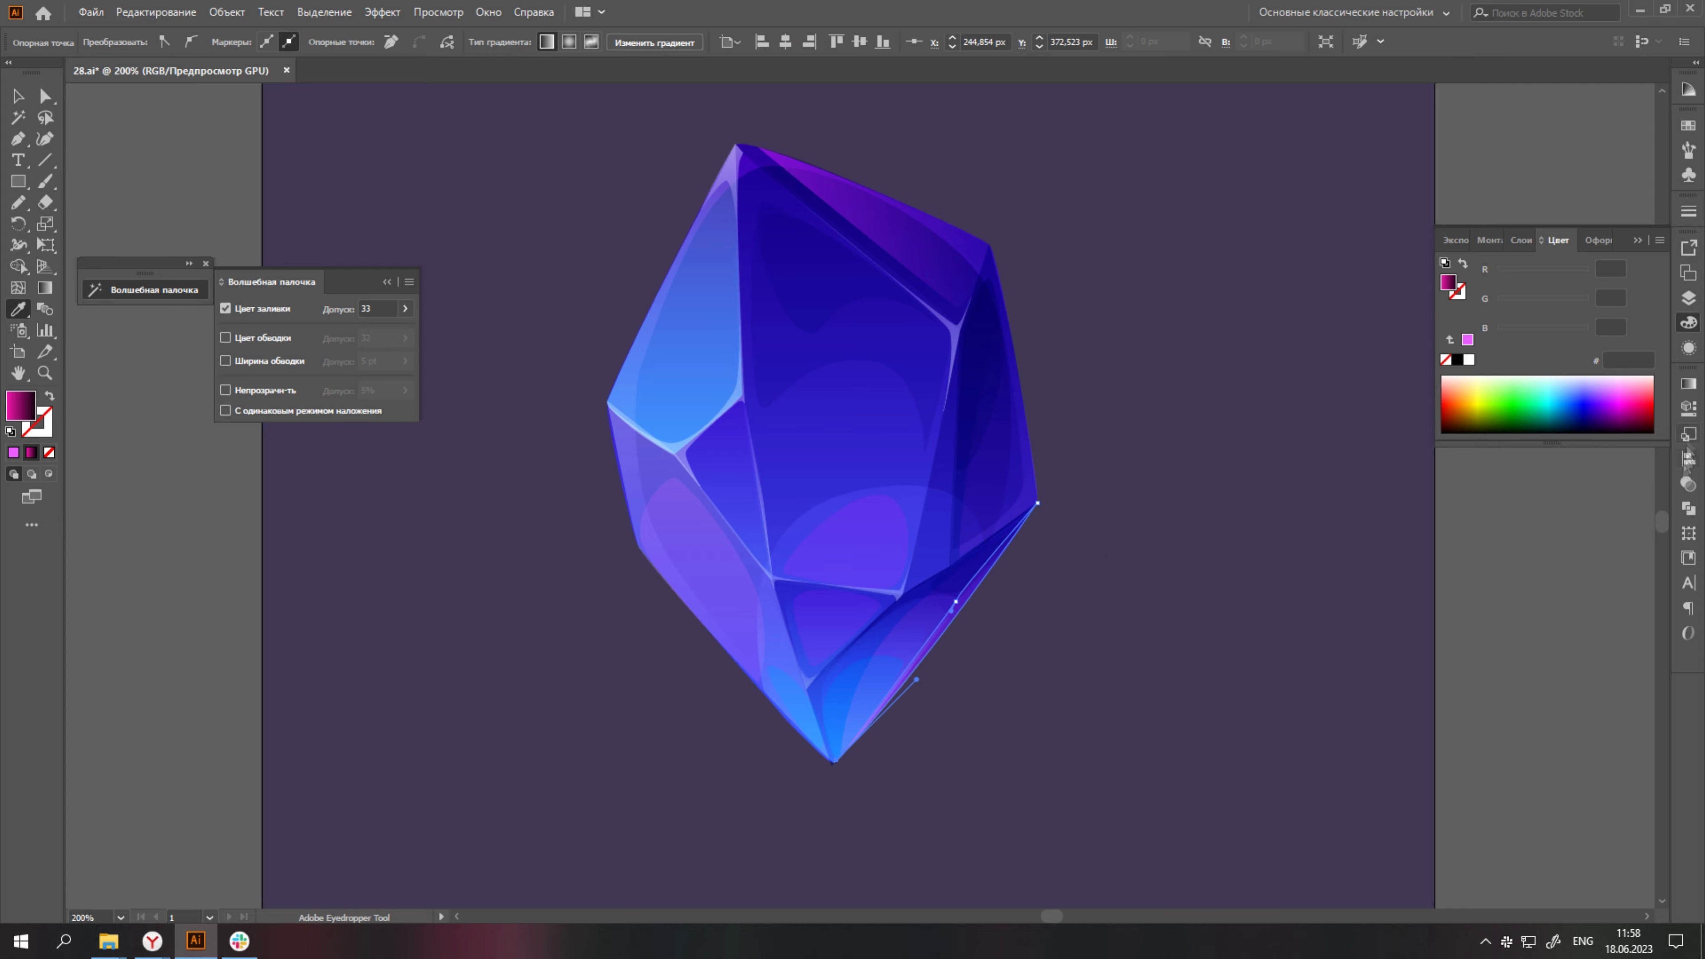
{"action": "left_click", "coordinate": [1689, 436]}
{"action": "left_click", "coordinate": [1689, 384]}
{"action": "left_click", "coordinate": [1556, 509]}
{"action": "scroll", "coordinate": [1070, 294], "scroll_direction": "up", "scroll_amount": 1}
Add a rim path point at the crystal's right vertex, sample the pink gradient, and deselect it.
{"action": "key", "text": "p"}
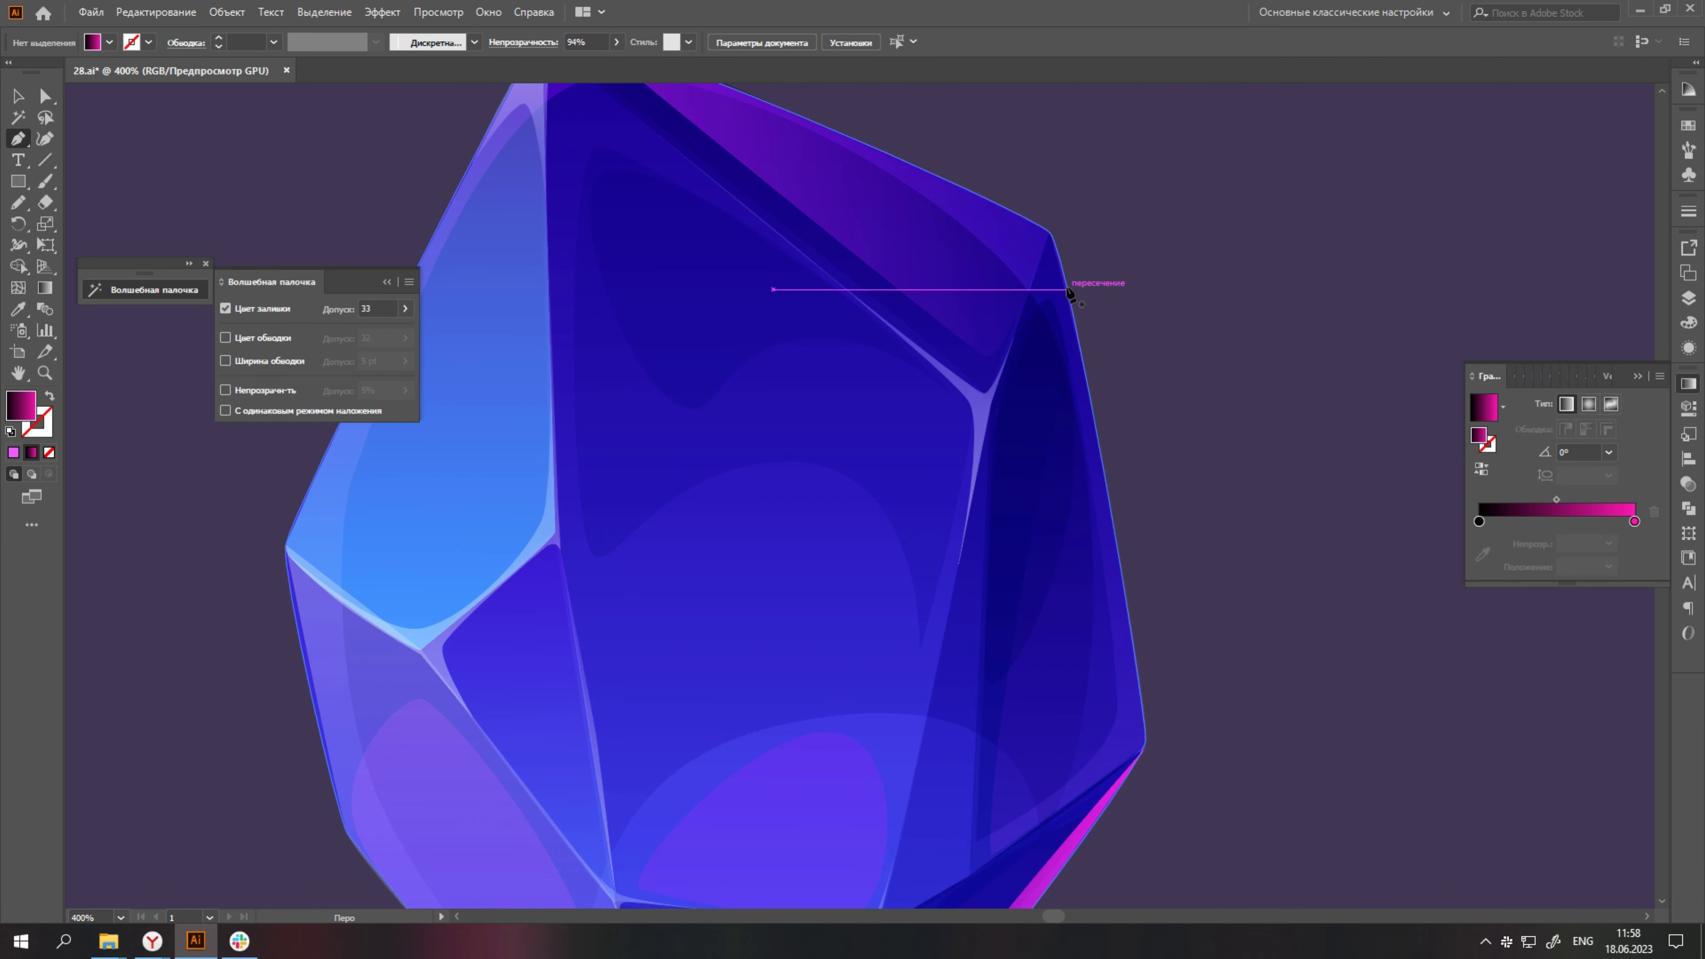
{"action": "scroll", "coordinate": [1070, 295], "scroll_direction": "down", "scroll_amount": 1}
{"action": "left_click", "coordinate": [1141, 653]}
{"action": "scroll", "coordinate": [1141, 654], "scroll_direction": "down", "scroll_amount": 1}
{"action": "key", "text": "i"}
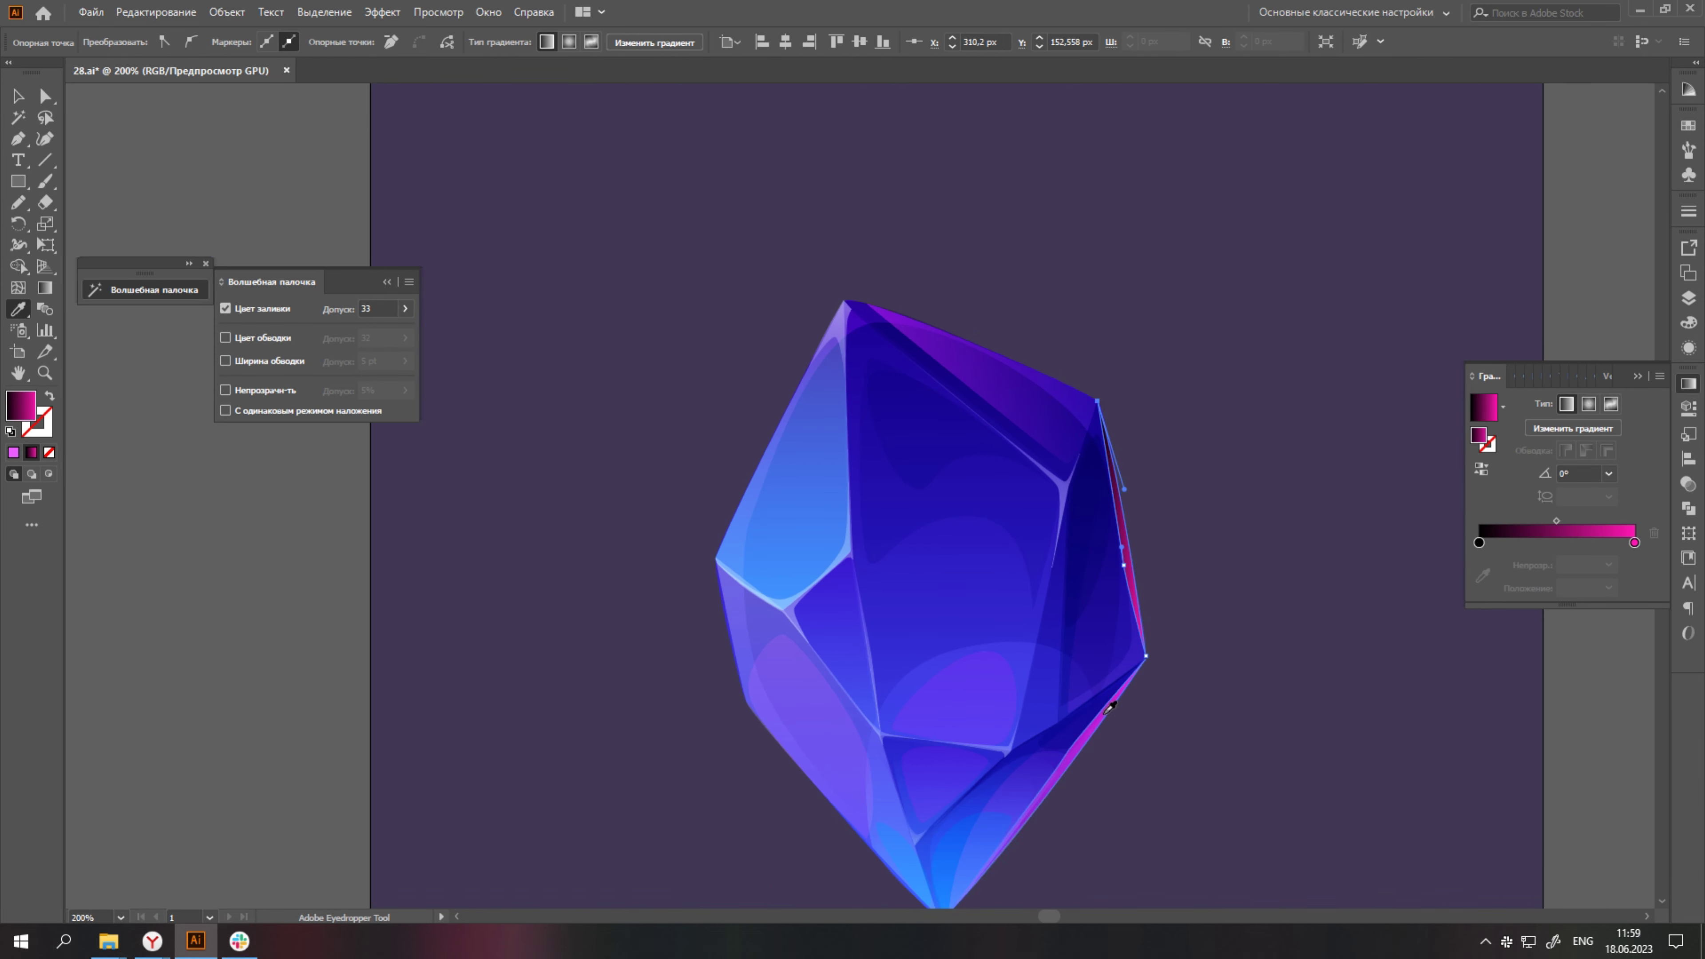
{"action": "scroll", "coordinate": [1109, 708], "scroll_direction": "down", "scroll_amount": 1}
{"action": "key", "text": "a"}
{"action": "key", "text": "ctrl+shift+a"}
{"action": "scroll", "coordinate": [1227, 552], "scroll_direction": "down", "scroll_amount": 1}
{"action": "scroll", "coordinate": [1281, 622], "scroll_direction": "down", "scroll_amount": 1}
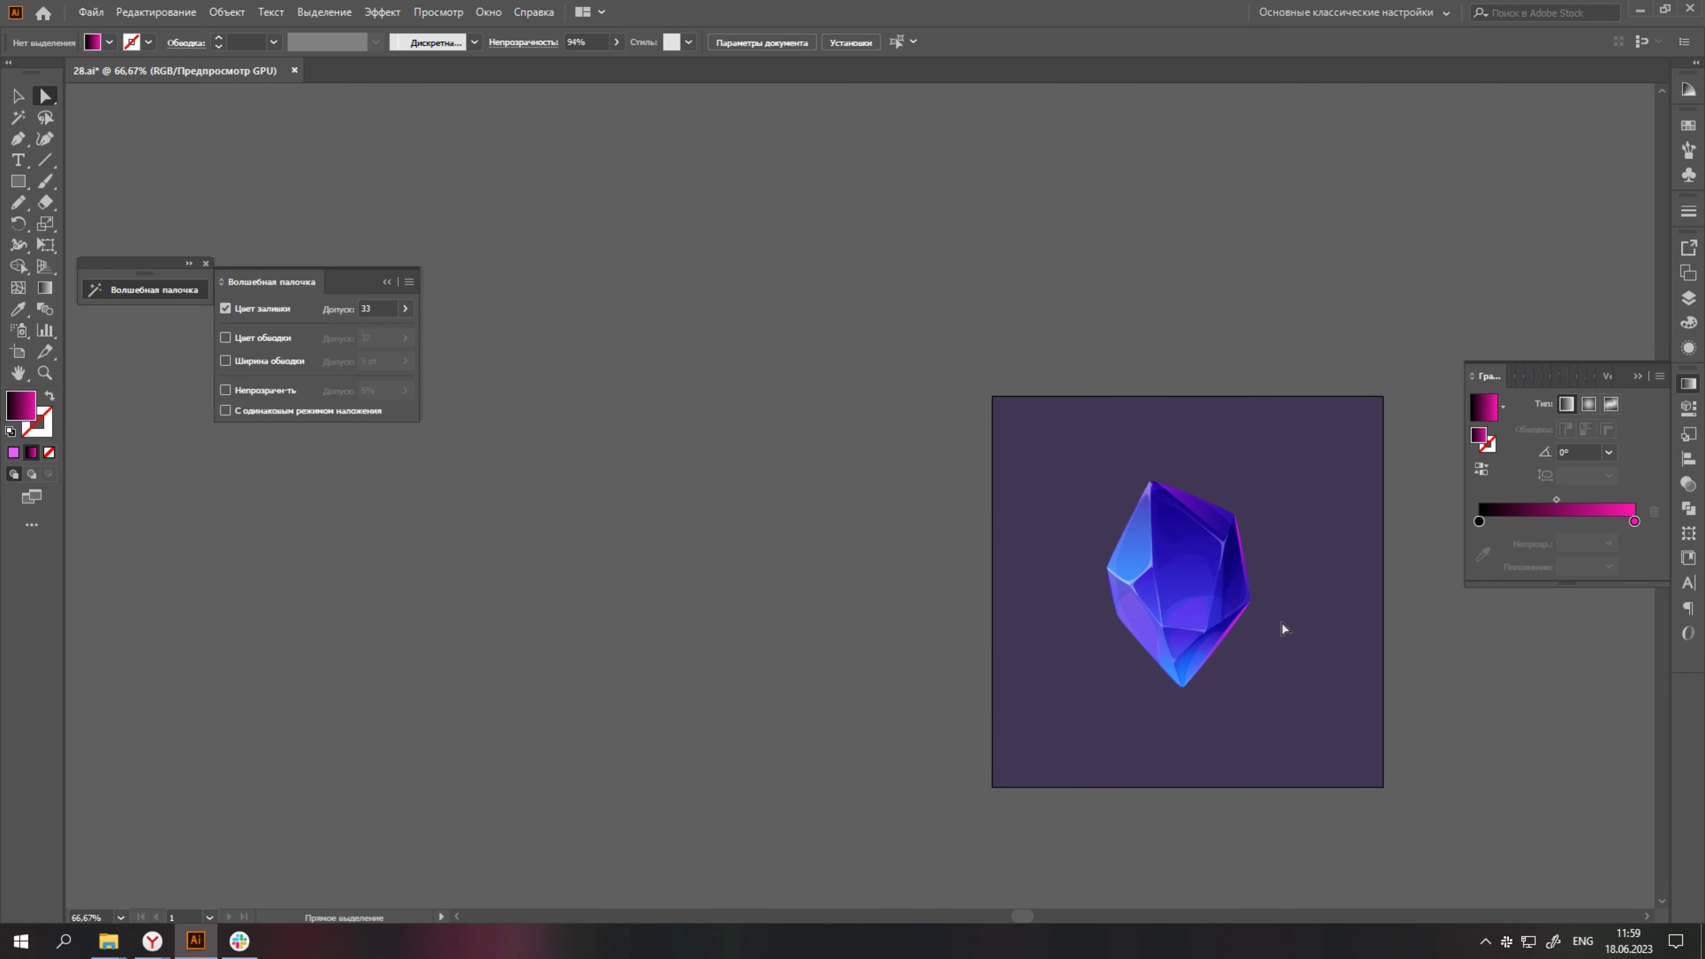
{"action": "scroll", "coordinate": [1282, 622], "scroll_direction": "up", "scroll_amount": 3}
{"action": "scroll", "coordinate": [1157, 705], "scroll_direction": "down", "scroll_amount": 3}
{"action": "scroll", "coordinate": [1260, 689], "scroll_direction": "down", "scroll_amount": 1}
{"action": "scroll", "coordinate": [1134, 653], "scroll_direction": "down", "scroll_amount": 1}
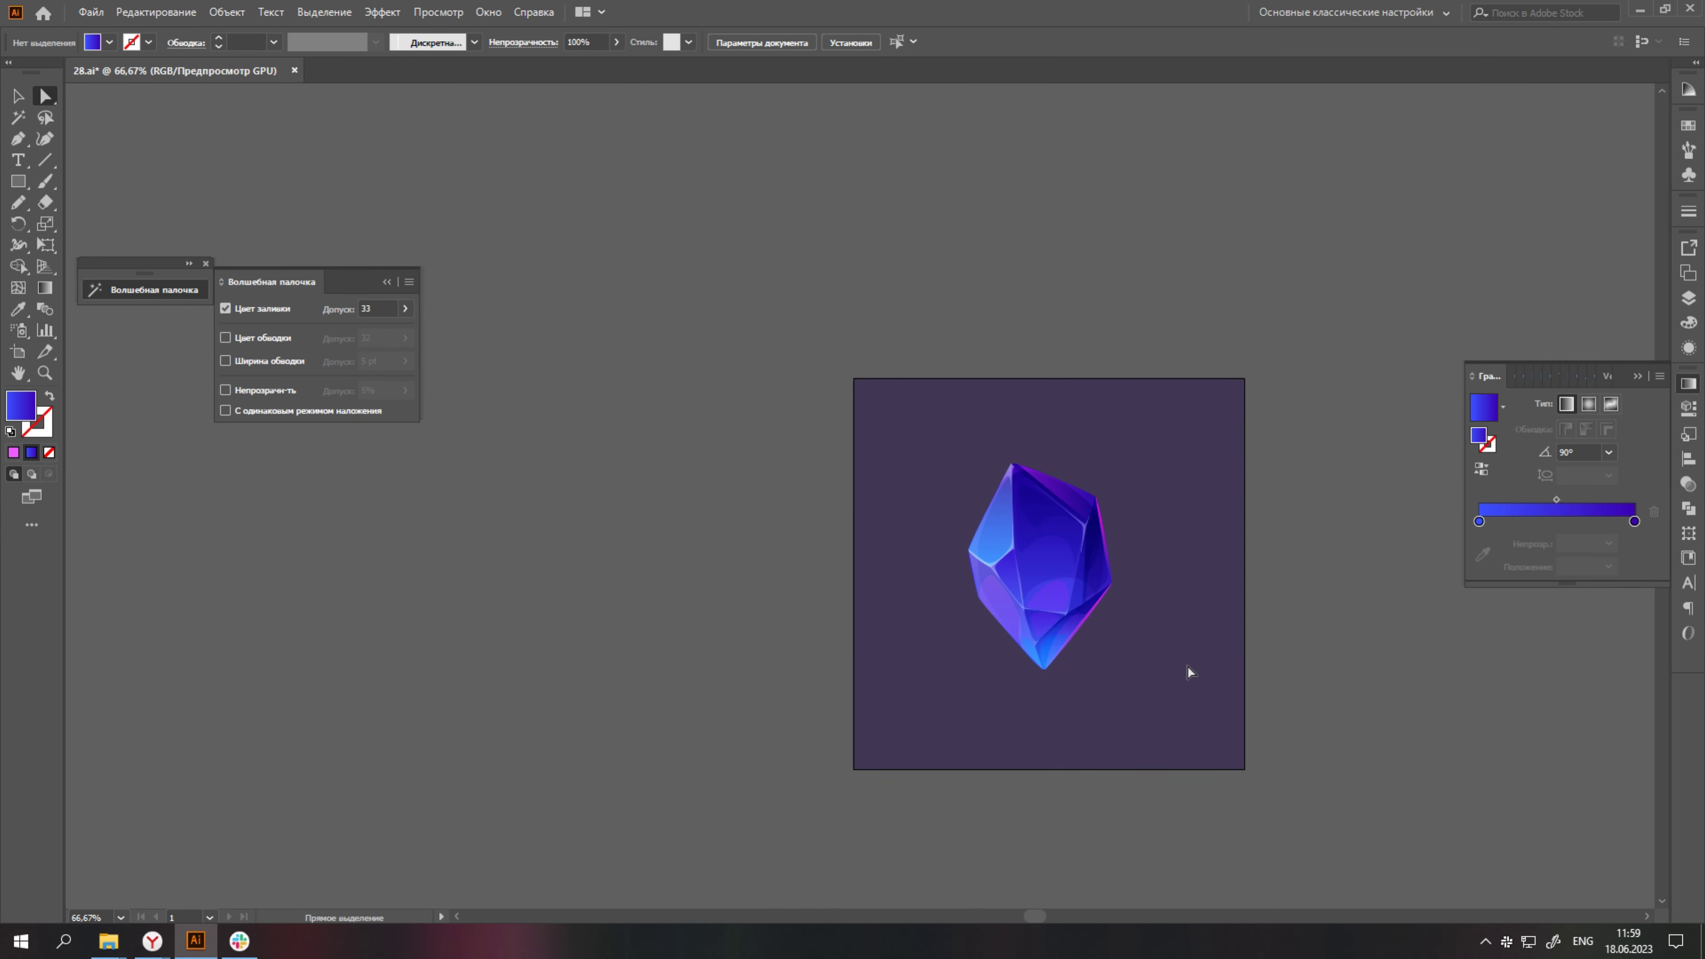
{"action": "key", "text": "p"}
{"action": "scroll", "coordinate": [1092, 599], "scroll_direction": "up", "scroll_amount": 4}
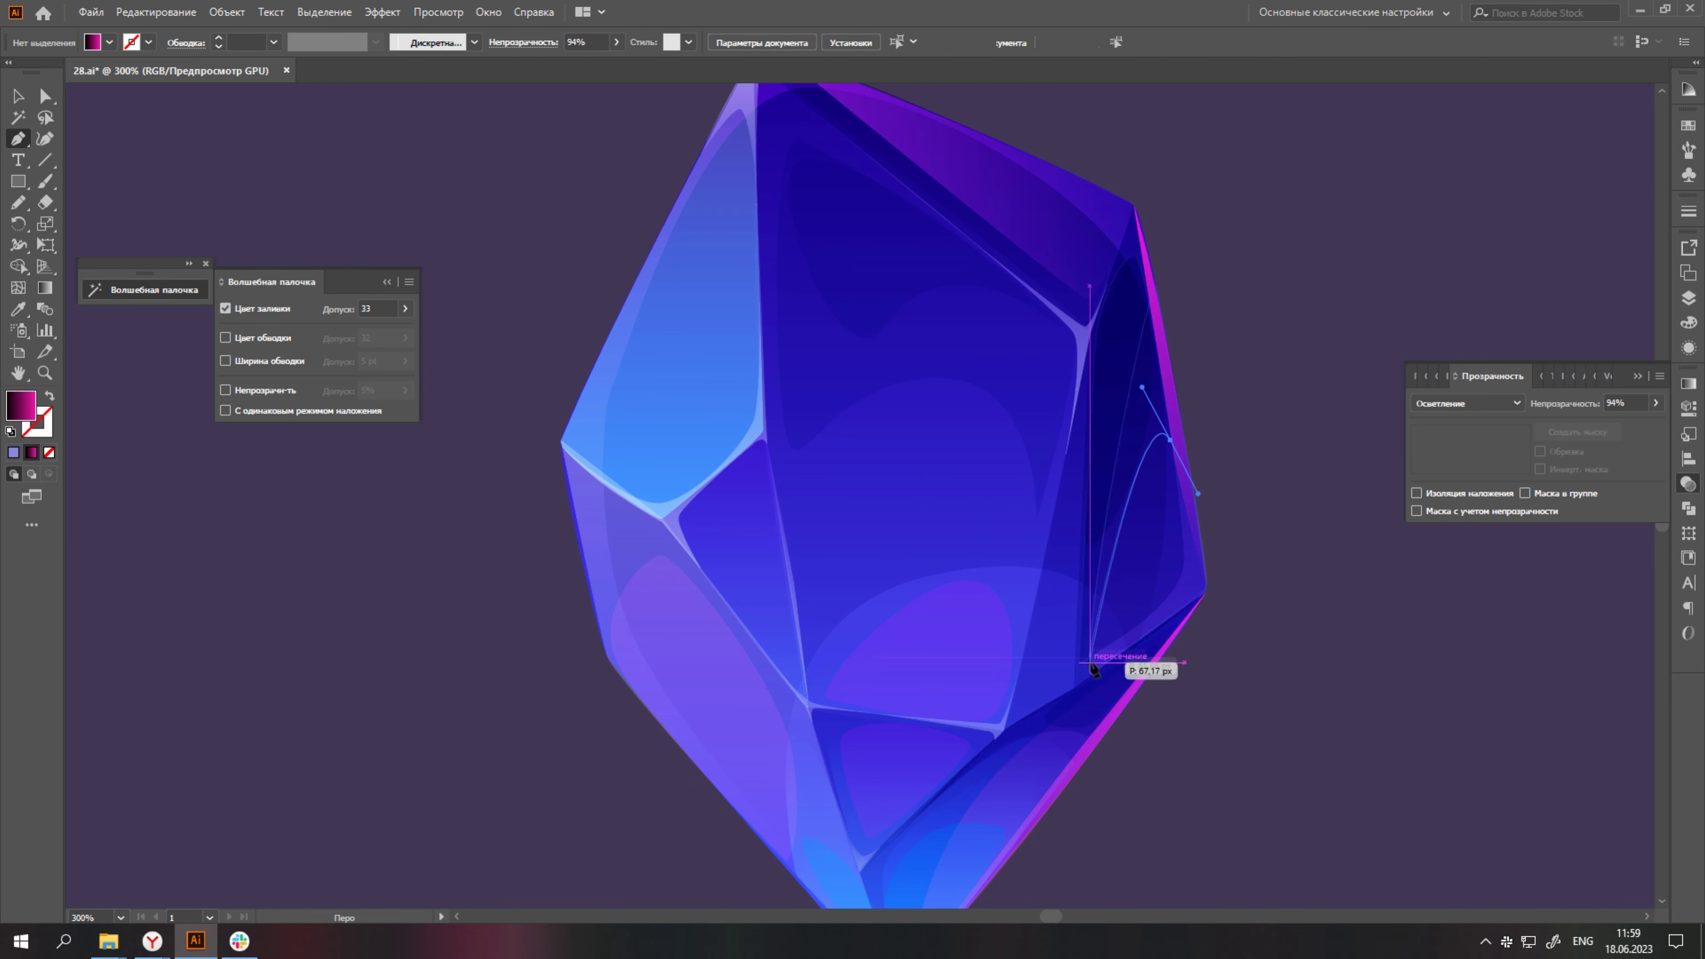
Close the magenta rim at the lower point, save, and edit the left gradient stop colour.
{"action": "left_click", "coordinate": [1091, 665]}
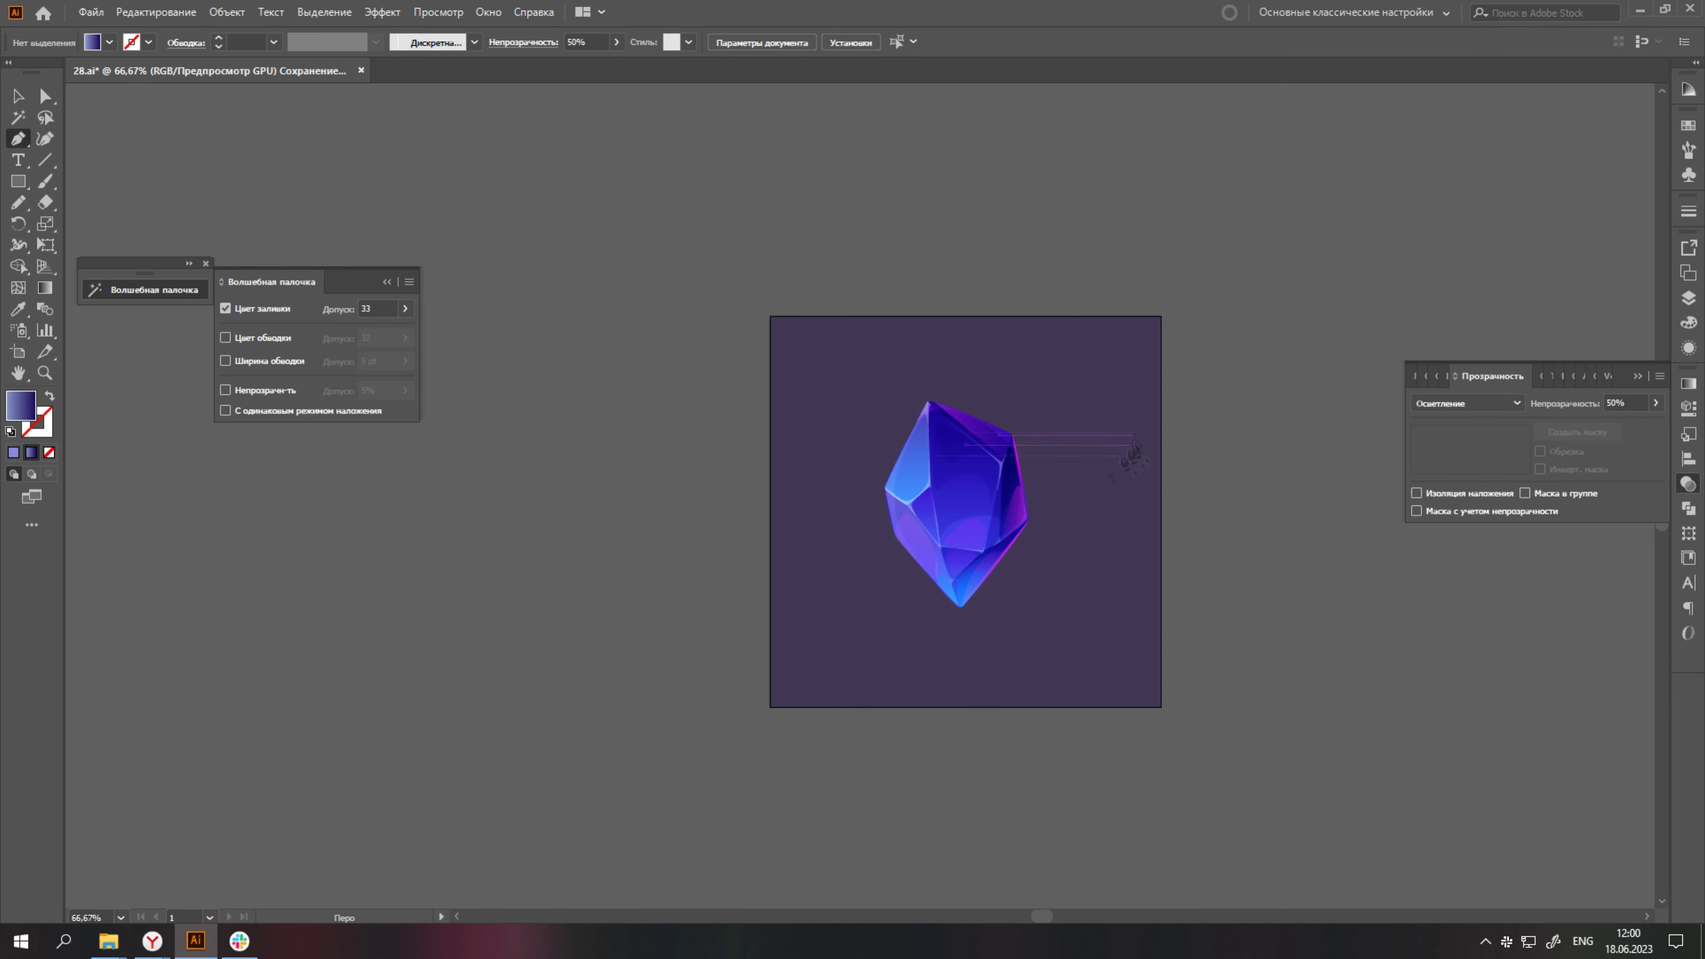
{"action": "key", "text": "ctrl+plus"}
{"action": "key", "text": "ctrl+plus"}
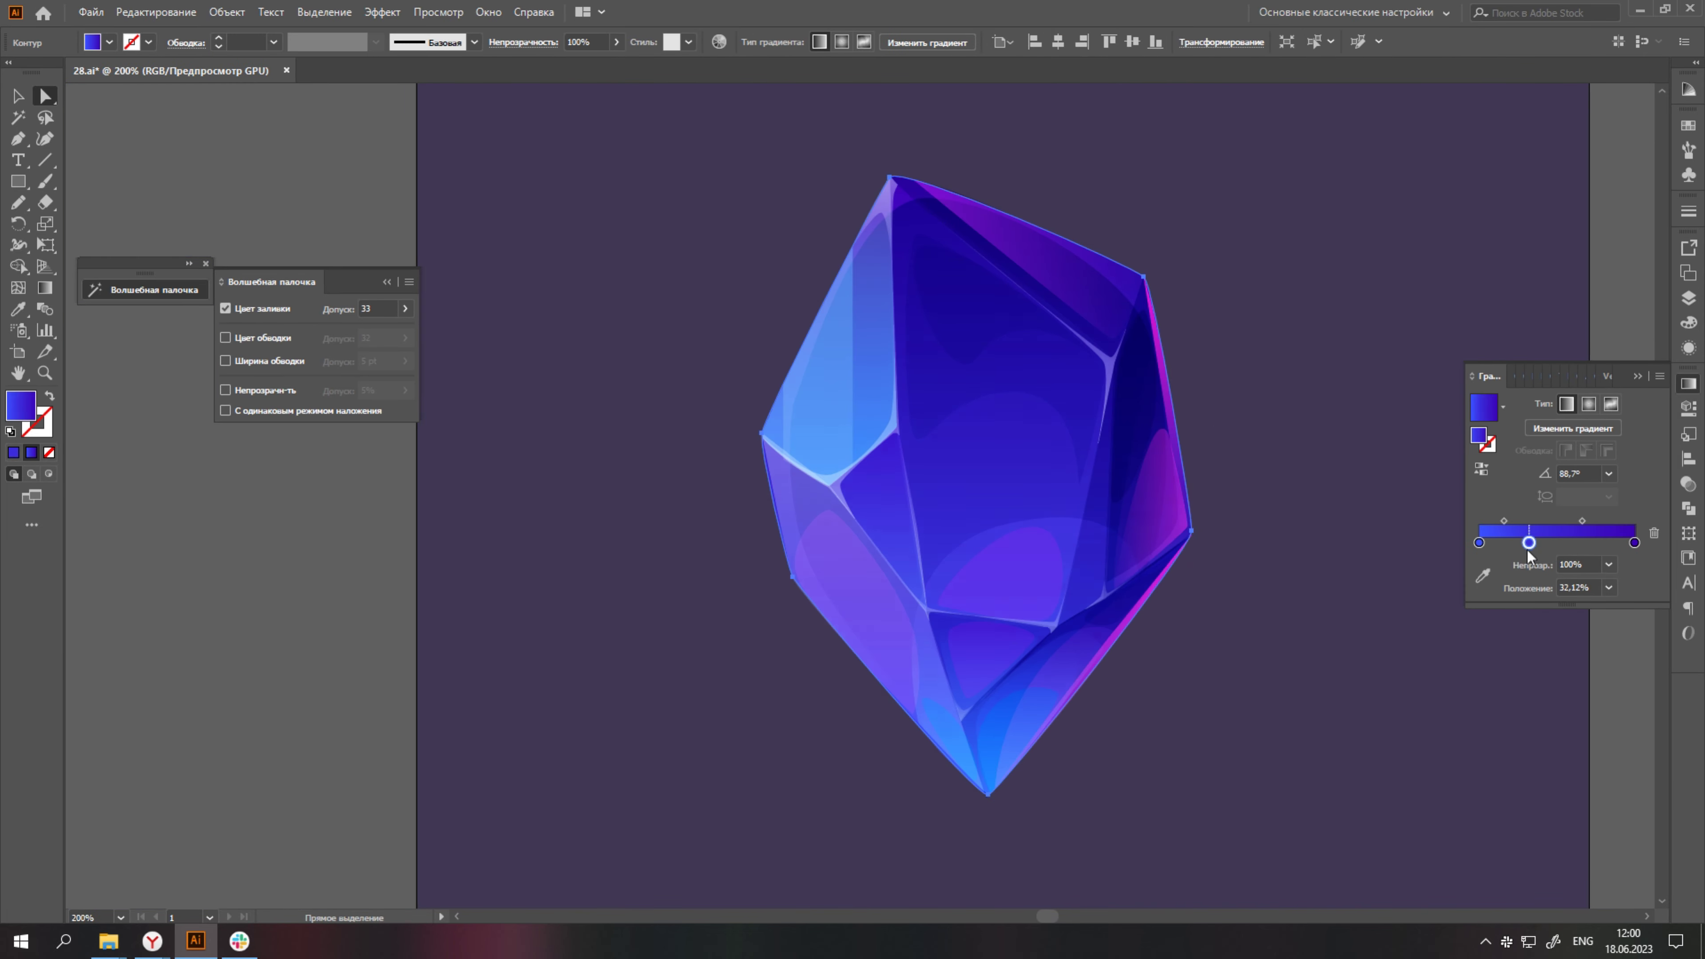
{"action": "double_click", "coordinate": [1478, 543]}
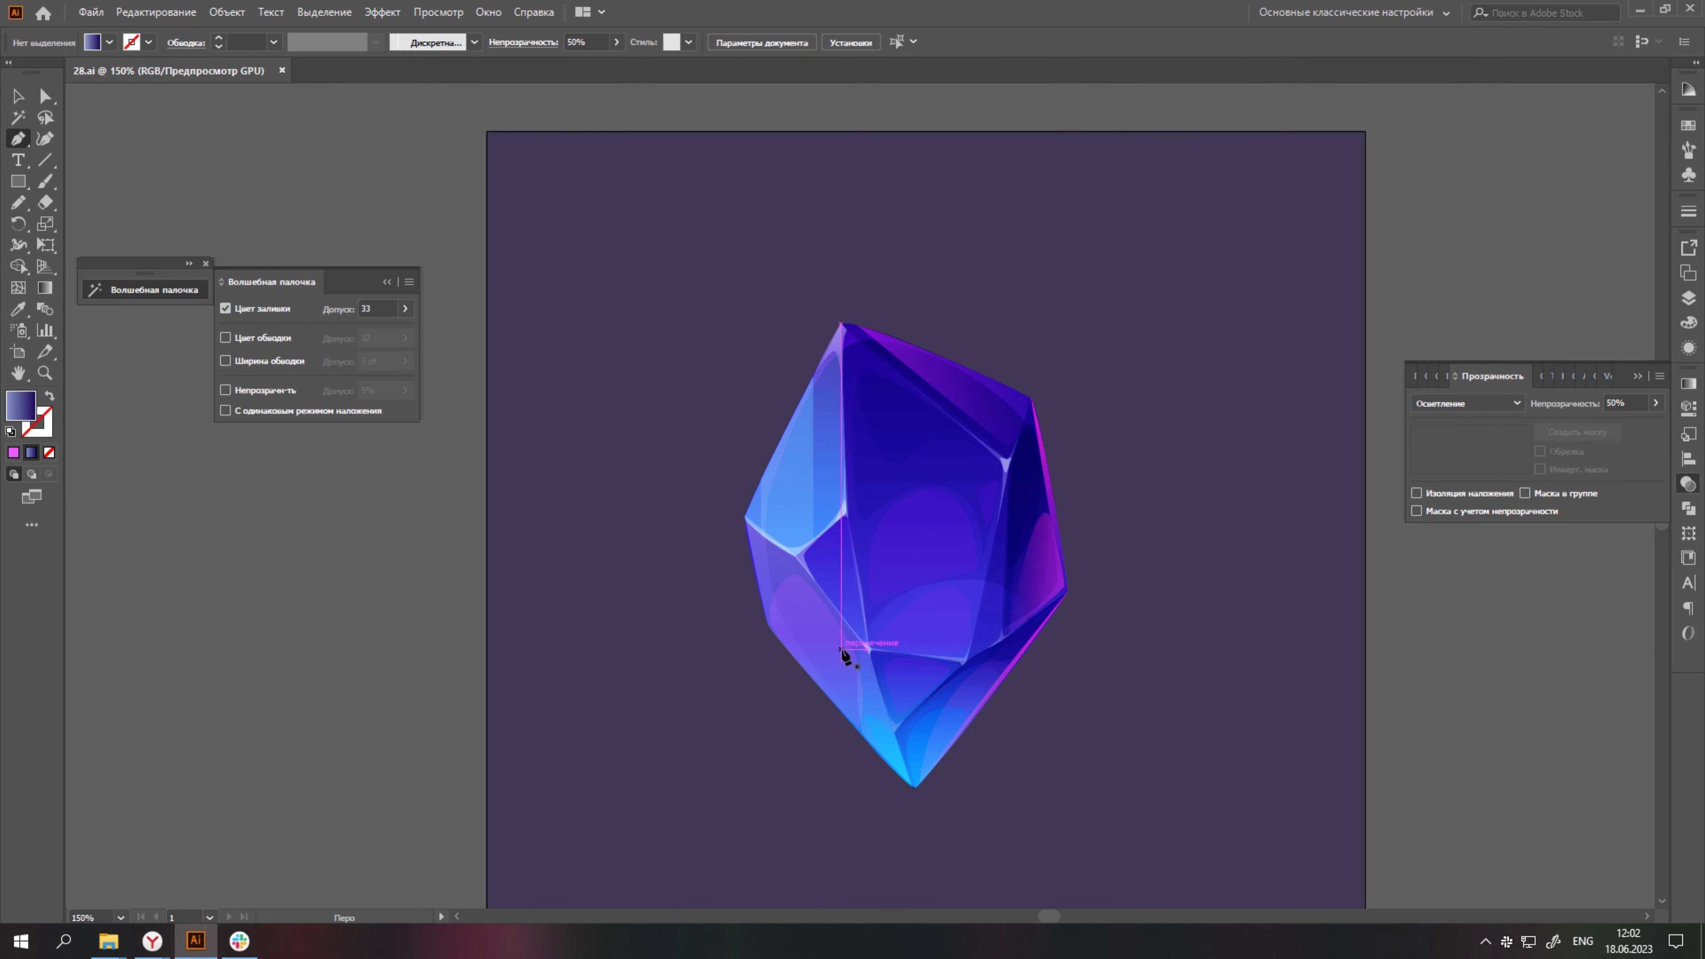
{"action": "scroll", "coordinate": [1302, 339], "scroll_direction": "up", "scroll_amount": 3}
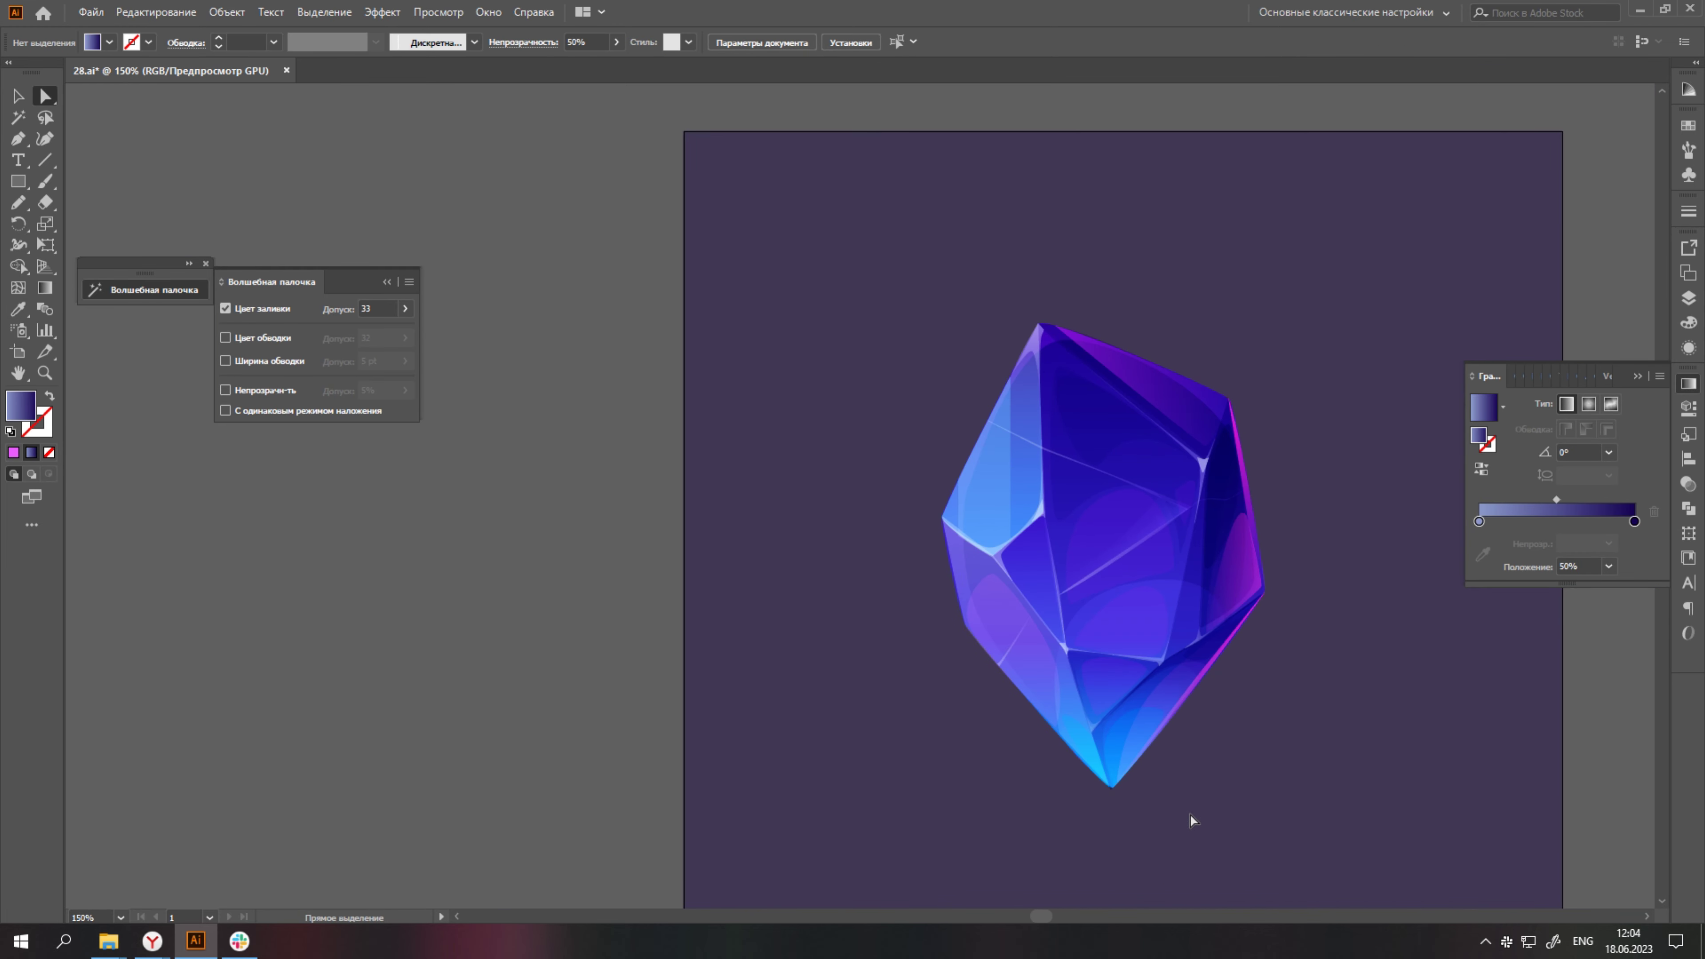
{"action": "scroll", "coordinate": [1046, 655], "scroll_direction": "up", "scroll_amount": 10}
Lower the shading overlay's opacity to 50% in the Transparency panel.
{"action": "left_click", "coordinate": [1061, 666]}
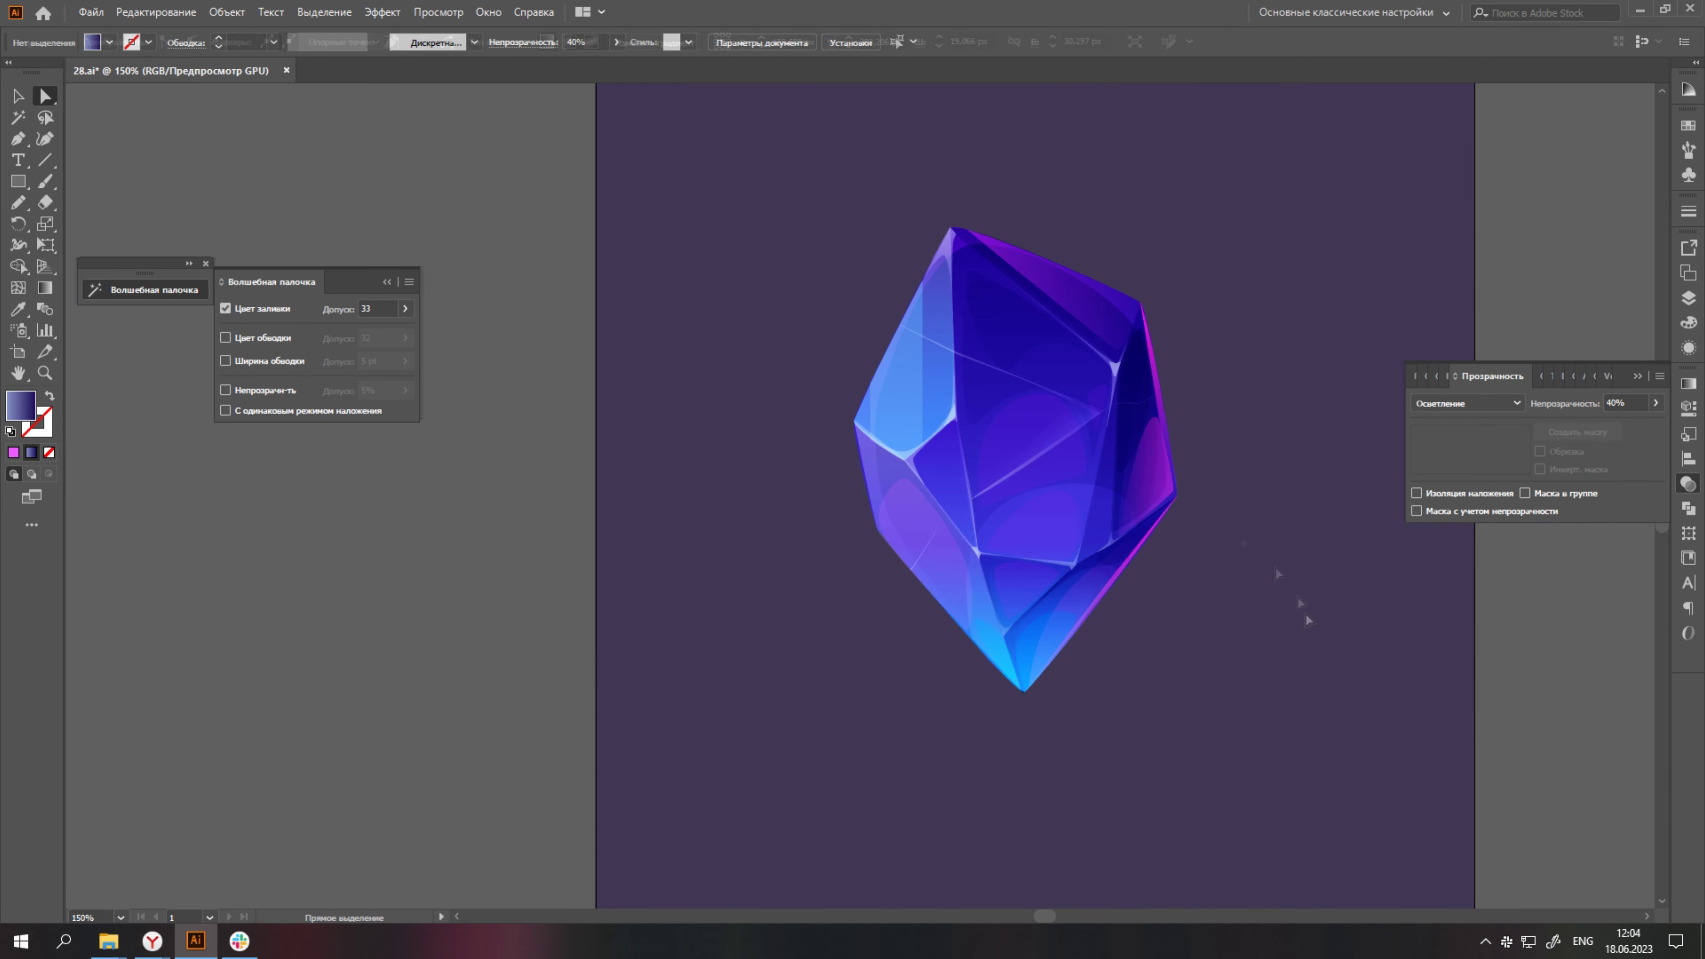
{"action": "scroll", "coordinate": [1352, 724], "scroll_direction": "down", "scroll_amount": 8}
{"action": "scroll", "coordinate": [1175, 782], "scroll_direction": "down", "scroll_amount": 2}
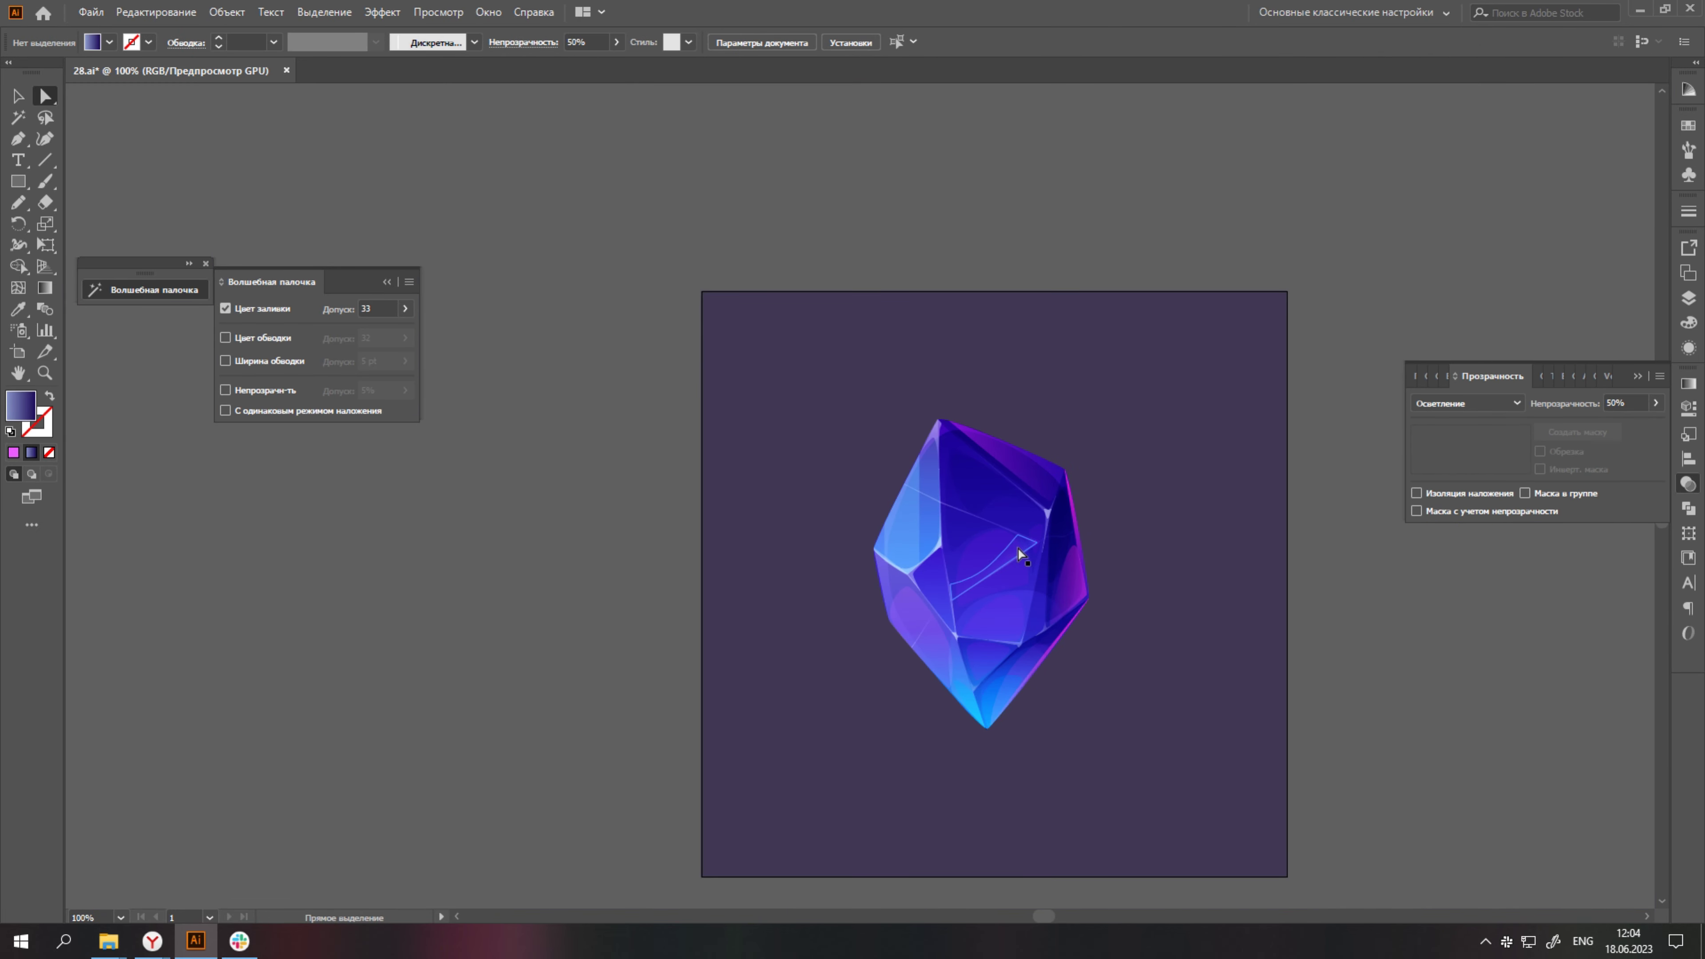
{"action": "left_click", "coordinate": [1195, 680]}
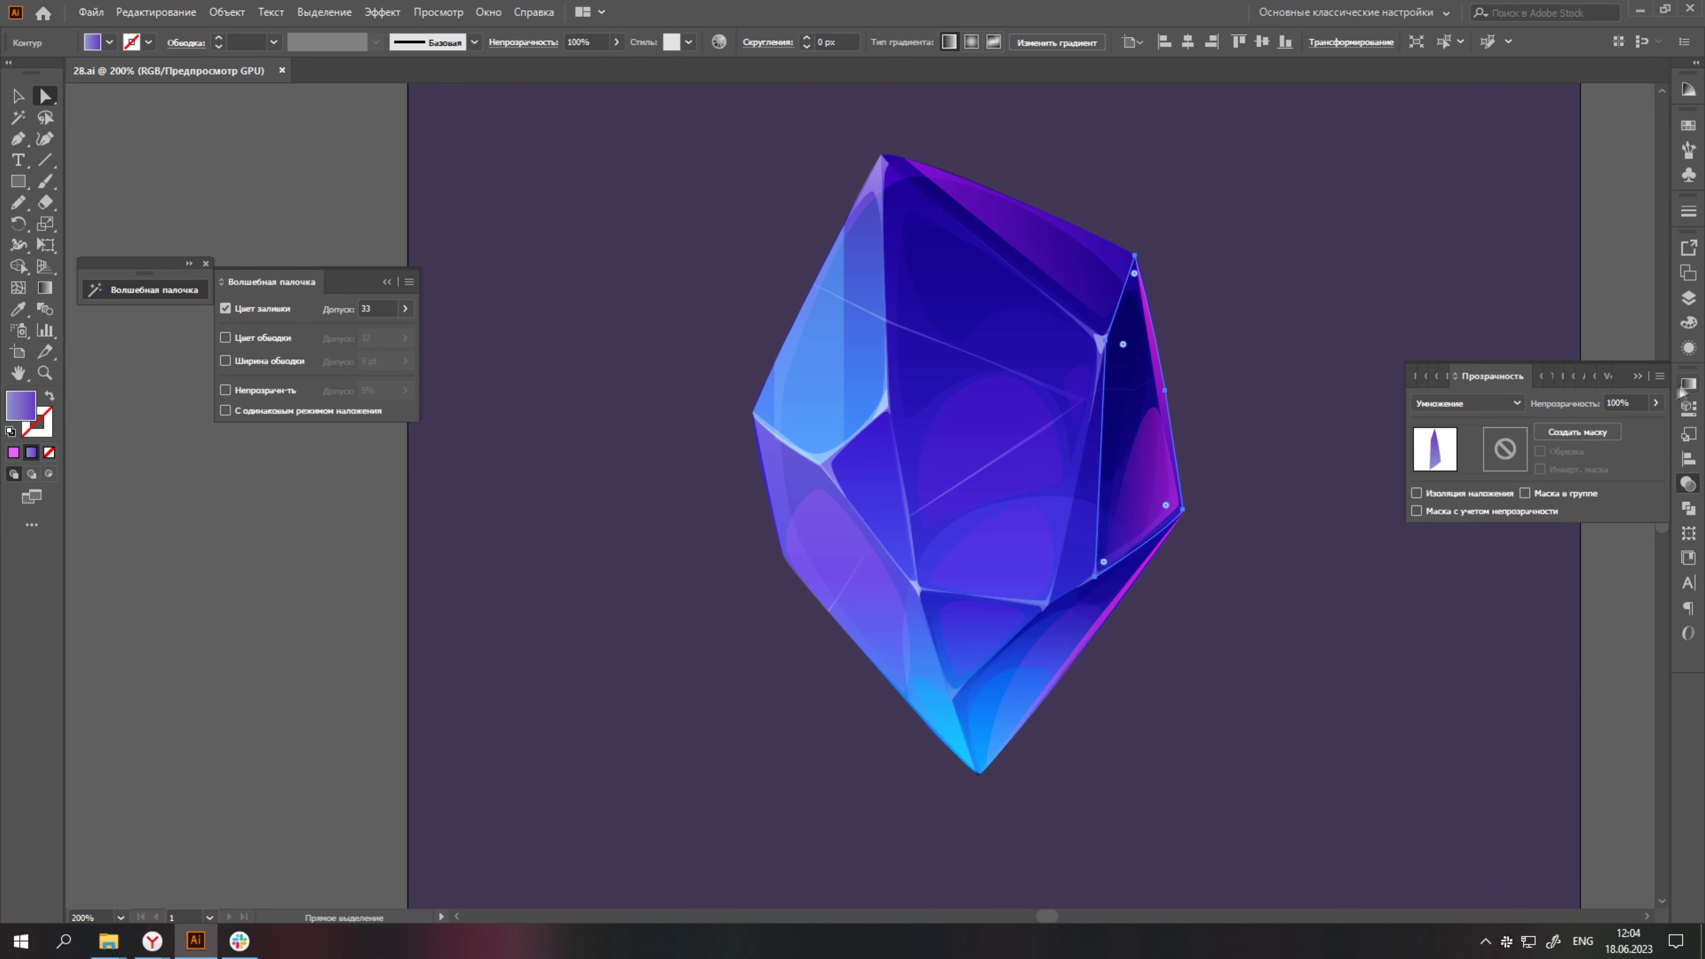
{"action": "left_click", "coordinate": [1655, 402]}
{"action": "left_click_drag", "start_coordinate": [1636, 531], "coordinate": [1584, 532]}
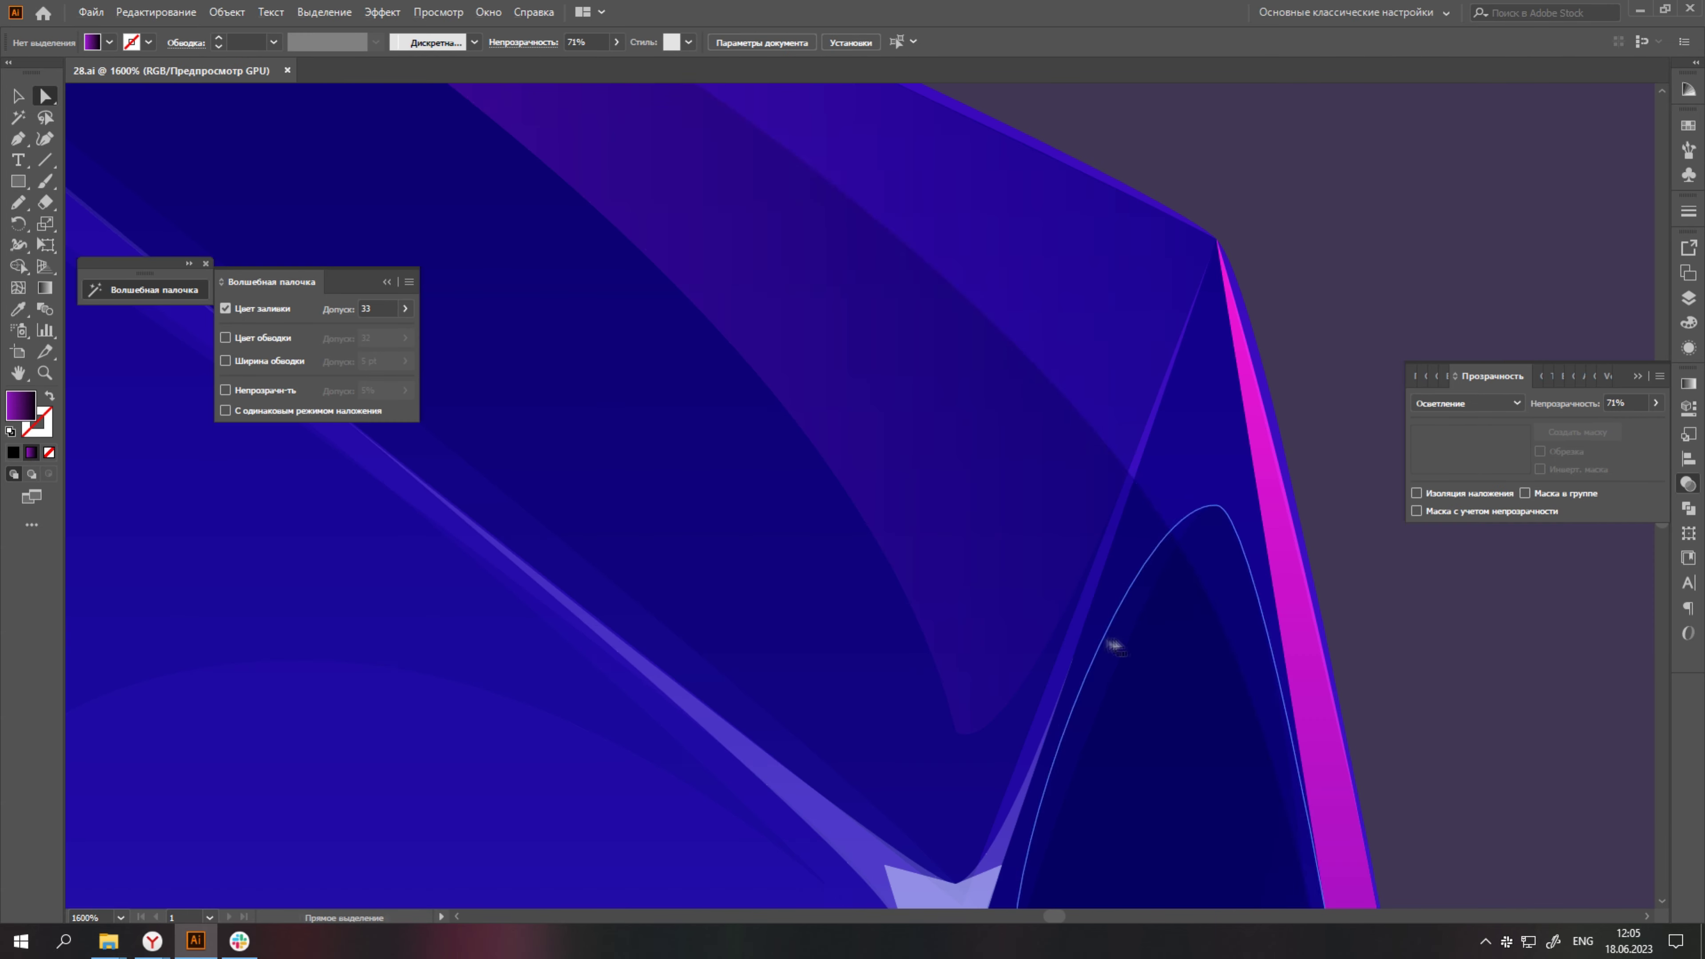
{"action": "scroll", "coordinate": [724, 554], "scroll_direction": "up", "scroll_amount": 1}
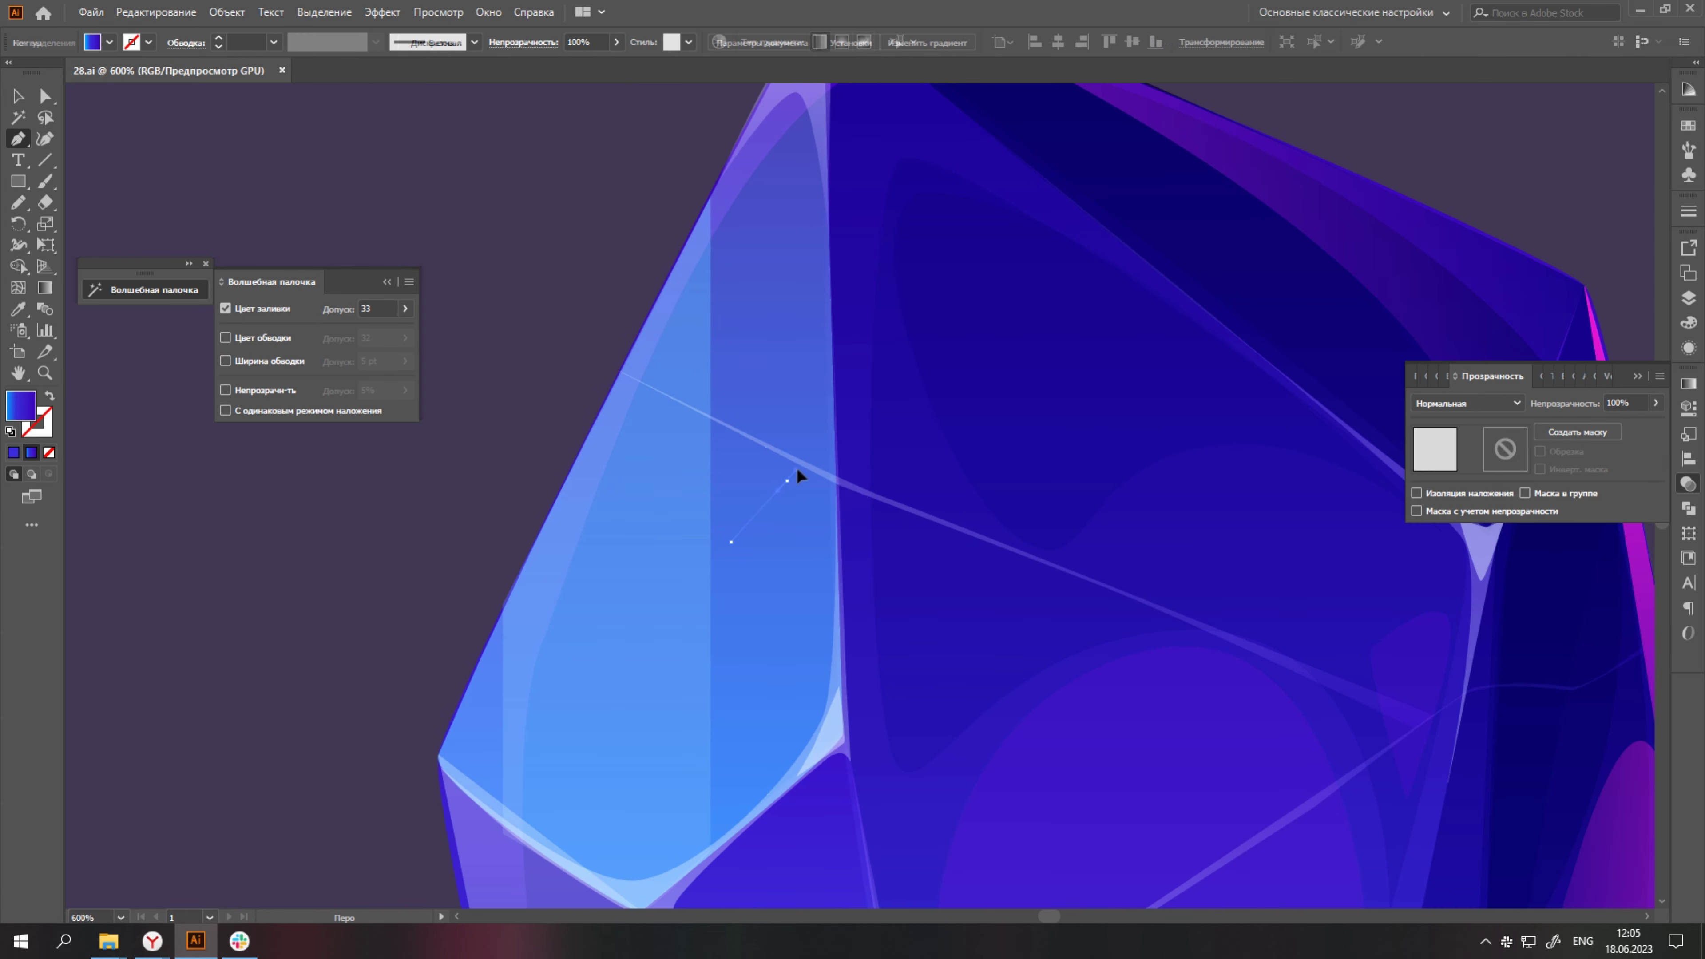
Tune the sliver's gradient end stop toward blue 3B6BD1, then deselect the crack.
{"action": "left_click", "coordinate": [1688, 384]}
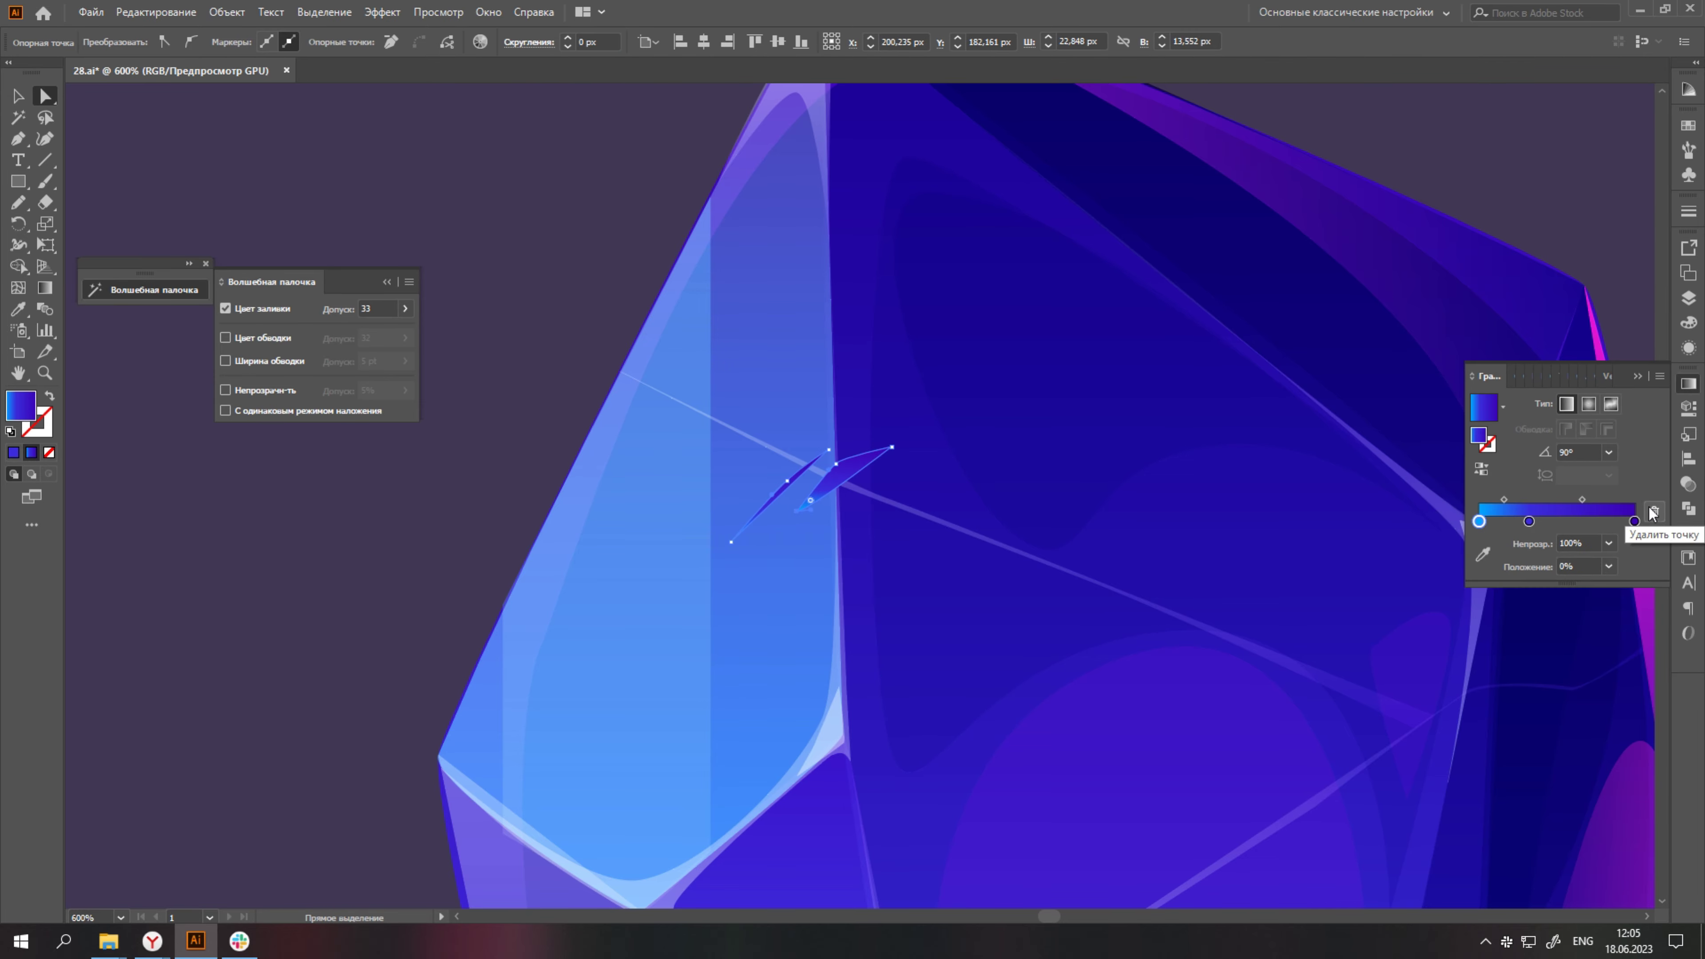
{"action": "double_click", "coordinate": [1634, 522]}
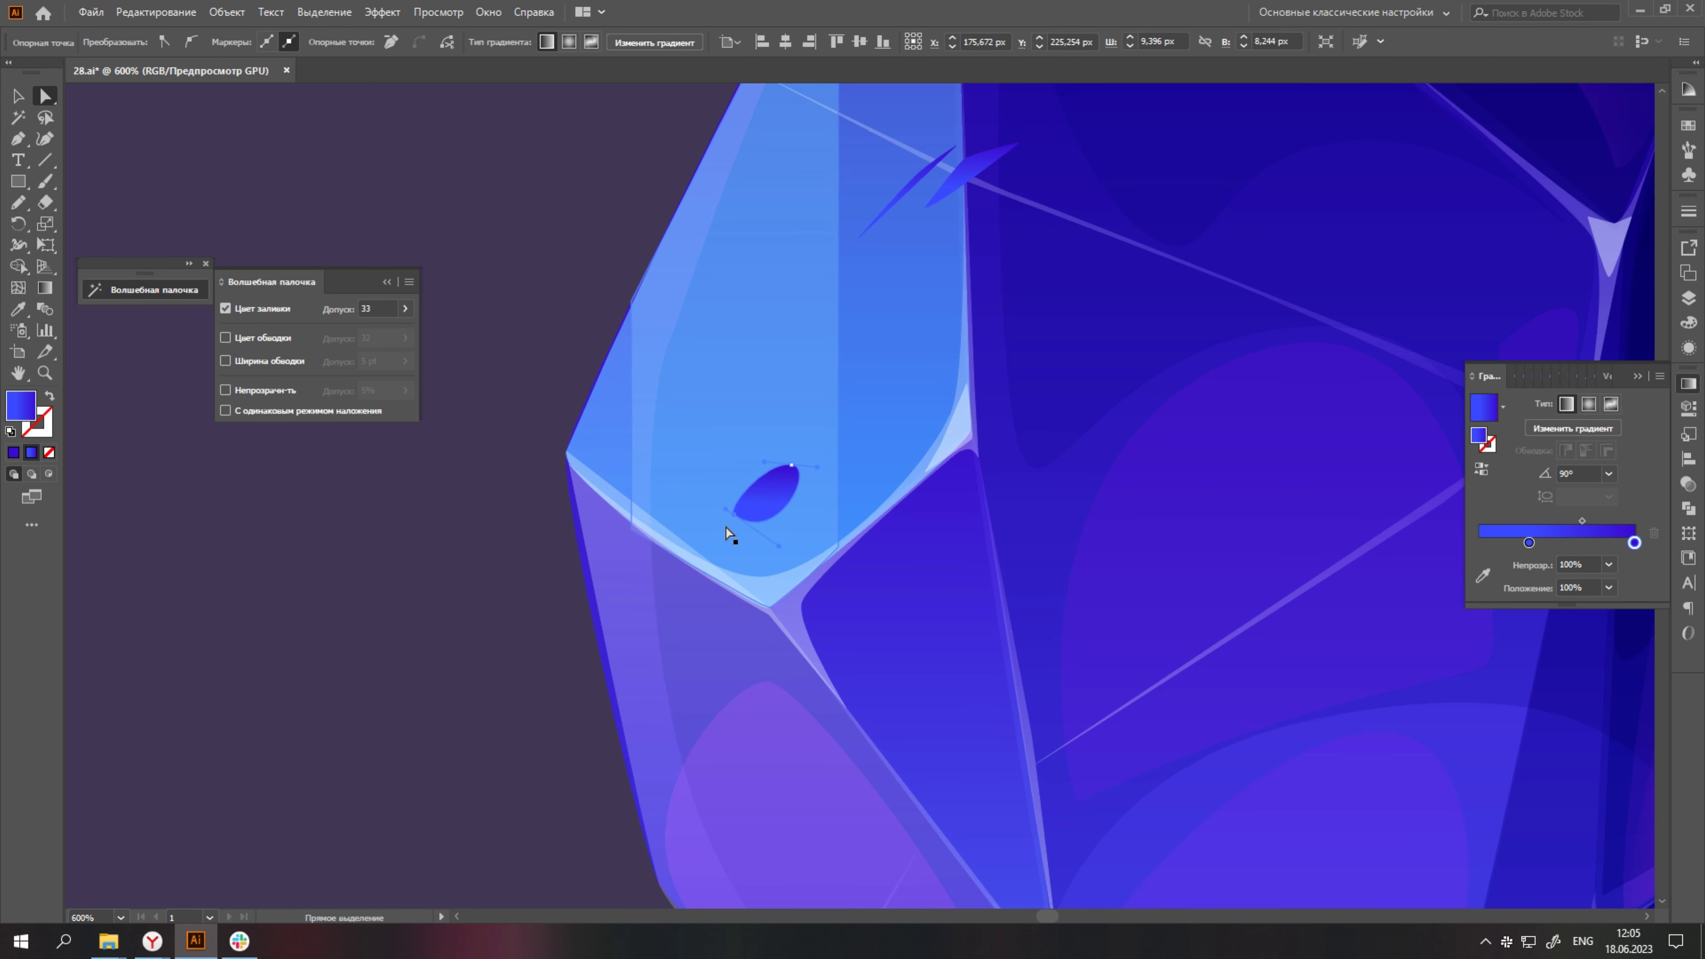
{"action": "scroll", "coordinate": [727, 534], "scroll_direction": "down", "scroll_amount": 5}
{"action": "left_click", "coordinate": [1688, 322]}
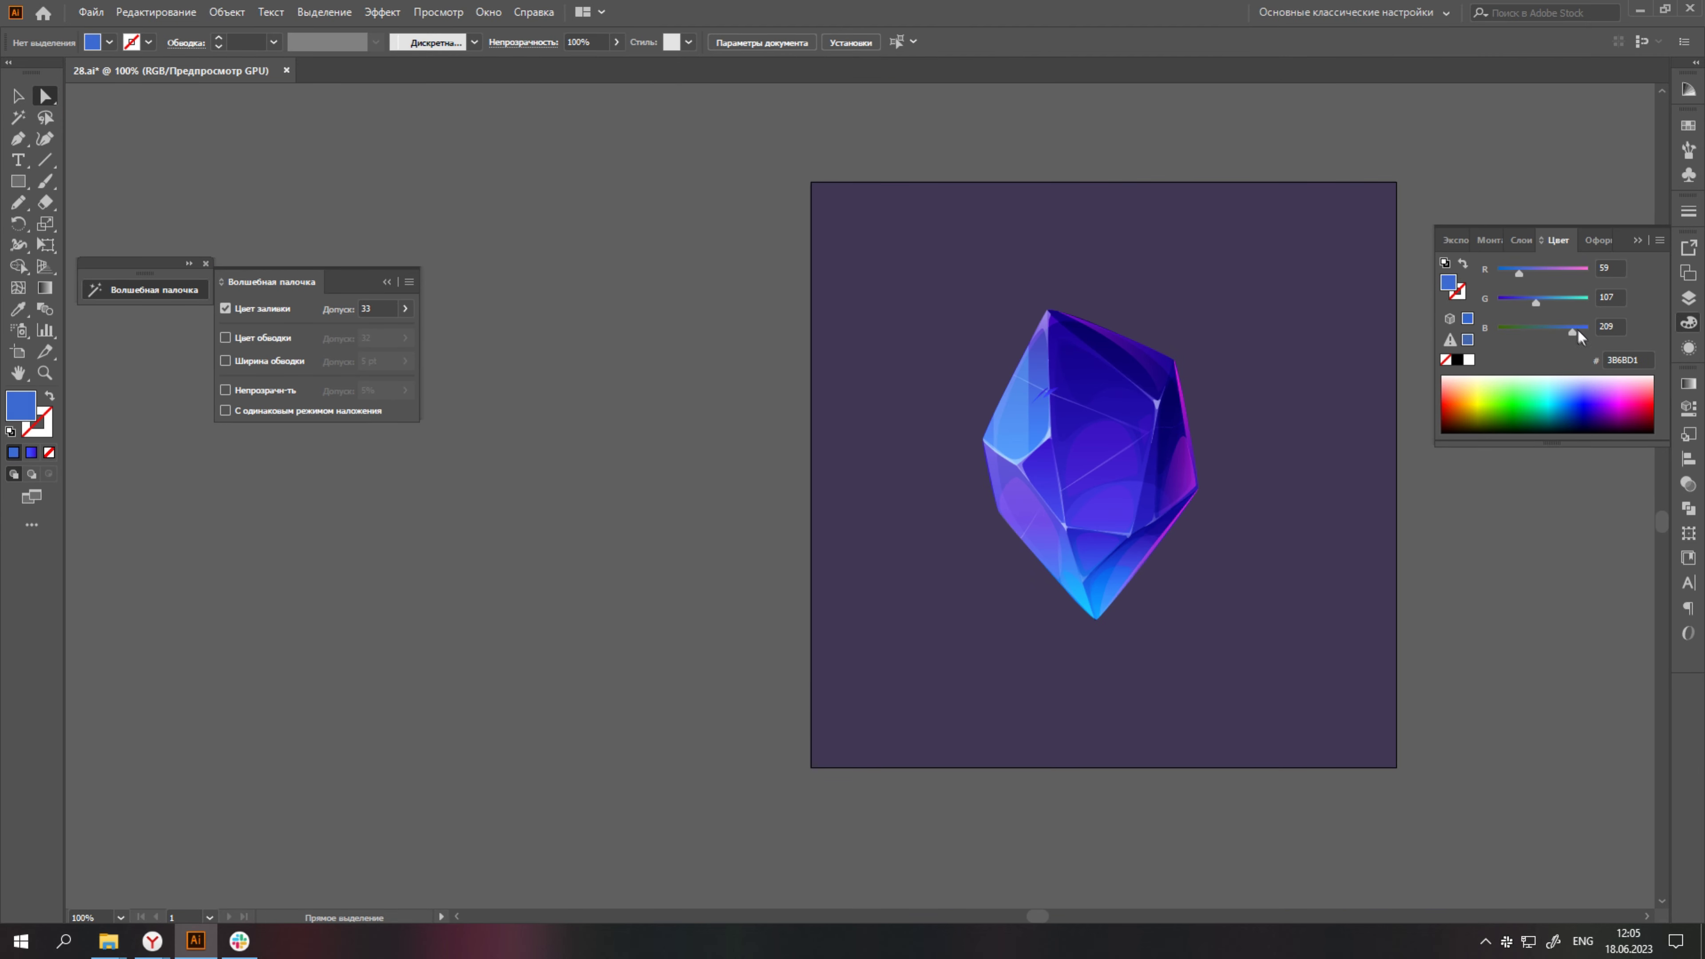
Lighten the fill to pale blue and select the small crack shard.
{"action": "left_click_drag", "start_coordinate": [1572, 333], "coordinate": [1588, 333]}
{"action": "key", "text": "p"}
{"action": "scroll", "coordinate": [1085, 583], "scroll_direction": "up", "scroll_amount": 8}
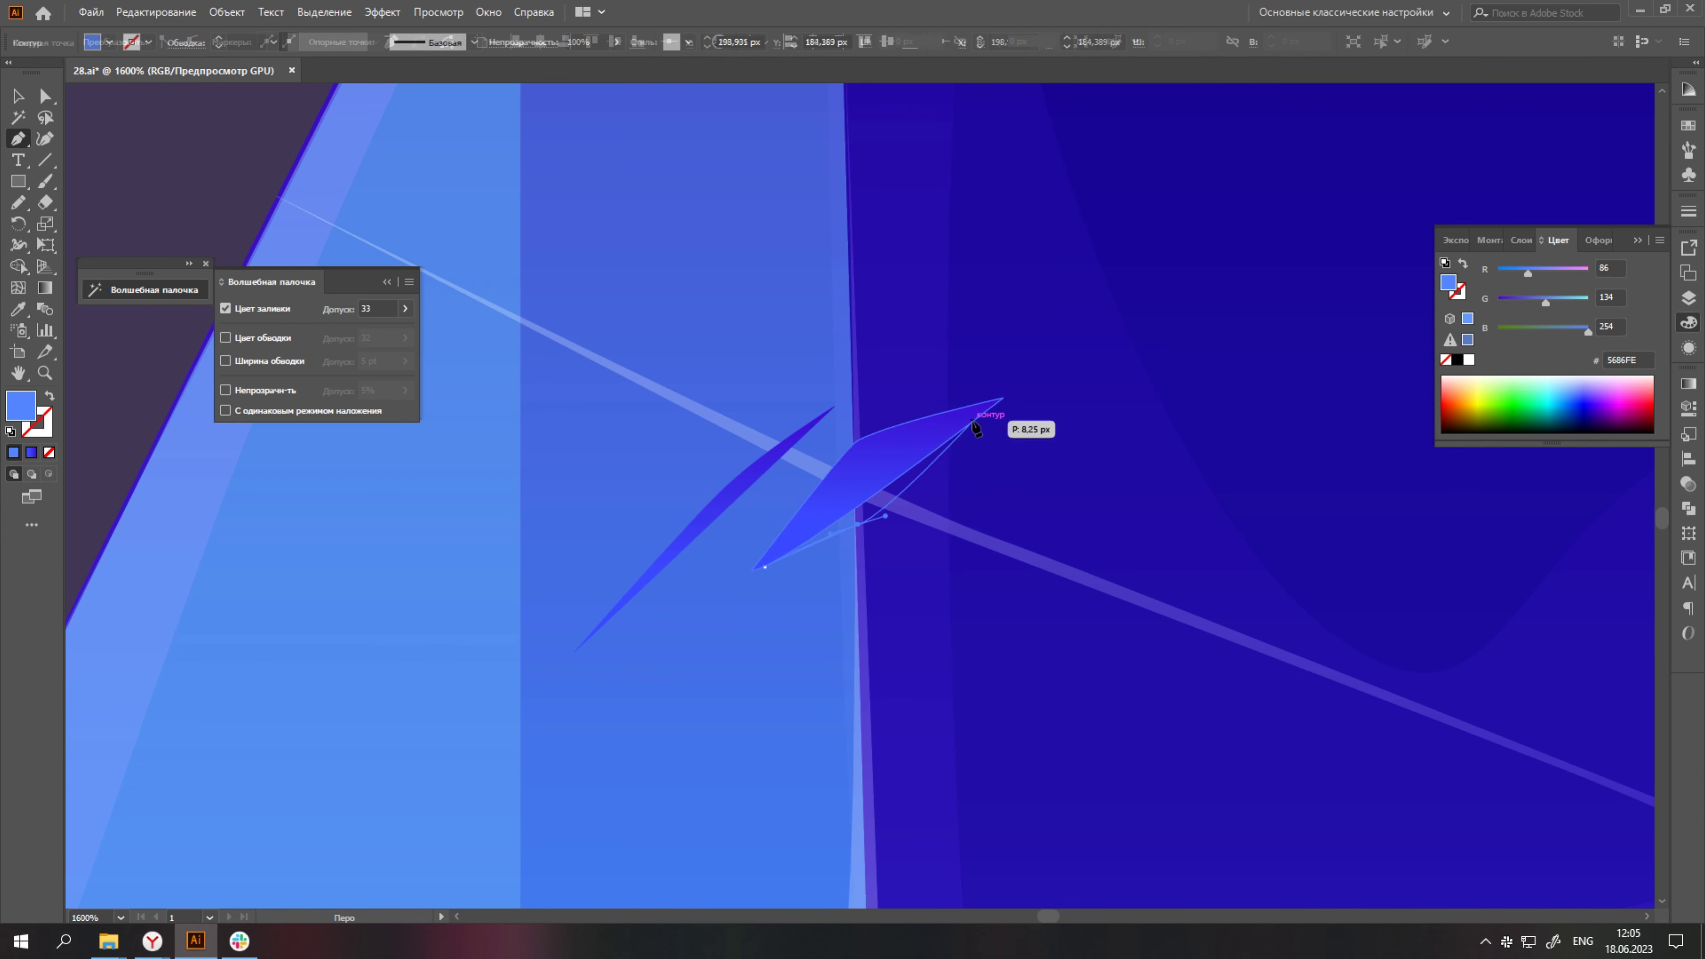
{"action": "scroll", "coordinate": [663, 560], "scroll_direction": "up", "scroll_amount": 2}
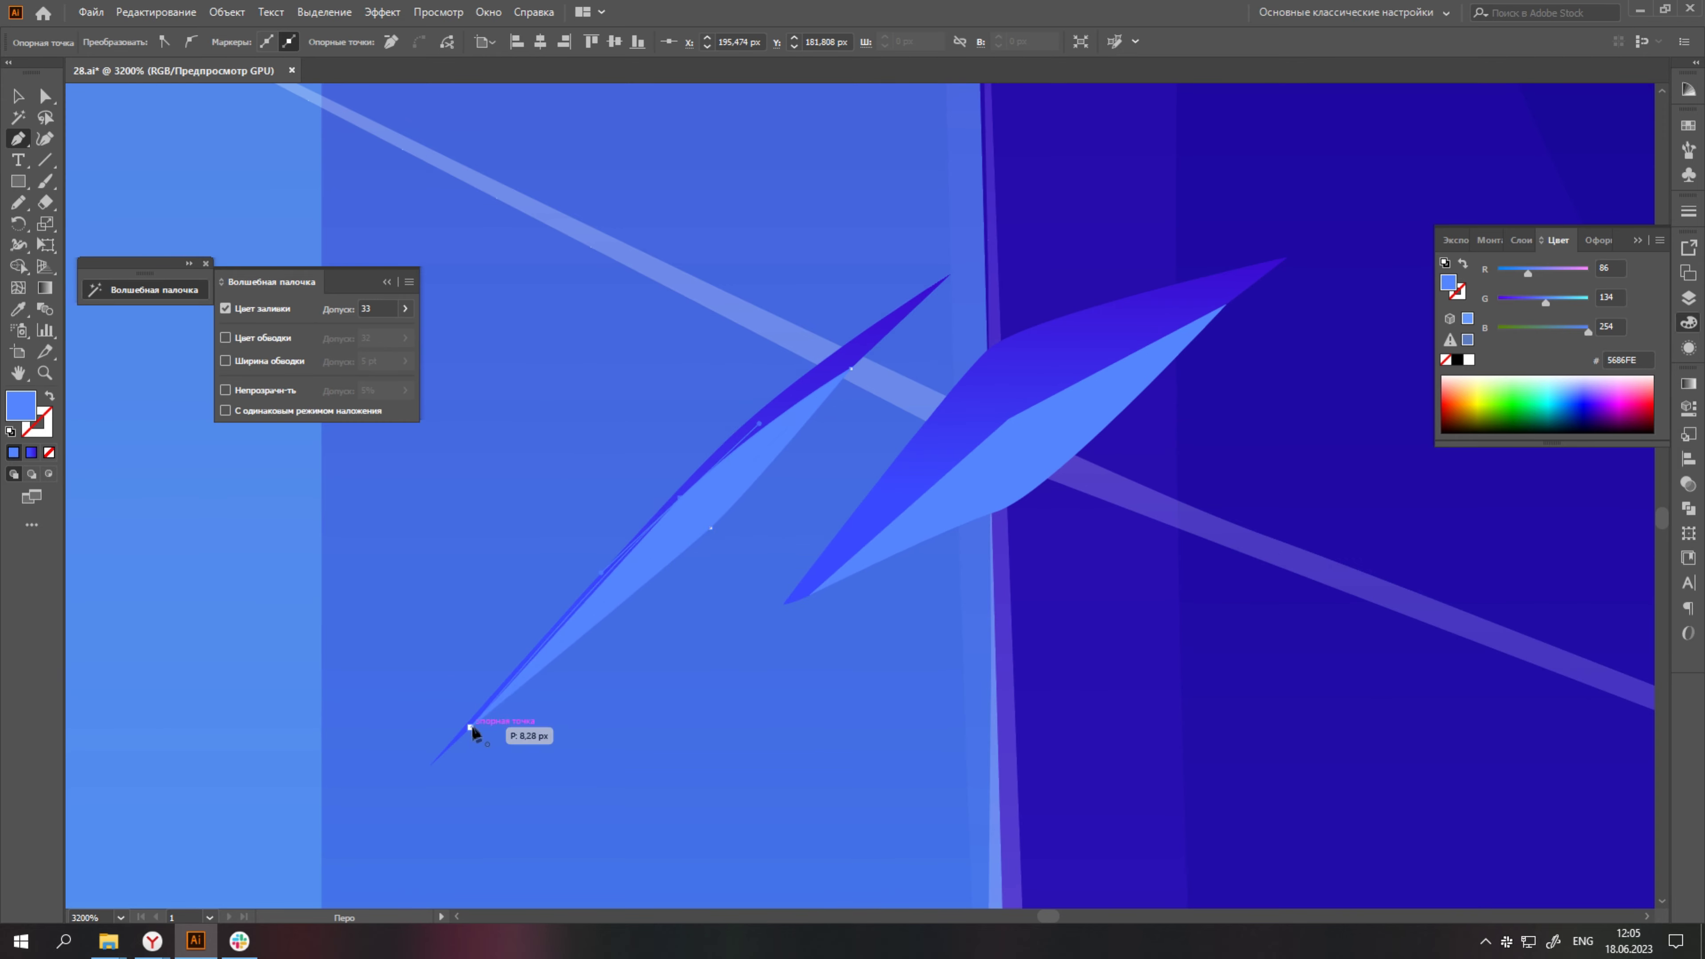
{"action": "scroll", "coordinate": [473, 732], "scroll_direction": "down", "scroll_amount": 5}
{"action": "key", "text": "a"}
{"action": "scroll", "coordinate": [1407, 446], "scroll_direction": "up", "scroll_amount": 3}
{"action": "scroll", "coordinate": [1408, 445], "scroll_direction": "down", "scroll_amount": 3}
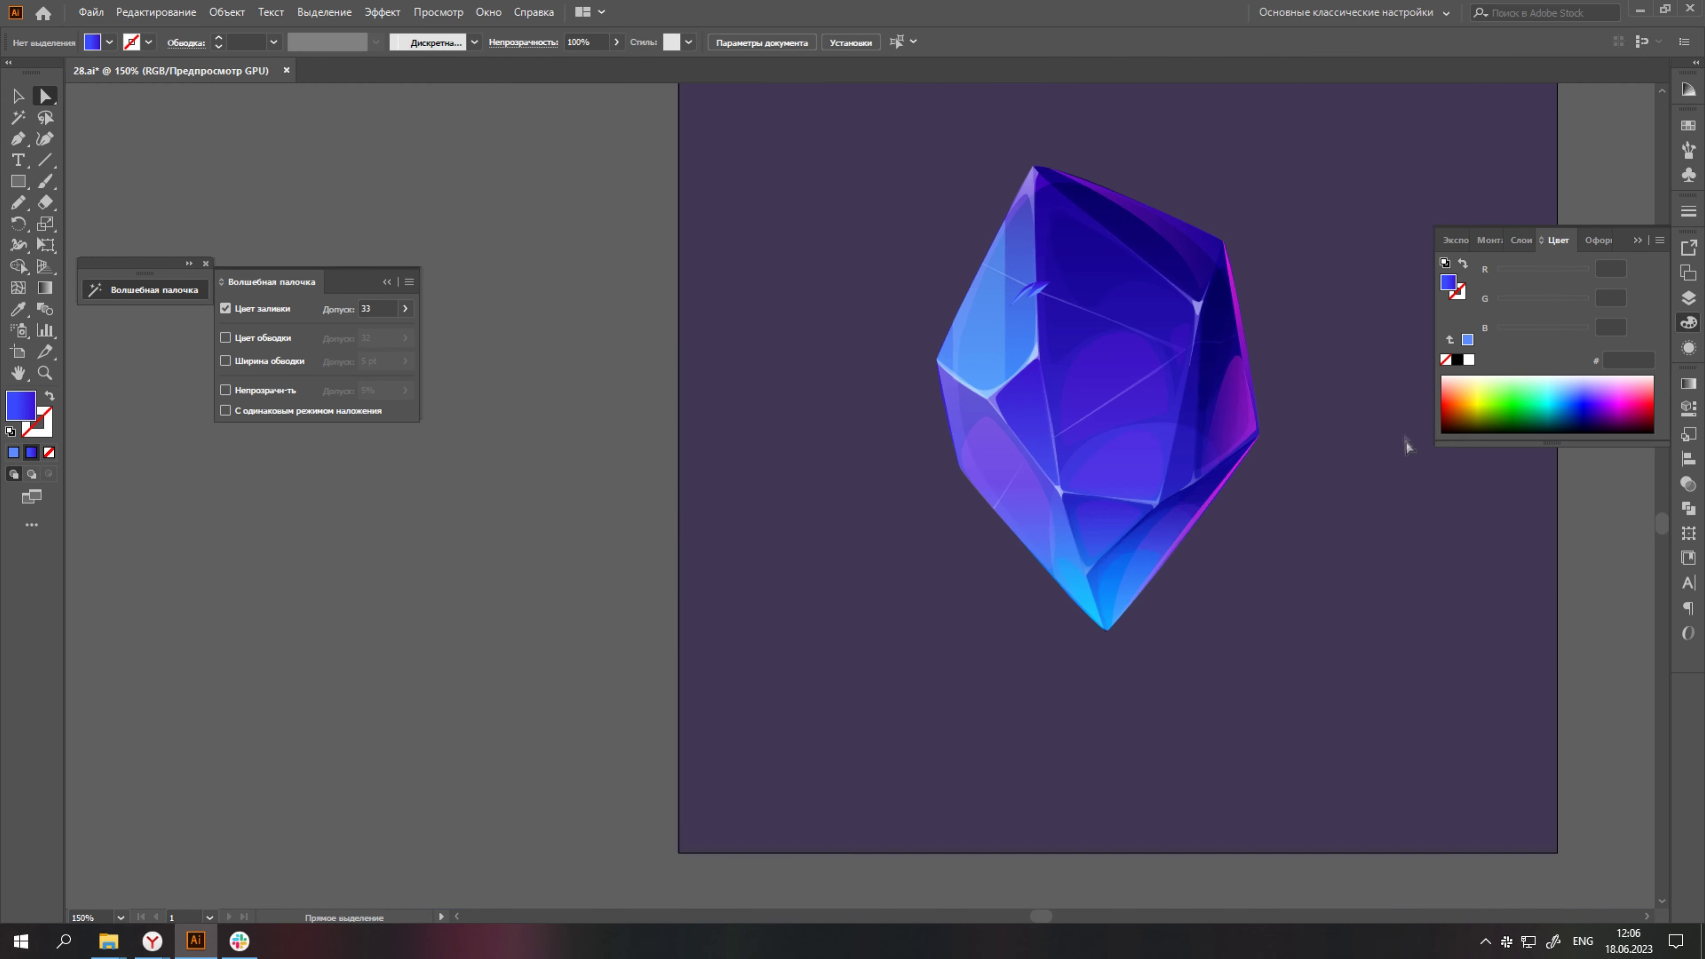
{"action": "scroll", "coordinate": [1030, 296], "scroll_direction": "up", "scroll_amount": 5}
{"action": "left_click", "coordinate": [951, 362]}
{"action": "scroll", "coordinate": [951, 361], "scroll_direction": "down", "scroll_amount": 3}
{"action": "scroll", "coordinate": [1007, 376], "scroll_direction": "up", "scroll_amount": 3}
Draw pale grey-blue highlight shards beside the crack slivers.
{"action": "key", "text": "p"}
{"action": "scroll", "coordinate": [1127, 544], "scroll_direction": "down", "scroll_amount": 3}
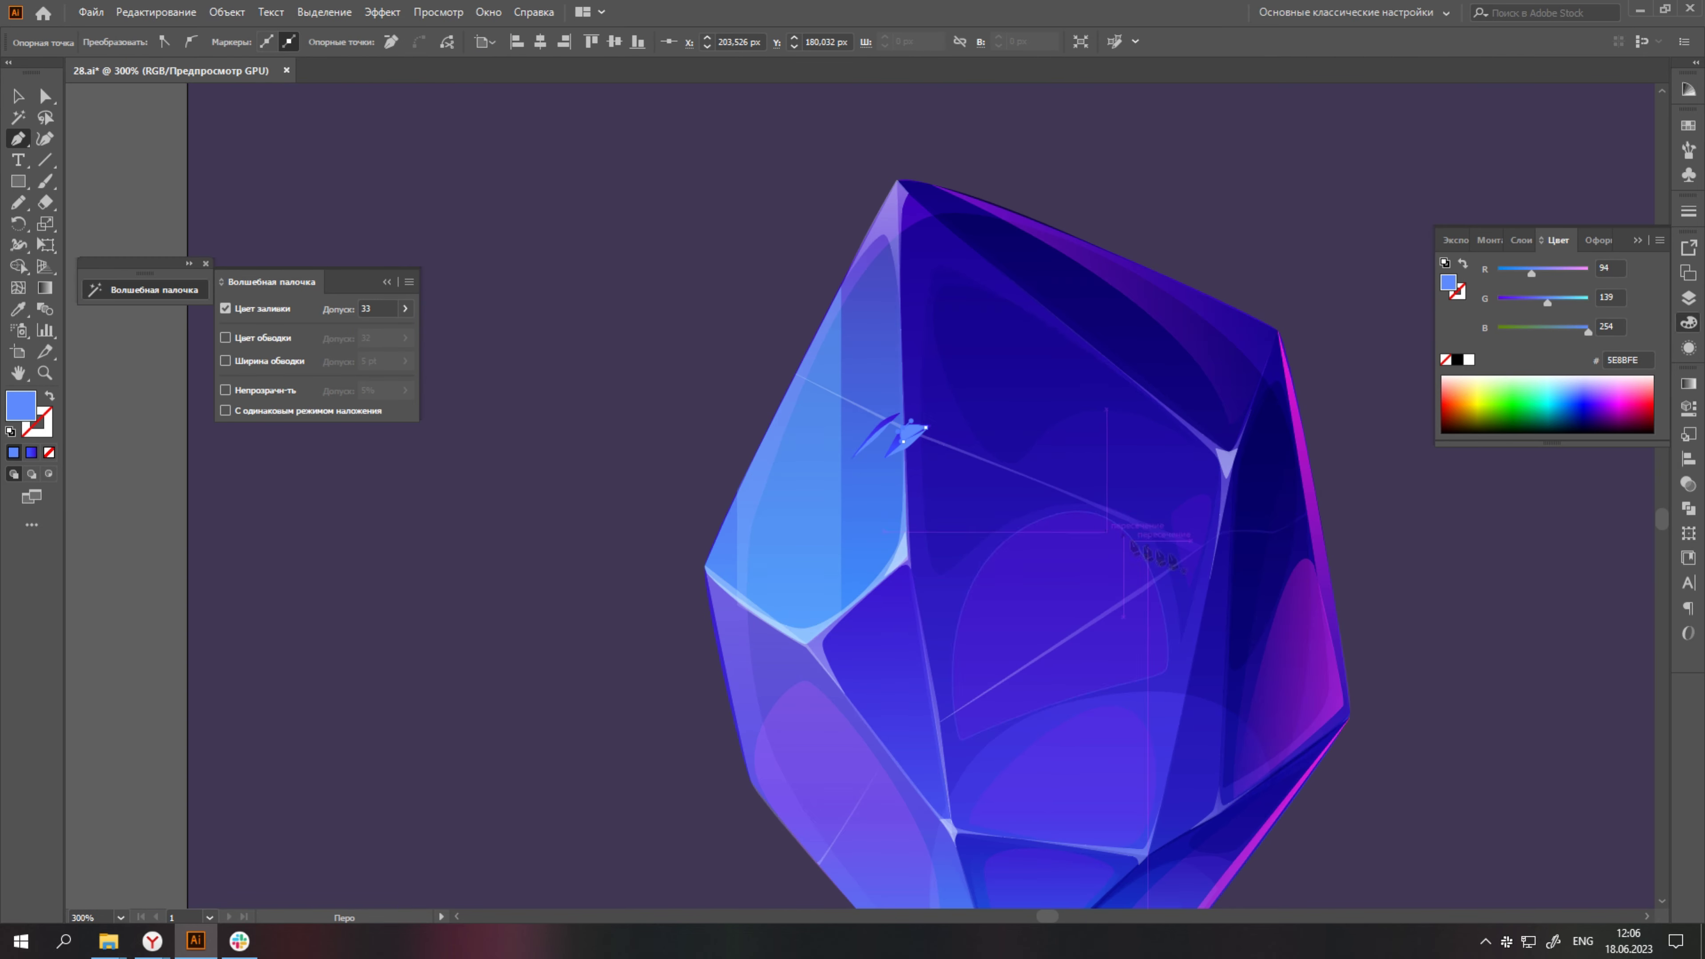
{"action": "left_click", "coordinate": [1454, 528]}
{"action": "scroll", "coordinate": [1454, 528], "scroll_direction": "down", "scroll_amount": 2}
{"action": "scroll", "coordinate": [919, 561], "scroll_direction": "up", "scroll_amount": 3}
{"action": "key", "text": "p"}
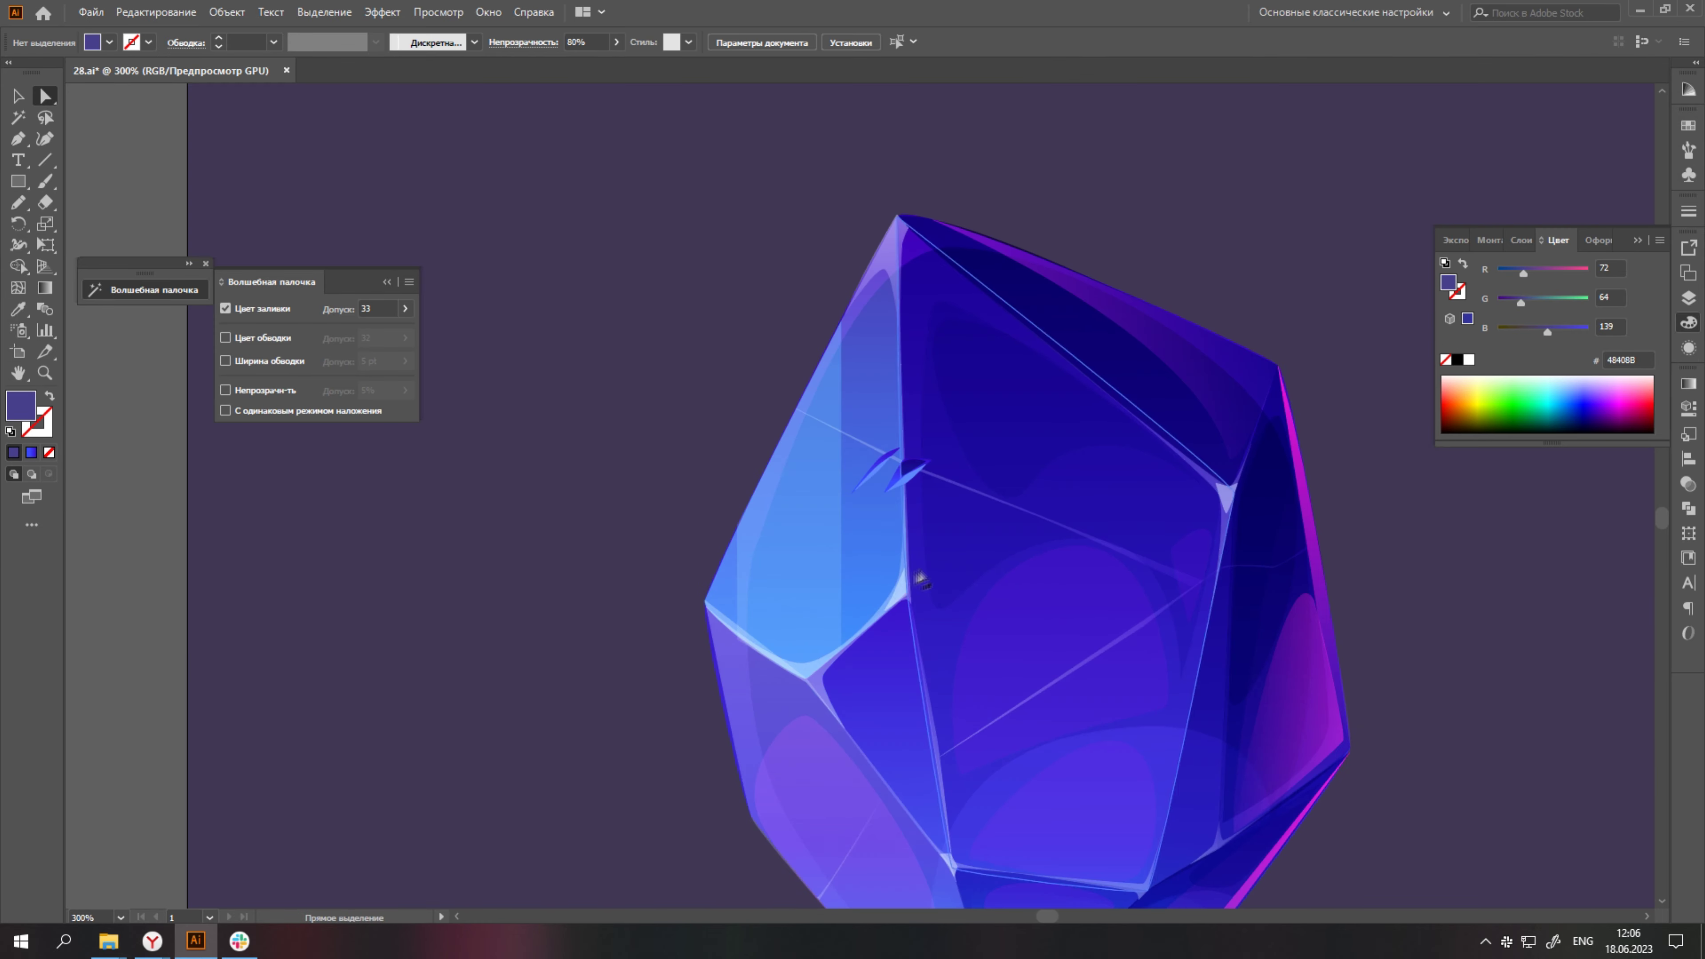
{"action": "scroll", "coordinate": [919, 561], "scroll_direction": "down", "scroll_amount": 3}
{"action": "scroll", "coordinate": [906, 561], "scroll_direction": "up", "scroll_amount": 5}
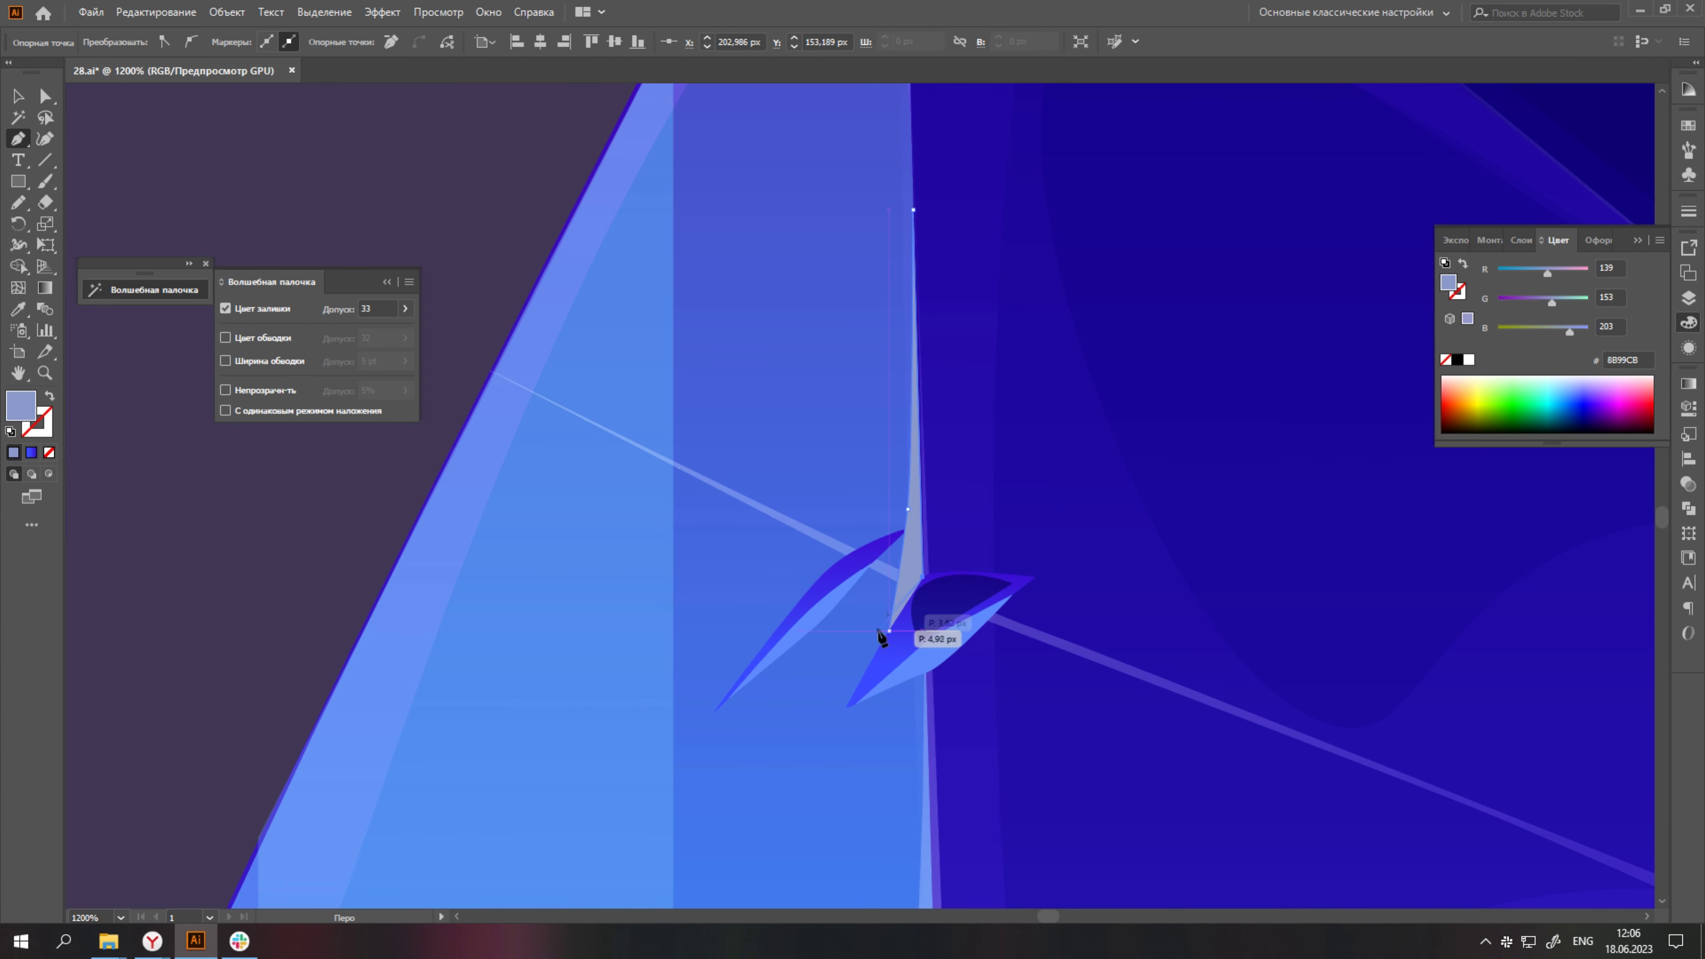
{"action": "scroll", "coordinate": [884, 634], "scroll_direction": "down", "scroll_amount": 5}
{"action": "key", "text": "v"}
{"action": "scroll", "coordinate": [849, 516], "scroll_direction": "up", "scroll_amount": 5}
{"action": "scroll", "coordinate": [849, 516], "scroll_direction": "down", "scroll_amount": 5}
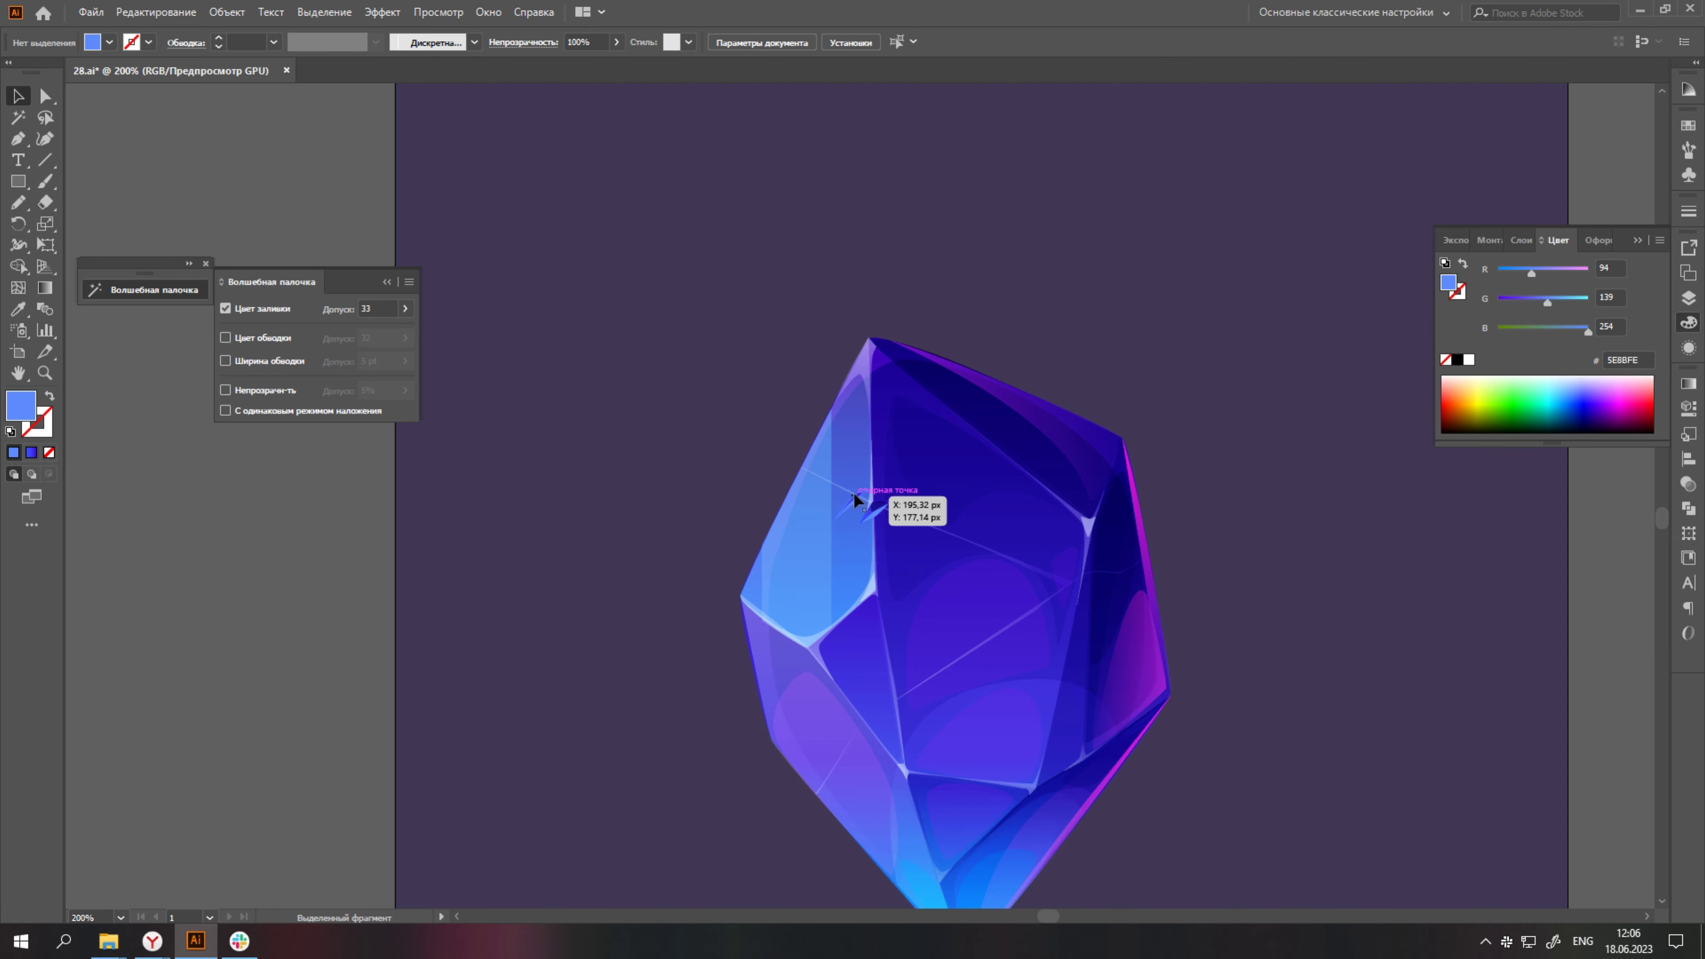
{"action": "scroll", "coordinate": [1275, 529], "scroll_direction": "down", "scroll_amount": 3}
Draw a long scratch across the central facet with a 90° gradient and edited stop colour.
{"action": "scroll", "coordinate": [1141, 503], "scroll_direction": "up", "scroll_amount": 5}
{"action": "key", "text": "p"}
{"action": "left_click", "coordinate": [946, 540]}
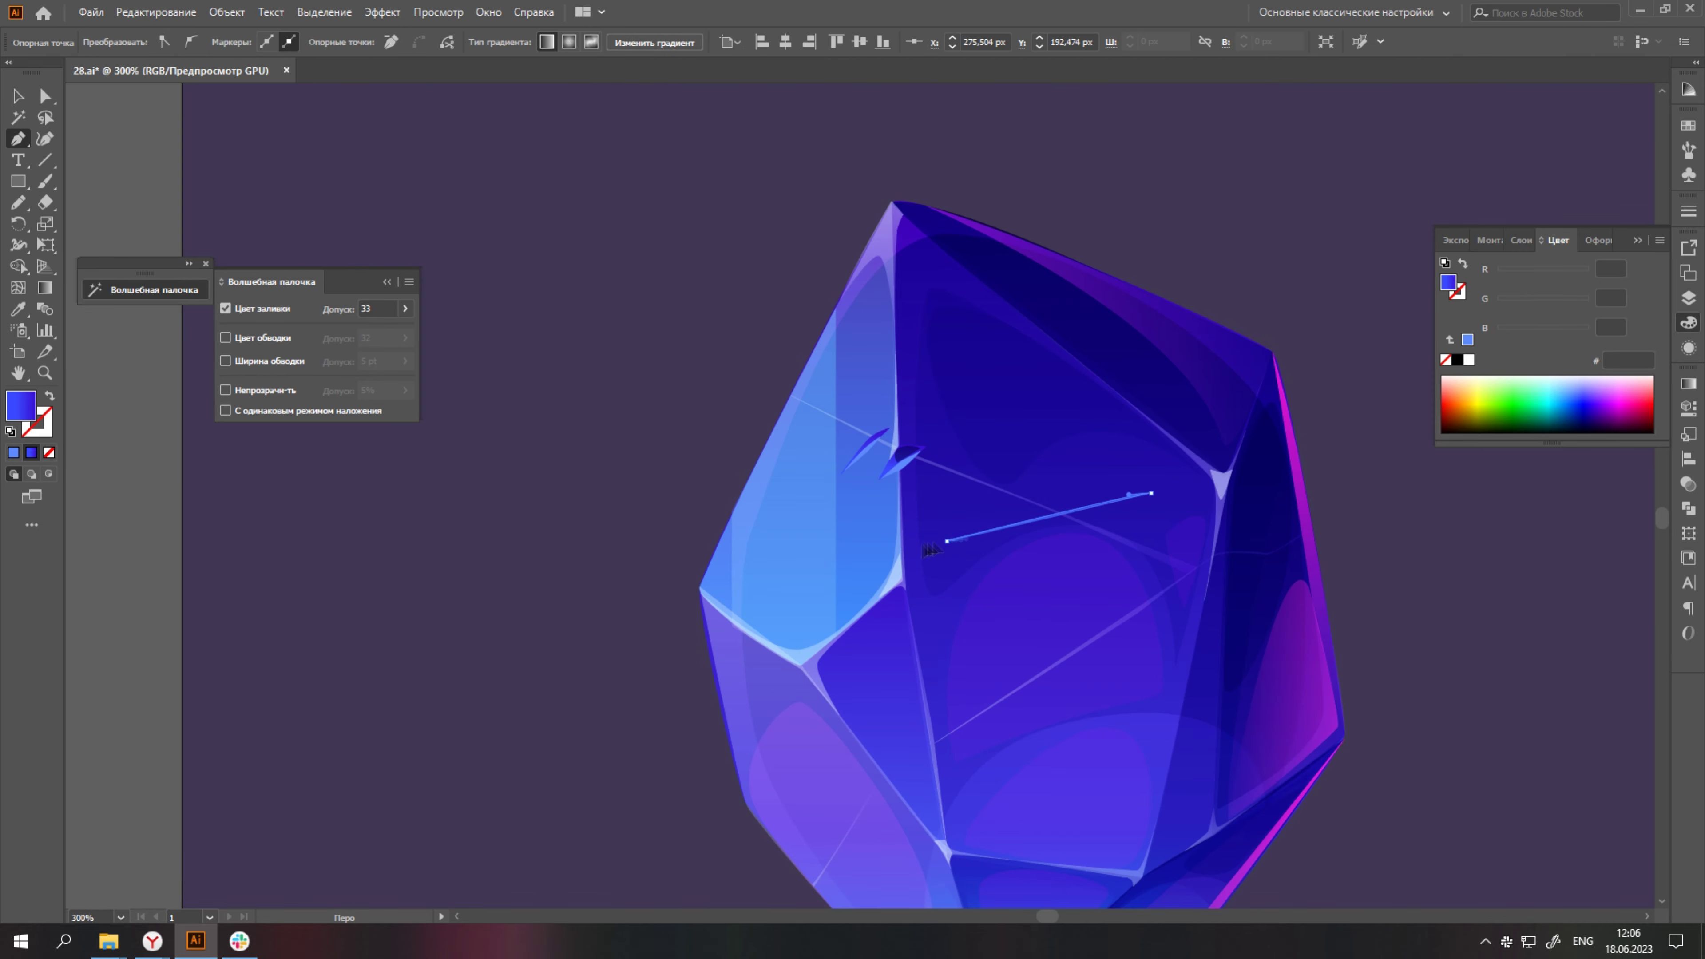
{"action": "scroll", "coordinate": [930, 549], "scroll_direction": "up", "scroll_amount": 2}
{"action": "left_click", "coordinate": [1688, 383]}
{"action": "left_click", "coordinate": [1608, 452]}
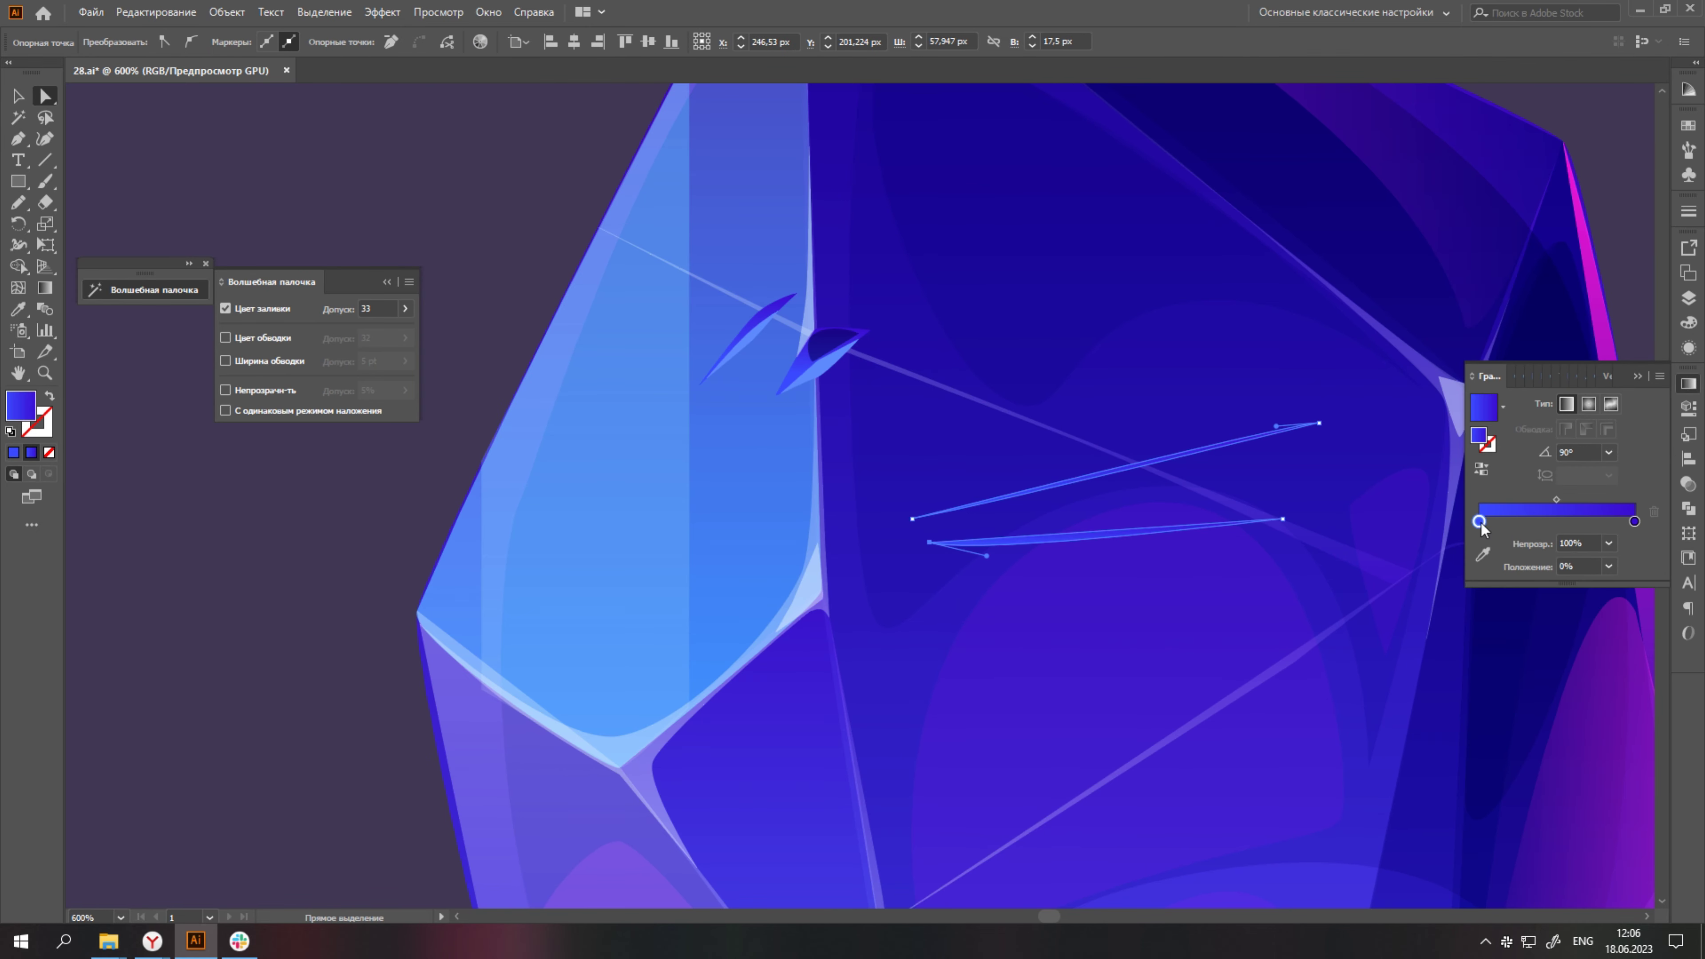
{"action": "double_click", "coordinate": [1634, 521]}
{"action": "key", "text": "Escape"}
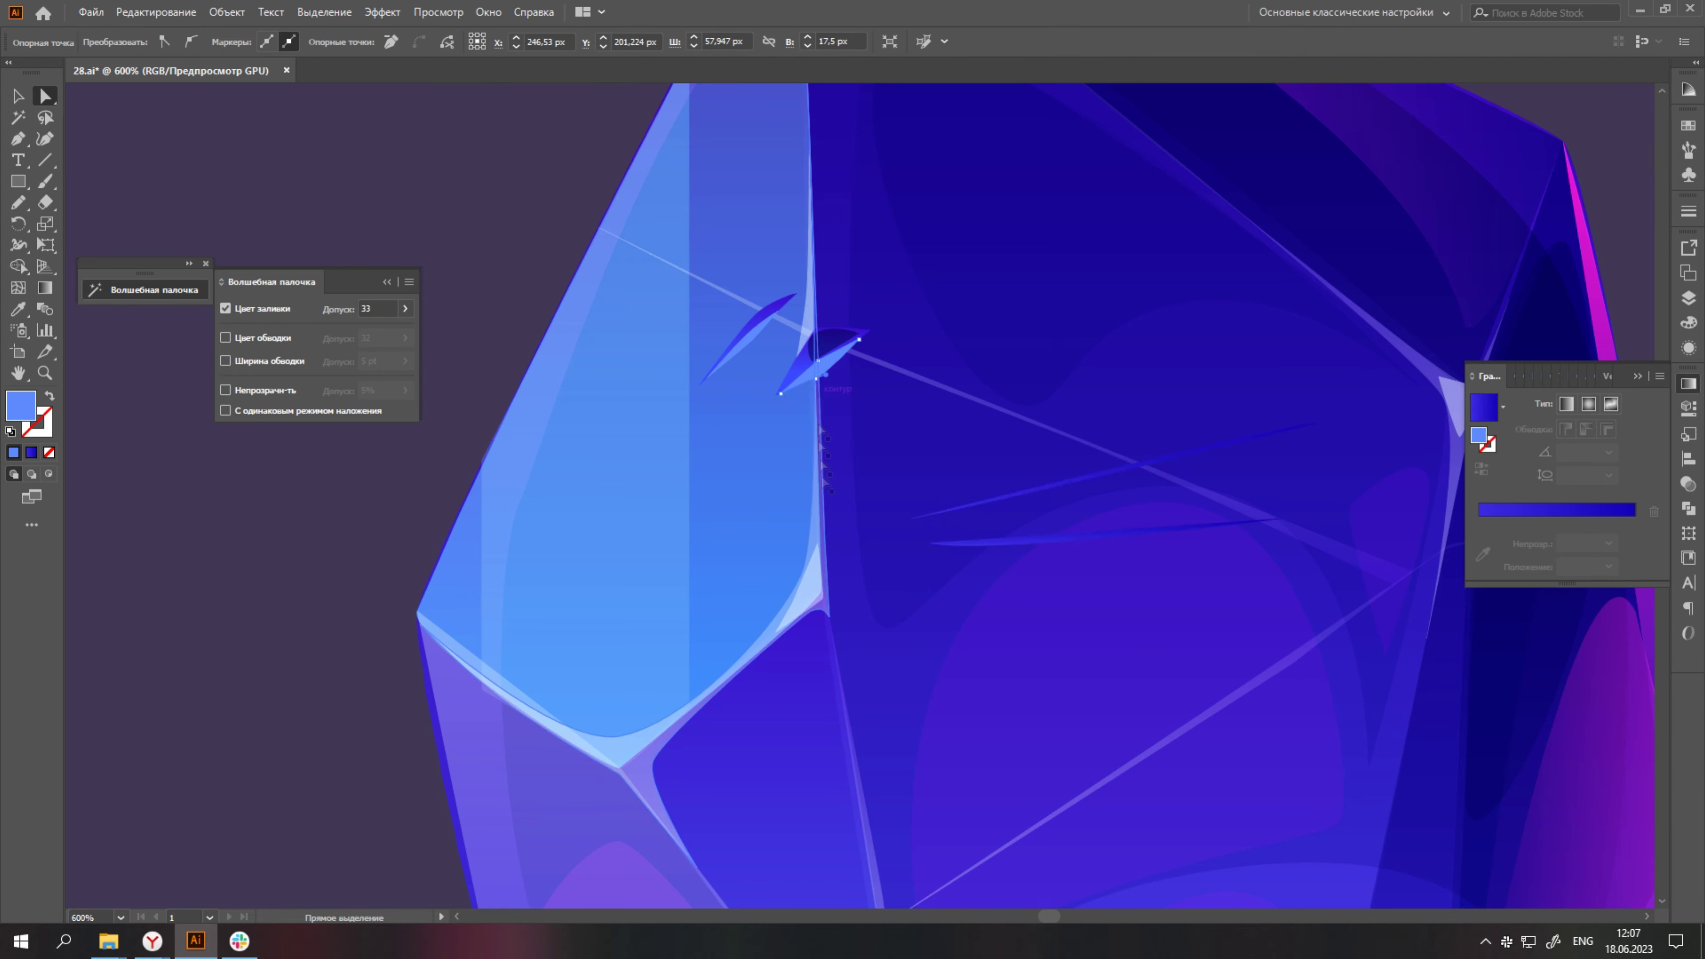
{"action": "key", "text": "p"}
{"action": "key", "text": "ctrl+plus"}
{"action": "key", "text": "ctrl+plus"}
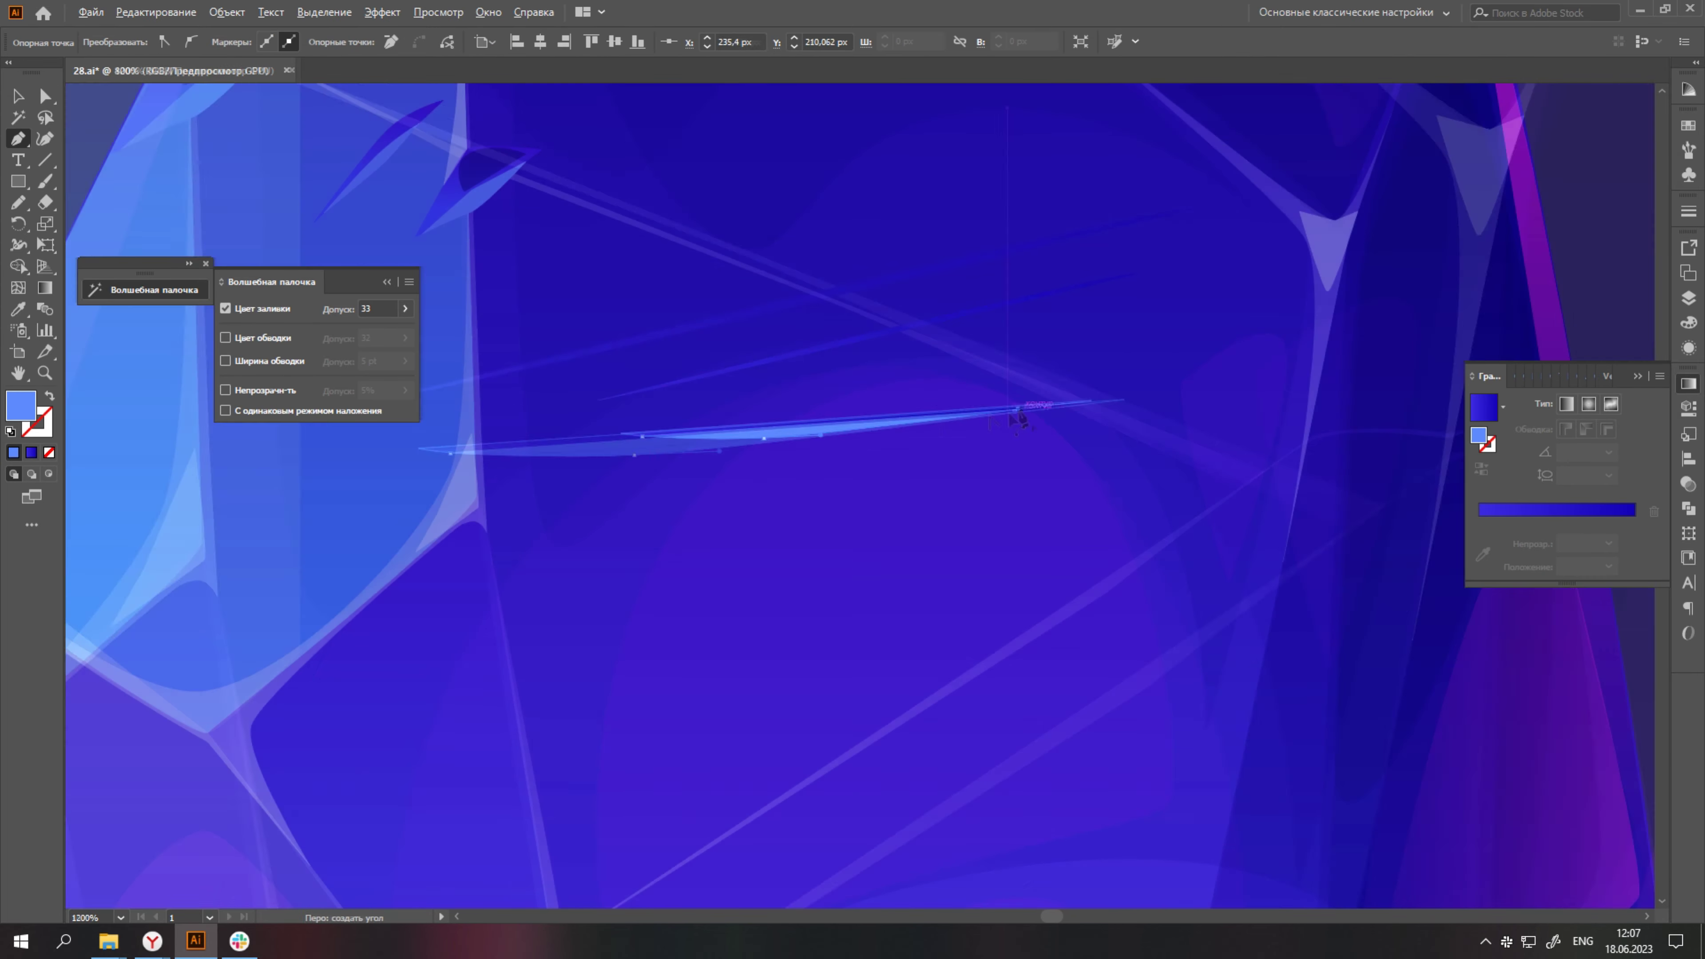
Draw a second thin streak and give it a gradient fill with an edited stop colour.
{"action": "left_click", "coordinate": [579, 481]}
{"action": "key", "text": "a"}
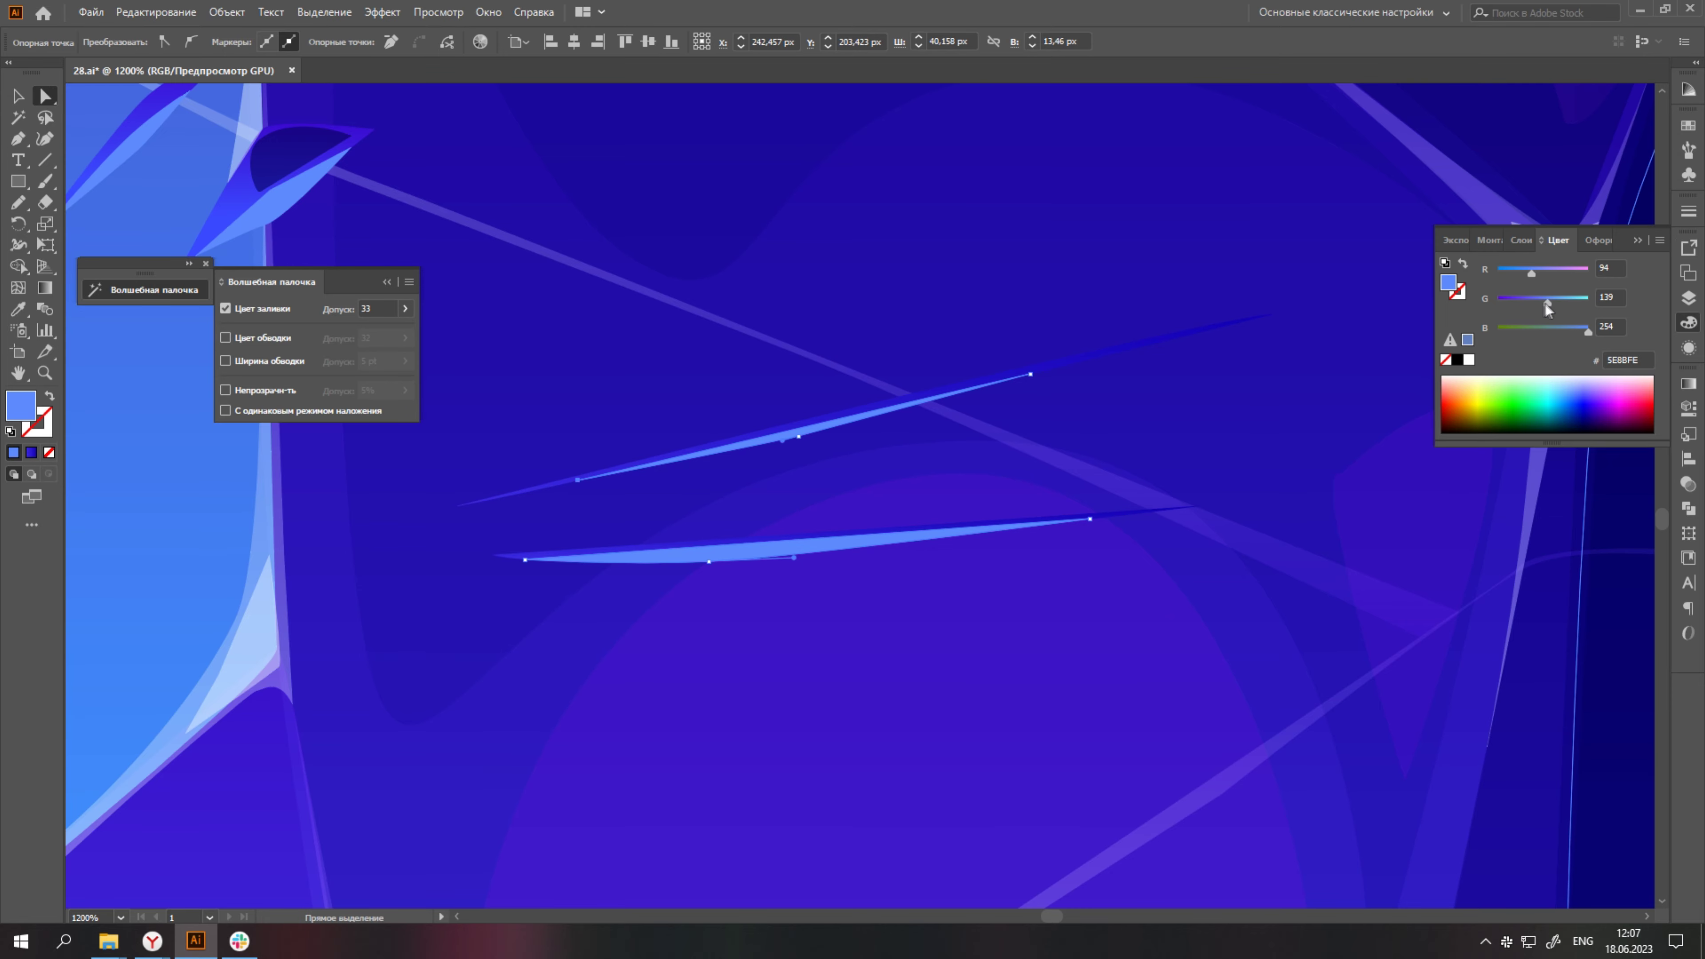
{"action": "scroll", "coordinate": [1425, 553], "scroll_direction": "down", "scroll_amount": 5}
{"action": "scroll", "coordinate": [1107, 570], "scroll_direction": "up", "scroll_amount": 5}
{"action": "left_click", "coordinate": [1689, 384]}
{"action": "double_click", "coordinate": [1634, 522]}
{"action": "scroll", "coordinate": [1465, 705], "scroll_direction": "down", "scroll_amount": 3}
{"action": "scroll", "coordinate": [1447, 617], "scroll_direction": "up", "scroll_amount": 1}
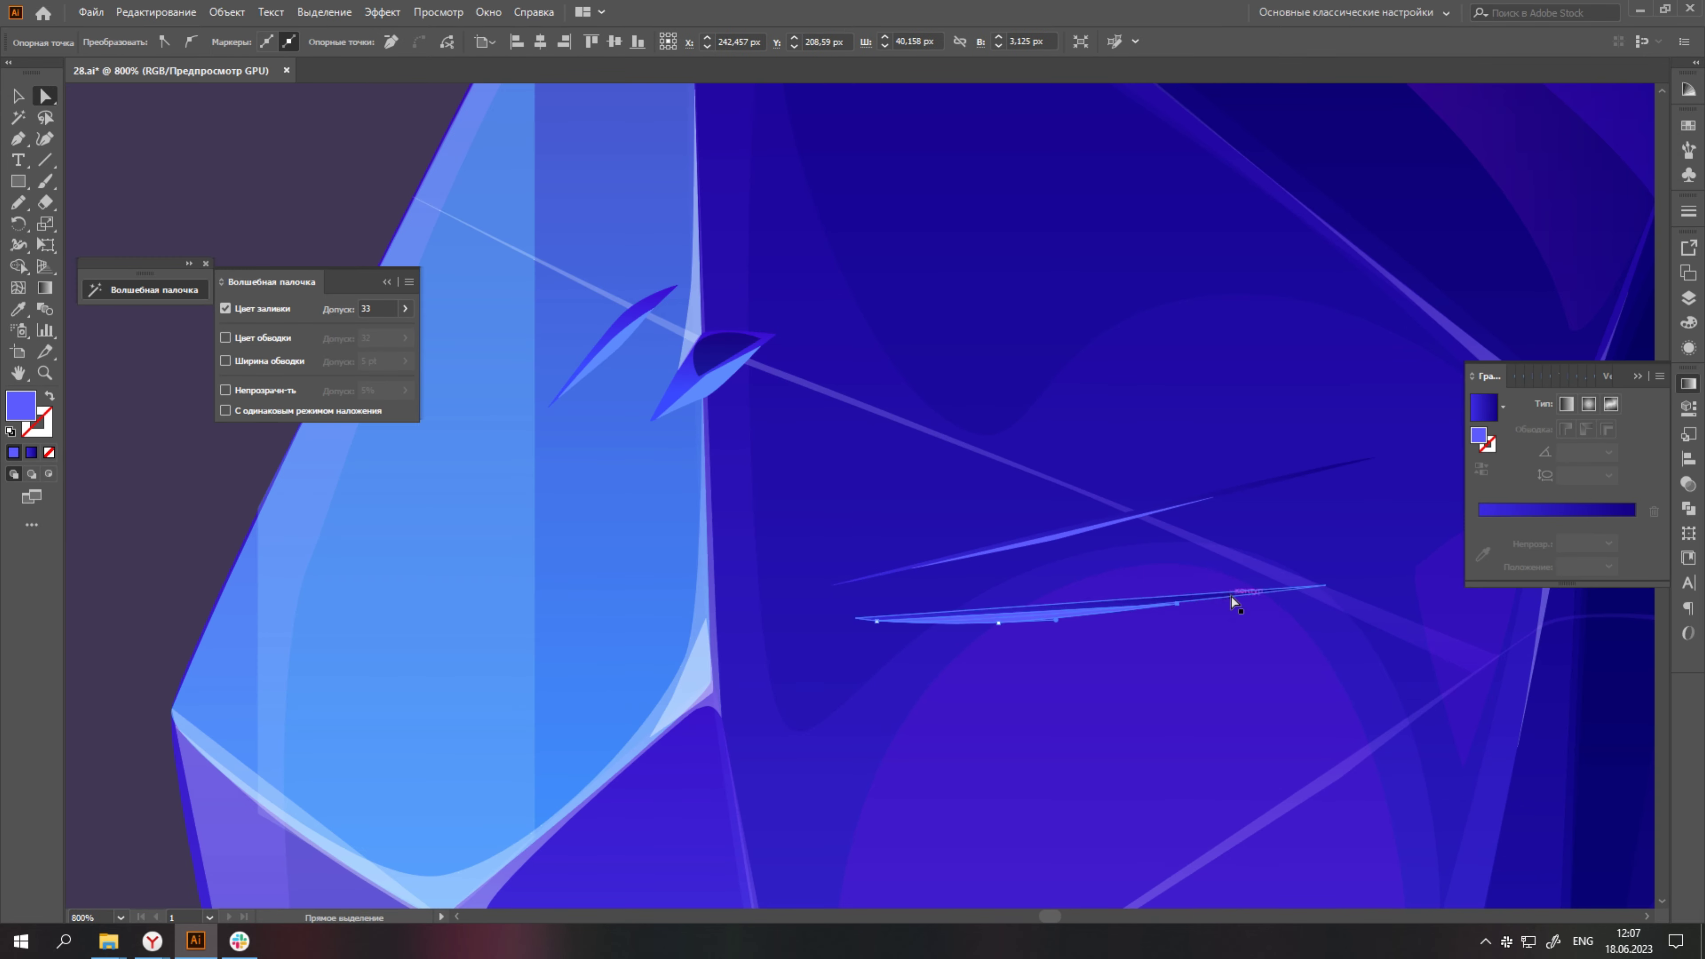
{"action": "scroll", "coordinate": [1447, 617], "scroll_direction": "up", "scroll_amount": 1}
Begin a third thin scratch line across the central facet.
{"action": "key", "text": "p"}
{"action": "left_click", "coordinate": [866, 544]}
{"action": "key", "text": "a"}
{"action": "scroll", "coordinate": [909, 528], "scroll_direction": "down", "scroll_amount": 3}
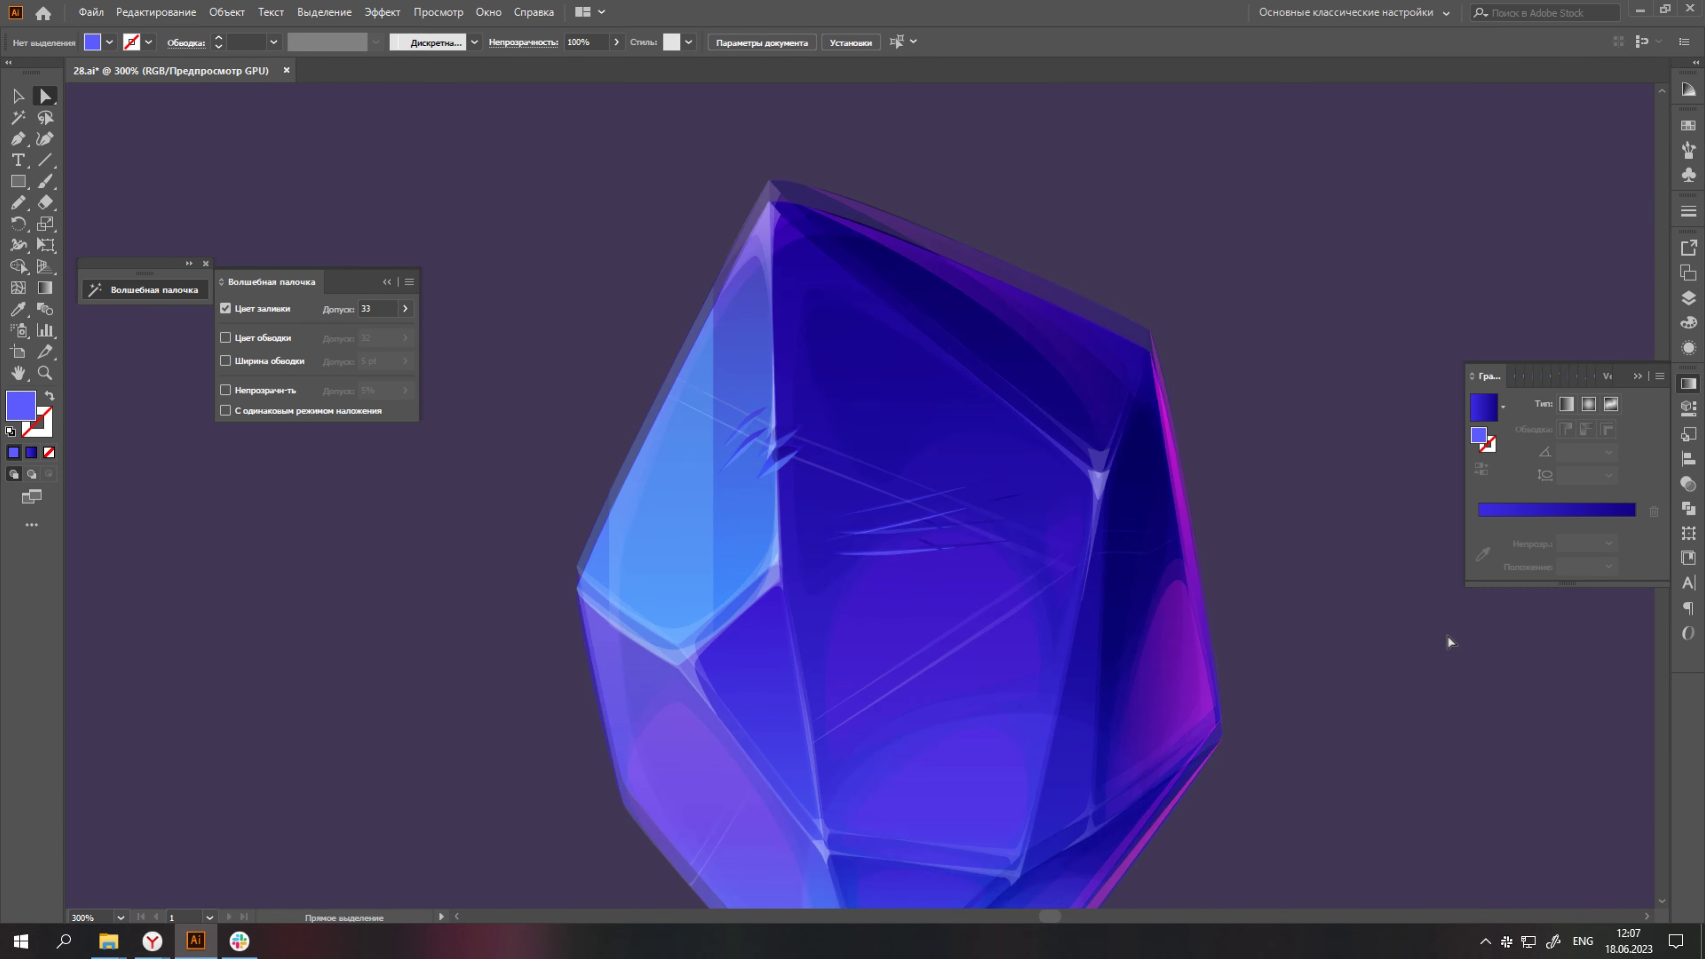
{"action": "scroll", "coordinate": [395, 576], "scroll_direction": "up", "scroll_amount": 3}
Draw a soft pink glow shape at 30% opacity on the crystal's left facet.
{"action": "scroll", "coordinate": [395, 577], "scroll_direction": "down", "scroll_amount": 3}
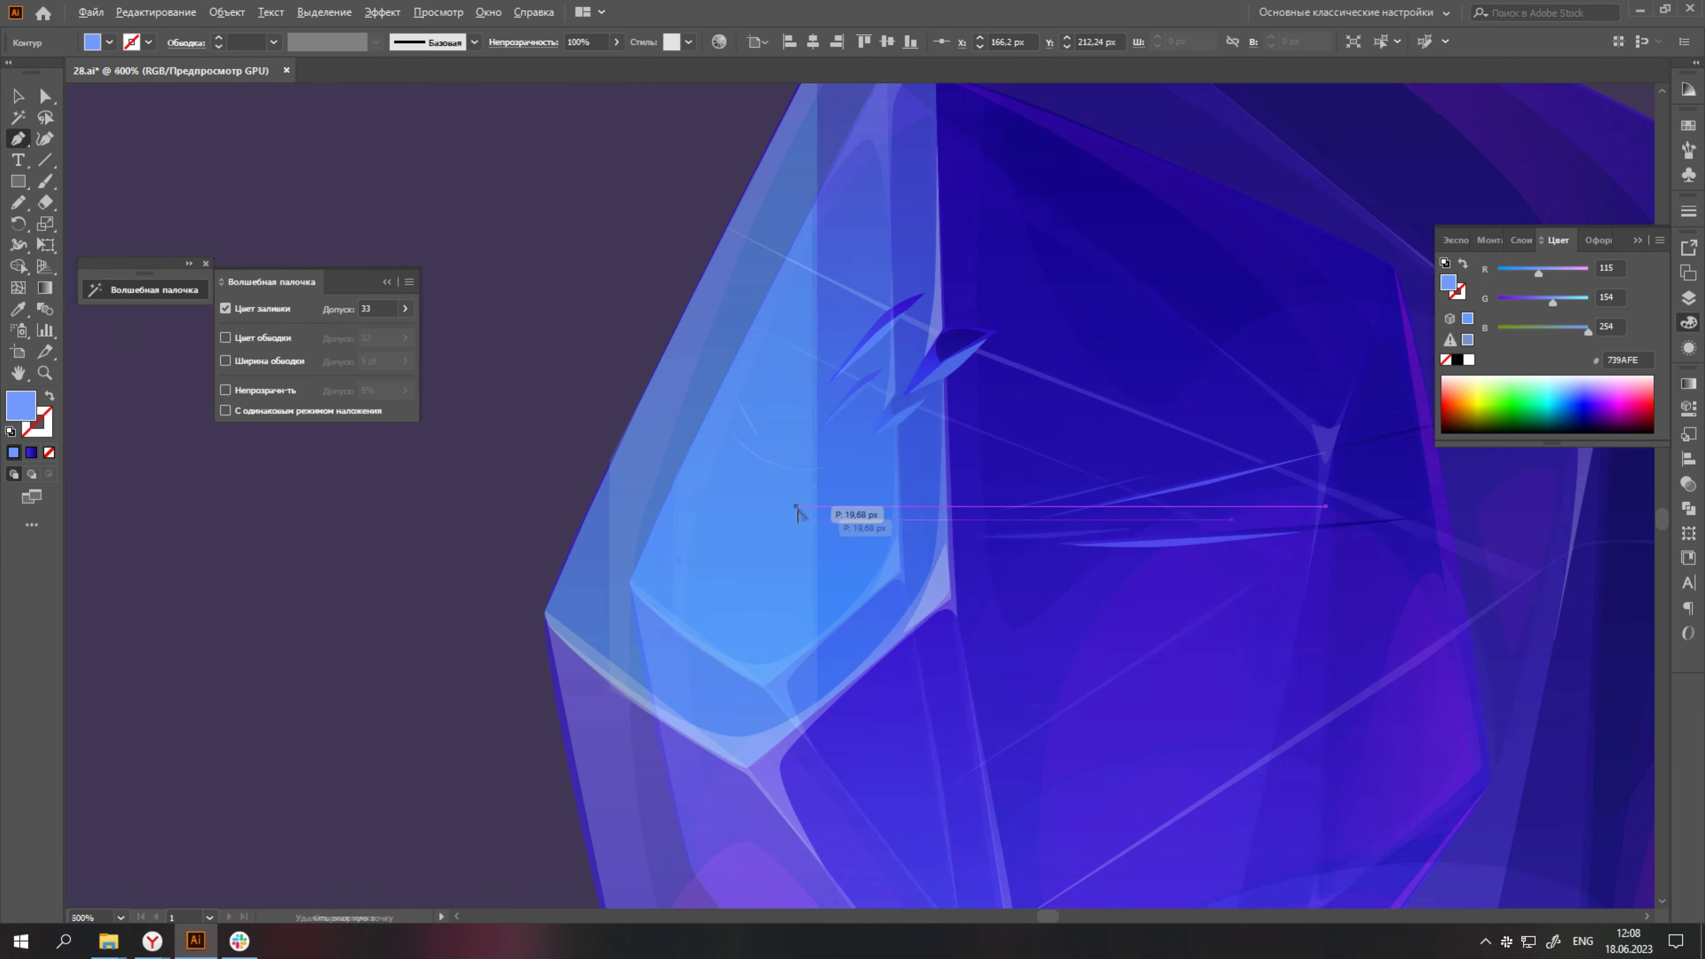
{"action": "scroll", "coordinate": [799, 514], "scroll_direction": "up", "scroll_amount": 4}
{"action": "key", "text": "p"}
{"action": "scroll", "coordinate": [749, 450], "scroll_direction": "down", "scroll_amount": 3}
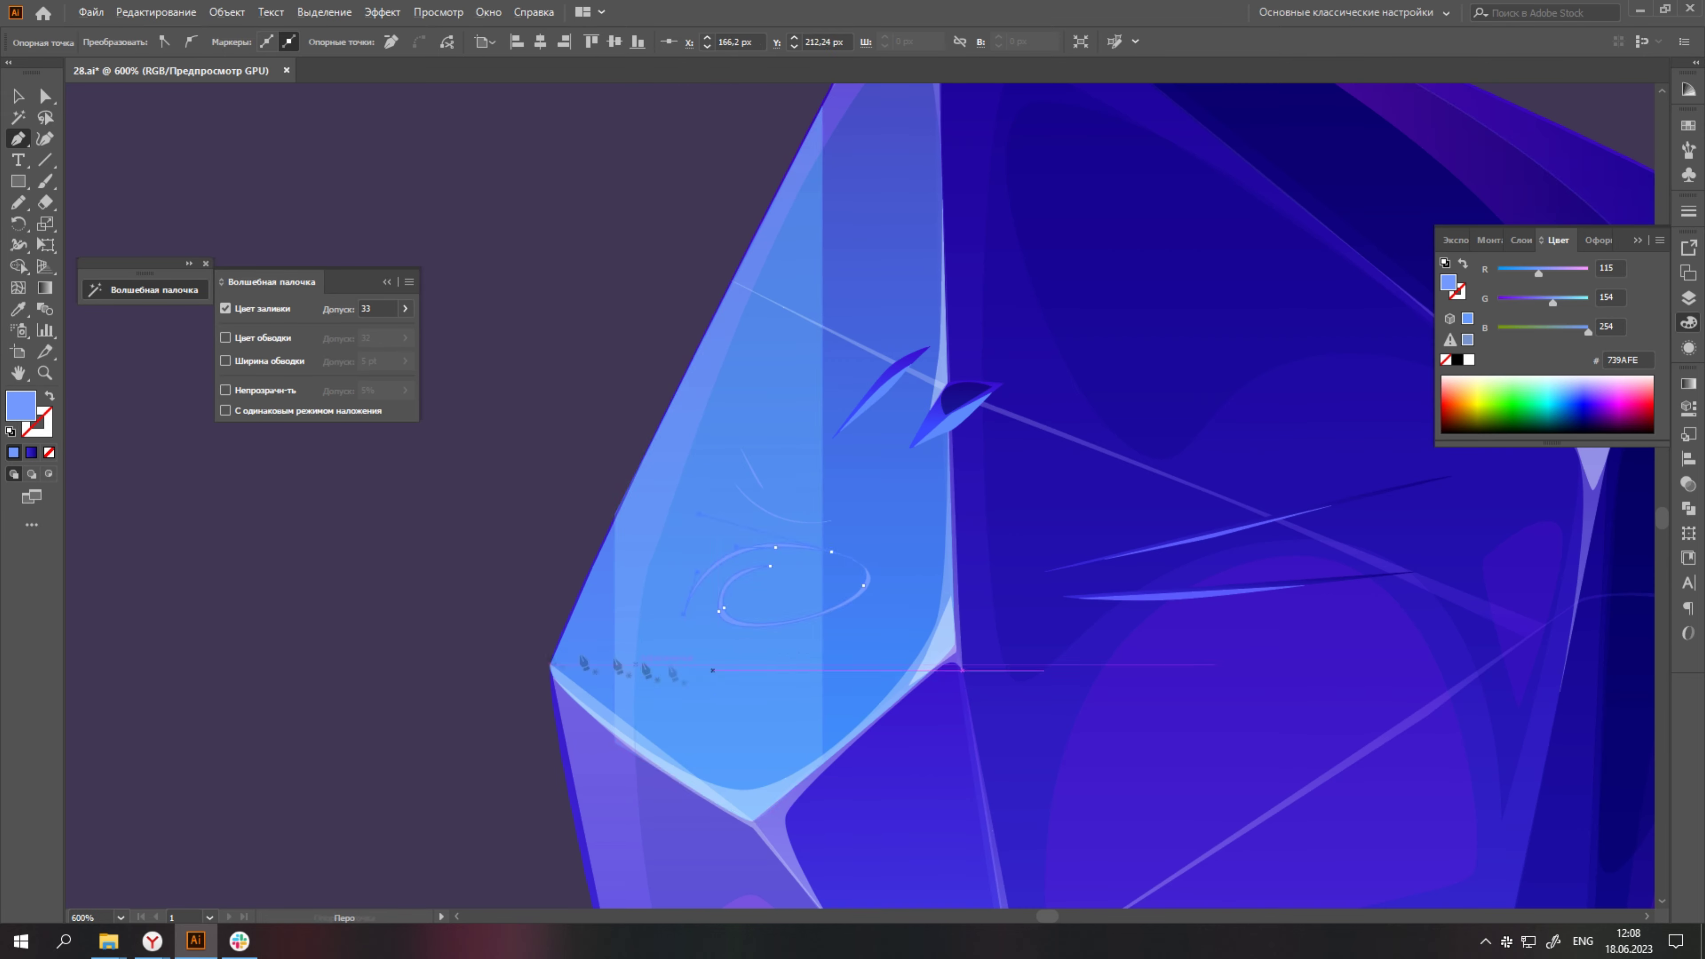
{"action": "scroll", "coordinate": [748, 449], "scroll_direction": "down", "scroll_amount": 3}
{"action": "scroll", "coordinate": [836, 554], "scroll_direction": "up", "scroll_amount": 2}
{"action": "scroll", "coordinate": [835, 554], "scroll_direction": "up", "scroll_amount": 1}
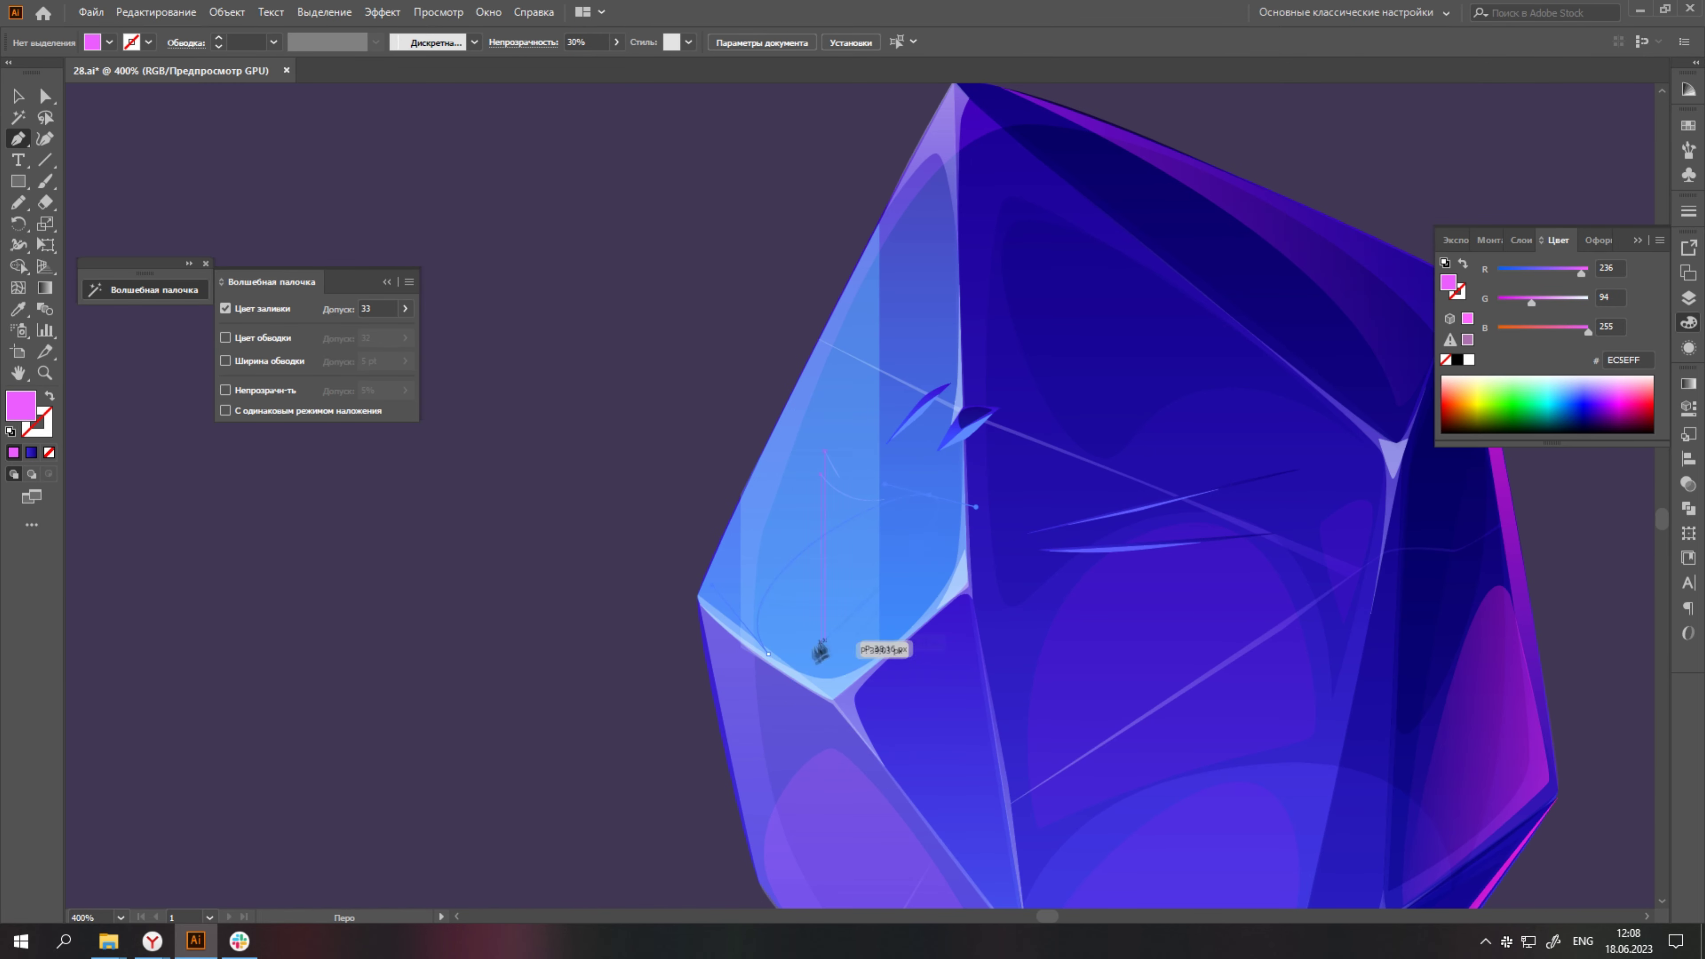
{"action": "left_click", "coordinate": [818, 649]}
{"action": "scroll", "coordinate": [818, 648], "scroll_direction": "down", "scroll_amount": 2}
{"action": "scroll", "coordinate": [1043, 527], "scroll_direction": "up", "scroll_amount": 2}
{"action": "scroll", "coordinate": [1044, 527], "scroll_direction": "up", "scroll_amount": 1}
Add a 50%-opacity cyan glow shape at the crystal's left corner, then select a scratch streak.
{"action": "key", "text": "p"}
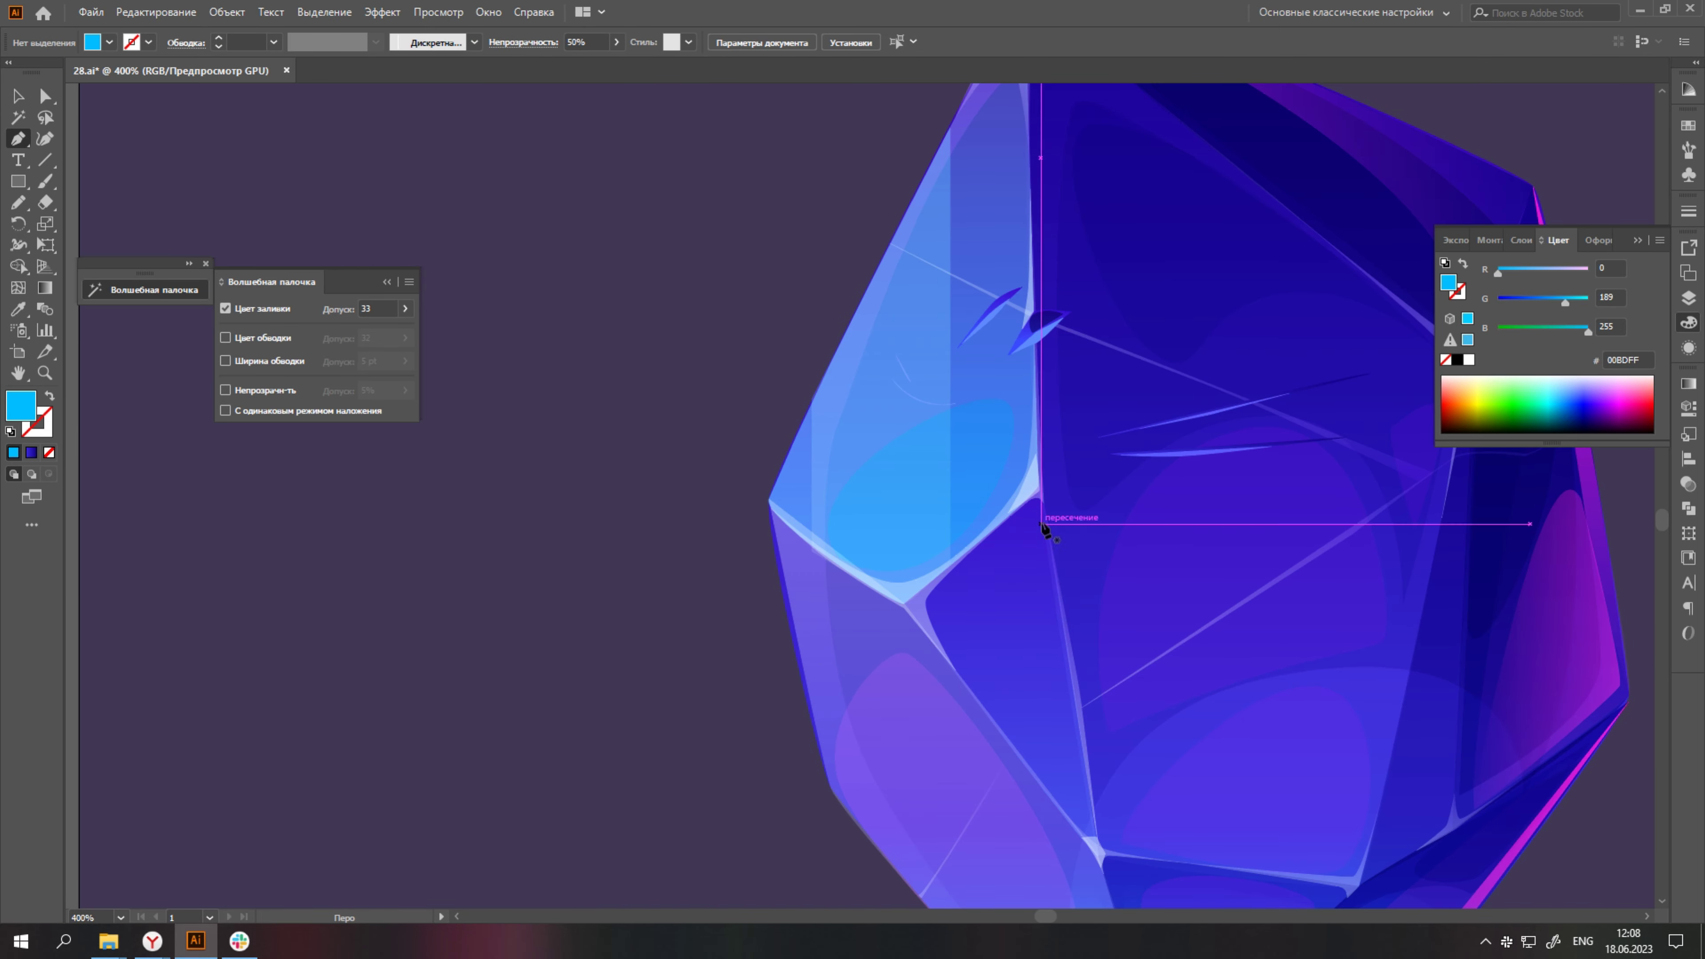
{"action": "scroll", "coordinate": [1300, 620], "scroll_direction": "down", "scroll_amount": 3}
{"action": "scroll", "coordinate": [987, 437], "scroll_direction": "up", "scroll_amount": 3}
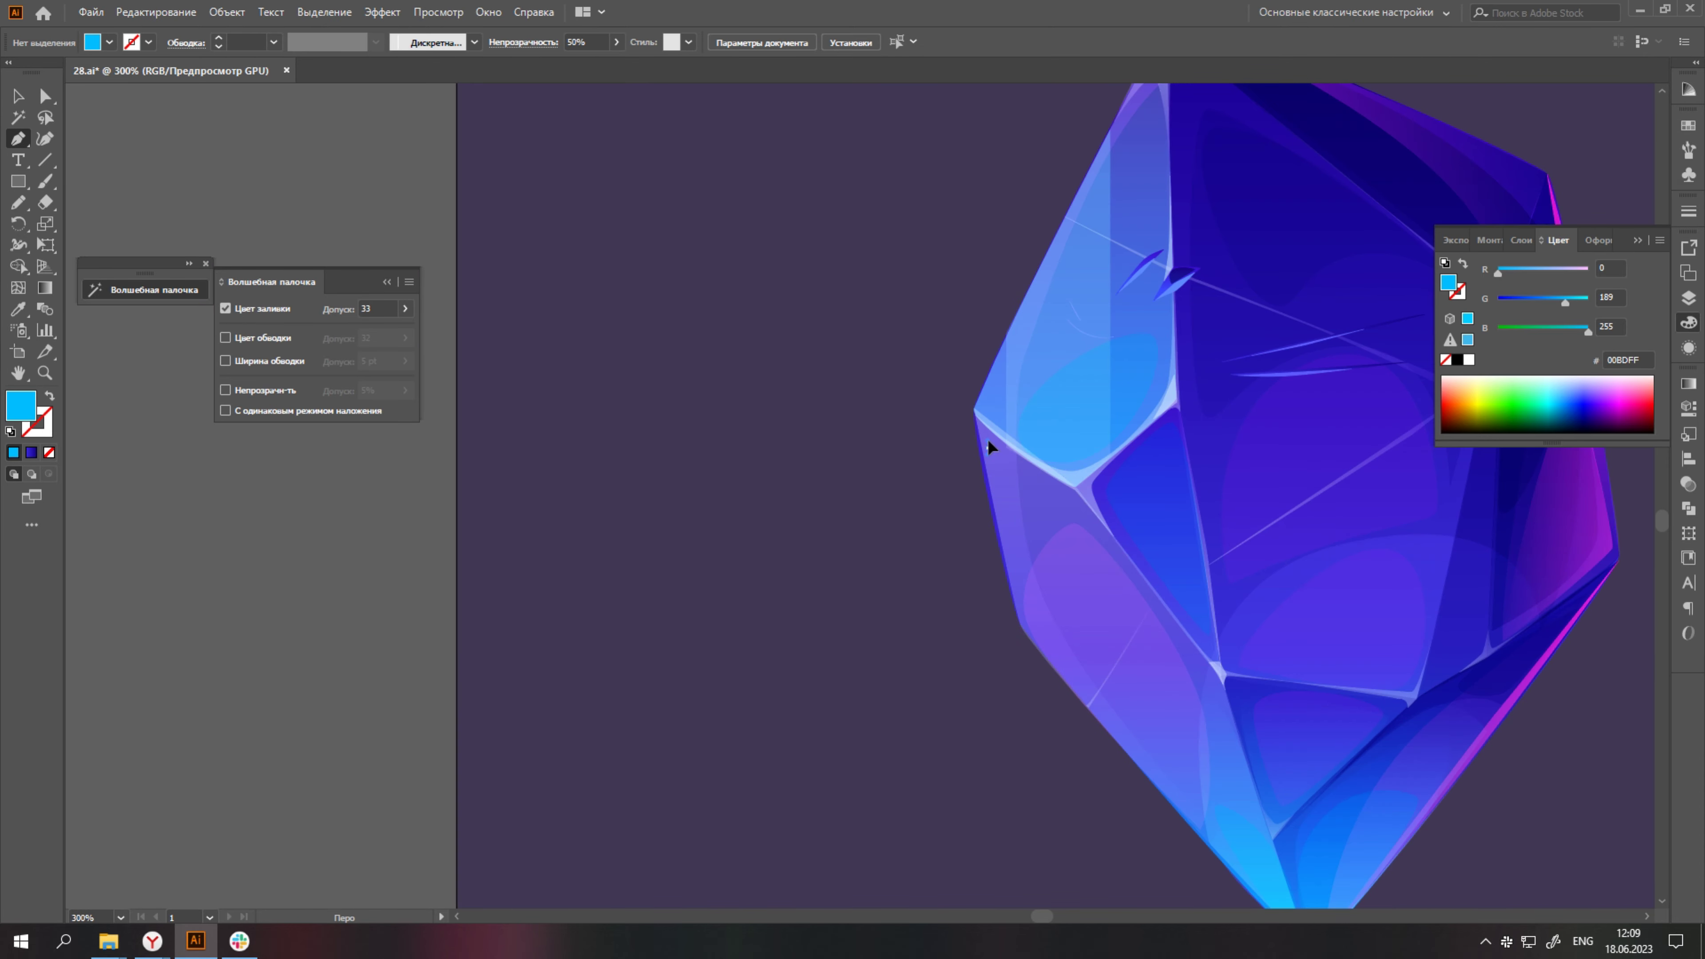
{"action": "left_click", "coordinate": [982, 448]}
{"action": "scroll", "coordinate": [1197, 549], "scroll_direction": "down", "scroll_amount": 3}
{"action": "scroll", "coordinate": [1104, 666], "scroll_direction": "down", "scroll_amount": 1}
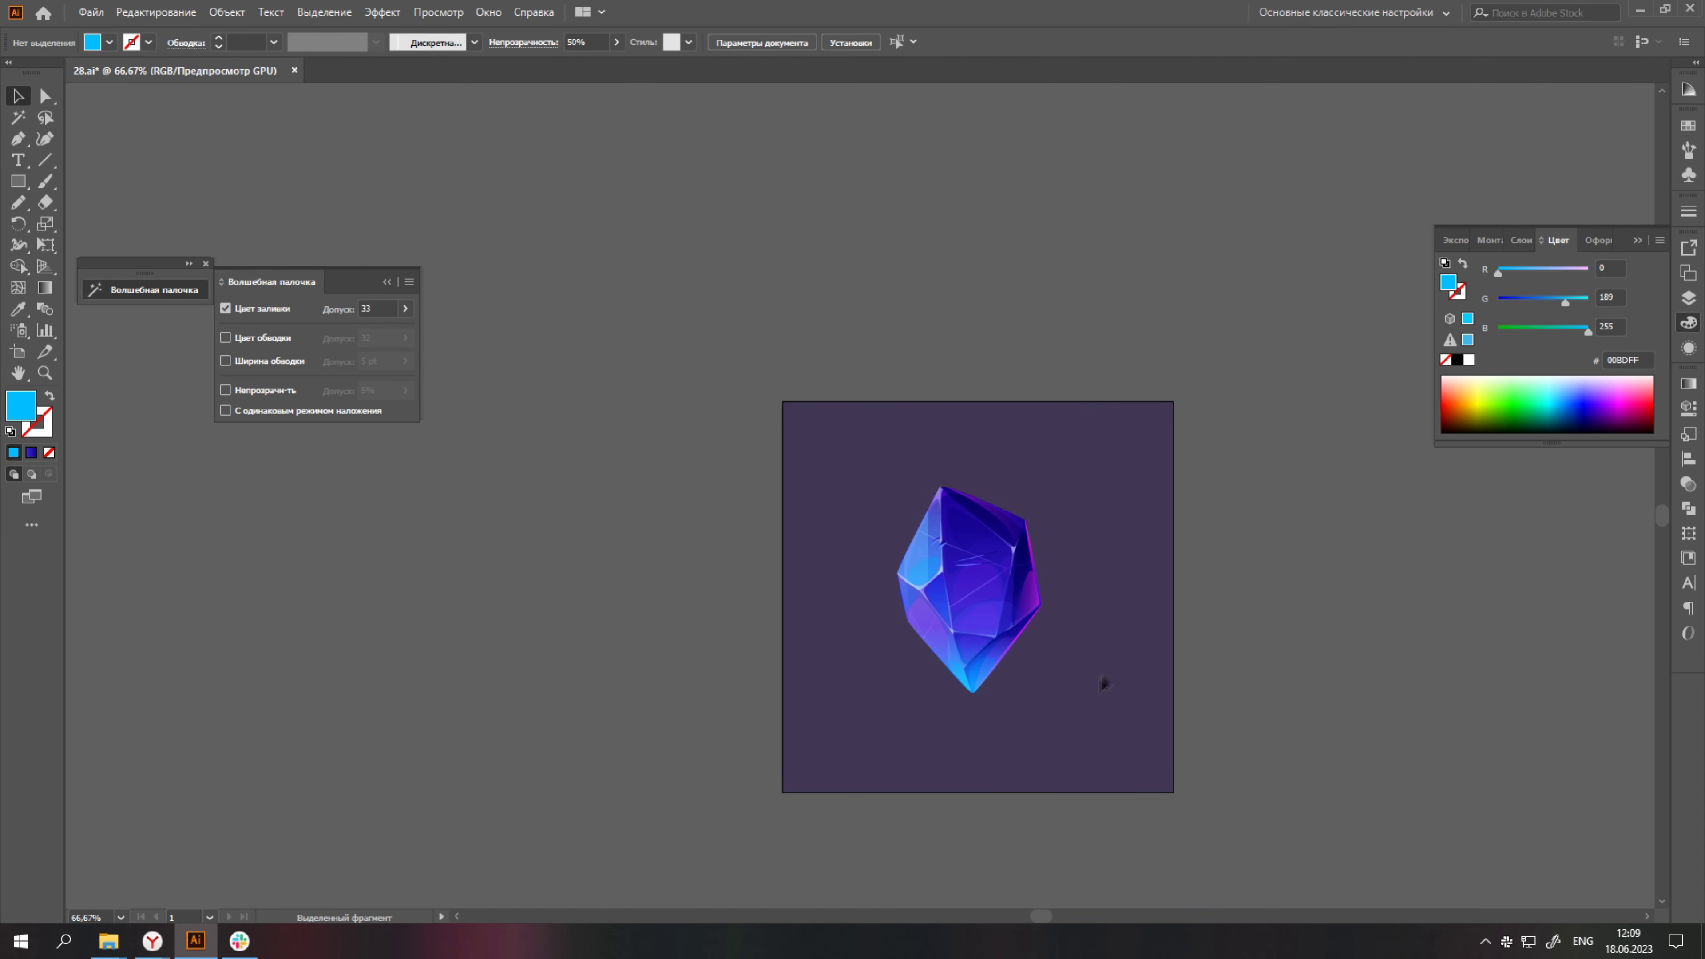
{"action": "scroll", "coordinate": [997, 563], "scroll_direction": "up", "scroll_amount": 5}
{"action": "key", "text": "v"}
{"action": "left_click", "coordinate": [880, 558]}
Select both scratch streaks and the top-right facet, then clear the selection.
{"action": "left_click", "coordinate": [1098, 443], "text": "shift"}
{"action": "scroll", "coordinate": [1028, 470], "scroll_direction": "down", "scroll_amount": 4}
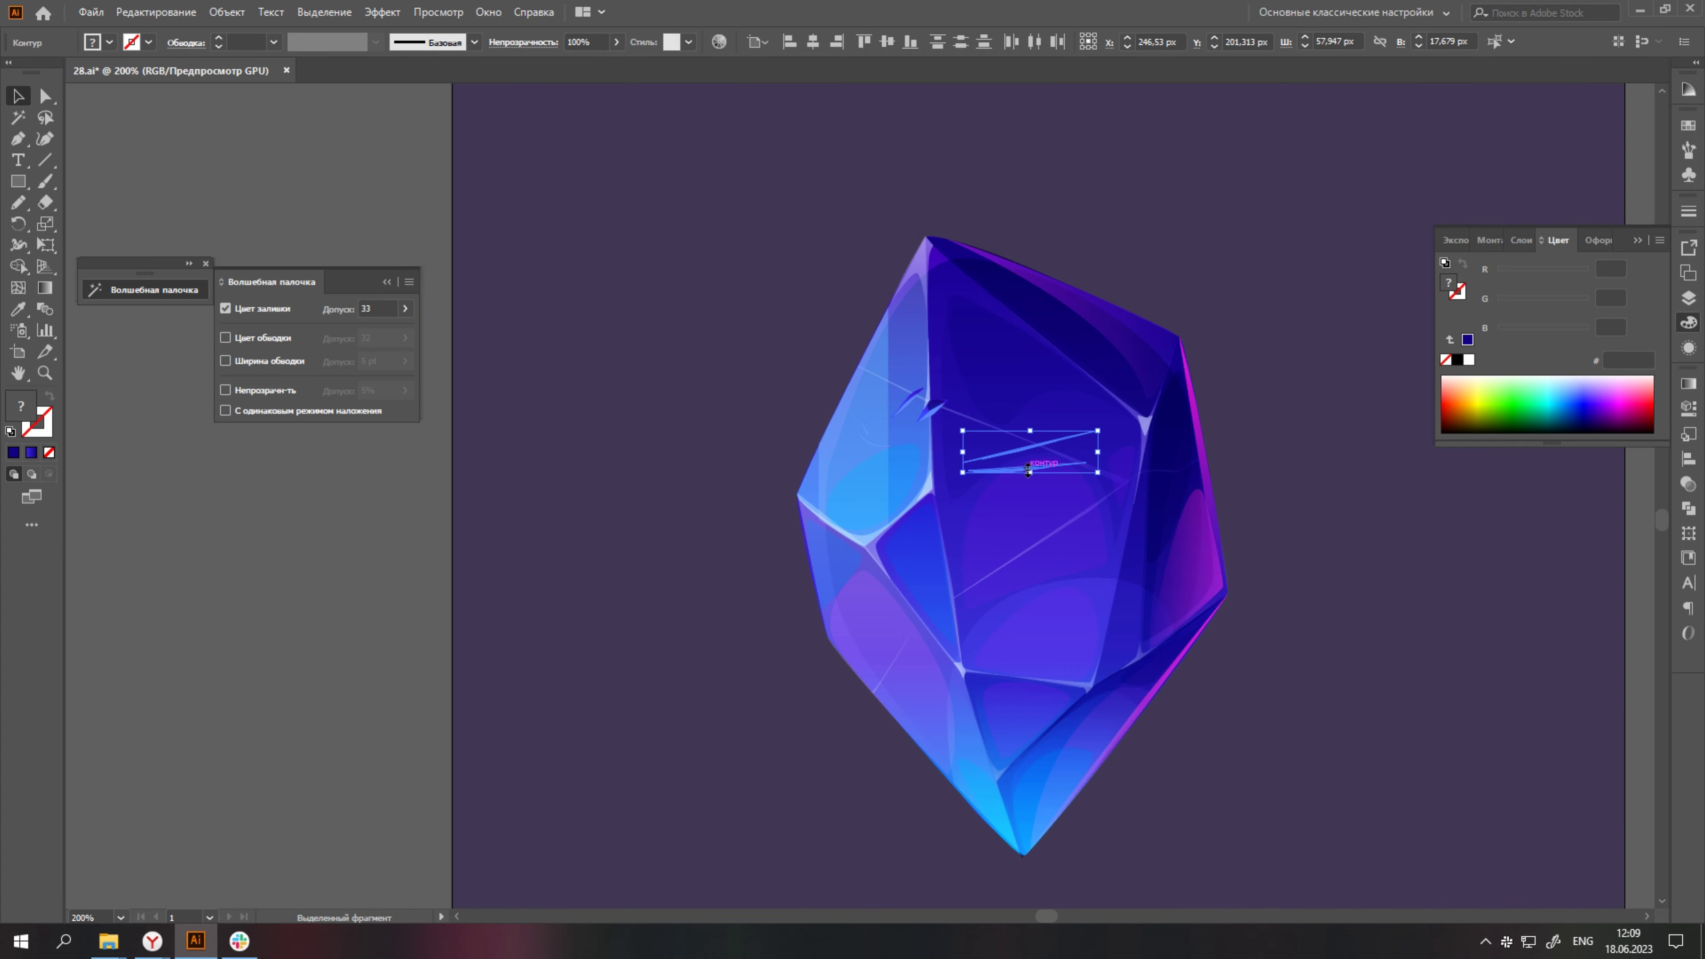
{"action": "scroll", "coordinate": [974, 485], "scroll_direction": "up", "scroll_amount": 1}
{"action": "key", "text": "a"}
{"action": "left_click", "coordinate": [1074, 246]}
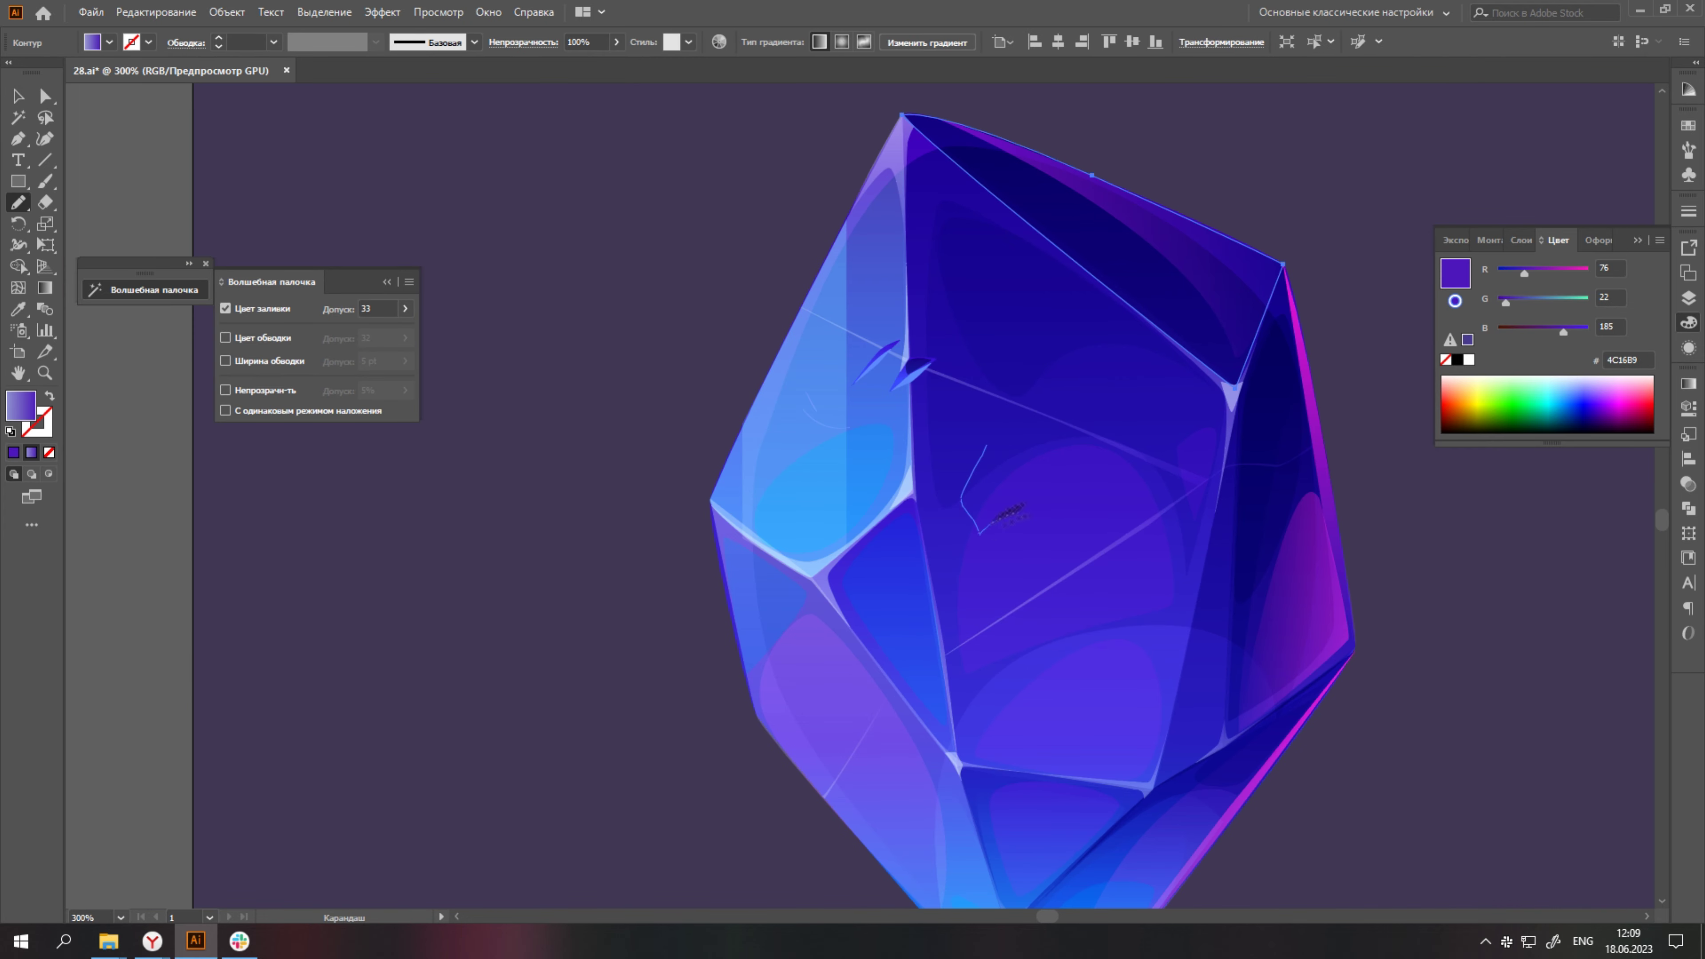
{"action": "scroll", "coordinate": [1187, 495], "scroll_direction": "down", "scroll_amount": 2}
{"action": "left_click", "coordinate": [898, 666]}
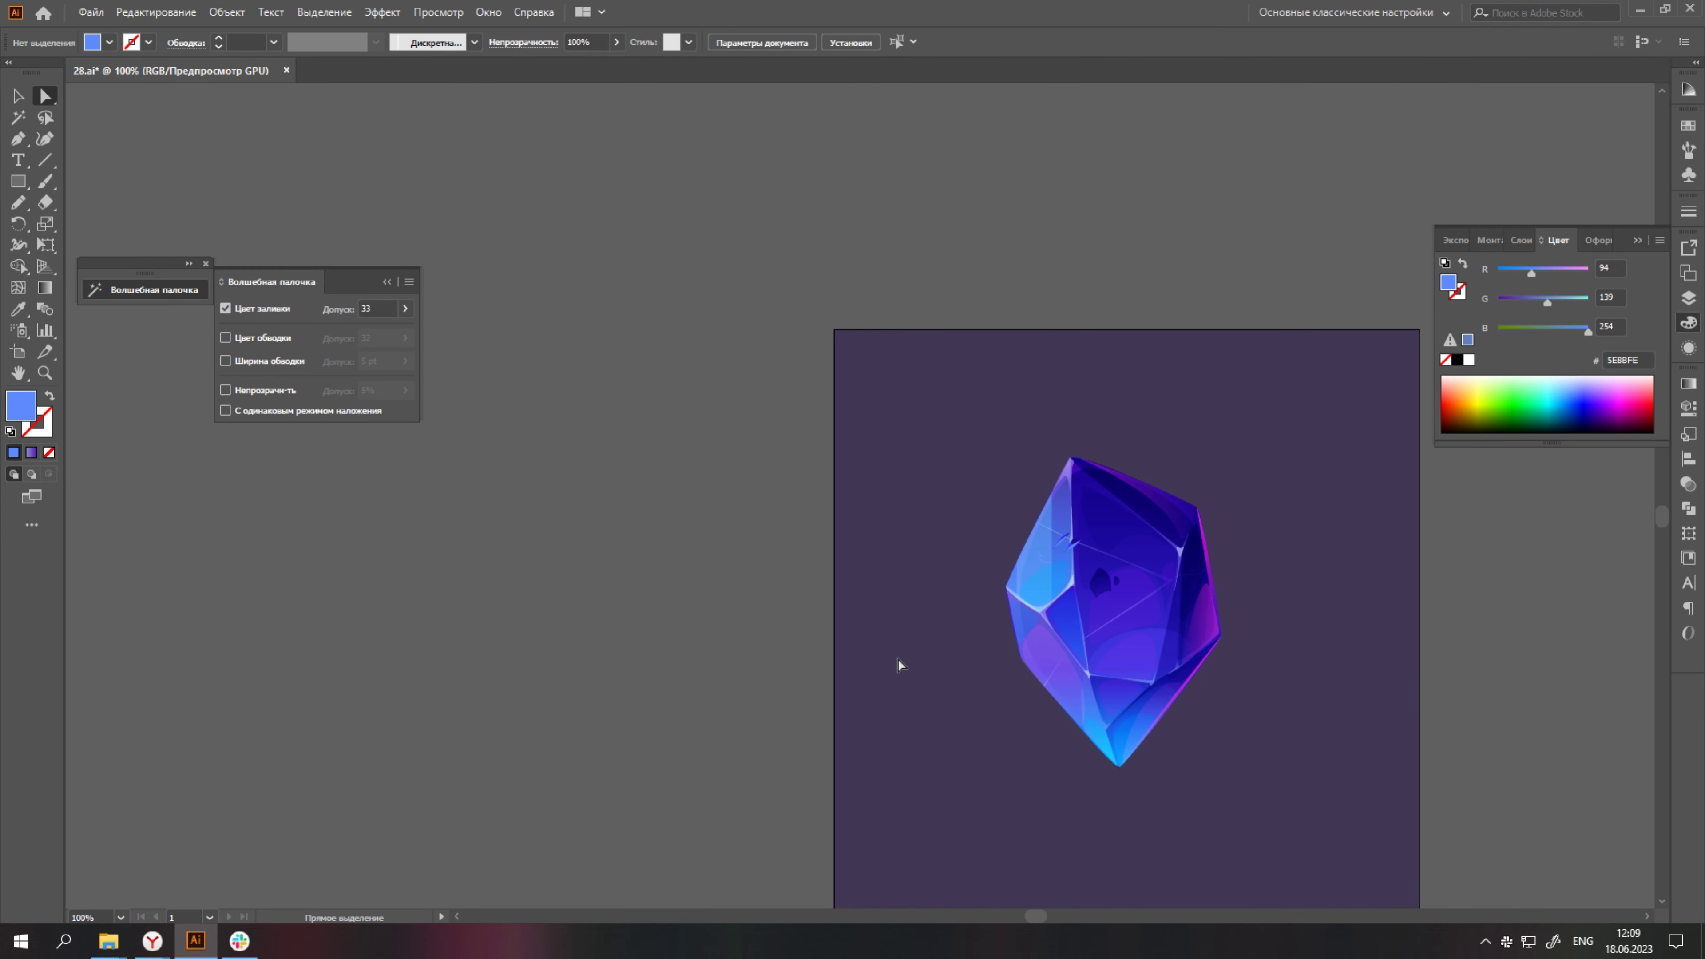
{"action": "scroll", "coordinate": [898, 667], "scroll_direction": "up", "scroll_amount": 2}
{"action": "scroll", "coordinate": [956, 583], "scroll_direction": "up", "scroll_amount": 6}
Outline a light-blue rim highlight along the lower edge of the central pit.
{"action": "left_click", "coordinate": [983, 651]}
{"action": "left_click", "coordinate": [1058, 739]}
{"action": "left_click", "coordinate": [1193, 680]}
{"action": "left_click", "coordinate": [1282, 664]}
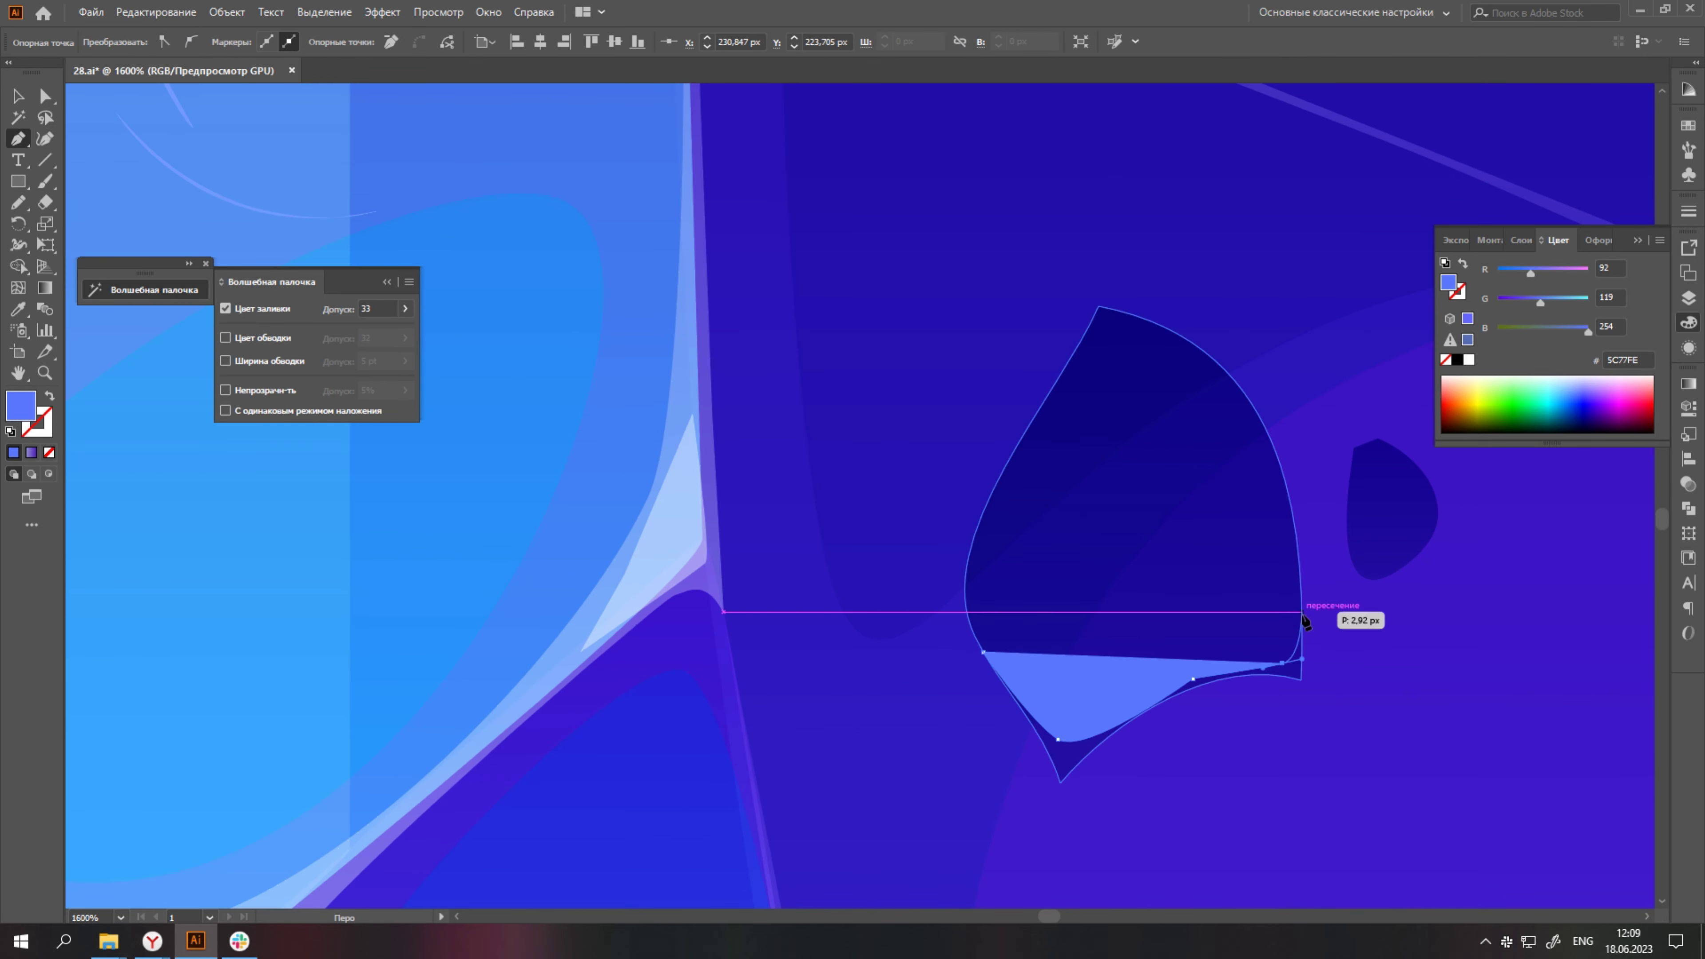
{"action": "left_click_drag", "start_coordinate": [1529, 295], "coordinate": [1525, 300]}
{"action": "scroll", "coordinate": [940, 537], "scroll_direction": "up", "scroll_amount": 1}
{"action": "left_click", "coordinate": [921, 515]}
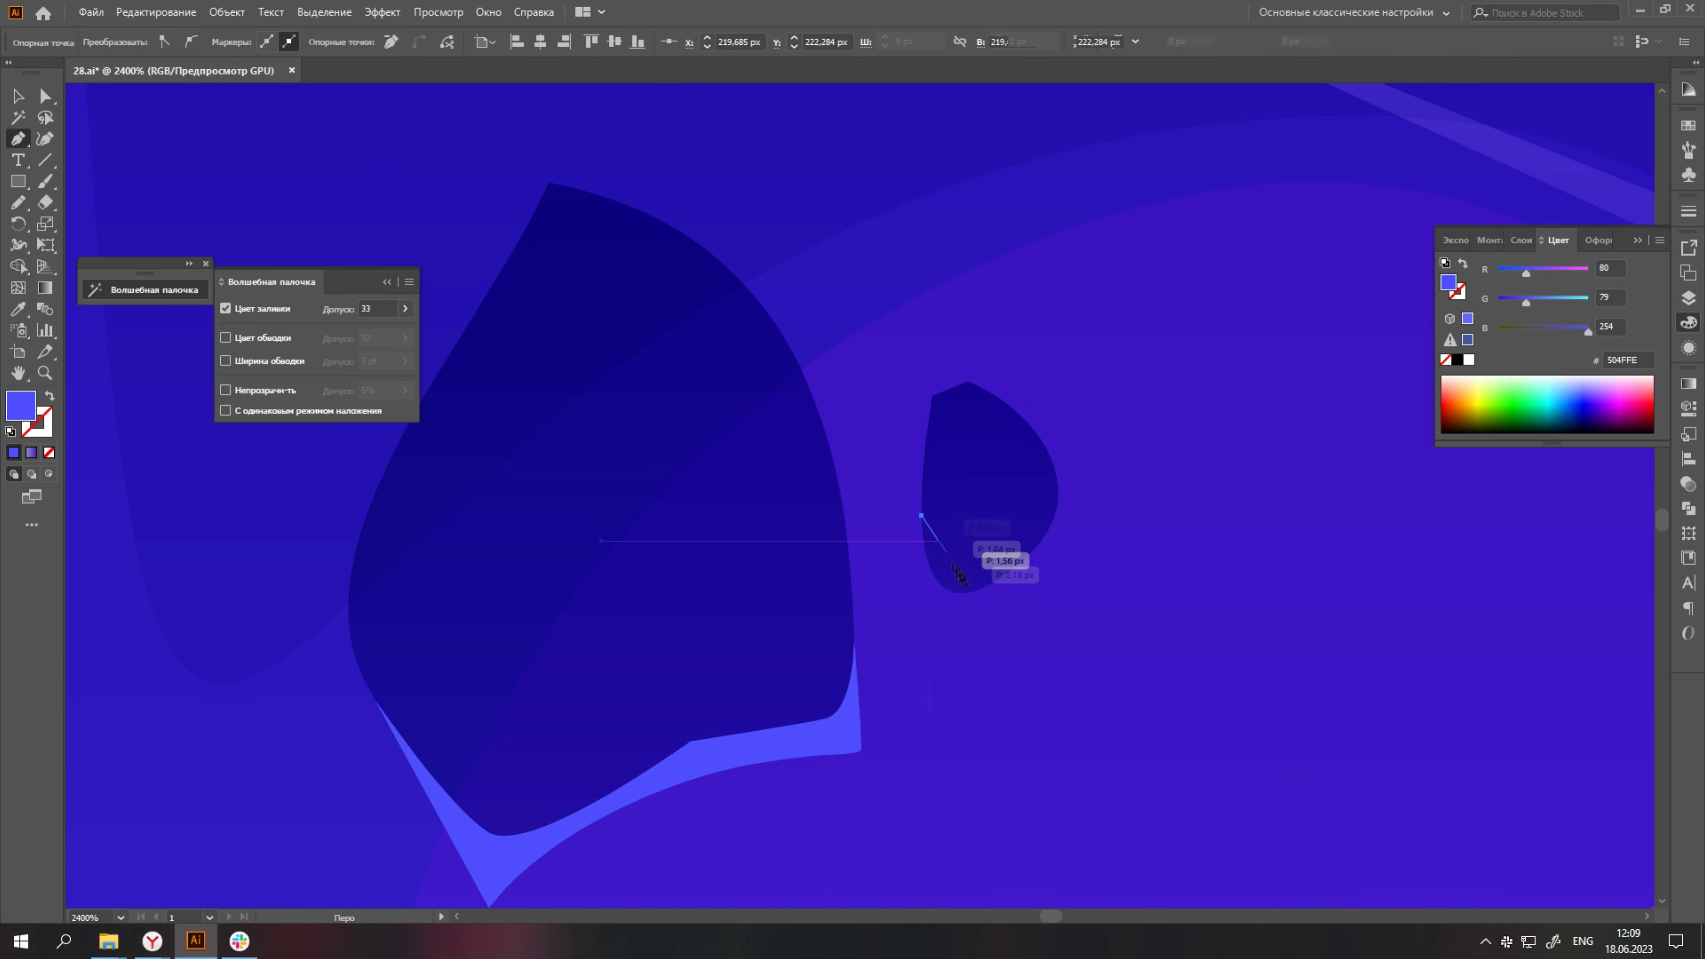
{"action": "scroll", "coordinate": [1000, 509], "scroll_direction": "up", "scroll_amount": 1}
{"action": "scroll", "coordinate": [898, 489], "scroll_direction": "down", "scroll_amount": 3}
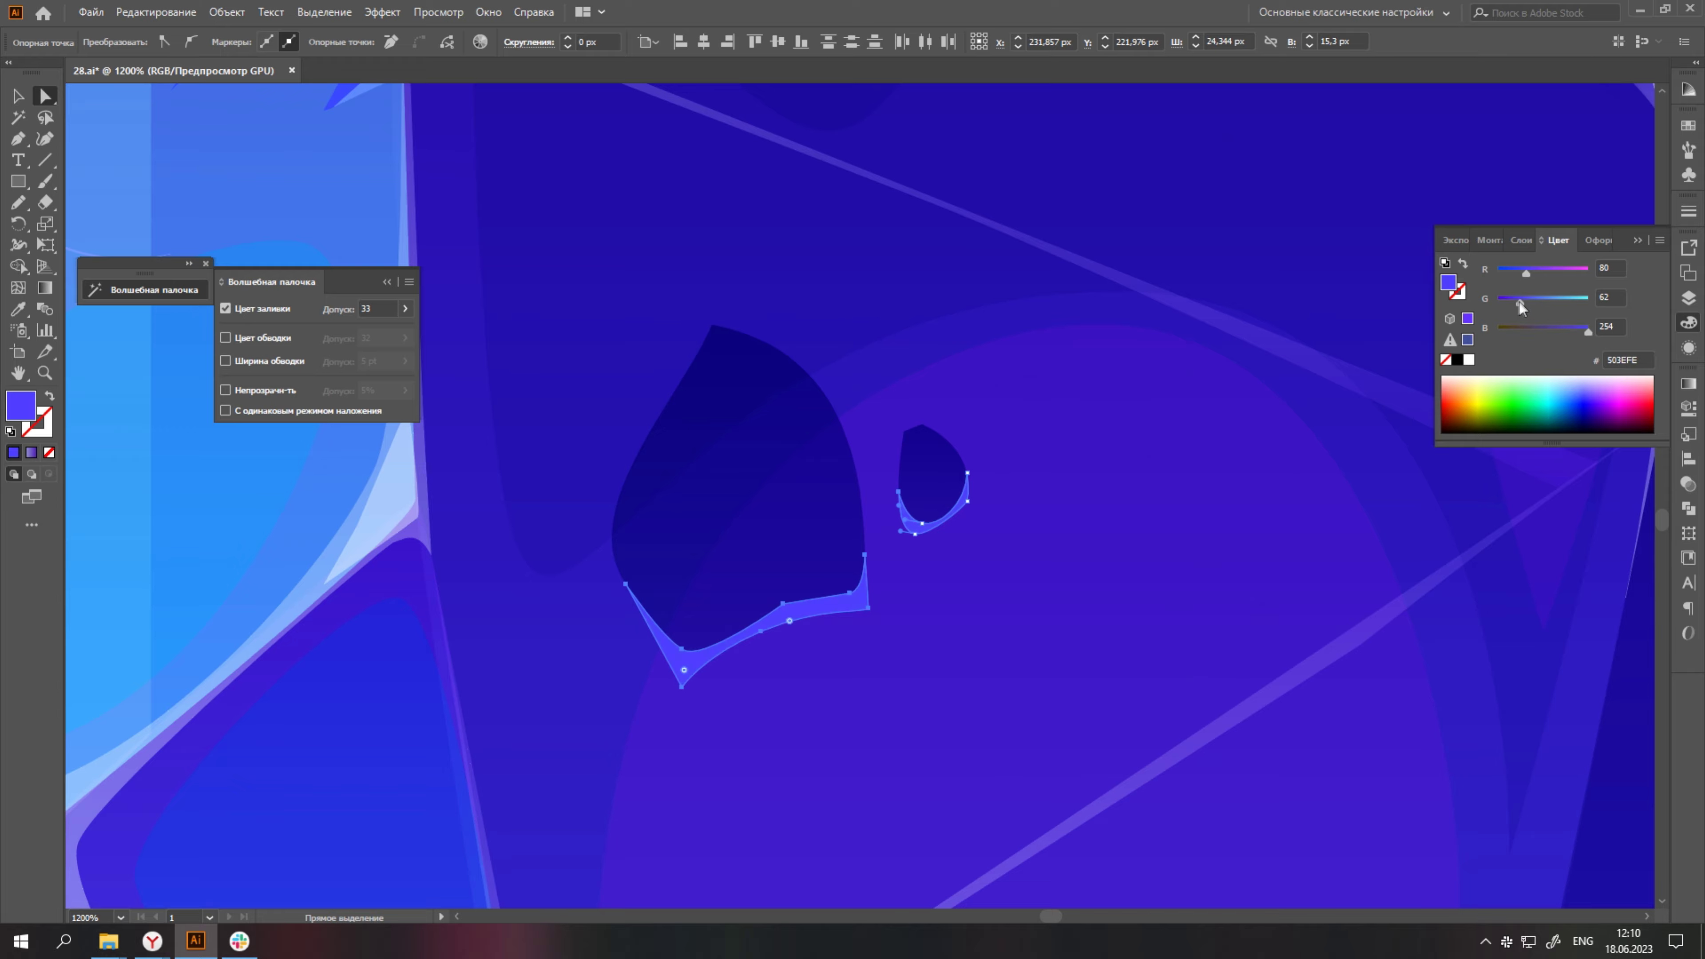
{"action": "scroll", "coordinate": [939, 537], "scroll_direction": "down", "scroll_amount": 4}
{"action": "scroll", "coordinate": [1431, 731], "scroll_direction": "up", "scroll_amount": 4}
{"action": "scroll", "coordinate": [1201, 659], "scroll_direction": "up", "scroll_amount": 1}
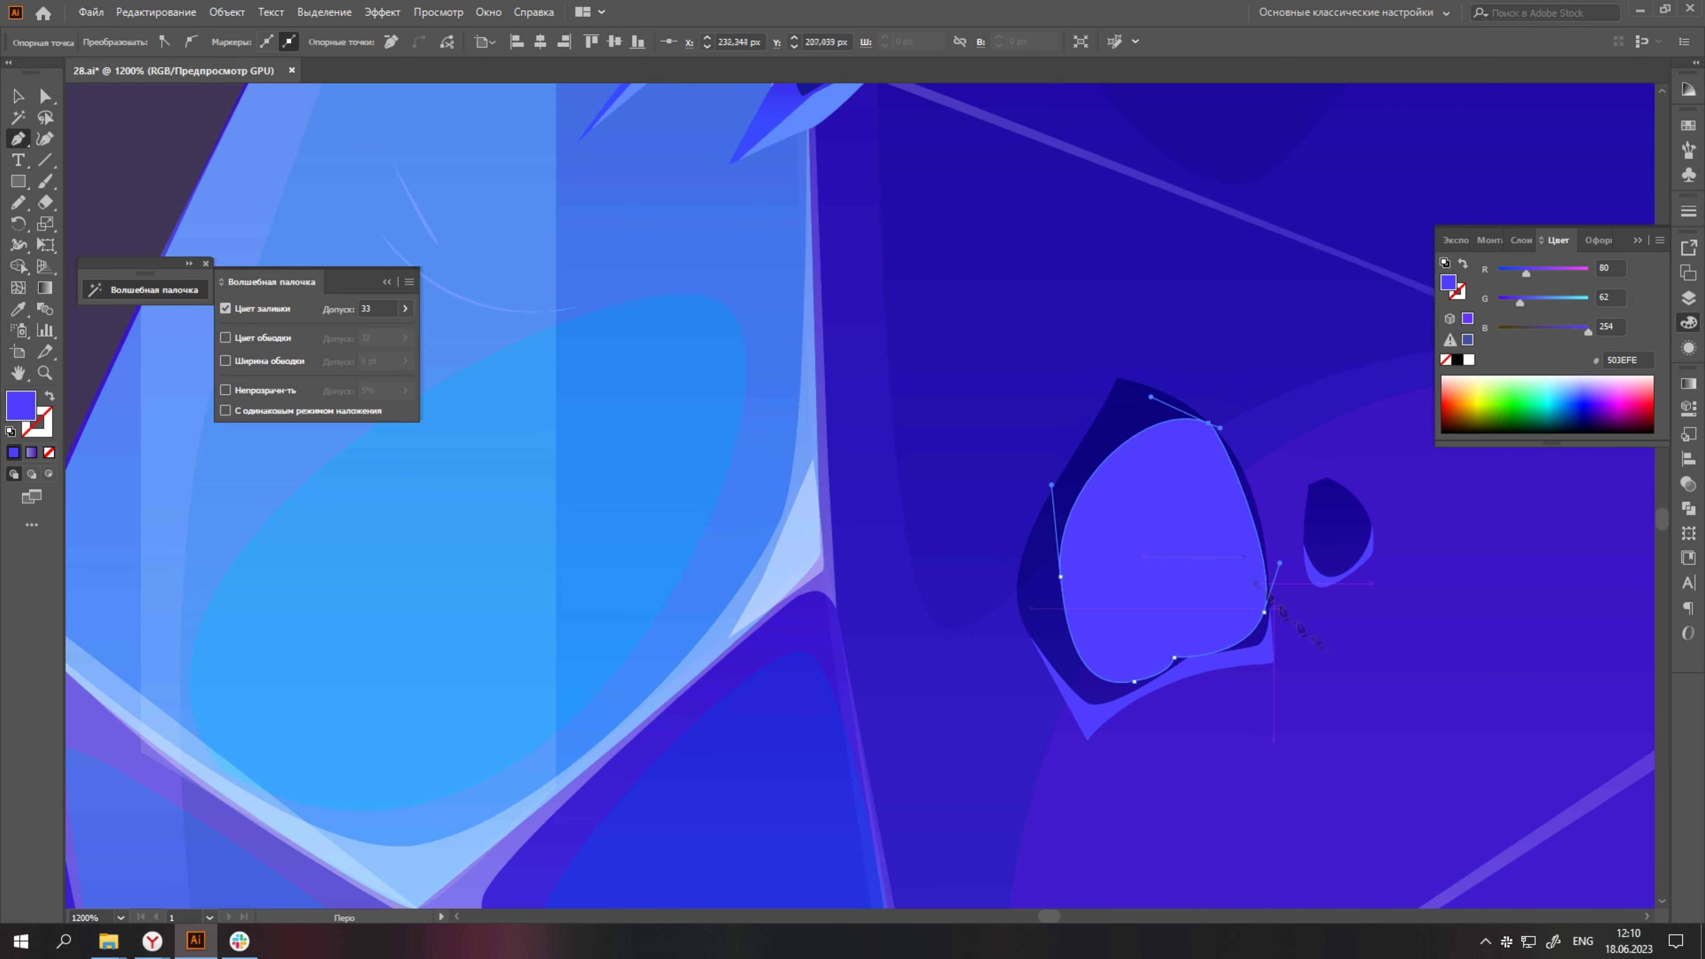
Add a pale lavender highlight inside the small pit.
{"action": "key", "text": "u"}
{"action": "scroll", "coordinate": [1231, 664], "scroll_direction": "down", "scroll_amount": 3}
{"action": "scroll", "coordinate": [1274, 696], "scroll_direction": "down", "scroll_amount": 3}
{"action": "scroll", "coordinate": [1275, 696], "scroll_direction": "up", "scroll_amount": 2}
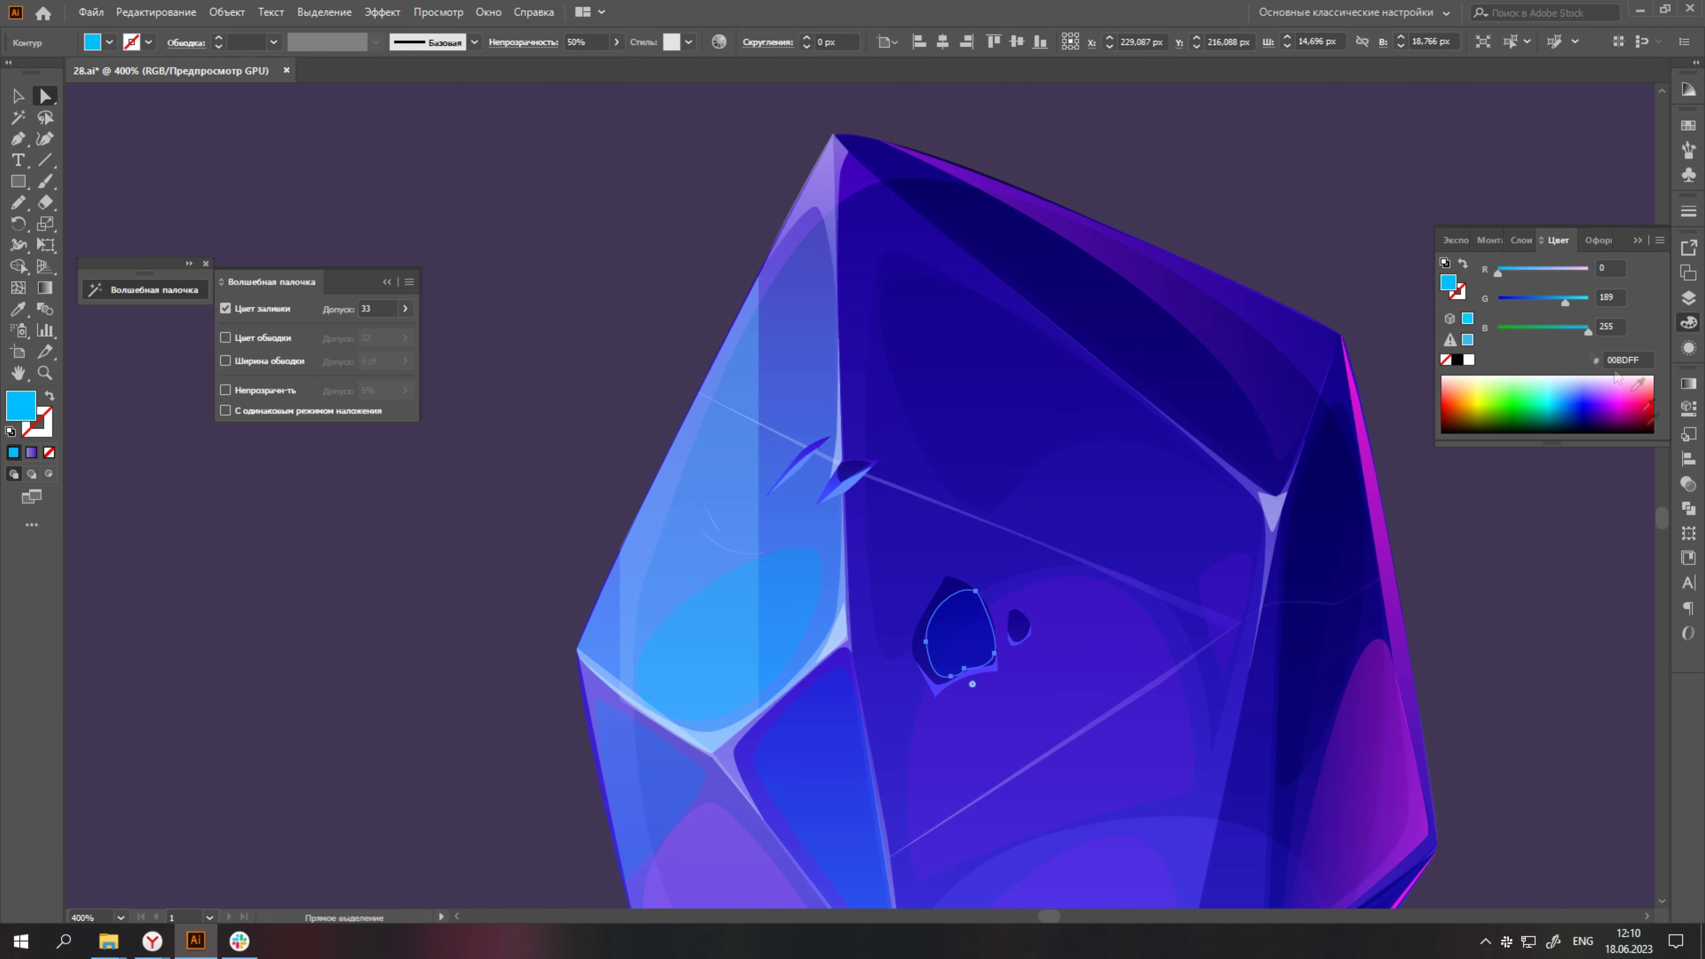
{"action": "left_click", "coordinate": [1262, 665]}
{"action": "key", "text": "p"}
{"action": "scroll", "coordinate": [1262, 664], "scroll_direction": "down", "scroll_amount": 3}
{"action": "scroll", "coordinate": [1262, 665], "scroll_direction": "up", "scroll_amount": 4}
{"action": "left_click", "coordinate": [1067, 639]}
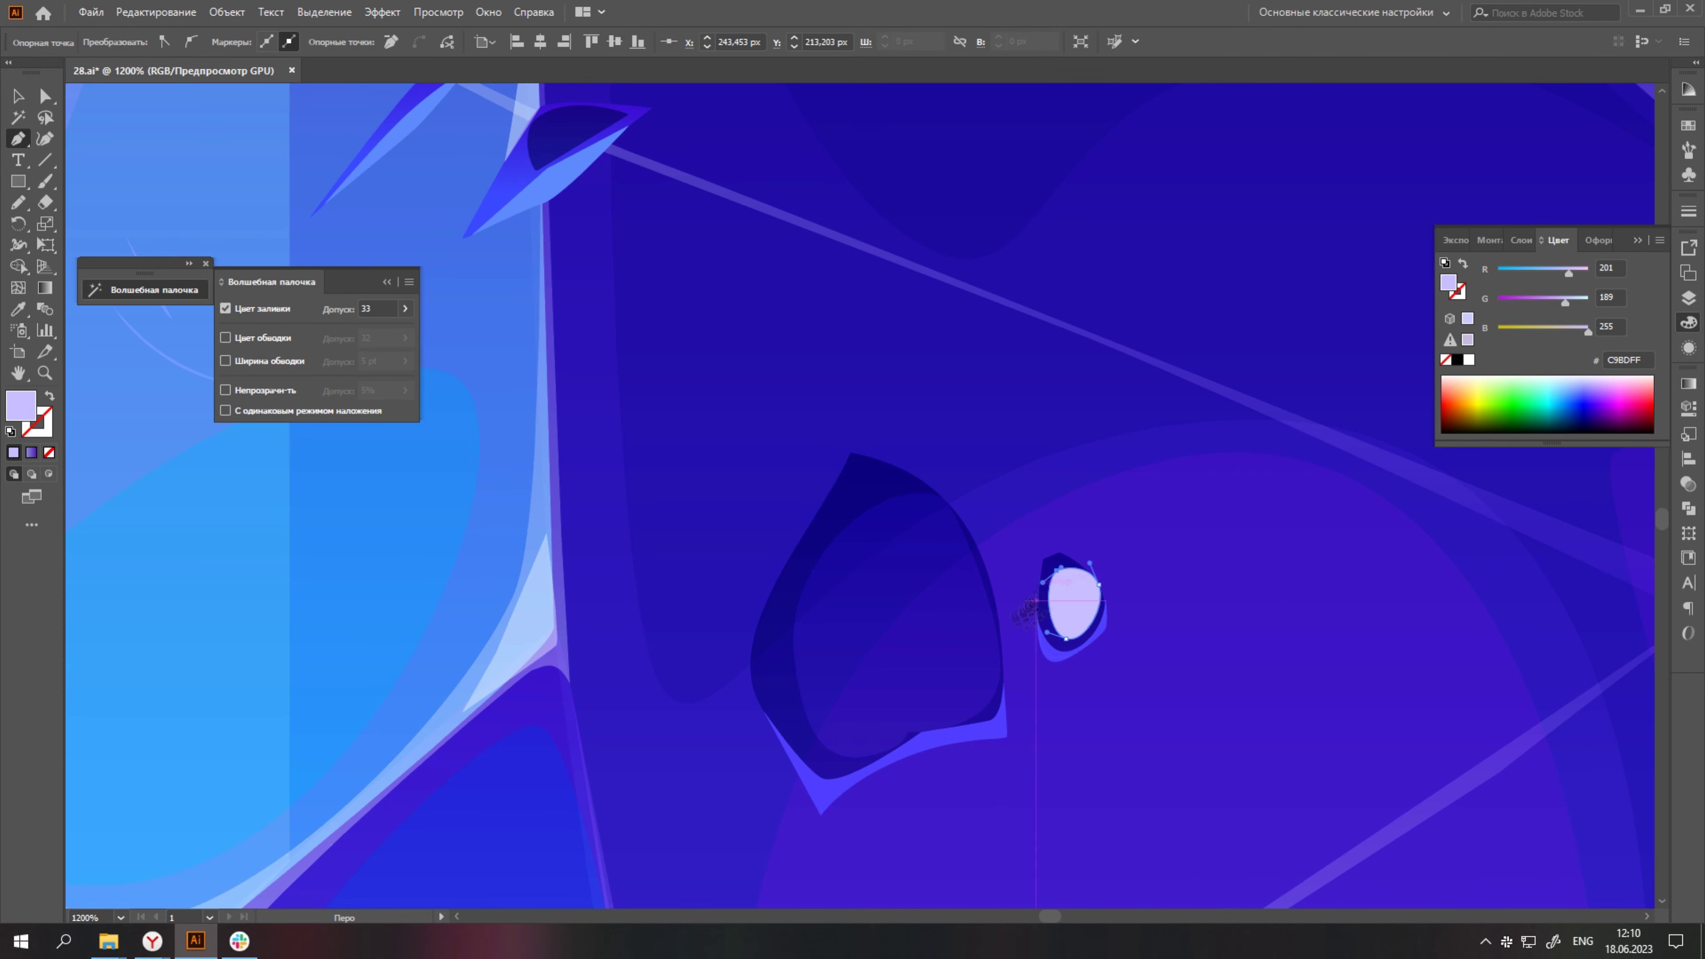
{"action": "scroll", "coordinate": [1306, 658], "scroll_direction": "down", "scroll_amount": 5}
{"action": "key", "text": "n"}
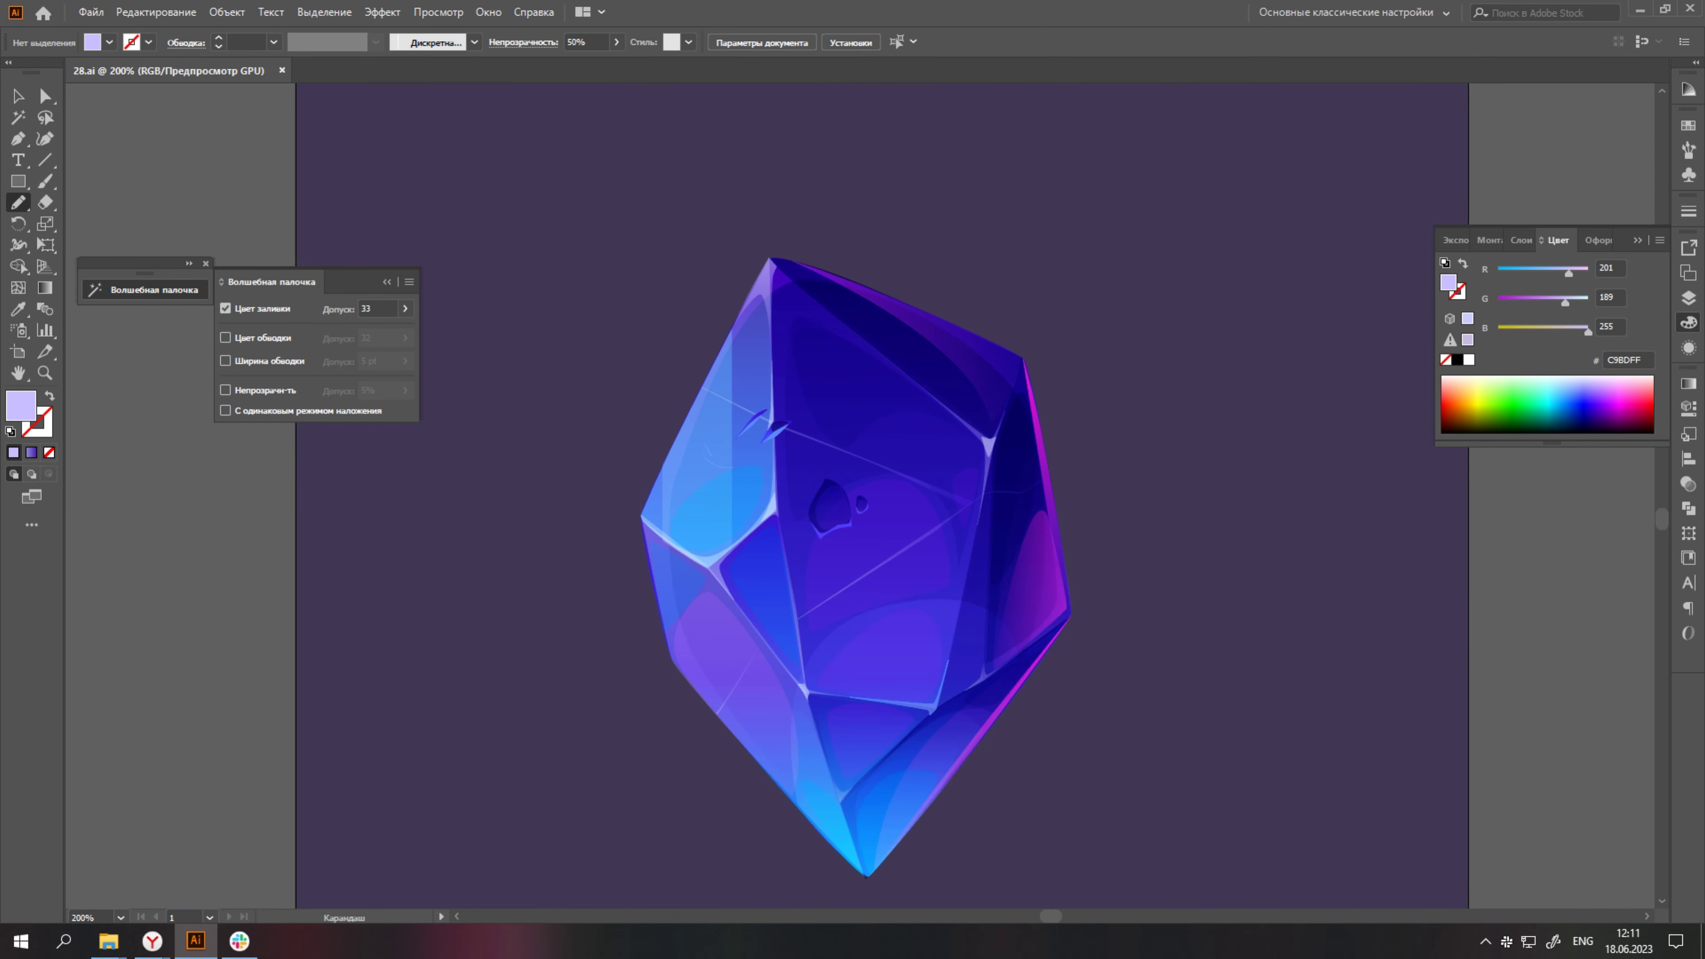
Draw pale highlights along the upper-left crack shape.
{"action": "scroll", "coordinate": [684, 508], "scroll_direction": "up", "scroll_amount": 1}
{"action": "scroll", "coordinate": [685, 509], "scroll_direction": "up", "scroll_amount": 1}
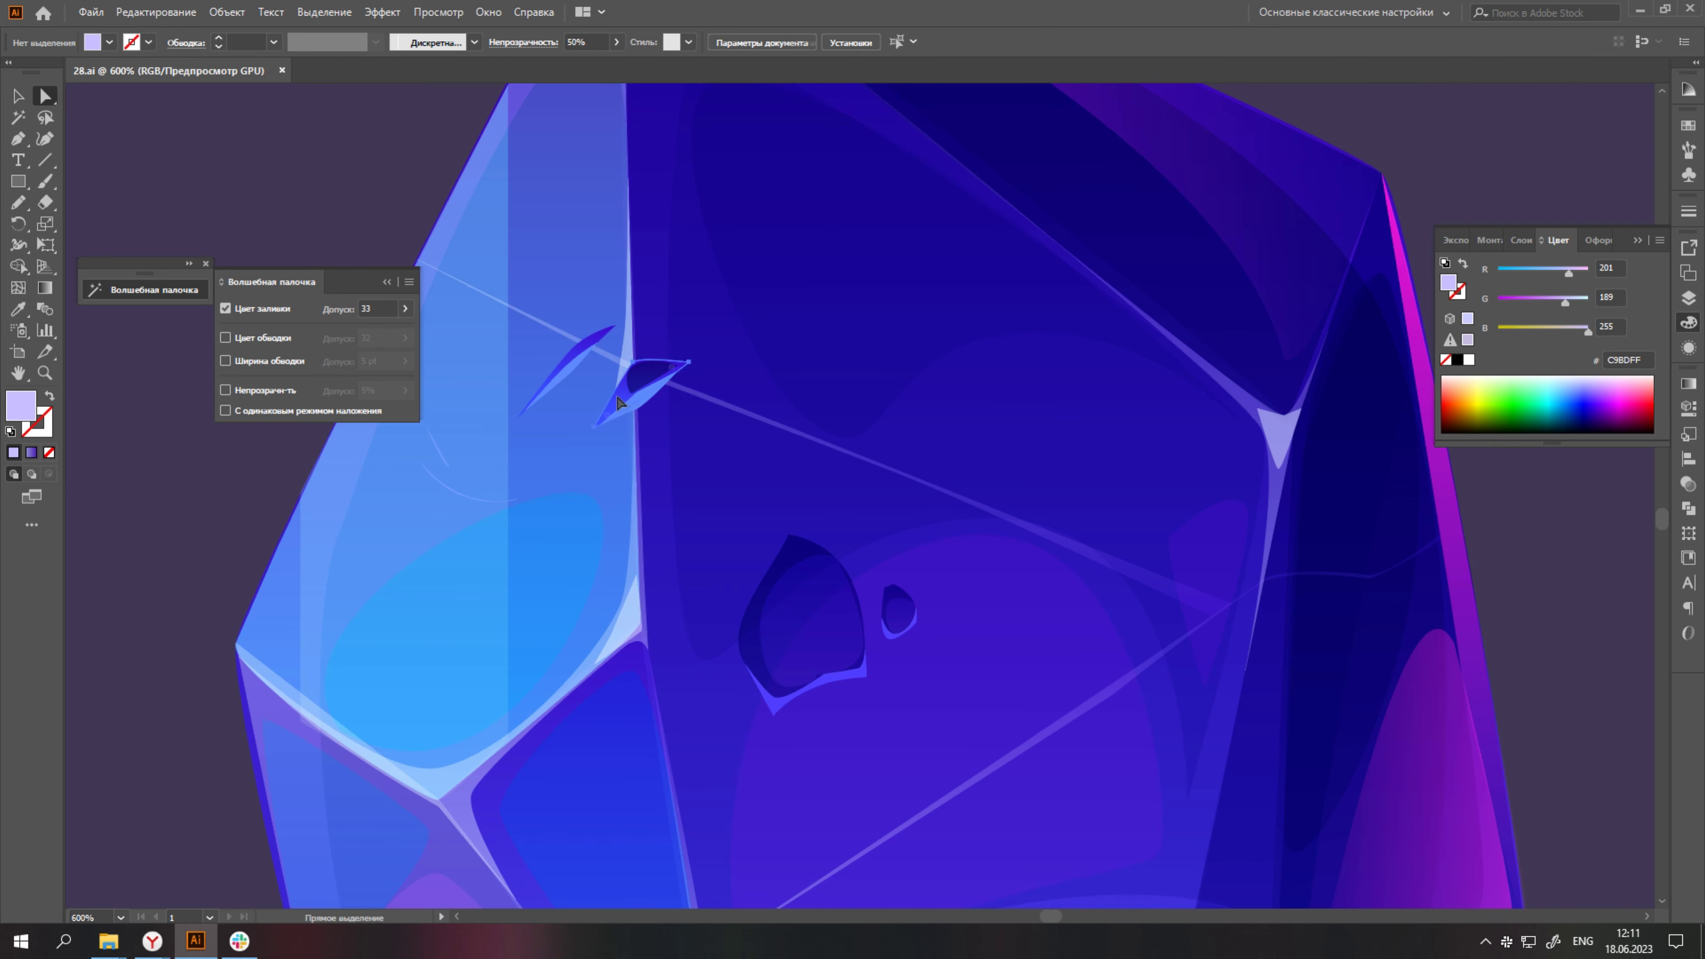
{"action": "scroll", "coordinate": [685, 509], "scroll_direction": "down", "scroll_amount": 3}
{"action": "scroll", "coordinate": [684, 509], "scroll_direction": "up", "scroll_amount": 2}
{"action": "key", "text": "p"}
{"action": "left_click", "coordinate": [672, 528]}
{"action": "scroll", "coordinate": [684, 509], "scroll_direction": "up", "scroll_amount": 2}
{"action": "scroll", "coordinate": [662, 552], "scroll_direction": "down", "scroll_amount": 3}
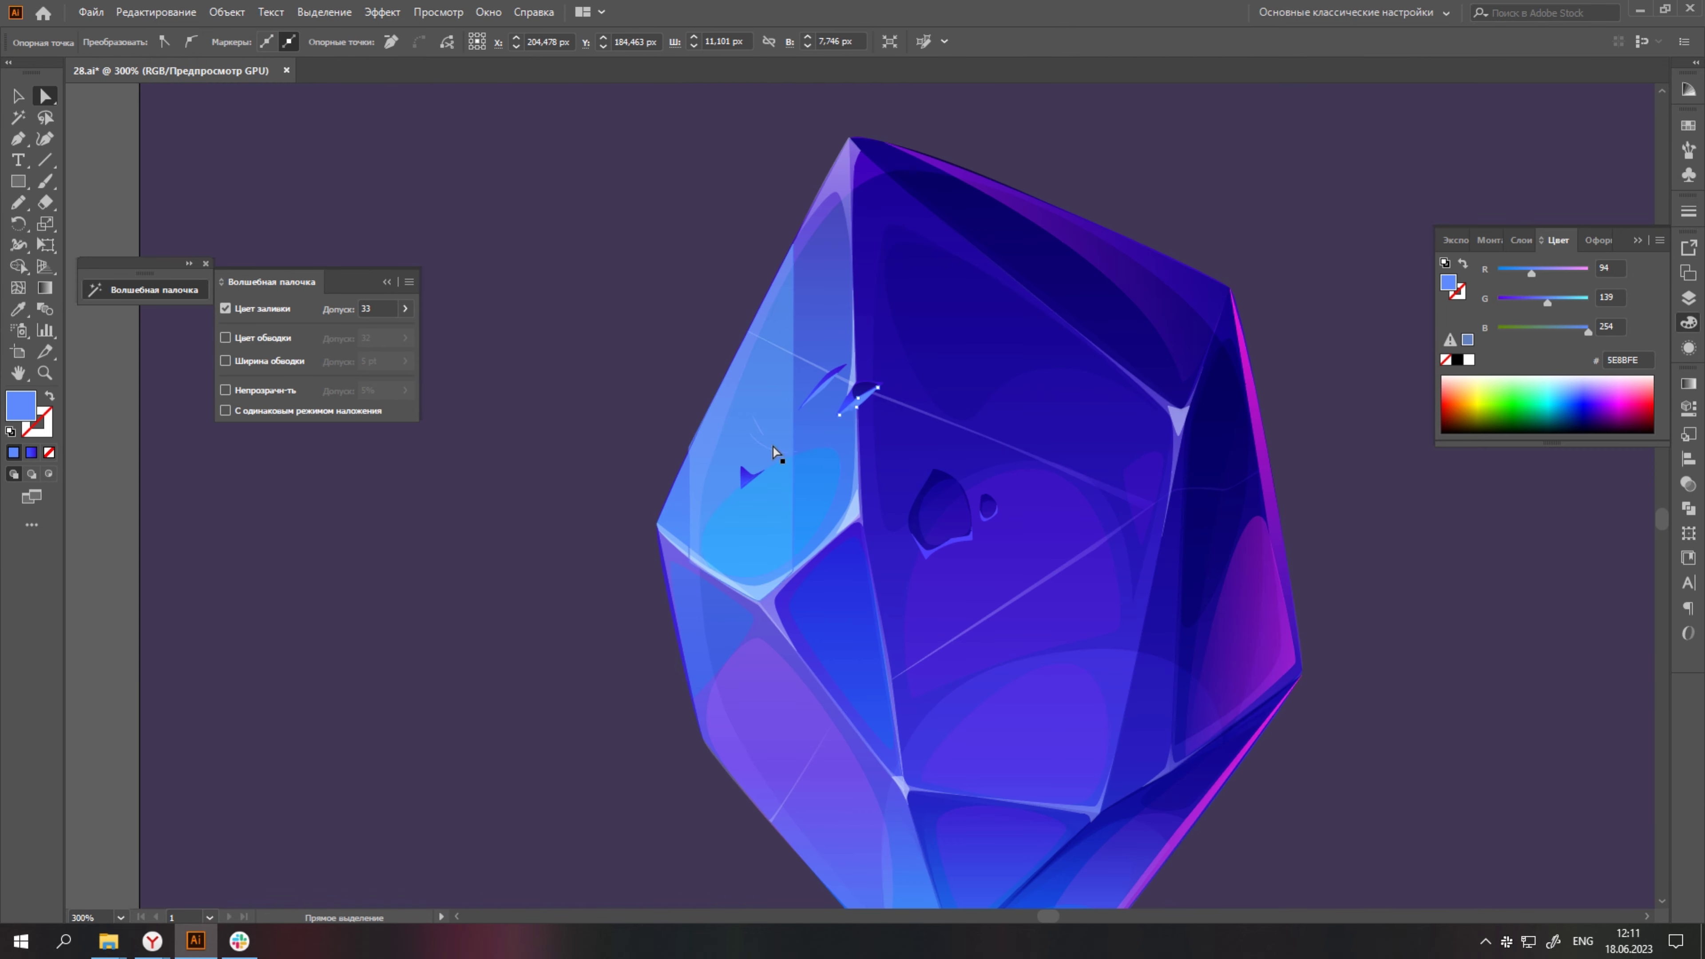
{"action": "scroll", "coordinate": [772, 445], "scroll_direction": "up", "scroll_amount": 4}
{"action": "scroll", "coordinate": [810, 379], "scroll_direction": "up", "scroll_amount": 2}
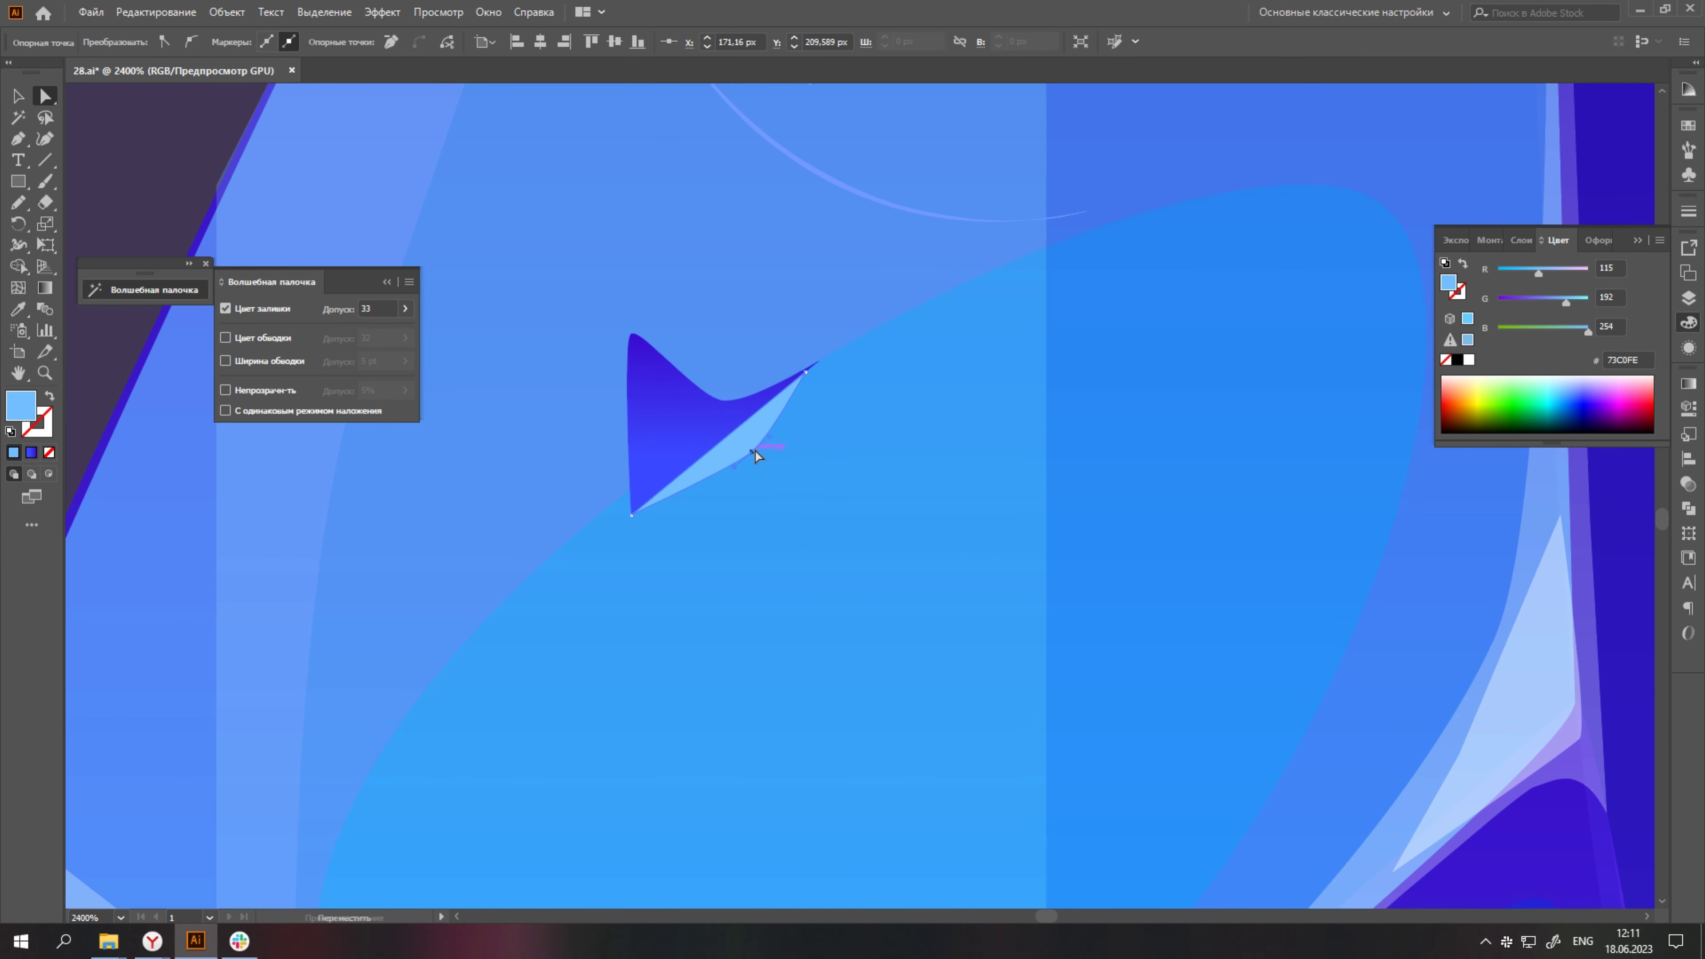
{"action": "scroll", "coordinate": [755, 449], "scroll_direction": "down", "scroll_amount": 7}
{"action": "left_click", "coordinate": [527, 484]}
{"action": "scroll", "coordinate": [714, 441], "scroll_direction": "up", "scroll_amount": 2}
{"action": "scroll", "coordinate": [1266, 623], "scroll_direction": "right", "scroll_amount": 2}
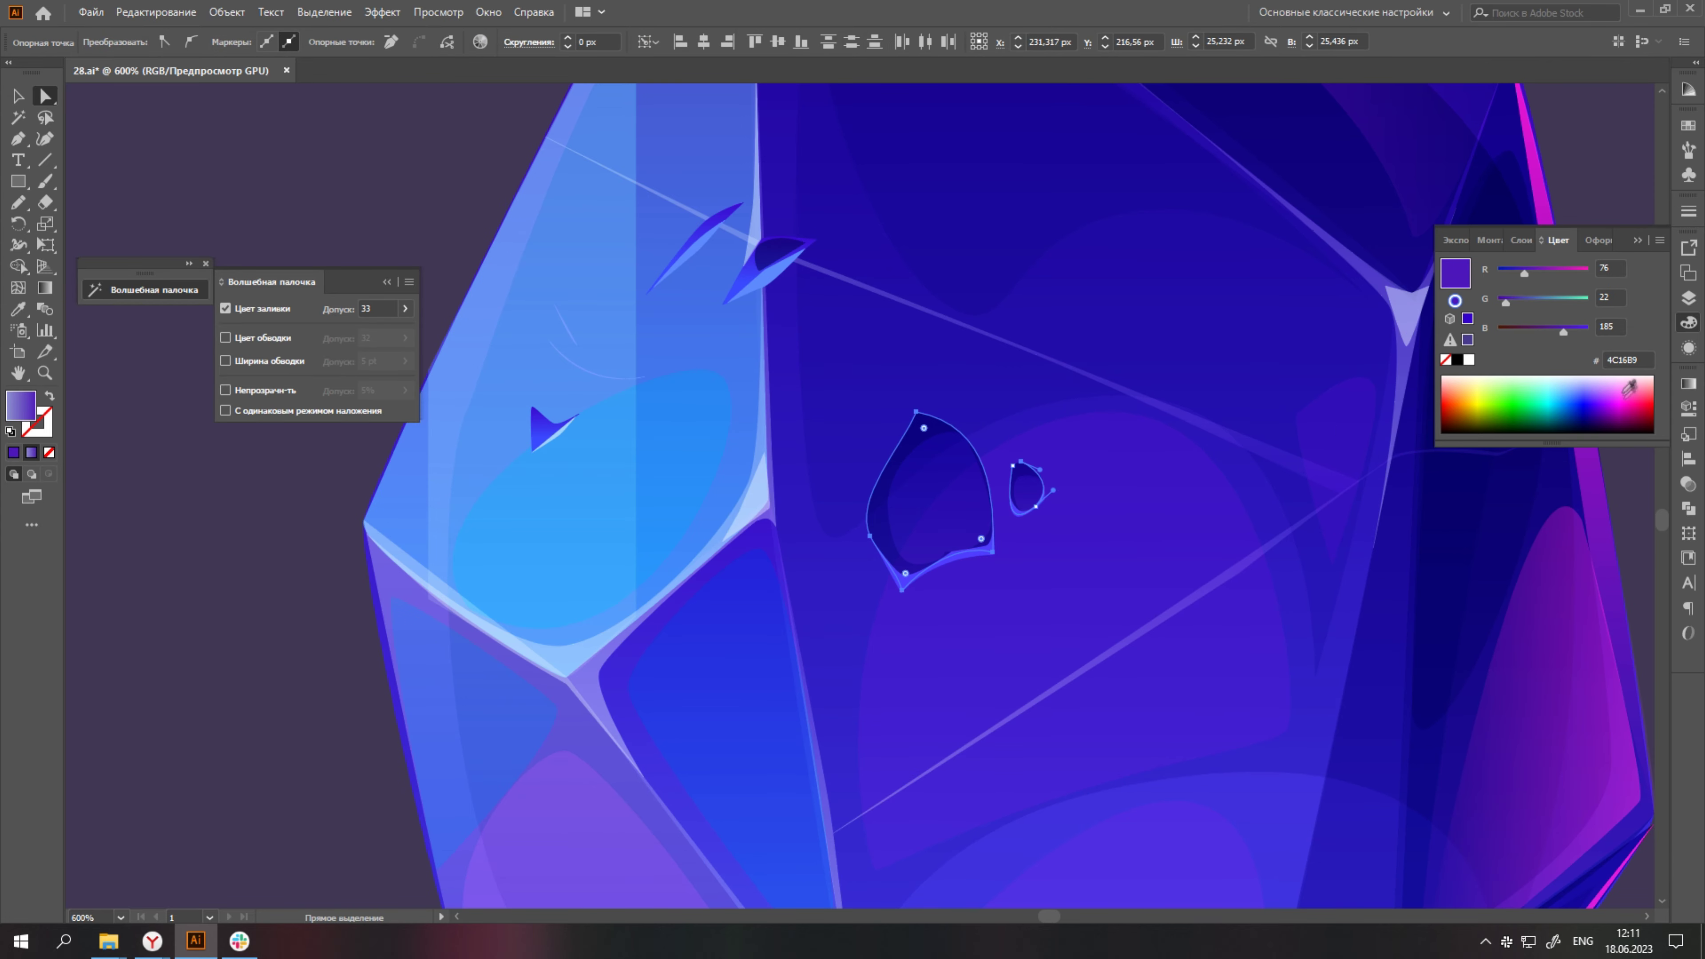
Bring up the transparency settings and edit a crystal facet's gradient stop colour.
{"action": "key", "text": "ctrl+shift+F10"}
{"action": "scroll", "coordinate": [1267, 624], "scroll_direction": "down", "scroll_amount": 3}
{"action": "scroll", "coordinate": [1265, 620], "scroll_direction": "down", "scroll_amount": 2}
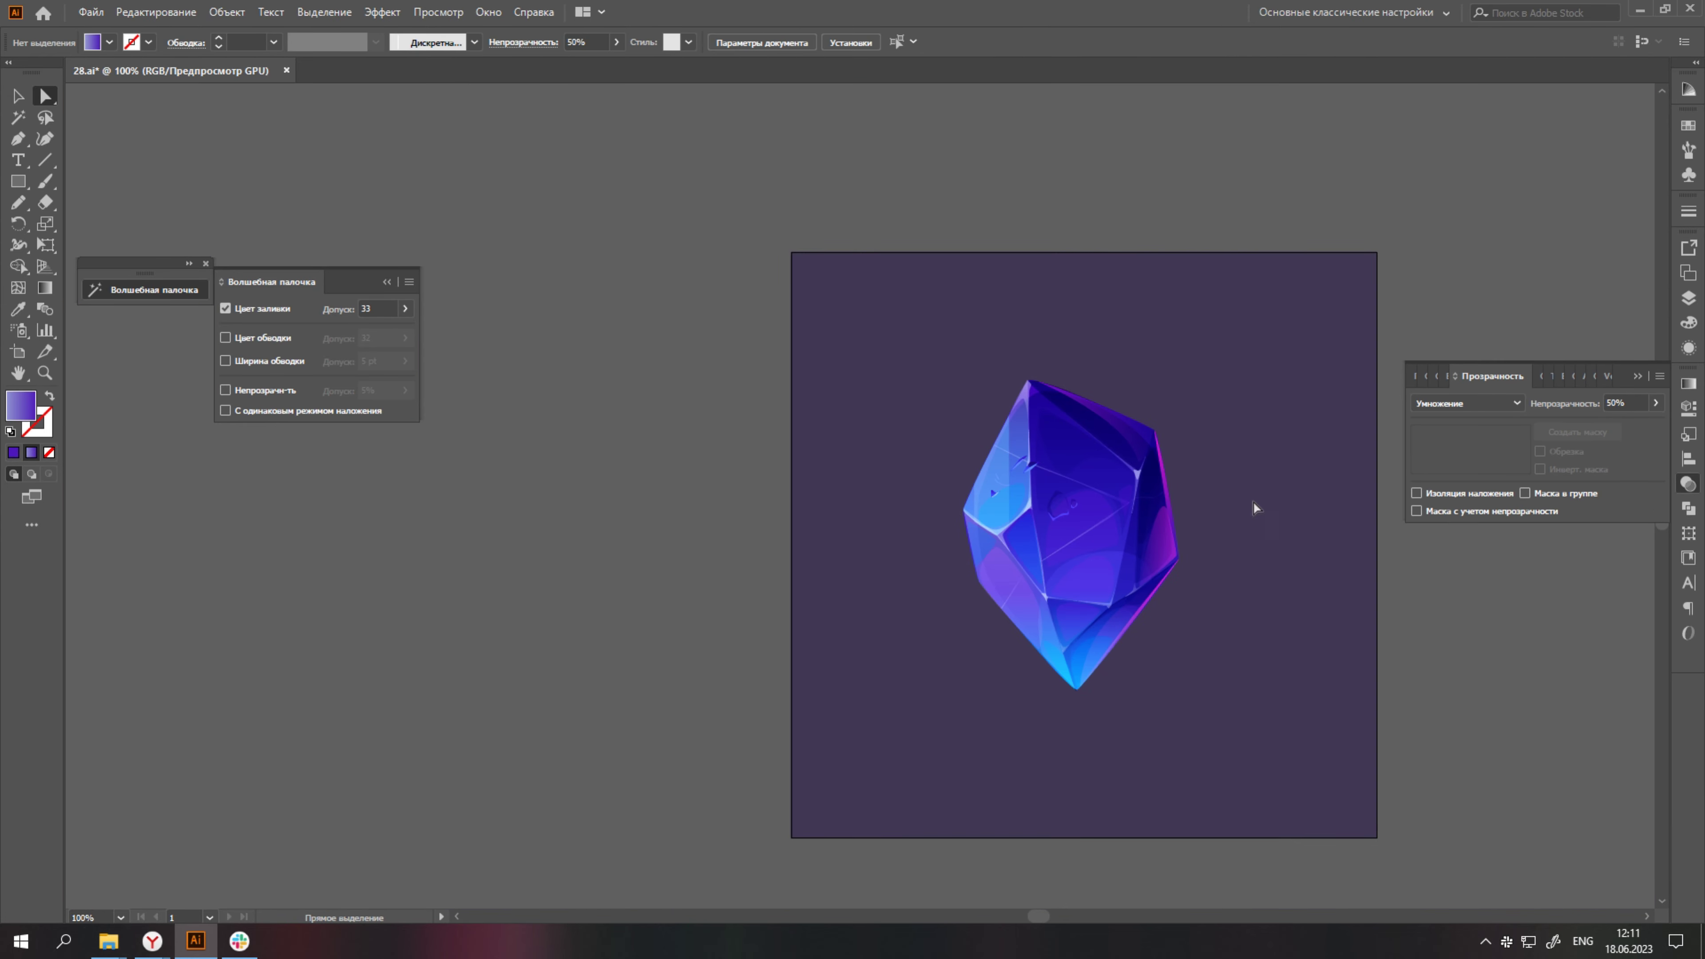
{"action": "scroll", "coordinate": [1252, 502], "scroll_direction": "up", "scroll_amount": 3}
{"action": "left_click", "coordinate": [1262, 511]}
{"action": "left_click", "coordinate": [1688, 383]}
{"action": "double_click", "coordinate": [1633, 542]}
{"action": "left_click", "coordinate": [1014, 403]}
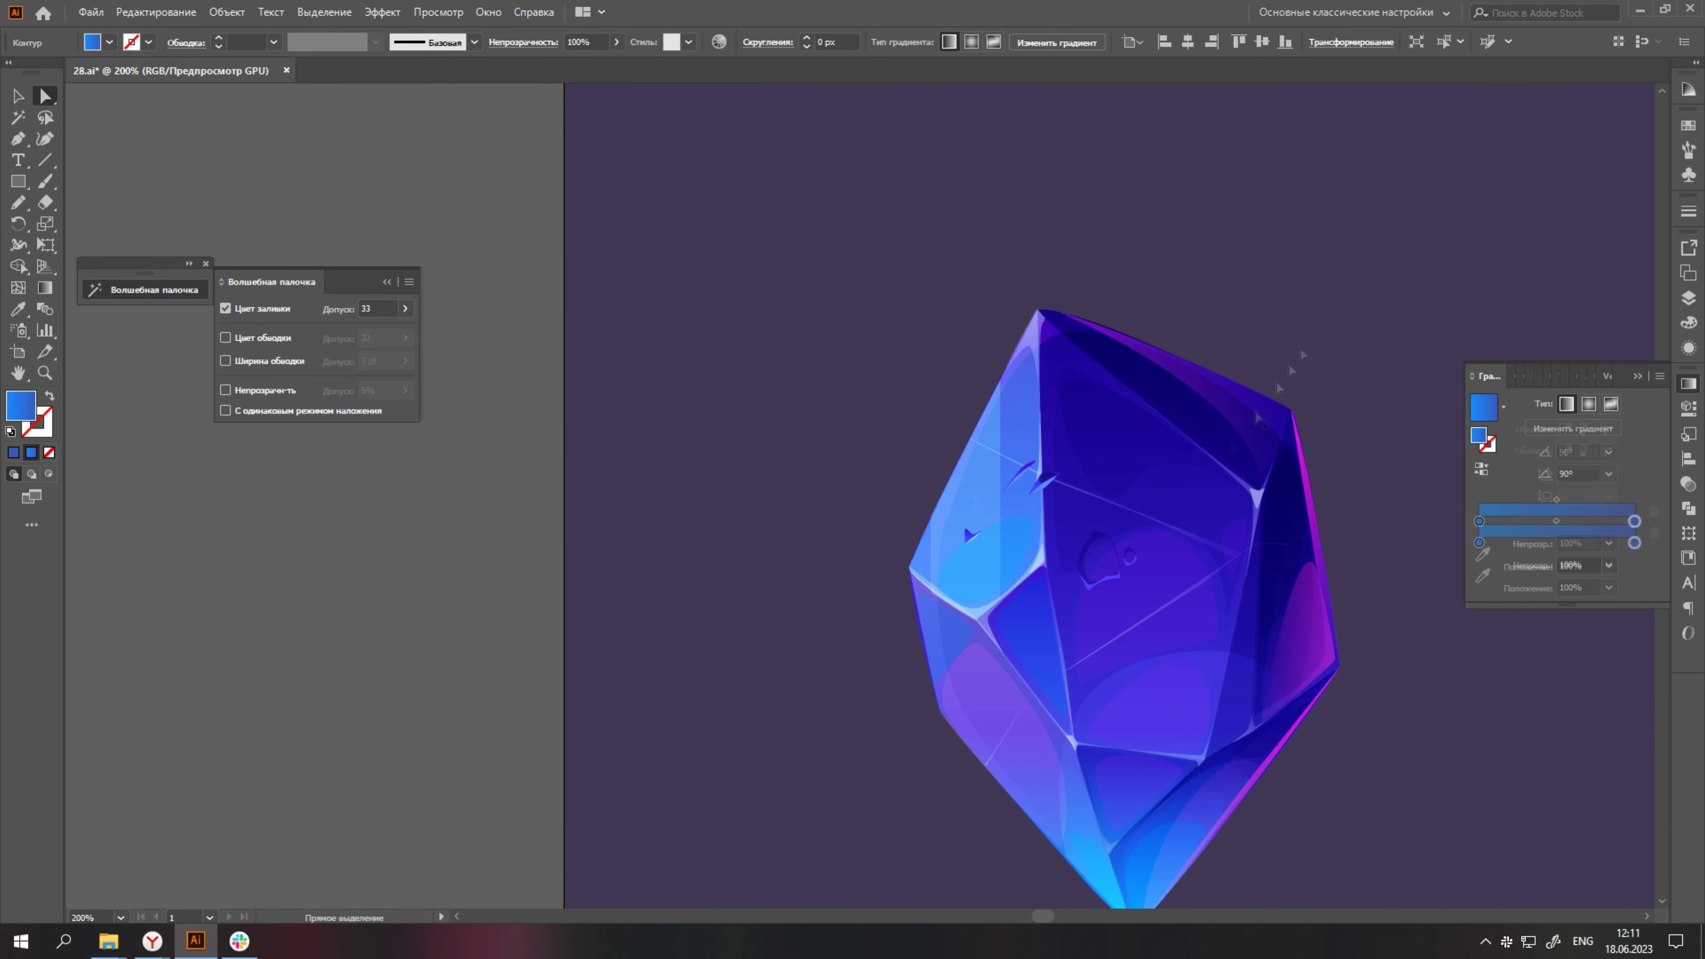
Draw a thin magenta-gradient sliver beneath the crystal's central facet.
{"action": "scroll", "coordinate": [1006, 699], "scroll_direction": "up", "scroll_amount": 2}
{"action": "scroll", "coordinate": [1317, 743], "scroll_direction": "down", "scroll_amount": 3}
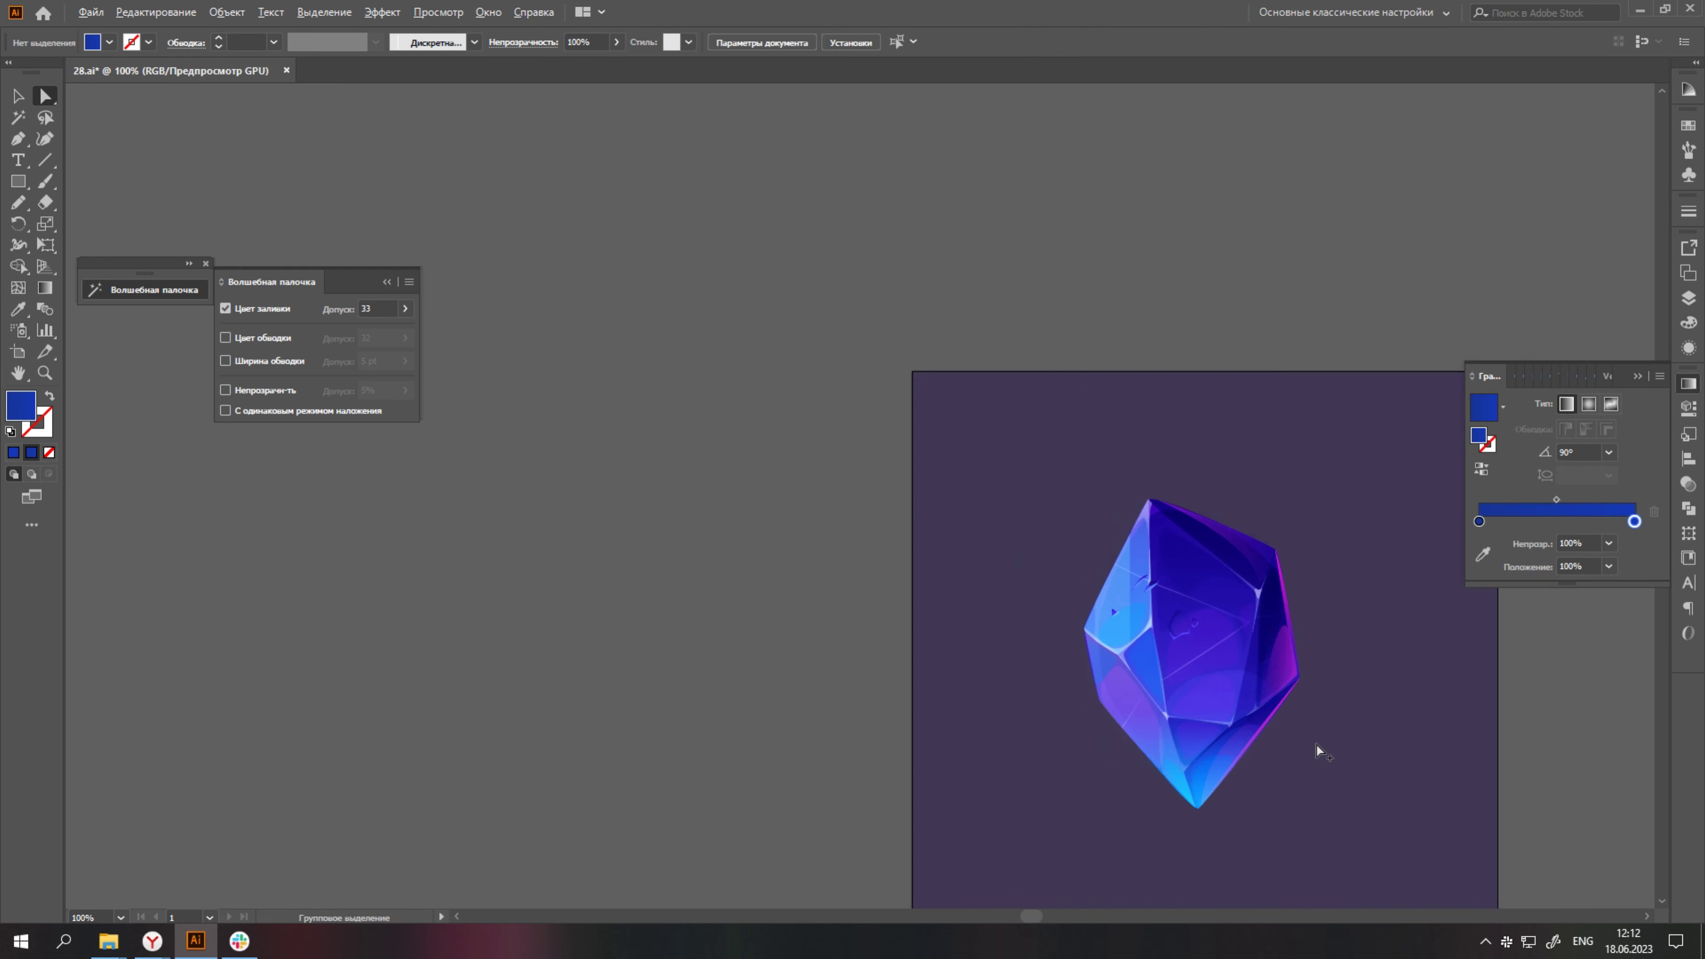
{"action": "scroll", "coordinate": [1277, 730], "scroll_direction": "down", "scroll_amount": 2}
{"action": "key", "text": "ctrl+shift+a"}
{"action": "key", "text": "p"}
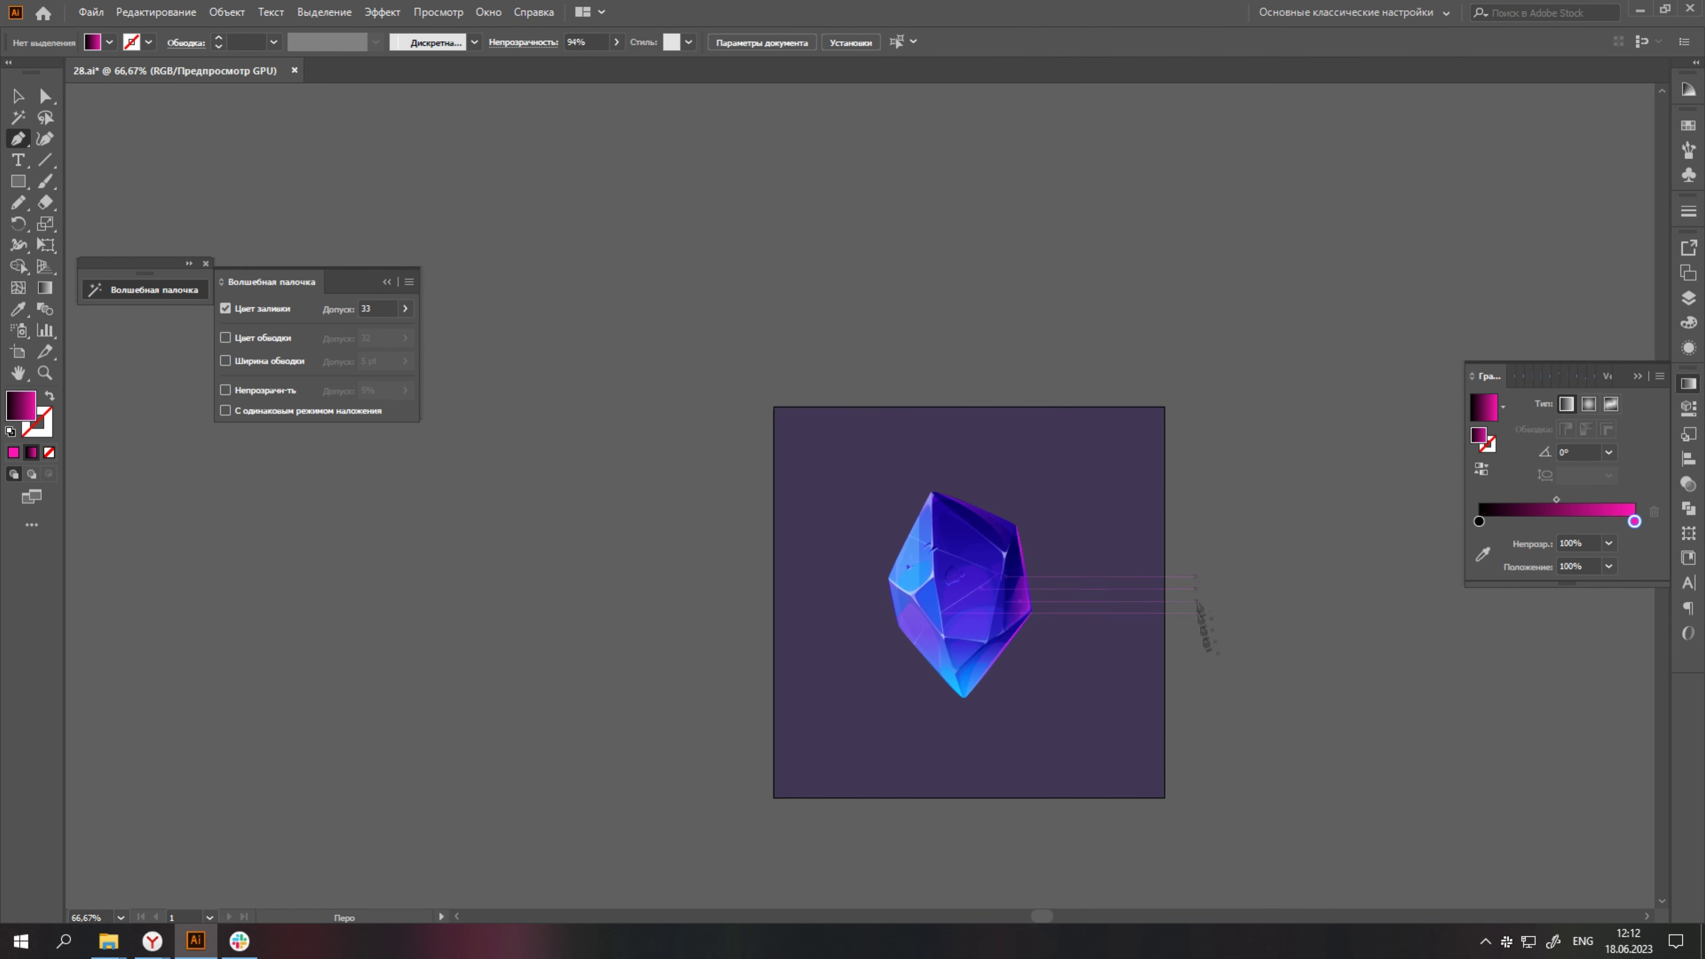
{"action": "scroll", "coordinate": [1193, 557], "scroll_direction": "up", "scroll_amount": 6}
{"action": "scroll", "coordinate": [940, 604], "scroll_direction": "down", "scroll_amount": 1}
{"action": "left_click", "coordinate": [964, 806]}
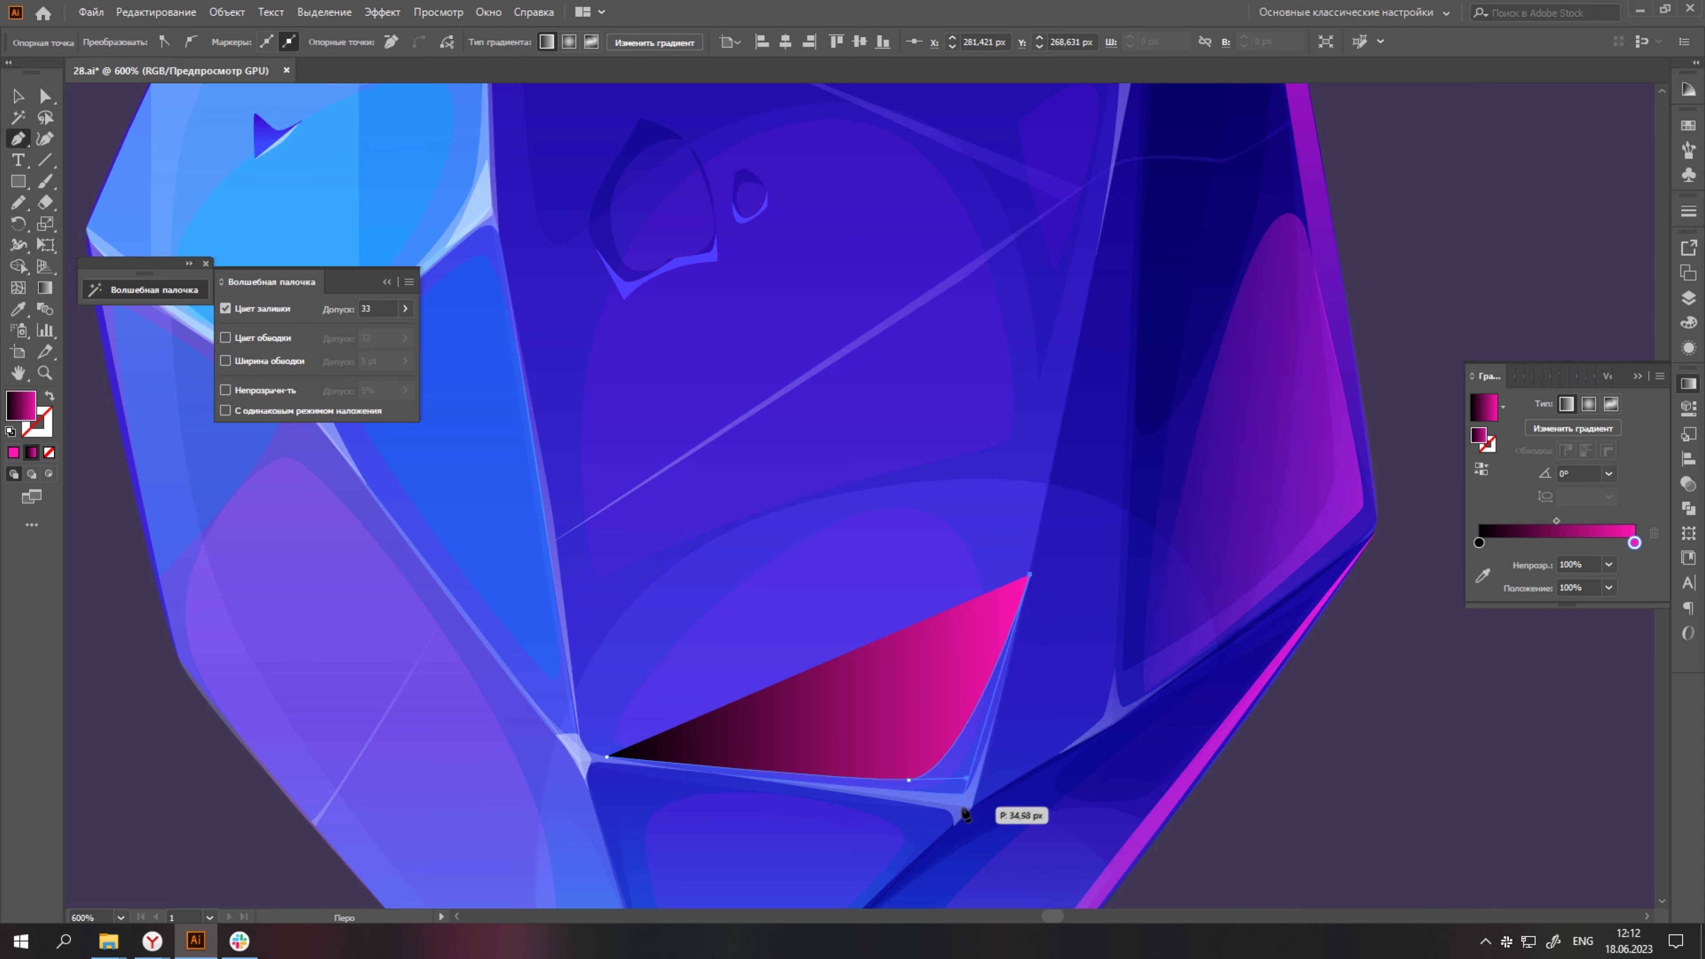
{"action": "left_click", "coordinate": [607, 762]}
{"action": "scroll", "coordinate": [1338, 733], "scroll_direction": "down", "scroll_amount": 5}
{"action": "scroll", "coordinate": [818, 547], "scroll_direction": "up", "scroll_amount": 3}
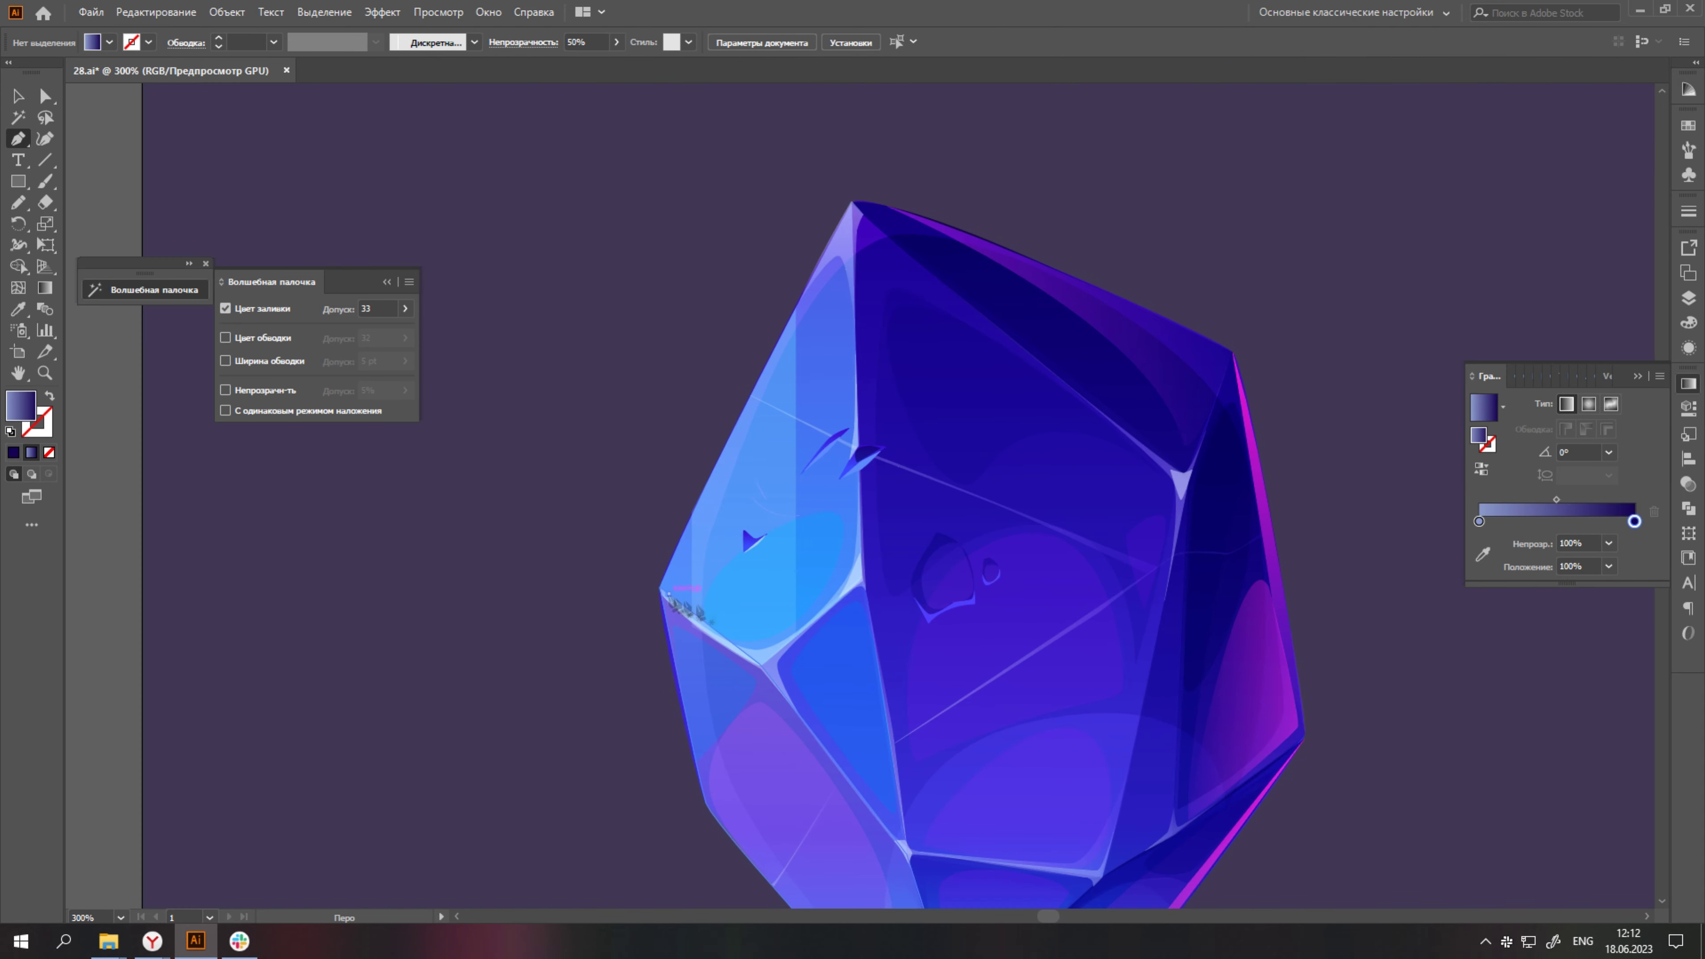
{"action": "scroll", "coordinate": [671, 595], "scroll_direction": "down", "scroll_amount": 1}
Draw a curved gradient highlight sliver along the lower-left facet edge.
{"action": "left_click", "coordinate": [1016, 833]}
{"action": "scroll", "coordinate": [1170, 751], "scroll_direction": "down", "scroll_amount": 3}
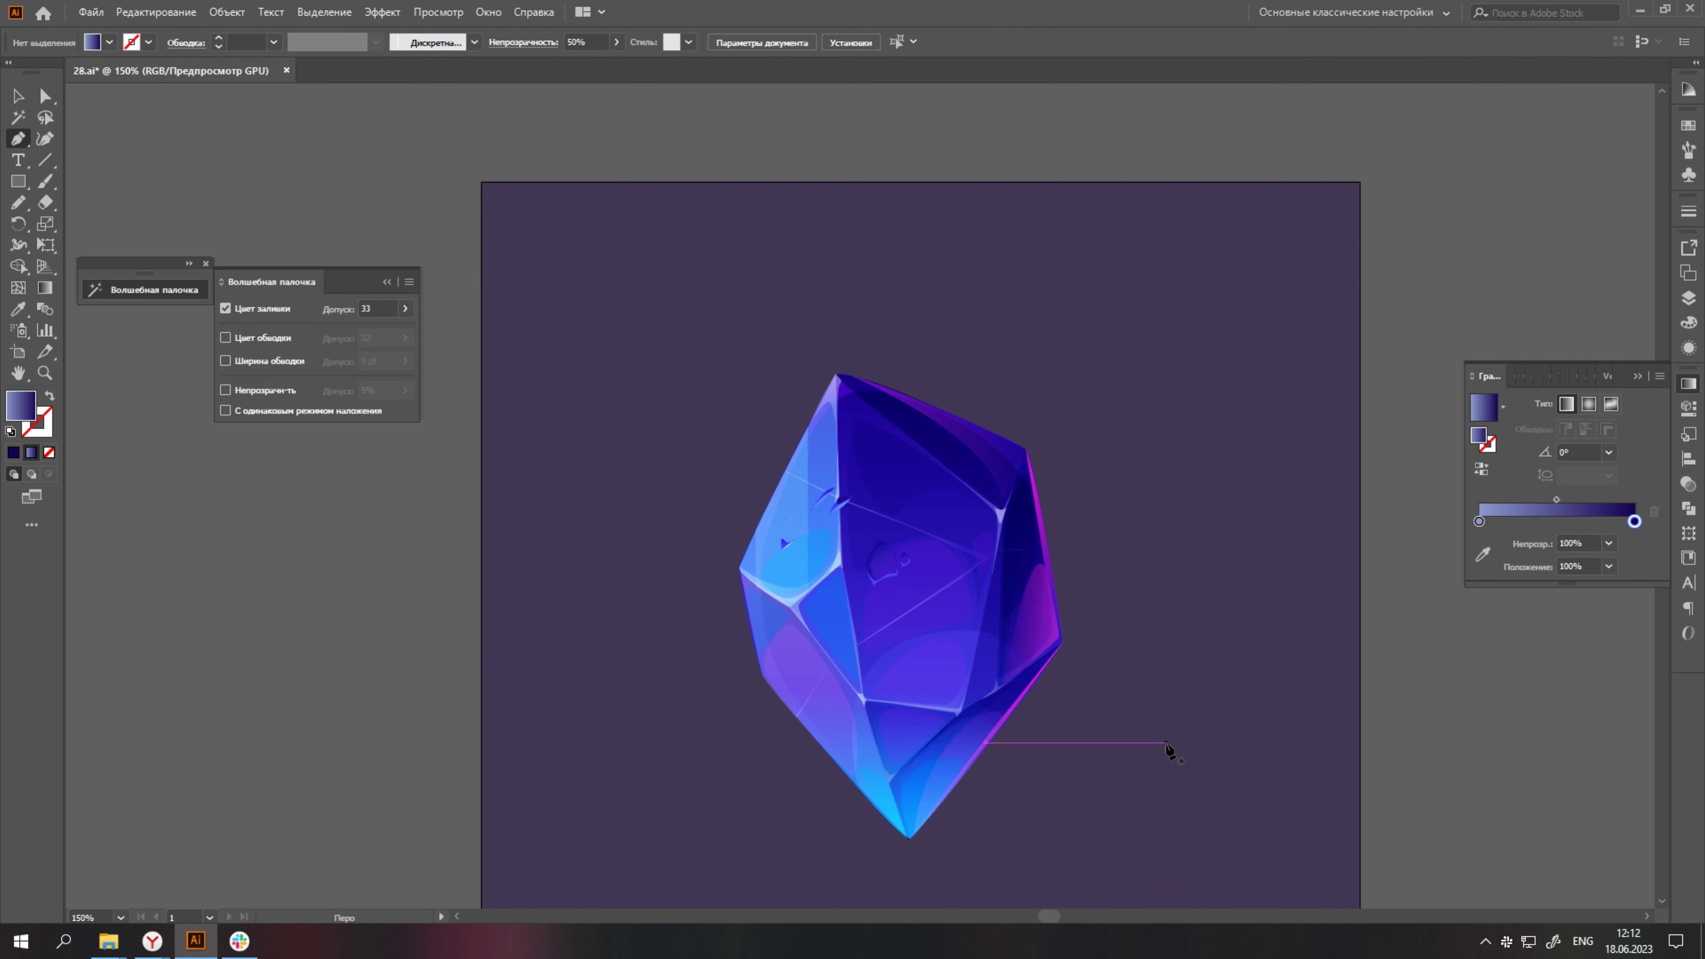
{"action": "scroll", "coordinate": [1170, 750], "scroll_direction": "up", "scroll_amount": 1}
{"action": "left_click_drag", "start_coordinate": [723, 524], "coordinate": [772, 568]}
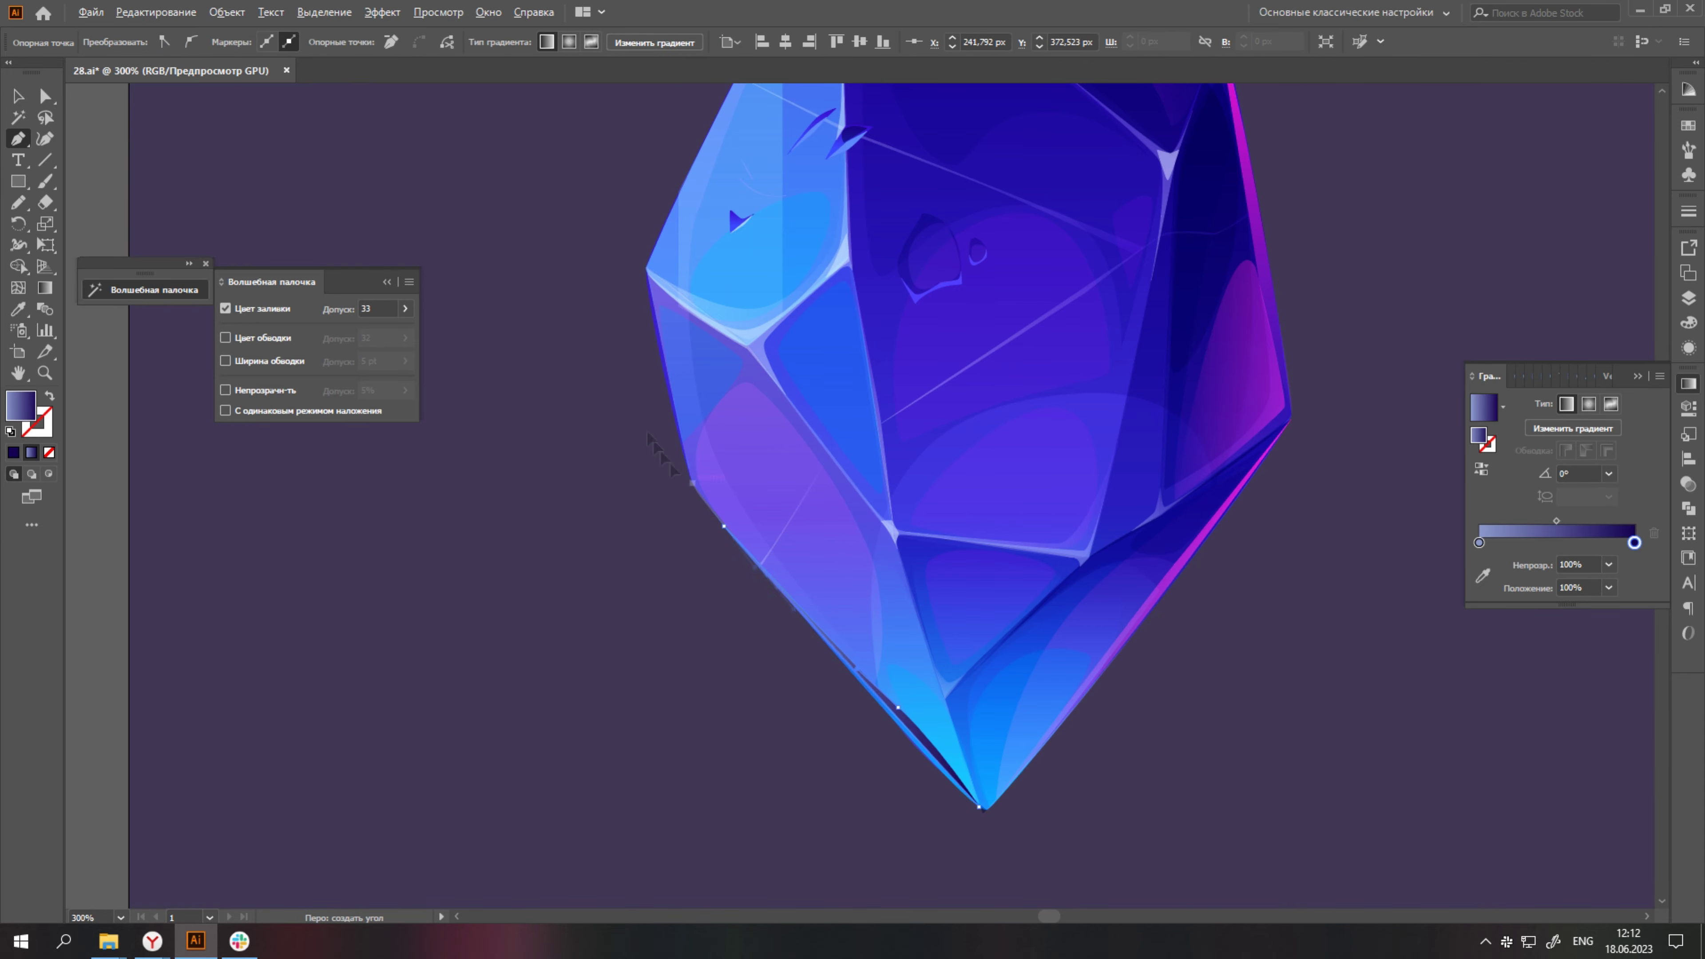
{"action": "scroll", "coordinate": [959, 766], "scroll_direction": "down", "scroll_amount": 3}
{"action": "scroll", "coordinate": [959, 765], "scroll_direction": "up", "scroll_amount": 5}
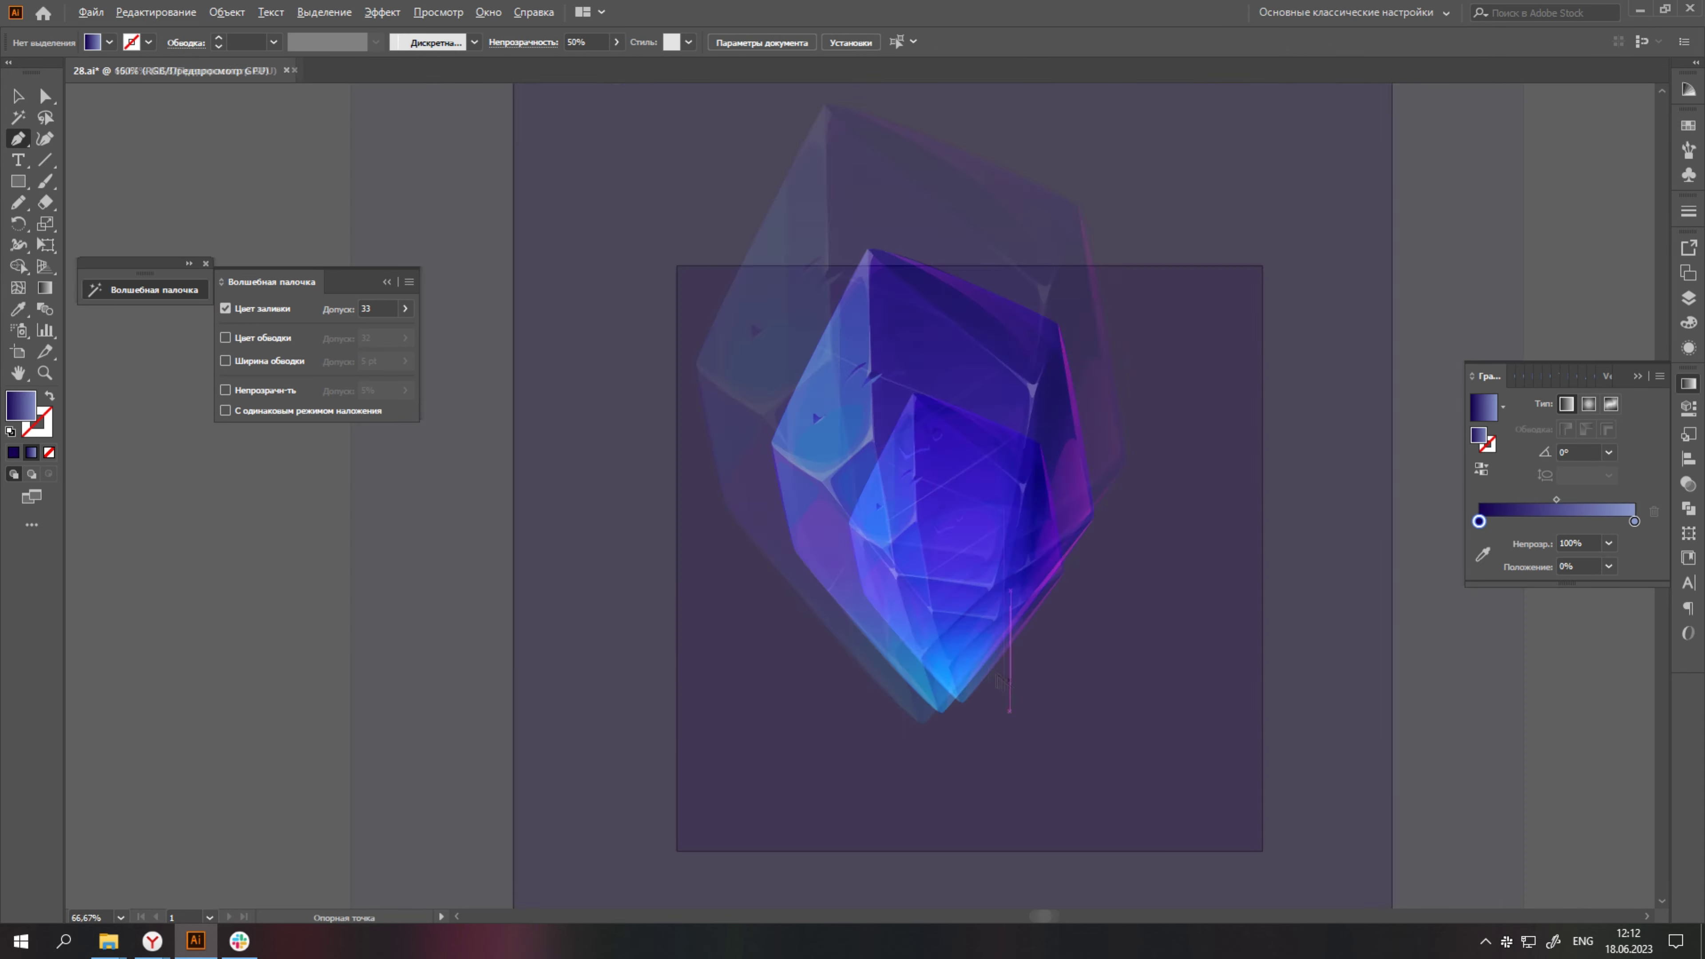
{"action": "left_click_drag", "start_coordinate": [959, 761], "coordinate": [974, 836]}
{"action": "left_click", "coordinate": [808, 474]}
{"action": "scroll", "coordinate": [811, 484], "scroll_direction": "down", "scroll_amount": 4}
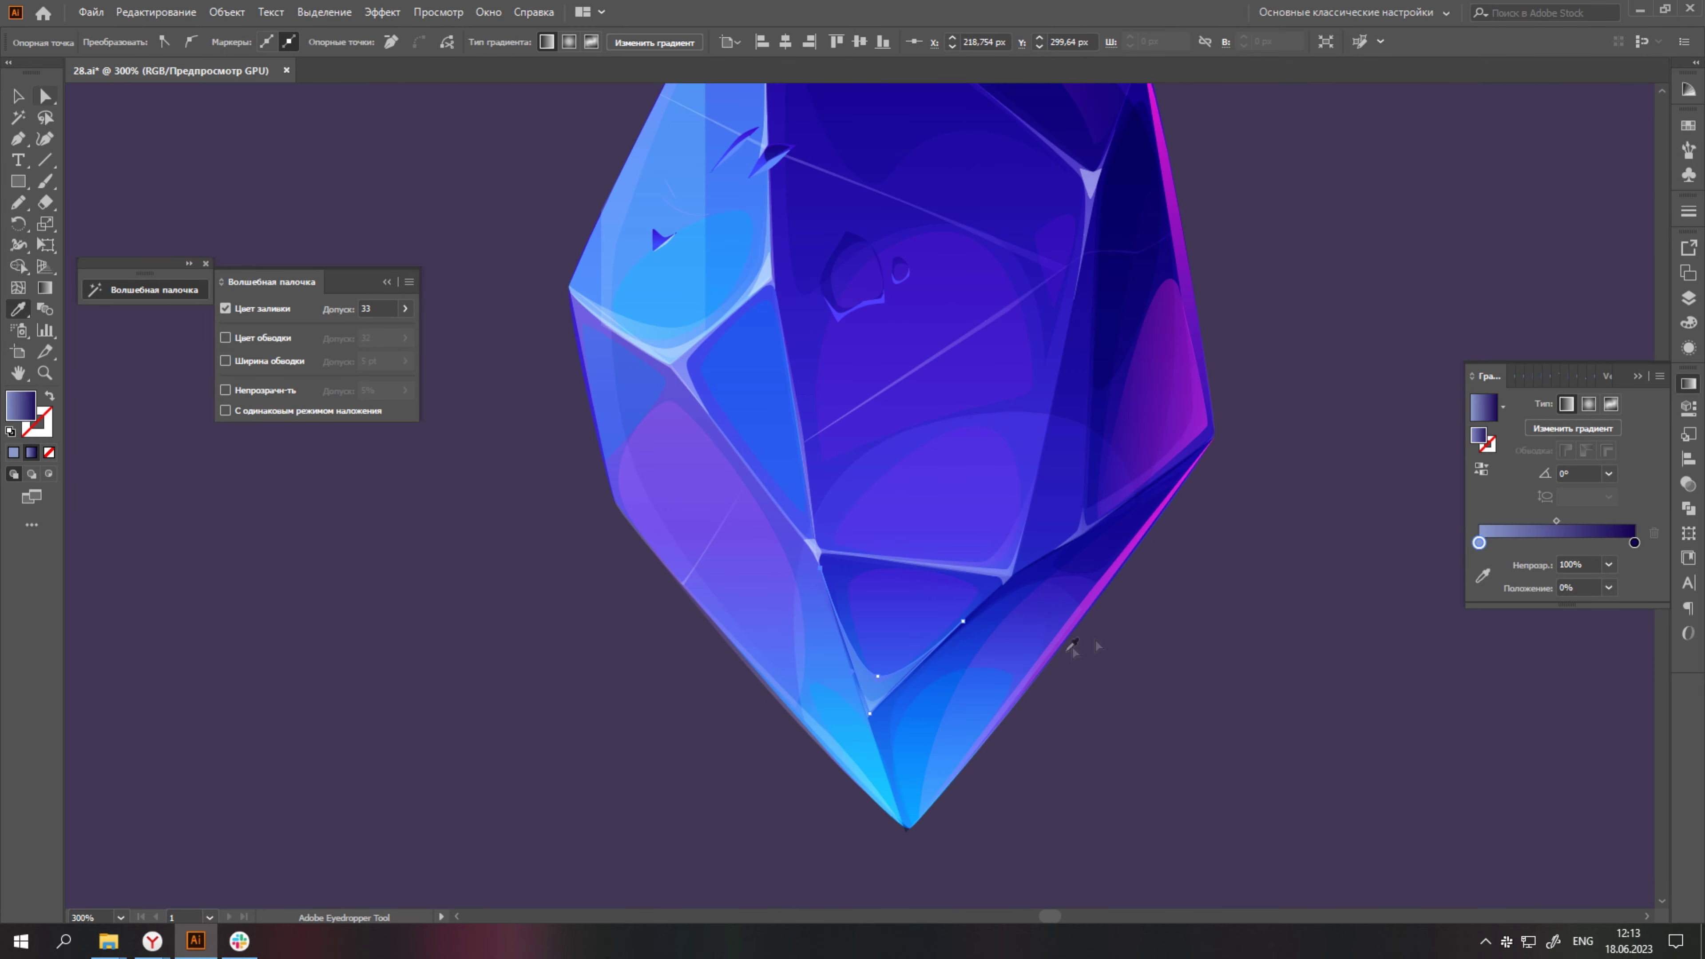
Draw a lightening triangle over the crystal's central facet.
{"action": "key", "text": "a"}
{"action": "left_click", "coordinate": [1564, 403]}
{"action": "scroll", "coordinate": [1228, 386], "scroll_direction": "down", "scroll_amount": 3}
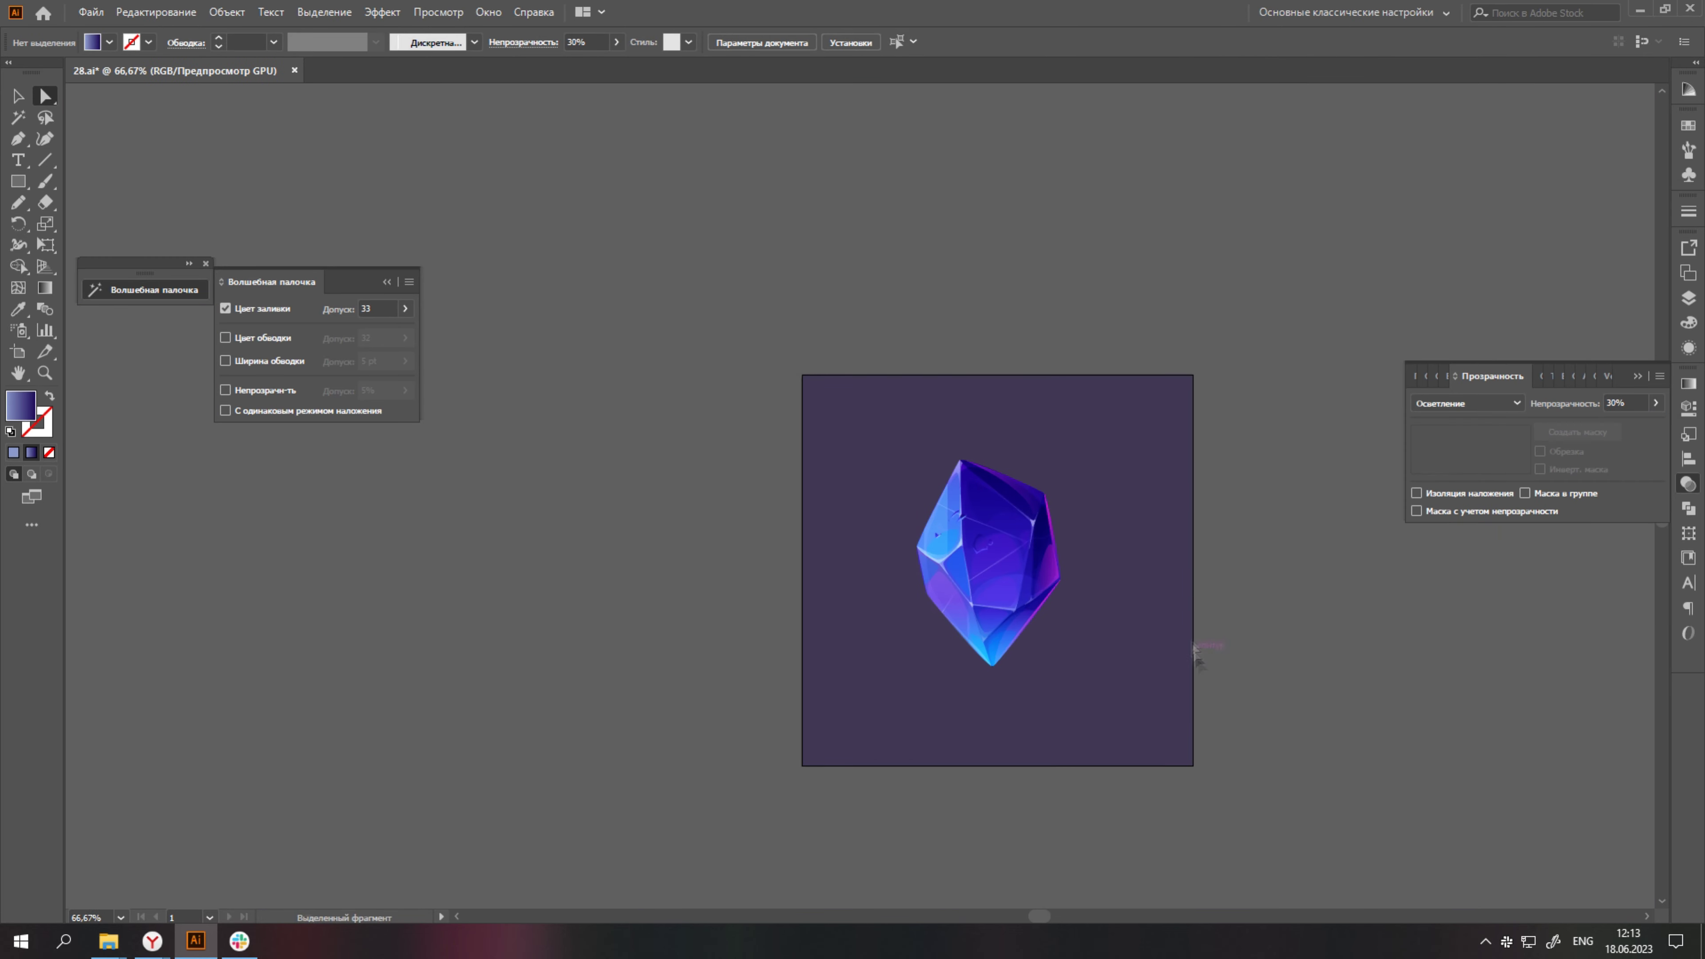
{"action": "key", "text": "p"}
{"action": "scroll", "coordinate": [1203, 670], "scroll_direction": "up", "scroll_amount": 4}
{"action": "left_click", "coordinate": [1204, 550]}
{"action": "left_click", "coordinate": [858, 782]}
{"action": "left_click", "coordinate": [902, 428]}
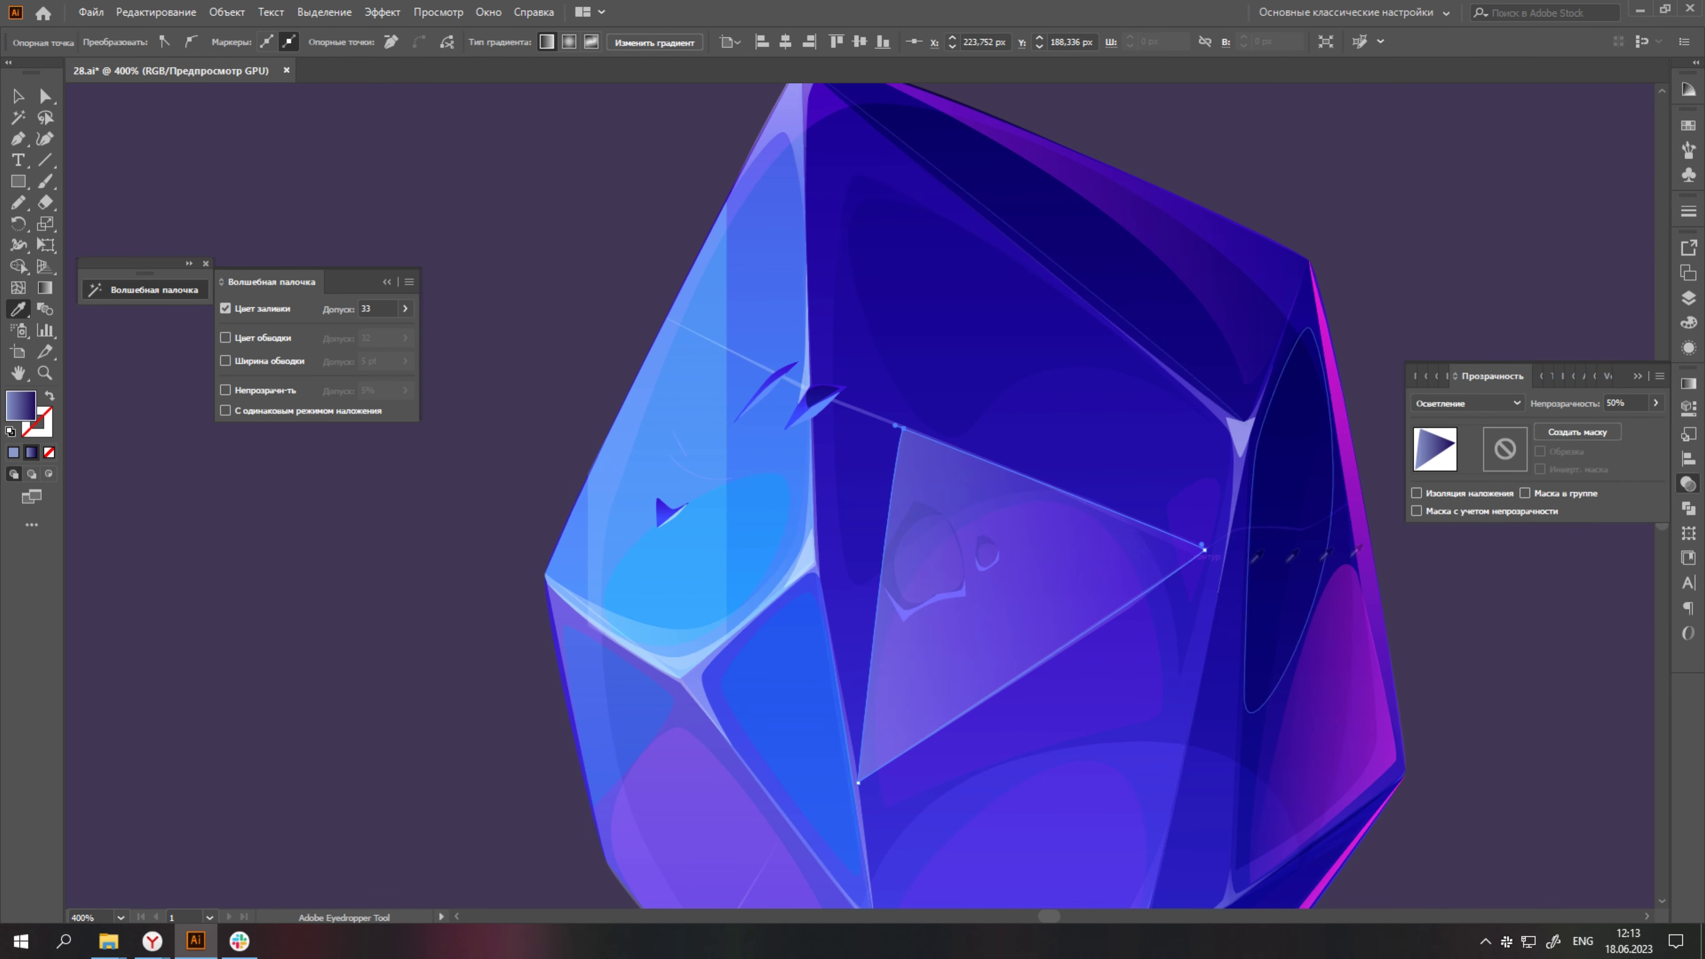
Sample a gradient onto the triangle and darken its stop to deep blue.
{"action": "key", "text": "i"}
{"action": "left_click", "coordinate": [1688, 382]}
{"action": "double_click", "coordinate": [1632, 542]}
{"action": "scroll", "coordinate": [1303, 693], "scroll_direction": "down", "scroll_amount": 3}
{"action": "scroll", "coordinate": [1302, 693], "scroll_direction": "up", "scroll_amount": 2}
{"action": "key", "text": "a"}
{"action": "left_click_drag", "start_coordinate": [1543, 637], "coordinate": [1513, 644]}
{"action": "left_click", "coordinate": [1359, 685]}
{"action": "scroll", "coordinate": [1359, 685], "scroll_direction": "down", "scroll_amount": 4}
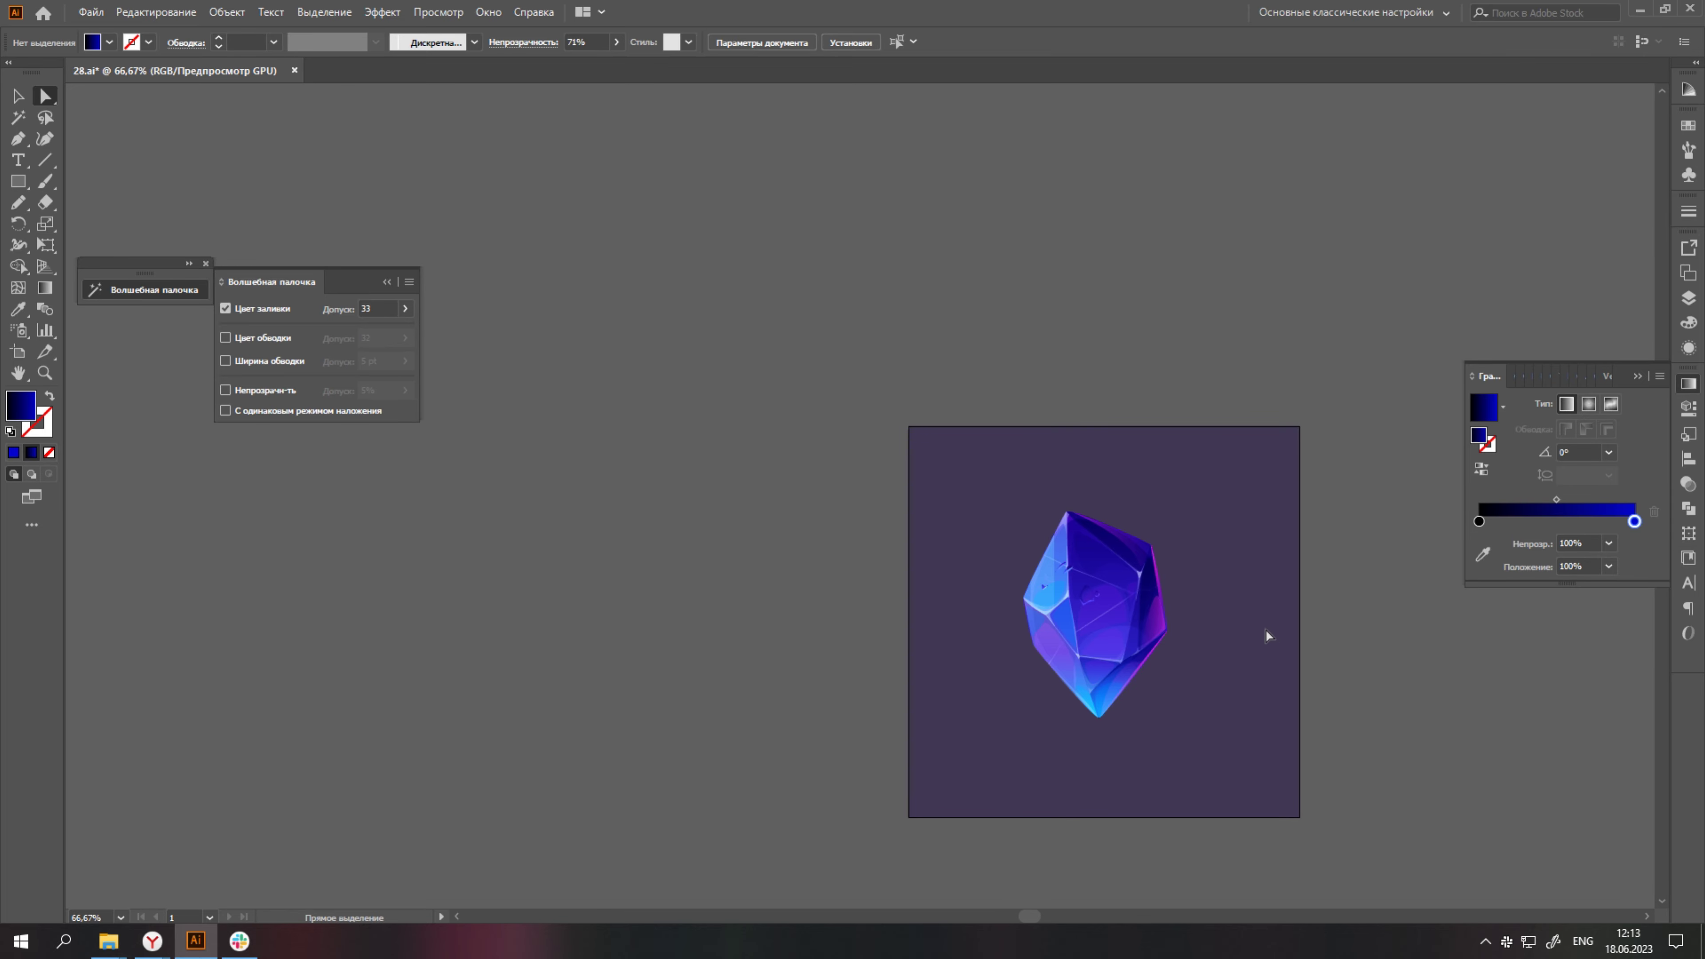
{"action": "scroll", "coordinate": [956, 471], "scroll_direction": "up", "scroll_amount": 3}
Lighten a left facet's gradient stop to pale periwinkle.
{"action": "left_click", "coordinate": [956, 431]}
{"action": "double_click", "coordinate": [1479, 542]}
{"action": "left_click_drag", "start_coordinate": [1511, 607], "coordinate": [1533, 611]}
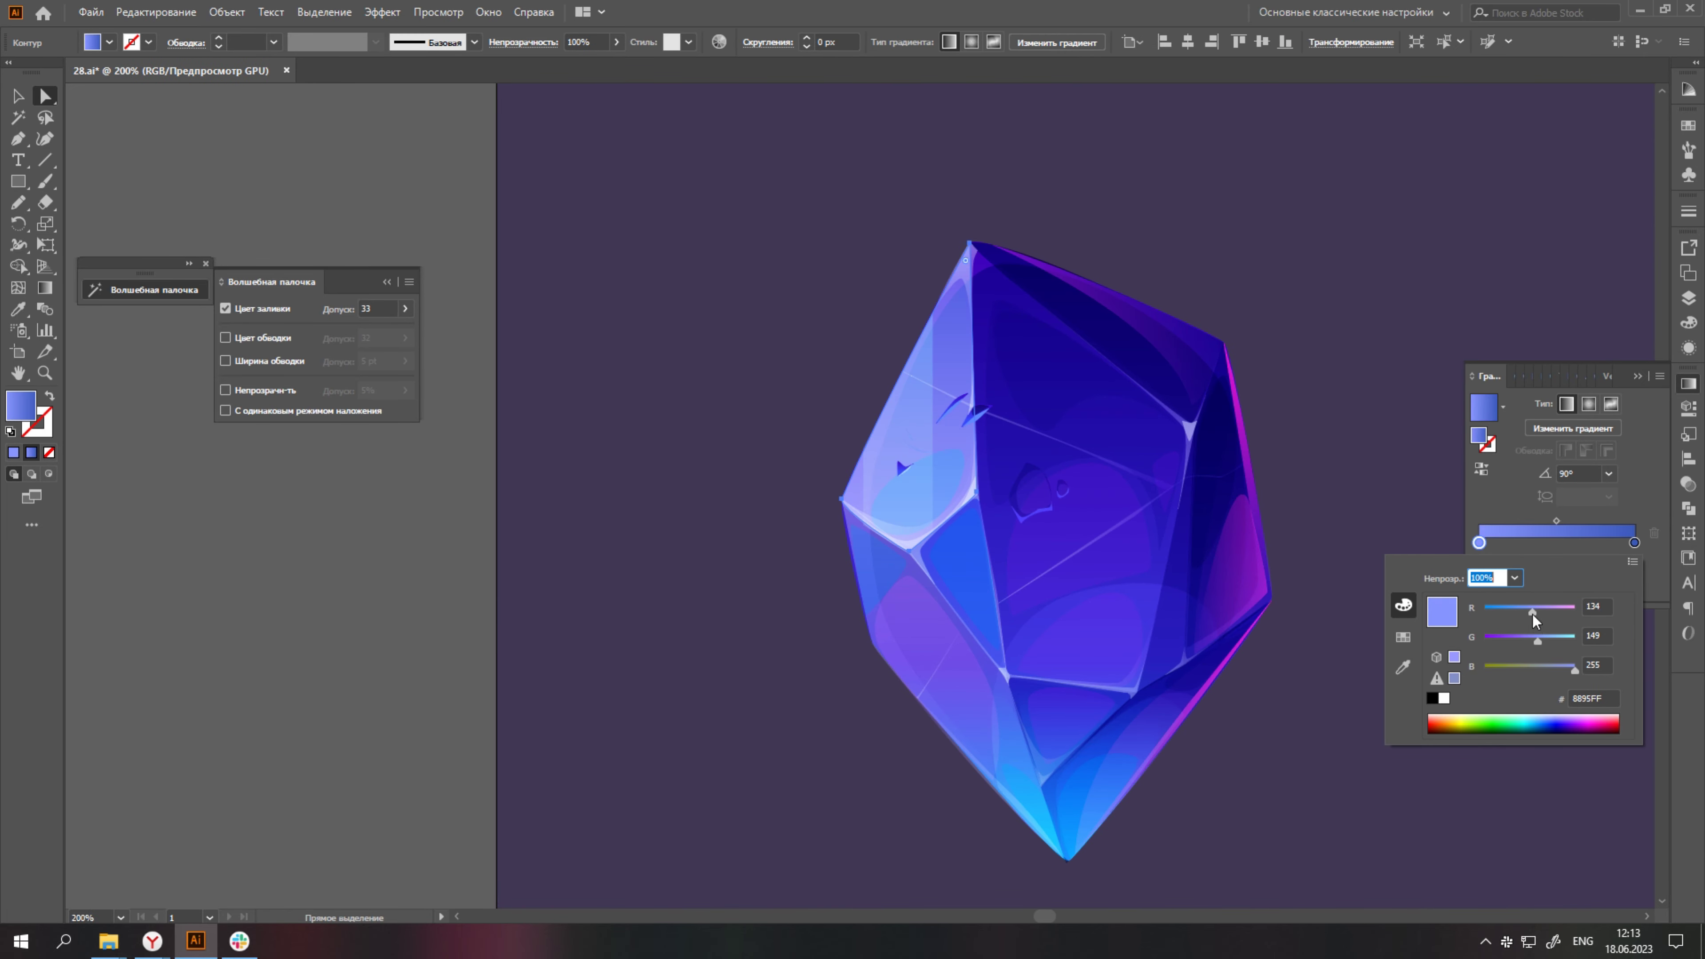
{"action": "left_click", "coordinate": [738, 604]}
{"action": "scroll", "coordinate": [1057, 571], "scroll_direction": "down", "scroll_amount": 3}
{"action": "scroll", "coordinate": [1057, 571], "scroll_direction": "up", "scroll_amount": 3}
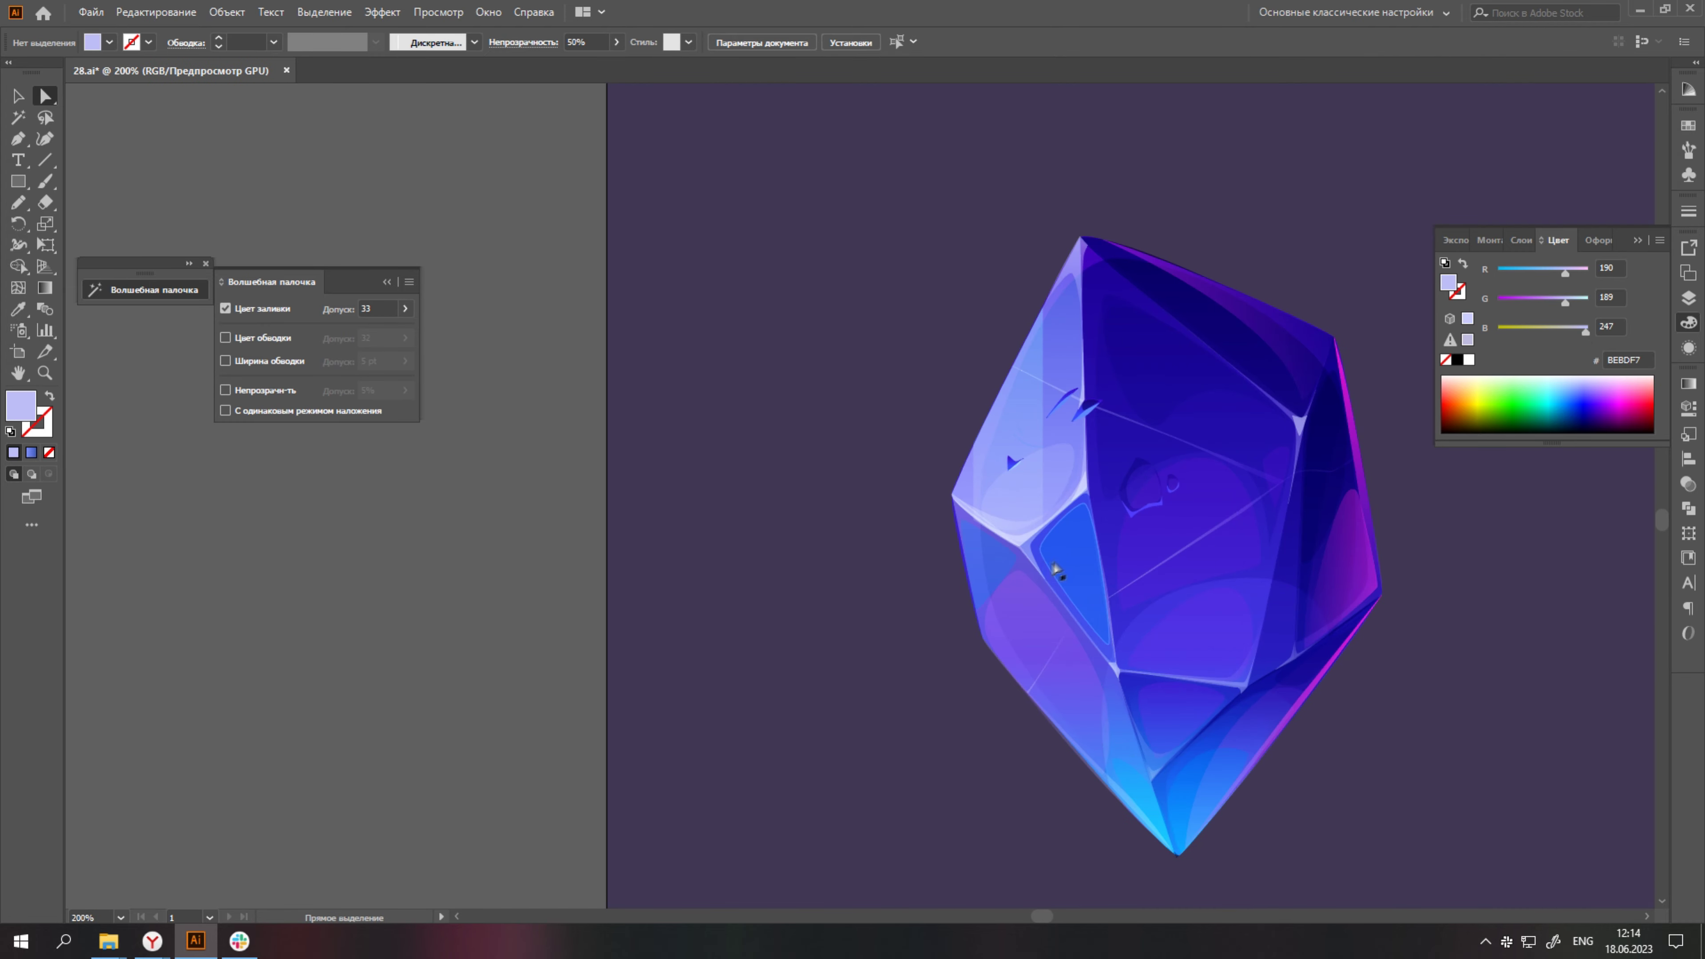
Give another left facet a blue-purple gradient, then select the small shard.
{"action": "left_click", "coordinate": [1689, 384]}
{"action": "double_click", "coordinate": [1634, 542]}
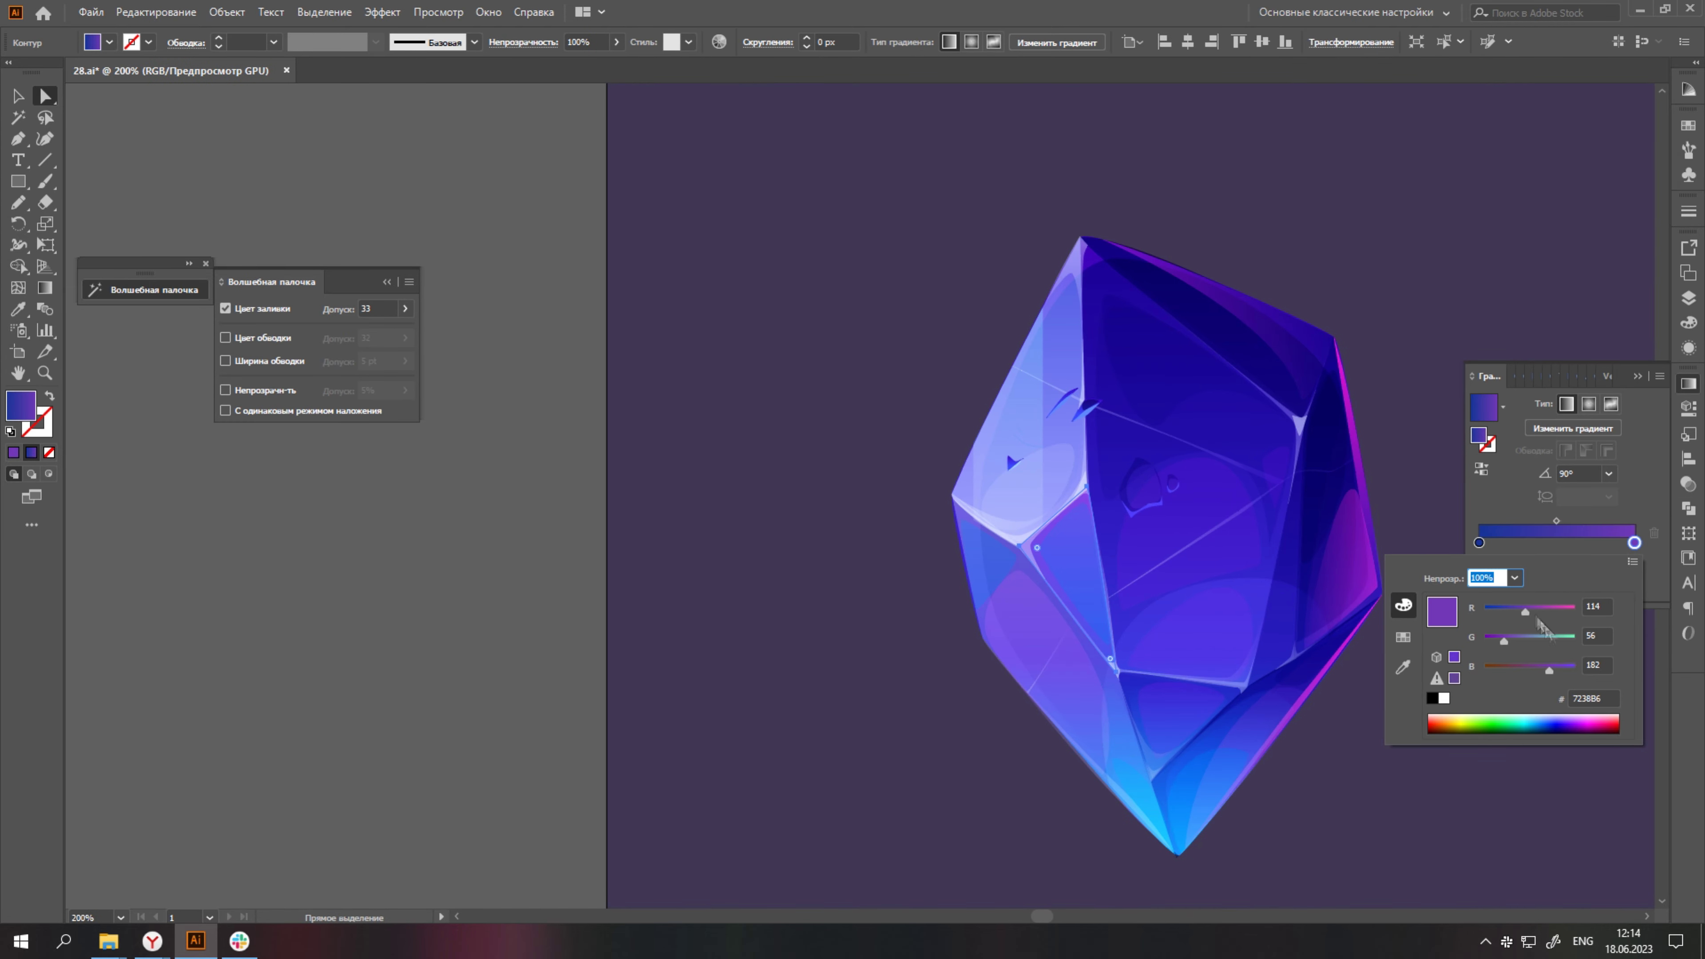
{"action": "scroll", "coordinate": [1407, 703], "scroll_direction": "down", "scroll_amount": 3}
{"action": "scroll", "coordinate": [1028, 514], "scroll_direction": "up", "scroll_amount": 5}
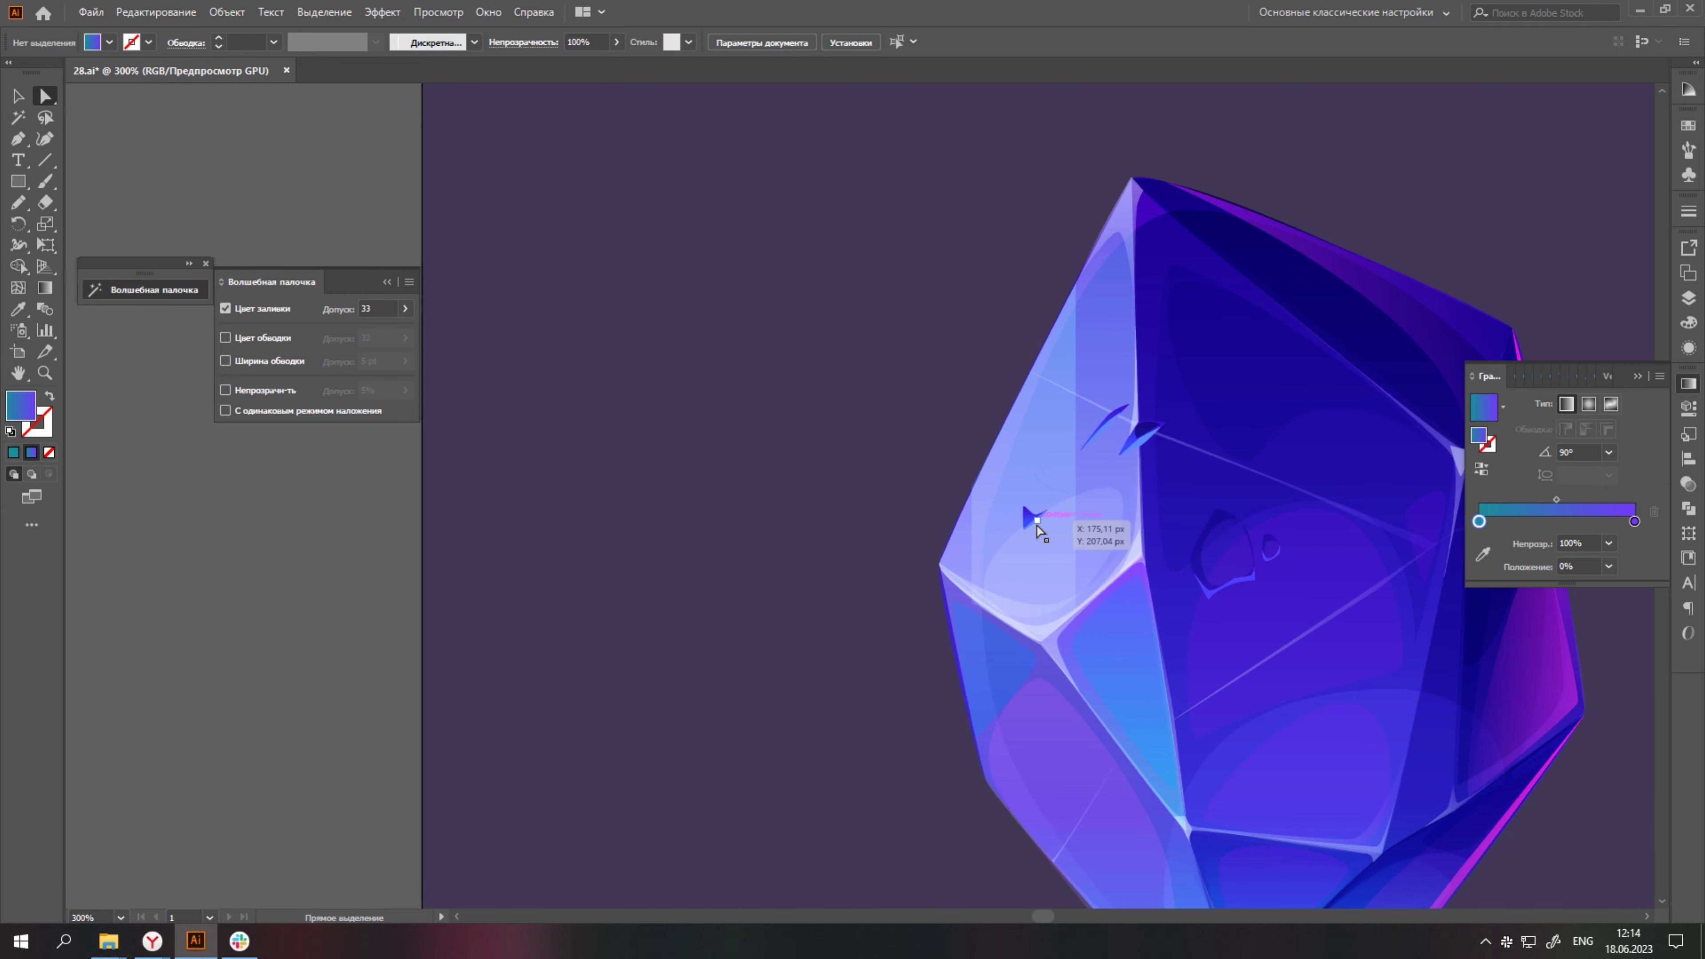
{"action": "left_click", "coordinate": [1028, 513]}
{"action": "scroll", "coordinate": [1007, 554], "scroll_direction": "down", "scroll_amount": 3}
Eyedrop a sampled colour onto the crack shards near the top of the crystal.
{"action": "scroll", "coordinate": [919, 565], "scroll_direction": "up", "scroll_amount": 5}
{"action": "left_click", "coordinate": [982, 532], "text": "shift"}
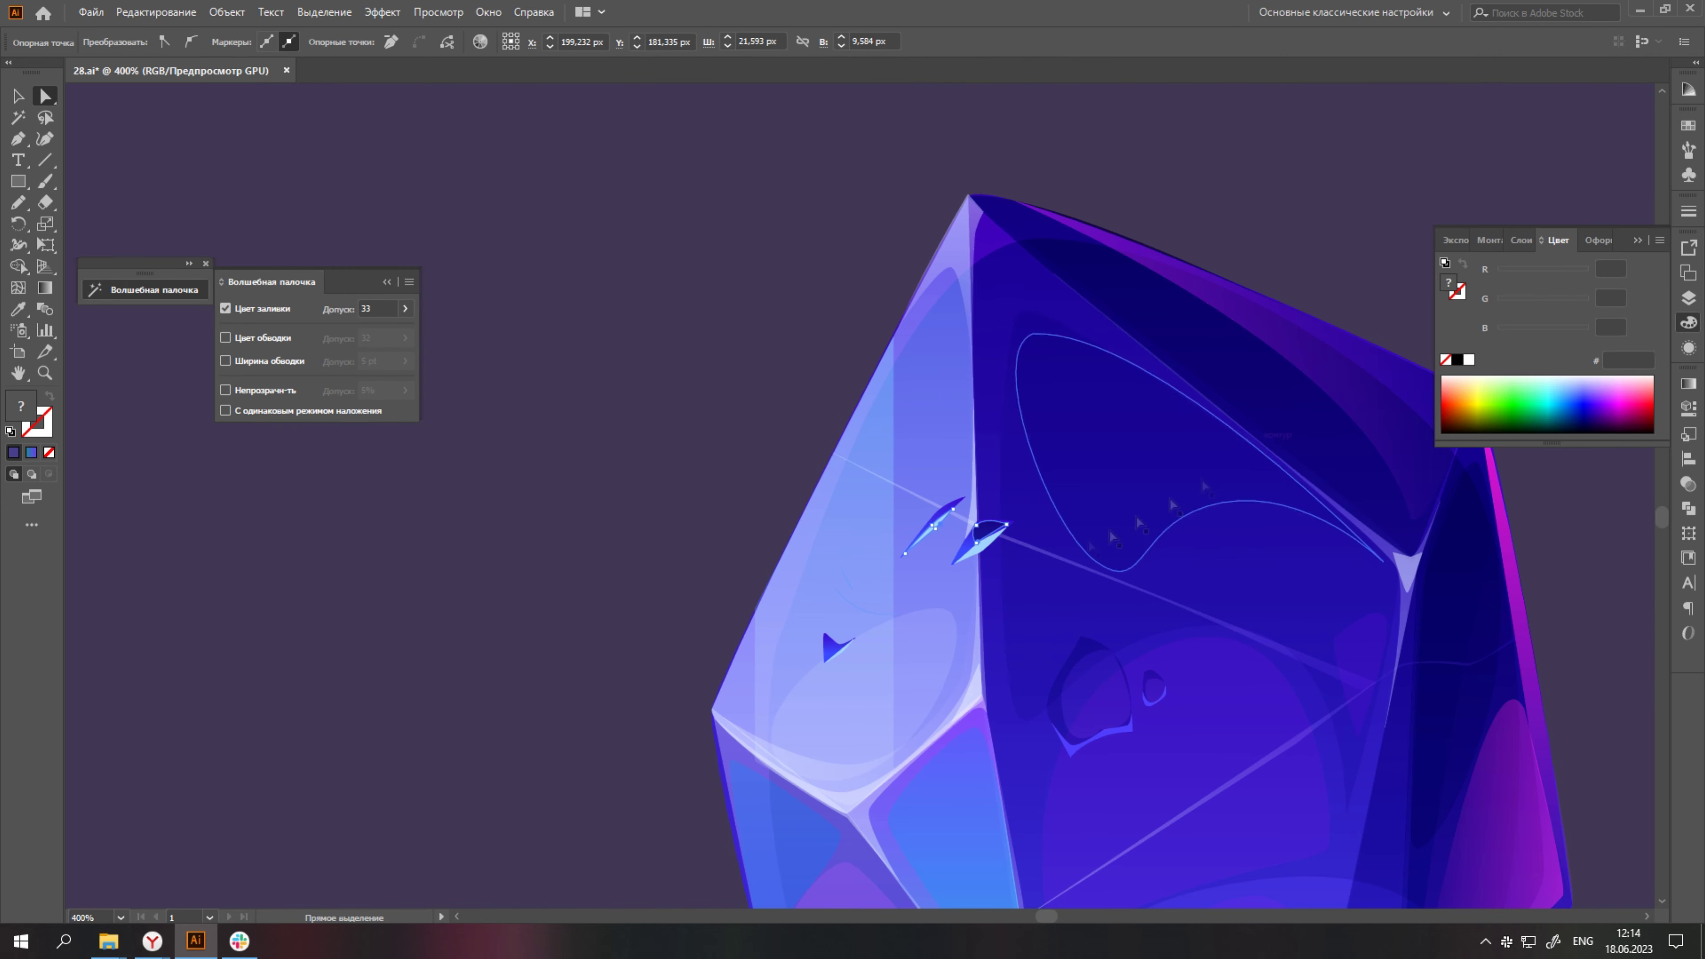
{"action": "key", "text": "i"}
{"action": "left_click", "coordinate": [987, 541]}
{"action": "scroll", "coordinate": [1027, 467], "scroll_direction": "down", "scroll_amount": 5}
{"action": "key", "text": "ctrl+shift+a"}
Pen-draw a thin light-blue highlight sliver along the central facet edge.
{"action": "key", "text": "p"}
{"action": "scroll", "coordinate": [1050, 608], "scroll_direction": "up", "scroll_amount": 3}
{"action": "left_click", "coordinate": [1011, 560]}
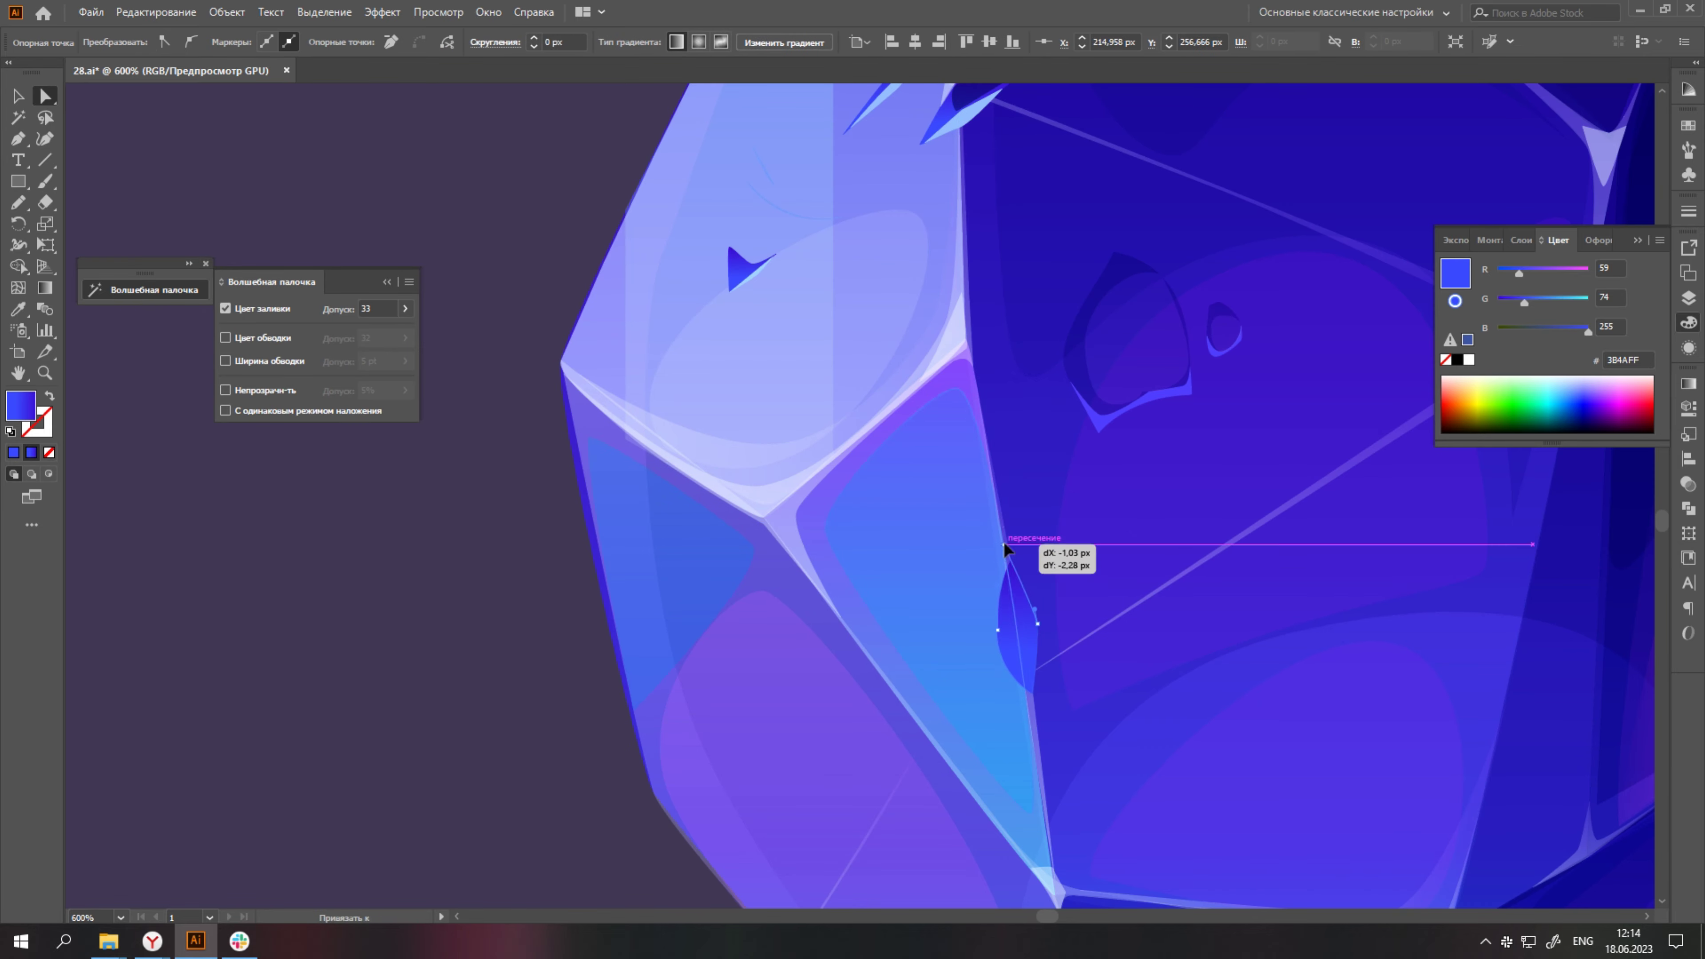
{"action": "scroll", "coordinate": [1004, 549], "scroll_direction": "down", "scroll_amount": 2}
{"action": "scroll", "coordinate": [1074, 604], "scroll_direction": "down", "scroll_amount": 2}
{"action": "scroll", "coordinate": [1210, 674], "scroll_direction": "up", "scroll_amount": 4}
{"action": "scroll", "coordinate": [739, 552], "scroll_direction": "up", "scroll_amount": 2}
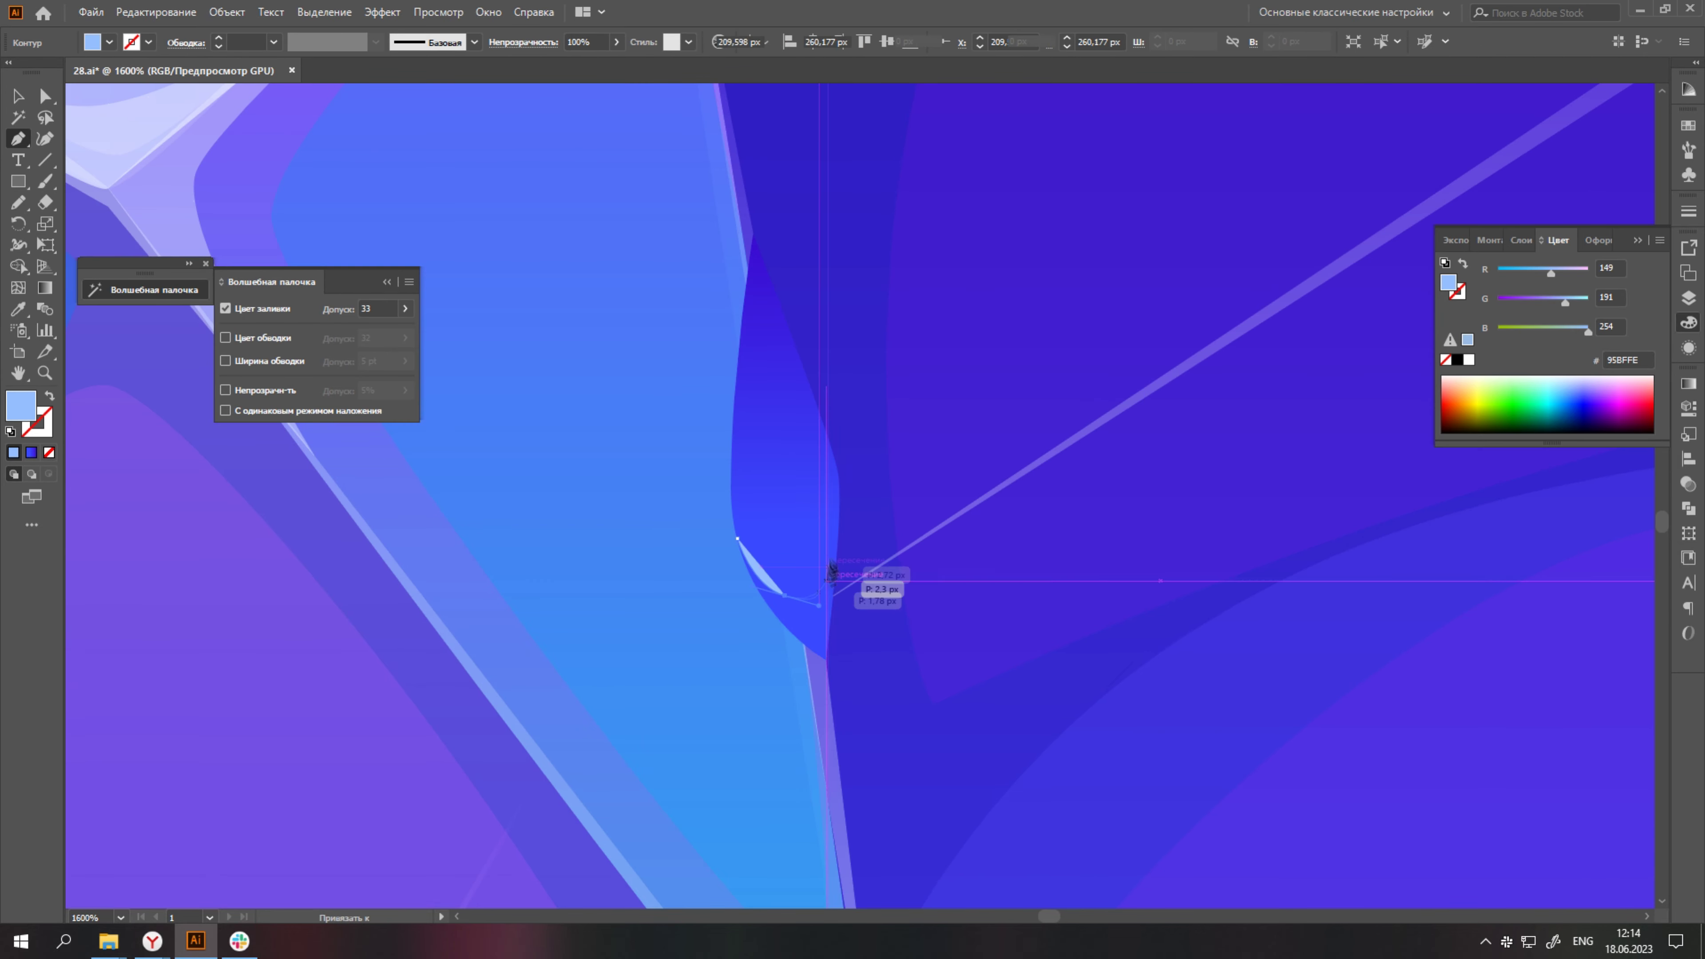
{"action": "left_click", "coordinate": [827, 672]}
{"action": "left_click", "coordinate": [839, 548]}
Check the first sliver's anchors with Direct Selection before returning to the Pen.
{"action": "key", "text": "a"}
{"action": "scroll", "coordinate": [1158, 623], "scroll_direction": "down", "scroll_amount": 5}
{"action": "scroll", "coordinate": [1158, 623], "scroll_direction": "up", "scroll_amount": 3}
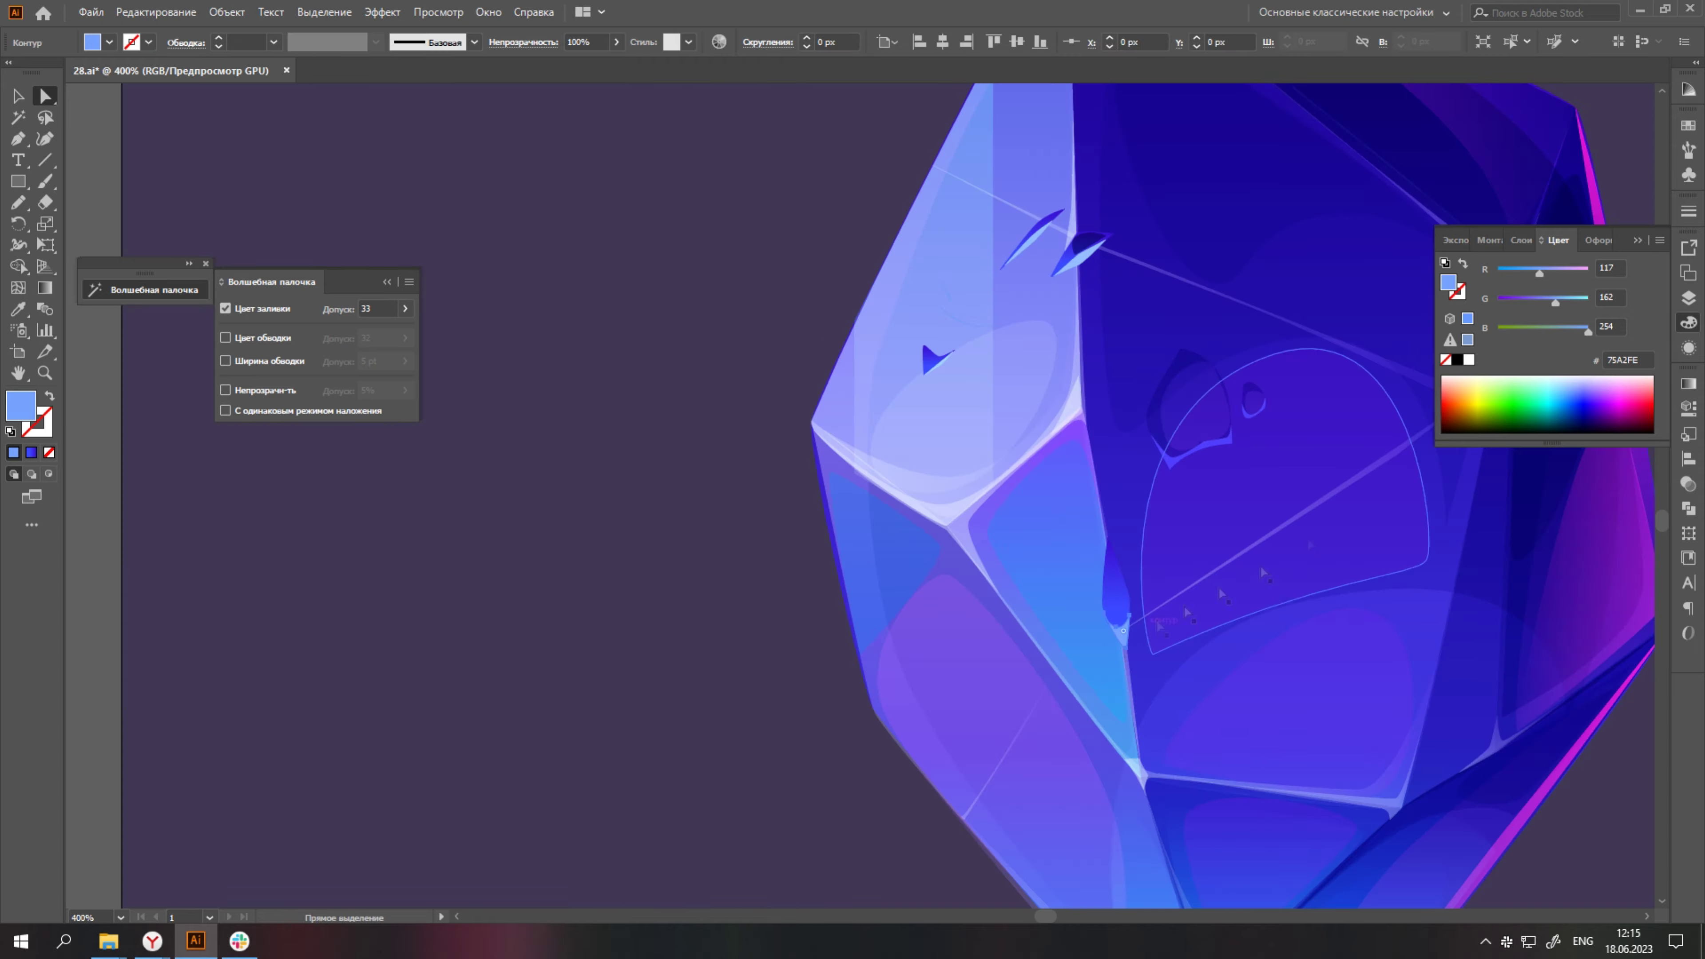
{"action": "key", "text": "p"}
{"action": "scroll", "coordinate": [978, 689], "scroll_direction": "down", "scroll_amount": 3}
{"action": "scroll", "coordinate": [978, 689], "scroll_direction": "up", "scroll_amount": 4}
{"action": "scroll", "coordinate": [1012, 816], "scroll_direction": "up", "scroll_amount": 3}
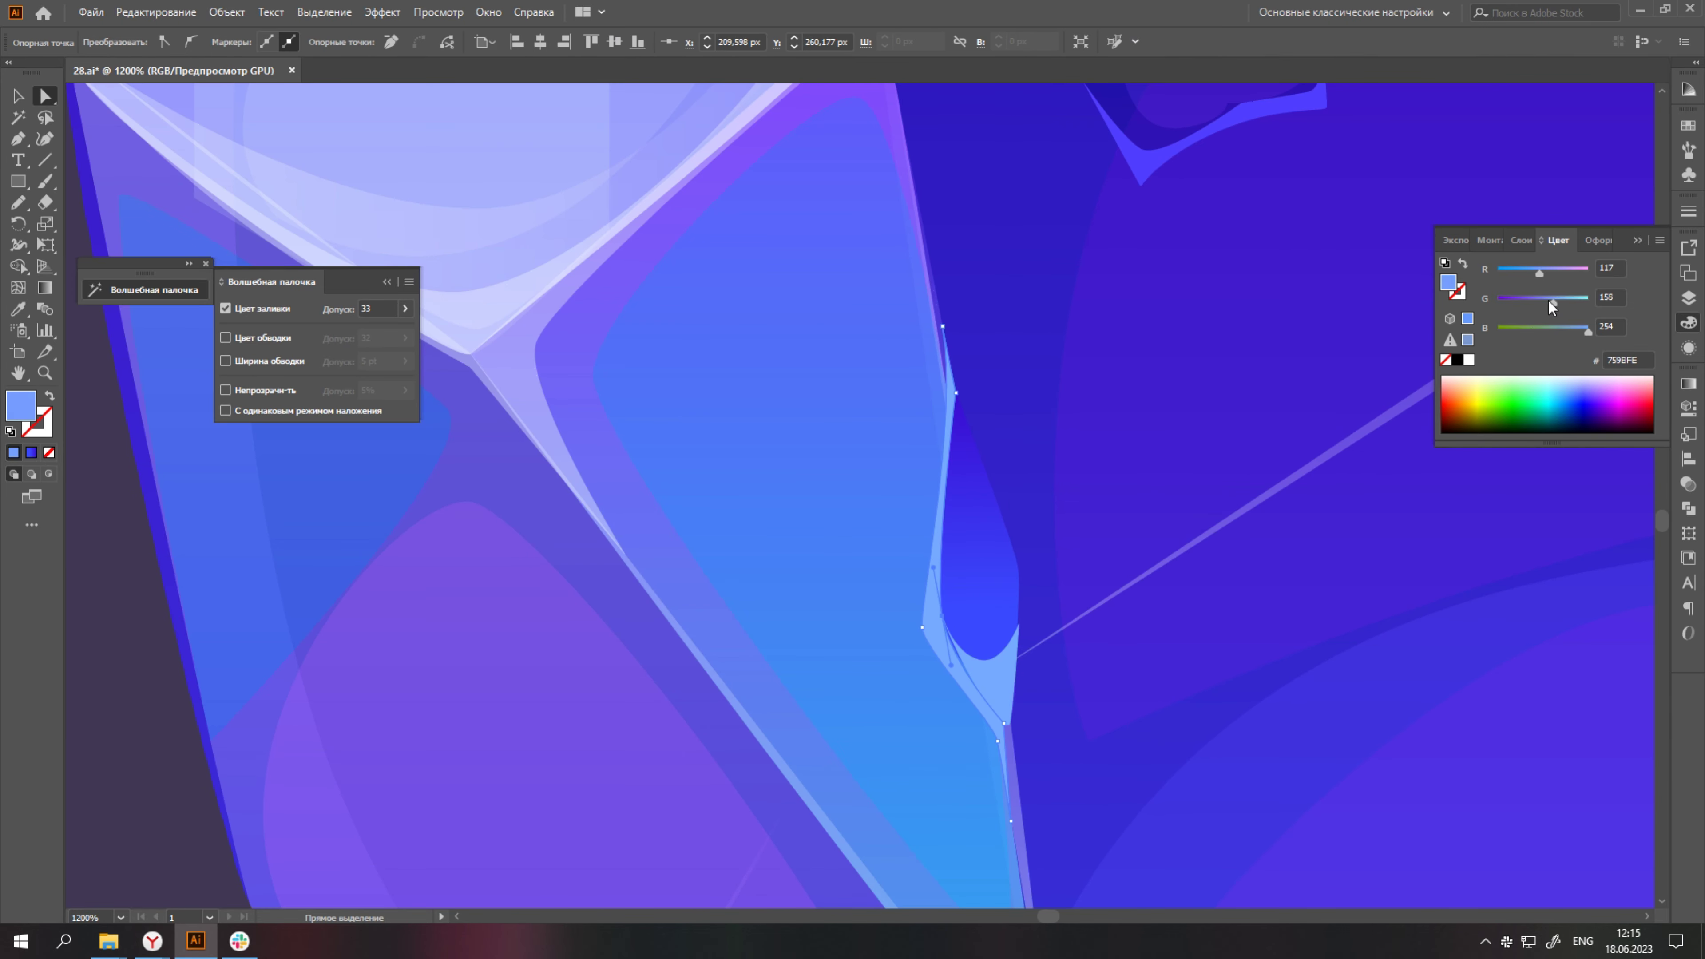
{"action": "scroll", "coordinate": [886, 565], "scroll_direction": "down", "scroll_amount": 5}
{"action": "scroll", "coordinate": [886, 564], "scroll_direction": "up", "scroll_amount": 3}
{"action": "scroll", "coordinate": [886, 565], "scroll_direction": "up", "scroll_amount": 3}
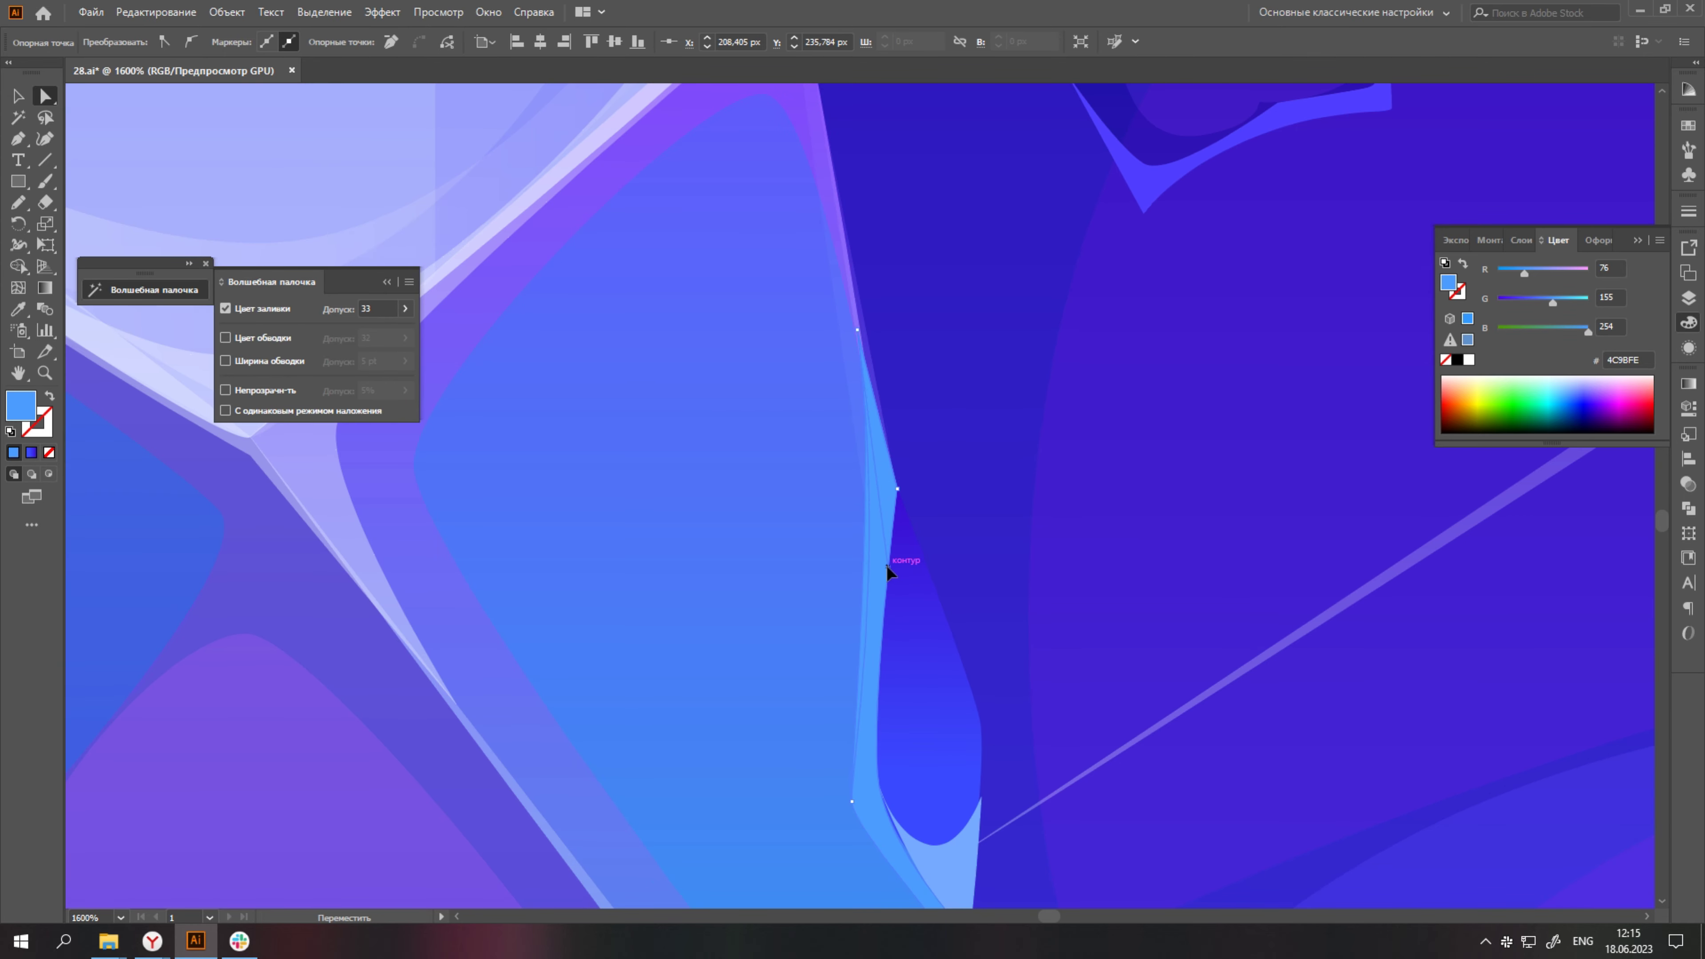
{"action": "scroll", "coordinate": [886, 565], "scroll_direction": "down", "scroll_amount": 5}
{"action": "scroll", "coordinate": [886, 565], "scroll_direction": "down", "scroll_amount": 2}
{"action": "scroll", "coordinate": [973, 604], "scroll_direction": "up", "scroll_amount": 3}
{"action": "scroll", "coordinate": [1047, 621], "scroll_direction": "down", "scroll_amount": 2}
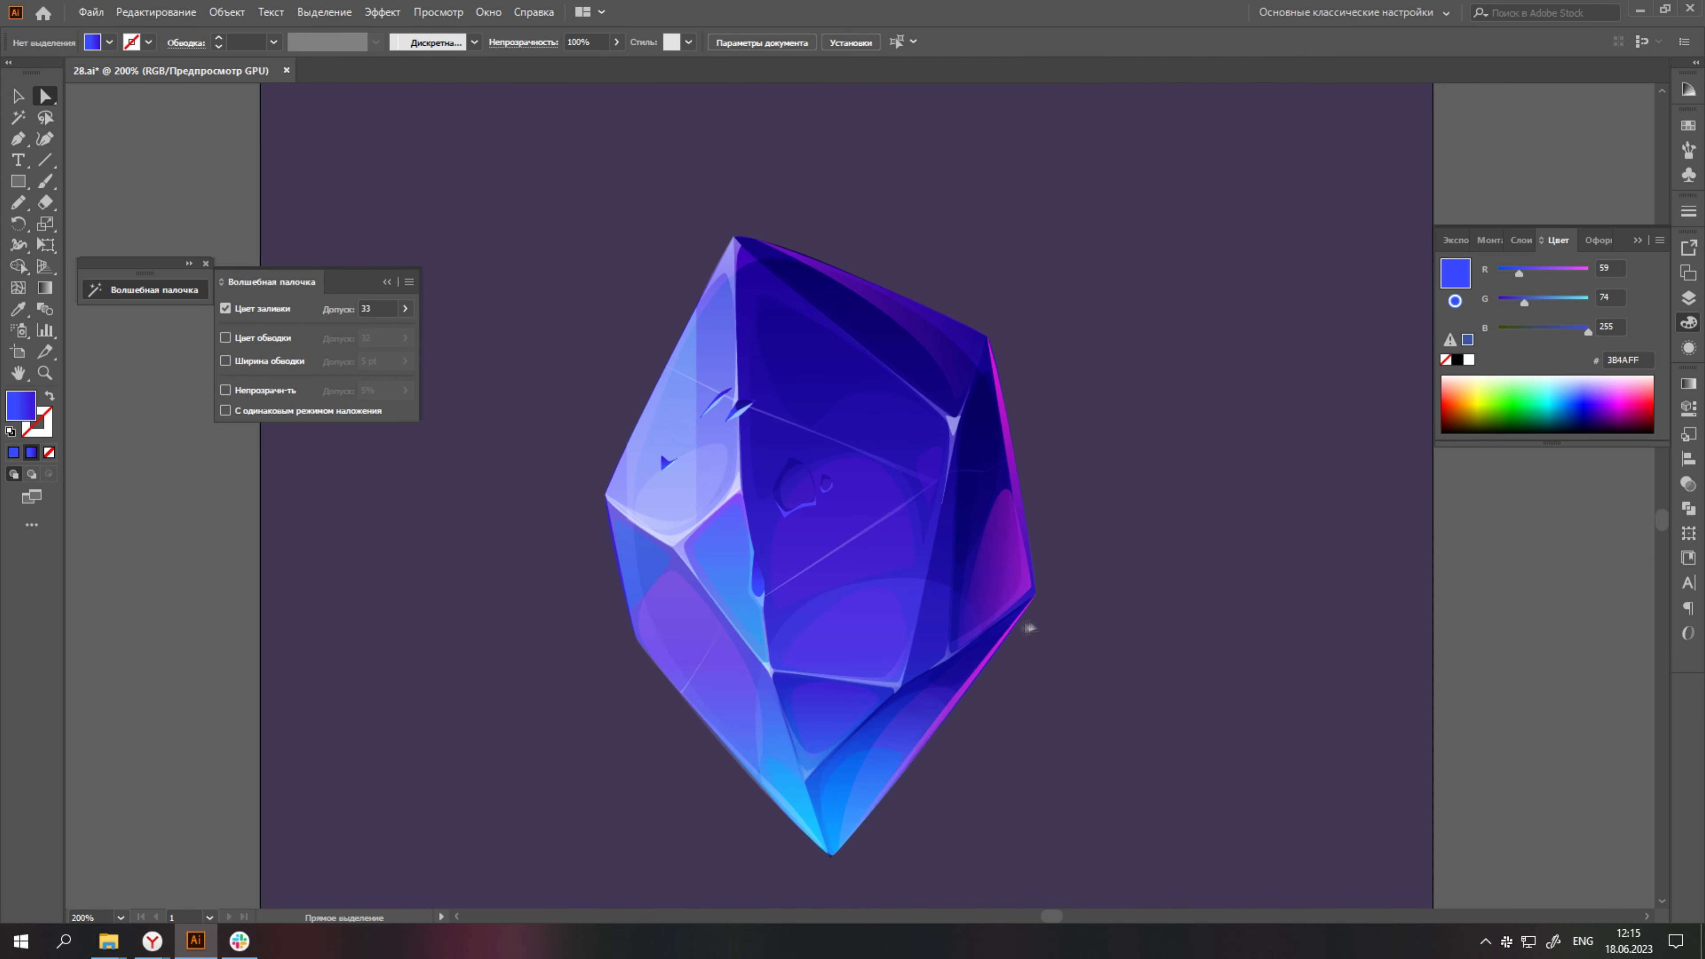
Draw a second highlight sliver higher up the crystal's facet seams.
{"action": "key", "text": "p"}
{"action": "scroll", "coordinate": [1047, 621], "scroll_direction": "up", "scroll_amount": 3}
{"action": "scroll", "coordinate": [920, 745], "scroll_direction": "up", "scroll_amount": 1}
{"action": "left_click", "coordinate": [998, 440]}
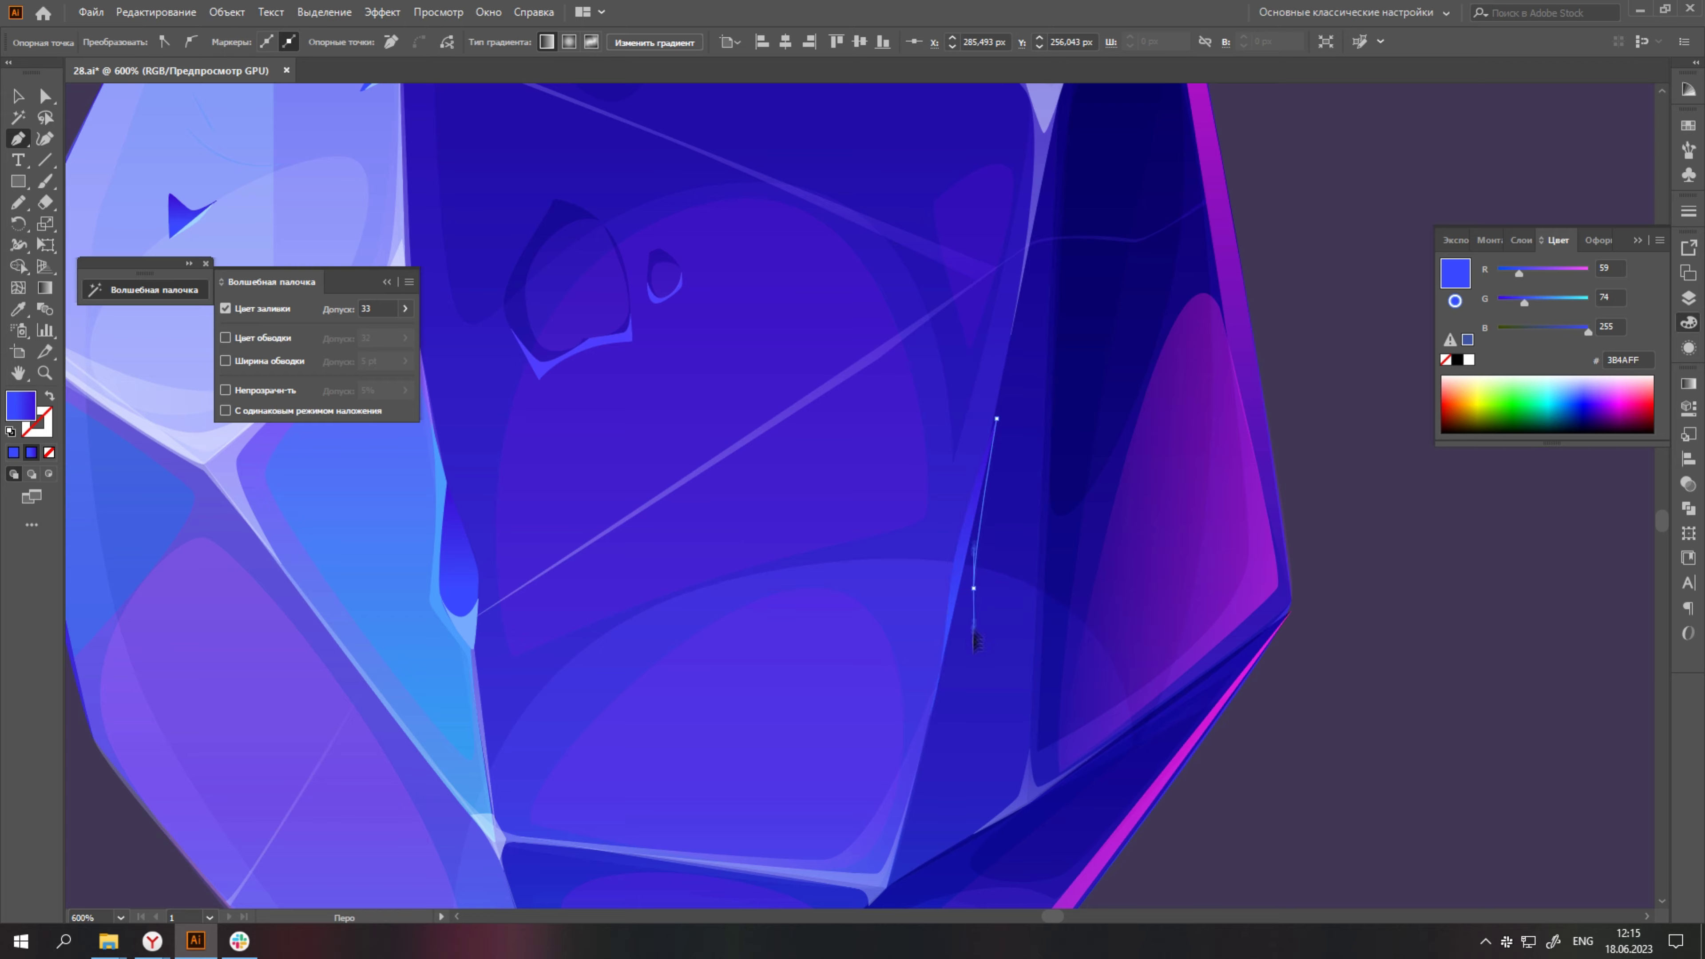
{"action": "scroll", "coordinate": [979, 537], "scroll_direction": "down", "scroll_amount": 5}
{"action": "scroll", "coordinate": [979, 537], "scroll_direction": "up", "scroll_amount": 3}
Move the left gradient stop further left and review its colour.
{"action": "double_click", "coordinate": [1634, 542]}
{"action": "left_click_drag", "start_coordinate": [1529, 542], "coordinate": [1479, 542]}
{"action": "double_click", "coordinate": [1479, 542]}
{"action": "key", "text": "Escape"}
{"action": "scroll", "coordinate": [1085, 723], "scroll_direction": "down", "scroll_amount": 3}
Draw another highlight sliver toward the crystal's lower facets.
{"action": "key", "text": "a"}
{"action": "scroll", "coordinate": [922, 638], "scroll_direction": "up", "scroll_amount": 4}
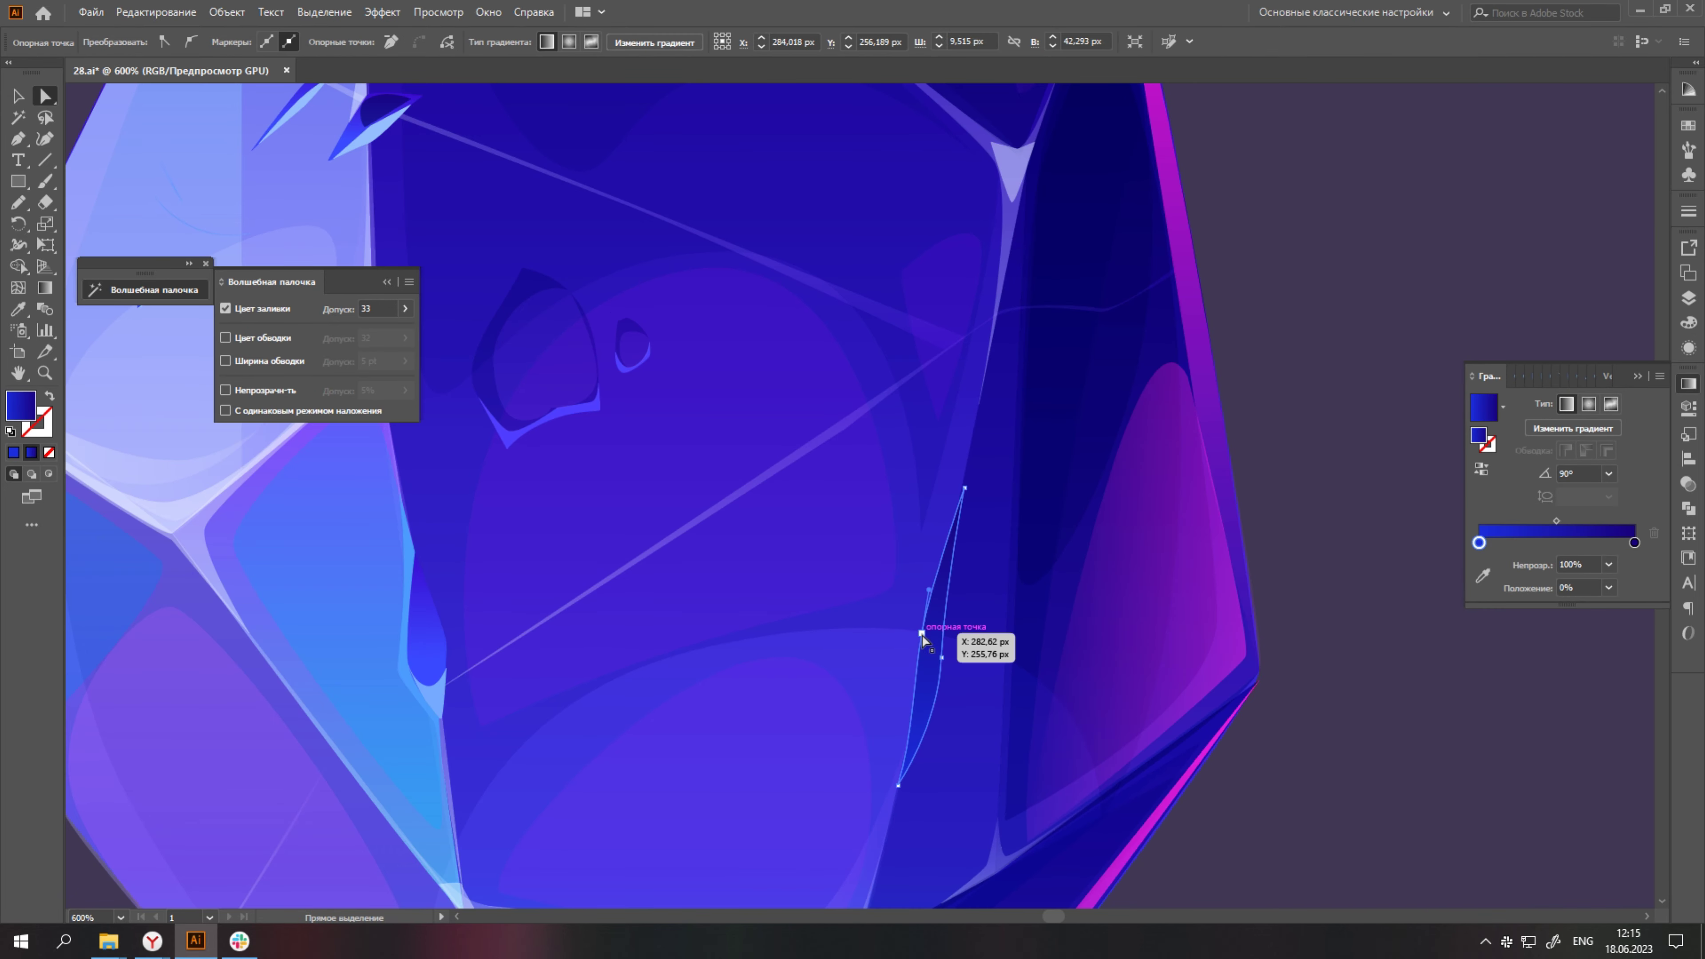
{"action": "scroll", "coordinate": [940, 672], "scroll_direction": "down", "scroll_amount": 3}
{"action": "scroll", "coordinate": [951, 655], "scroll_direction": "up", "scroll_amount": 3}
{"action": "key", "text": "p"}
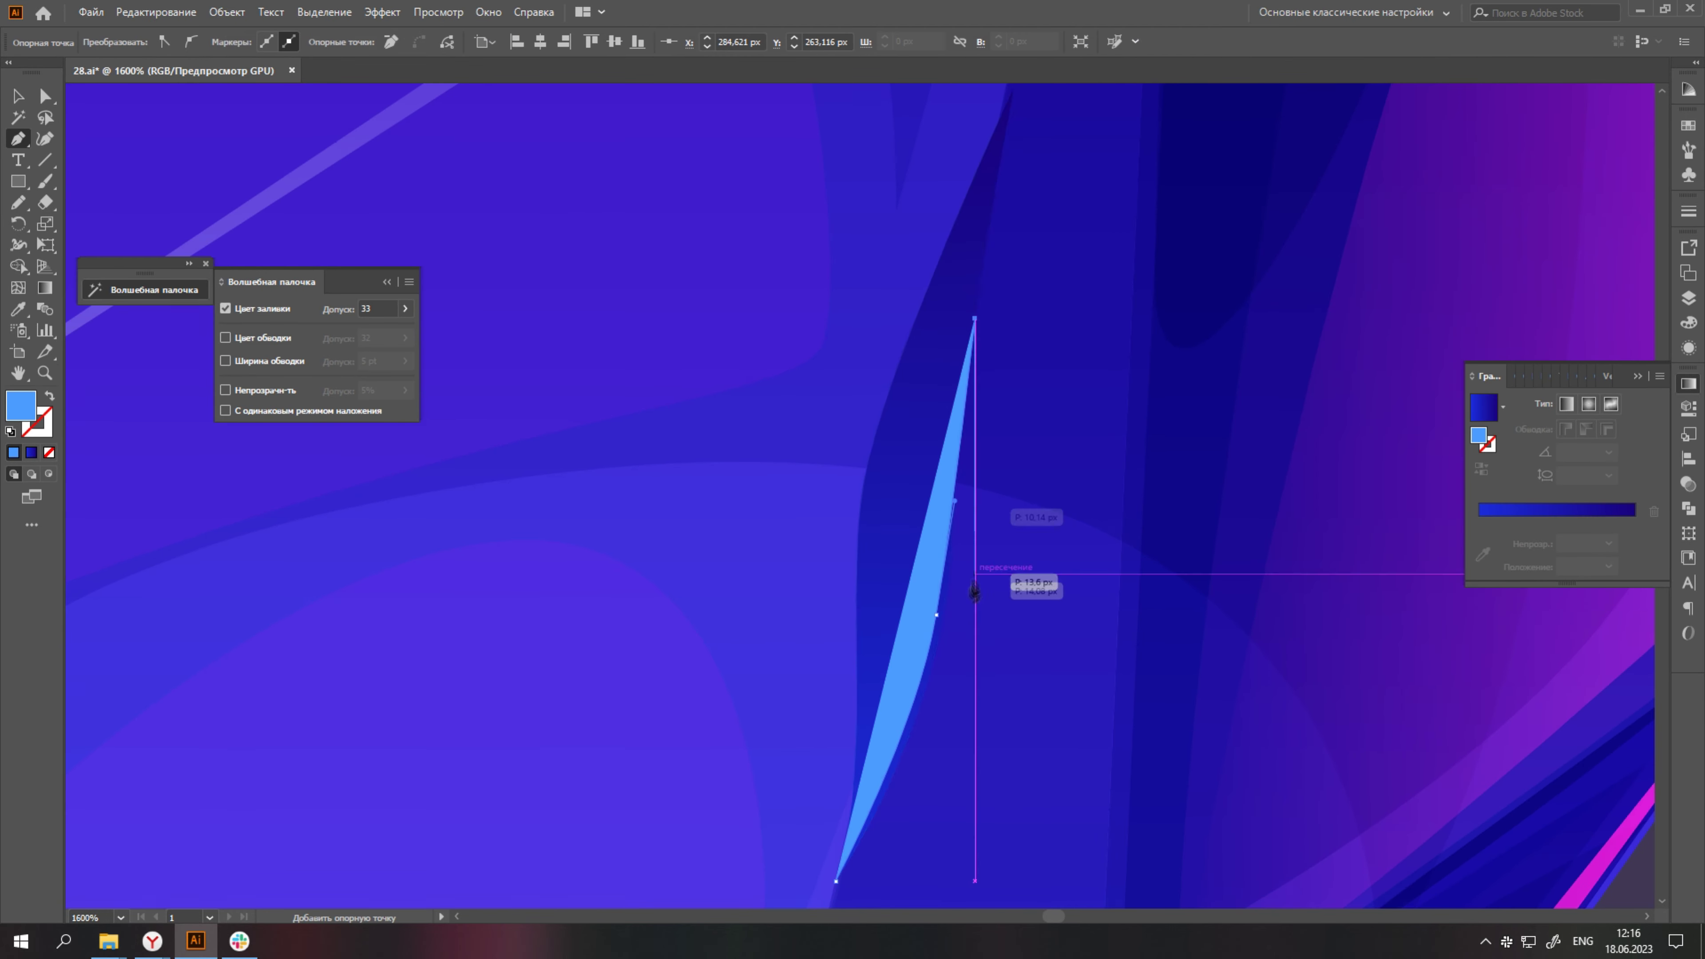
{"action": "left_click", "coordinate": [894, 786]}
{"action": "scroll", "coordinate": [895, 786], "scroll_direction": "up", "scroll_amount": 2}
{"action": "left_click", "coordinate": [1689, 323]}
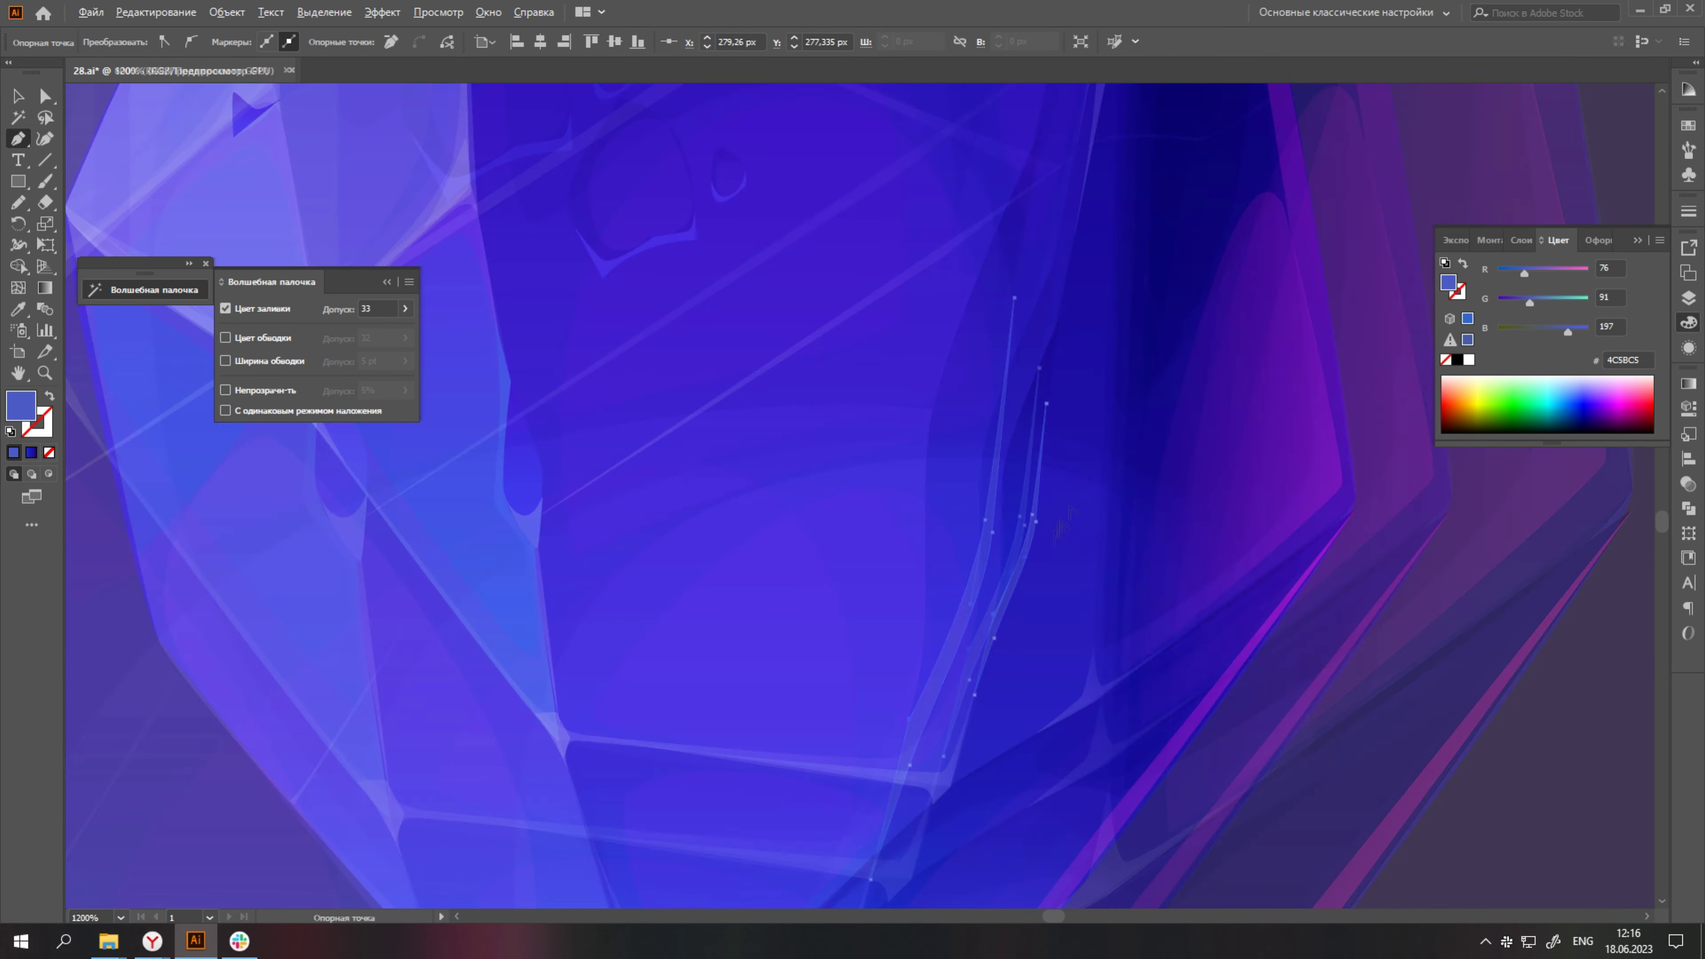
{"action": "scroll", "coordinate": [1275, 624], "scroll_direction": "down", "scroll_amount": 4}
{"action": "scroll", "coordinate": [1040, 525], "scroll_direction": "up", "scroll_amount": 4}
Select the new and underlying highlight paths and pick anchors to reshape the slivers.
{"action": "key", "text": "a"}
{"action": "left_click", "coordinate": [1040, 525]}
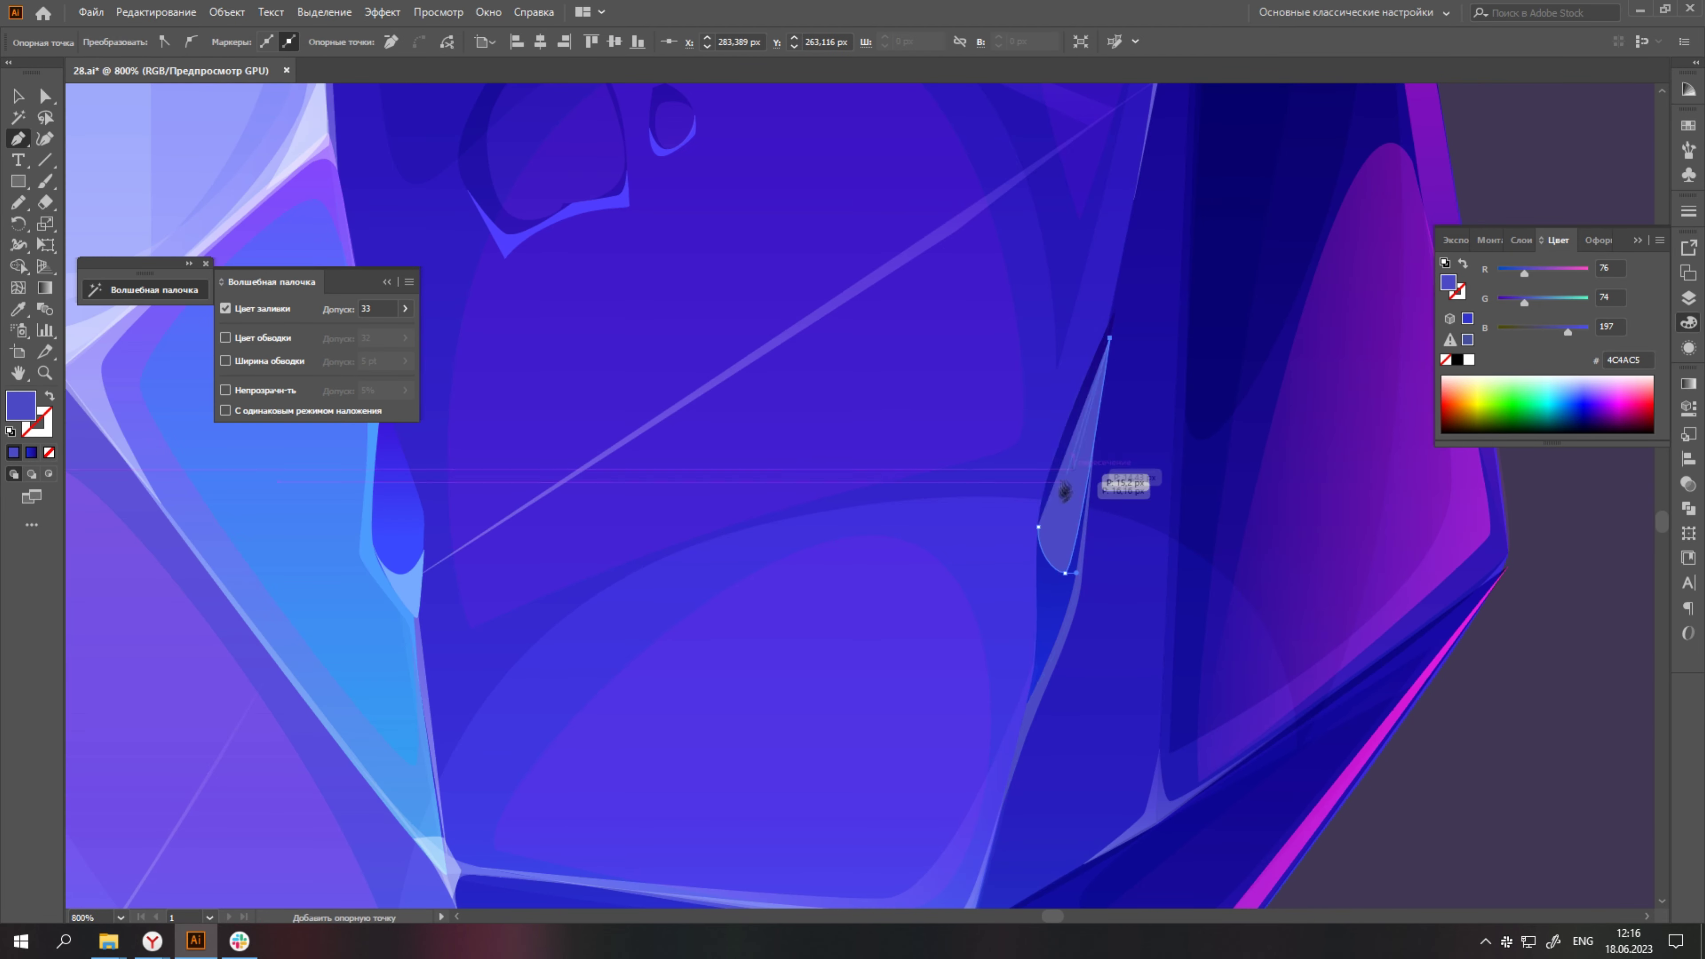
{"action": "scroll", "coordinate": [1073, 510], "scroll_direction": "down", "scroll_amount": 2}
{"action": "scroll", "coordinate": [934, 469], "scroll_direction": "down", "scroll_amount": 2}
{"action": "scroll", "coordinate": [1199, 553], "scroll_direction": "up", "scroll_amount": 3}
{"action": "scroll", "coordinate": [1199, 553], "scroll_direction": "up", "scroll_amount": 2}
{"action": "left_click", "coordinate": [1196, 595]}
{"action": "scroll", "coordinate": [1185, 608], "scroll_direction": "down", "scroll_amount": 5}
{"action": "scroll", "coordinate": [1350, 688], "scroll_direction": "down", "scroll_amount": 3}
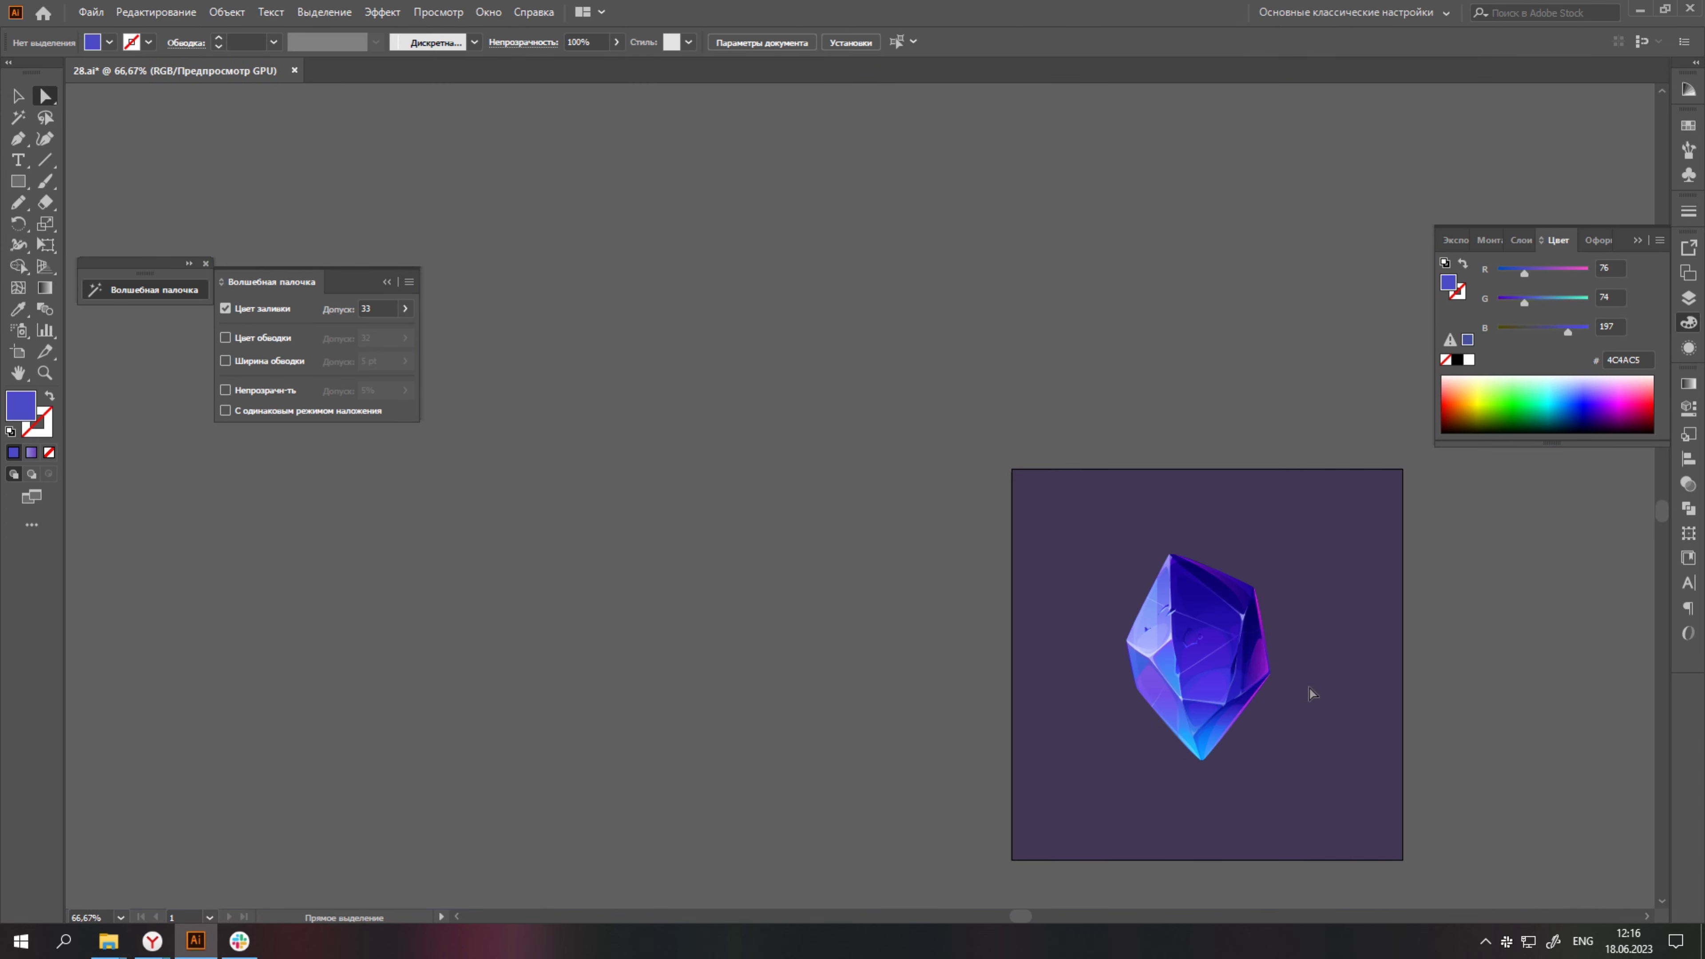
{"action": "scroll", "coordinate": [1068, 669], "scroll_direction": "up", "scroll_amount": 5}
{"action": "left_click", "coordinate": [975, 753]}
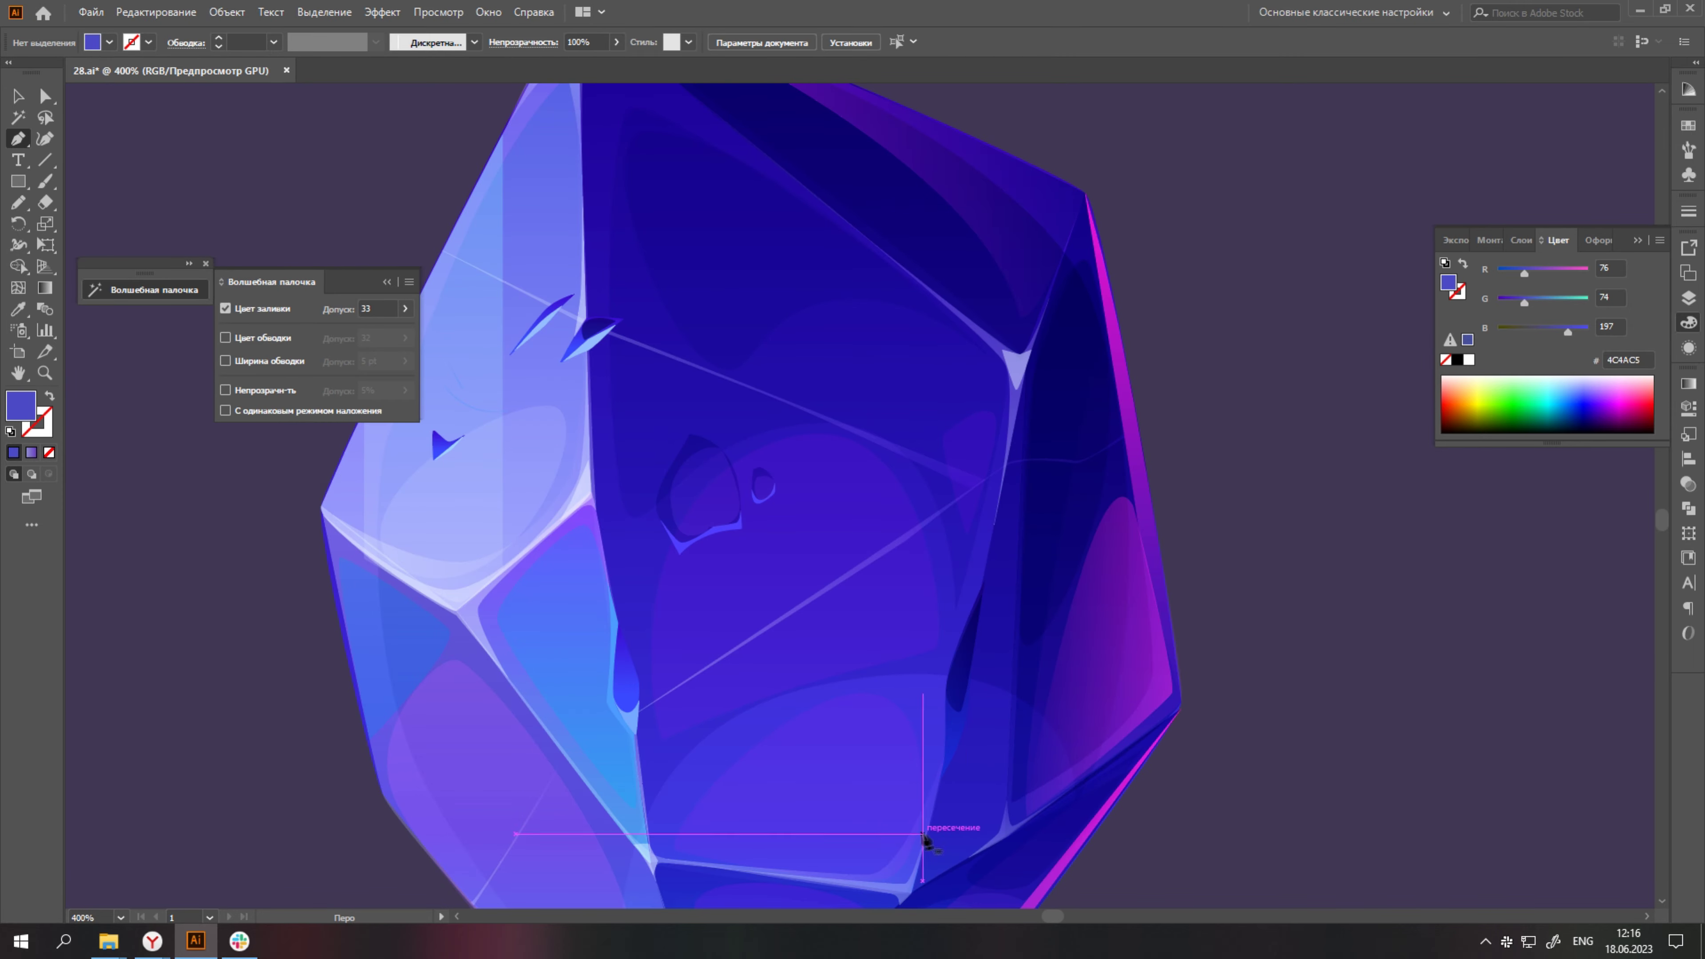
{"action": "scroll", "coordinate": [931, 756], "scroll_direction": "up", "scroll_amount": 2}
{"action": "left_click", "coordinate": [1050, 363]}
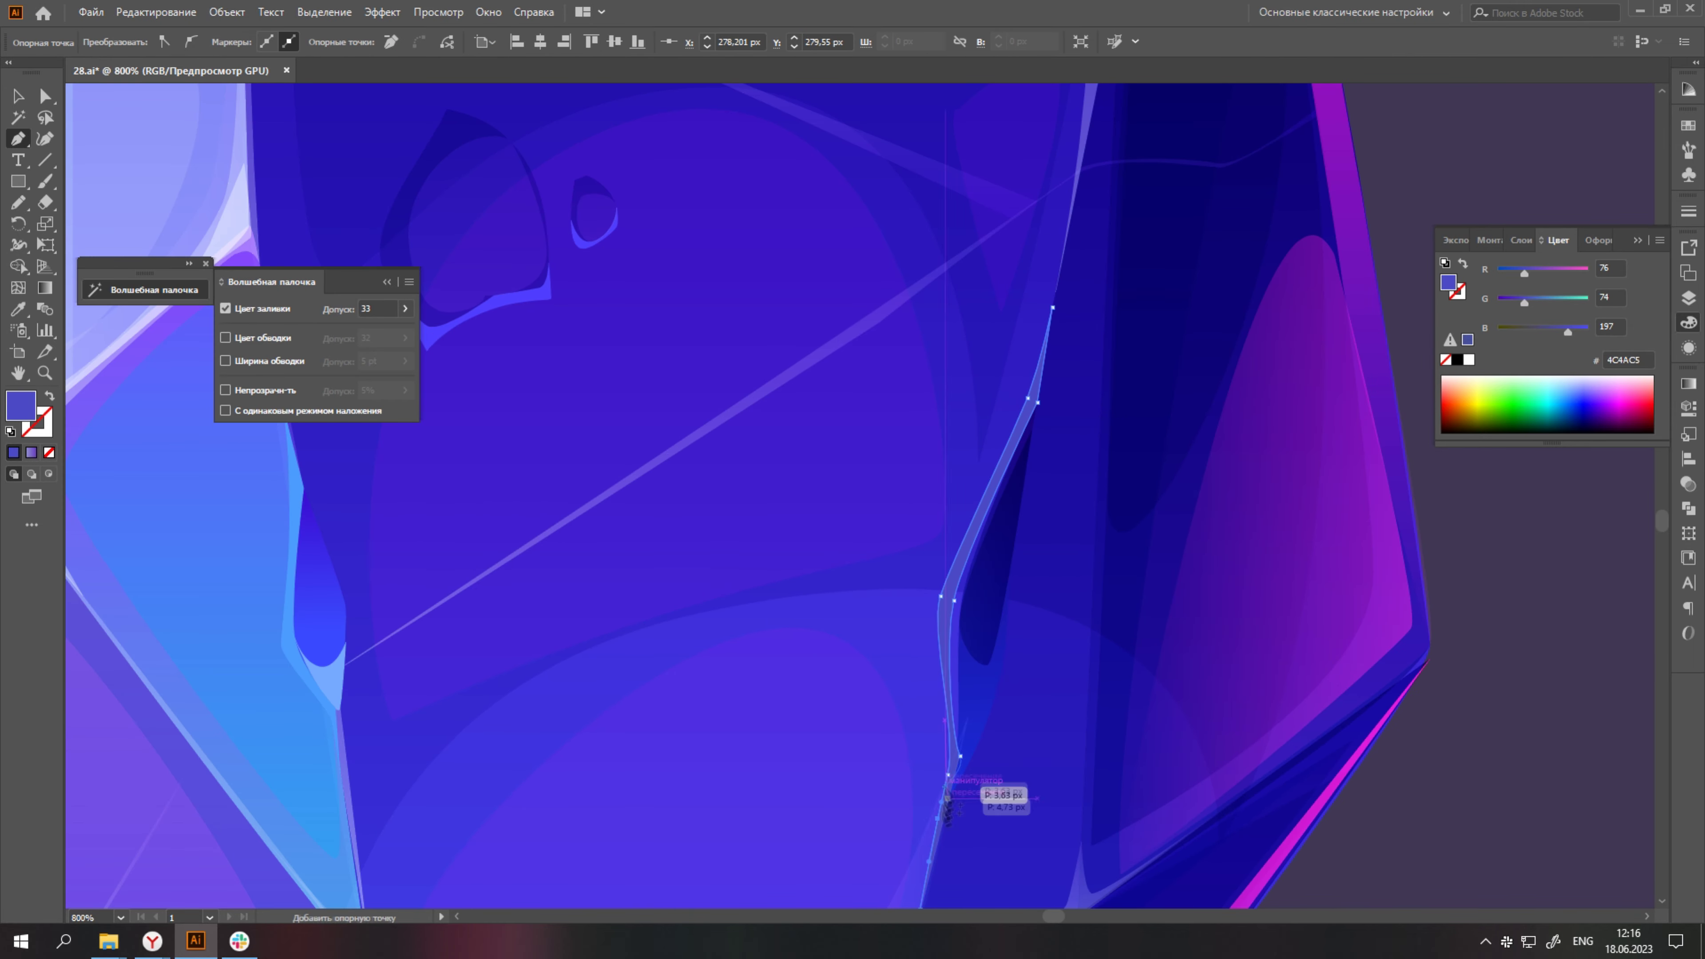
{"action": "scroll", "coordinate": [949, 785], "scroll_direction": "down", "scroll_amount": 2}
{"action": "scroll", "coordinate": [1171, 655], "scroll_direction": "down", "scroll_amount": 5}
{"action": "scroll", "coordinate": [1176, 671], "scroll_direction": "down", "scroll_amount": 2}
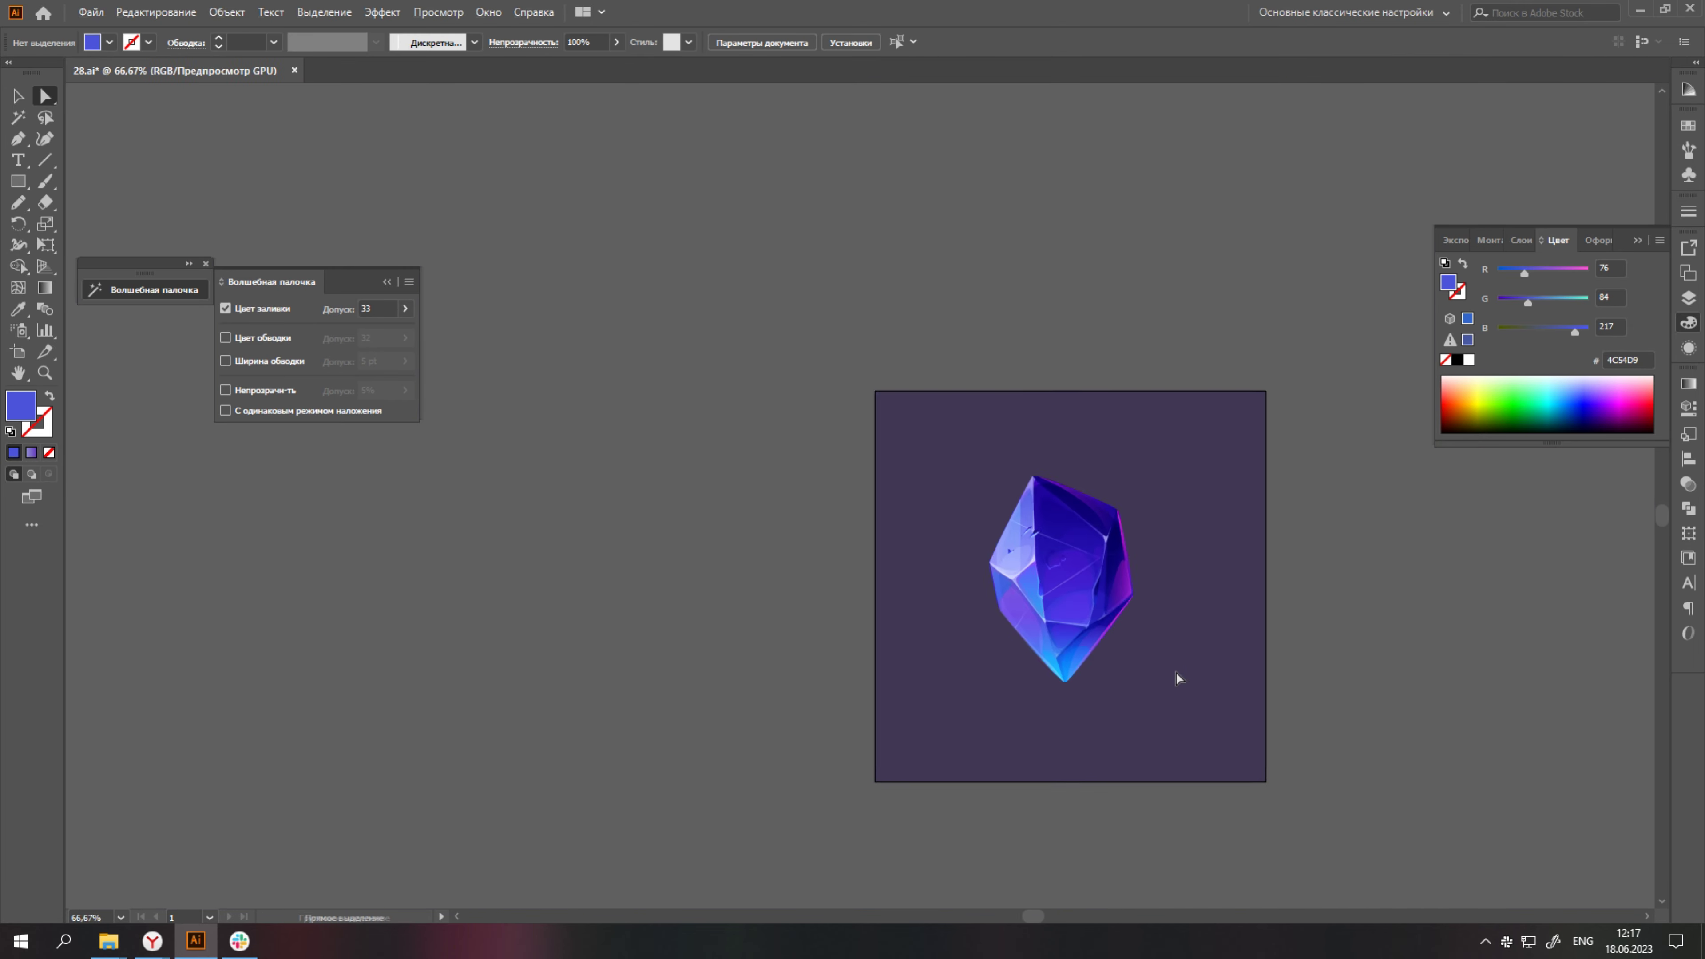
{"action": "scroll", "coordinate": [1176, 672], "scroll_direction": "up", "scroll_amount": 6}
{"action": "scroll", "coordinate": [1000, 514], "scroll_direction": "up", "scroll_amount": 2}
Select a crystal highlight path and tune its gradient stop colour to 6F7CCB.
{"action": "key", "text": "a"}
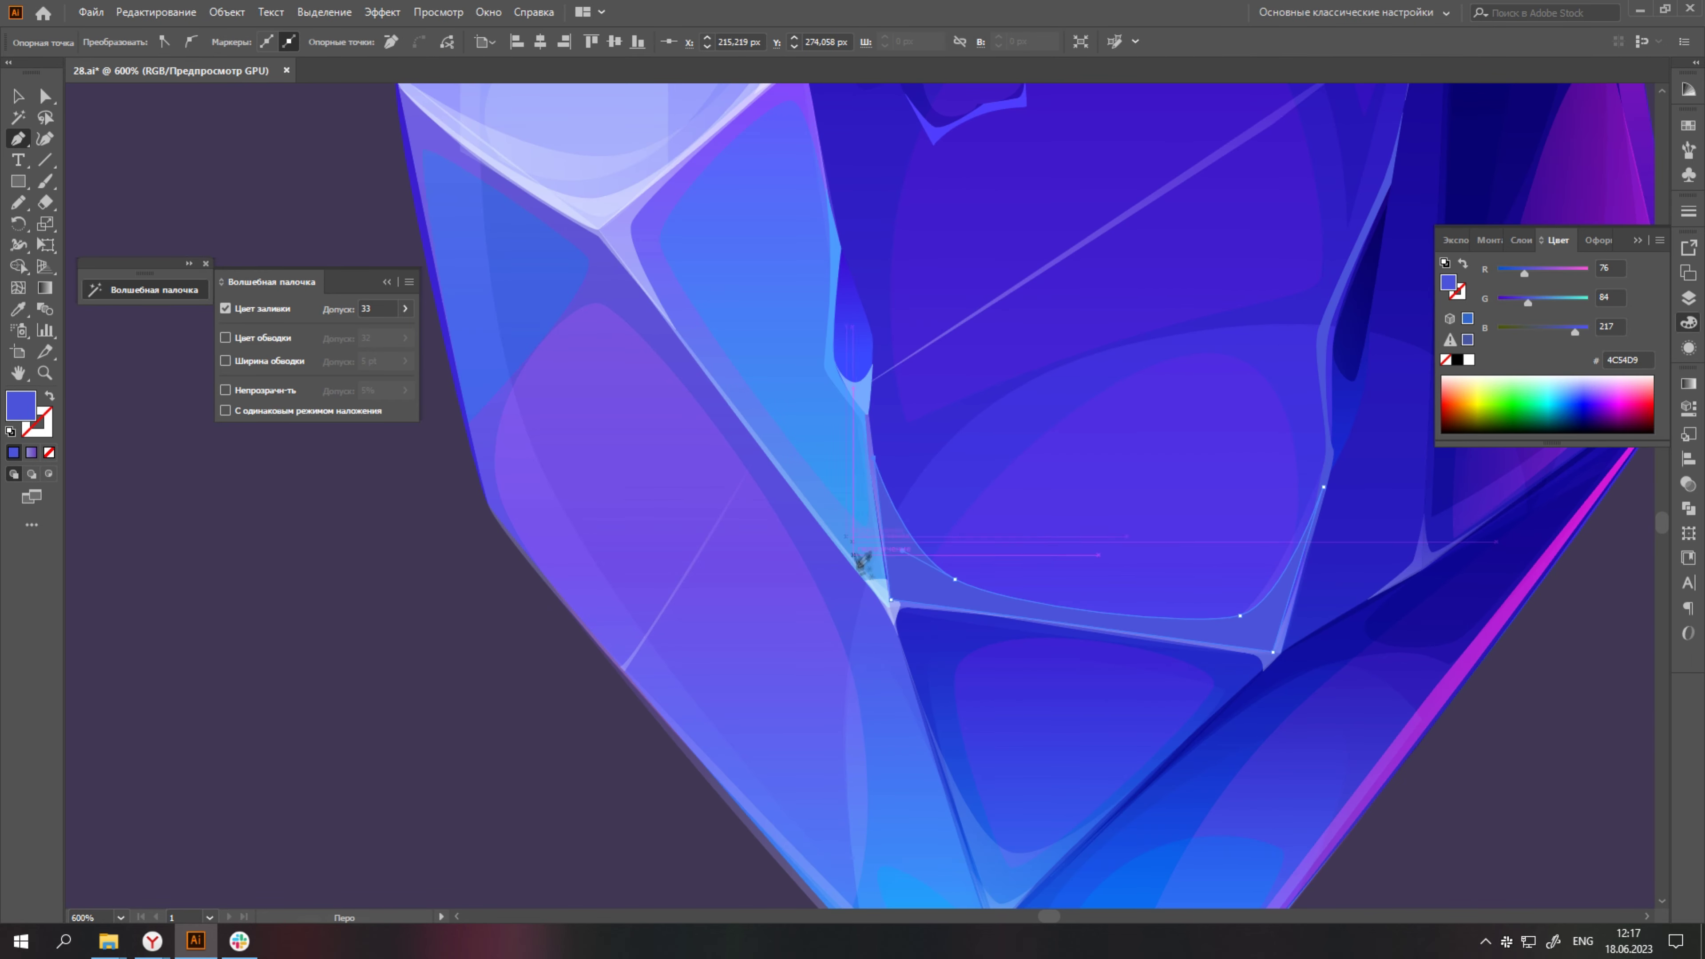
{"action": "scroll", "coordinate": [867, 571], "scroll_direction": "down", "scroll_amount": 3}
{"action": "scroll", "coordinate": [1299, 707], "scroll_direction": "down", "scroll_amount": 2}
{"action": "key", "text": "p"}
{"action": "scroll", "coordinate": [1179, 540], "scroll_direction": "up", "scroll_amount": 2}
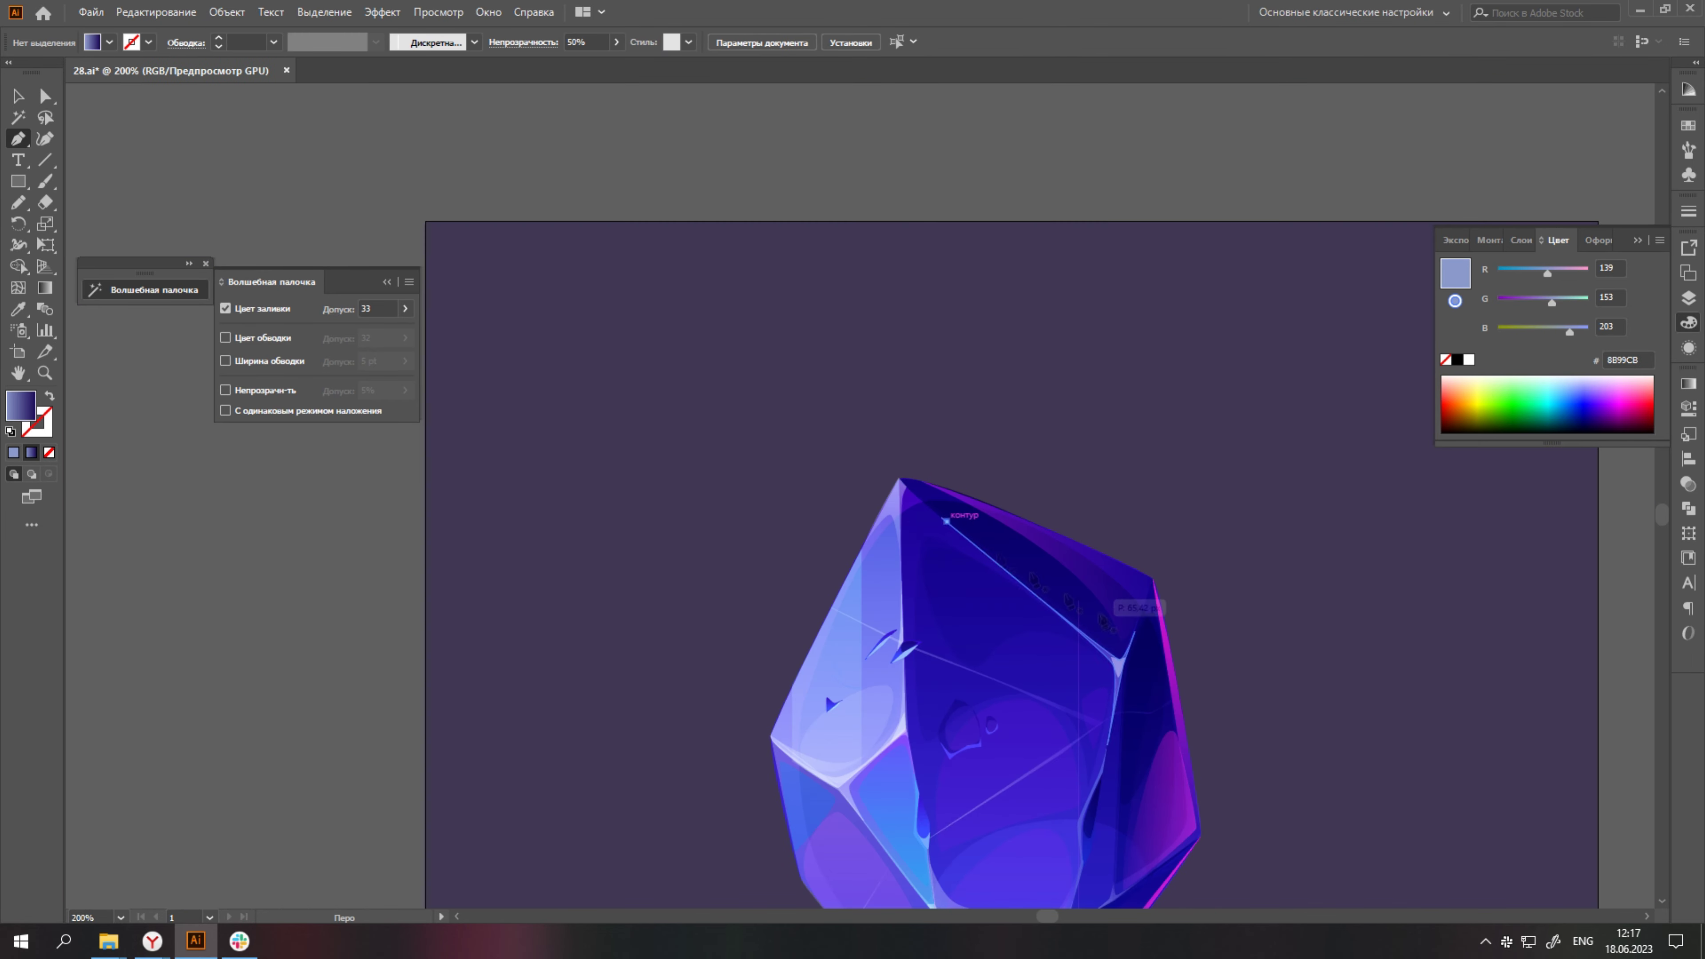
{"action": "scroll", "coordinate": [1201, 578], "scroll_direction": "up", "scroll_amount": 2}
{"action": "scroll", "coordinate": [1091, 675], "scroll_direction": "down", "scroll_amount": 3}
{"action": "key", "text": "a"}
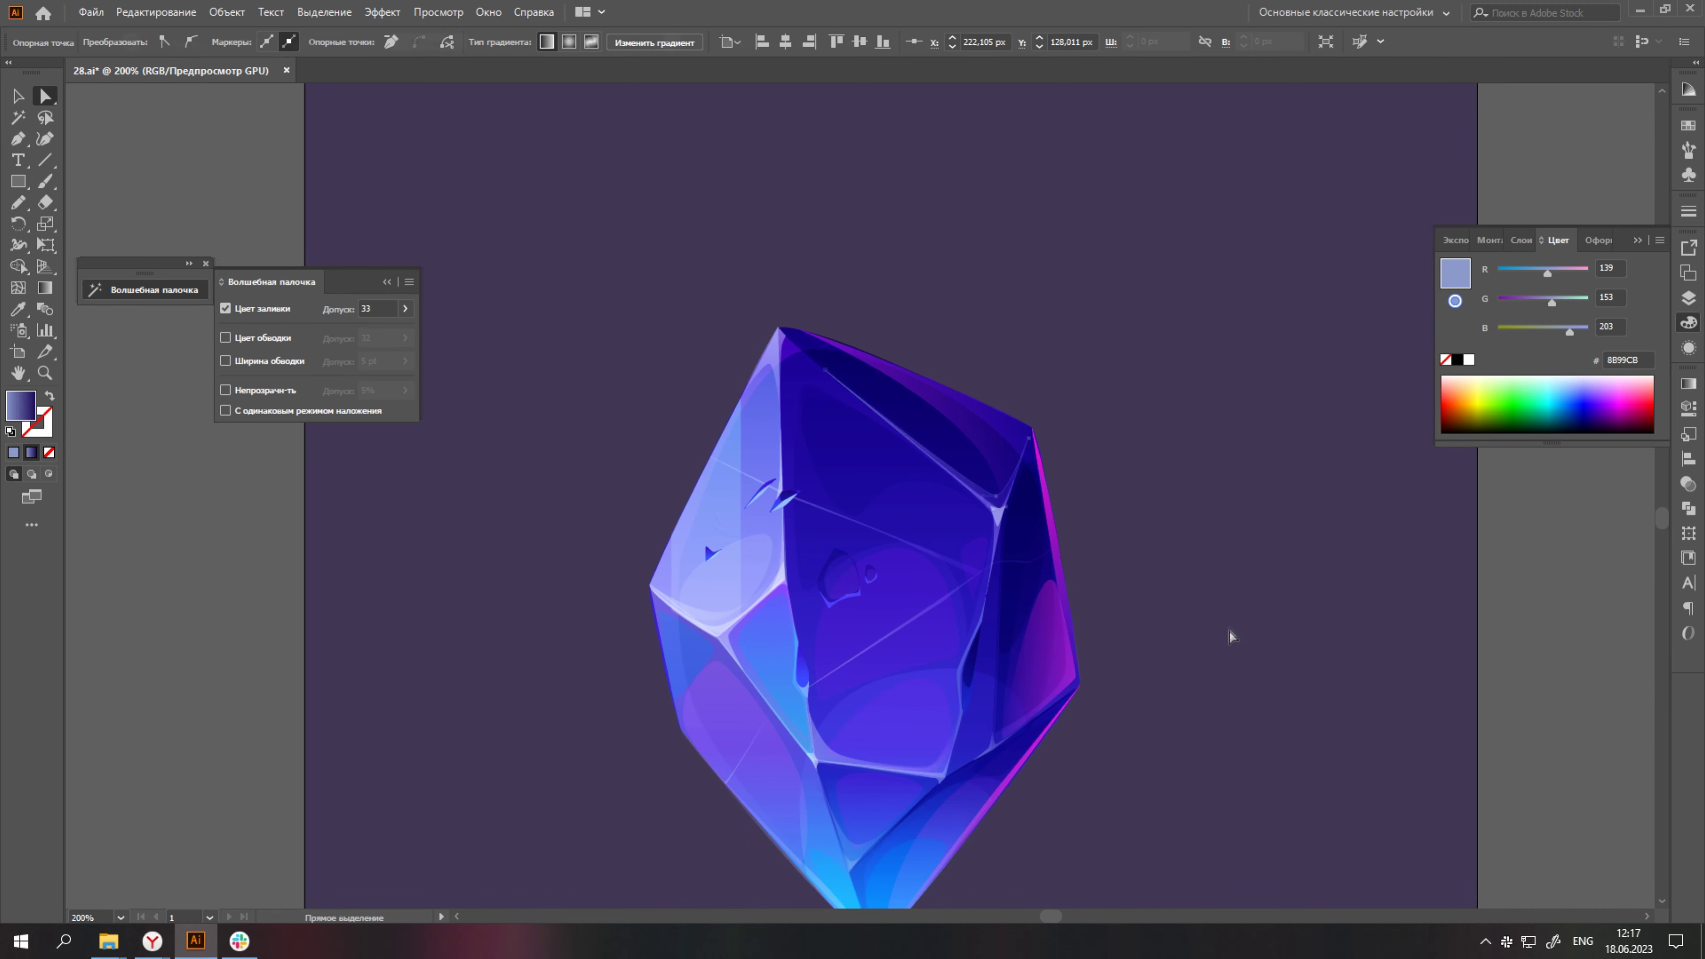
{"action": "scroll", "coordinate": [1104, 526], "scroll_direction": "down", "scroll_amount": 1}
{"action": "left_click", "coordinate": [1105, 525]}
{"action": "double_click", "coordinate": [1479, 542]}
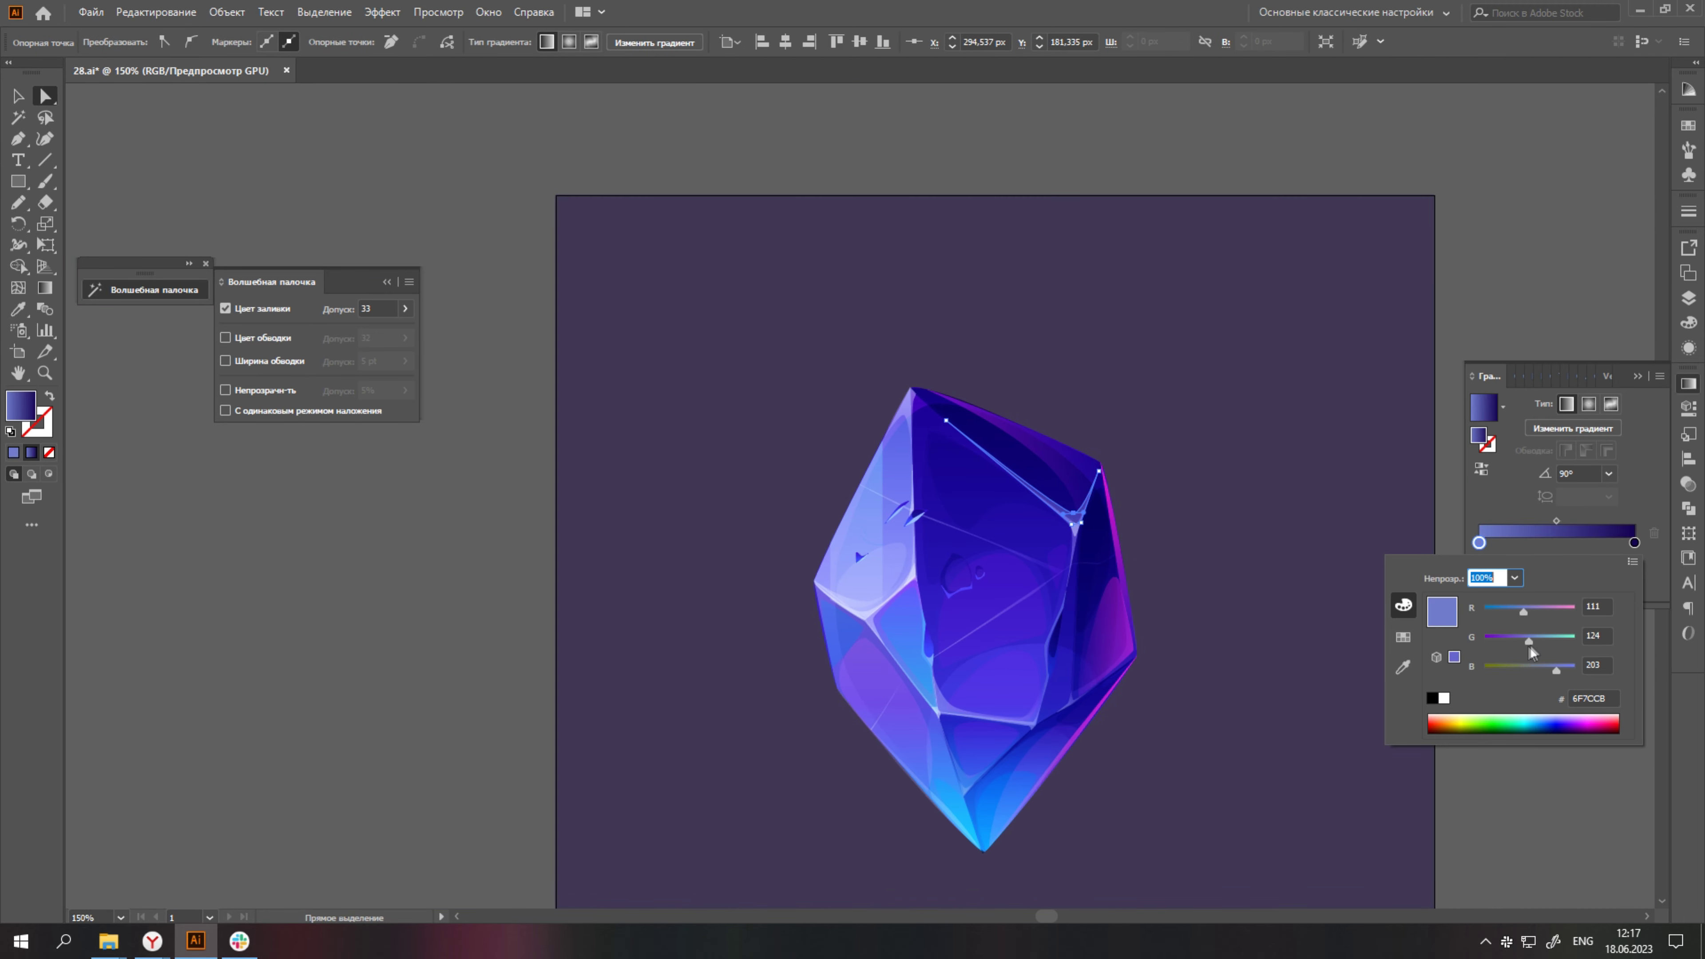
Pen-draw a first small oval spot on the crystal's lower facet.
{"action": "left_click", "coordinate": [1277, 681]}
{"action": "scroll", "coordinate": [1115, 653], "scroll_direction": "down", "scroll_amount": 3}
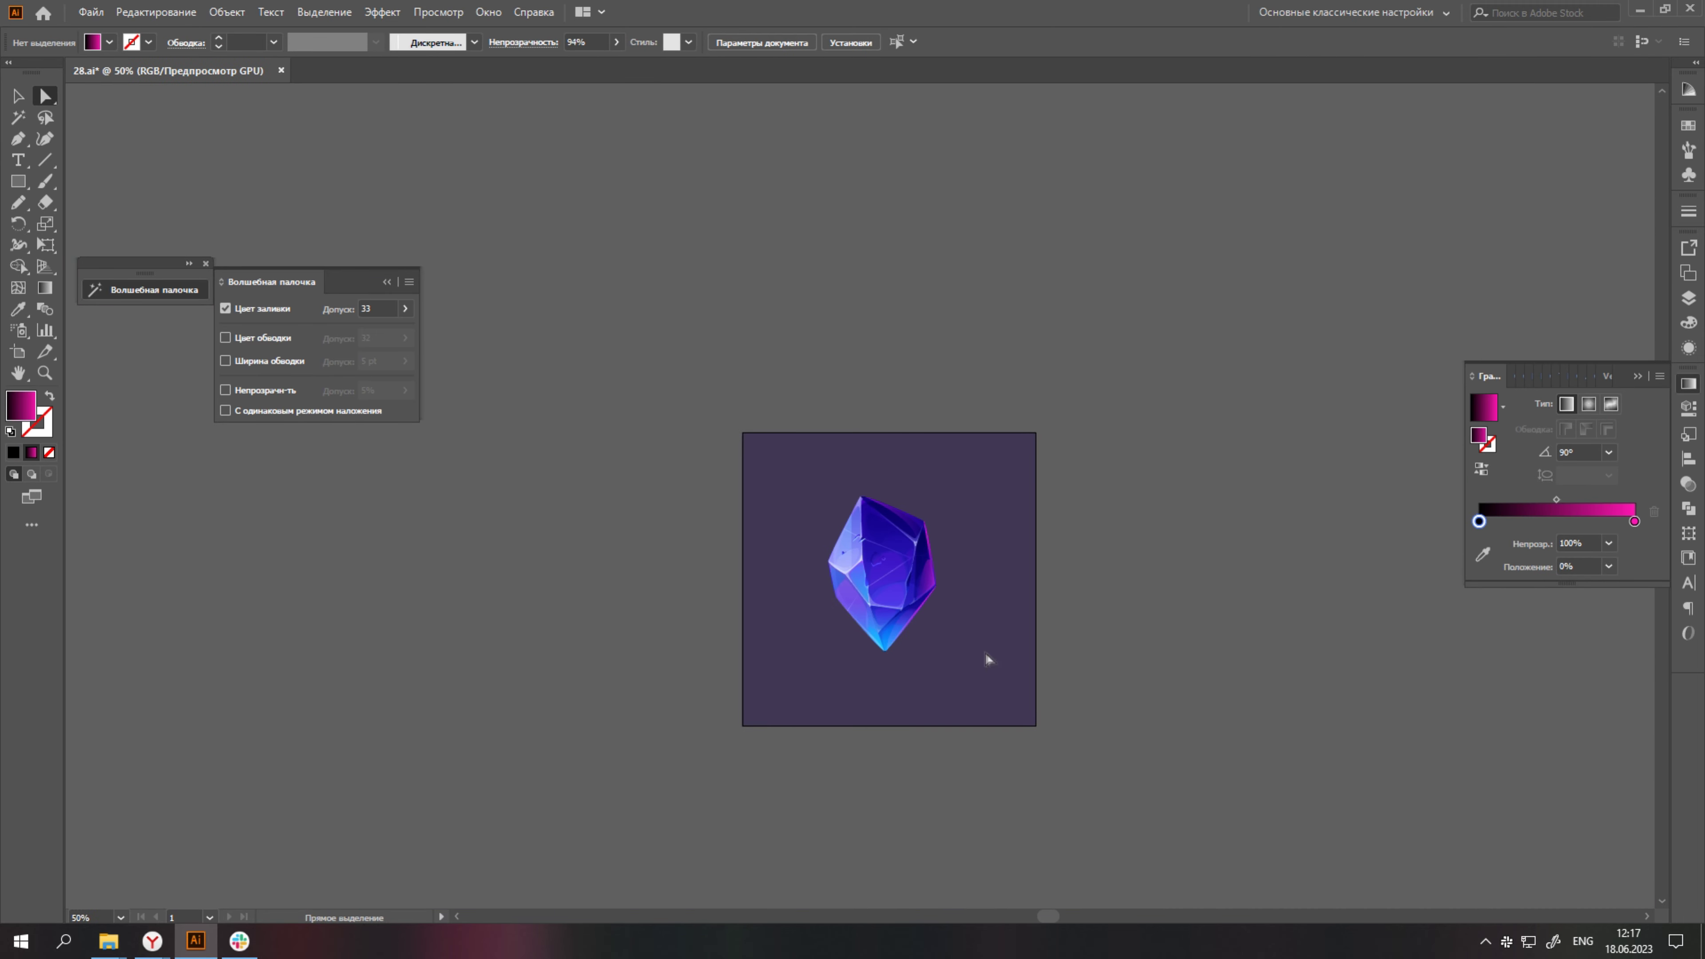
{"action": "scroll", "coordinate": [974, 666], "scroll_direction": "up", "scroll_amount": 3}
{"action": "key", "text": "p"}
{"action": "scroll", "coordinate": [870, 636], "scroll_direction": "up", "scroll_amount": 2}
{"action": "left_click", "coordinate": [845, 611]}
{"action": "left_click", "coordinate": [848, 642]}
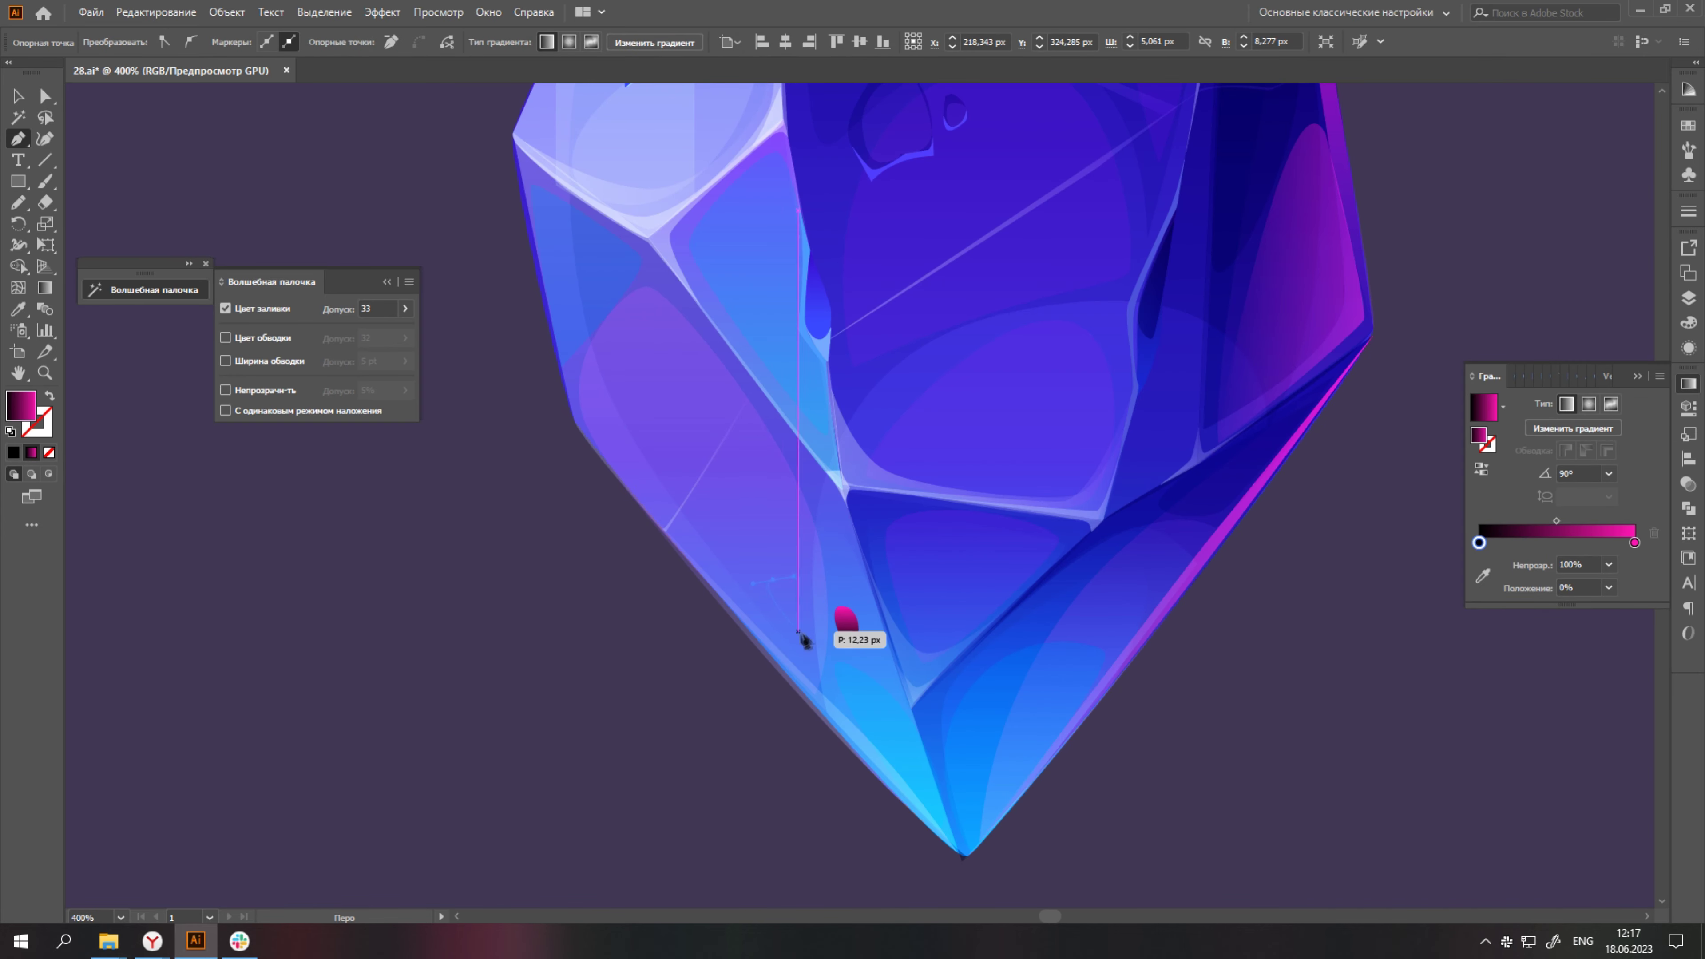
{"action": "left_click", "coordinate": [1016, 686]}
Add more oval spots across the facets and near the bottom tip.
{"action": "left_click", "coordinate": [1120, 540]}
{"action": "left_click", "coordinate": [995, 549]}
{"action": "left_click", "coordinate": [1054, 385]}
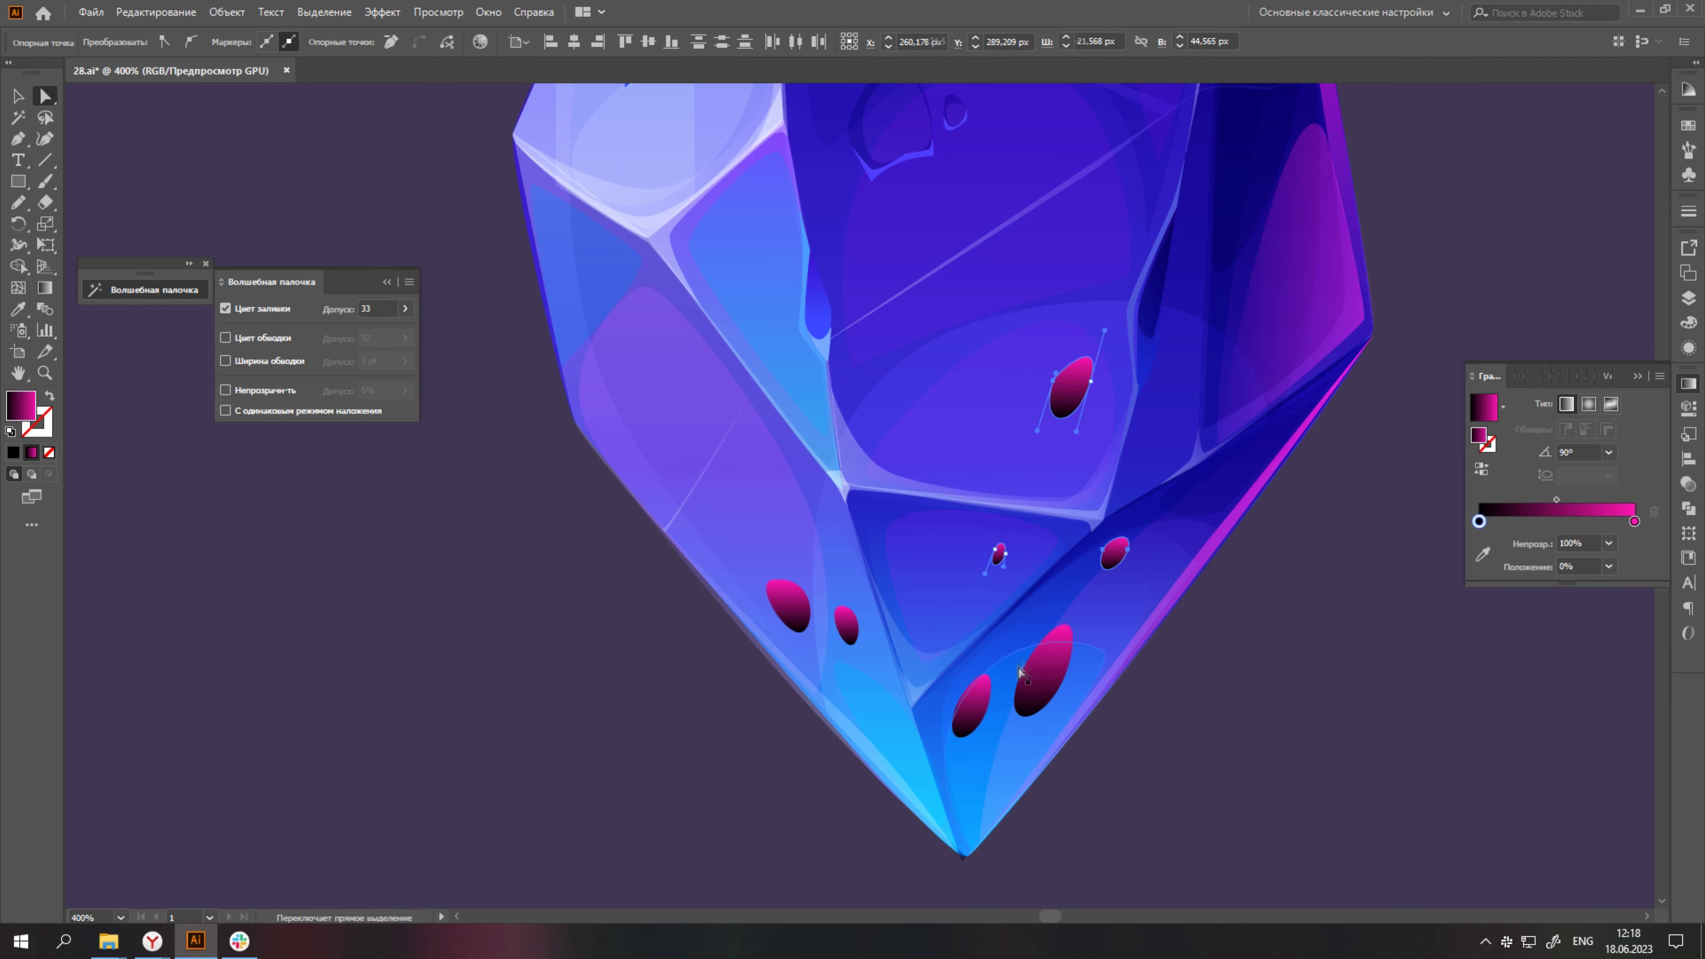
{"action": "scroll", "coordinate": [879, 634], "scroll_direction": "down", "scroll_amount": 3}
{"action": "double_click", "coordinate": [932, 704]}
{"action": "left_click", "coordinate": [892, 661]}
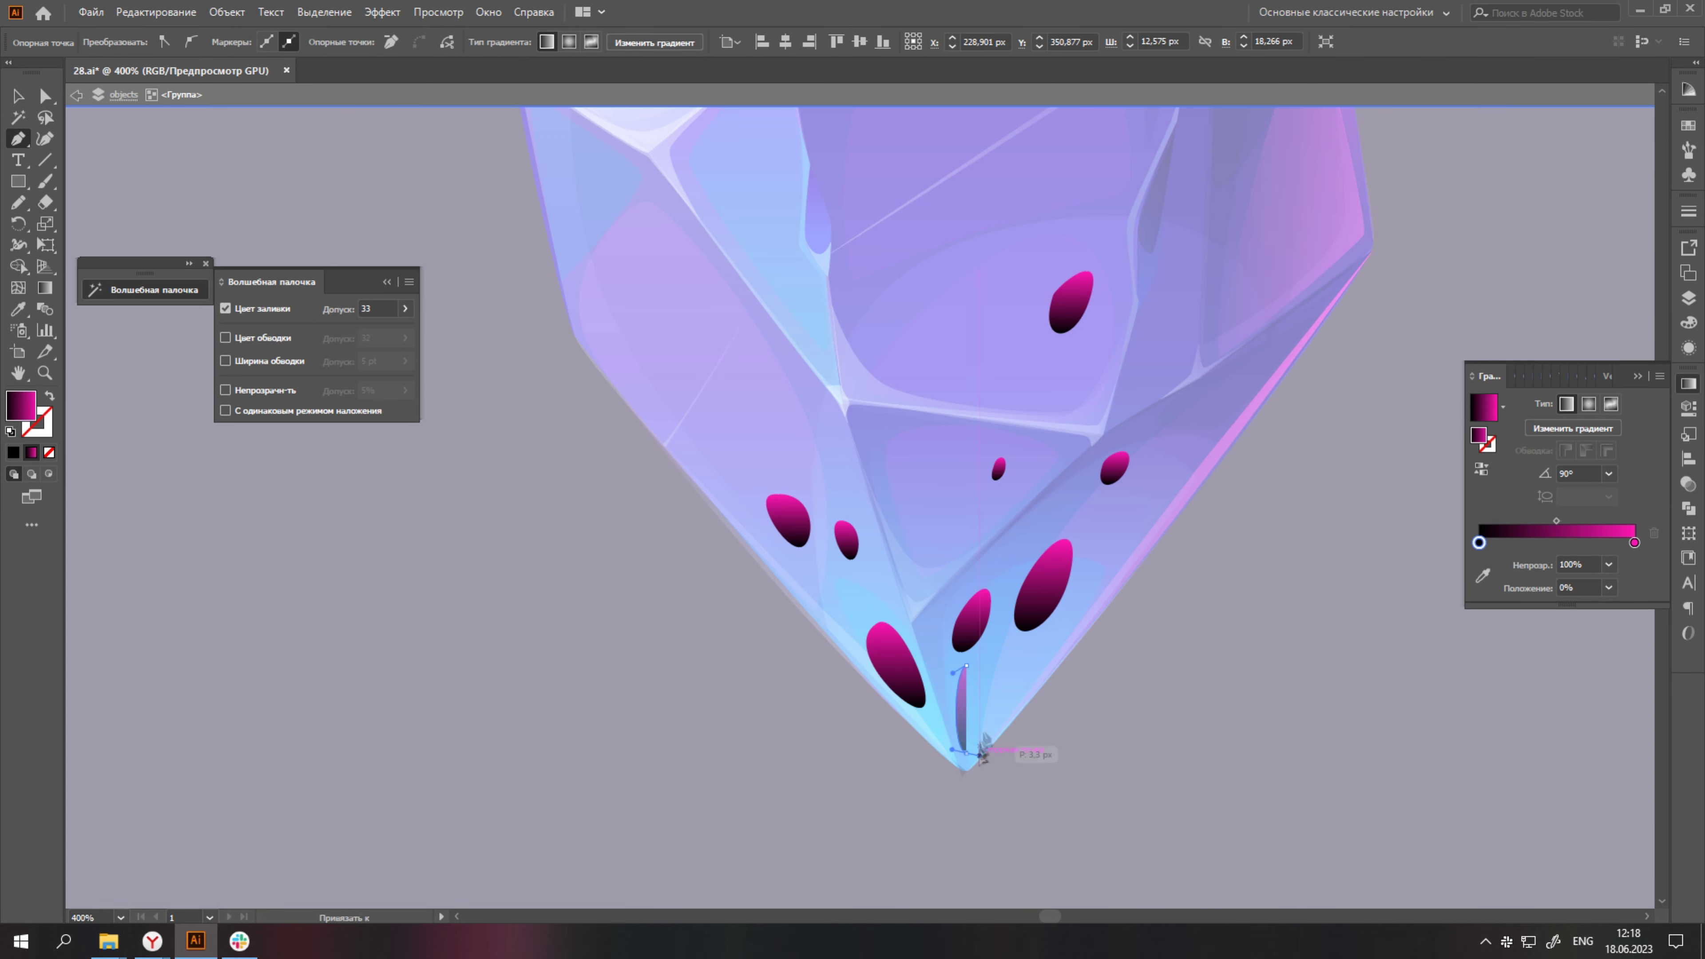
{"action": "left_click", "coordinate": [970, 761]}
Give the oval group the translucent 50% style and tune its gradient stop to 7296FF.
{"action": "key", "text": "Escape"}
{"action": "scroll", "coordinate": [1038, 614], "scroll_direction": "down", "scroll_amount": 1}
{"action": "key", "text": "i"}
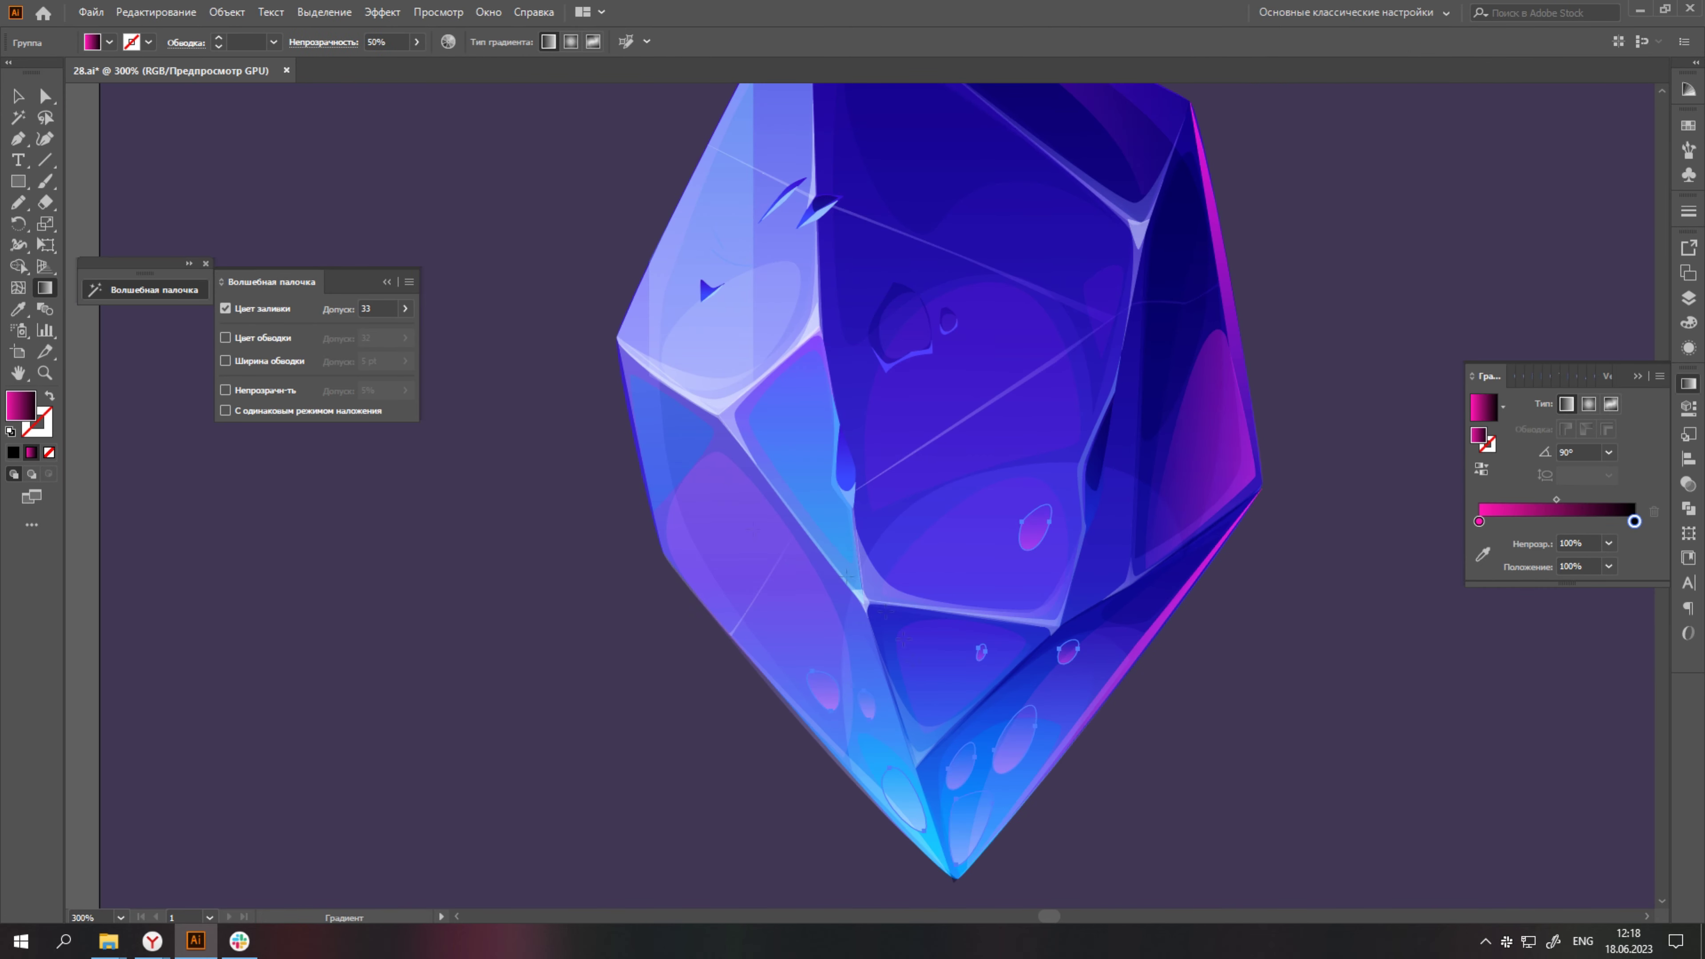
{"action": "key", "text": "ctrl+minus"}
{"action": "key", "text": "ctrl+minus"}
{"action": "key", "text": "v"}
{"action": "double_click", "coordinate": [1479, 521]}
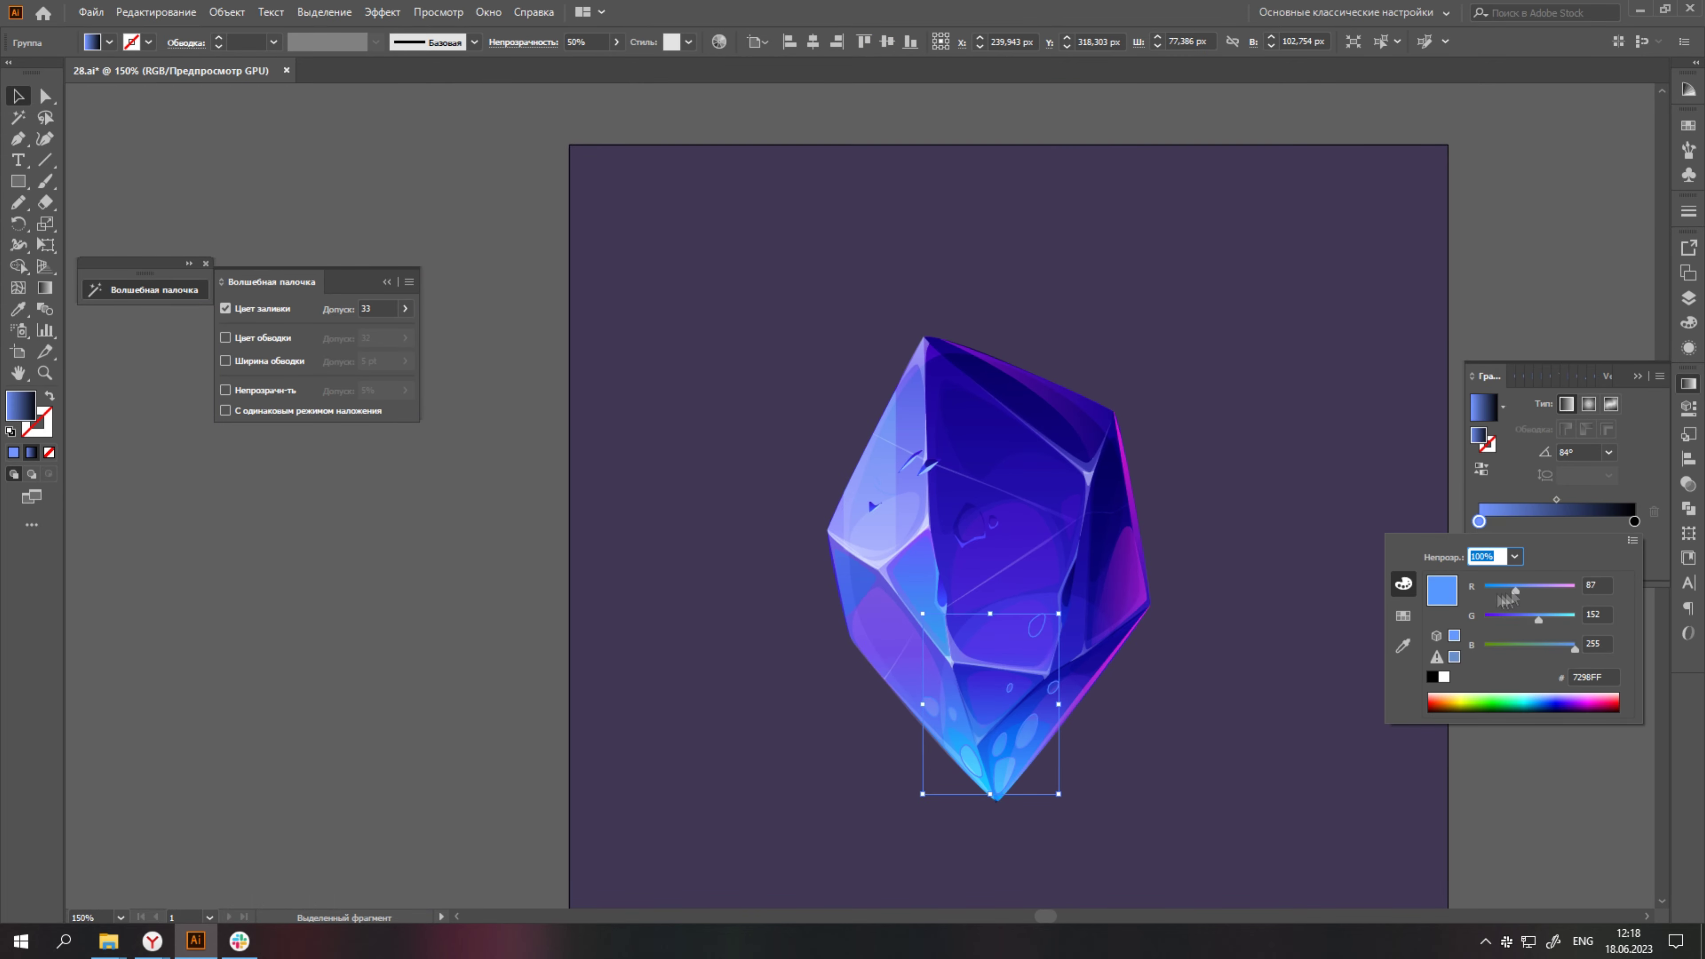
Inspect a large crystal facet's transparency settings.
{"action": "left_click", "coordinate": [1214, 707]}
{"action": "key", "text": "ctrl+minus"}
{"action": "key", "text": "ctrl+minus"}
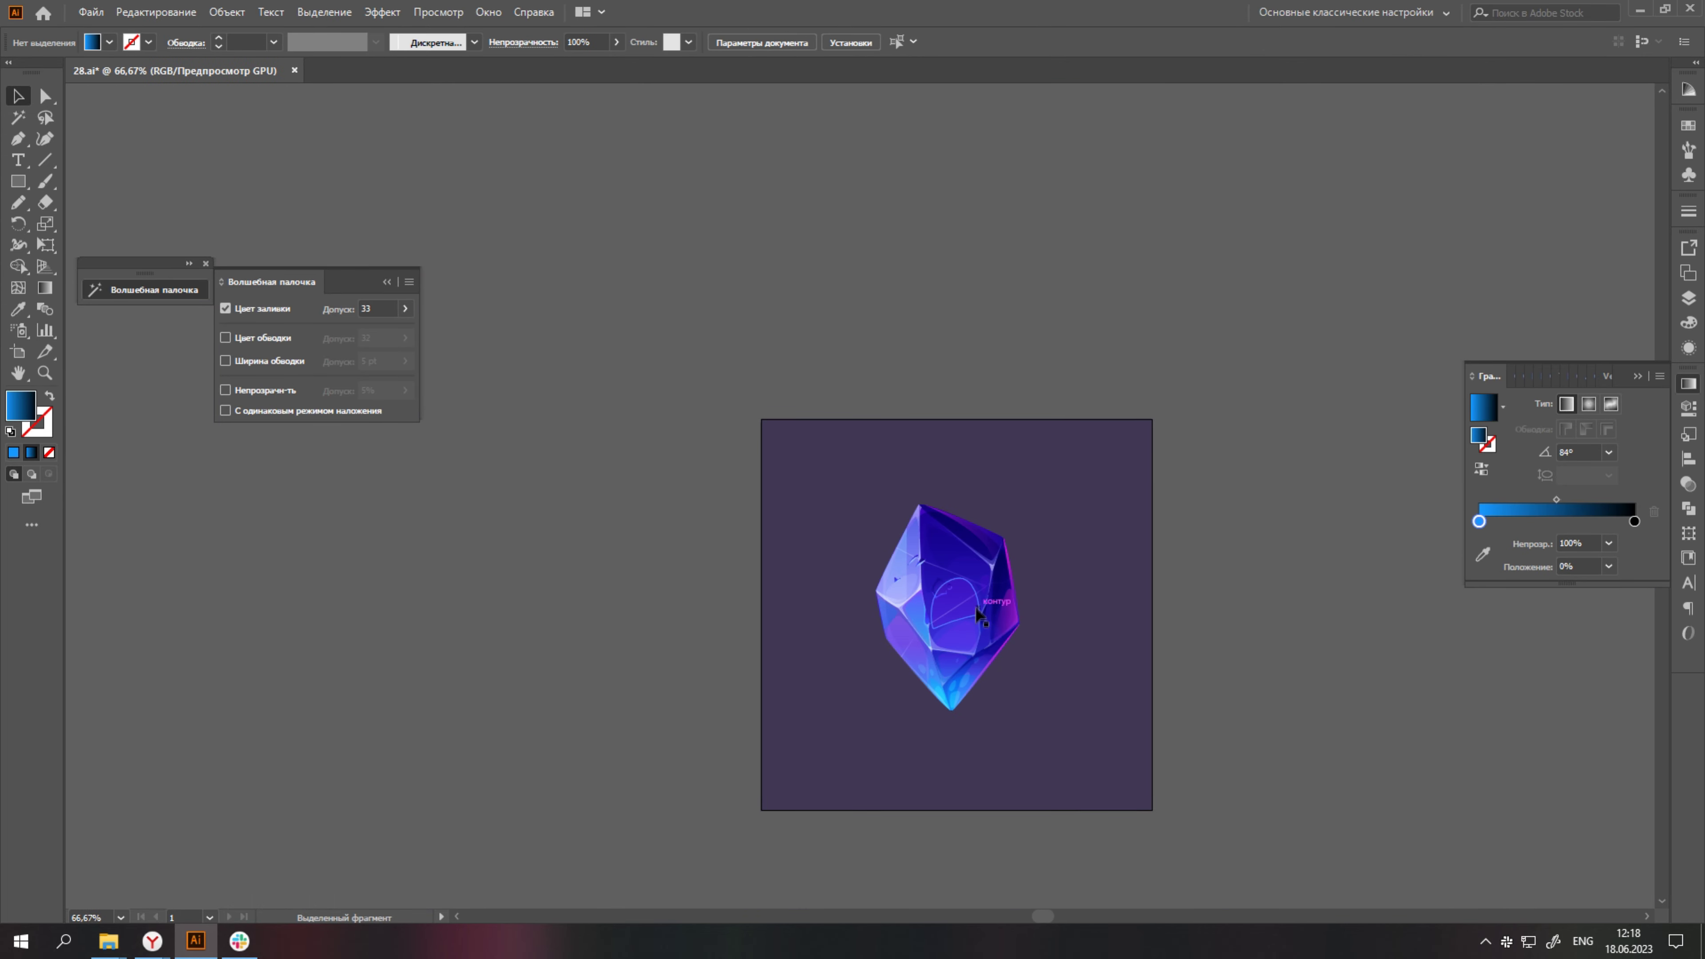
{"action": "left_click", "coordinate": [991, 646]}
{"action": "key", "text": "ctrl+plus"}
{"action": "key", "text": "ctrl+plus"}
{"action": "left_click", "coordinate": [1689, 483]}
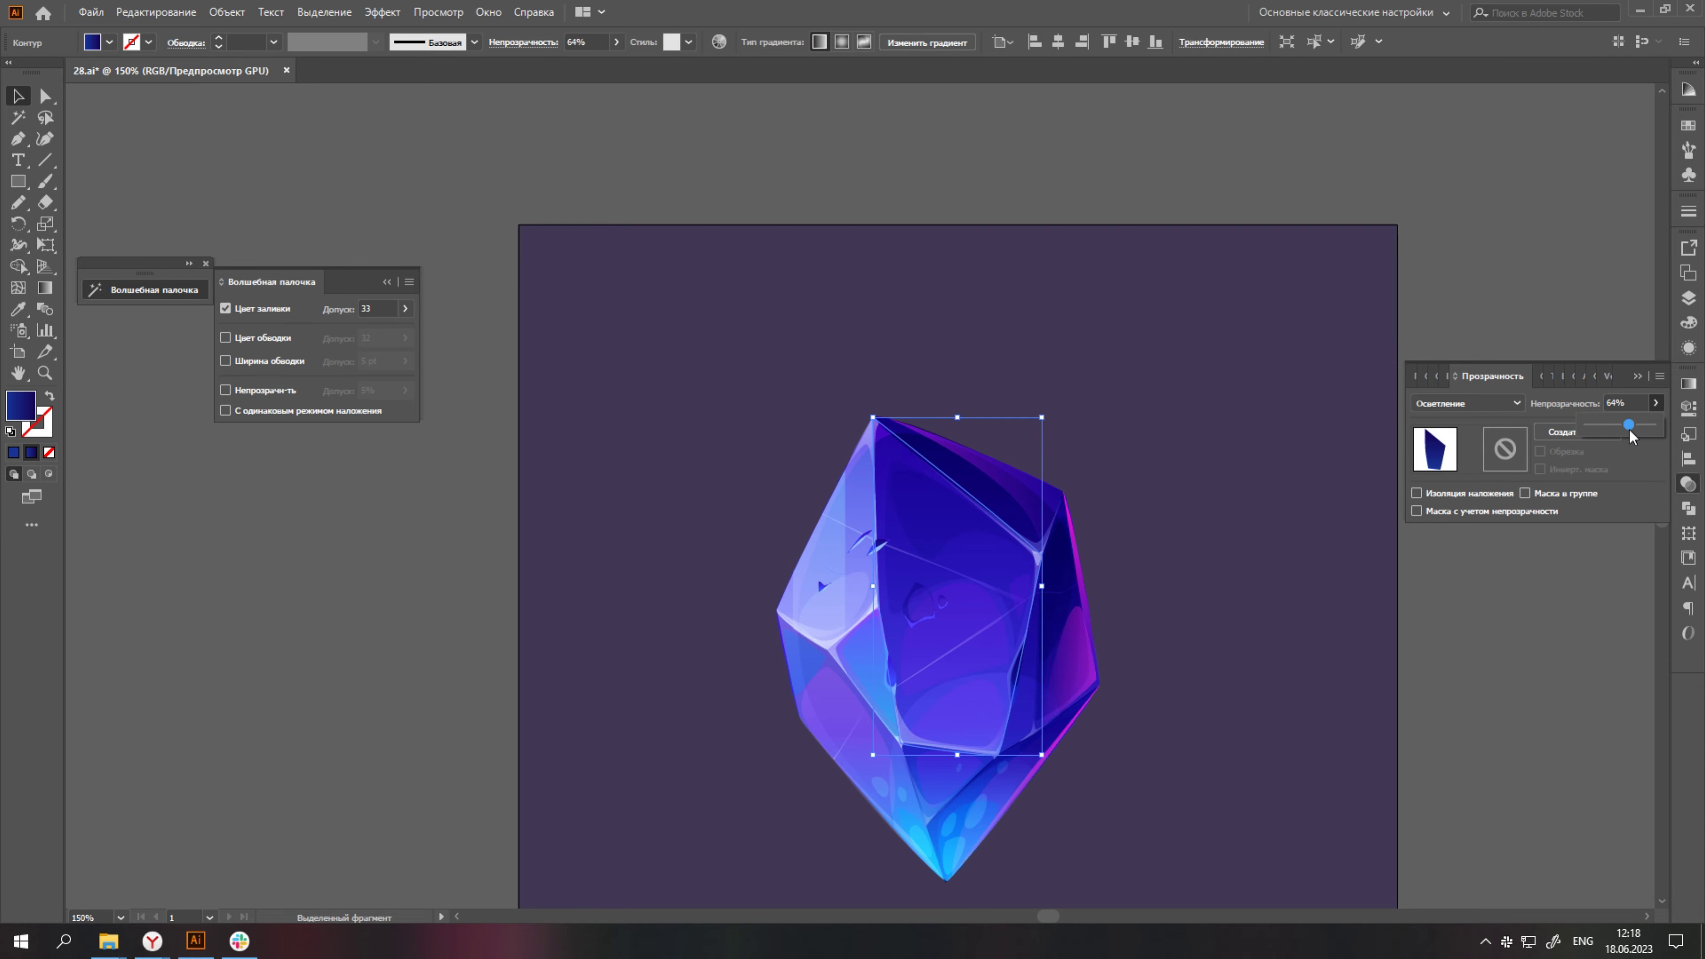
{"action": "left_click", "coordinate": [1226, 677]}
{"action": "scroll", "coordinate": [1226, 677], "scroll_direction": "down", "scroll_amount": 2}
{"action": "scroll", "coordinate": [1034, 564], "scroll_direction": "up", "scroll_amount": 4}
Draw a new magenta gradient shape along the crystal's right side.
{"action": "key", "text": "p"}
{"action": "scroll", "coordinate": [1034, 564], "scroll_direction": "up", "scroll_amount": 2}
{"action": "scroll", "coordinate": [992, 561], "scroll_direction": "up", "scroll_amount": 1}
{"action": "scroll", "coordinate": [993, 571], "scroll_direction": "down", "scroll_amount": 7}
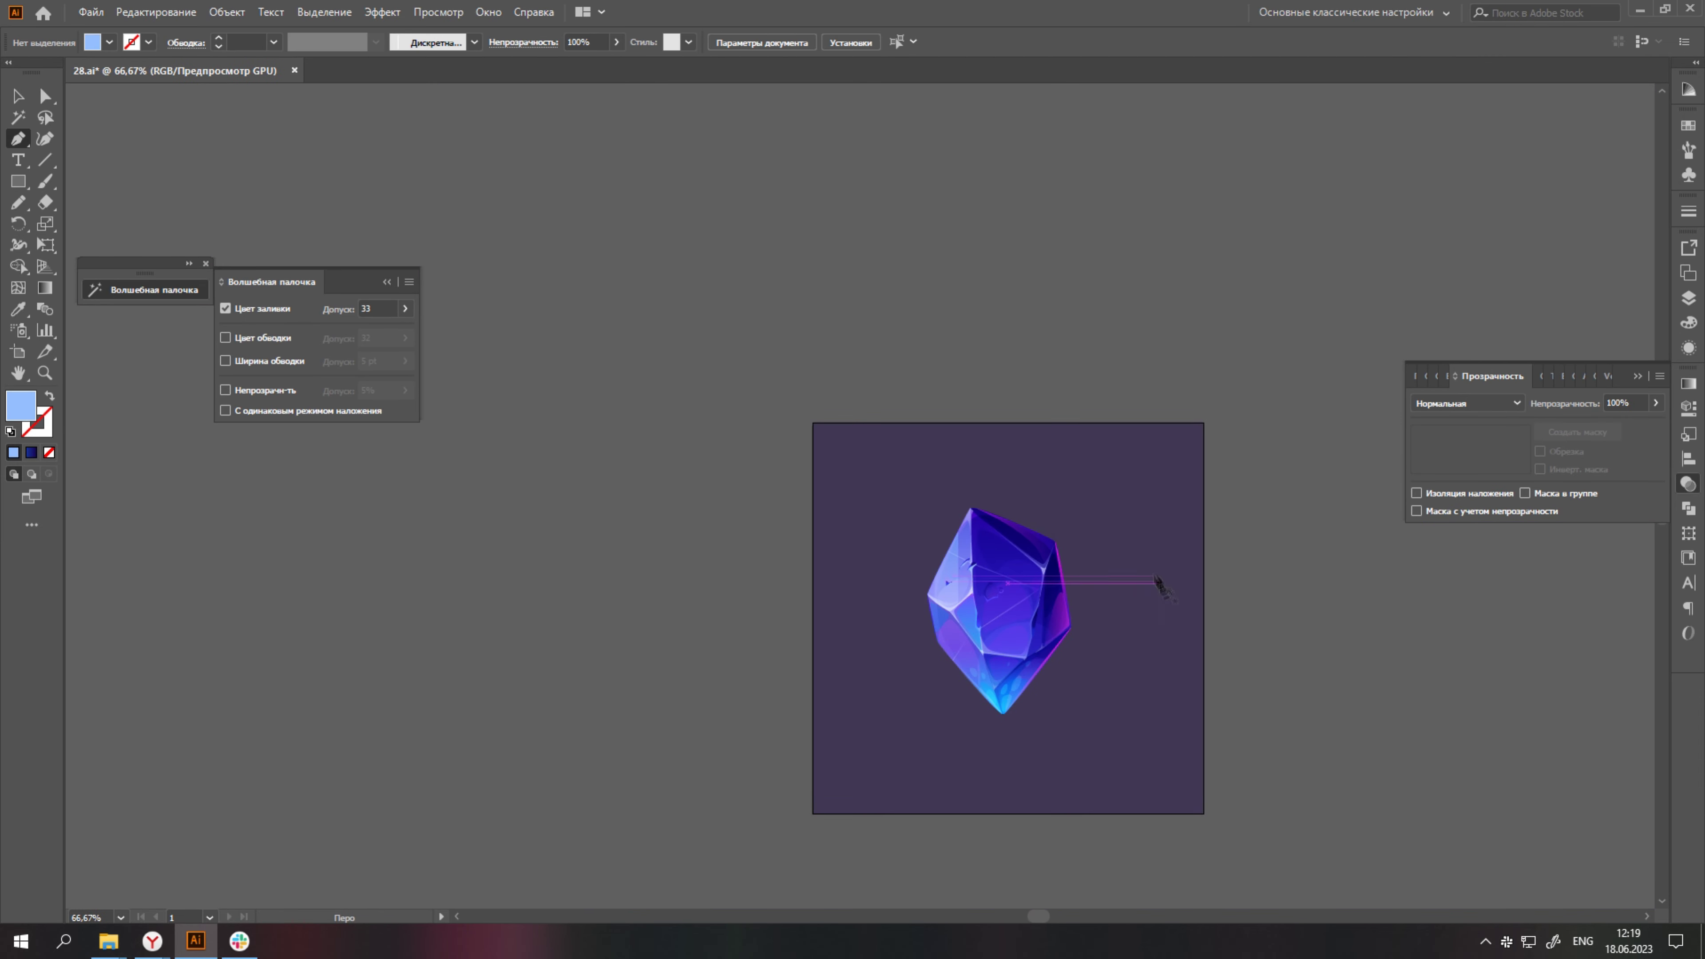
{"action": "scroll", "coordinate": [966, 643], "scroll_direction": "up", "scroll_amount": 7}
{"action": "scroll", "coordinate": [938, 384], "scroll_direction": "down", "scroll_amount": 7}
{"action": "scroll", "coordinate": [1199, 407], "scroll_direction": "up", "scroll_amount": 5}
{"action": "key", "text": "a"}
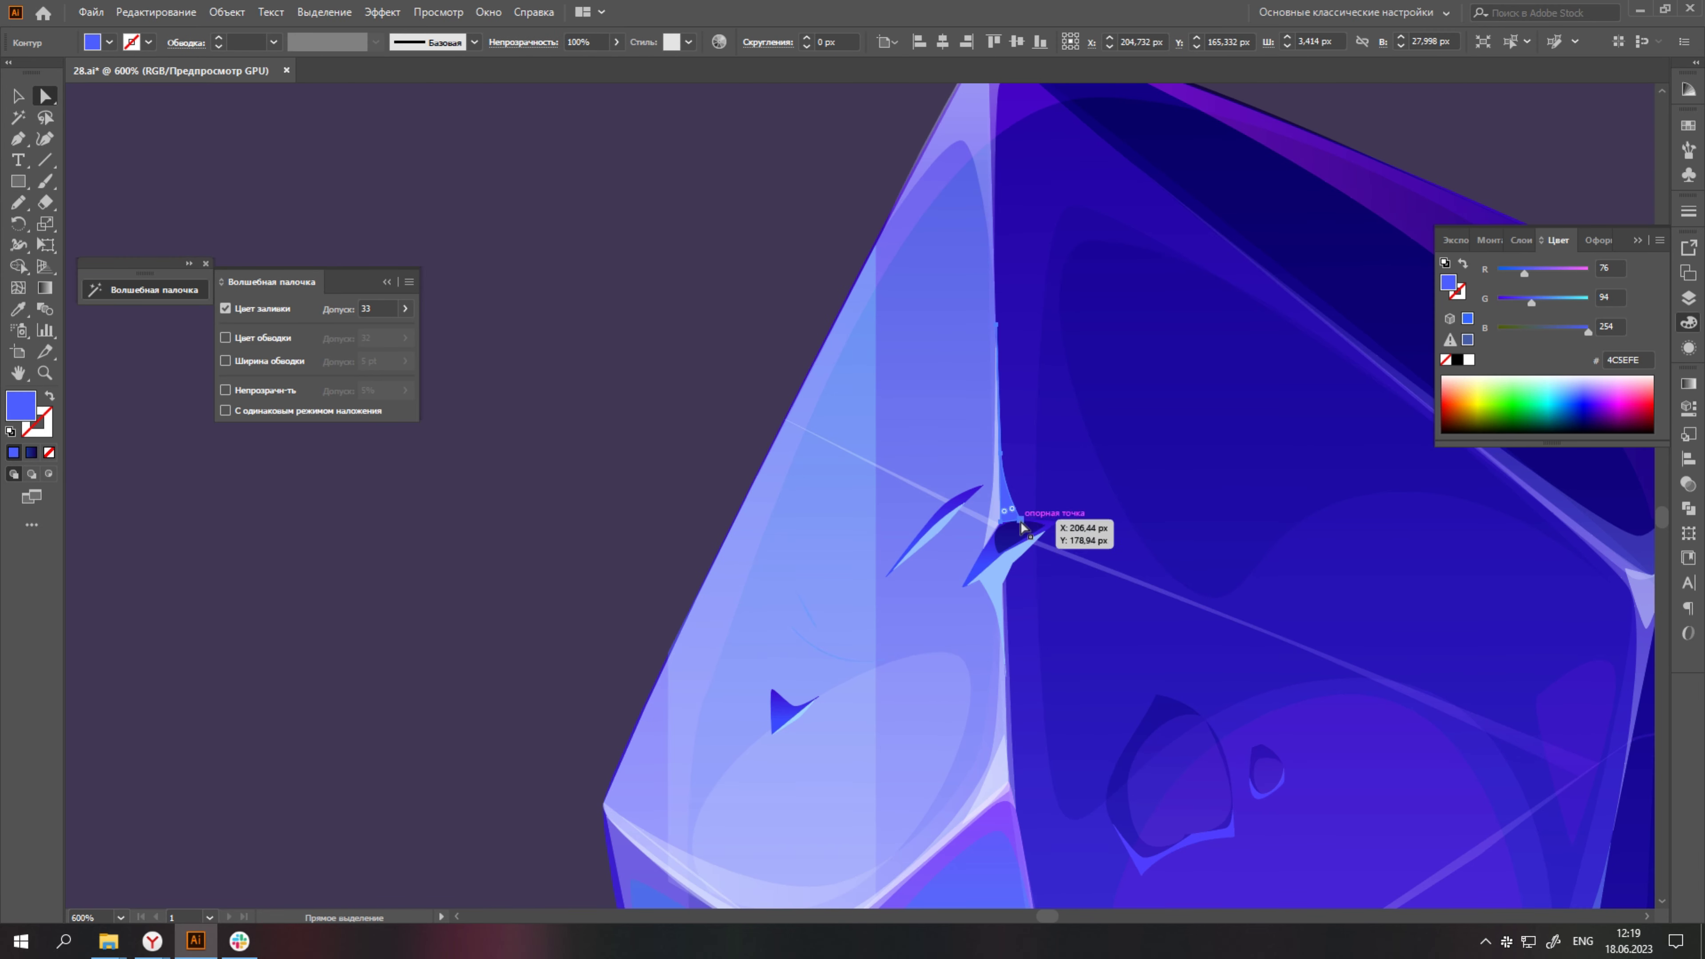
{"action": "scroll", "coordinate": [1234, 582], "scroll_direction": "down", "scroll_amount": 3}
{"action": "left_click", "coordinate": [1233, 583]}
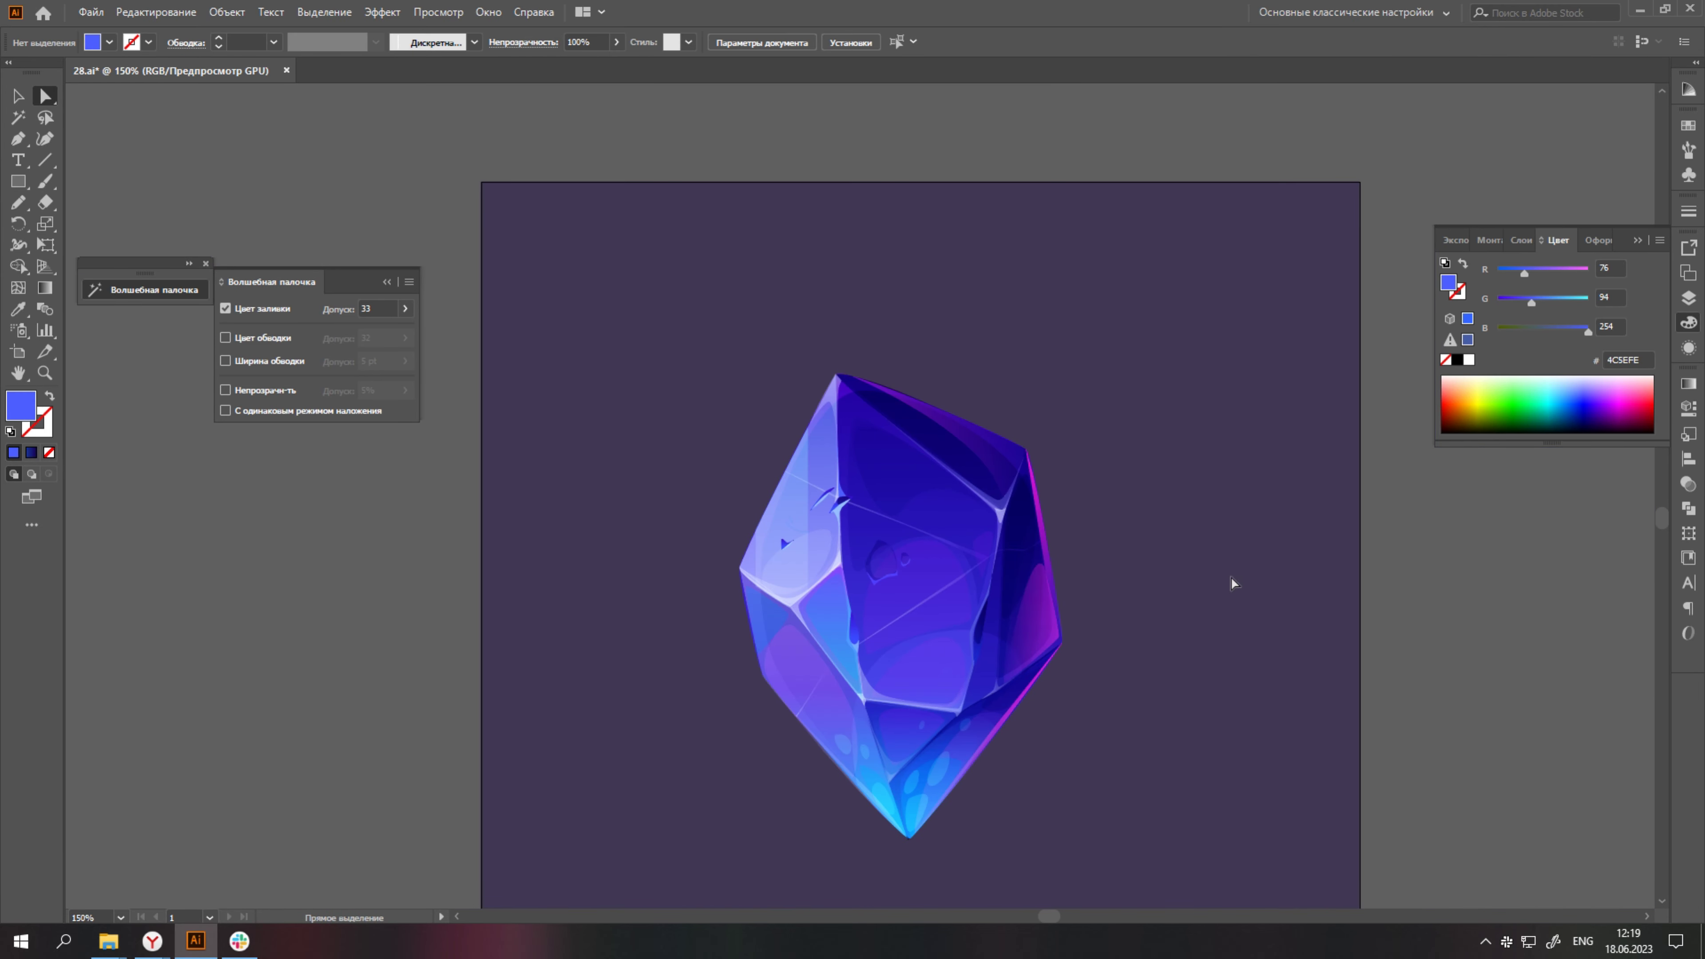
{"action": "left_click", "coordinate": [1046, 675]}
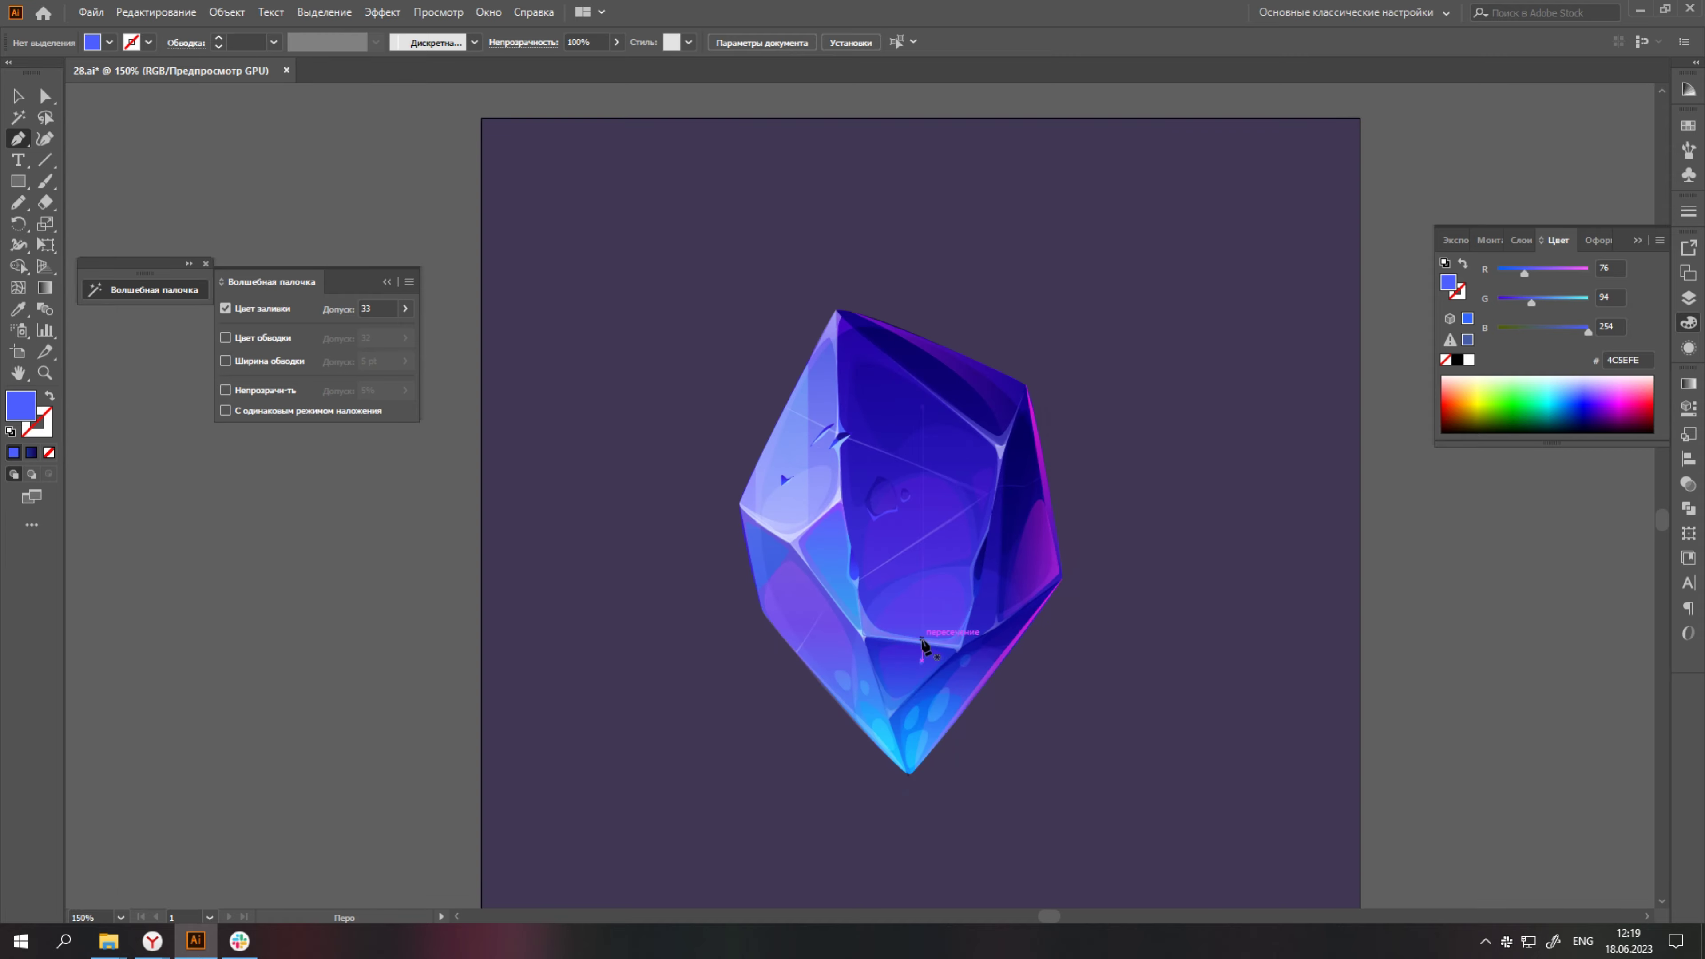
{"action": "scroll", "coordinate": [946, 634], "scroll_direction": "up", "scroll_amount": 6}
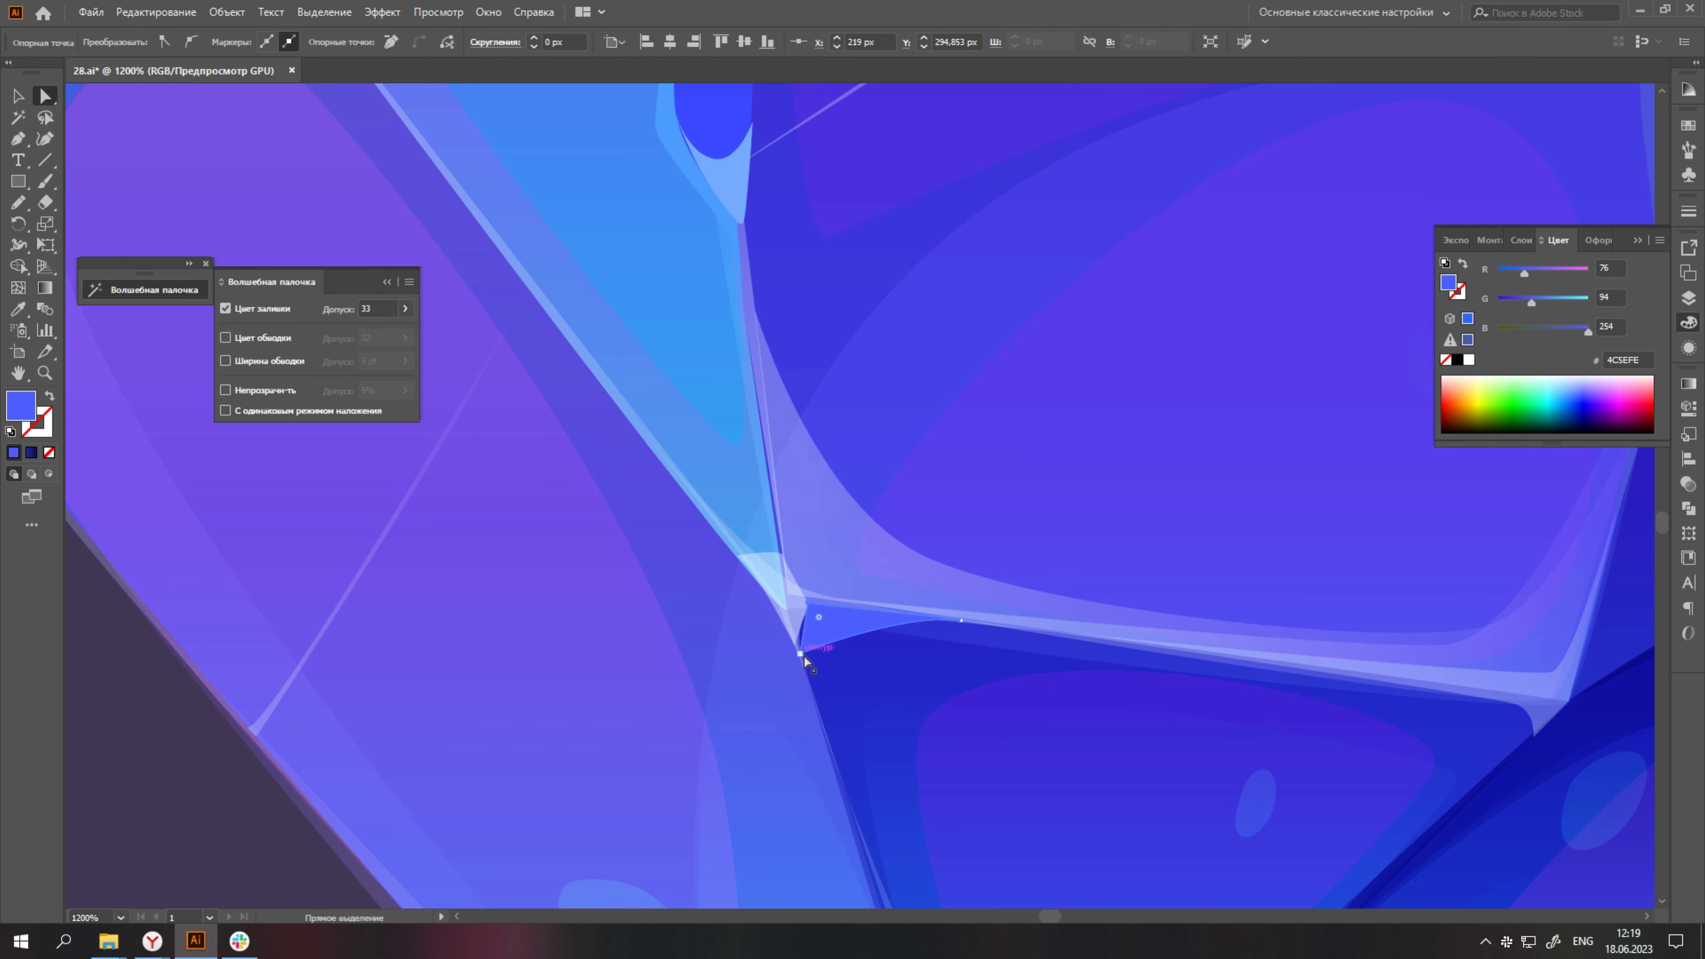
{"action": "left_click", "coordinate": [801, 651], "text": "ctrl"}
{"action": "scroll", "coordinate": [802, 652], "scroll_direction": "down", "scroll_amount": 6}
{"action": "scroll", "coordinate": [1084, 640], "scroll_direction": "up", "scroll_amount": 1}
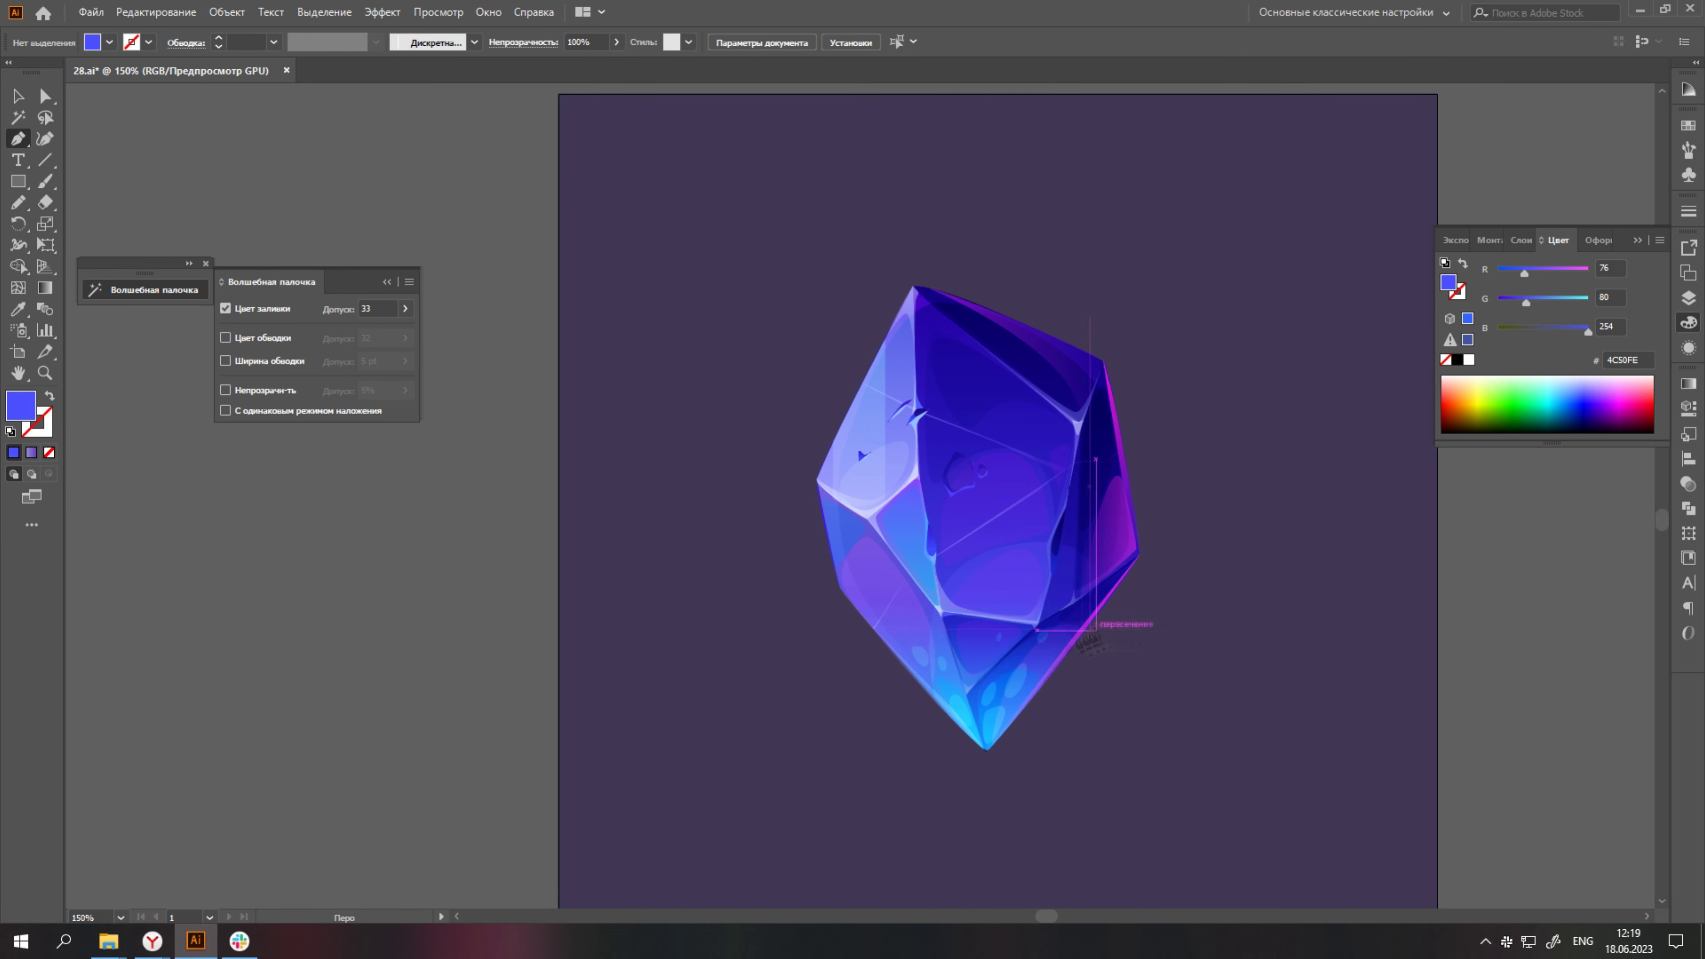
{"action": "scroll", "coordinate": [1082, 638], "scroll_direction": "down", "scroll_amount": 2}
{"action": "scroll", "coordinate": [868, 495], "scroll_direction": "up", "scroll_amount": 4}
{"action": "scroll", "coordinate": [1114, 730], "scroll_direction": "up", "scroll_amount": 1}
Blend the lower-left edge shape with Lighten at 50% opacity.
{"action": "left_click", "coordinate": [1113, 731], "text": "ctrl"}
{"action": "left_click", "coordinate": [1688, 383]}
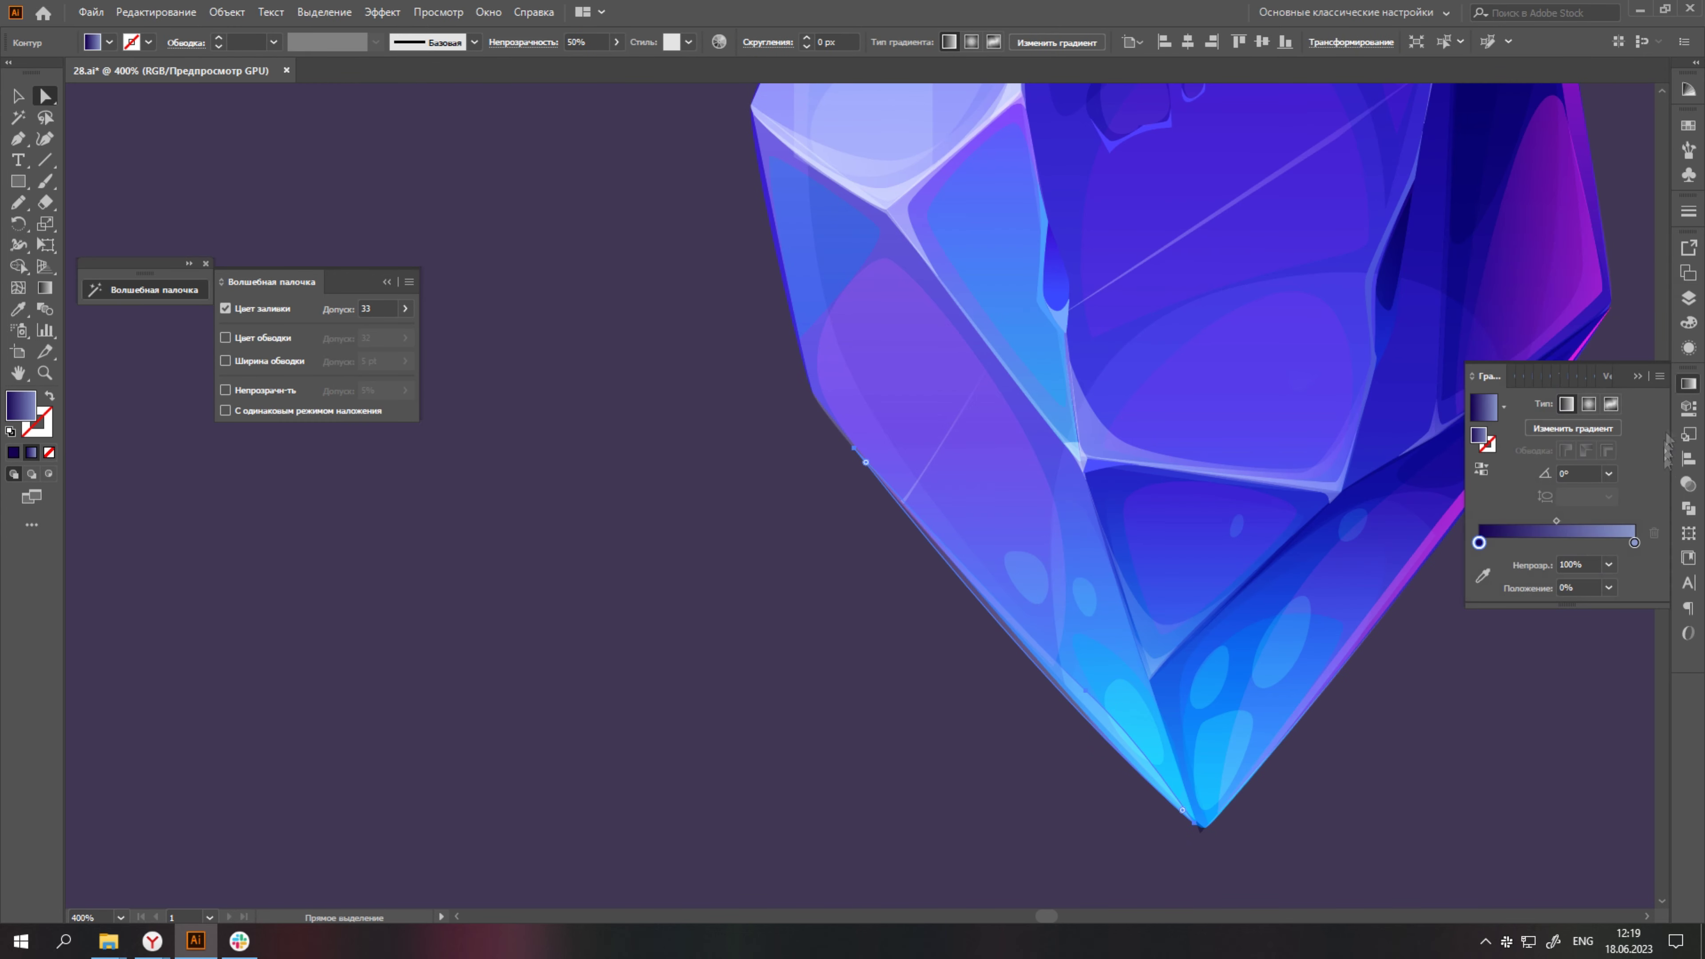
{"action": "left_click", "coordinate": [1688, 484]}
{"action": "key", "text": "ctrl+shift+a"}
{"action": "scroll", "coordinate": [1091, 732], "scroll_direction": "down", "scroll_amount": 5}
Save the file and make the pink gradient the current fill.
{"action": "key", "text": "ctrl+s"}
{"action": "scroll", "coordinate": [1046, 688], "scroll_direction": "up", "scroll_amount": 2}
{"action": "scroll", "coordinate": [1107, 631], "scroll_direction": "down", "scroll_amount": 3}
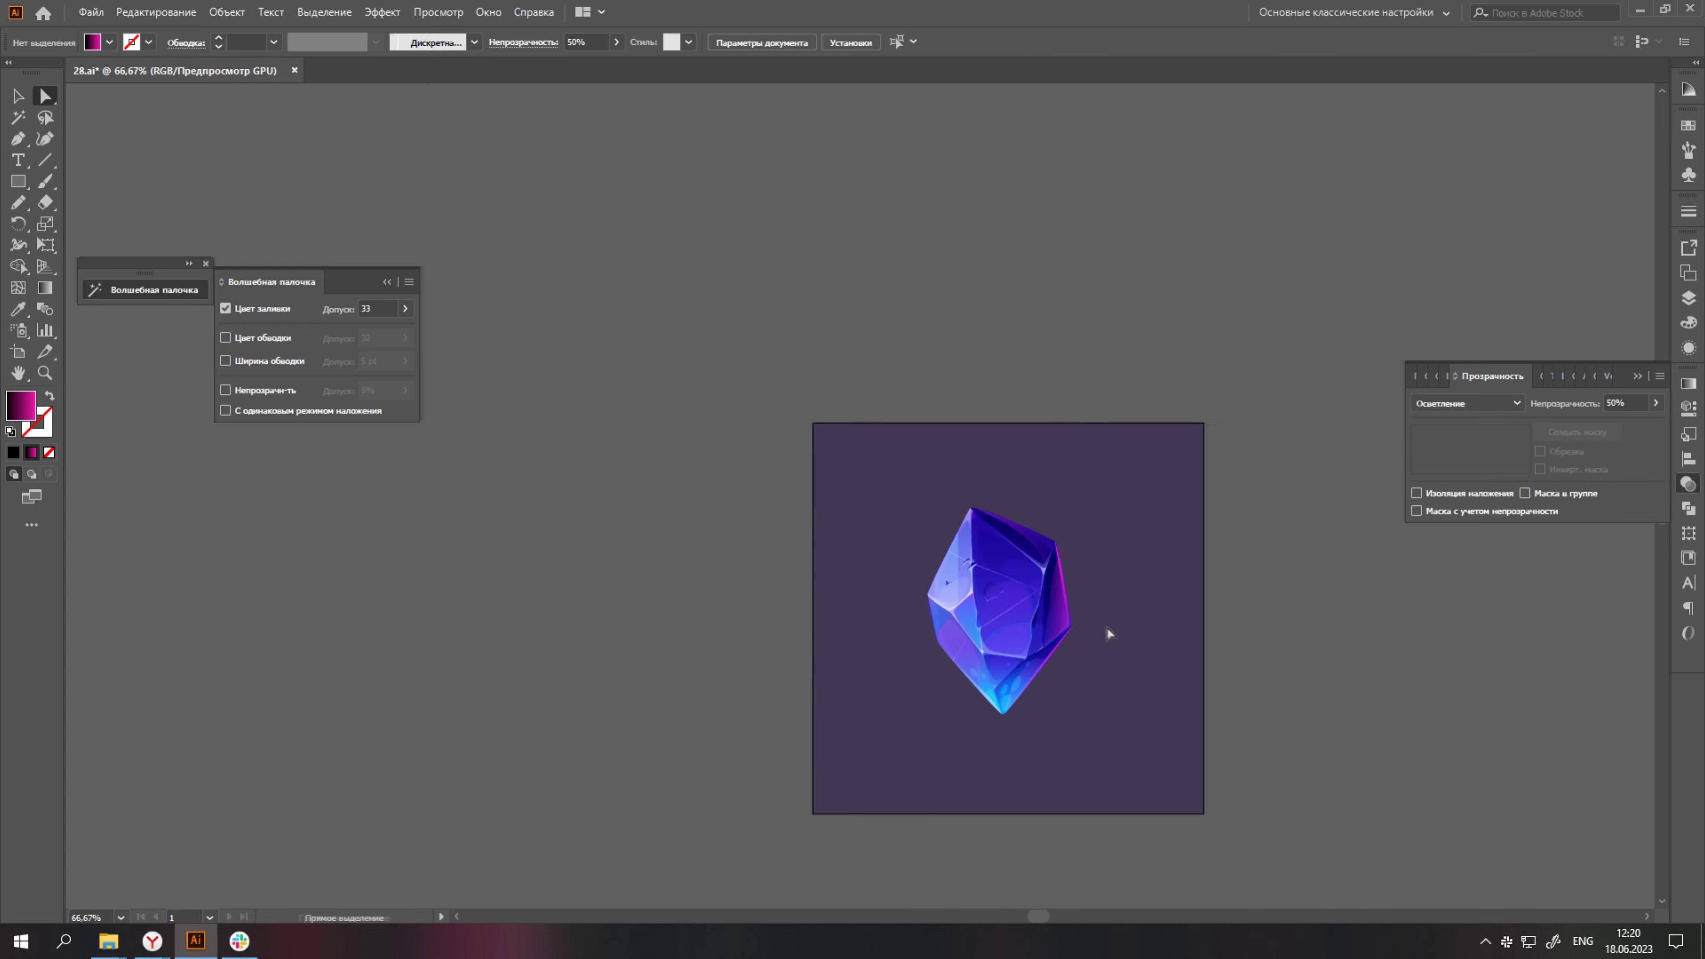
{"action": "left_click", "coordinate": [1688, 383]}
{"action": "scroll", "coordinate": [1165, 622], "scroll_direction": "up", "scroll_amount": 1}
{"action": "scroll", "coordinate": [1163, 621], "scroll_direction": "up", "scroll_amount": 1}
Save, then pencil three blotches onto the crystal's upper-right facet.
{"action": "key", "text": "p"}
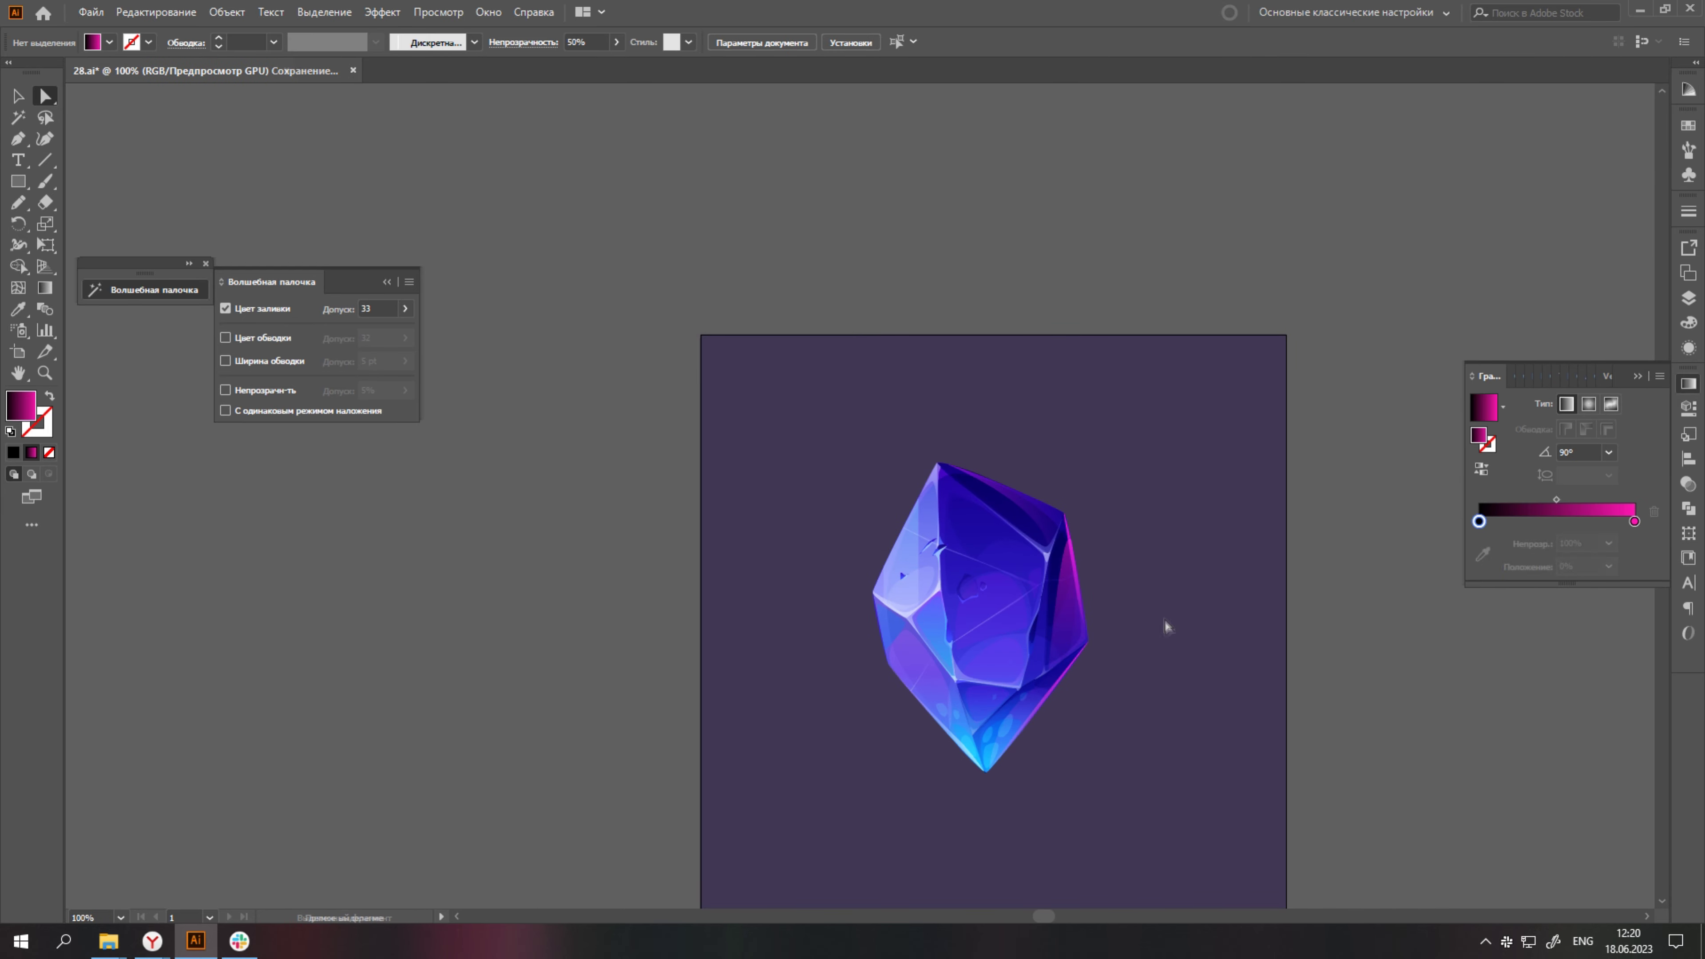
{"action": "key", "text": "ctrl+s"}
{"action": "scroll", "coordinate": [1158, 651], "scroll_direction": "up", "scroll_amount": 3}
{"action": "scroll", "coordinate": [939, 470], "scroll_direction": "up", "scroll_amount": 1}
{"action": "key", "text": "n"}
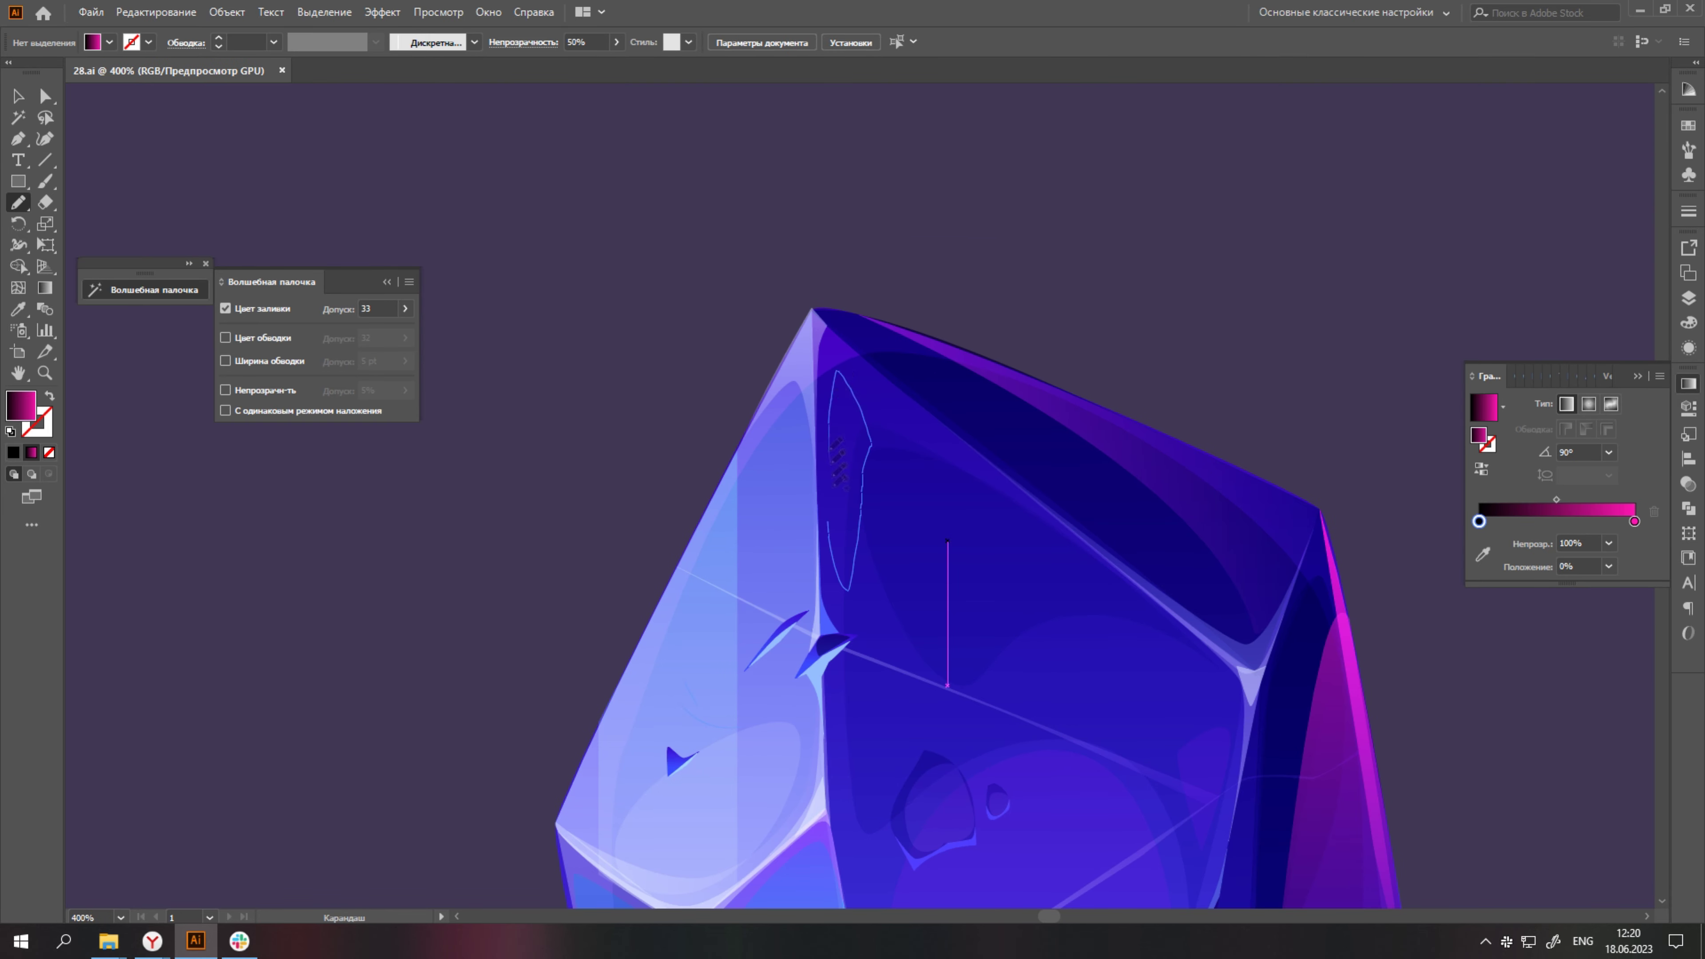
{"action": "left_click_drag", "start_coordinate": [836, 463], "coordinate": [832, 470]}
{"action": "left_click_drag", "start_coordinate": [875, 478], "coordinate": [872, 554]}
{"action": "left_click_drag", "start_coordinate": [949, 490], "coordinate": [1017, 614]}
{"action": "scroll", "coordinate": [1255, 648], "scroll_direction": "down", "scroll_amount": 2}
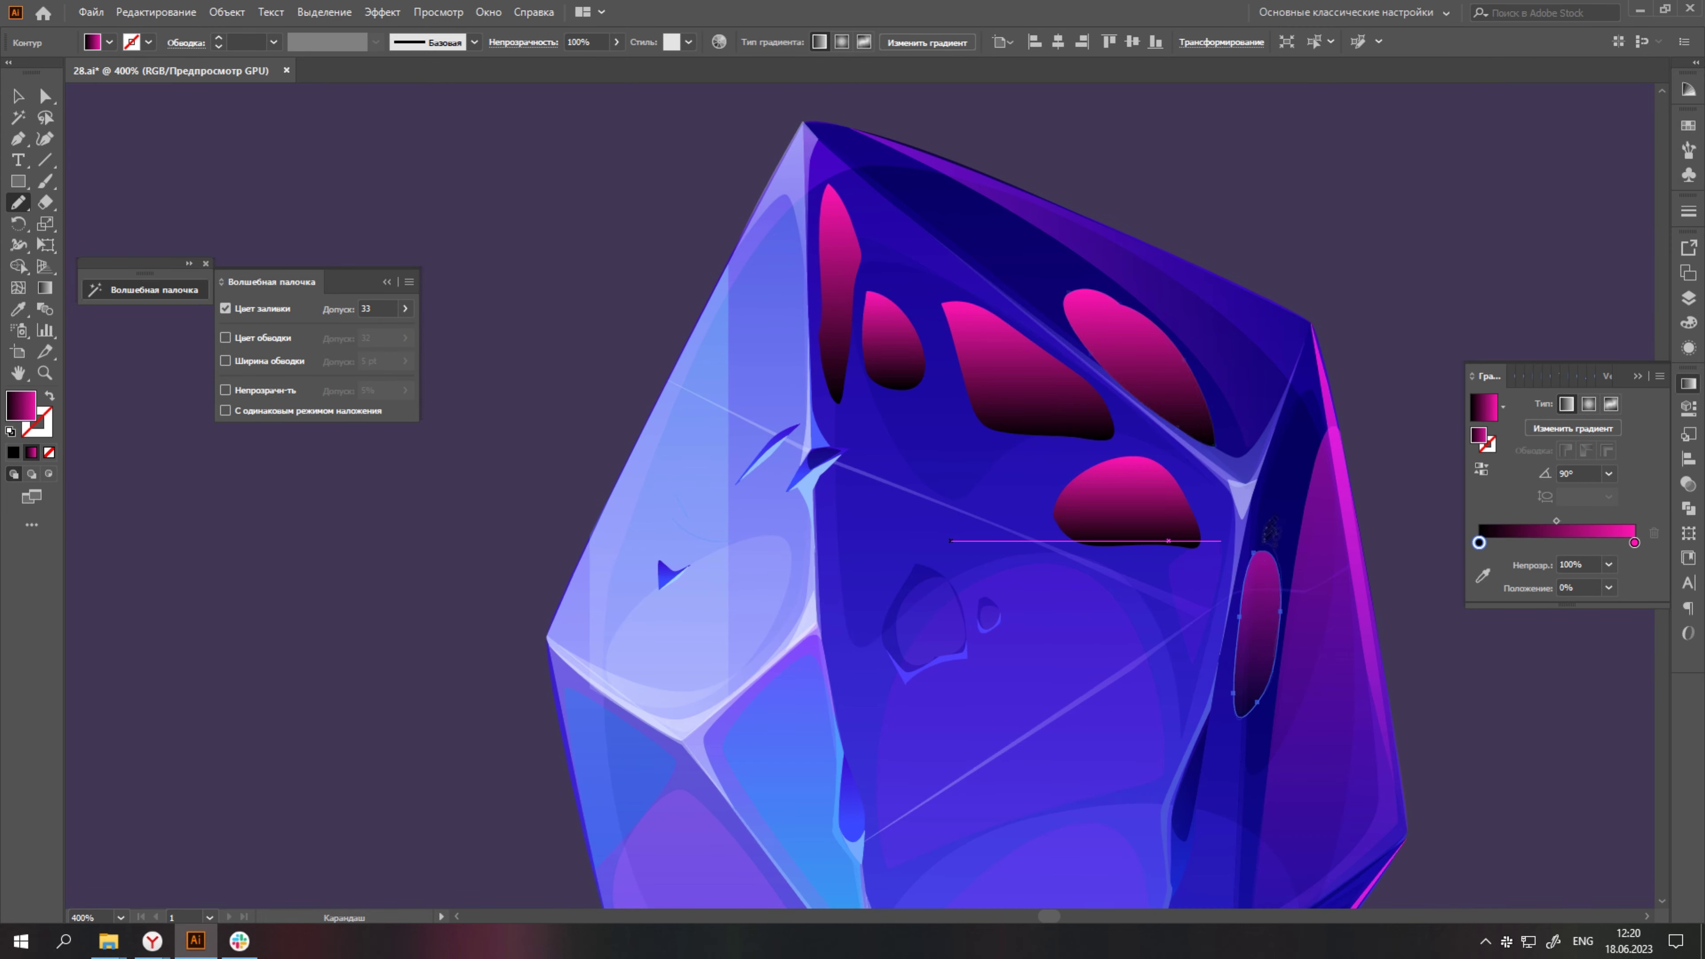
Recolour the blotches with a dark blue-purple gradient and clear the selection.
{"action": "key", "text": "ctrl+0"}
{"action": "left_click", "coordinate": [1210, 472]}
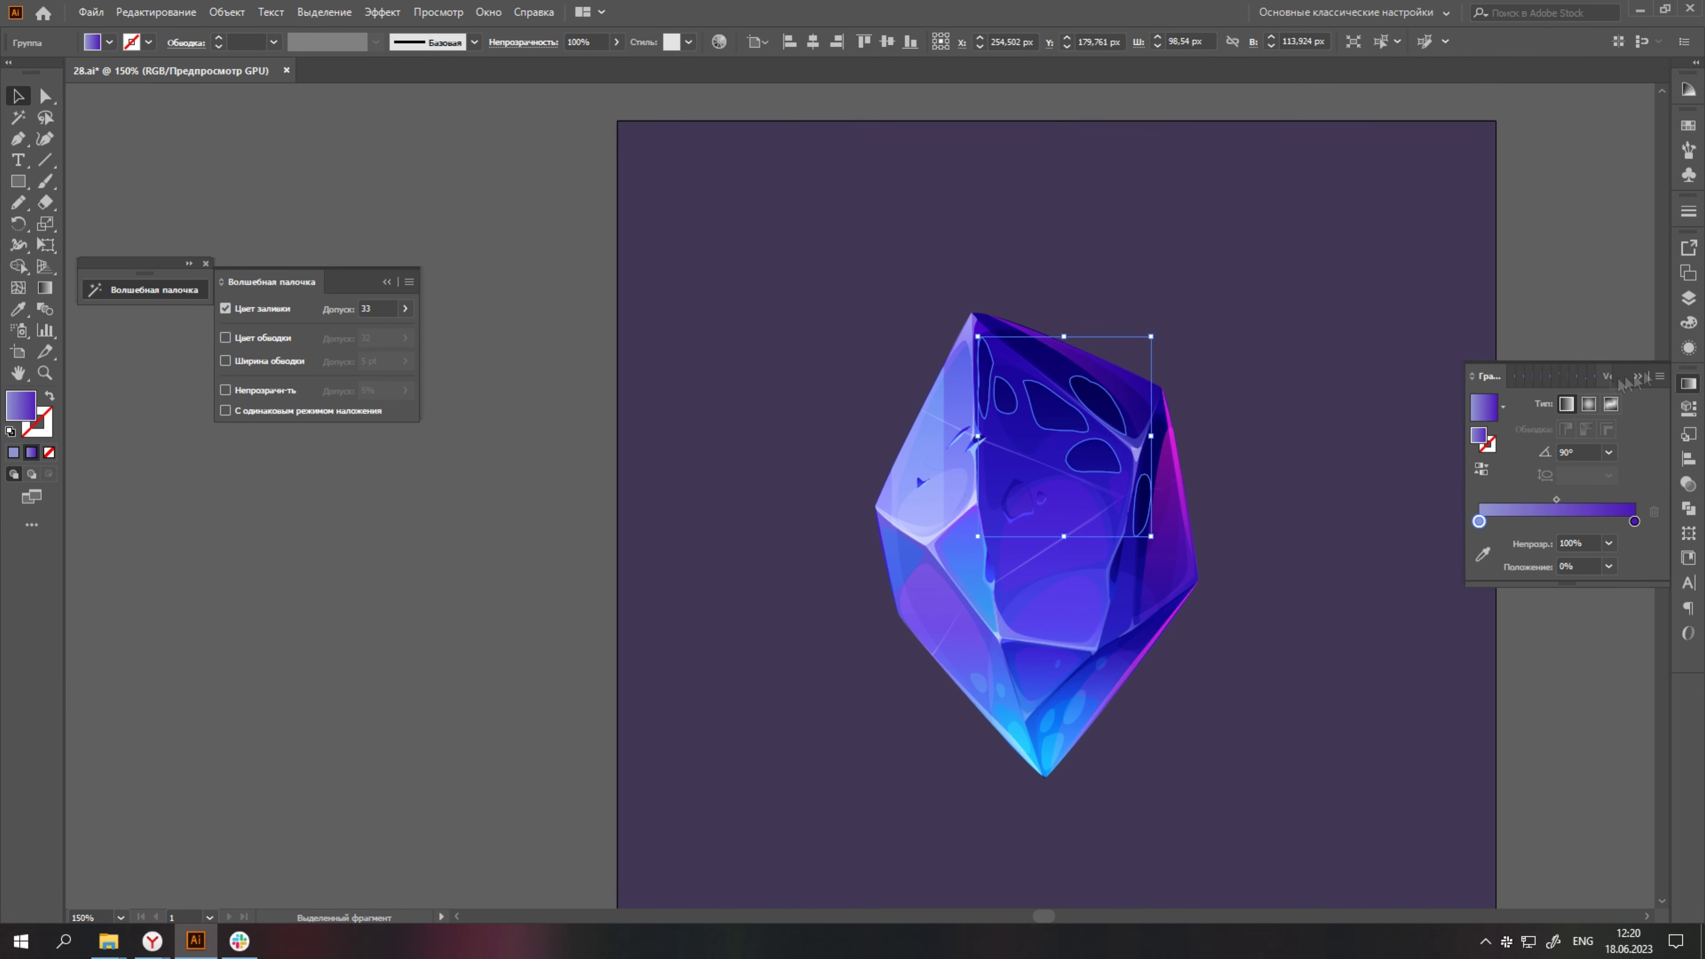
{"action": "scroll", "coordinate": [867, 475], "scroll_direction": "up", "scroll_amount": 1}
{"action": "key", "text": "ctrl+shift+a"}
{"action": "key", "text": "F6"}
{"action": "scroll", "coordinate": [1403, 520], "scroll_direction": "down", "scroll_amount": 2}
Add one more pencil shape inside the isolated blotch group, then exit isolation mode.
{"action": "double_click", "coordinate": [1402, 520]}
{"action": "scroll", "coordinate": [1376, 577], "scroll_direction": "up", "scroll_amount": 2}
{"action": "scroll", "coordinate": [1375, 578], "scroll_direction": "up", "scroll_amount": 2}
{"action": "key", "text": "n"}
{"action": "left_click_drag", "start_coordinate": [970, 650], "coordinate": [997, 645]}
{"action": "scroll", "coordinate": [1242, 637], "scroll_direction": "down", "scroll_amount": 3}
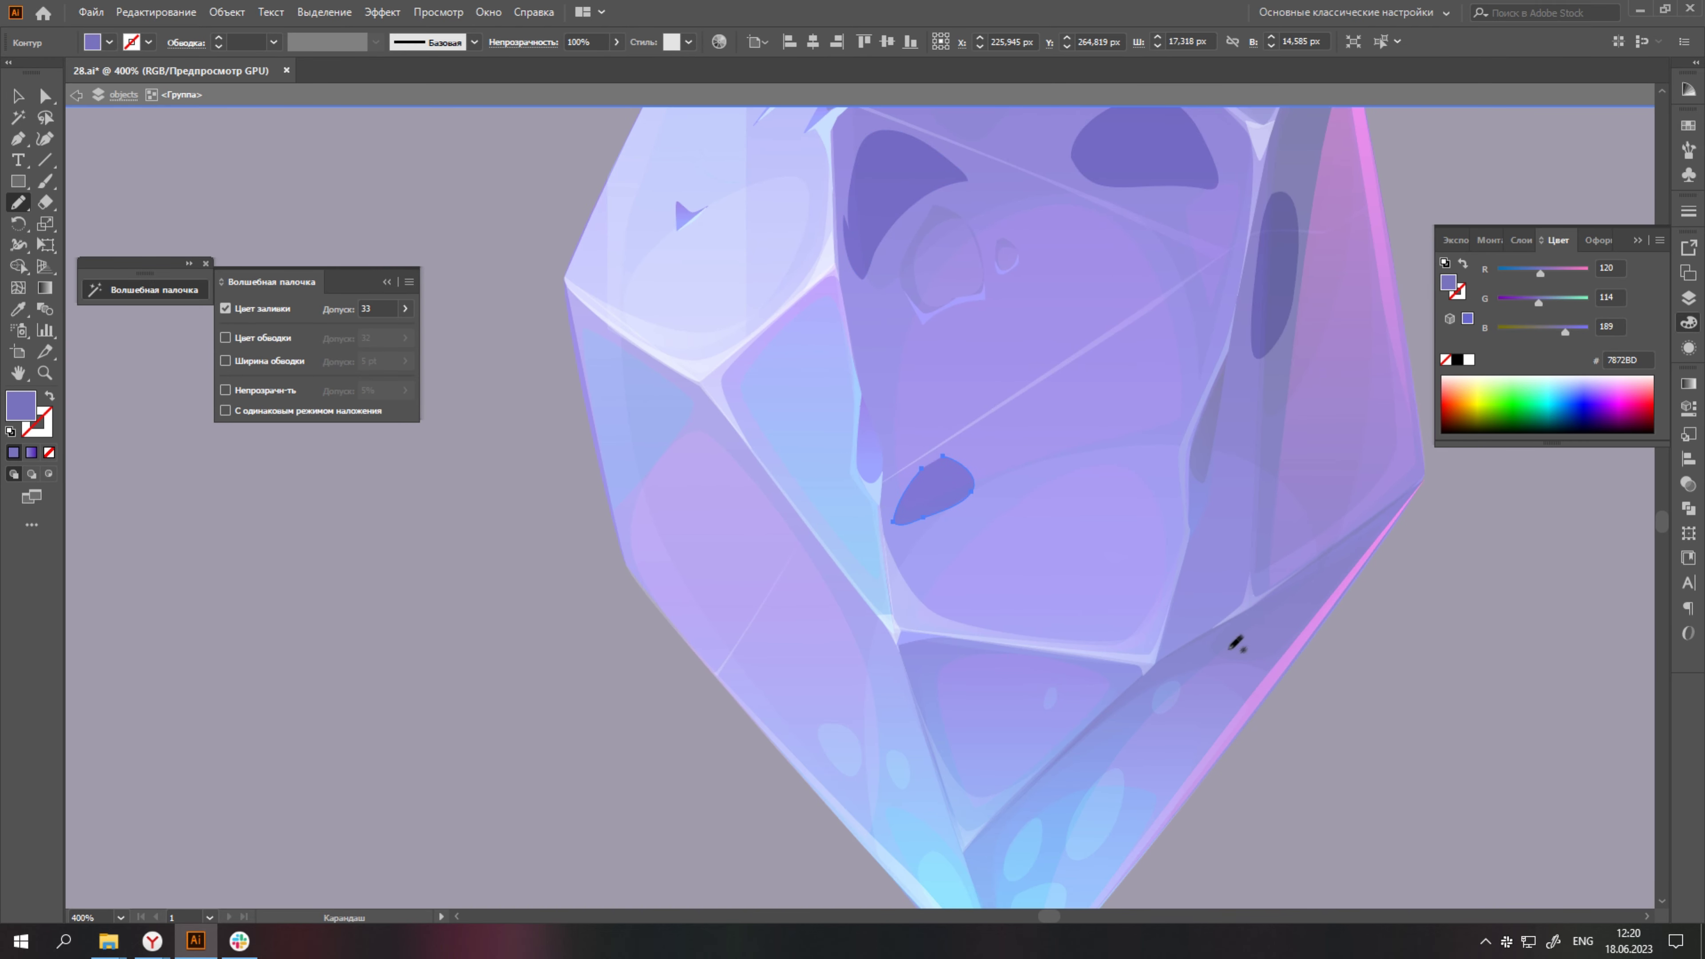
{"action": "key", "text": "Escape"}
Resize the small crack shape near the left facet, then deselect it.
{"action": "scroll", "coordinate": [1242, 636], "scroll_direction": "down", "scroll_amount": 3}
{"action": "scroll", "coordinate": [1264, 632], "scroll_direction": "down", "scroll_amount": 2}
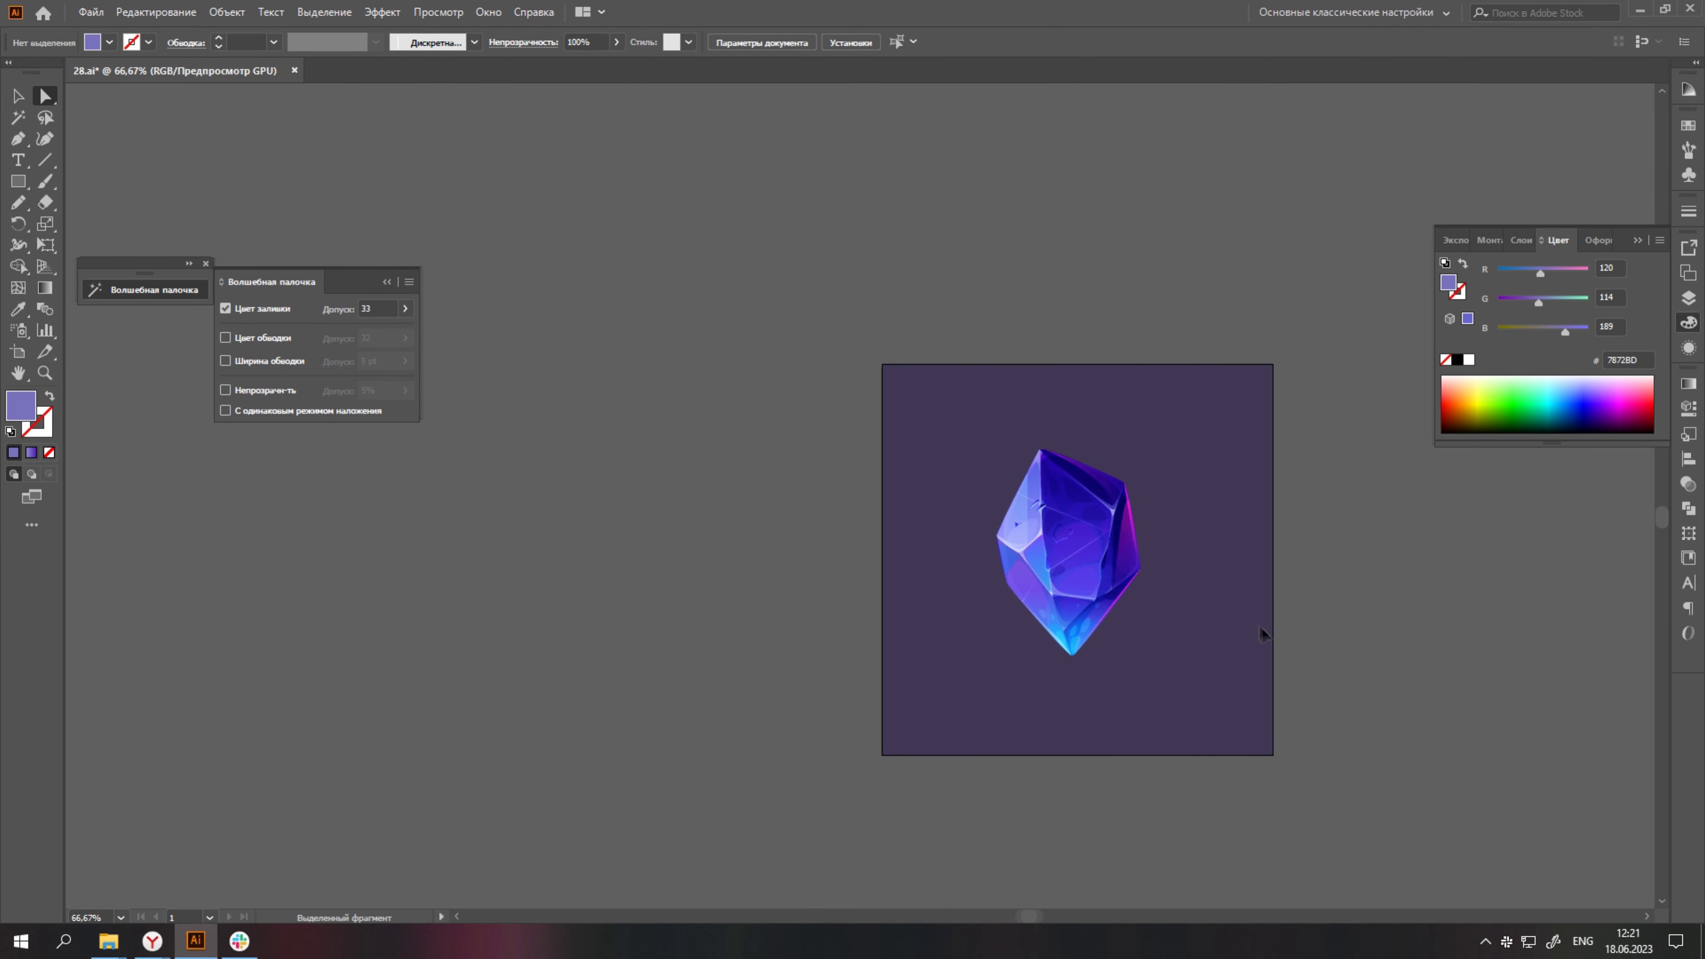
{"action": "scroll", "coordinate": [1222, 609], "scroll_direction": "down", "scroll_amount": 1}
{"action": "key", "text": "a"}
{"action": "scroll", "coordinate": [953, 528], "scroll_direction": "up", "scroll_amount": 10}
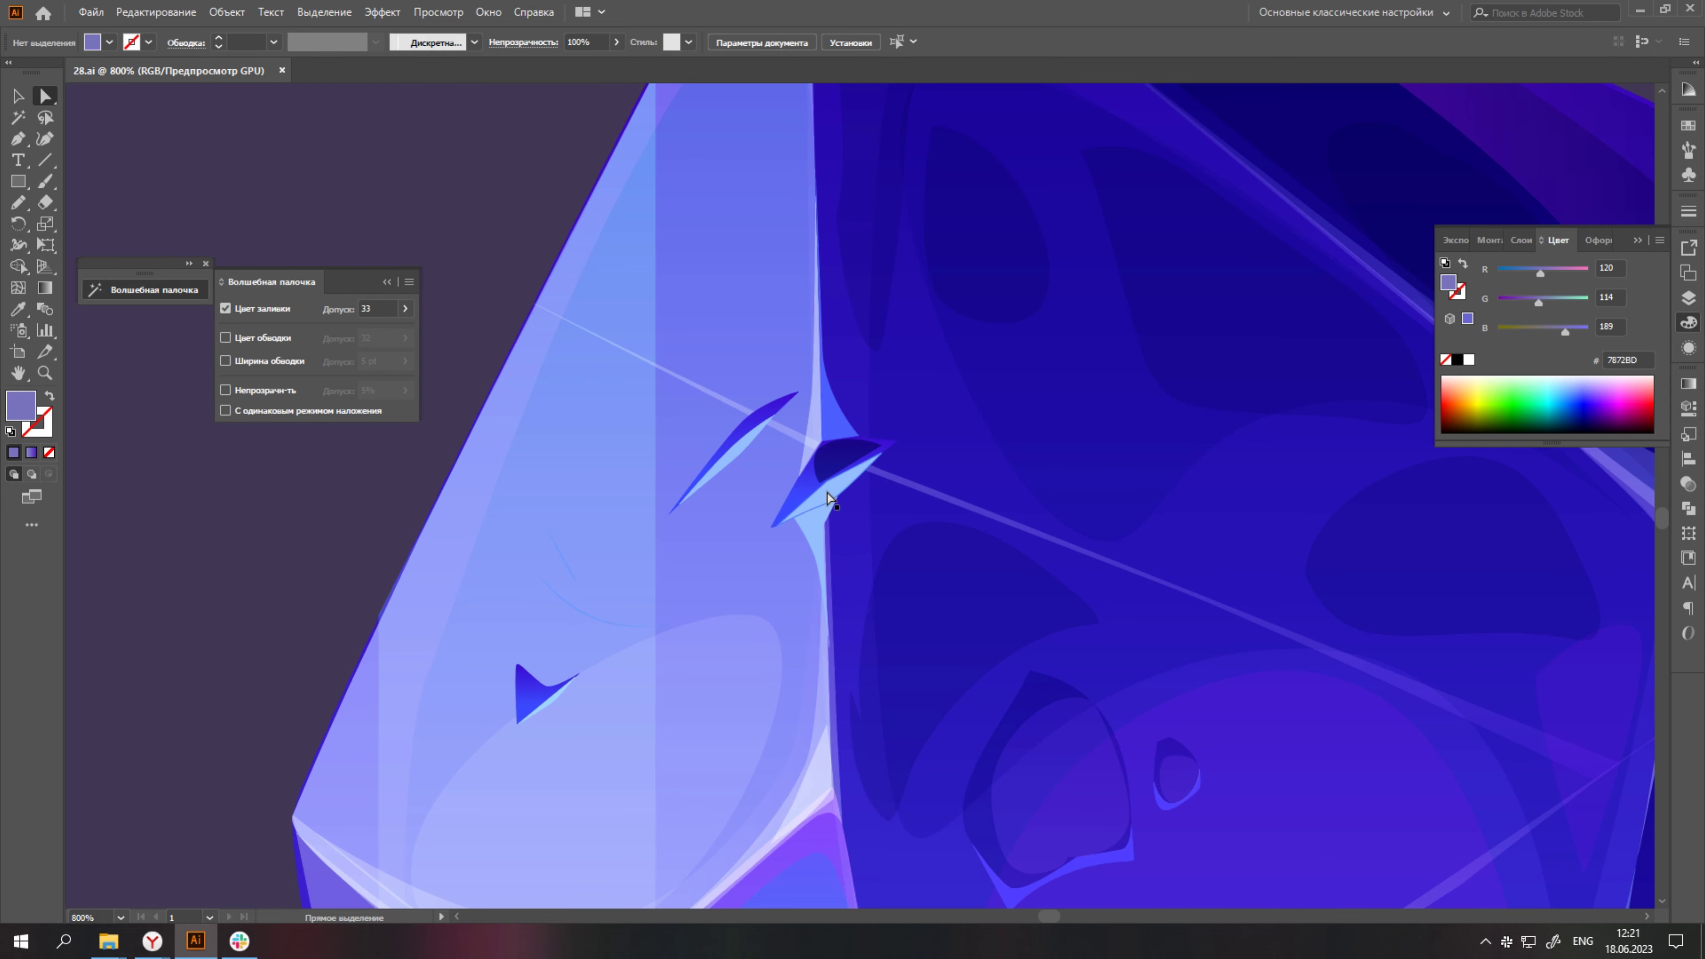
{"action": "key", "text": "v"}
{"action": "left_click", "coordinate": [830, 541]}
{"action": "left_click_drag", "start_coordinate": [988, 381], "coordinate": [988, 382]}
{"action": "scroll", "coordinate": [872, 470], "scroll_direction": "down", "scroll_amount": 8}
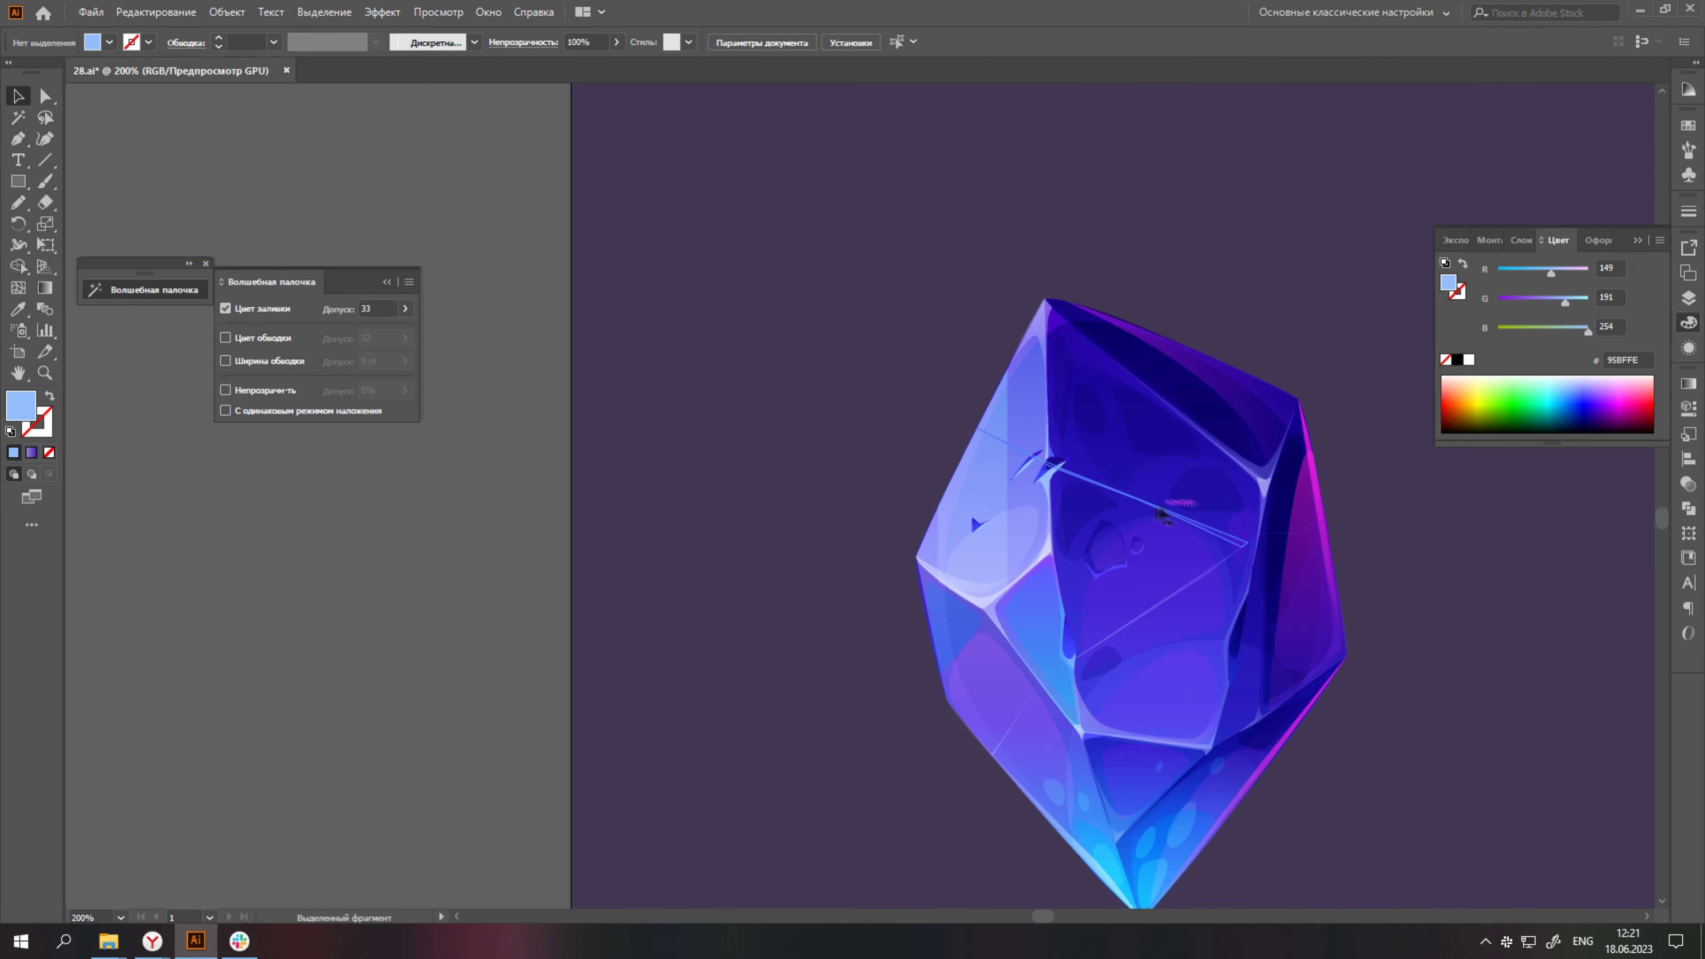
{"action": "scroll", "coordinate": [832, 470], "scroll_direction": "up", "scroll_amount": 3}
{"action": "scroll", "coordinate": [1131, 655], "scroll_direction": "down", "scroll_amount": 4}
{"action": "left_click", "coordinate": [1131, 655]}
{"action": "scroll", "coordinate": [847, 363], "scroll_direction": "up", "scroll_amount": 3}
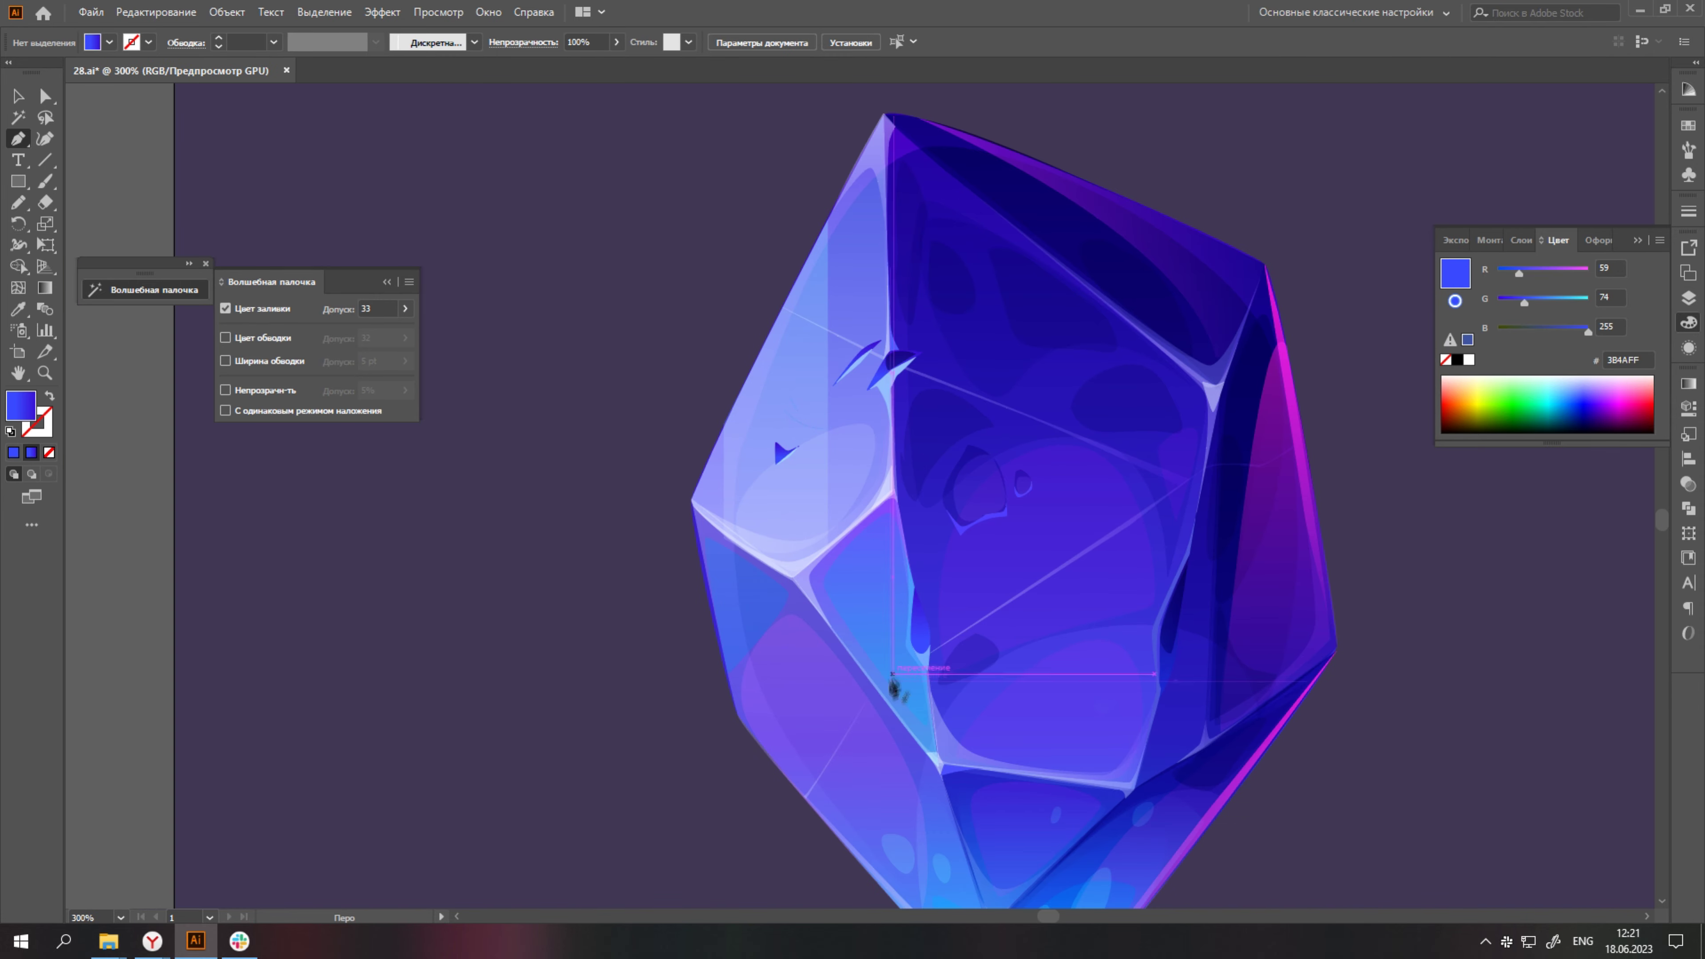
Draw a small light-blue crack triangle shard on the crystal.
{"action": "scroll", "coordinate": [887, 685], "scroll_direction": "down", "scroll_amount": 2}
{"action": "scroll", "coordinate": [1100, 563], "scroll_direction": "up", "scroll_amount": 3}
{"action": "left_click", "coordinate": [1094, 562]}
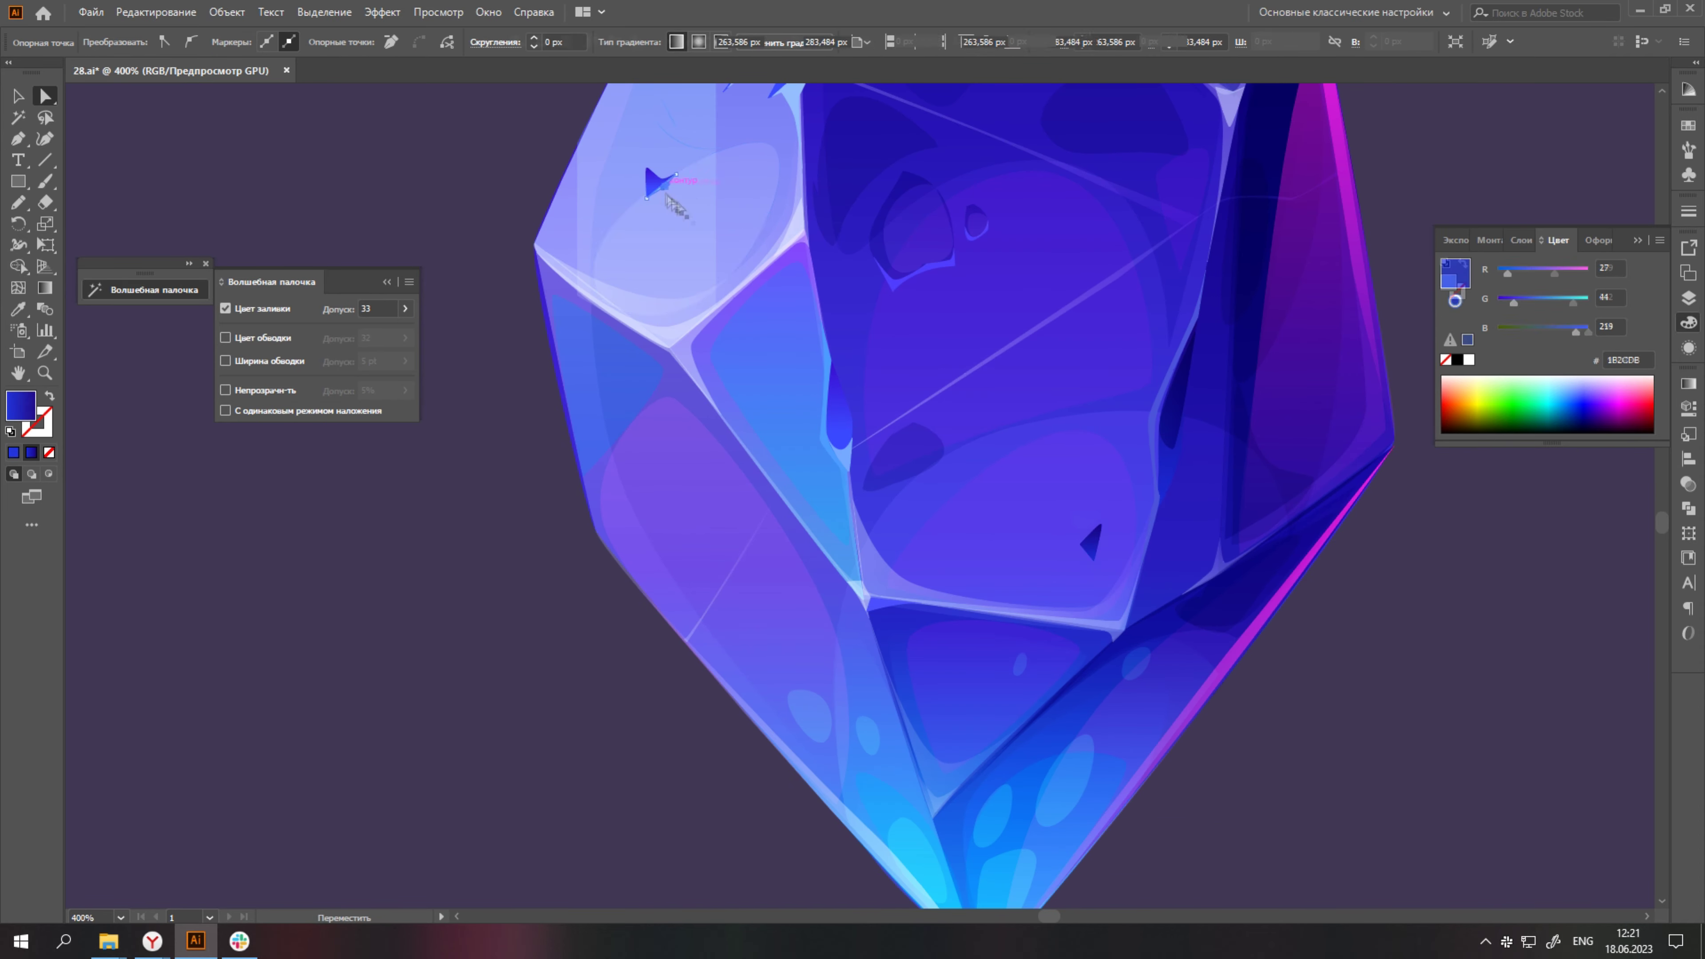
{"action": "scroll", "coordinate": [1100, 638], "scroll_direction": "down", "scroll_amount": 4}
{"action": "scroll", "coordinate": [973, 571], "scroll_direction": "up", "scroll_amount": 3}
{"action": "scroll", "coordinate": [973, 538], "scroll_direction": "up", "scroll_amount": 6}
{"action": "left_click", "coordinate": [973, 535]}
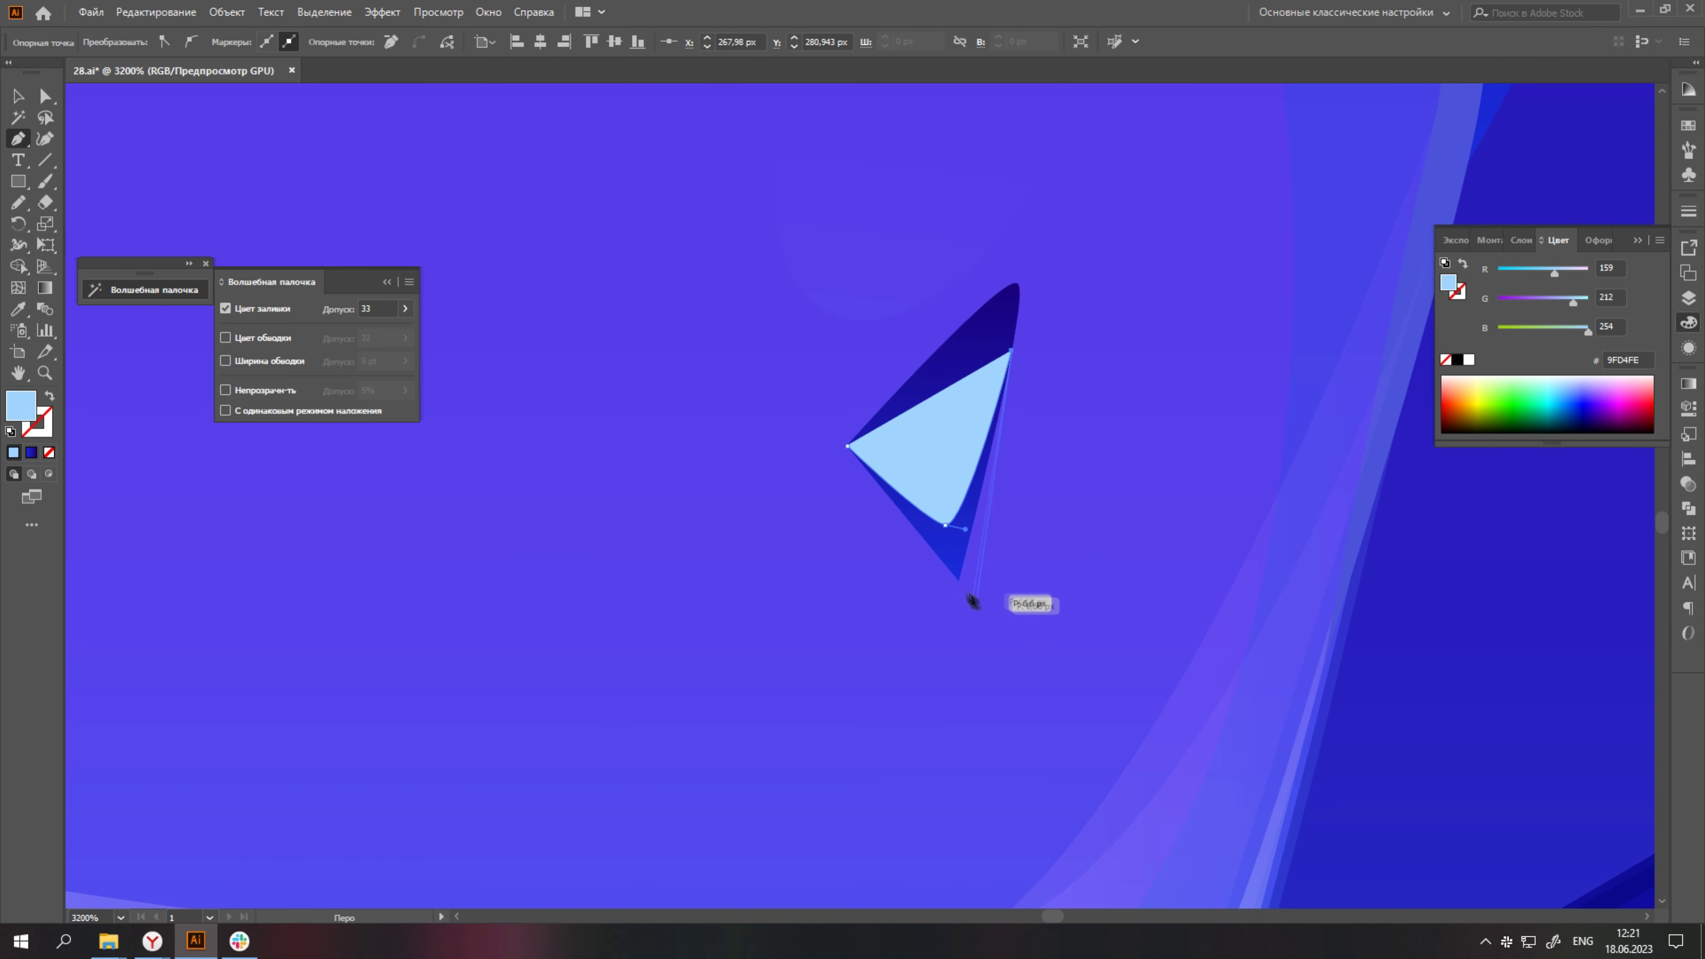
{"action": "scroll", "coordinate": [970, 598], "scroll_direction": "down", "scroll_amount": 5}
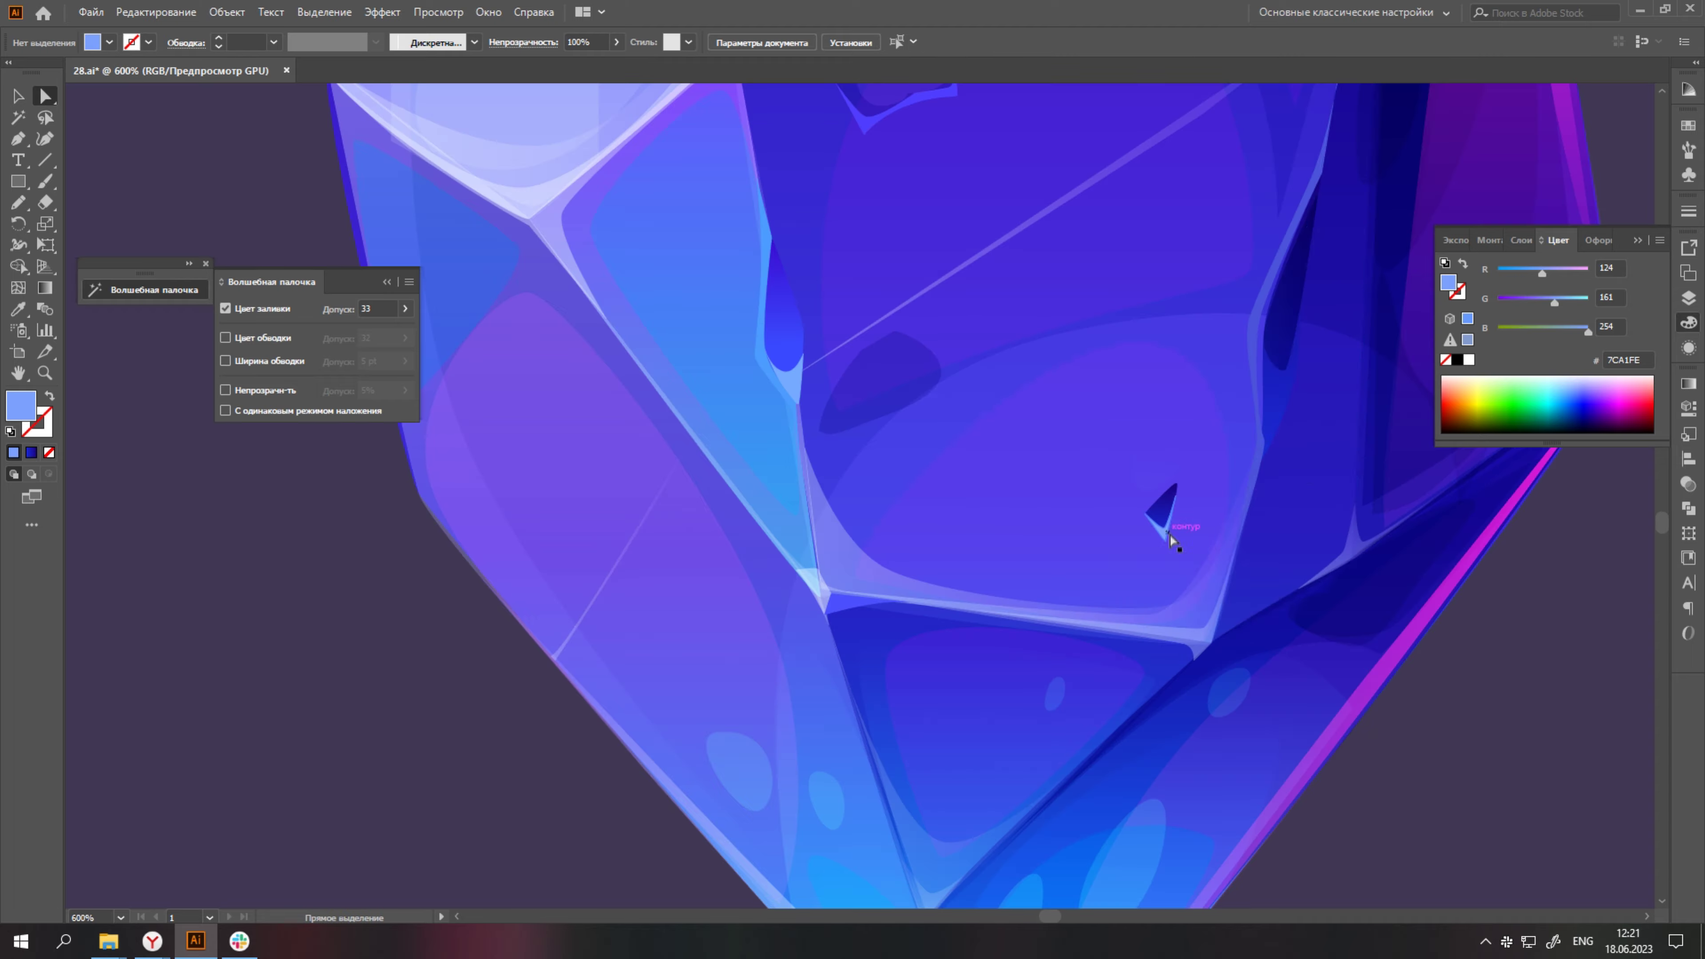
{"action": "scroll", "coordinate": [1169, 534], "scroll_direction": "up", "scroll_amount": 2}
{"action": "left_click", "coordinate": [1144, 526]}
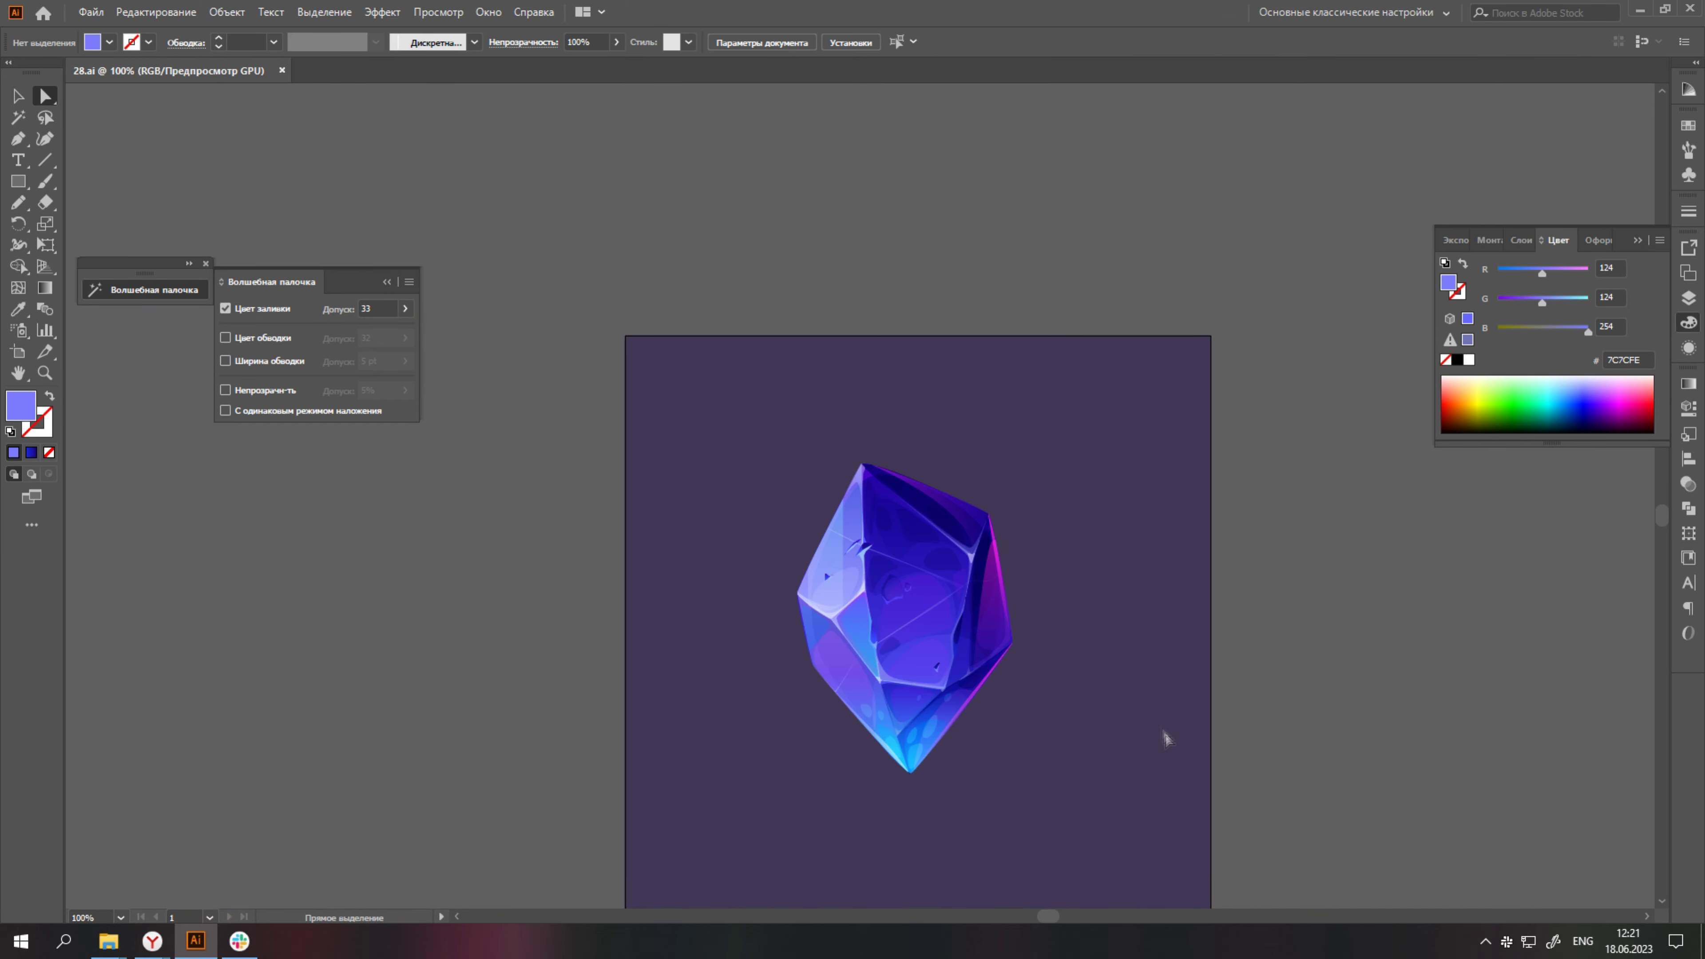
{"action": "scroll", "coordinate": [1080, 665], "scroll_direction": "up", "scroll_amount": 5}
Draw a path along the crystal's right edge and give it the sampled magenta glow style.
{"action": "left_click", "coordinate": [1082, 441]}
{"action": "key", "text": "i"}
{"action": "left_click", "coordinate": [801, 808]}
{"action": "scroll", "coordinate": [917, 754], "scroll_direction": "down", "scroll_amount": 1}
{"action": "left_click", "coordinate": [1689, 483]}
{"action": "scroll", "coordinate": [1091, 563], "scroll_direction": "down", "scroll_amount": 3}
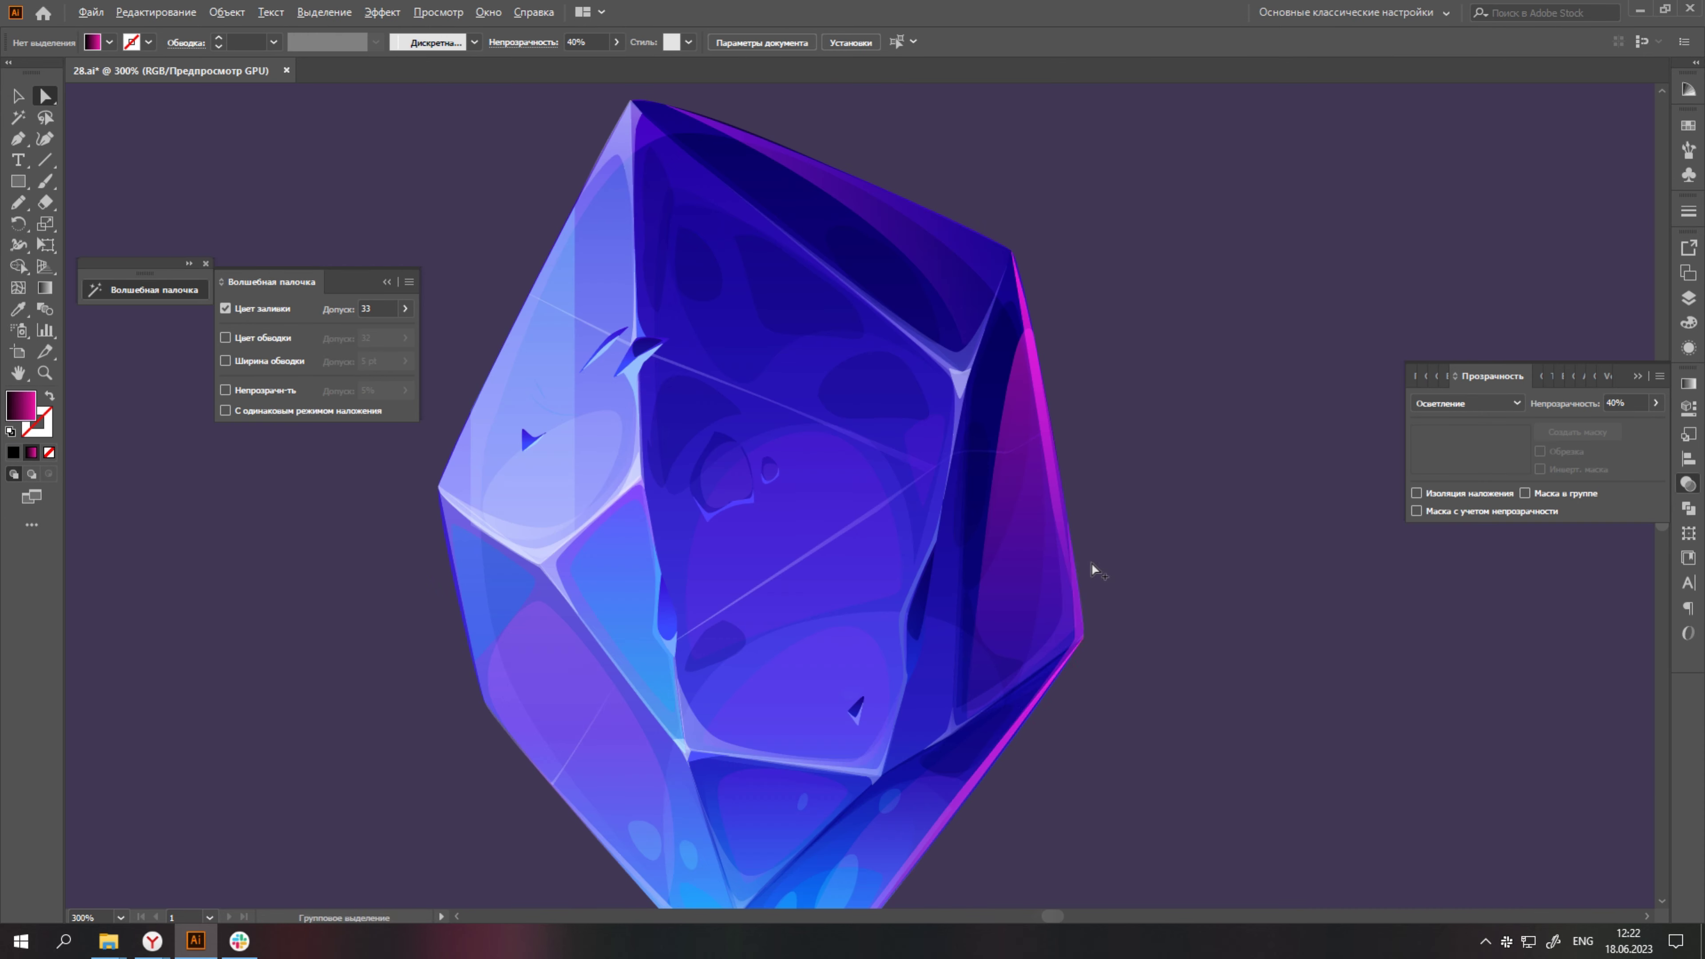
{"action": "scroll", "coordinate": [1091, 562], "scroll_direction": "down", "scroll_amount": 2}
{"action": "key", "text": "a"}
{"action": "left_click", "coordinate": [1154, 650]}
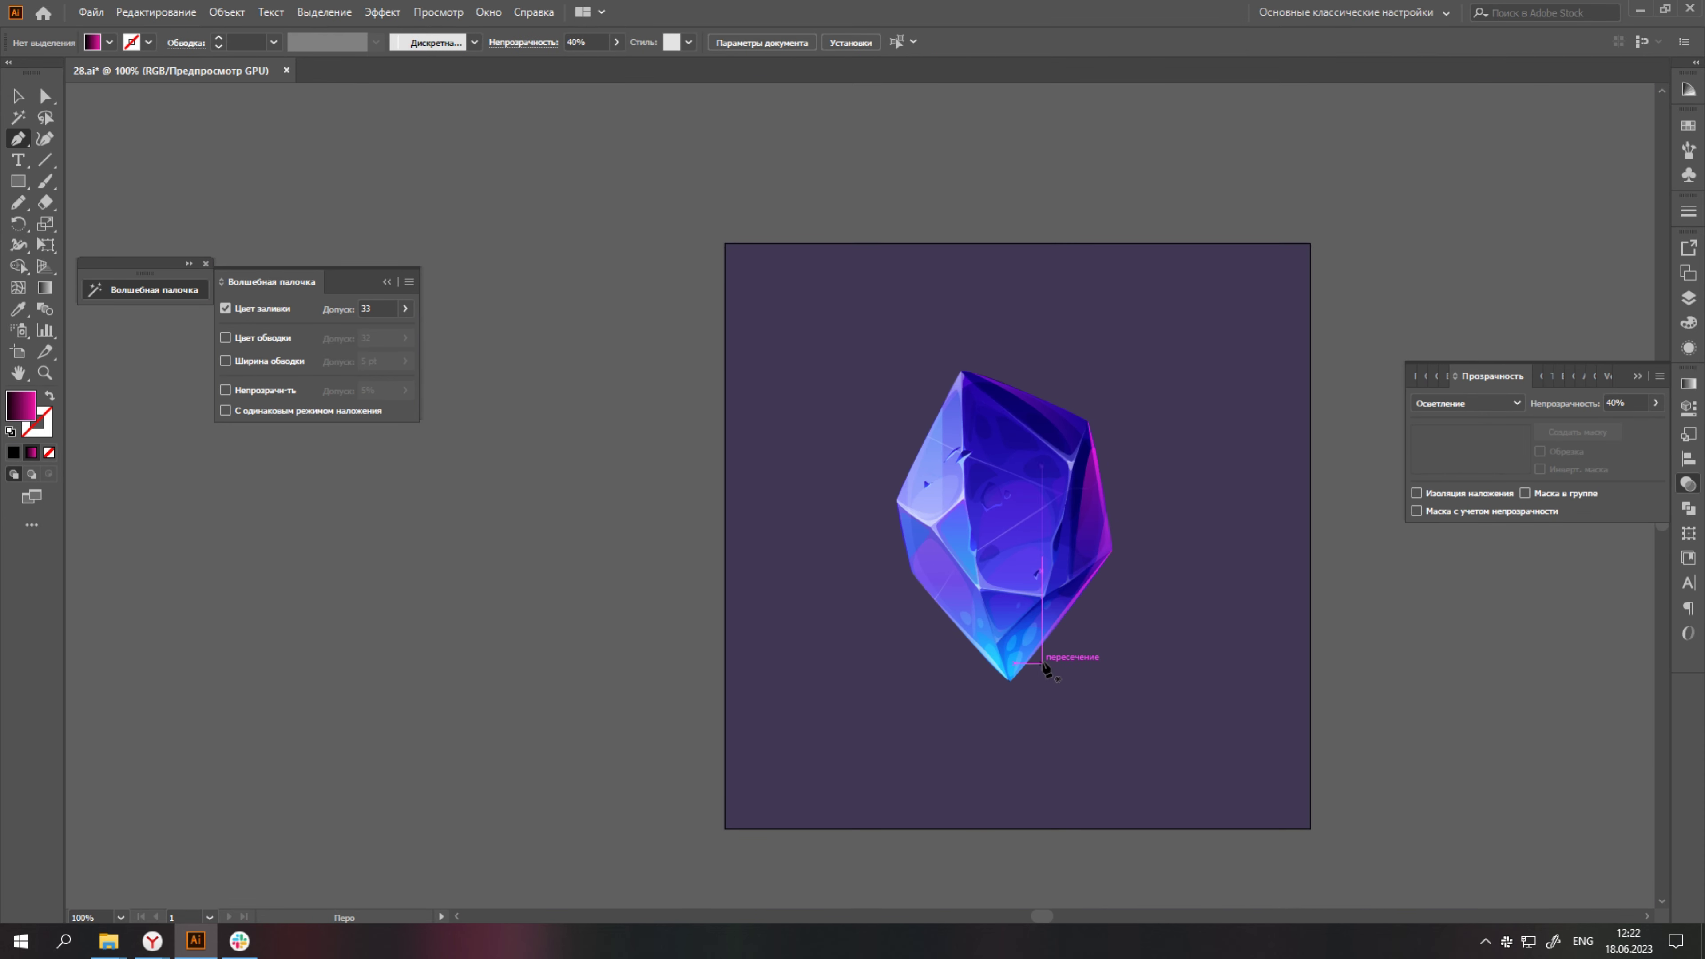
Finish the crack shard path and adjust an anchor on it.
{"action": "scroll", "coordinate": [1043, 668], "scroll_direction": "up", "scroll_amount": 4}
{"action": "scroll", "coordinate": [1032, 549], "scroll_direction": "up", "scroll_amount": 1}
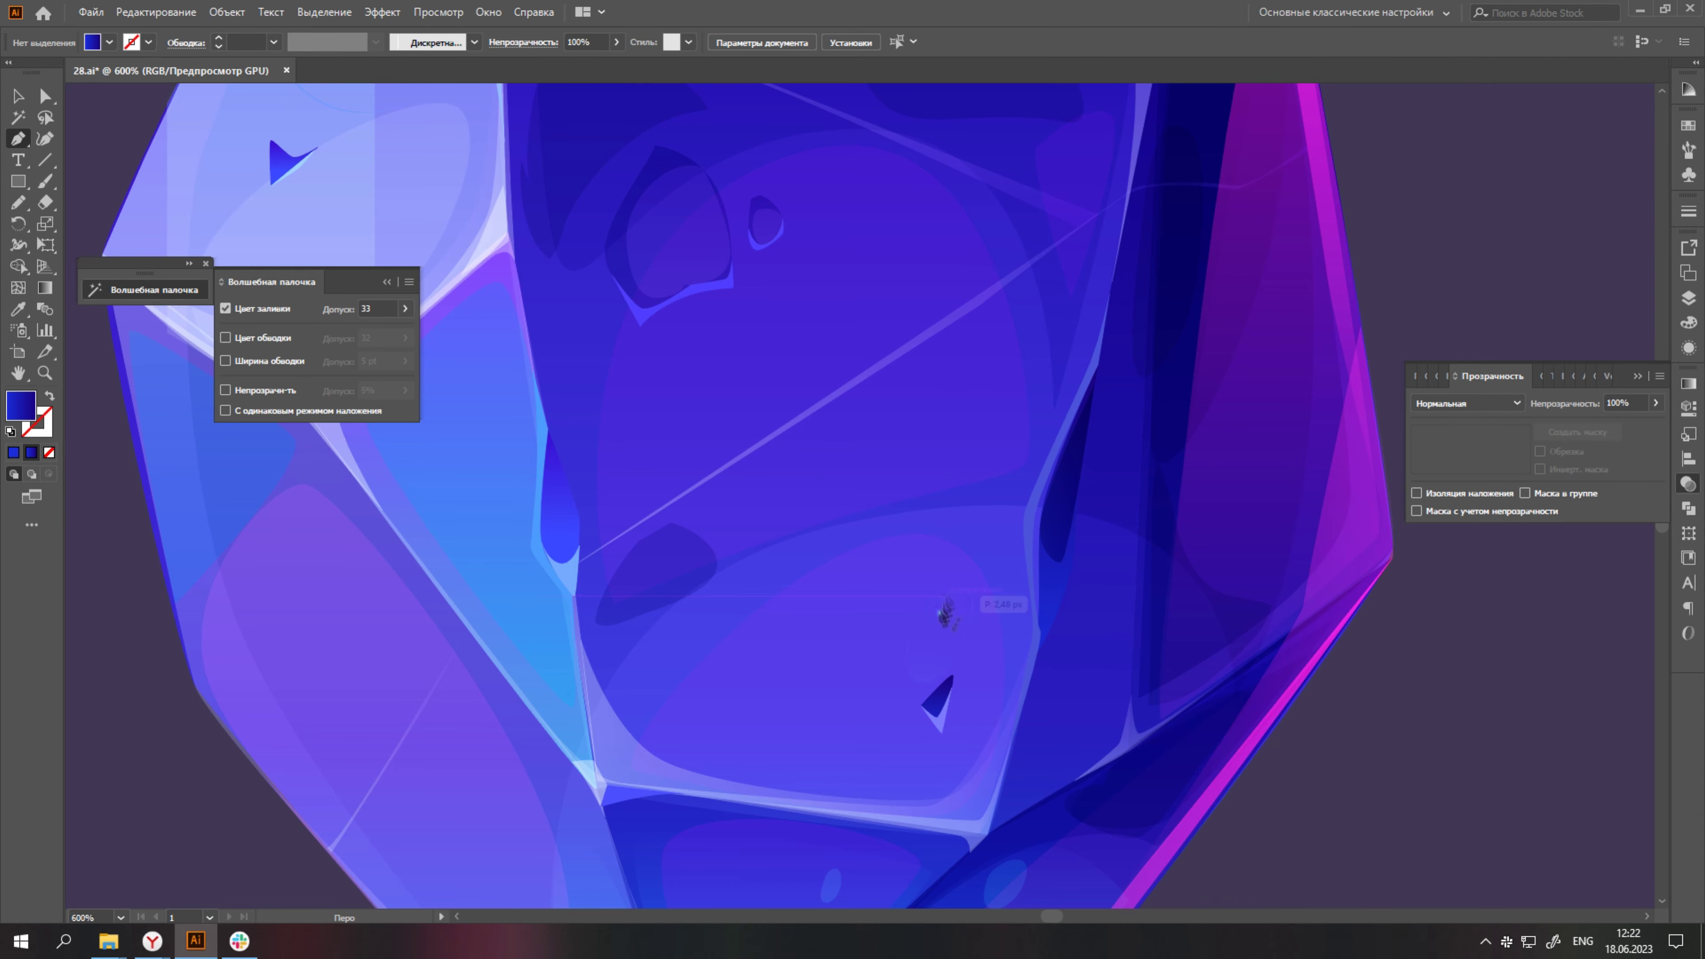
{"action": "scroll", "coordinate": [907, 663], "scroll_direction": "down", "scroll_amount": 5}
{"action": "scroll", "coordinate": [860, 584], "scroll_direction": "up", "scroll_amount": 7}
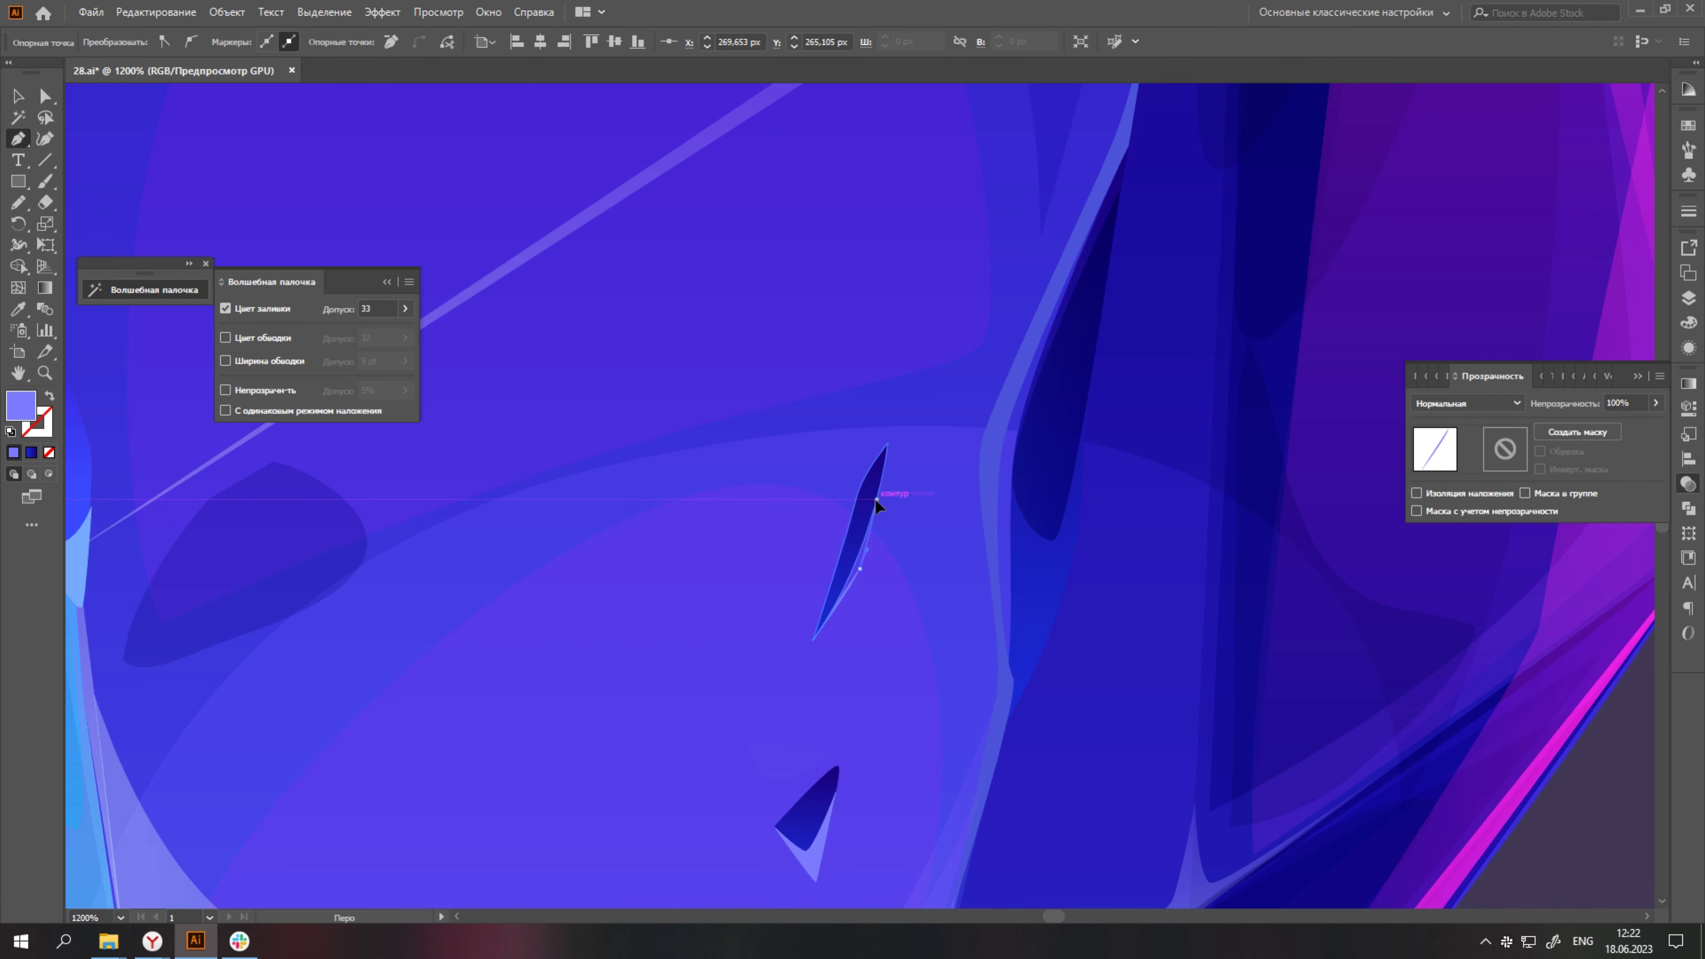
{"action": "key", "text": "a"}
{"action": "scroll", "coordinate": [875, 498], "scroll_direction": "down", "scroll_amount": 5}
{"action": "scroll", "coordinate": [868, 609], "scroll_direction": "up", "scroll_amount": 4}
{"action": "scroll", "coordinate": [883, 563], "scroll_direction": "down", "scroll_amount": 3}
{"action": "scroll", "coordinate": [975, 668], "scroll_direction": "up", "scroll_amount": 2}
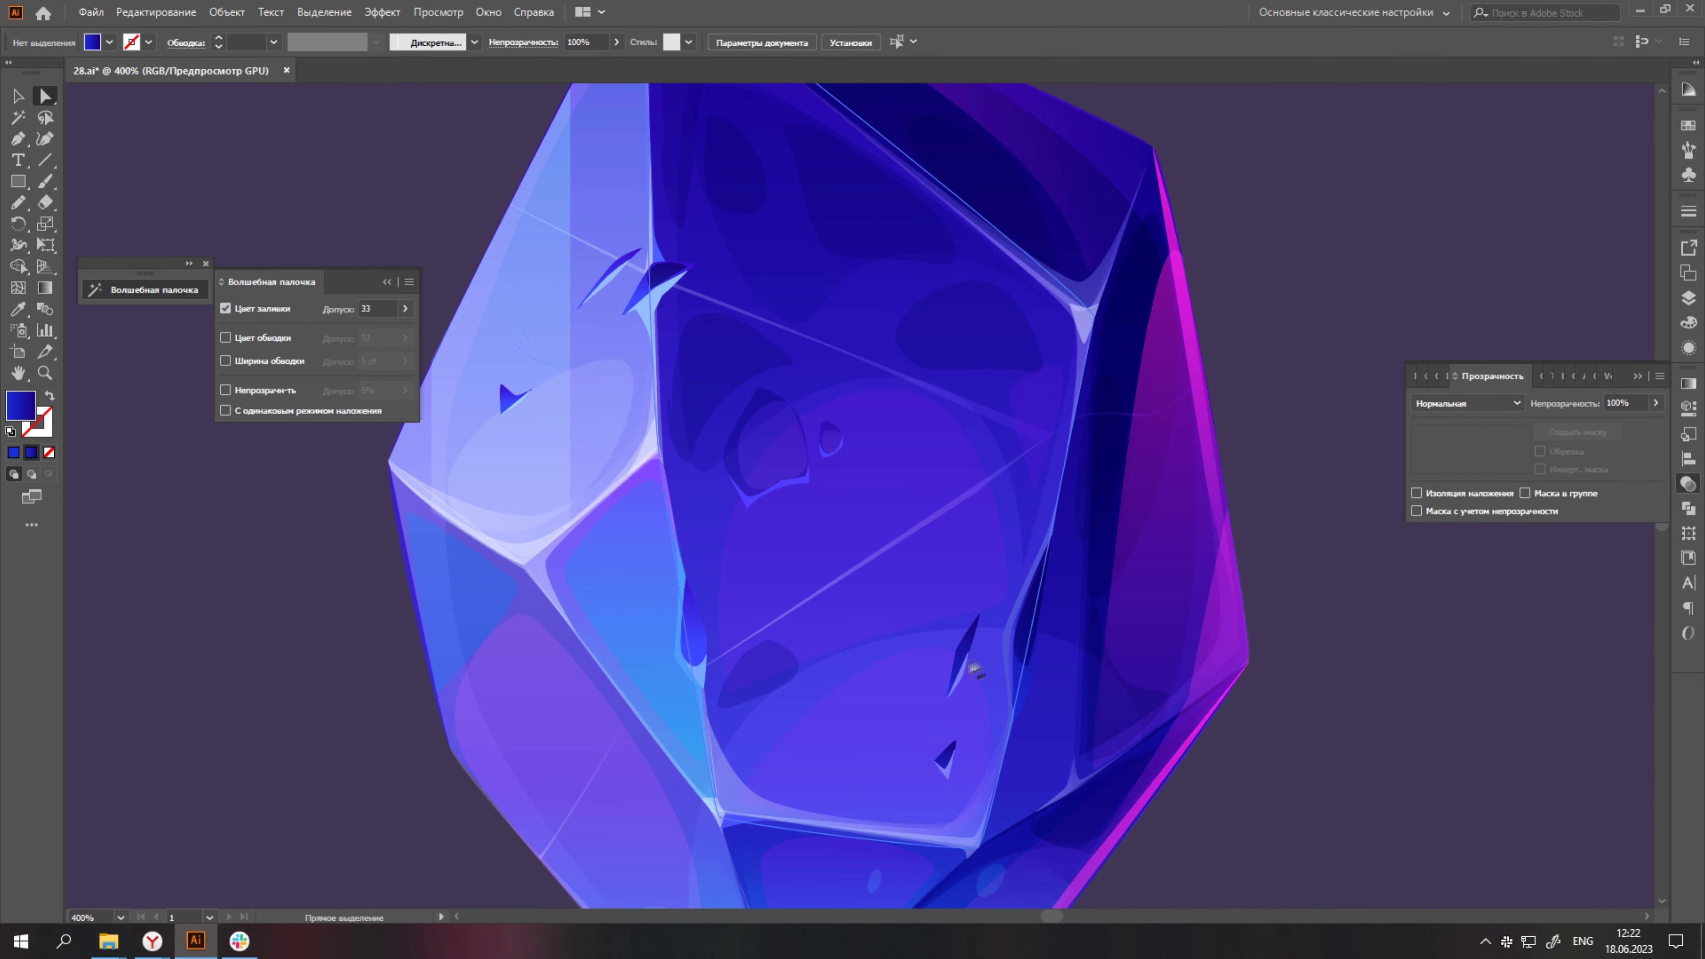
{"action": "scroll", "coordinate": [975, 668], "scroll_direction": "up", "scroll_amount": 3}
{"action": "left_click", "coordinate": [971, 576]}
{"action": "scroll", "coordinate": [1074, 632], "scroll_direction": "down", "scroll_amount": 5}
Draw a translucent inner facet shape and deselect it.
{"action": "key", "text": "p"}
{"action": "scroll", "coordinate": [1189, 738], "scroll_direction": "down", "scroll_amount": 2}
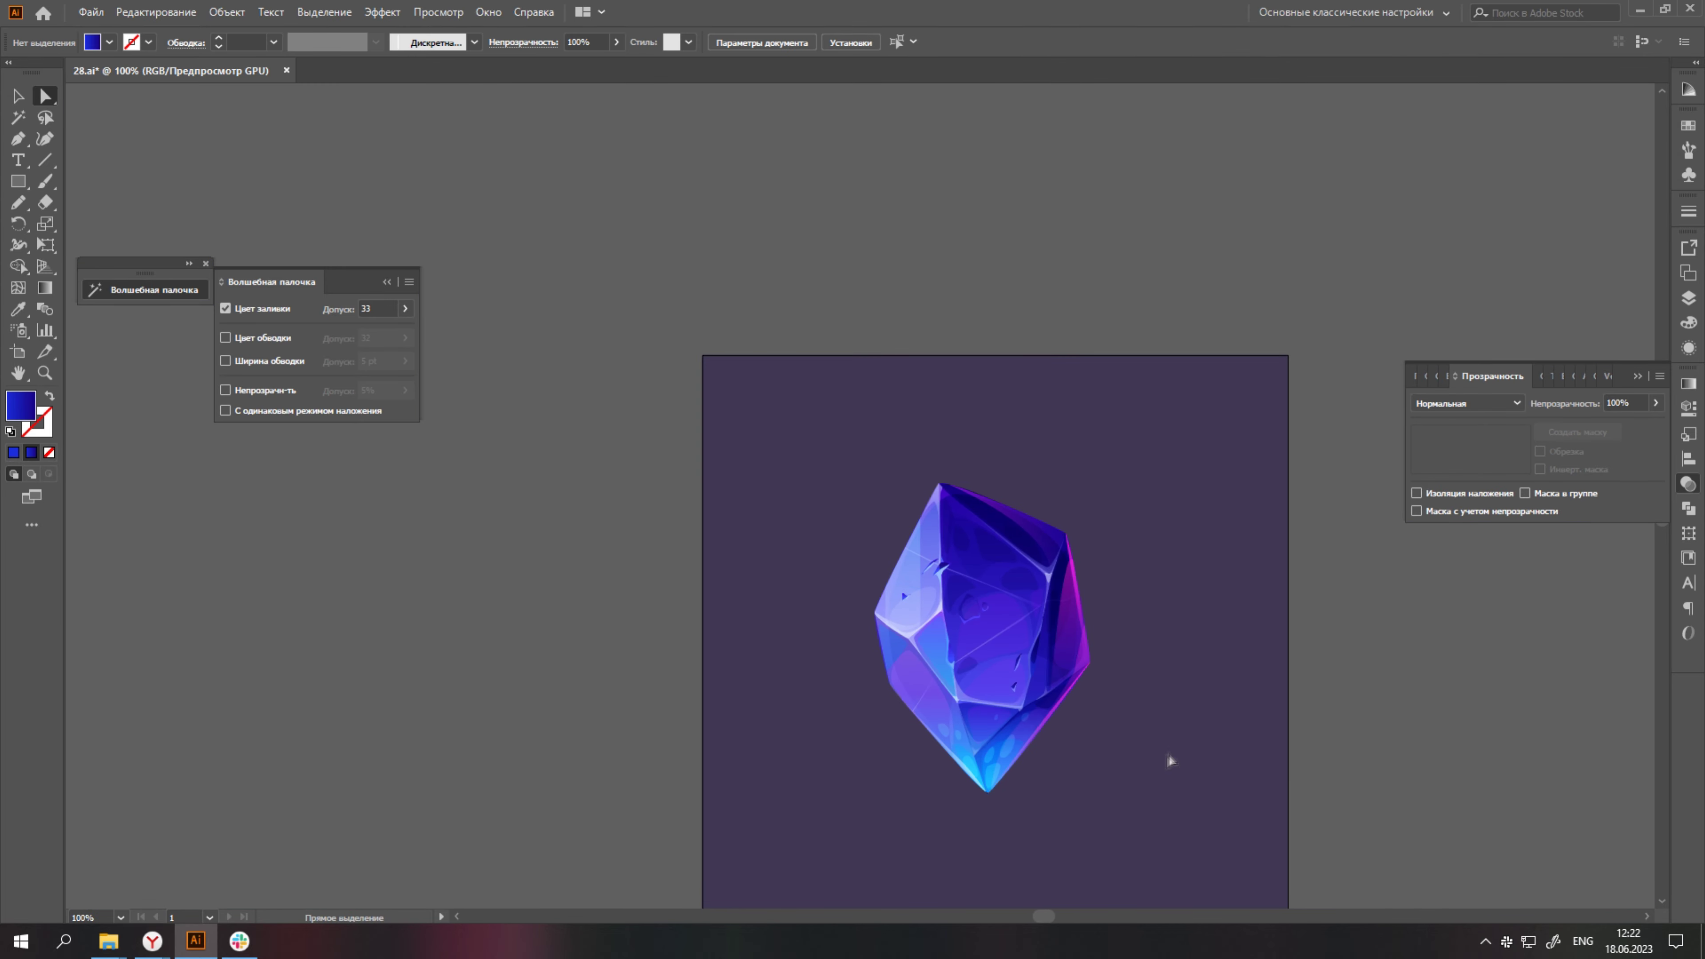
{"action": "scroll", "coordinate": [942, 800], "scroll_direction": "up", "scroll_amount": 5}
{"action": "left_click", "coordinate": [1035, 587]}
{"action": "left_click", "coordinate": [771, 702]}
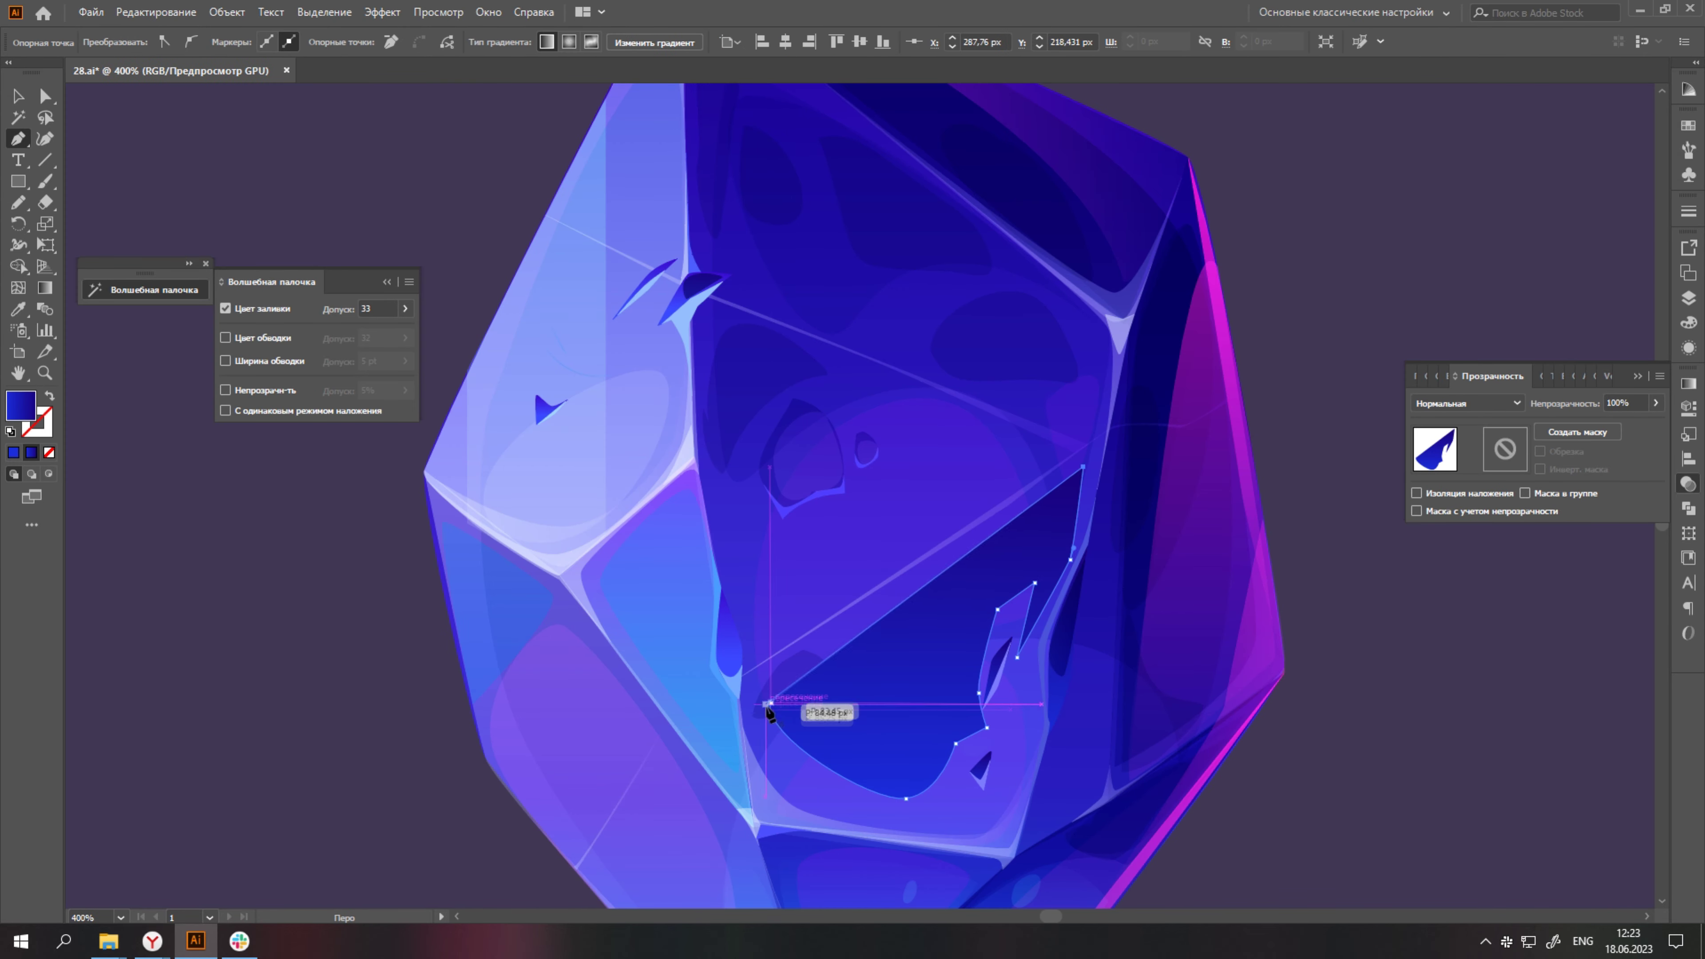
{"action": "scroll", "coordinate": [806, 718], "scroll_direction": "down", "scroll_amount": 4}
{"action": "key", "text": "a"}
{"action": "key", "text": "ctrl+shift+a"}
{"action": "scroll", "coordinate": [872, 672], "scroll_direction": "down", "scroll_amount": 3}
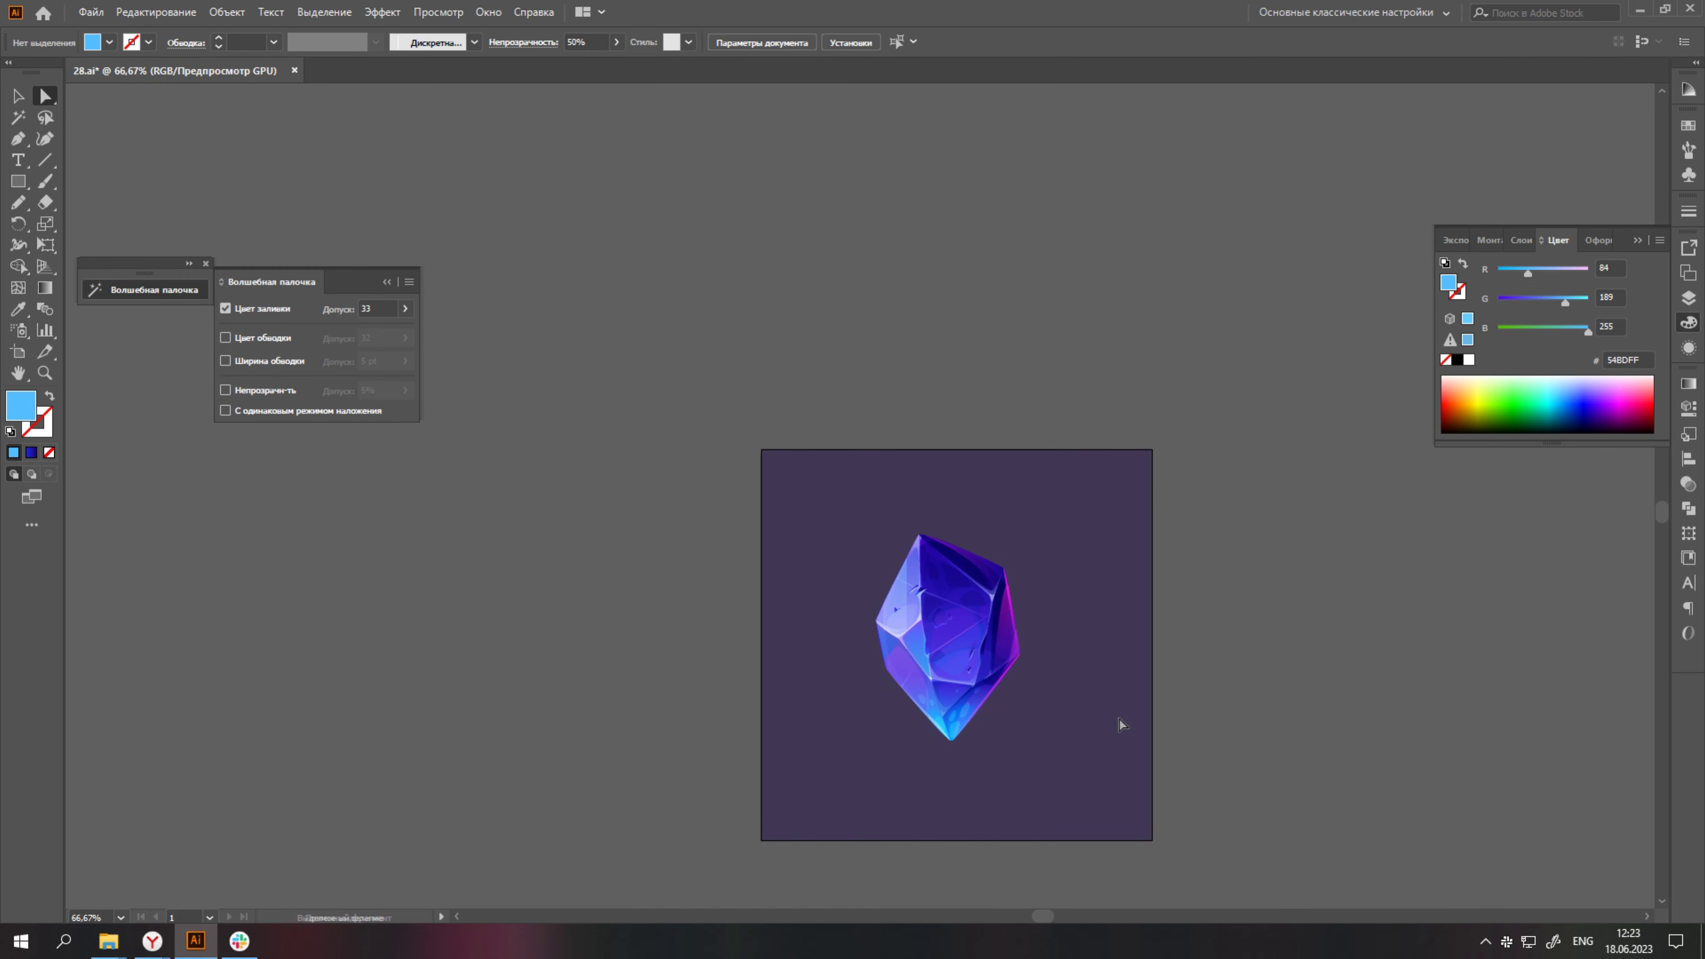
{"action": "scroll", "coordinate": [953, 652], "scroll_direction": "up", "scroll_amount": 5}
Draw a three-point light-blue shard with the Pen tool.
{"action": "key", "text": "p"}
{"action": "scroll", "coordinate": [955, 651], "scroll_direction": "up", "scroll_amount": 2}
{"action": "scroll", "coordinate": [955, 655], "scroll_direction": "up", "scroll_amount": 2}
{"action": "left_click", "coordinate": [947, 663]}
{"action": "left_click", "coordinate": [1004, 552]}
{"action": "left_click", "coordinate": [1022, 667]}
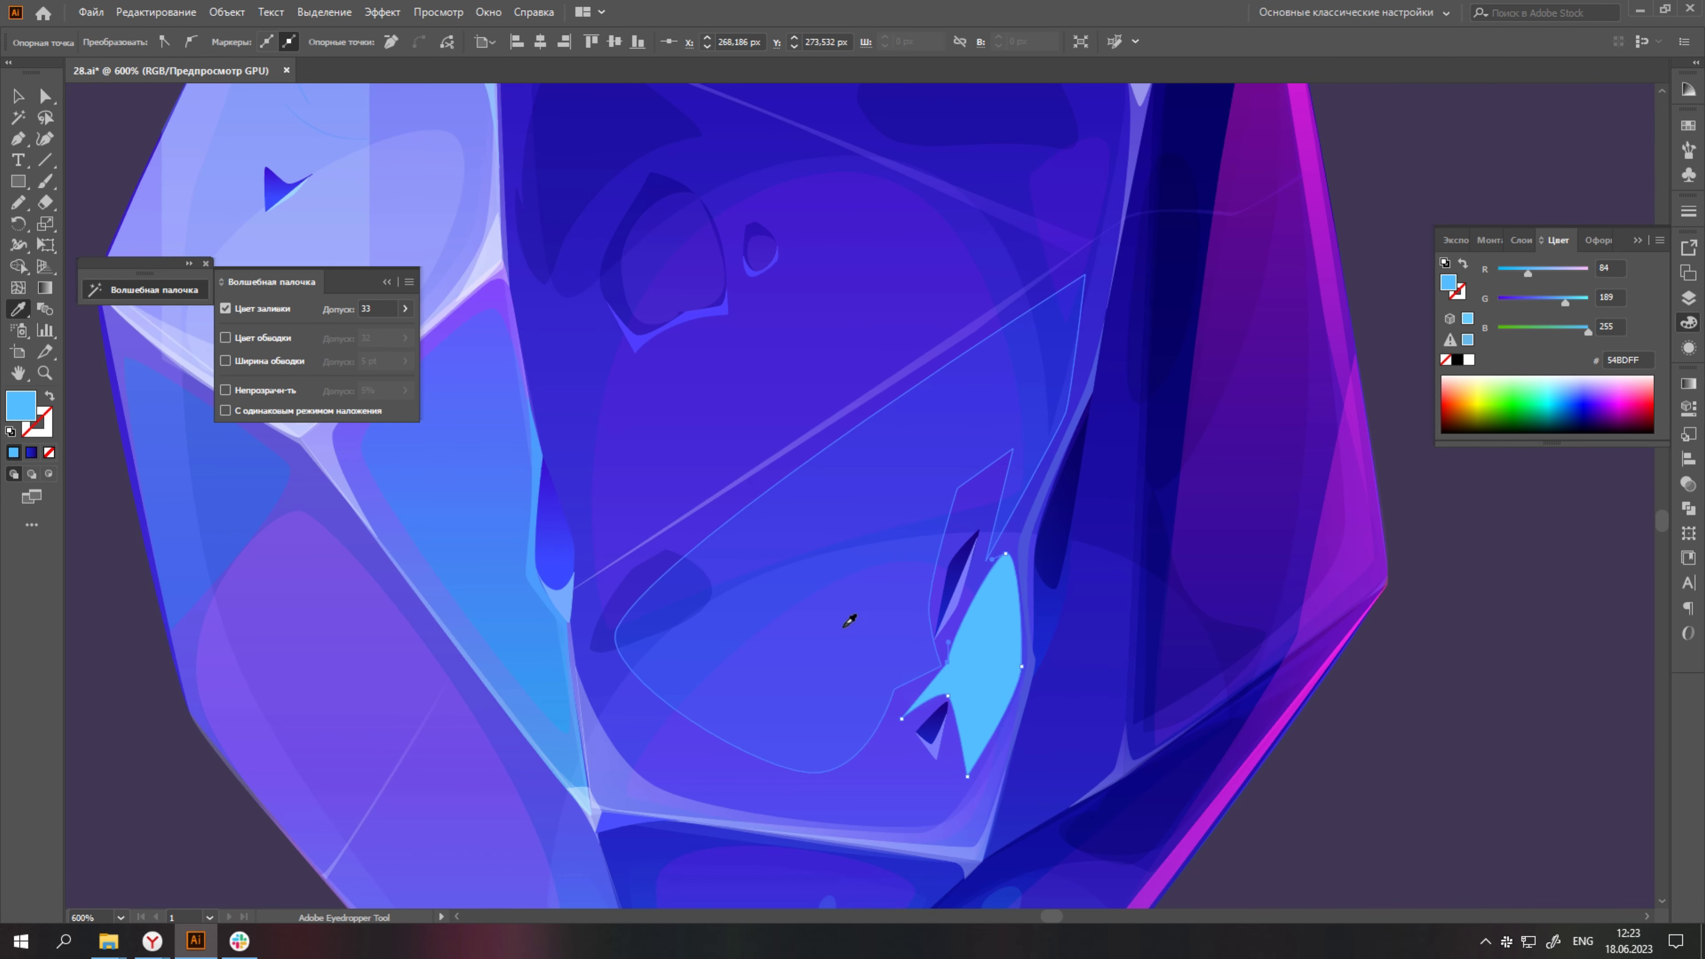
{"action": "scroll", "coordinate": [849, 621], "scroll_direction": "down", "scroll_amount": 6}
Save the crystal artwork.
{"action": "key", "text": "p"}
{"action": "scroll", "coordinate": [1101, 781], "scroll_direction": "down", "scroll_amount": 1}
{"action": "key", "text": "ctrl+s"}
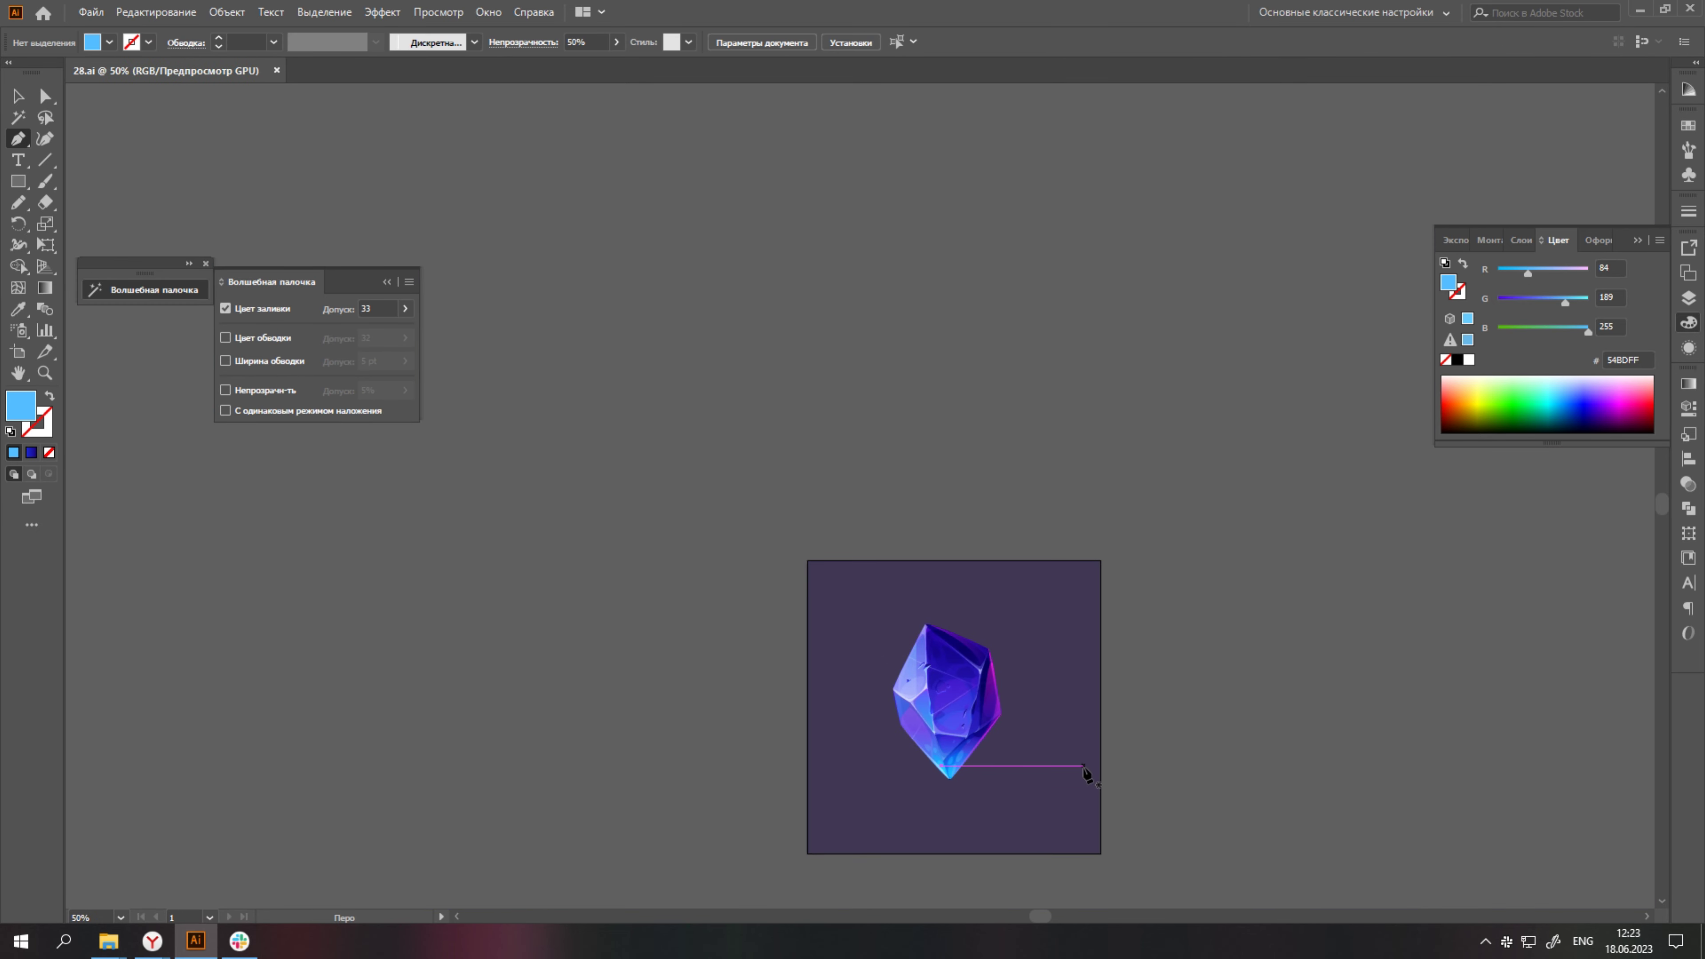
{"action": "scroll", "coordinate": [947, 796], "scroll_direction": "up", "scroll_amount": 1}
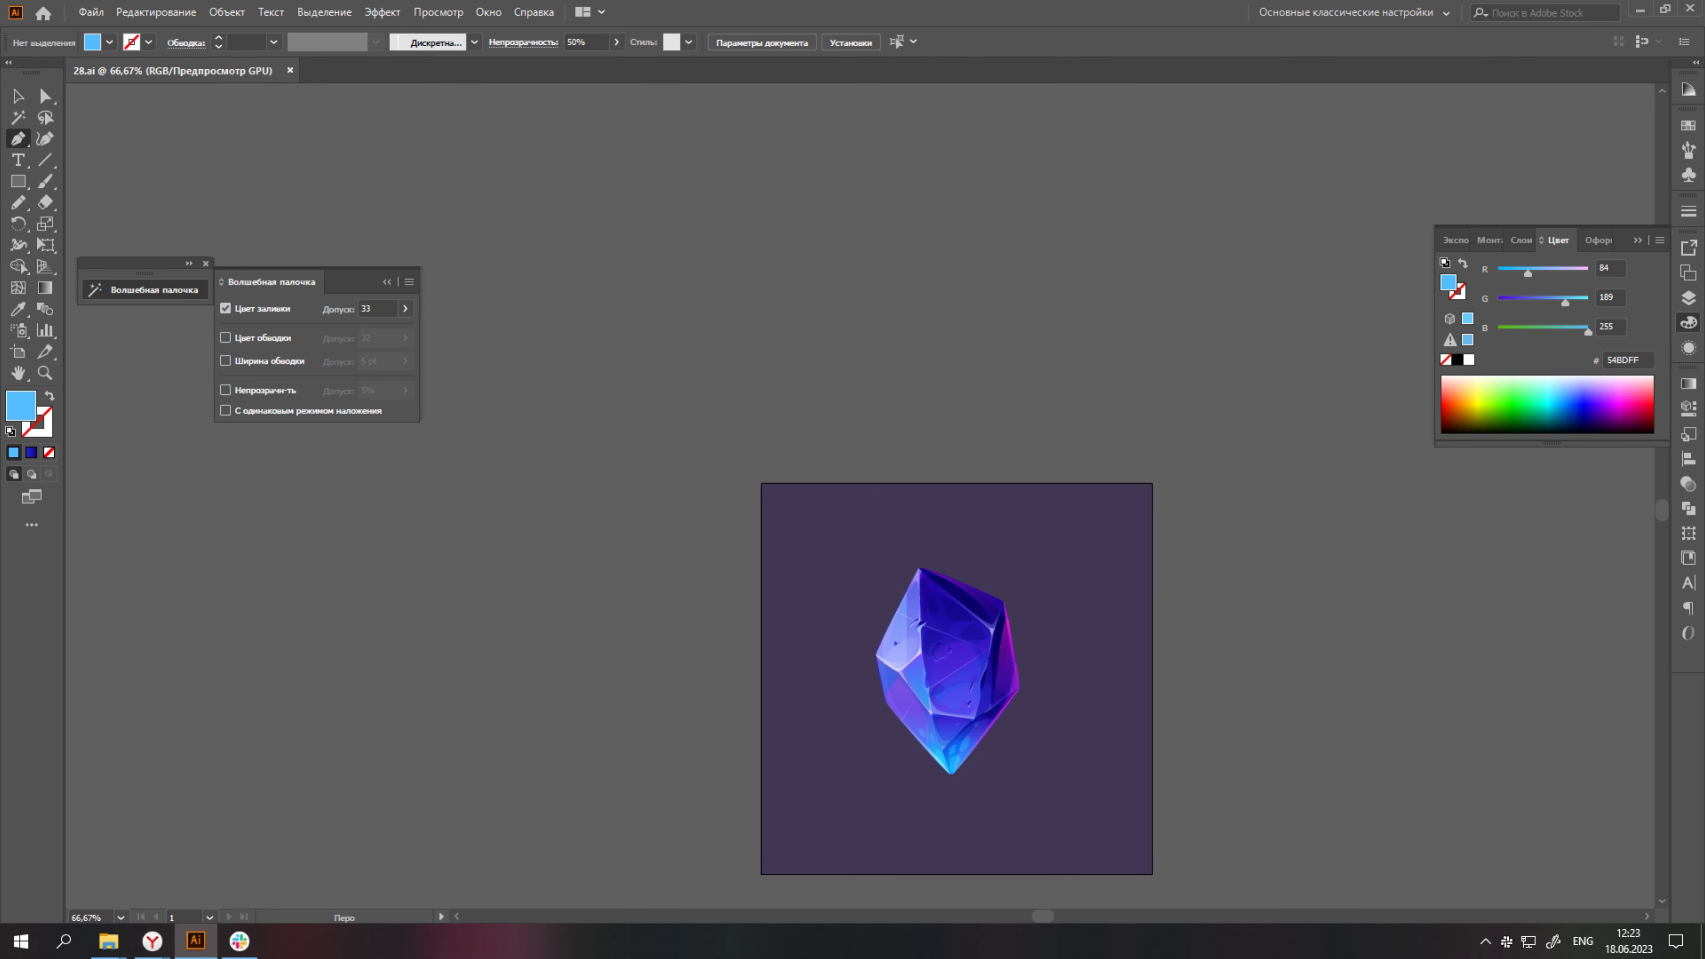
{"action": "key", "text": "a"}
{"action": "scroll", "coordinate": [1066, 717], "scroll_direction": "down", "scroll_amount": 1}
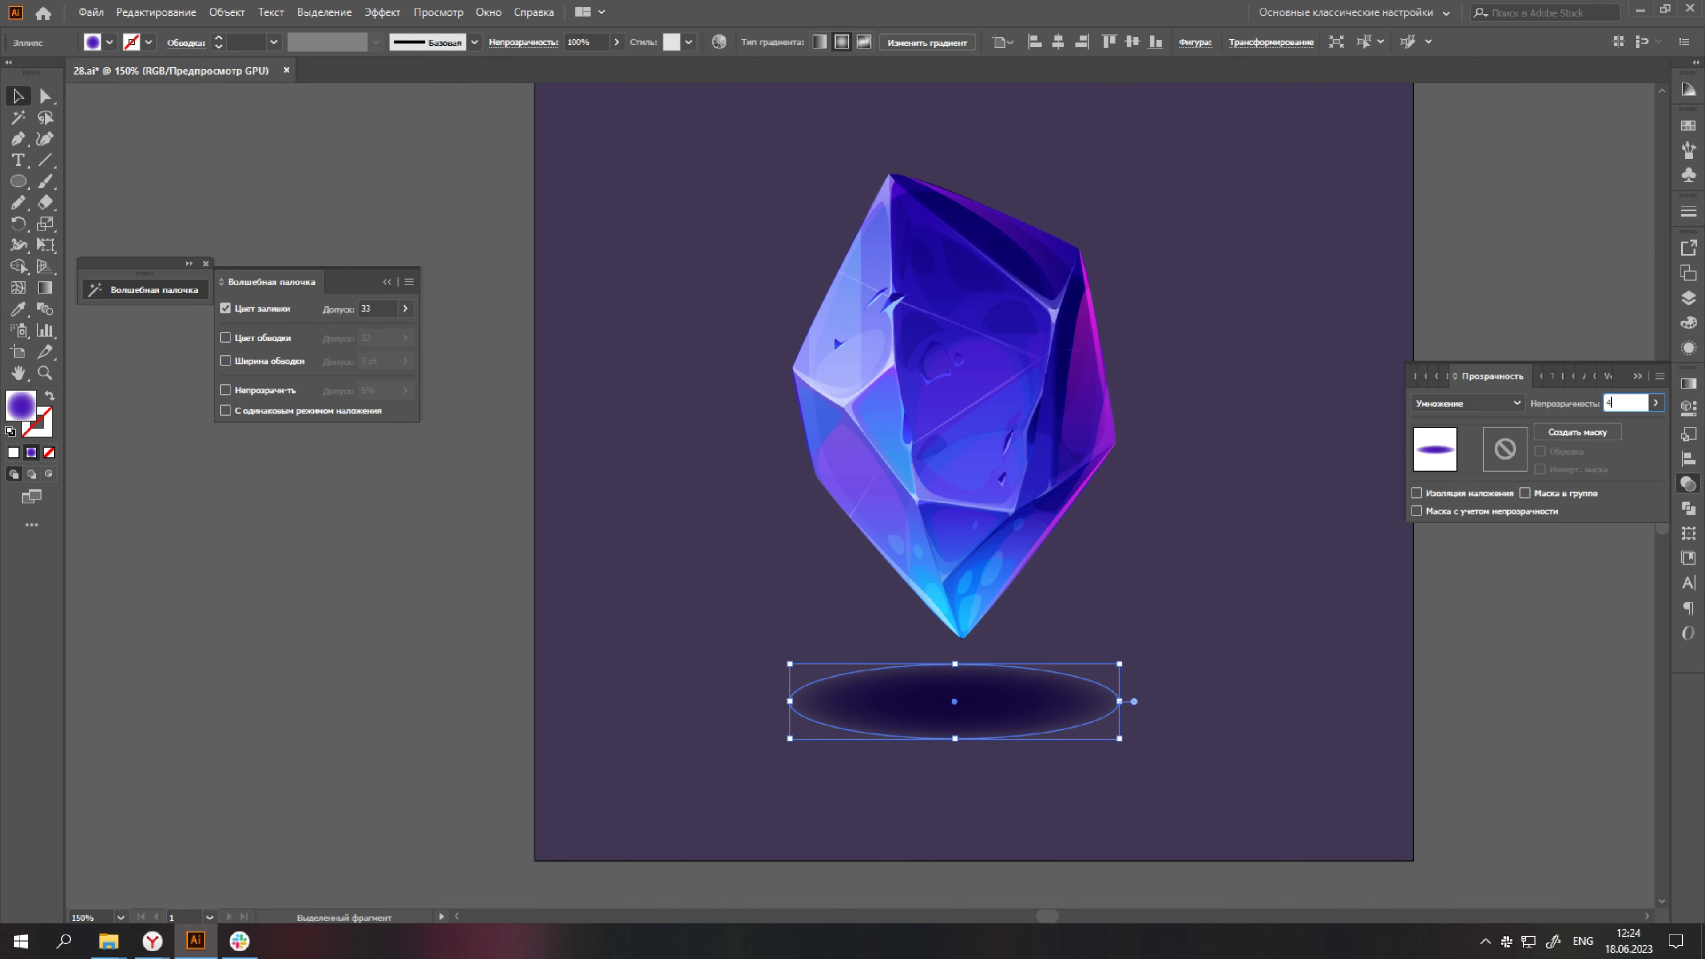
Give the floor ellipse a pale yellow inner gradient stop, flatten the radial gradient, and set 30% opacity.
{"action": "left_click", "coordinate": [1689, 386]}
{"action": "double_click", "coordinate": [1479, 542]}
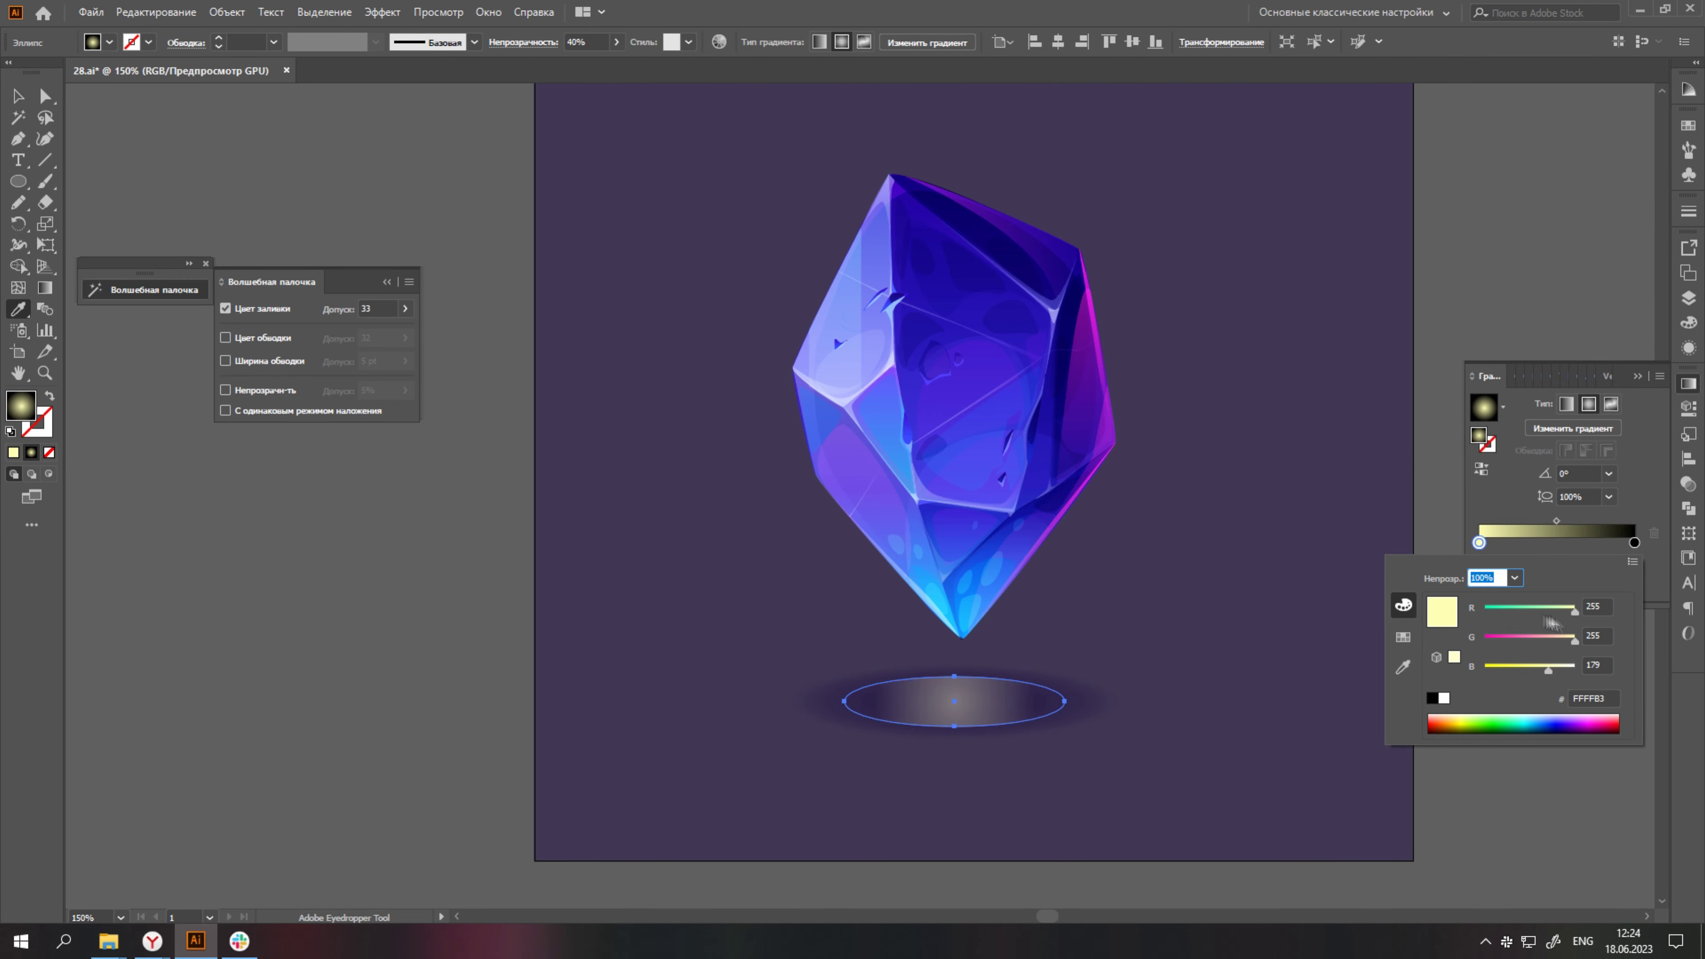
{"action": "key", "text": "g"}
{"action": "left_click_drag", "start_coordinate": [954, 618], "coordinate": [955, 680]}
{"action": "key", "text": "v"}
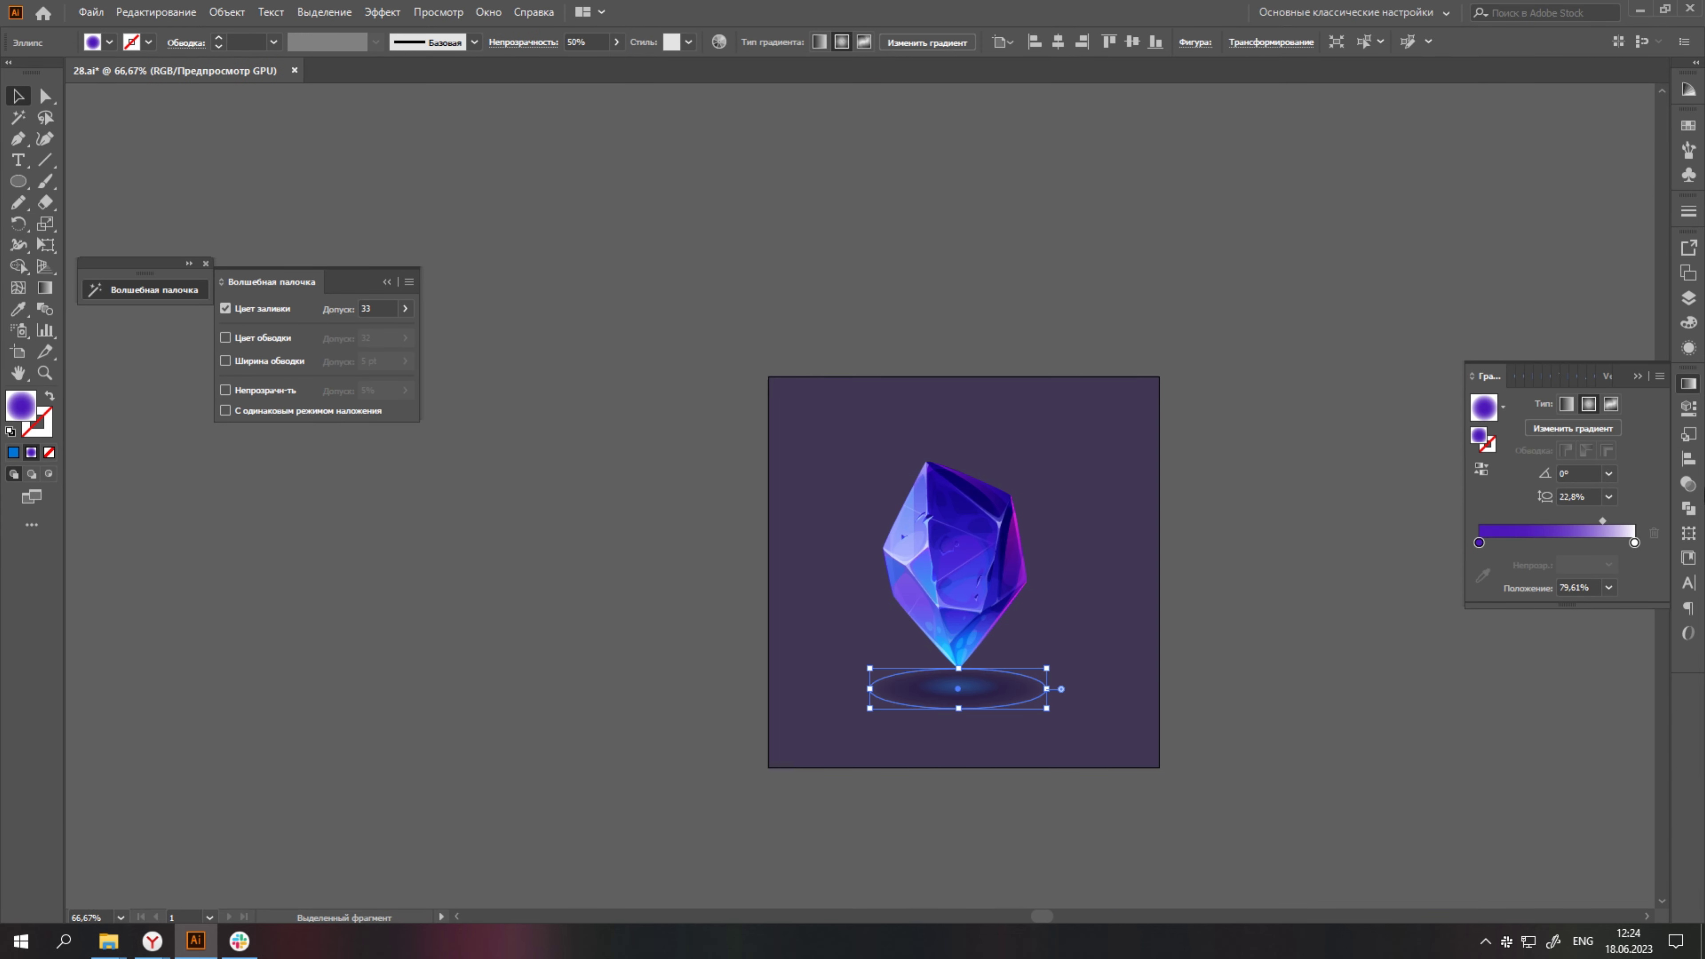
{"action": "type", "text": "0"}
{"action": "left_click", "coordinate": [1212, 680]}
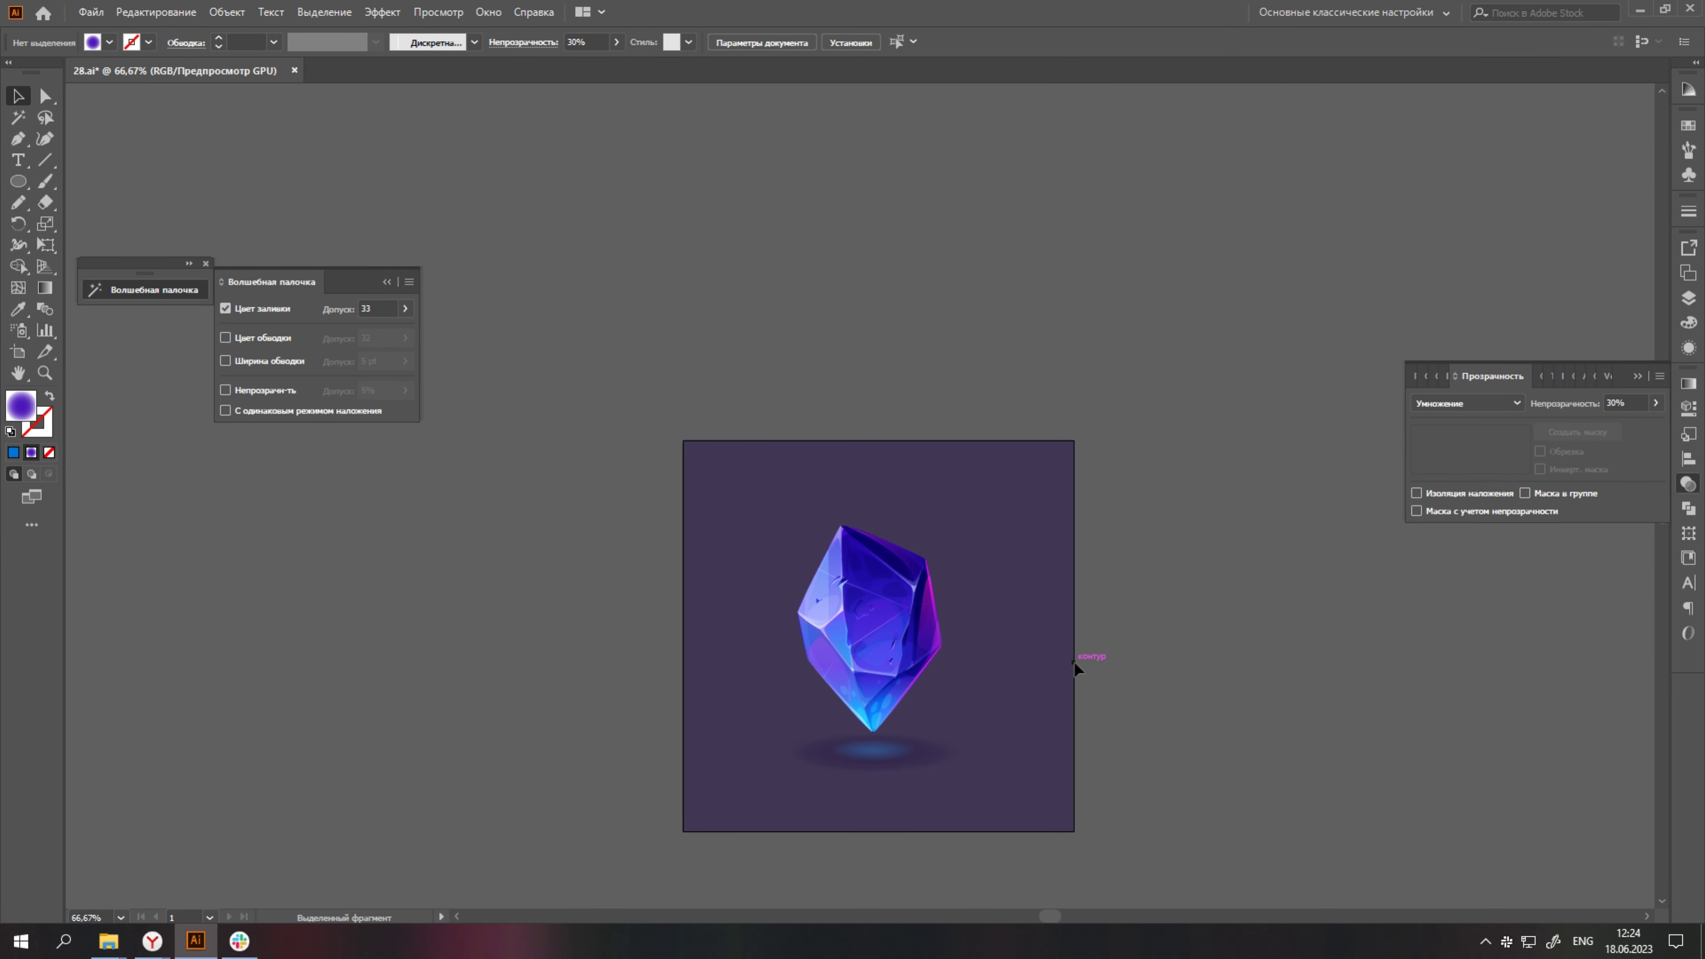
Save the artwork and select the crystal's right facet.
{"action": "key", "text": "ctrl+s"}
{"action": "scroll", "coordinate": [1012, 643], "scroll_direction": "up", "scroll_amount": 1}
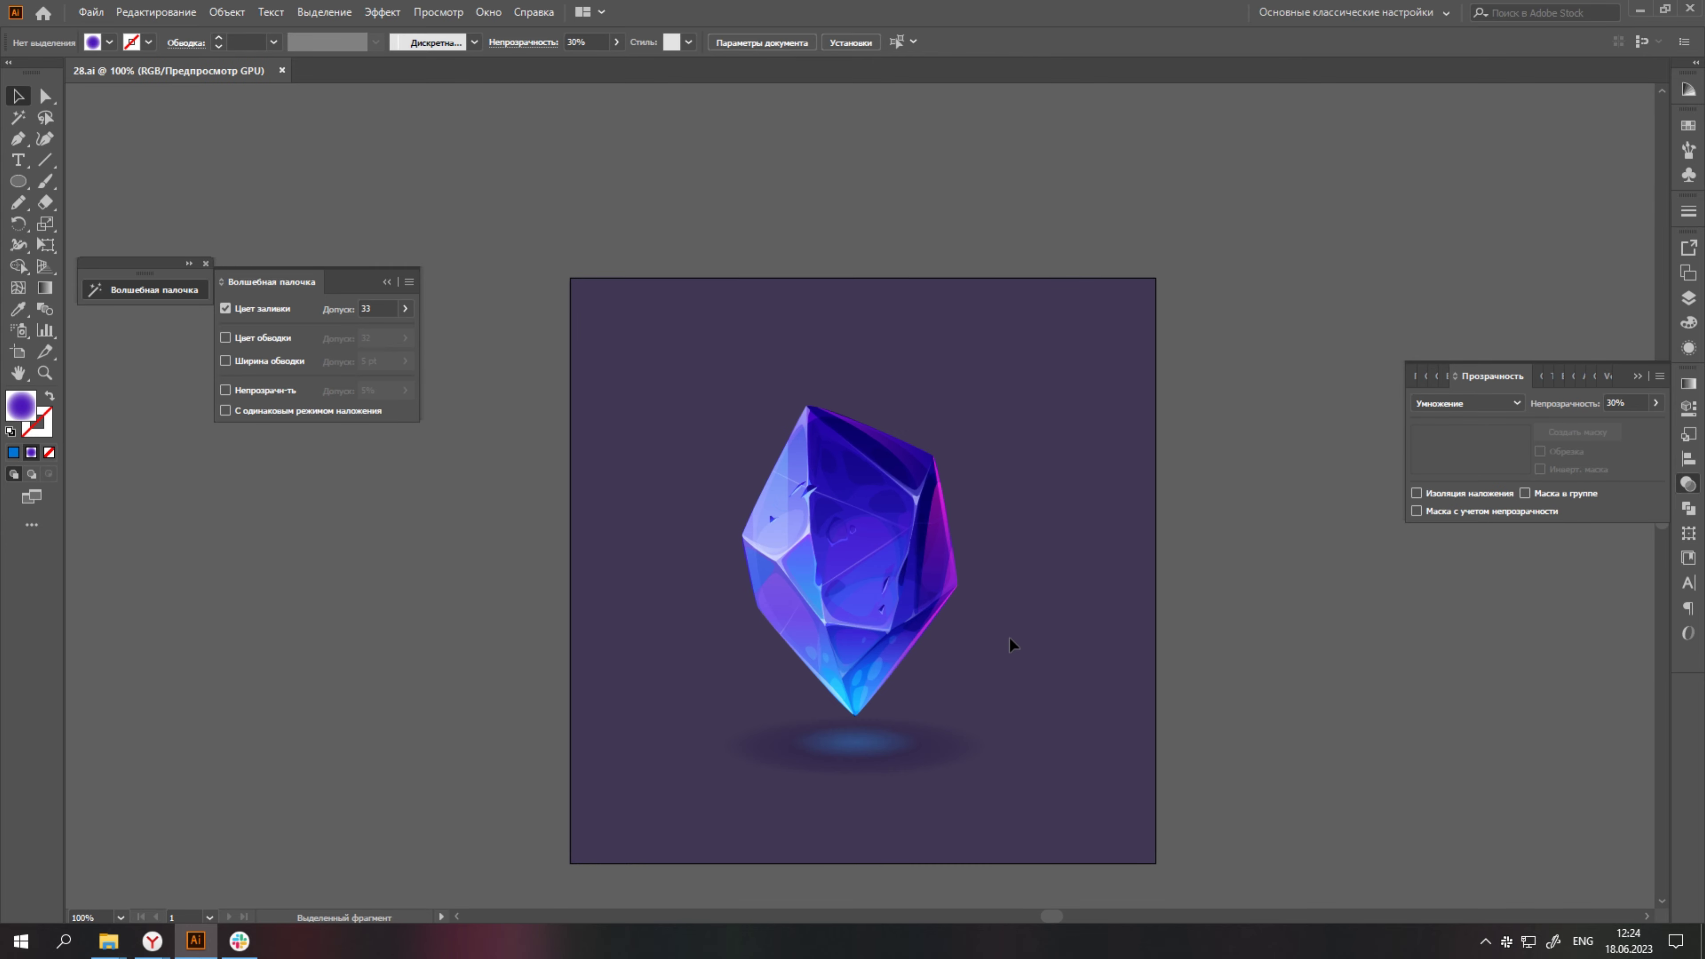
{"action": "scroll", "coordinate": [912, 631], "scroll_direction": "up", "scroll_amount": 1}
{"action": "left_click", "coordinate": [957, 550]}
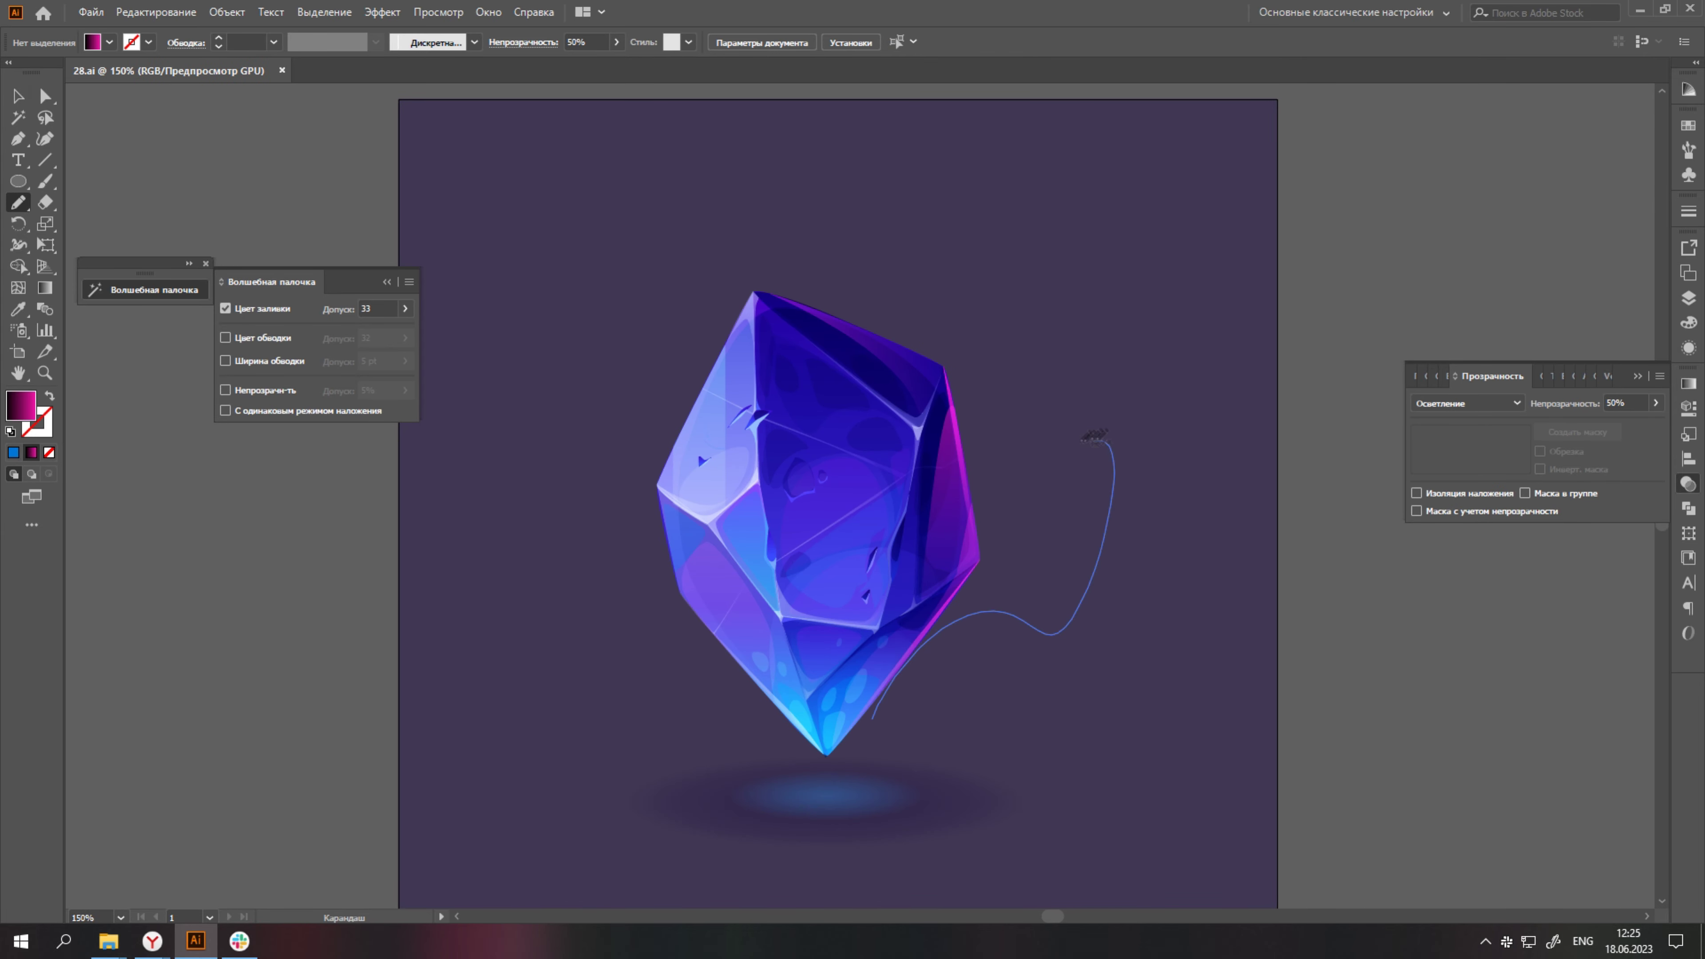
Pencil smoke wisps on both sides of the crystal, sample the blue gradient, and set transparency.
{"action": "left_click_drag", "start_coordinate": [873, 698], "coordinate": [871, 717]}
{"action": "mouse_move", "coordinate": [775, 714]}
{"action": "left_mouse_down"}
{"action": "mouse_move", "coordinate": [635, 462]}
{"action": "mouse_move", "coordinate": [791, 717]}
{"action": "left_mouse_up"}
{"action": "key", "text": "i"}
{"action": "left_click", "coordinate": [1135, 500]}
{"action": "left_click", "coordinate": [1485, 475]}
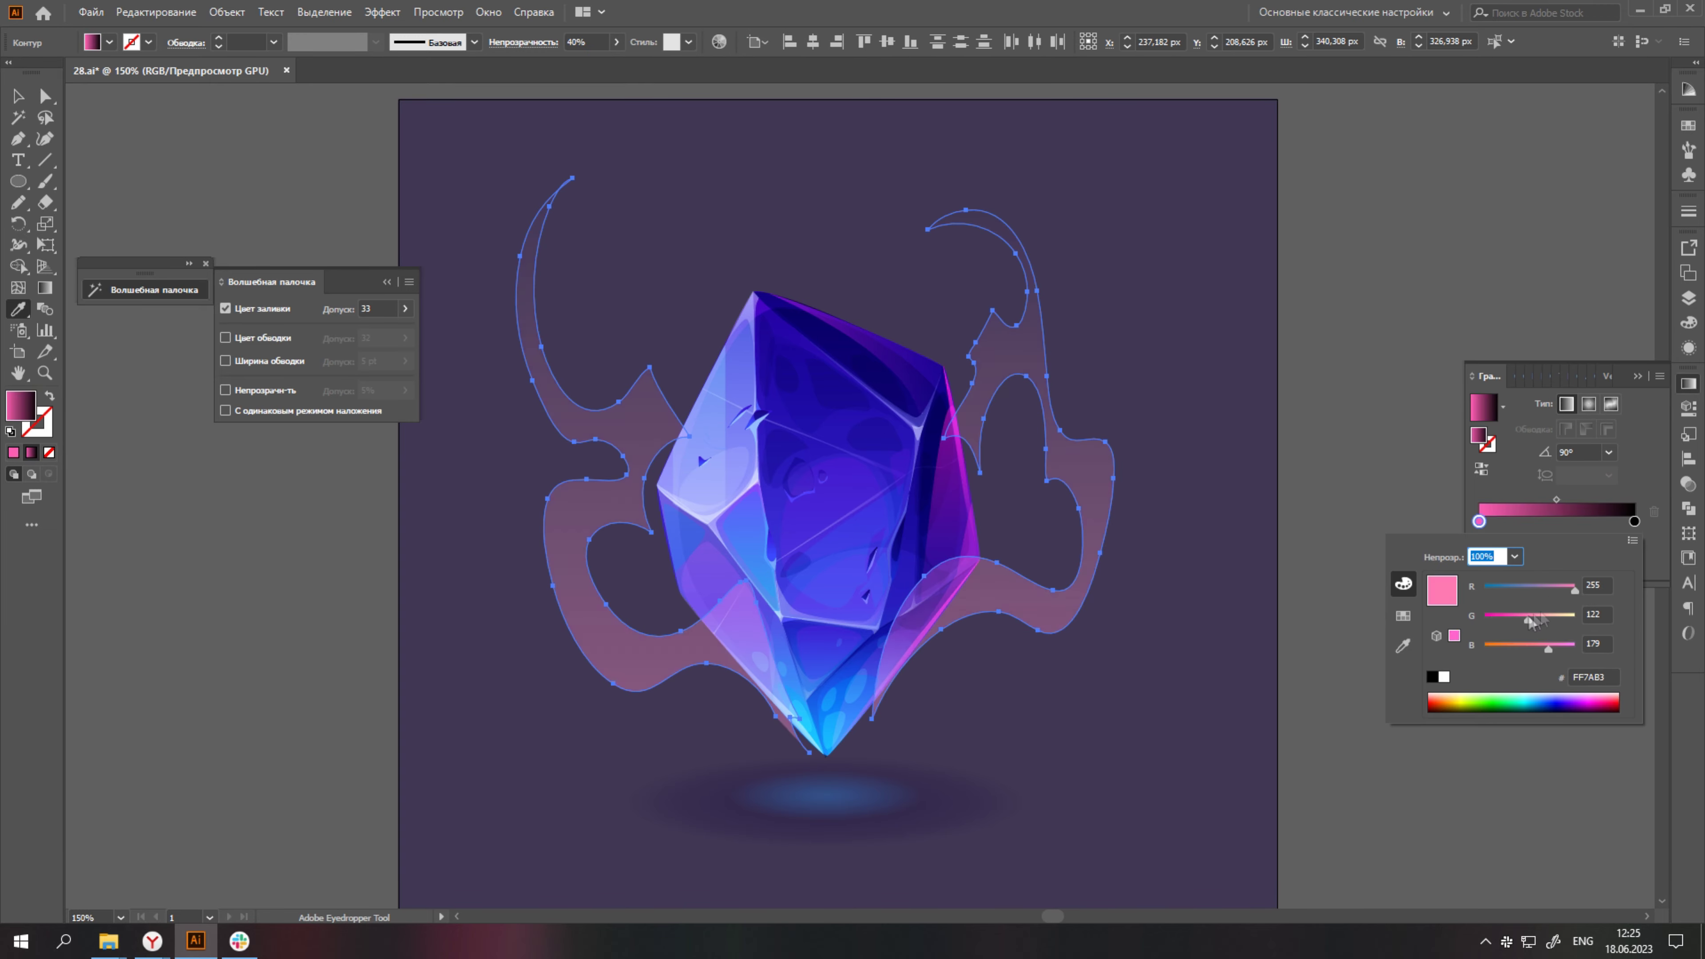
{"action": "key", "text": "ctrl+1"}
{"action": "left_click", "coordinate": [1689, 485]}
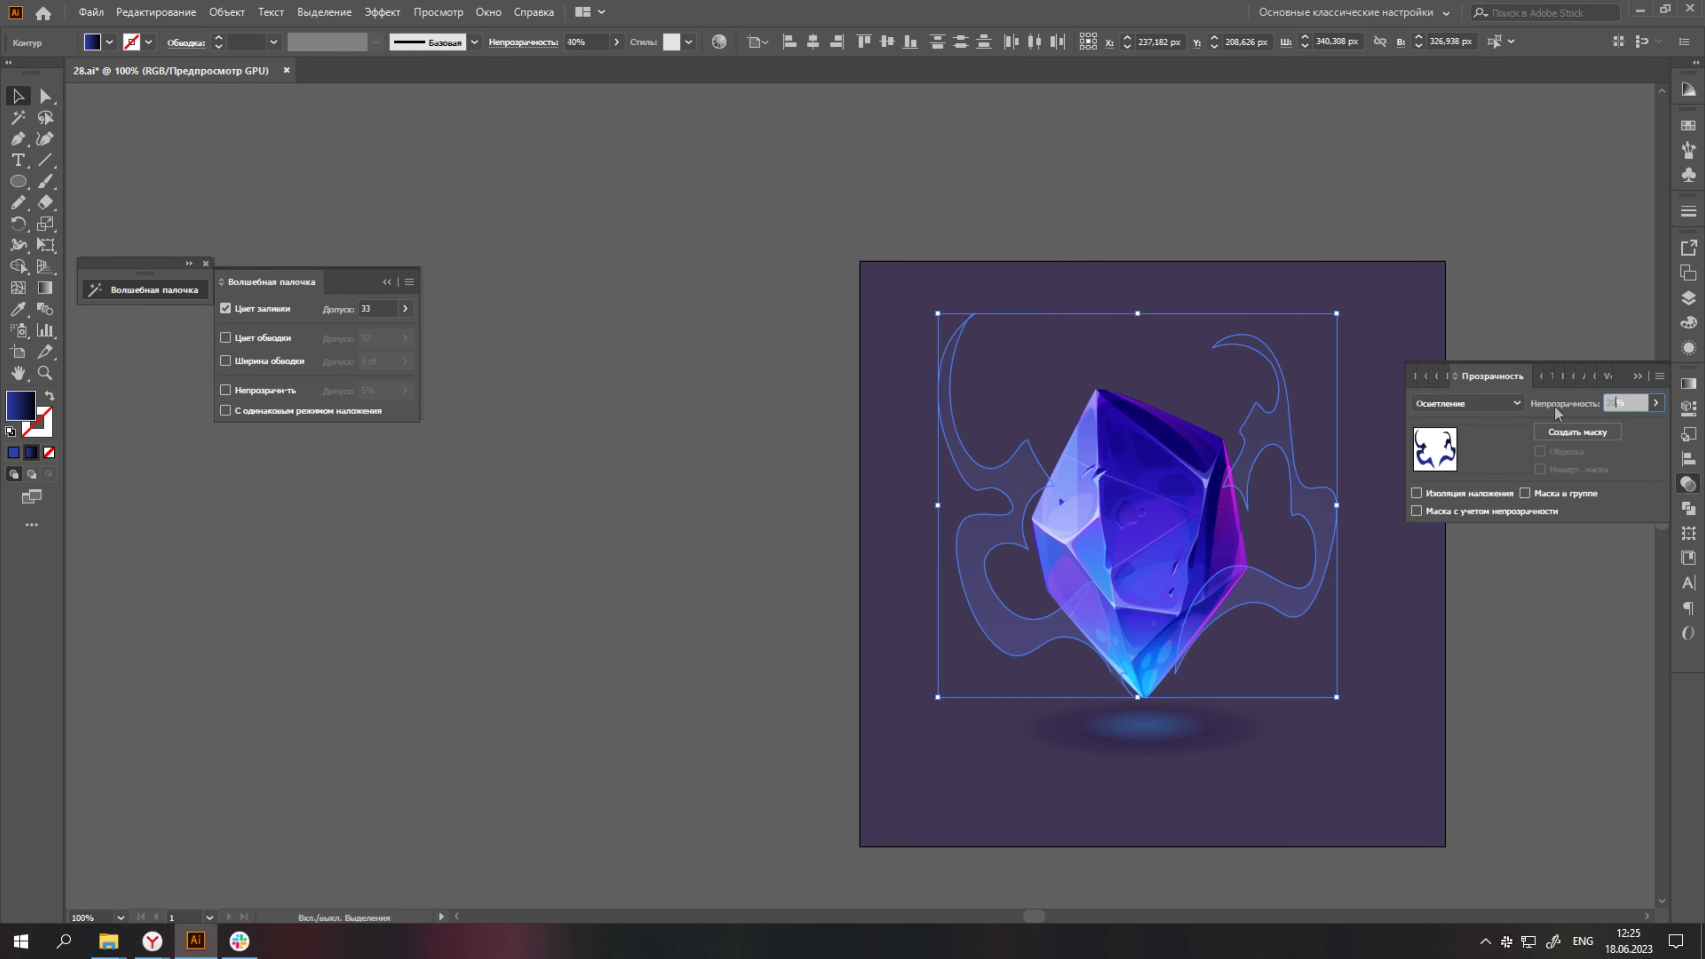
{"action": "key", "text": "ctrl+shift+a"}
Draw another smoke wisp around the crystal, then undo it.
{"action": "key", "text": "ctrl+plus"}
{"action": "left_click_drag", "start_coordinate": [705, 648], "coordinate": [630, 600]}
{"action": "key", "text": "v"}
{"action": "key", "text": "ctrl+minus"}
{"action": "key", "text": "ctrl+minus"}
{"action": "key", "text": "ctrl+minus"}
{"action": "key", "text": "ctrl+shift+a"}
{"action": "key", "text": "ctrl+1"}
{"action": "key", "text": "n"}
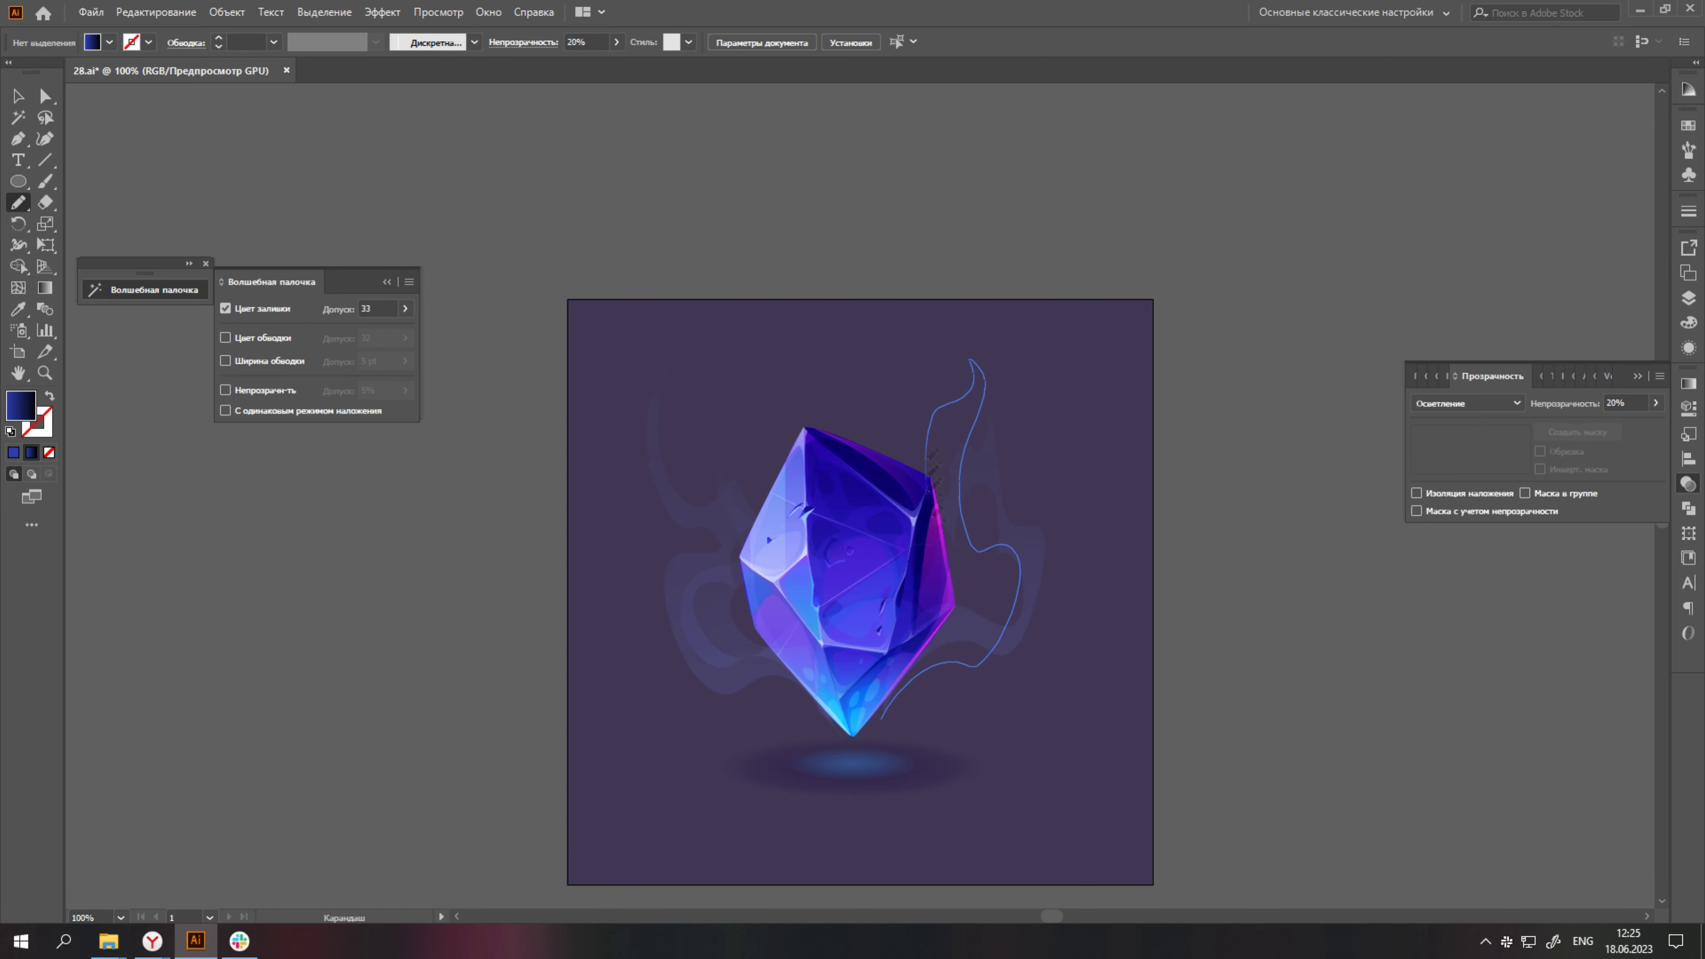
{"action": "key", "text": "ctrl+z"}
Adjust the stop colour of the wisps' blue gradient.
{"action": "key", "text": "ctrl+plus"}
{"action": "key", "text": "a"}
{"action": "double_click", "coordinate": [1478, 522]}
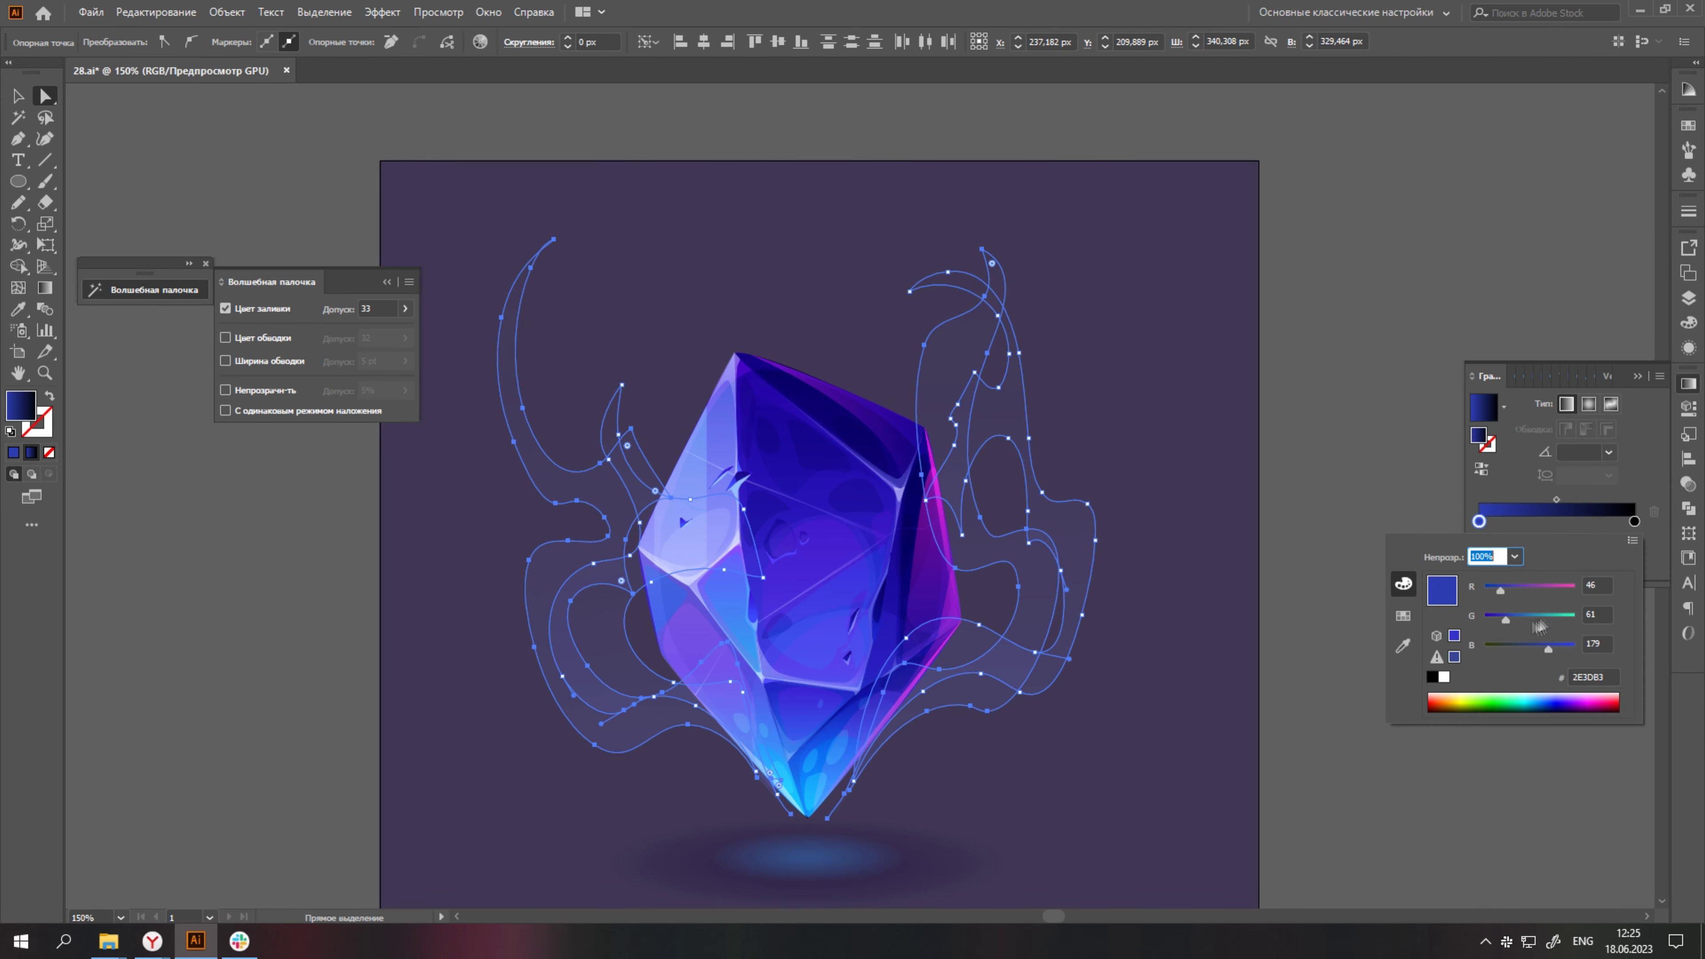
{"action": "key", "text": "ctrl+shift+a"}
{"action": "key", "text": "ctrl+minus"}
{"action": "key", "text": "ctrl+minus"}
{"action": "key", "text": "ctrl+1"}
{"action": "key", "text": "n"}
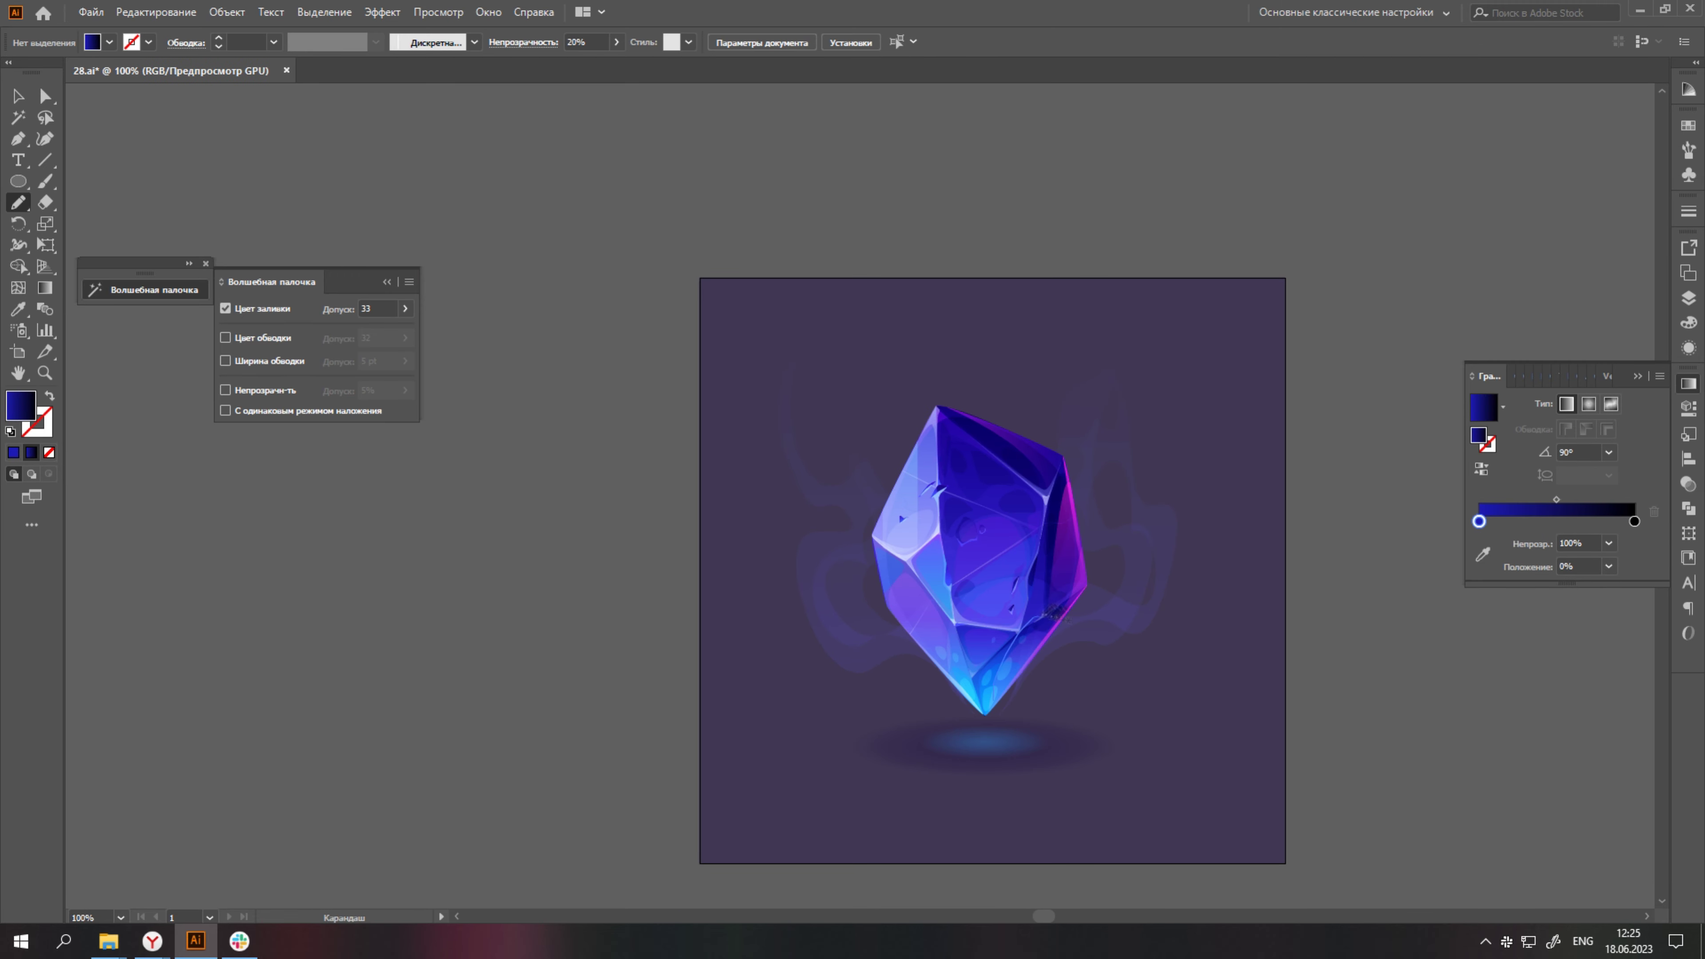
Draw a wisp curling above the crystal's right side, then undo the dark result.
{"action": "left_click_drag", "start_coordinate": [1035, 378], "coordinate": [996, 685]}
{"action": "key", "text": "a"}
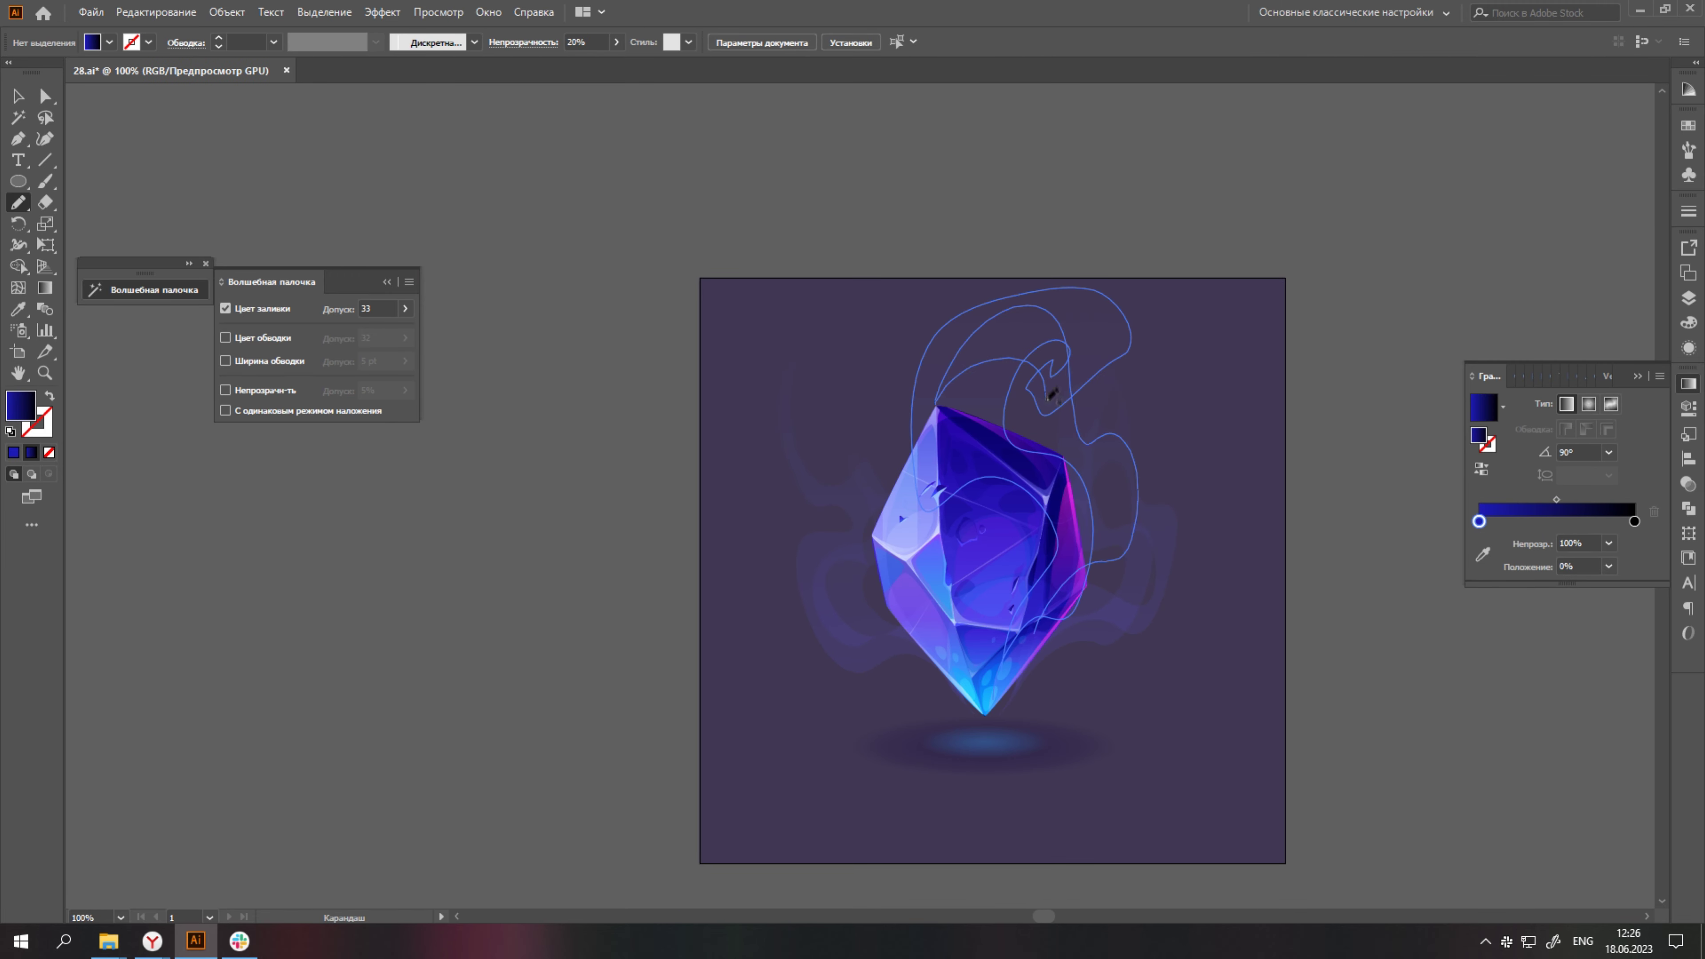
{"action": "key", "text": "ctrl+z"}
{"action": "key", "text": "ctrl+minus"}
{"action": "key", "text": "ctrl+plus"}
{"action": "key", "text": "ctrl+plus"}
{"action": "key", "text": "v"}
Select and inspect the gradient-filled smoke wisps, then deselect everything.
{"action": "left_click", "coordinate": [1154, 473]}
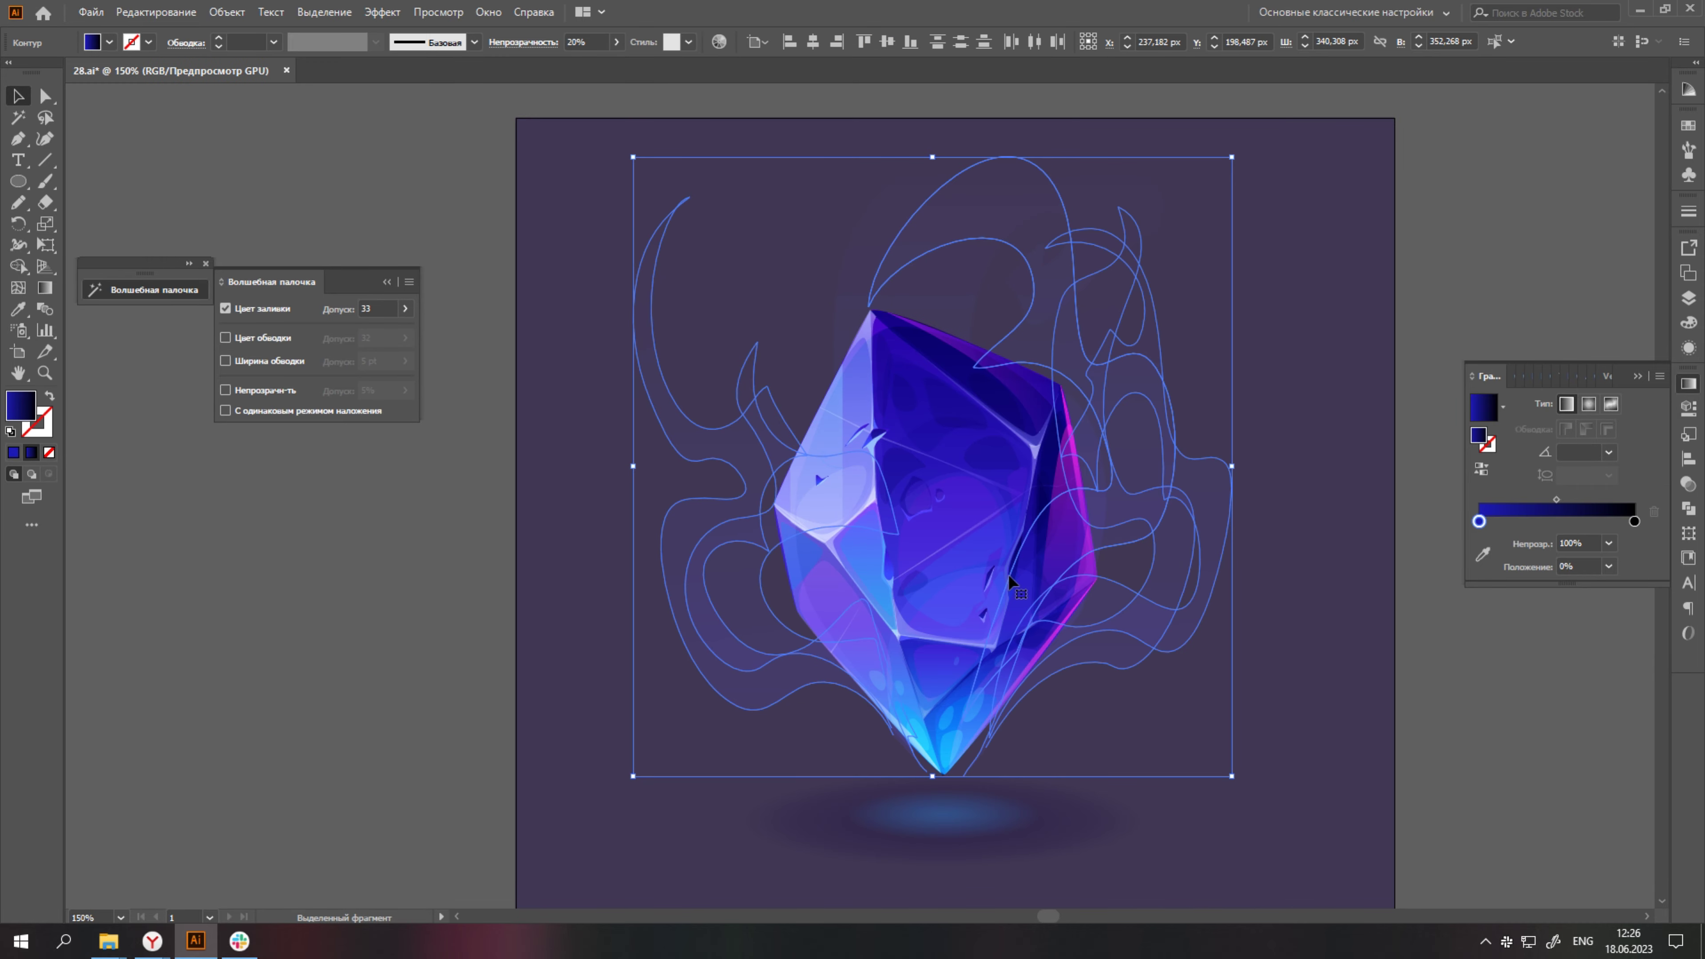
{"action": "key", "text": "ctrl+minus"}
{"action": "left_click", "coordinate": [1328, 640]}
{"action": "key", "text": "ctrl+1"}
{"action": "key", "text": "n"}
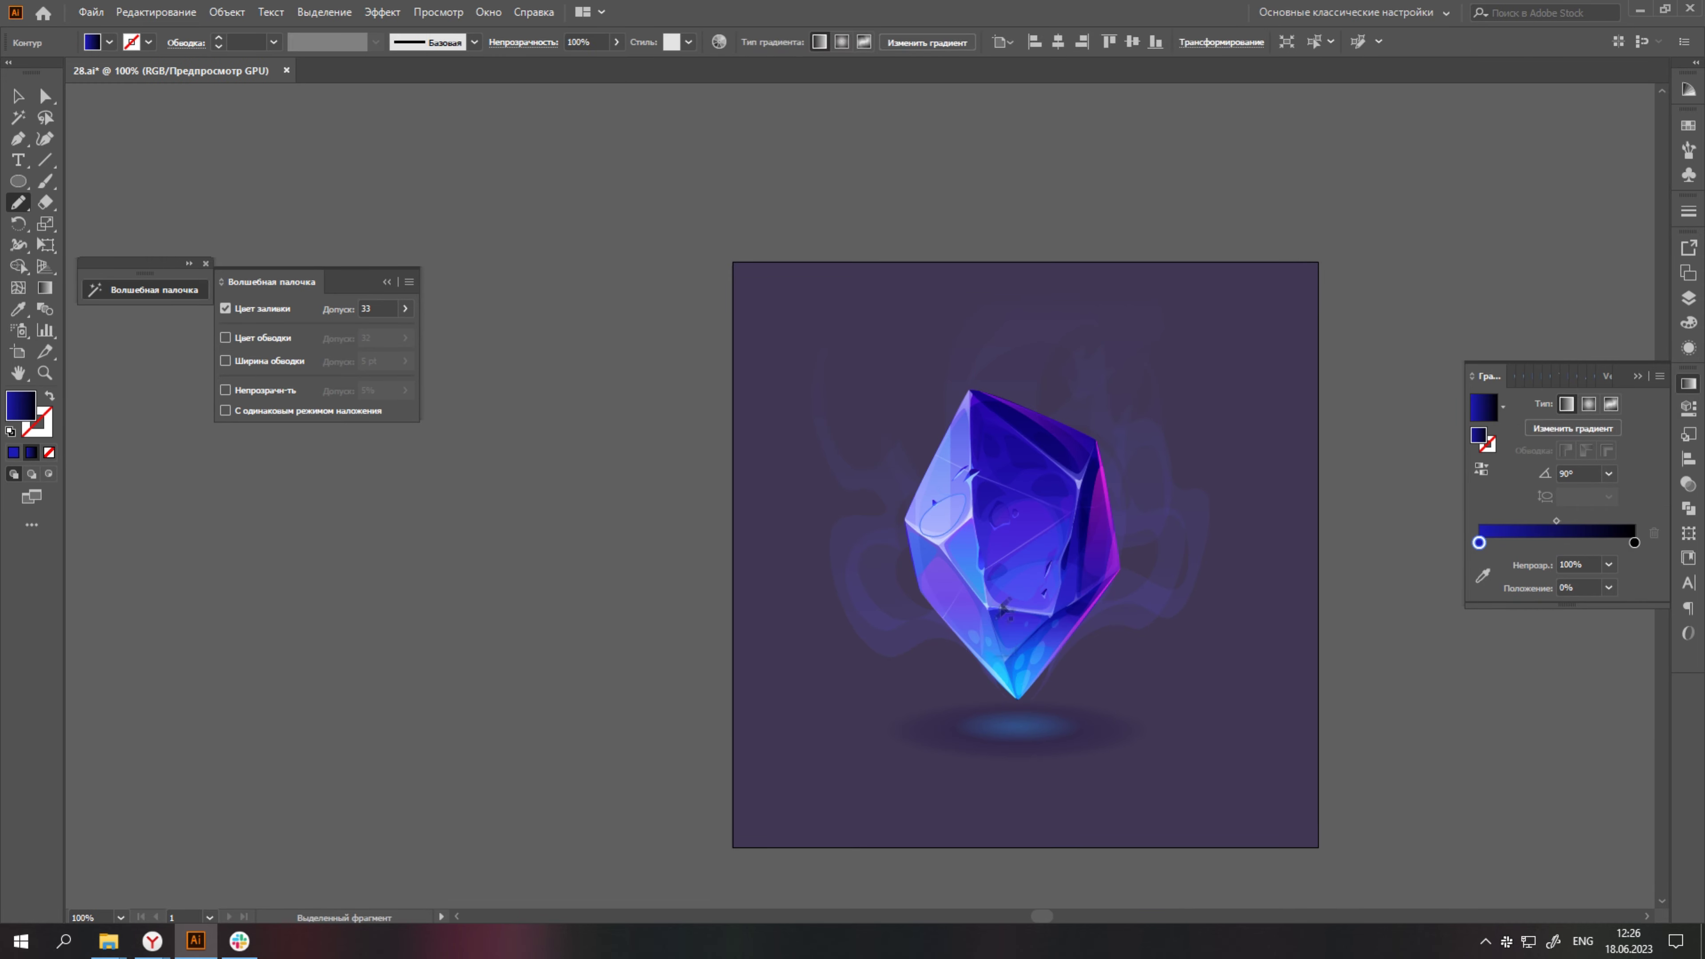
{"action": "key", "text": "ctrl+shift+a"}
{"action": "scroll", "coordinate": [1115, 583], "scroll_direction": "right", "scroll_amount": 1}
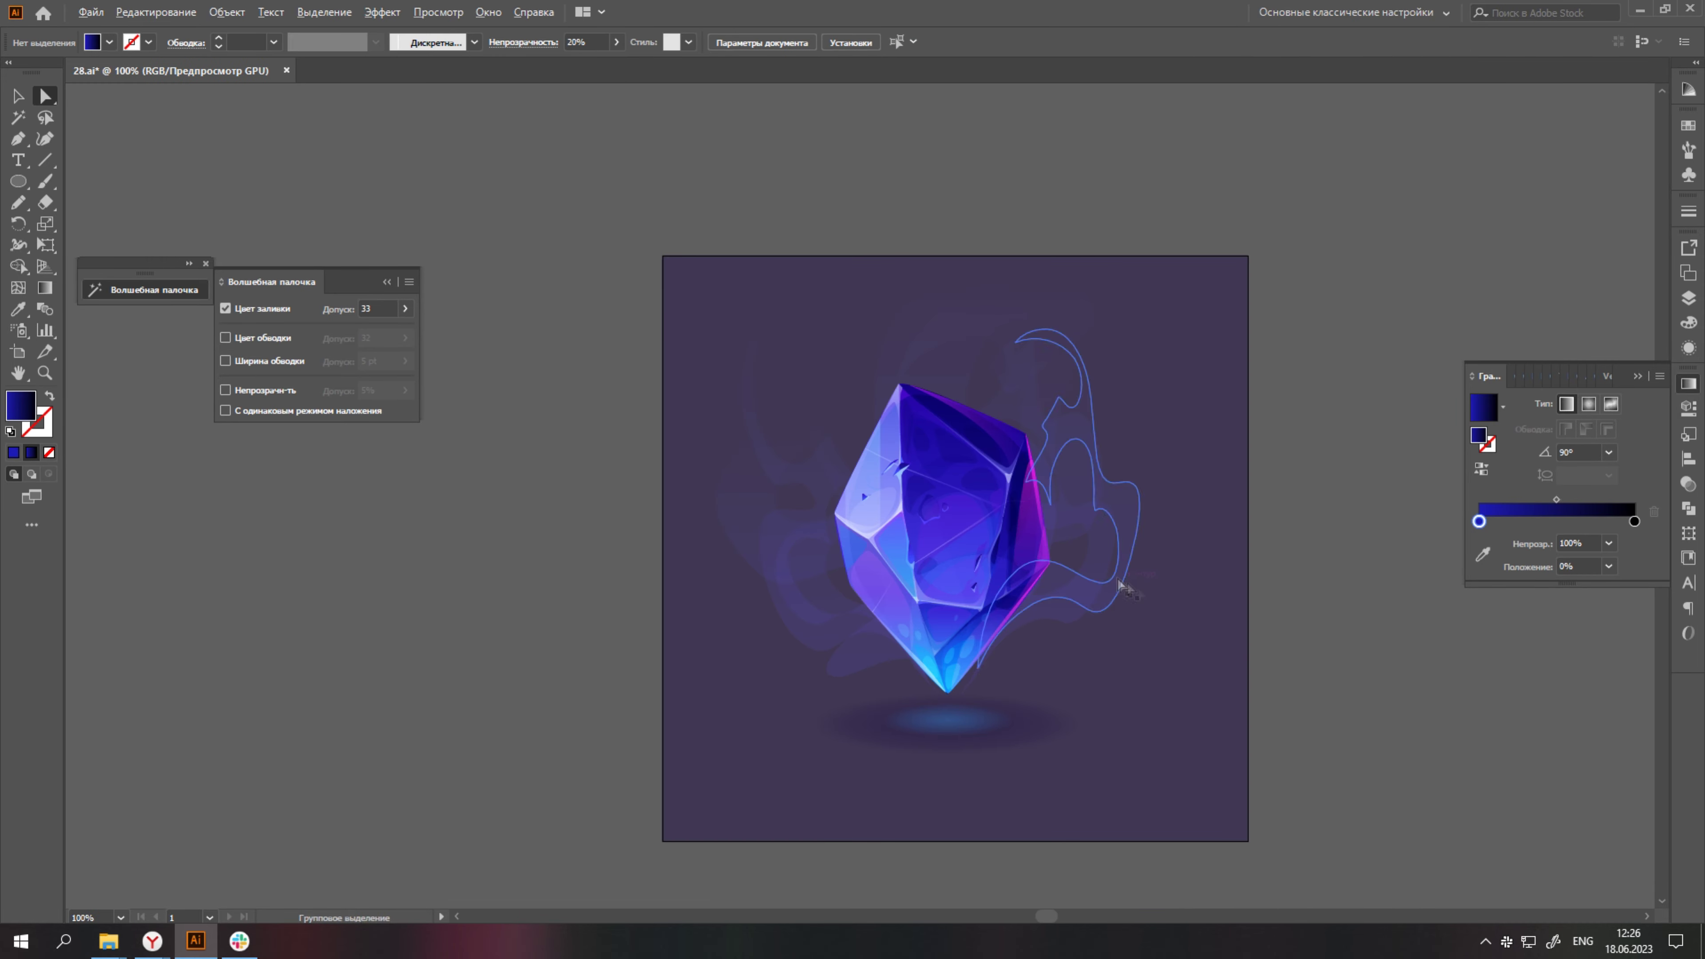
{"action": "scroll", "coordinate": [1249, 672], "scroll_direction": "up", "scroll_amount": 1}
{"action": "key", "text": "a"}
{"action": "scroll", "coordinate": [893, 745], "scroll_direction": "up", "scroll_amount": 4}
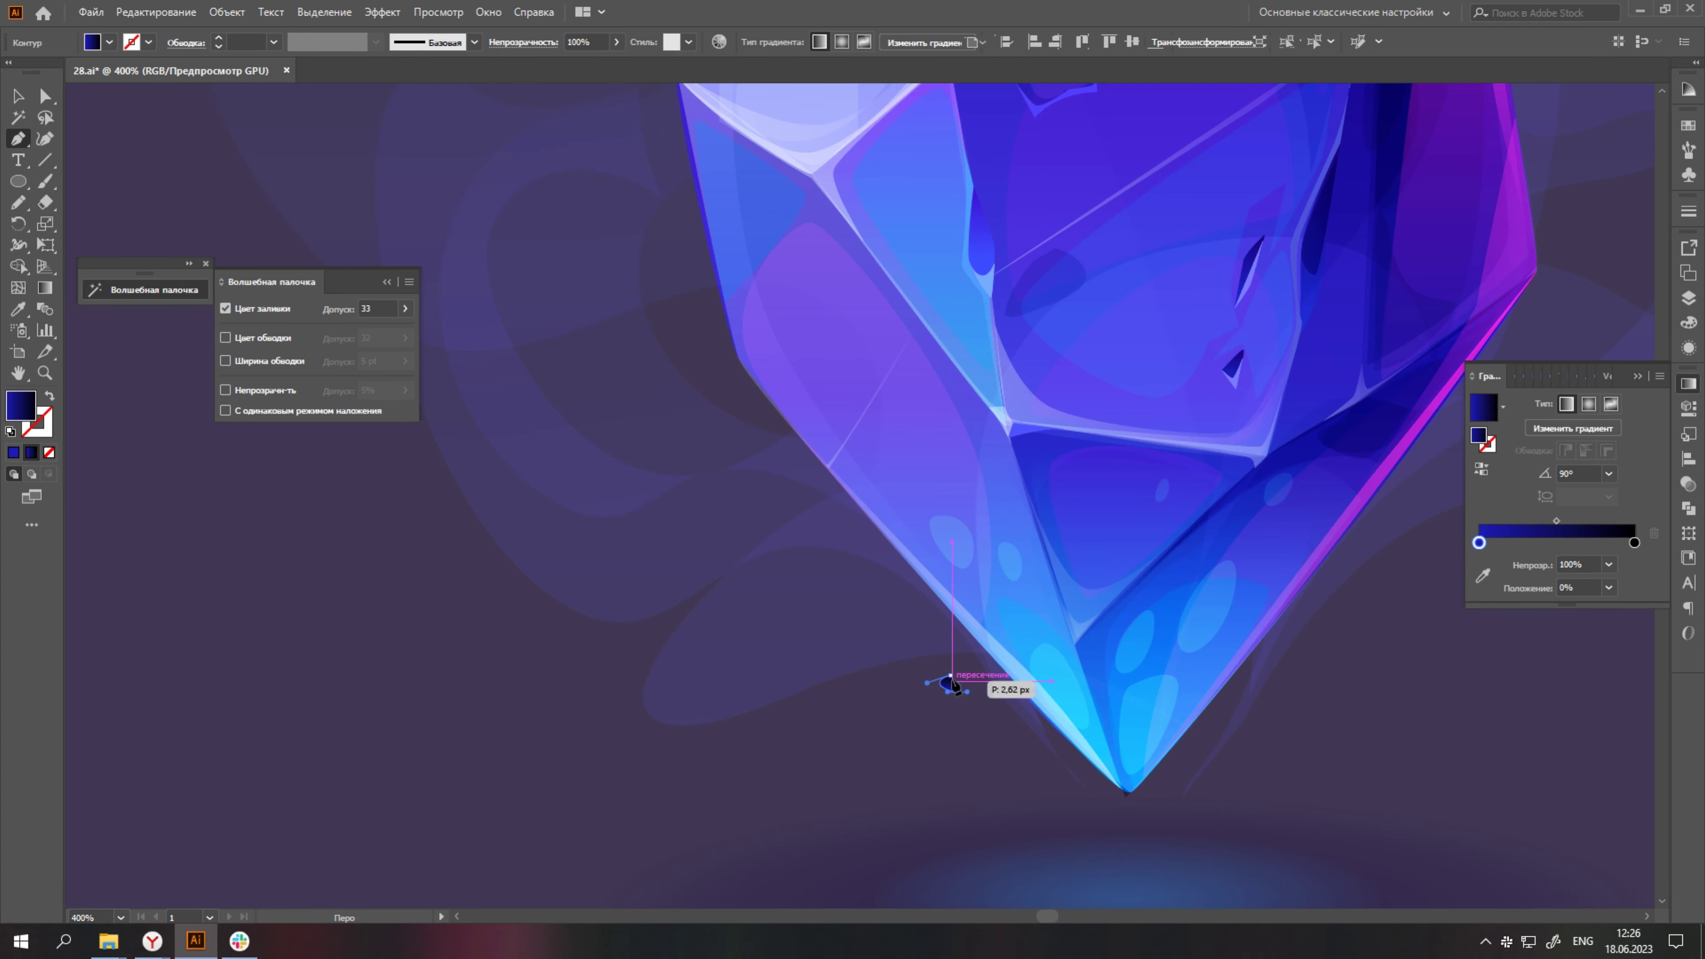
Draw a small particle ellipse with the Pen tool near the crystal tip.
{"action": "key", "text": "p"}
{"action": "left_click_drag", "start_coordinate": [883, 739], "coordinate": [874, 728]}
{"action": "scroll", "coordinate": [1247, 741], "scroll_direction": "up", "scroll_amount": 1}
Colour the small particle ellipses around the crystal's lower half cyan.
{"action": "key", "text": "a"}
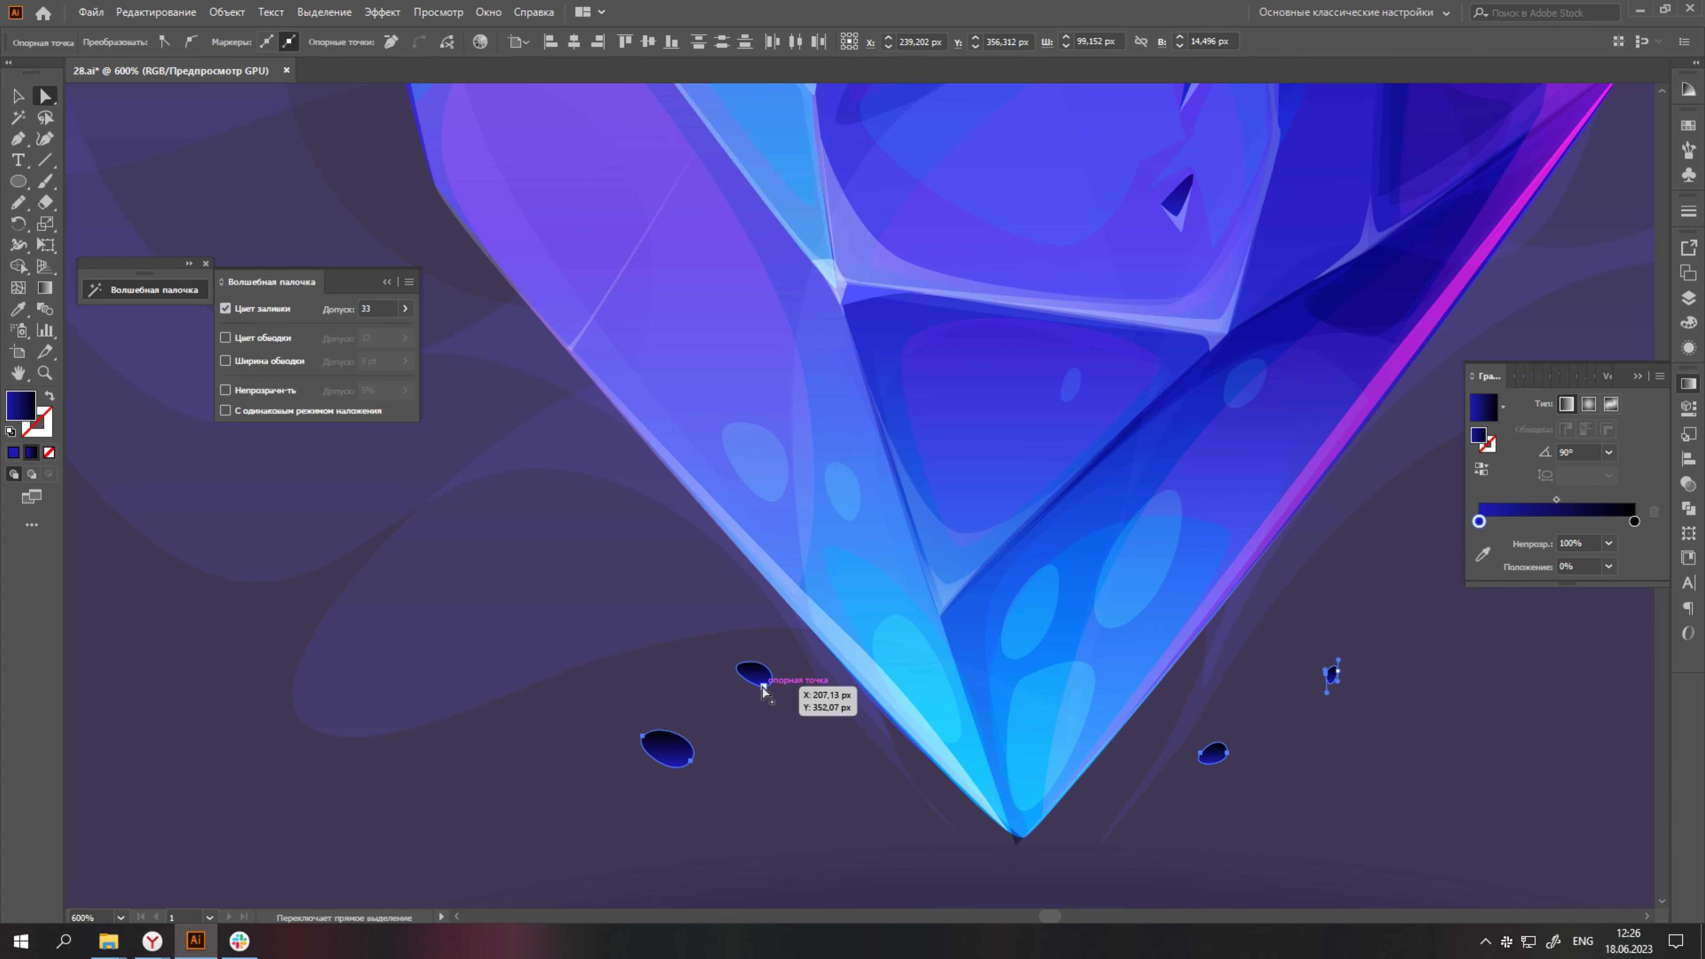
{"action": "left_click", "coordinate": [755, 672], "text": "shift"}
{"action": "key", "text": "F6"}
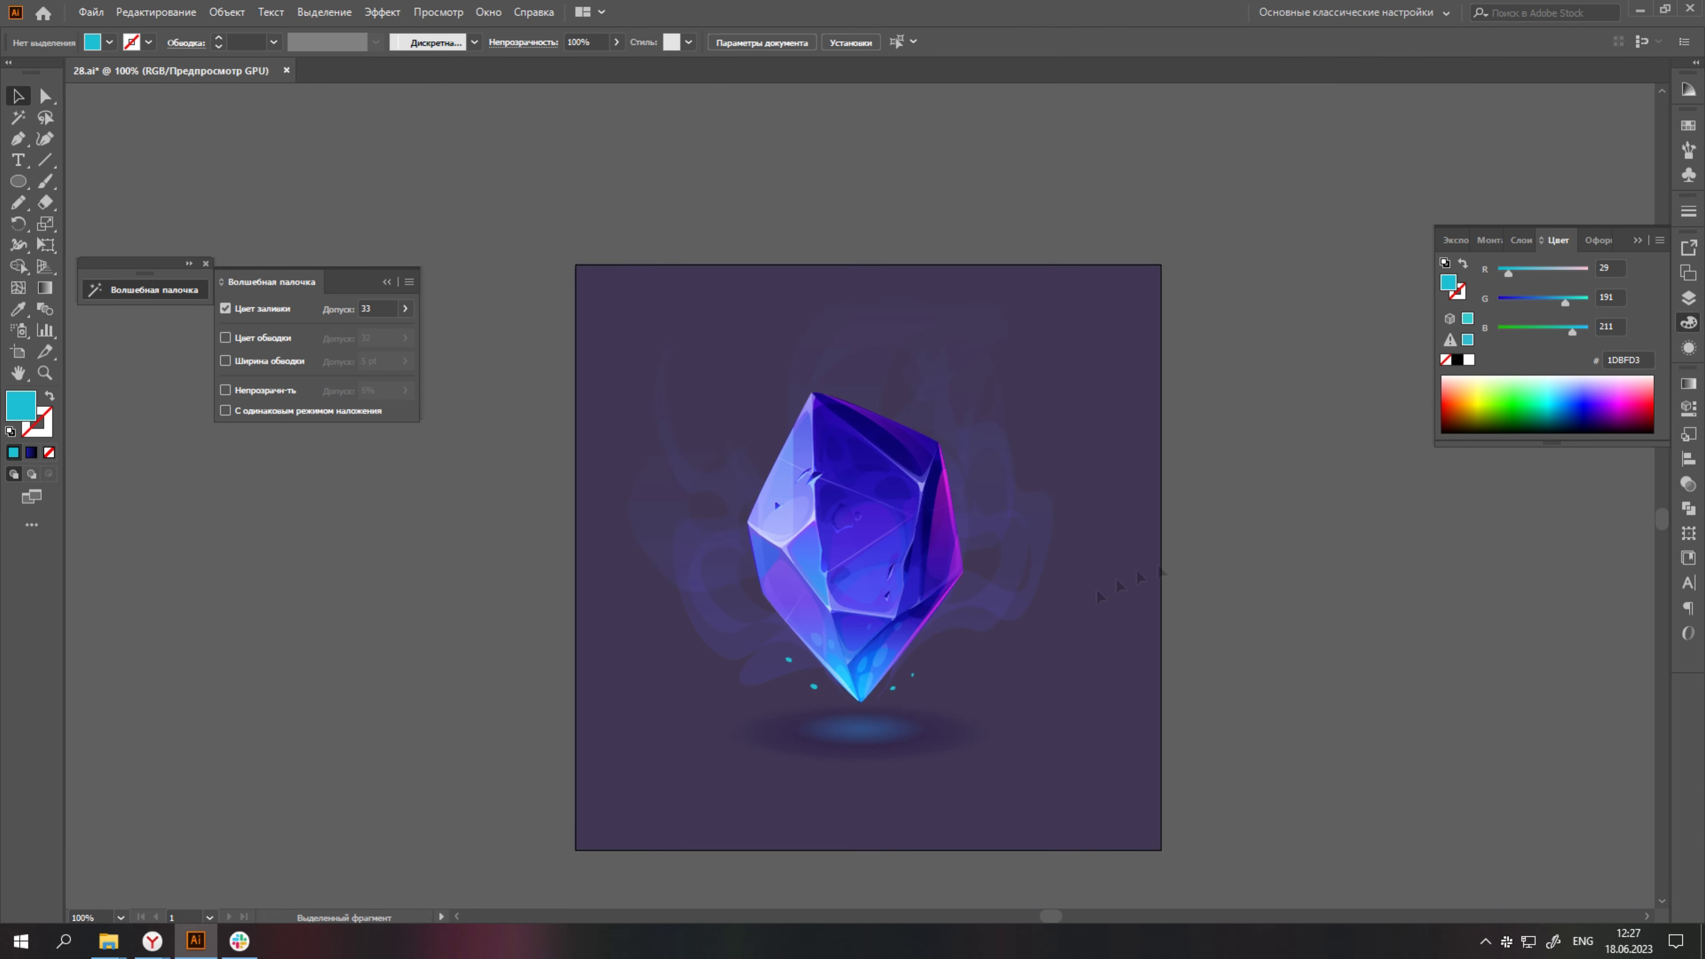
{"action": "scroll", "coordinate": [911, 686], "scroll_direction": "up", "scroll_amount": 3}
{"action": "left_click", "coordinate": [880, 692]}
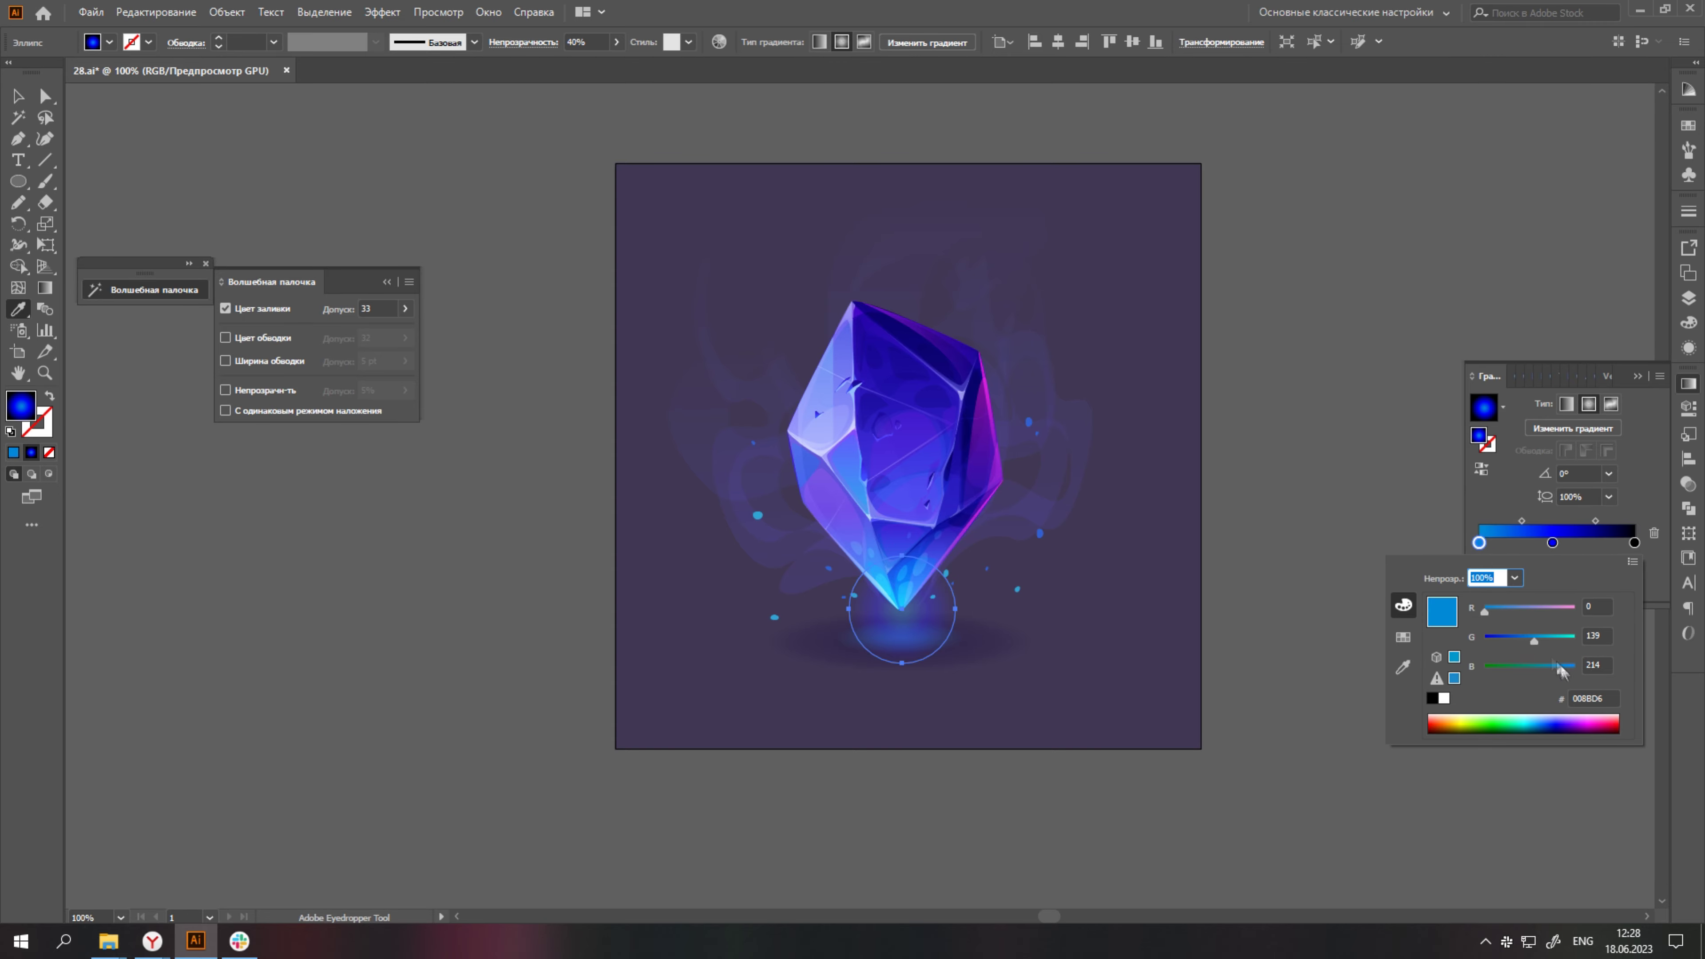
Adjust the tip glow's gradient stops and enlarge the circle around the crystal tip.
{"action": "left_click_drag", "start_coordinate": [1552, 542], "coordinate": [1542, 543]}
{"action": "double_click", "coordinate": [1479, 543]}
{"action": "mouse_move", "coordinate": [983, 485]}
{"action": "left_mouse_down"}
{"action": "mouse_move", "coordinate": [1012, 463]}
{"action": "mouse_move", "coordinate": [989, 551]}
{"action": "left_mouse_up"}
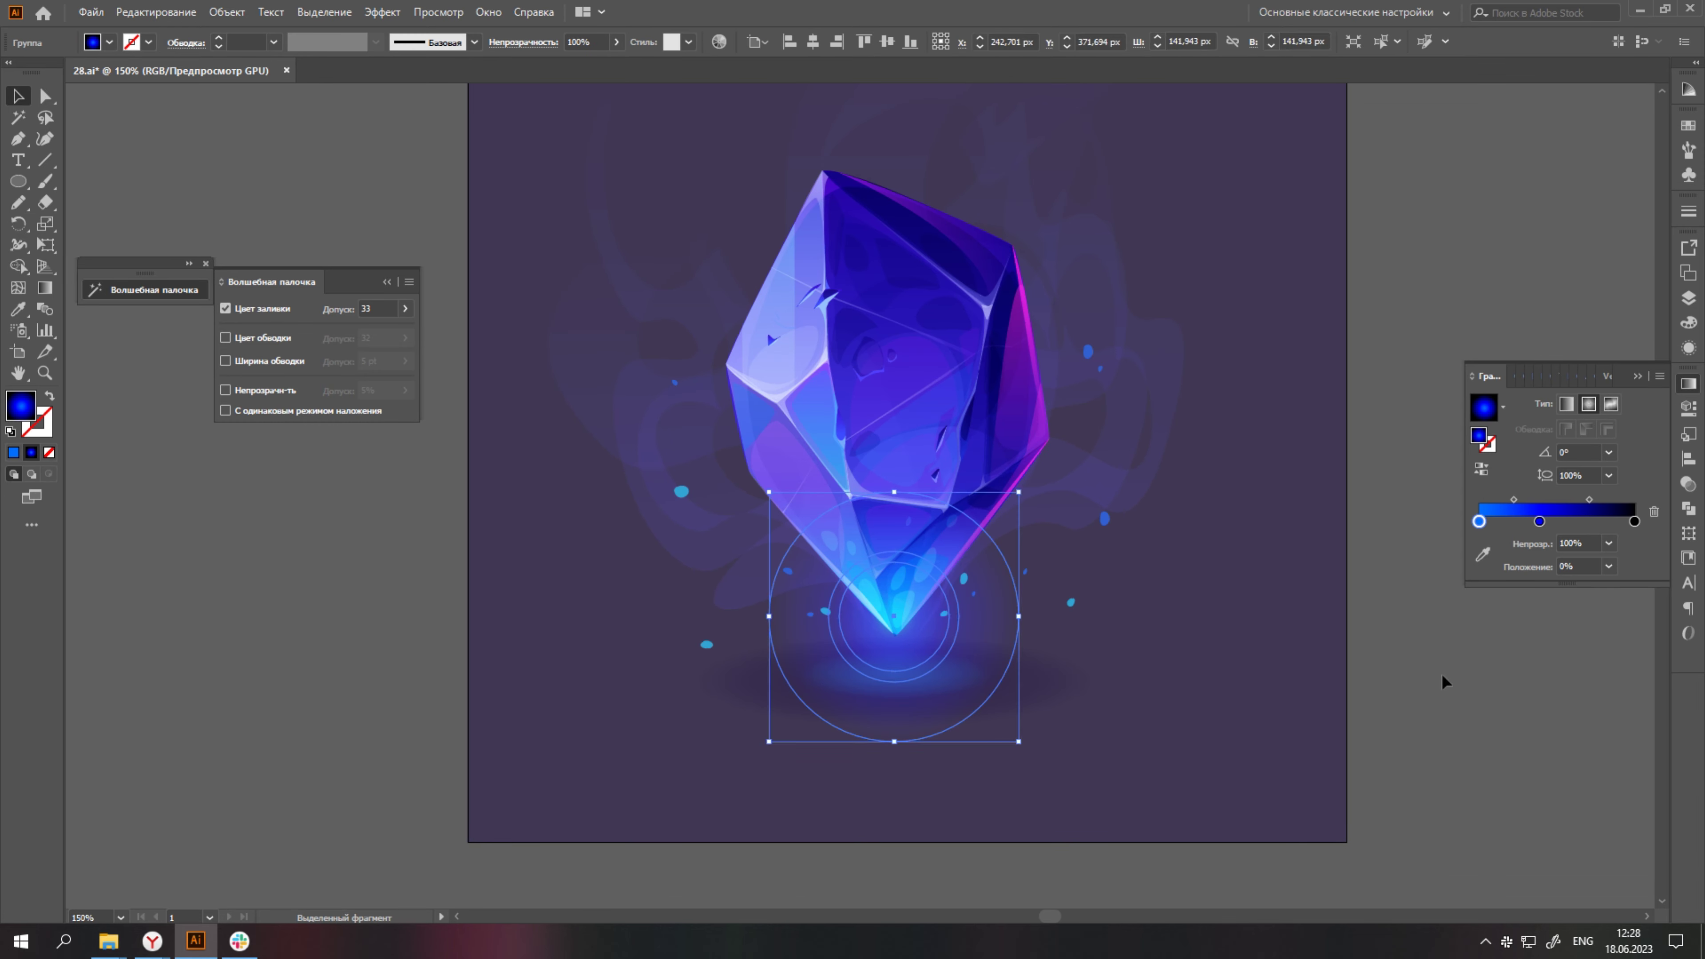
{"action": "scroll", "coordinate": [1443, 685], "scroll_direction": "down", "scroll_amount": 3}
{"action": "scroll", "coordinate": [1363, 628], "scroll_direction": "up", "scroll_amount": 3}
Set the upper-left glow circle to Lighten blend at 74% opacity.
{"action": "key", "text": "a"}
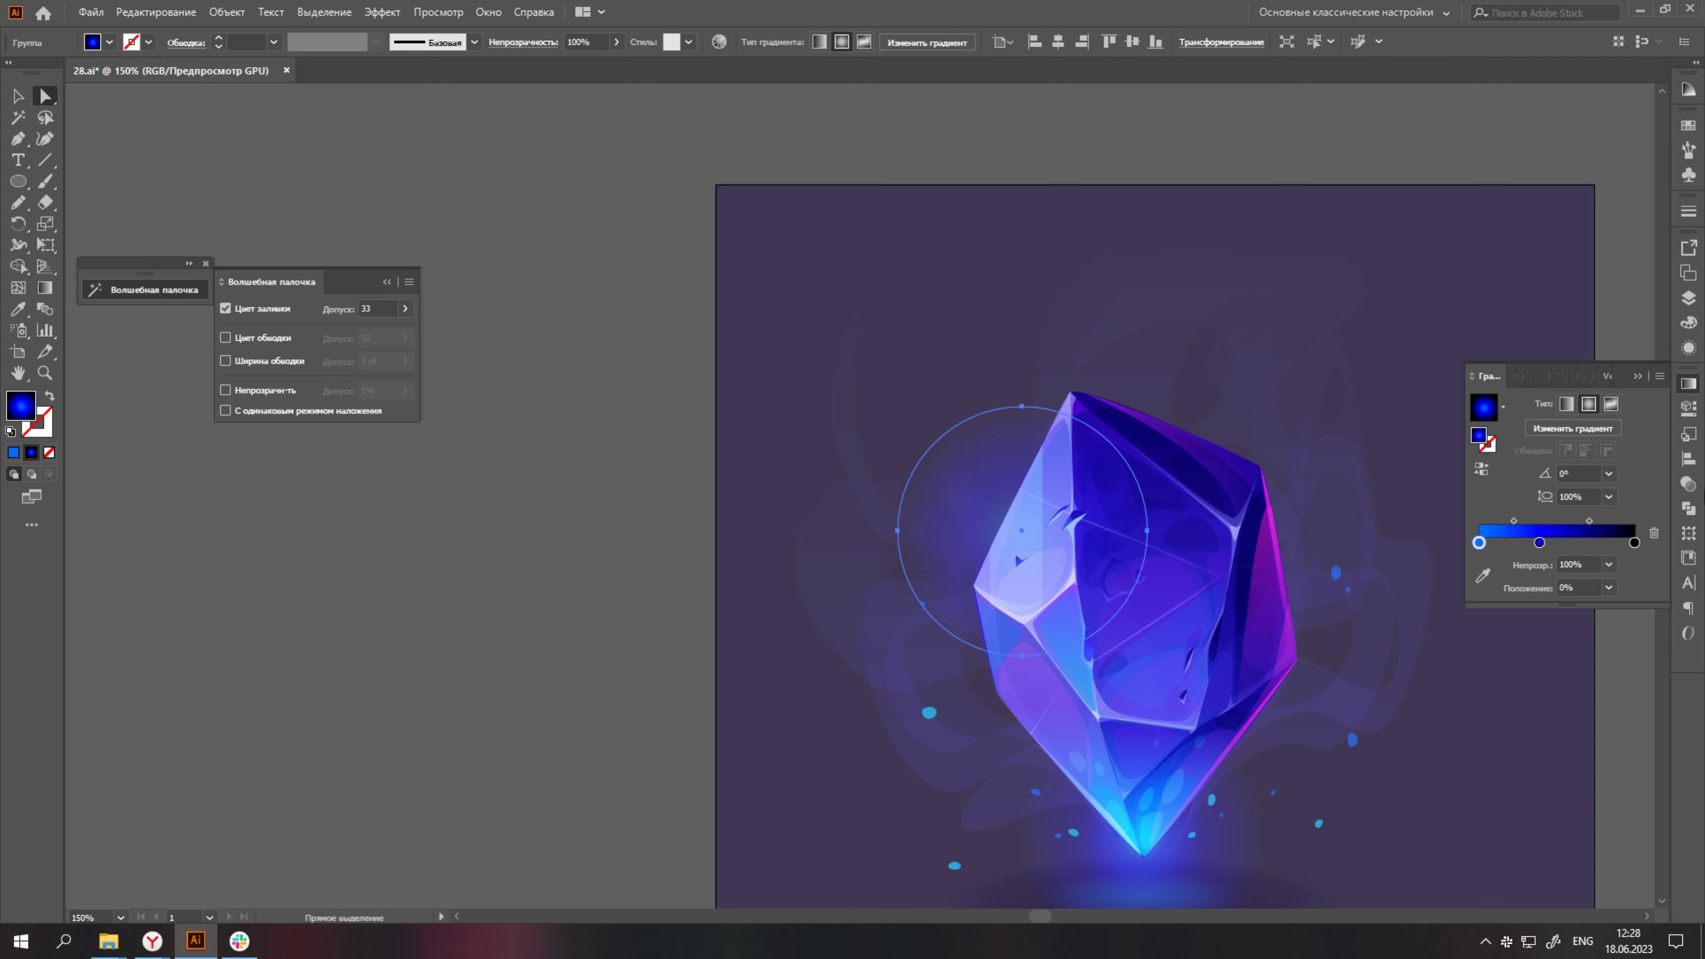
{"action": "left_click", "coordinate": [1687, 483]}
{"action": "key", "text": "v"}
{"action": "scroll", "coordinate": [1253, 473], "scroll_direction": "down", "scroll_amount": 2}
{"action": "key", "text": "a"}
{"action": "left_click", "coordinate": [1022, 491]}
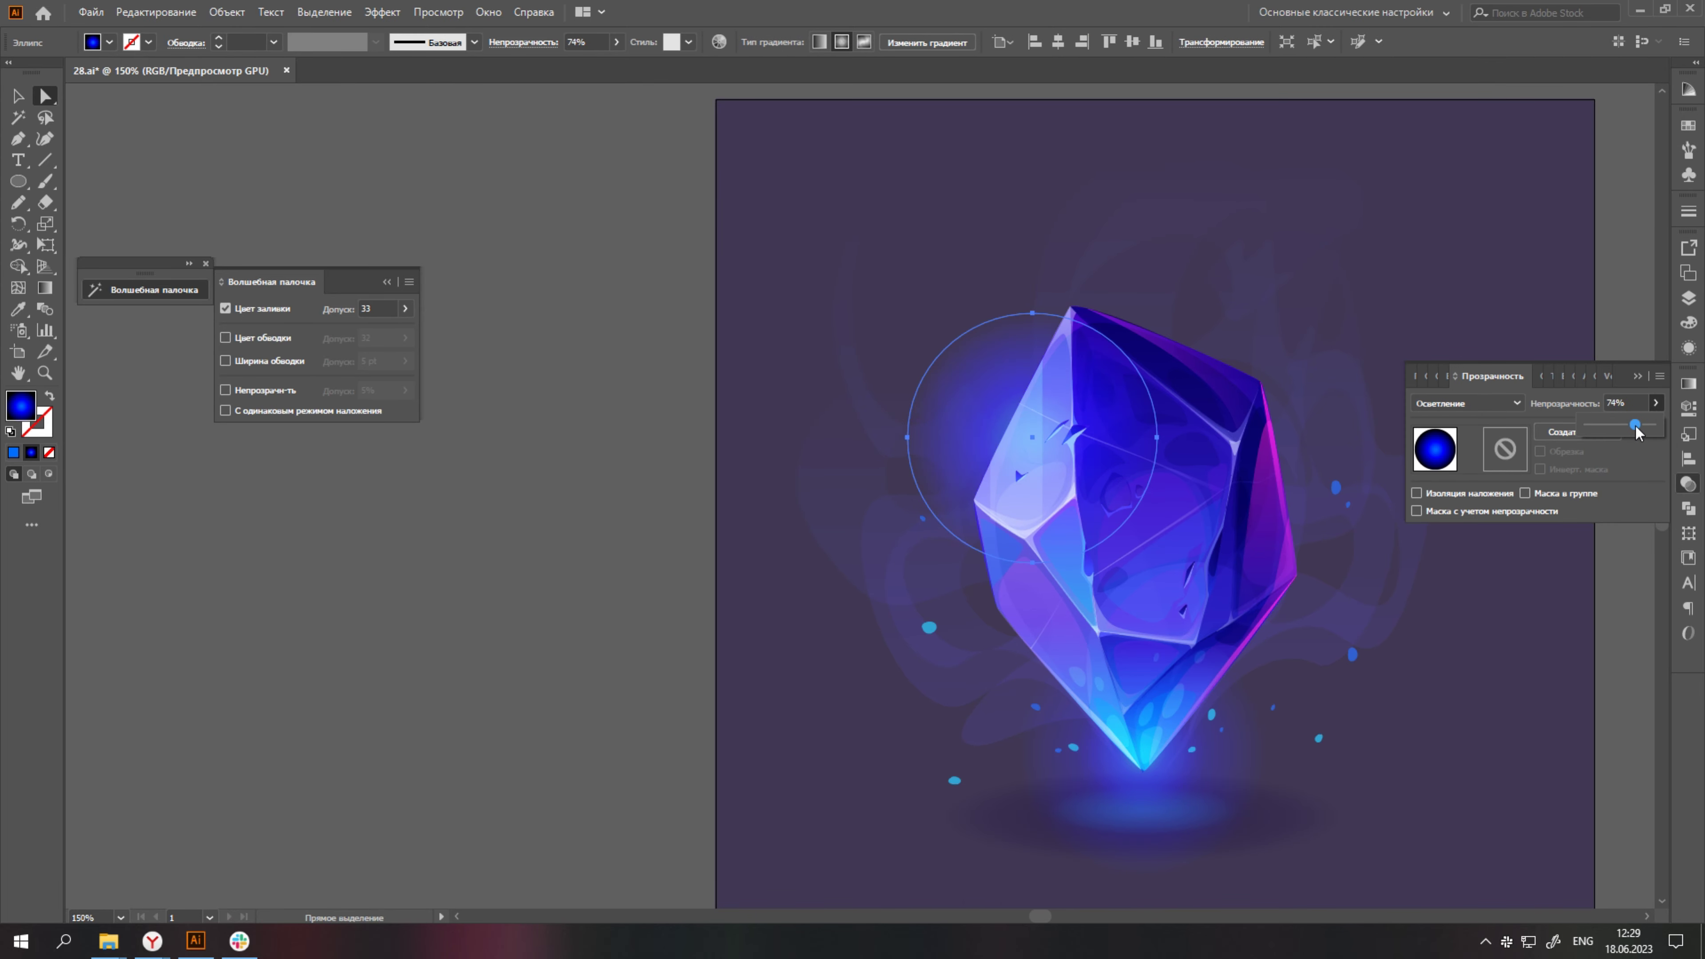
{"action": "left_click", "coordinate": [1688, 382]}
Zoom out to 50% and delete the spare gradient circle beside the artboard.
{"action": "key", "text": "v"}
{"action": "key", "text": "ctrl+minus"}
{"action": "key", "text": "ctrl+minus"}
{"action": "key", "text": "ctrl+minus"}
{"action": "left_click", "coordinate": [639, 664]}
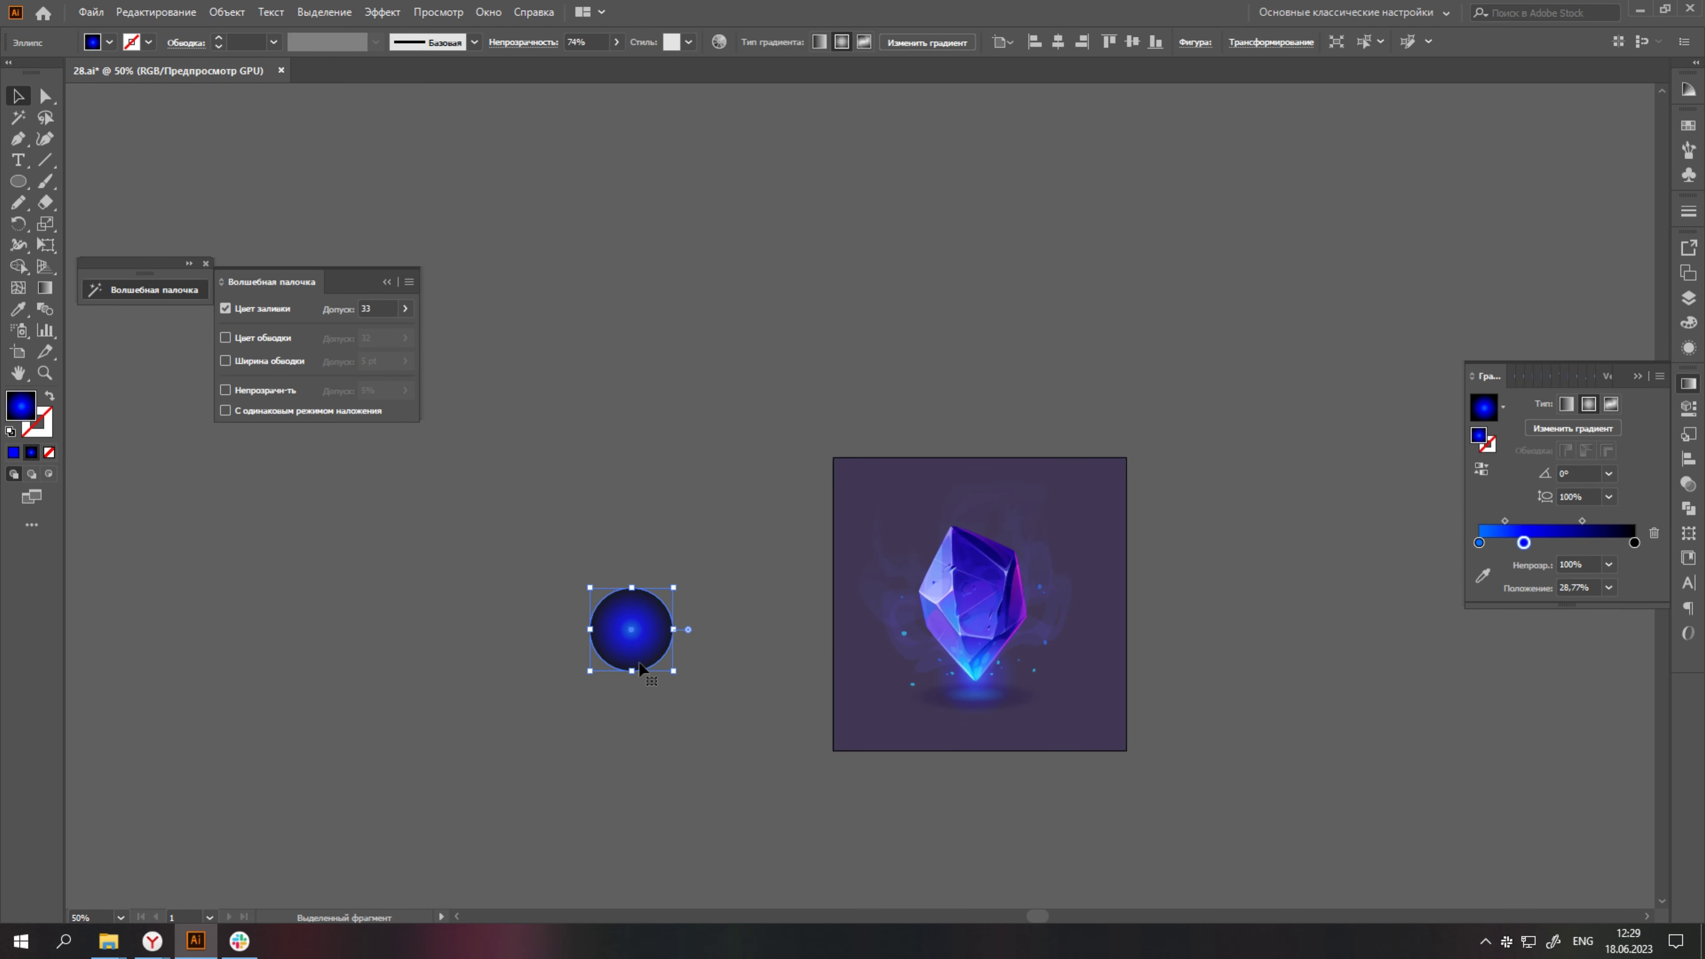
{"action": "key", "text": "Delete"}
{"action": "scroll", "coordinate": [1206, 405], "scroll_direction": "right", "scroll_amount": 2}
{"action": "scroll", "coordinate": [1207, 404], "scroll_direction": "down", "scroll_amount": 1}
{"action": "left_click", "coordinate": [1688, 298]}
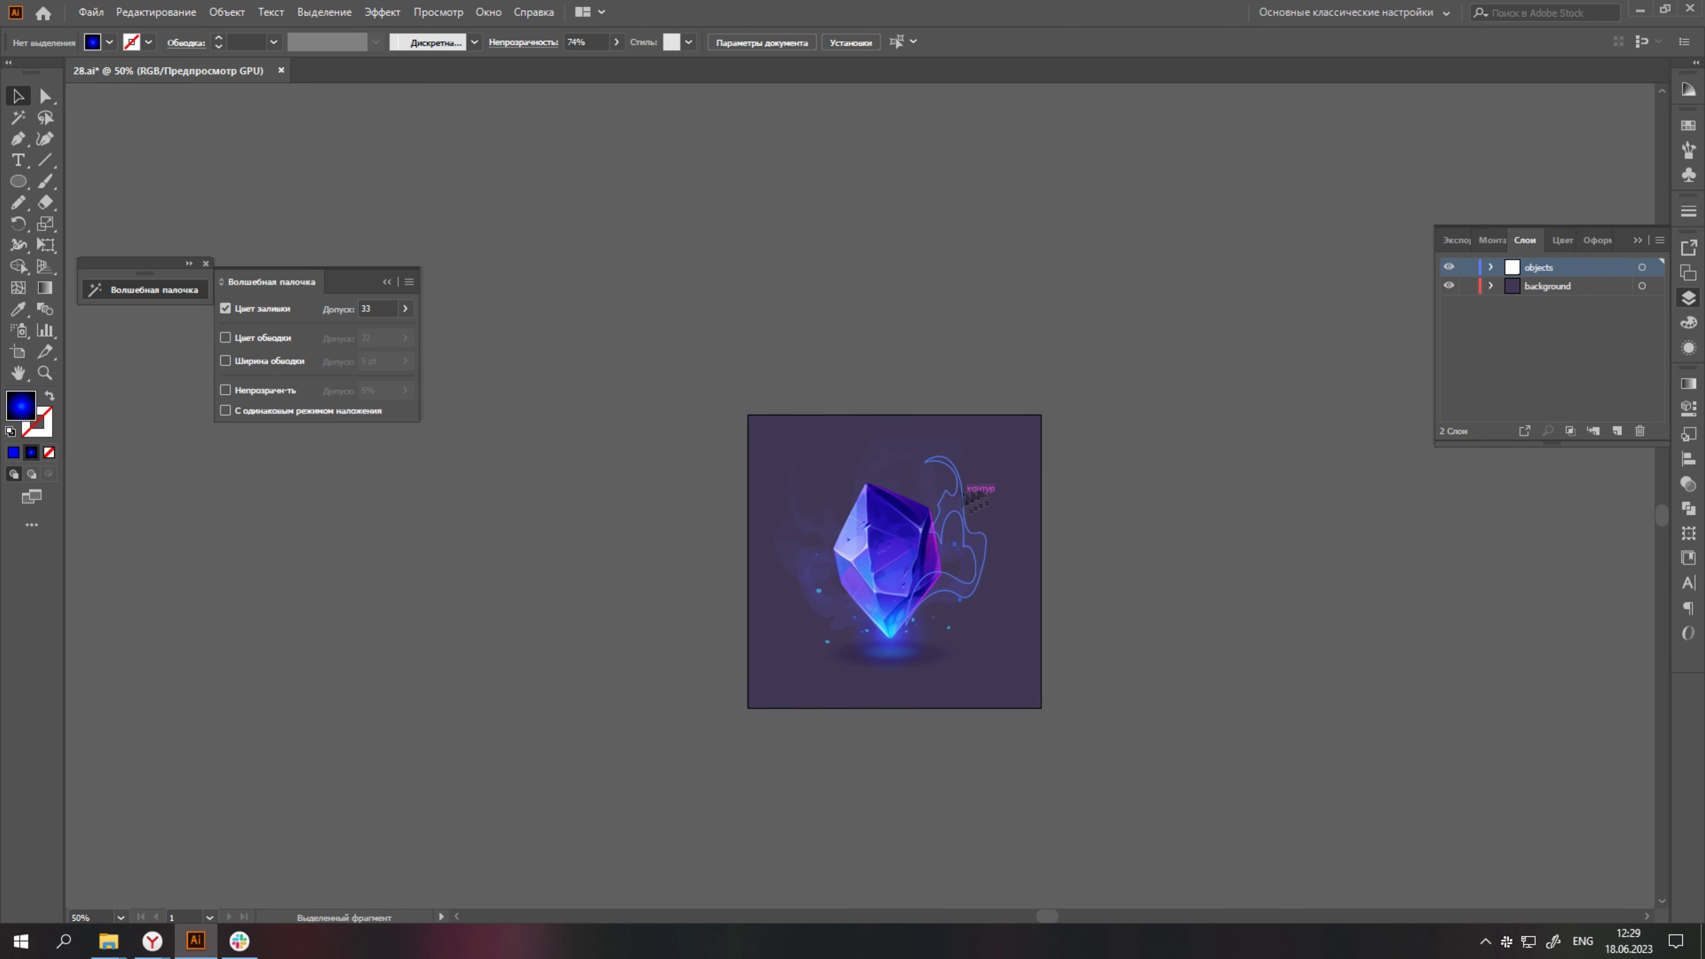
Give the background rectangle a radial gradient with a purple outer stop.
{"action": "left_click", "coordinate": [1642, 285]}
{"action": "left_click", "coordinate": [1688, 383]}
{"action": "left_click", "coordinate": [1484, 407]}
{"action": "double_click", "coordinate": [1633, 542]}
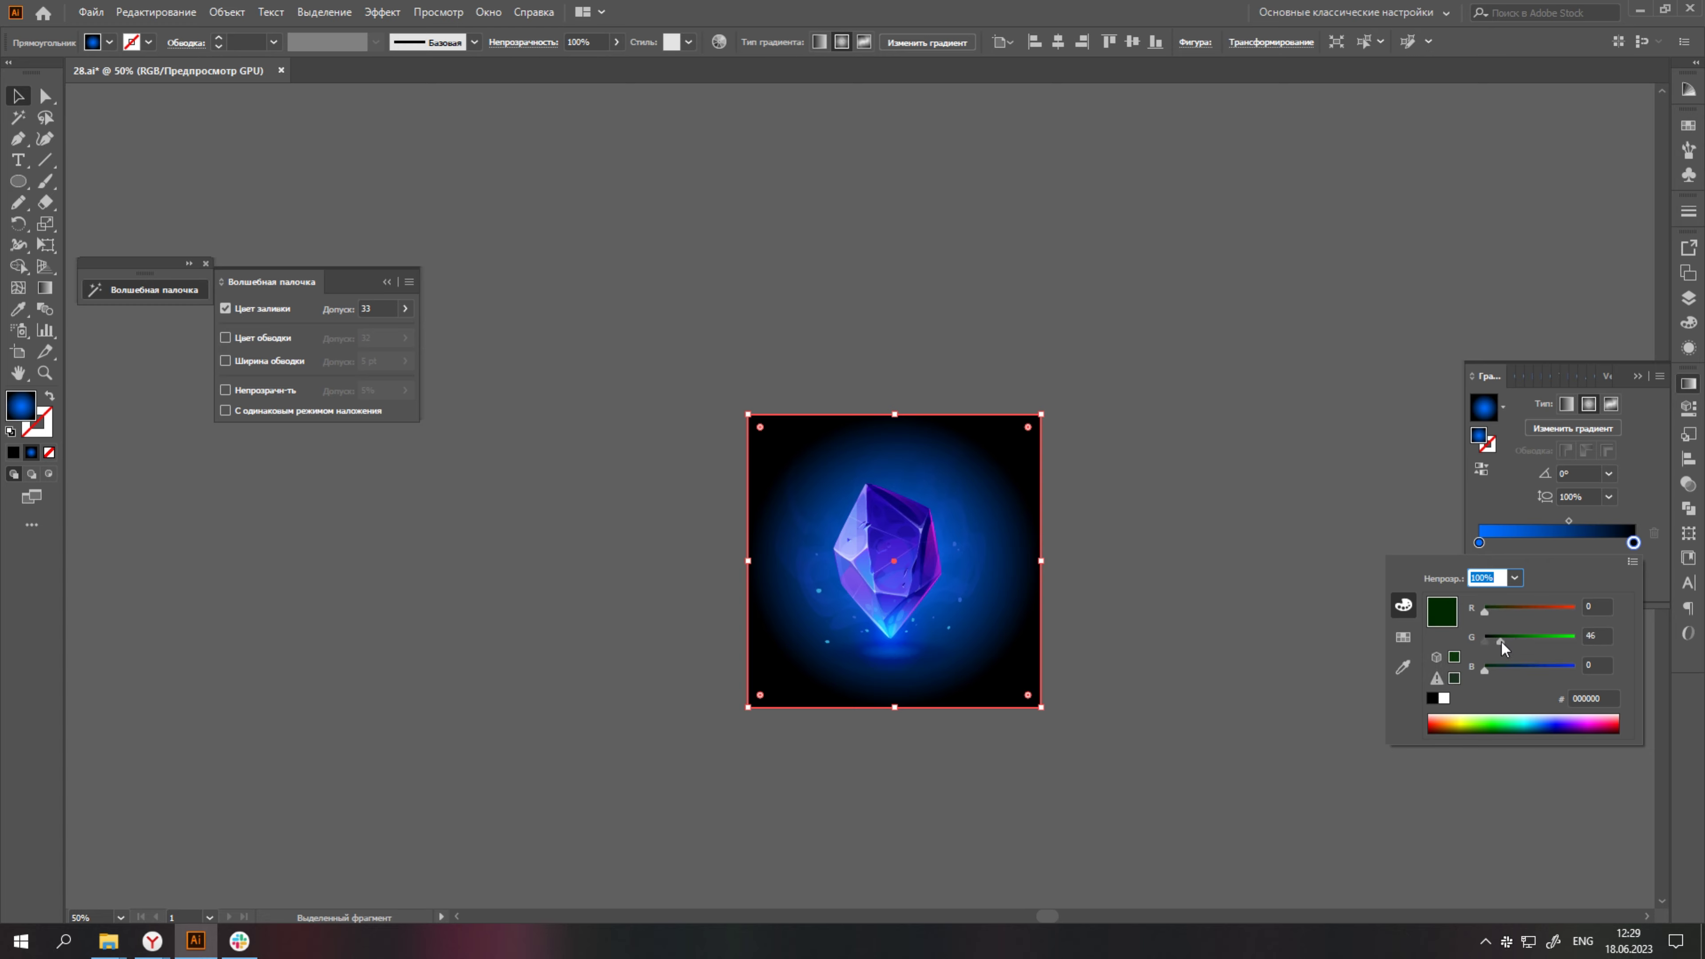
{"action": "left_click_drag", "start_coordinate": [1502, 648], "coordinate": [1537, 668]}
{"action": "key", "text": "Escape"}
Keep the left gradient stop blue so the glow centres behind the crystal, then save.
{"action": "double_click", "coordinate": [1479, 542]}
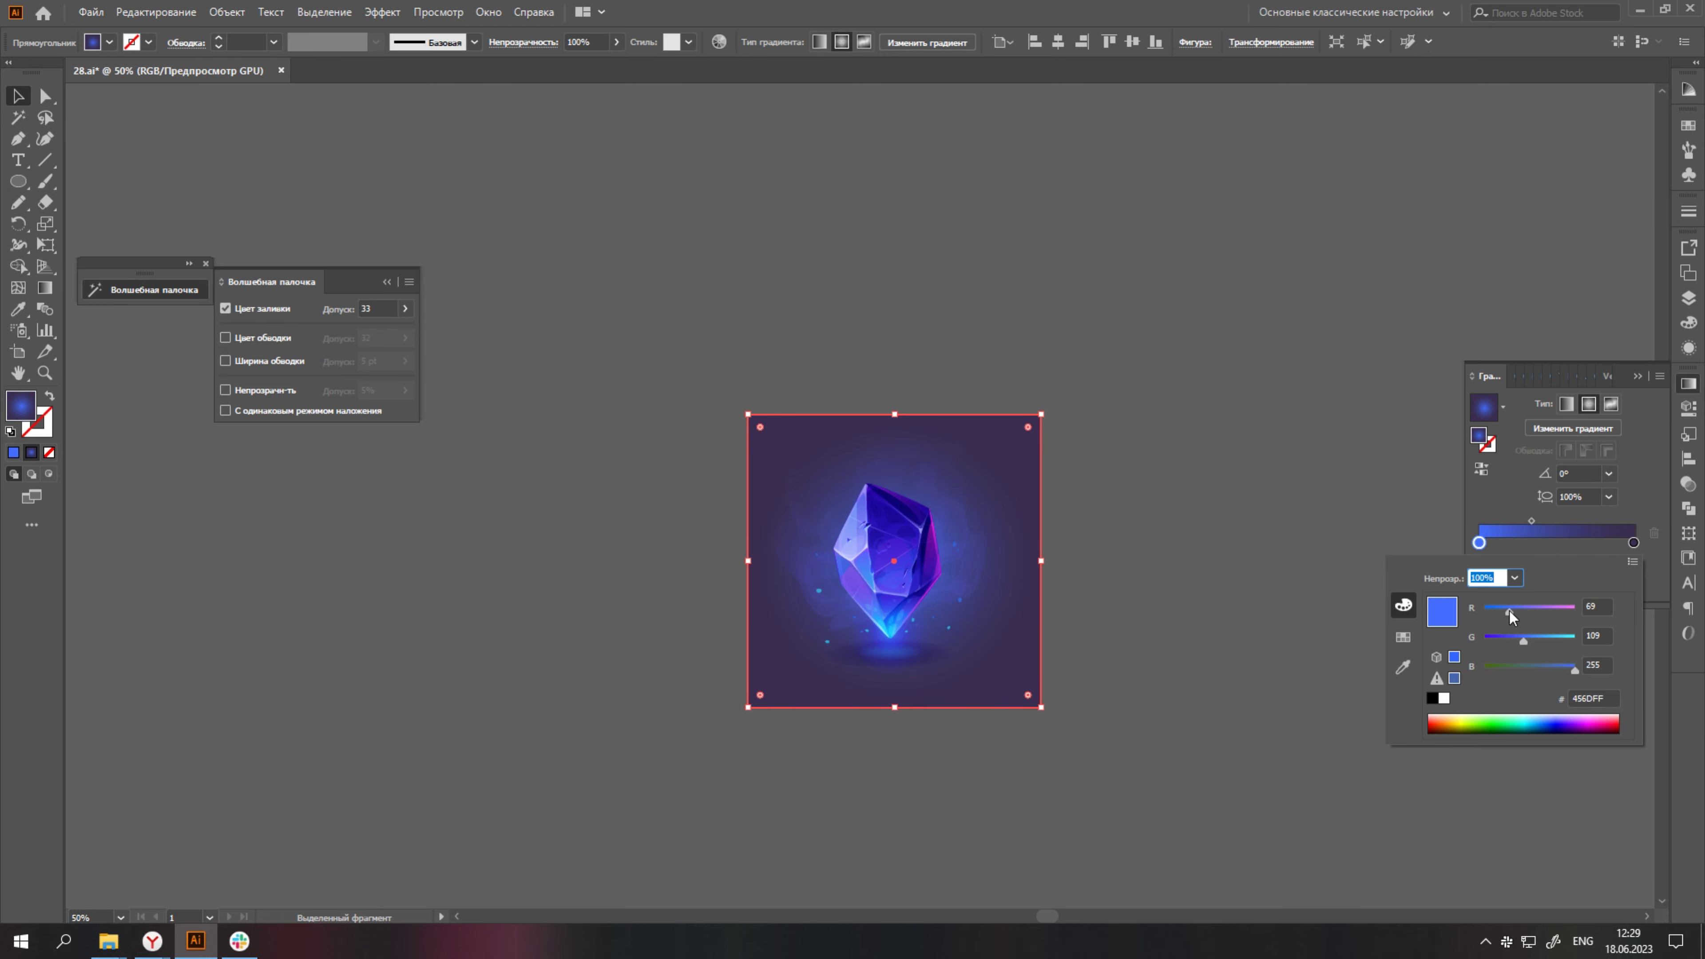
{"action": "key", "text": "Escape"}
{"action": "key", "text": "ctrl+plus"}
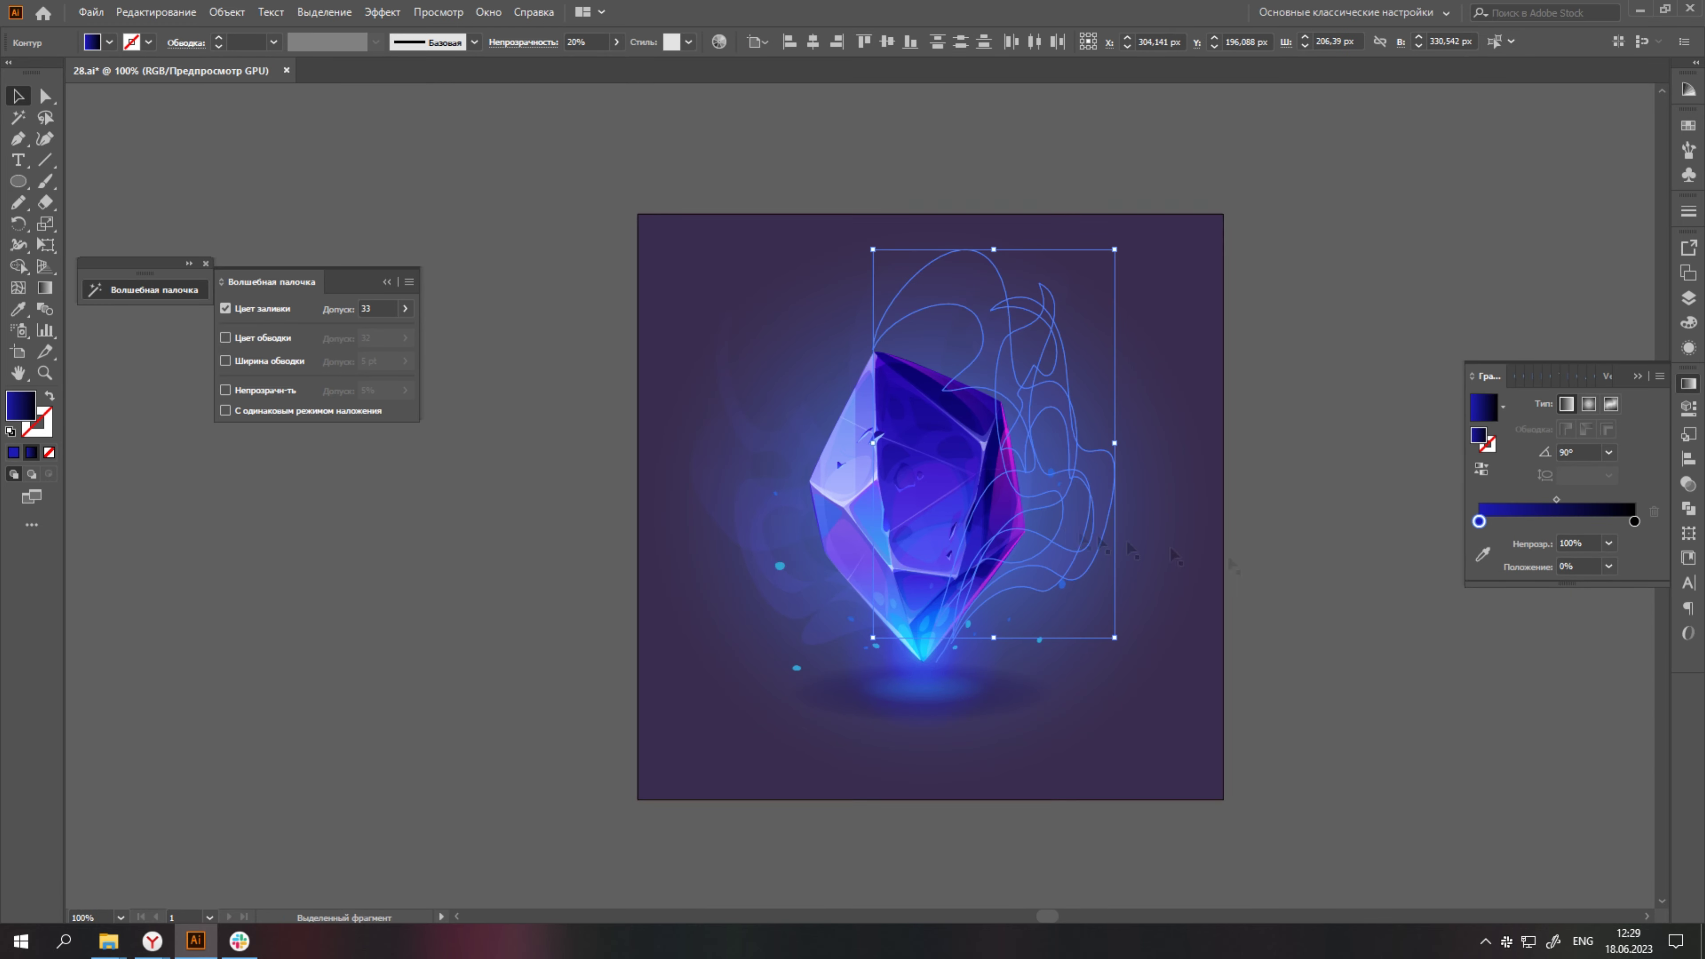
{"action": "left_click", "coordinate": [1377, 586]}
{"action": "key", "text": "ctrl+s"}
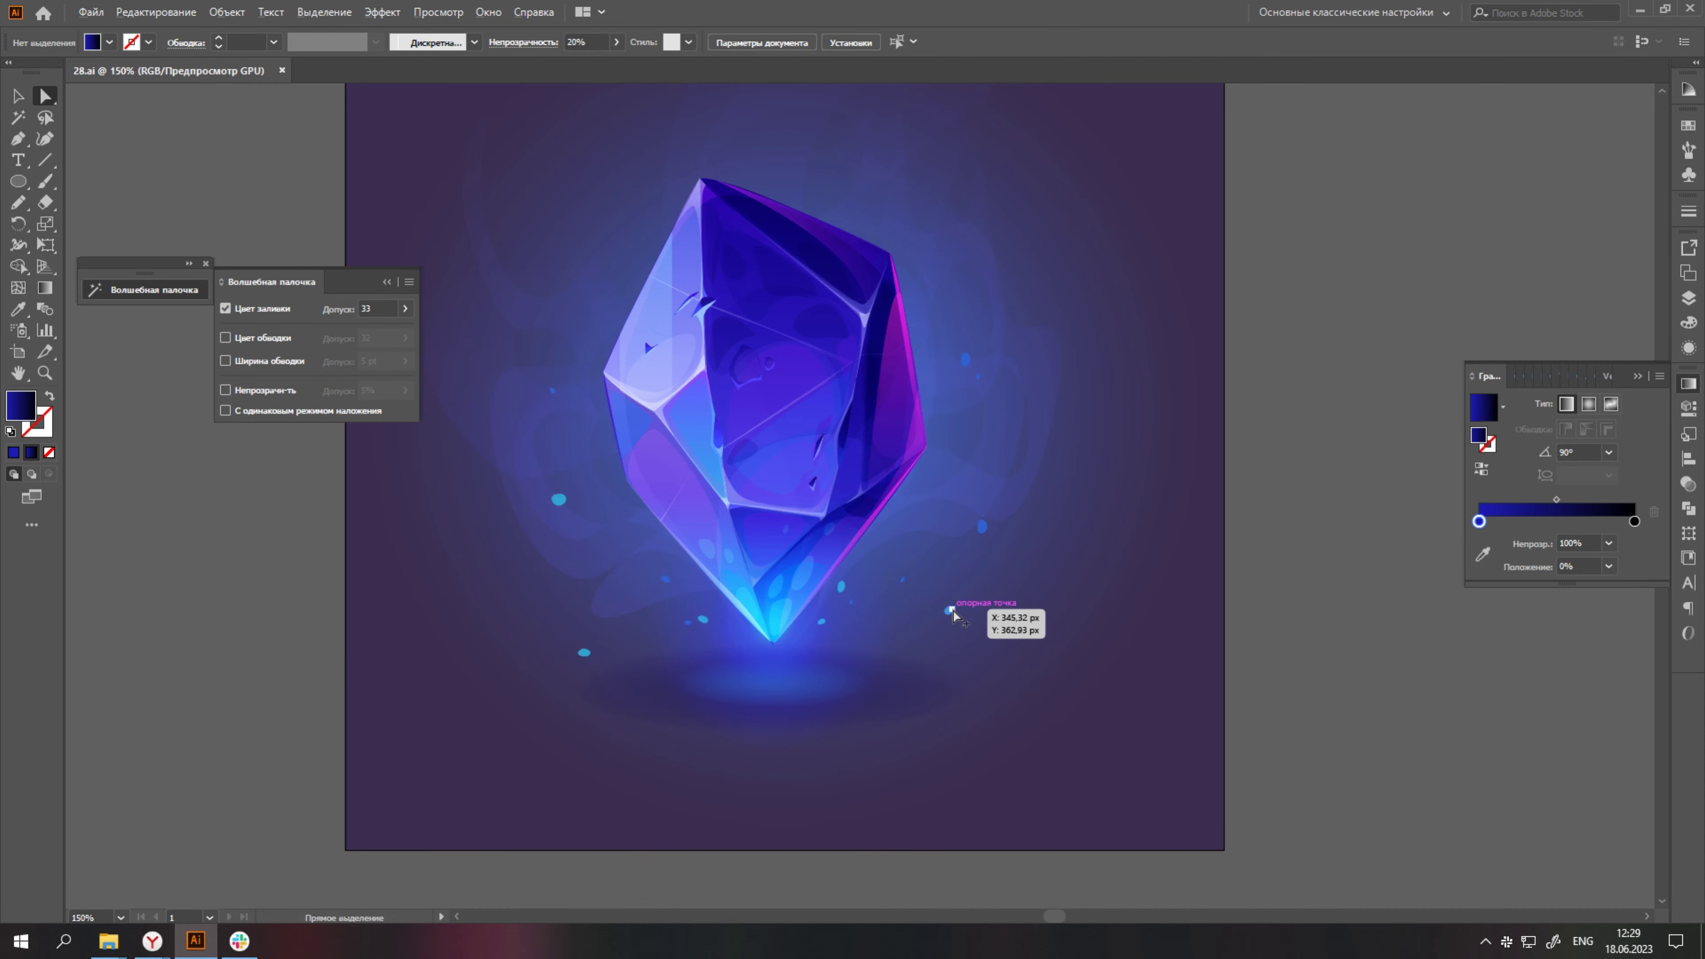
{"action": "key", "text": "a"}
{"action": "key", "text": "ctrl+z"}
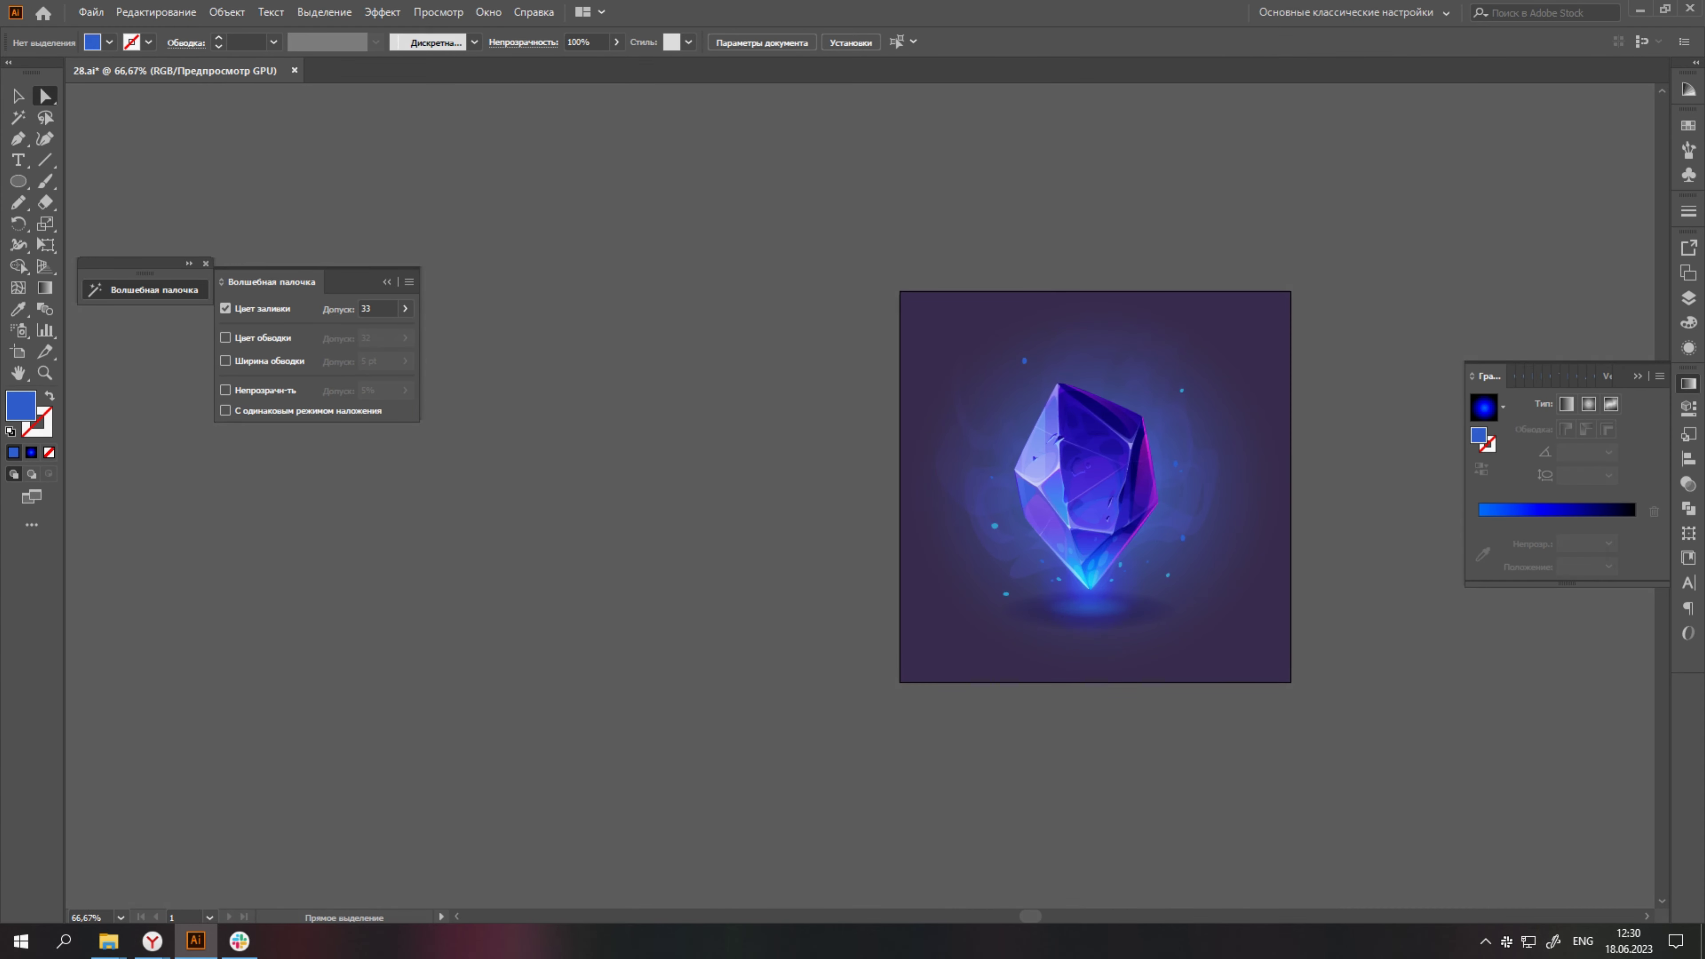